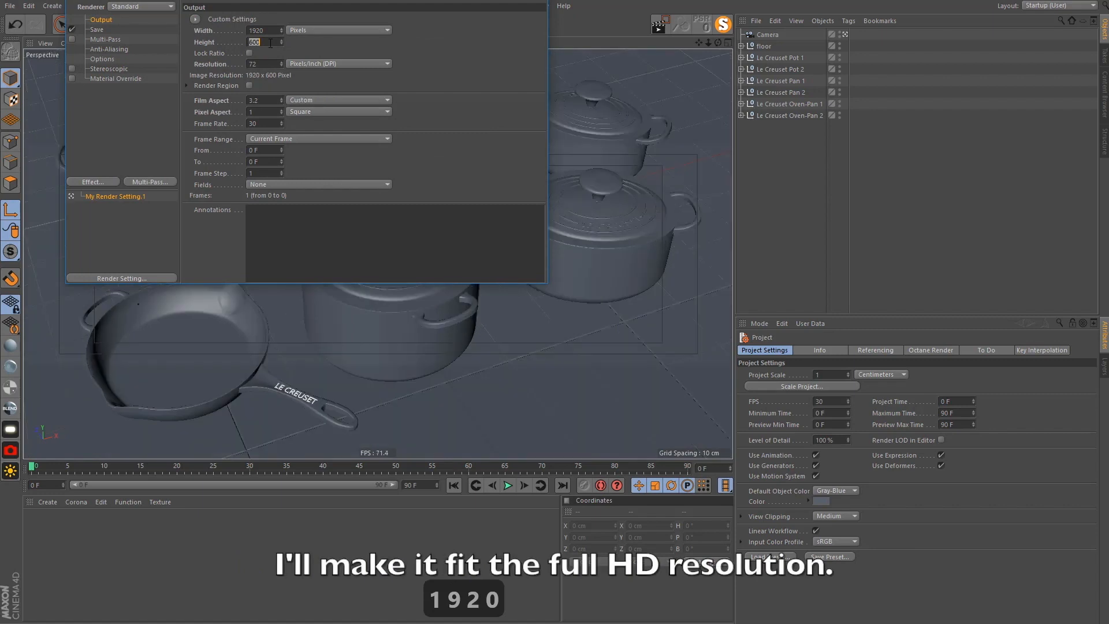
# Set the render output height to 1080 pixels and close the render settings
pyautogui.write('1080')
pyautogui.press('Return')
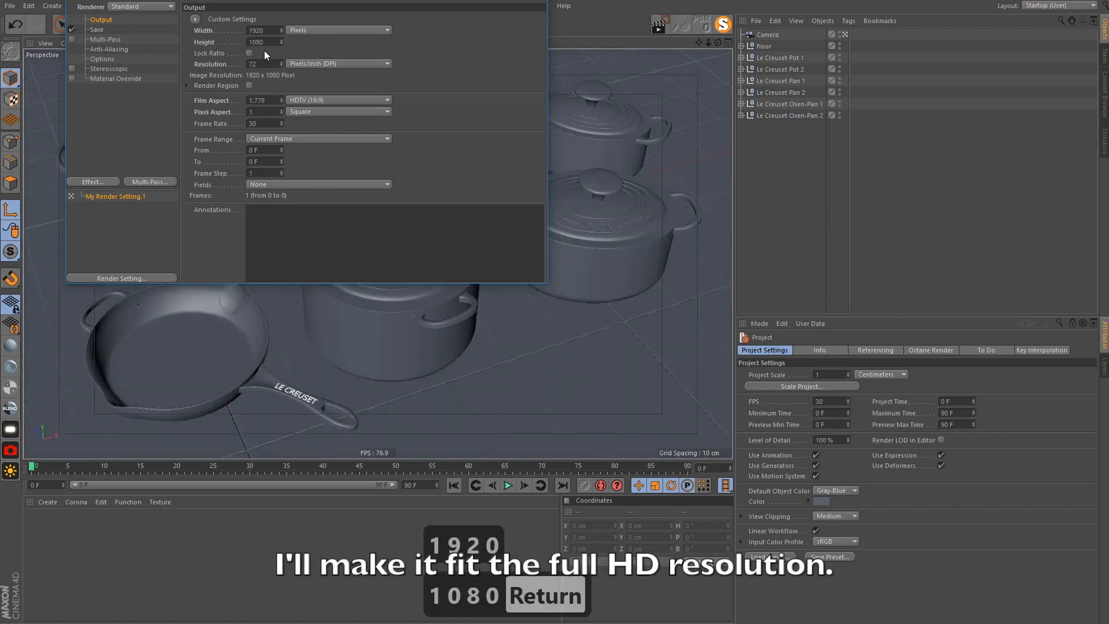
pyautogui.click(789, 195)
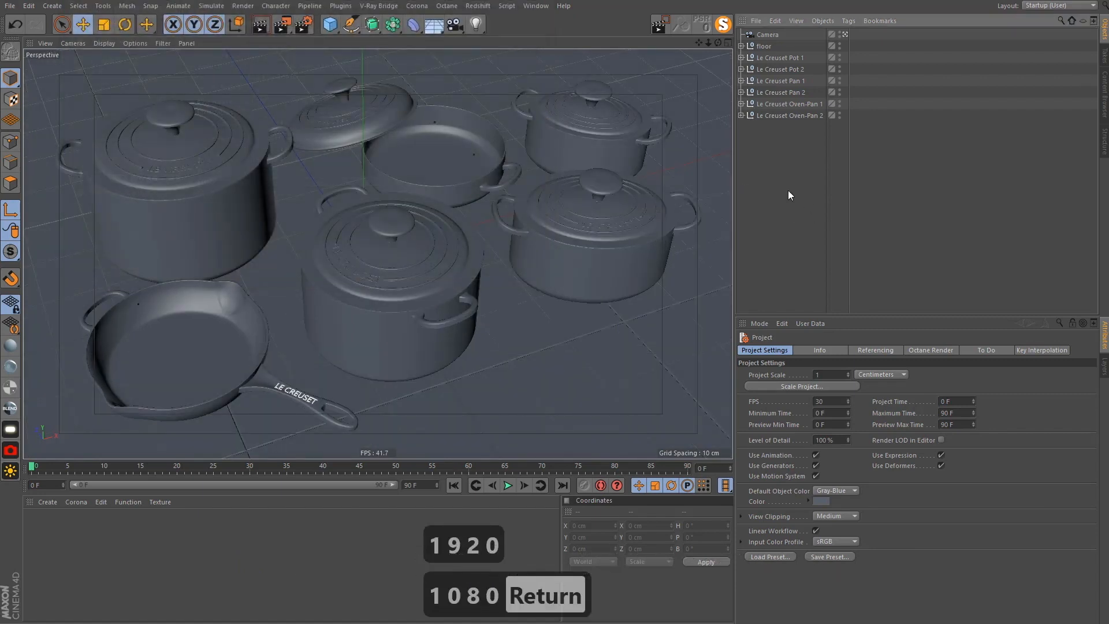
# Add a Corona Camera tag to the Camera object
pyautogui.rightClick(767, 35)
pyautogui.moveTo(860, 75)
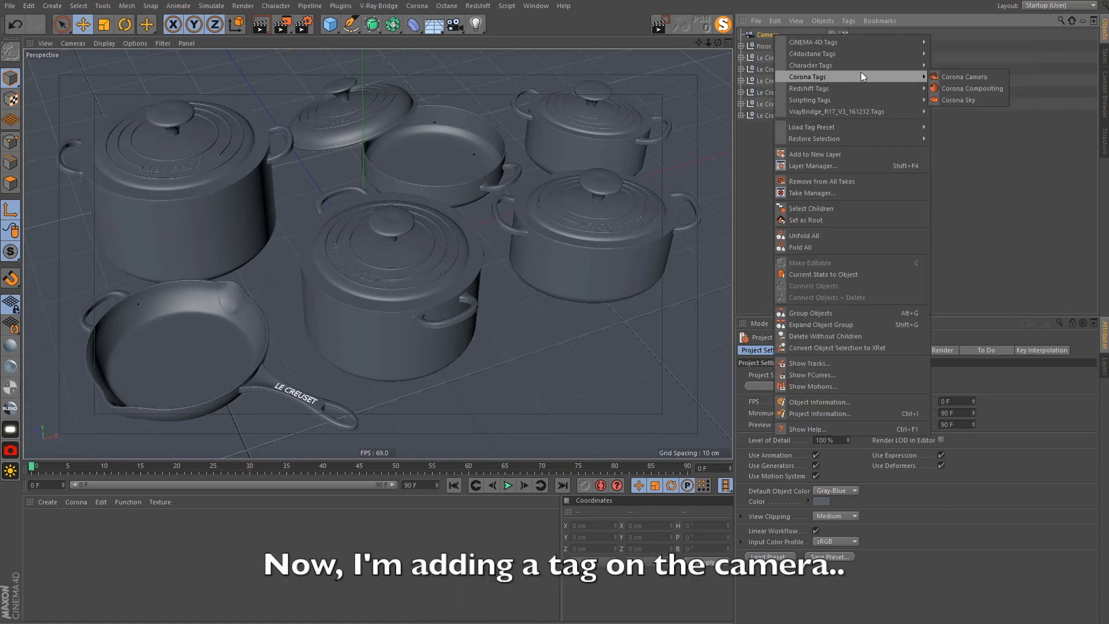
pyautogui.click(962, 78)
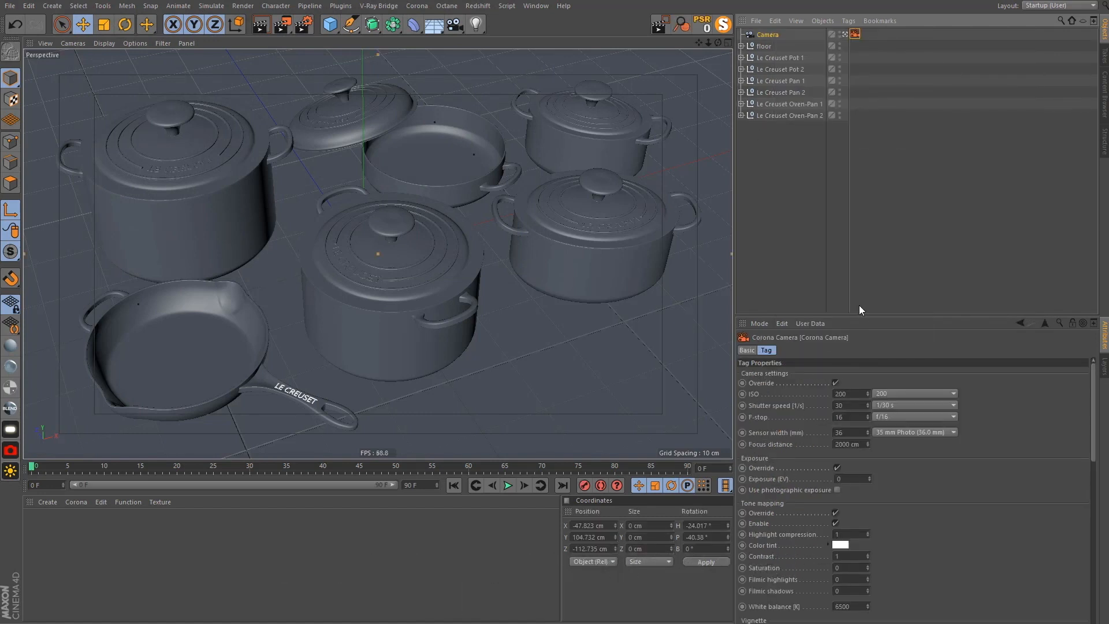
# Turn off the camera tag's overrides for camera settings, exposure, tone mapping, vignette, bloom and glare, and sharpening
pyautogui.moveTo(856, 315); pyautogui.dragTo(875, 177)
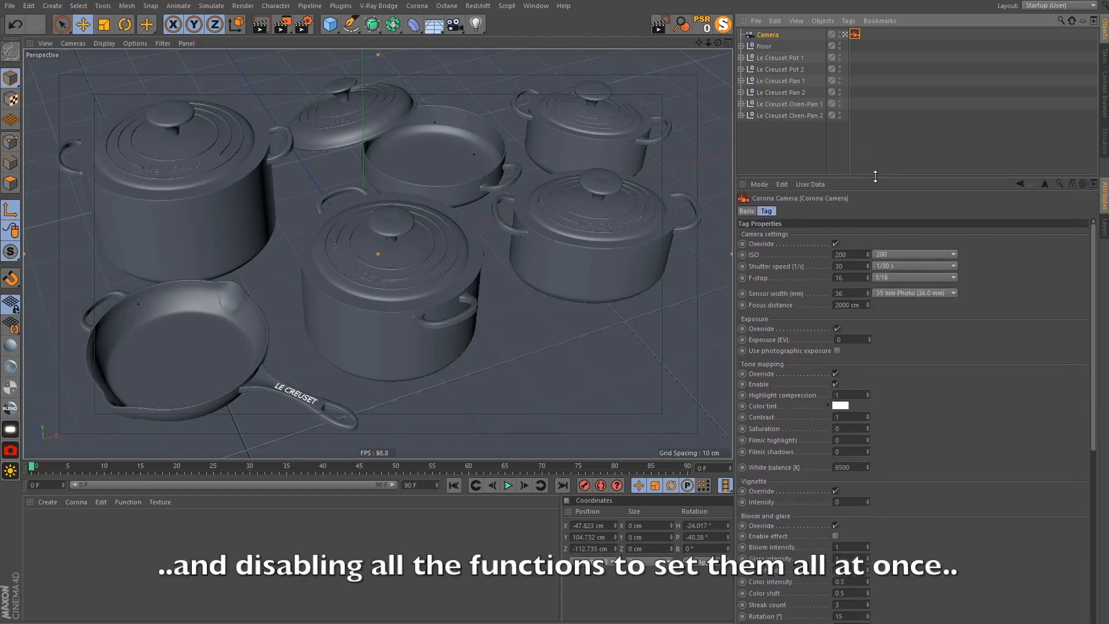
pyautogui.click(835, 243)
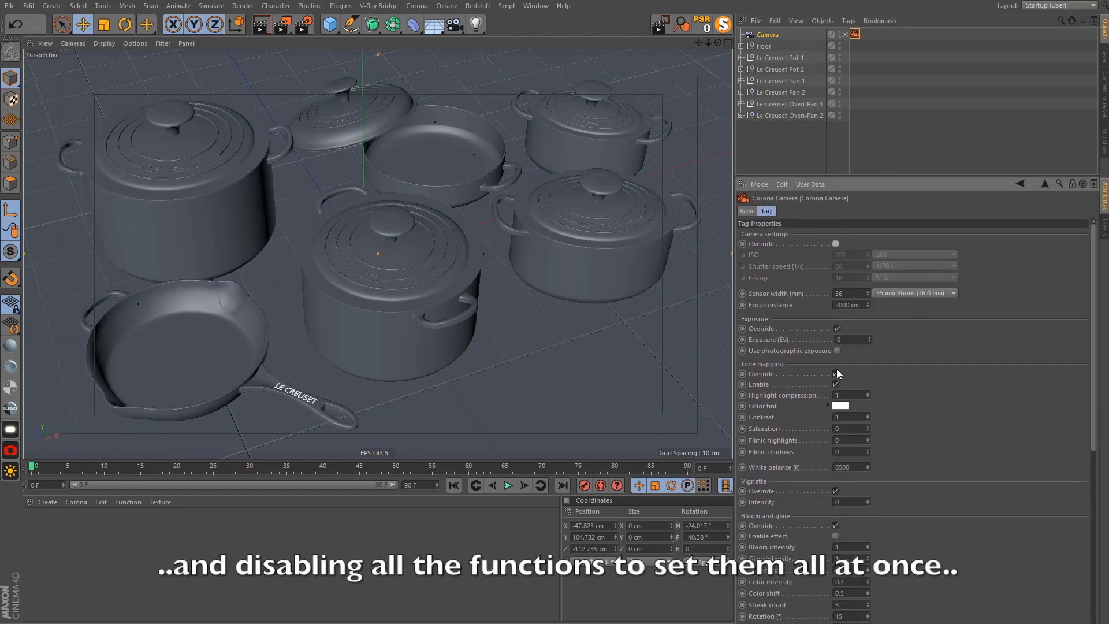
pyautogui.click(837, 328)
pyautogui.click(835, 374)
pyautogui.scroll(-4, 914, 378)
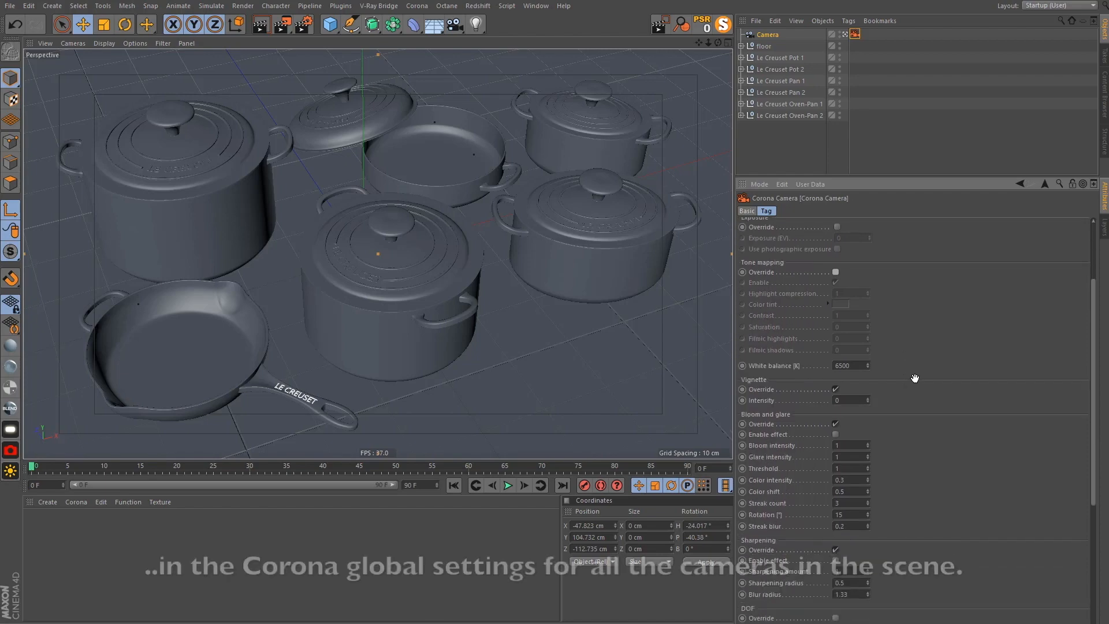
pyautogui.click(836, 374)
pyautogui.click(835, 409)
pyautogui.scroll(-6, 918, 381)
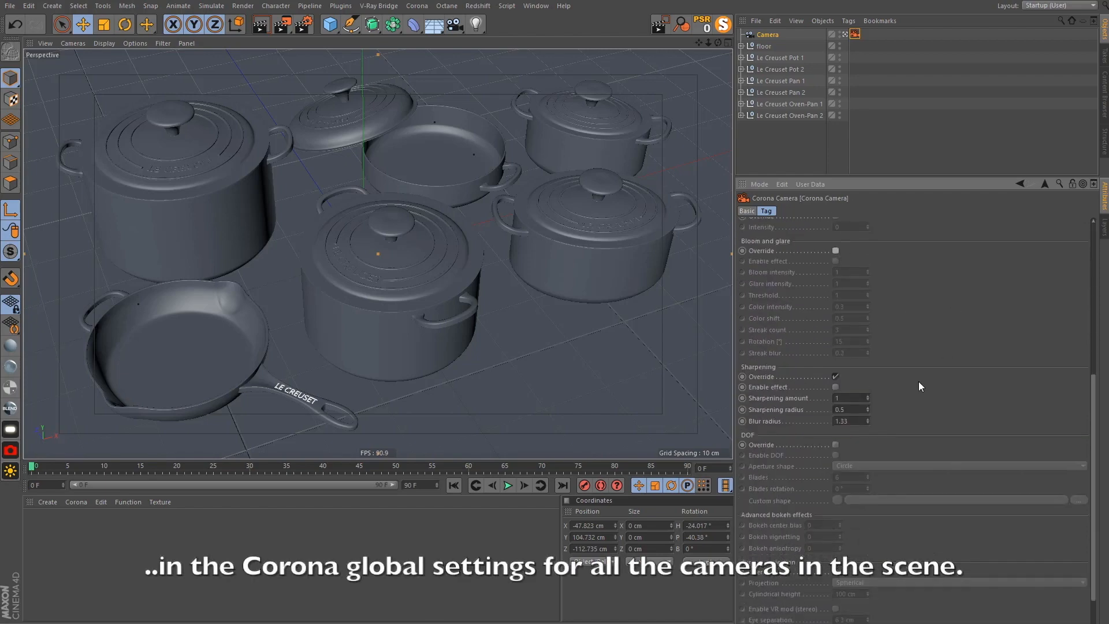
pyautogui.click(836, 377)
pyautogui.scroll(10, 838, 379)
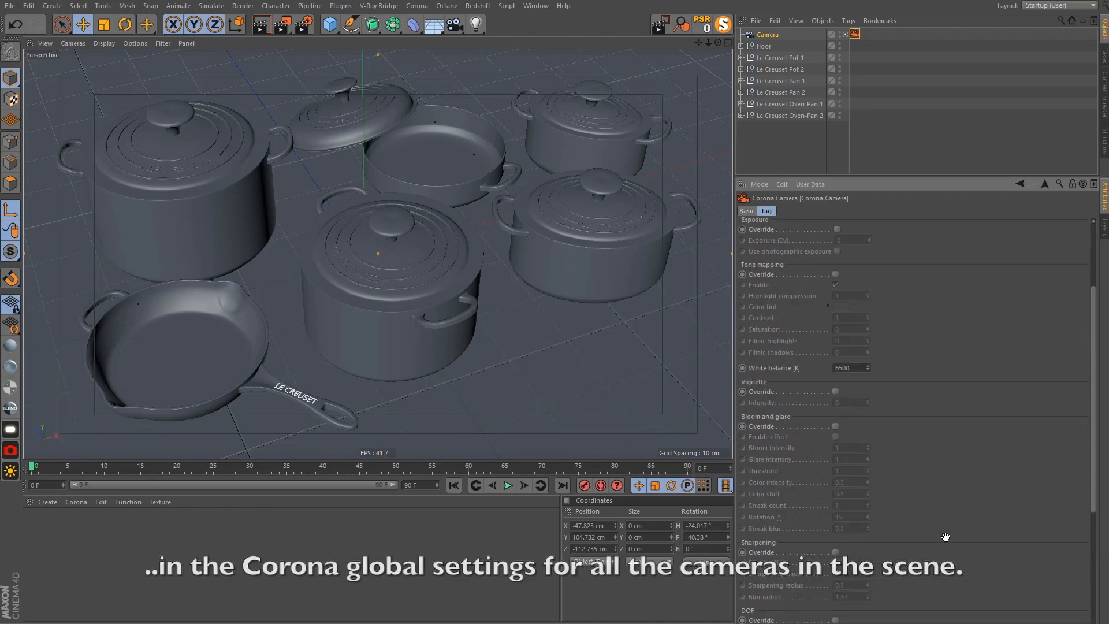
pyautogui.moveTo(895, 177); pyautogui.dragTo(895, 249)
pyautogui.click(774, 145)
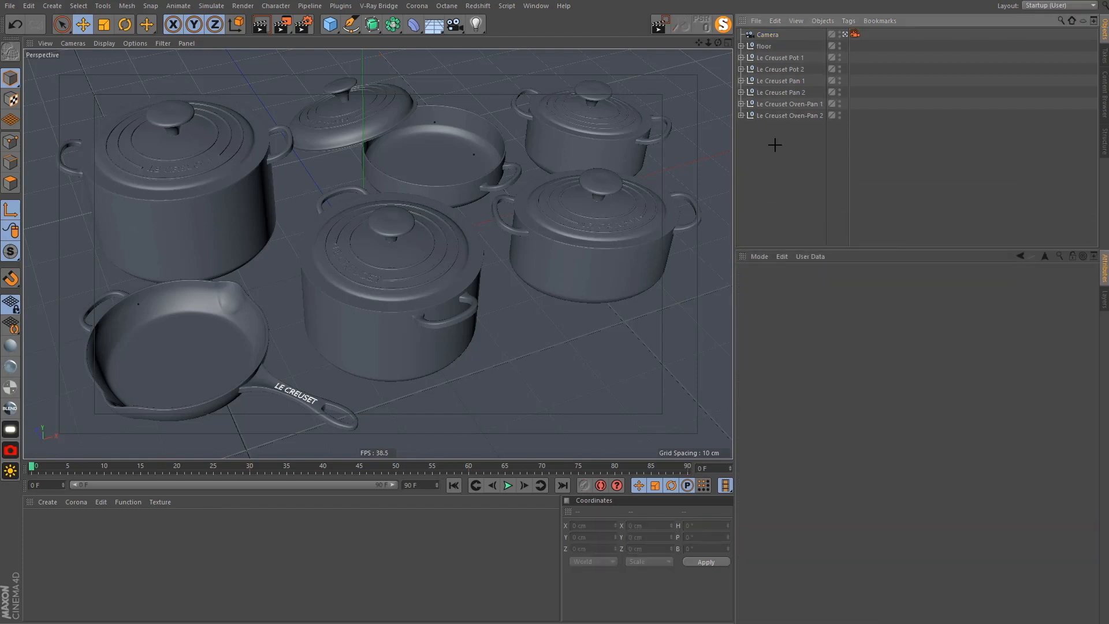
# Switch the renderer in the render settings to Corona and show the Corona options
pyautogui.click(303, 25)
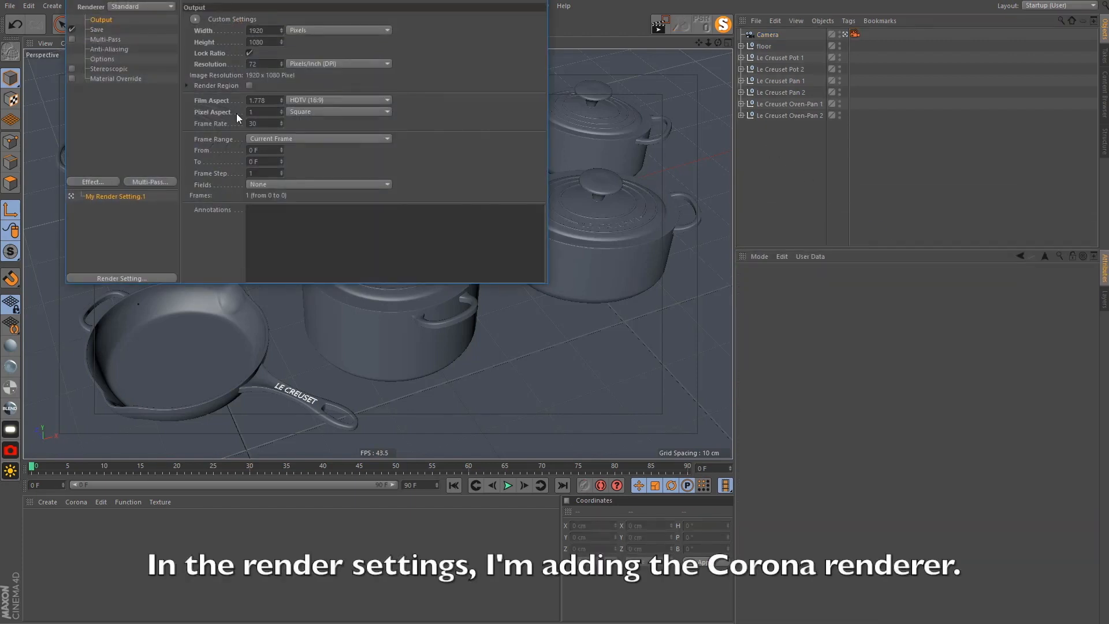
pyautogui.click(145, 7)
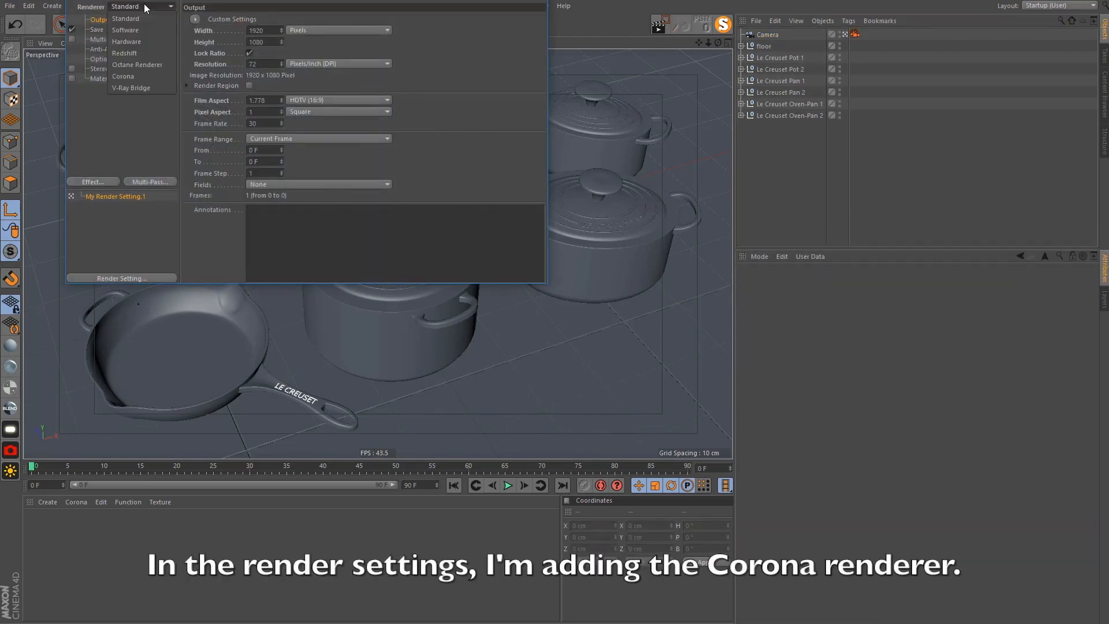
pyautogui.click(122, 76)
pyautogui.click(107, 42)
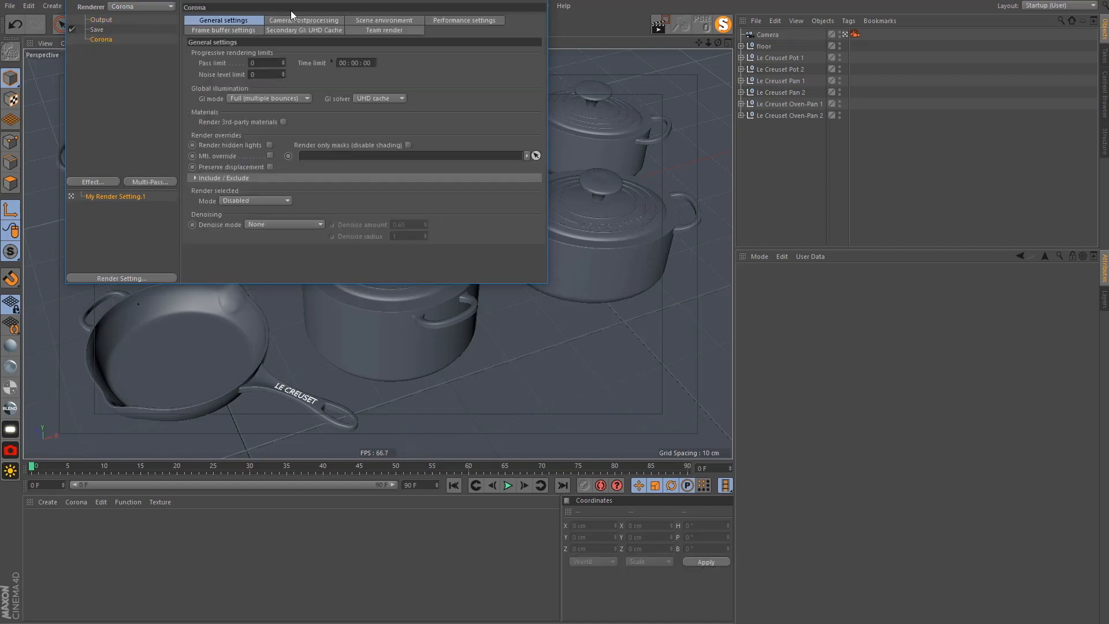
# Set Corona's denoise mode to Fast preview (NVIDIA), check the camera and postprocessing settings, and close the render settings
pyautogui.click(287, 224)
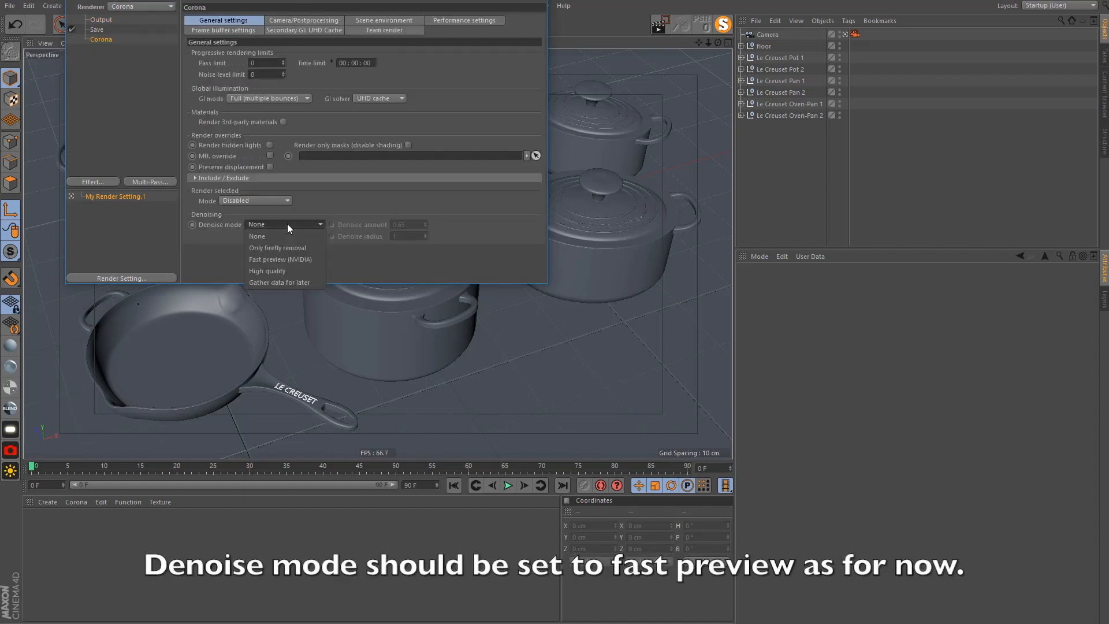
pyautogui.click(301, 259)
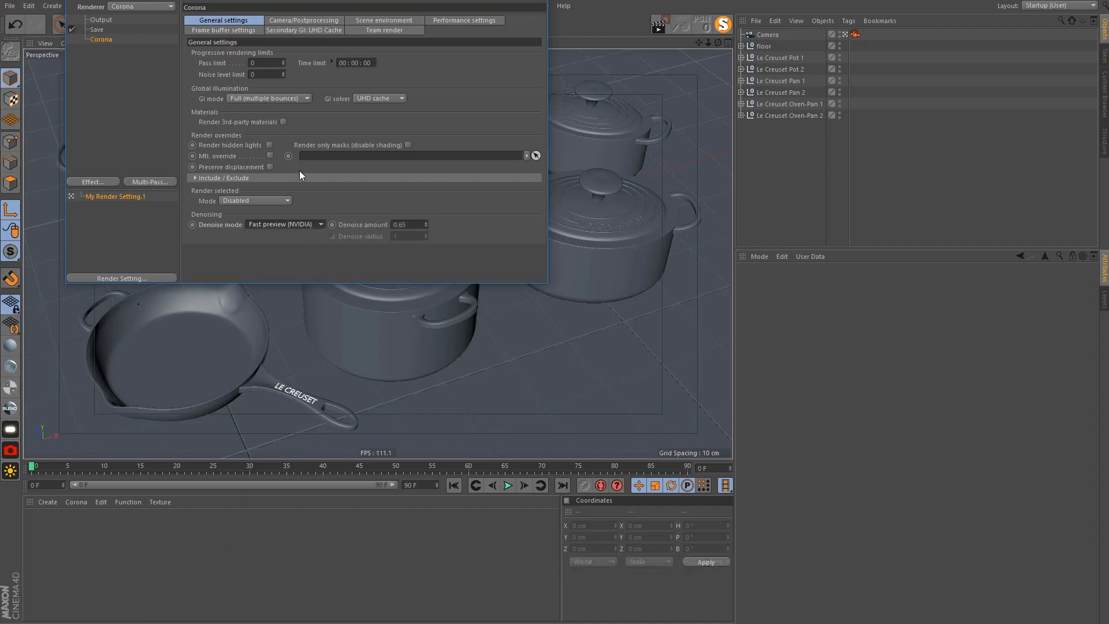
pyautogui.click(306, 22)
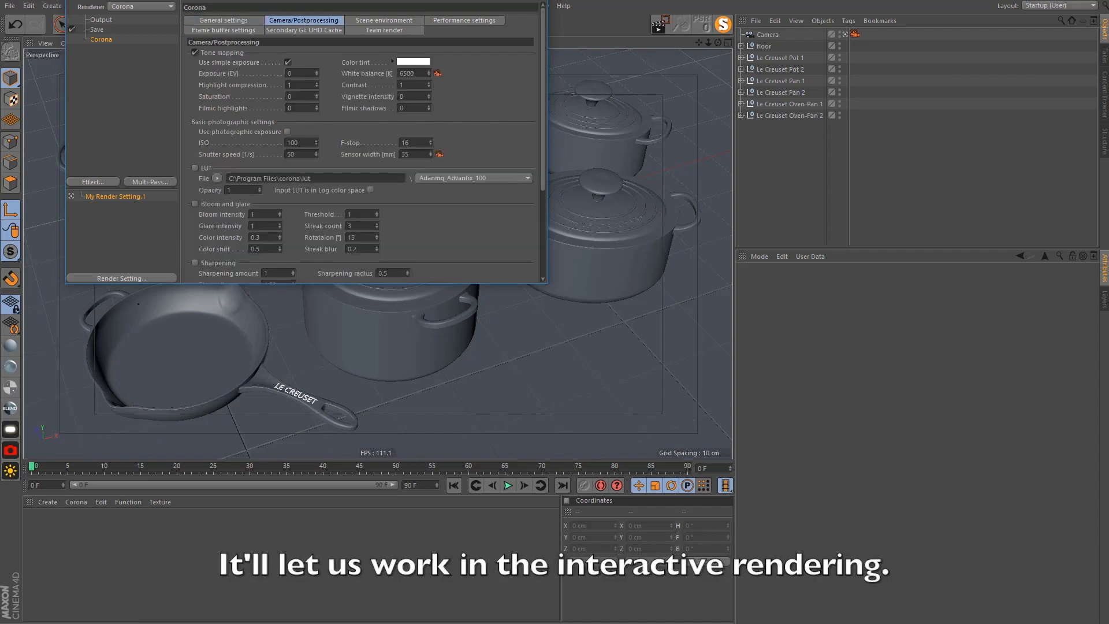
pyautogui.click(798, 153)
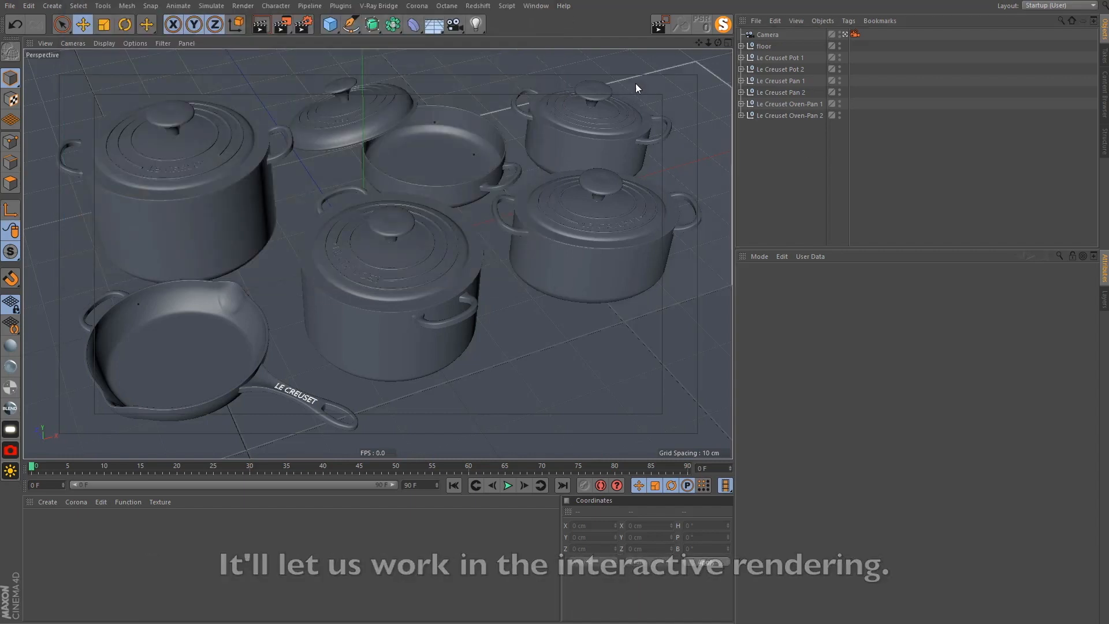
# Add a Corona Light to the scene
pyautogui.click(419, 7)
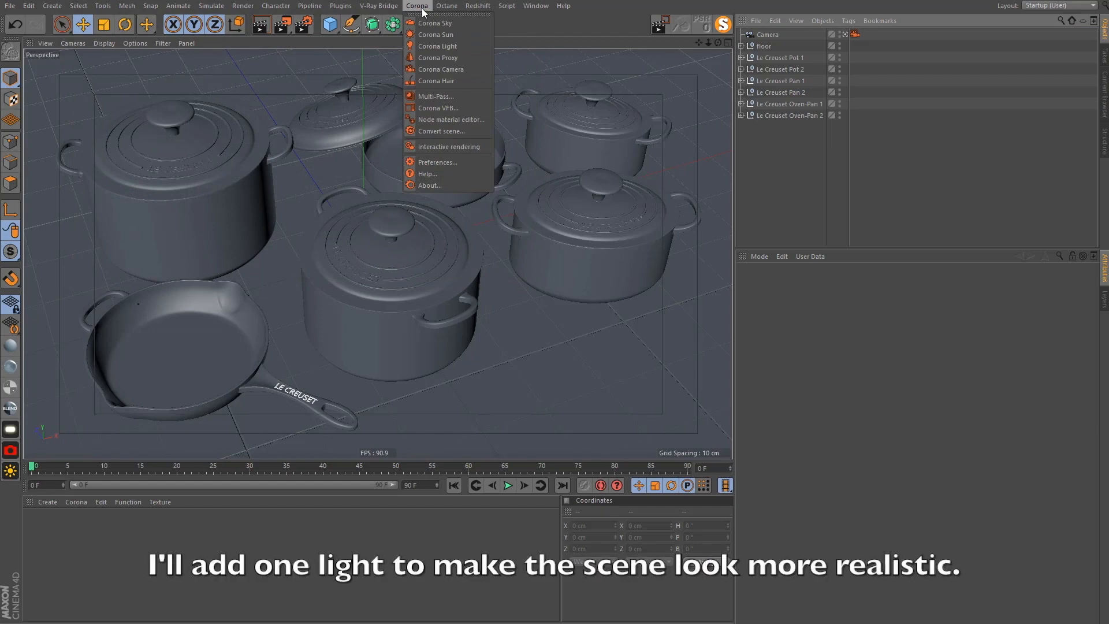
pyautogui.click(442, 46)
pyautogui.click(785, 152)
# Move the Corona Light beside the pots in the top view, to about X -64 cm and Z 32 cm
pyautogui.press('F2')
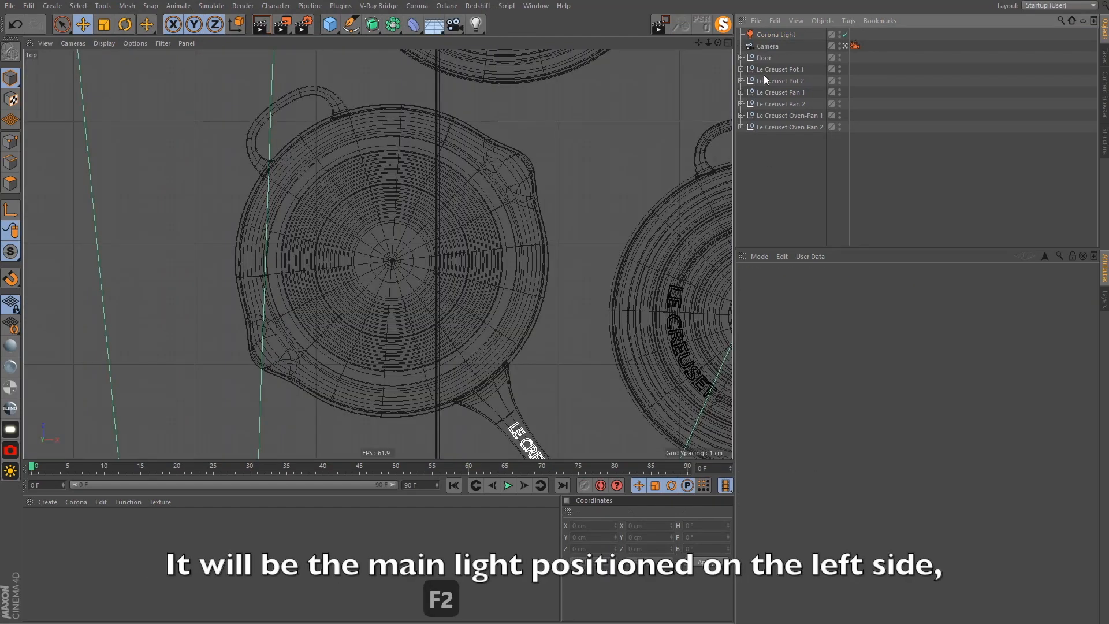
pyautogui.click(770, 39)
pyautogui.scroll(-5, 532, 215)
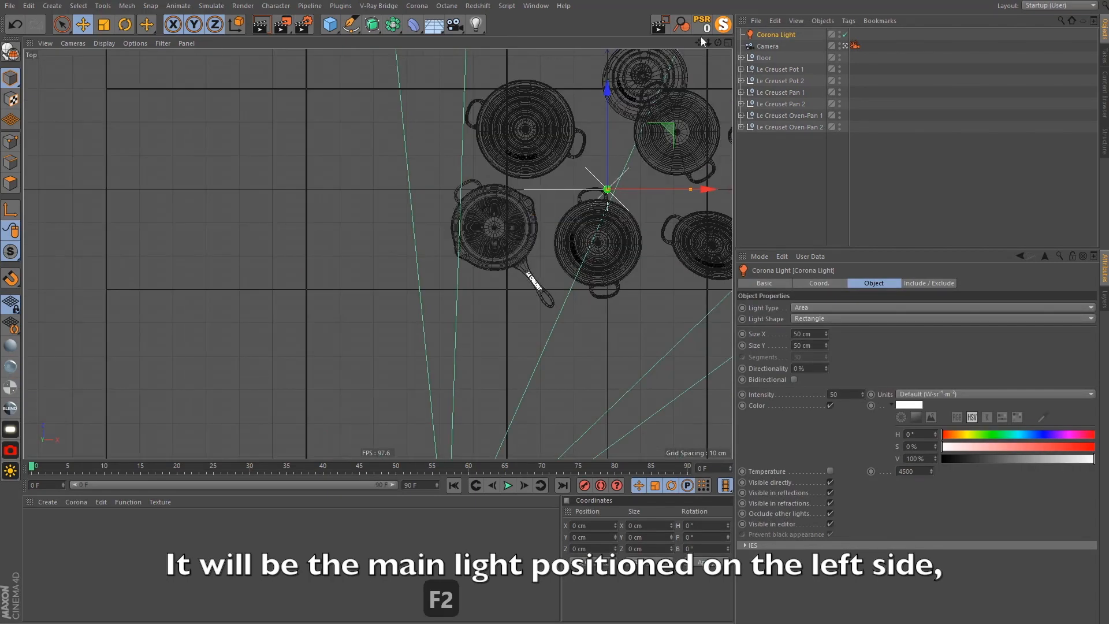
pyautogui.keyDown('alt'); pyautogui.moveTo(377, 255); pyautogui.dragTo(223, 368, button='middle'); pyautogui.keyUp('alt')
pyautogui.moveTo(612, 155); pyautogui.dragTo(395, 52)
# Turn the light toward the pots to a heading of about -120° and move it to about X -103 cm, Z 61 cm
pyautogui.scroll(-5, 362, 112)
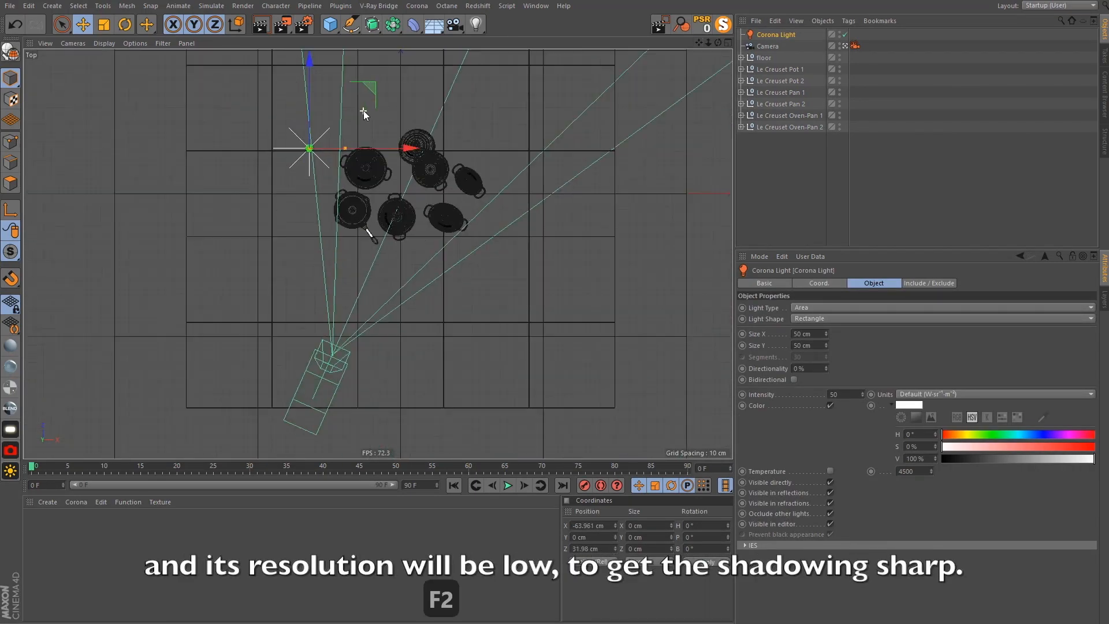
pyautogui.press('r')
pyautogui.moveTo(344, 99); pyautogui.dragTo(371, 210)
pyautogui.press('e')
pyautogui.moveTo(477, 141); pyautogui.dragTo(424, 85)
pyautogui.scroll(-3, 439, 110)
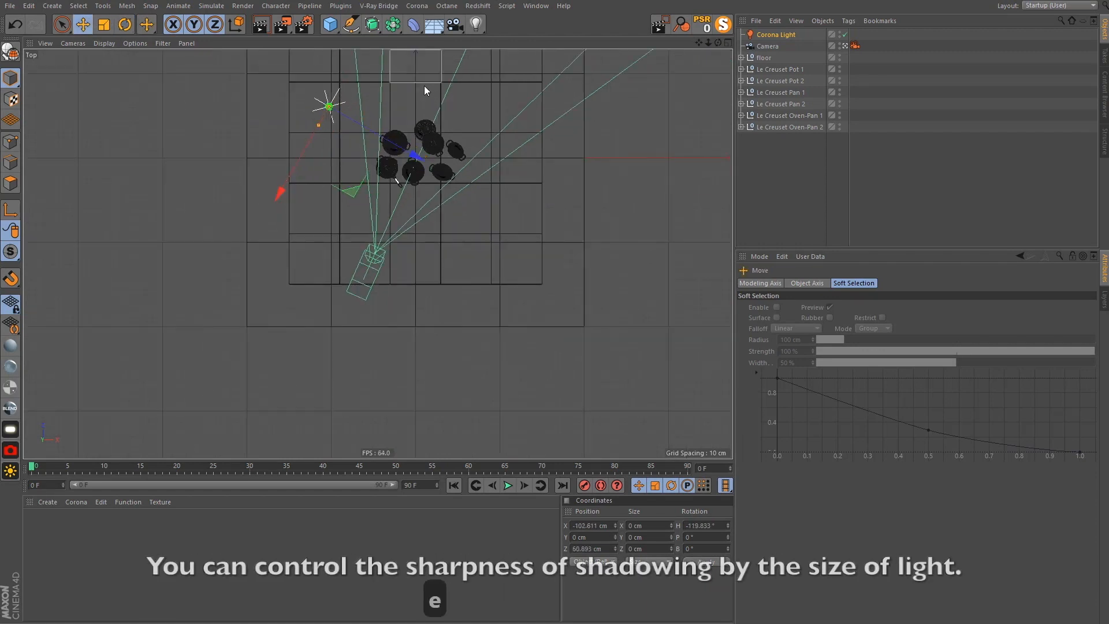
# Show all four views and tilt the light down to a pitch of about -19°
pyautogui.press('F5')
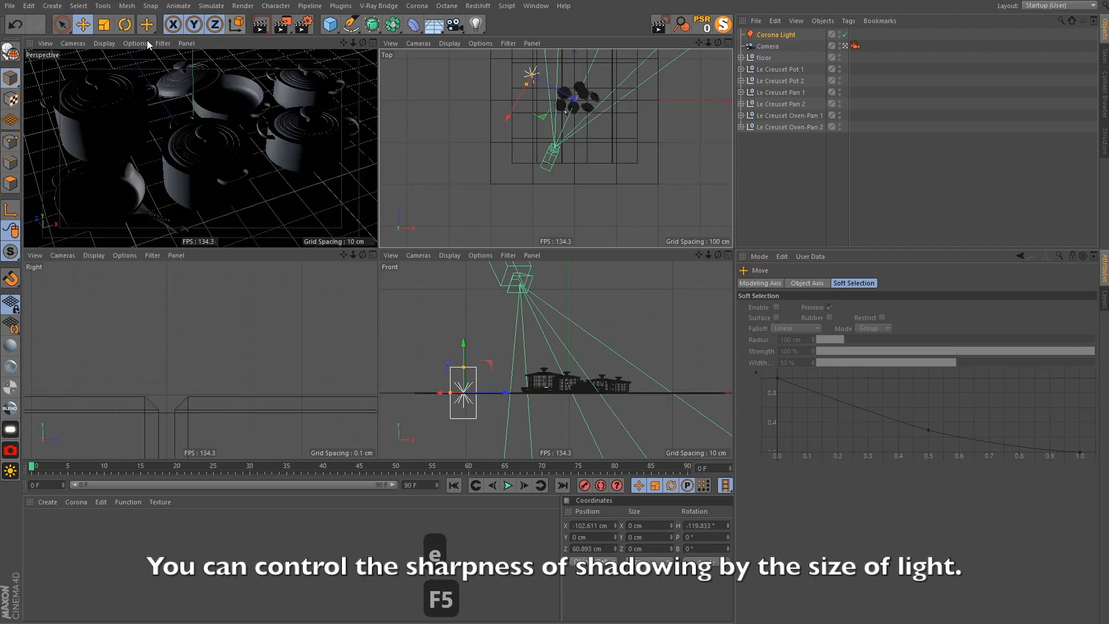
pyautogui.press('r')
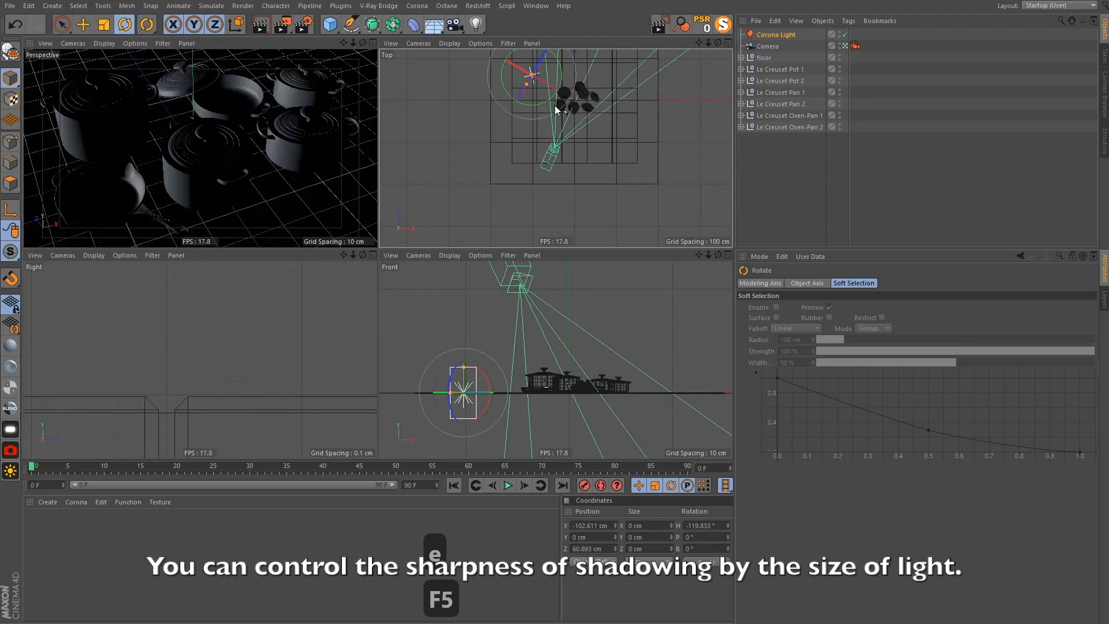
pyautogui.moveTo(540, 79); pyautogui.dragTo(564, 96)
# Raise the light above the pots to about X -99 cm, Y 68 cm, Z 57 cm
pyautogui.press('e')
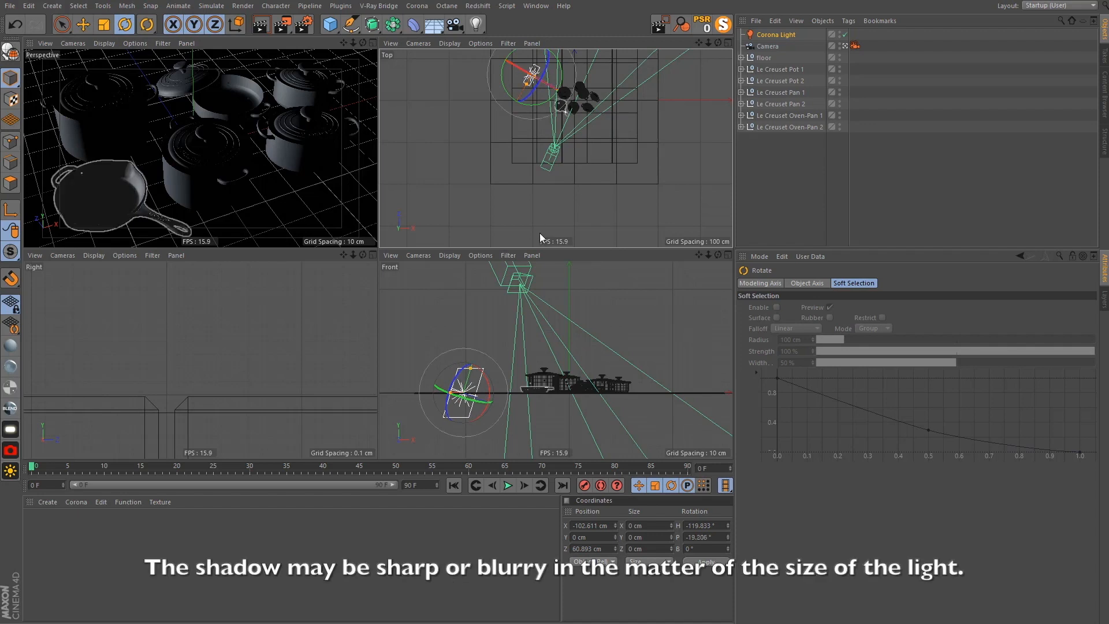
pyautogui.moveTo(479, 347); pyautogui.dragTo(493, 300)
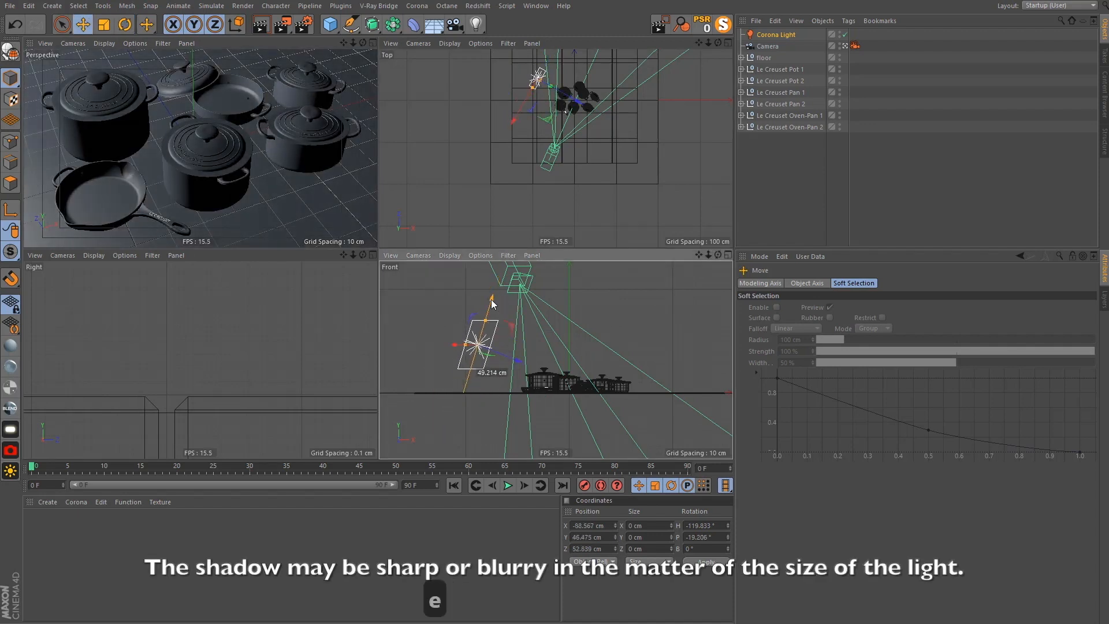
pyautogui.moveTo(643, 93); pyautogui.dragTo(641, 91)
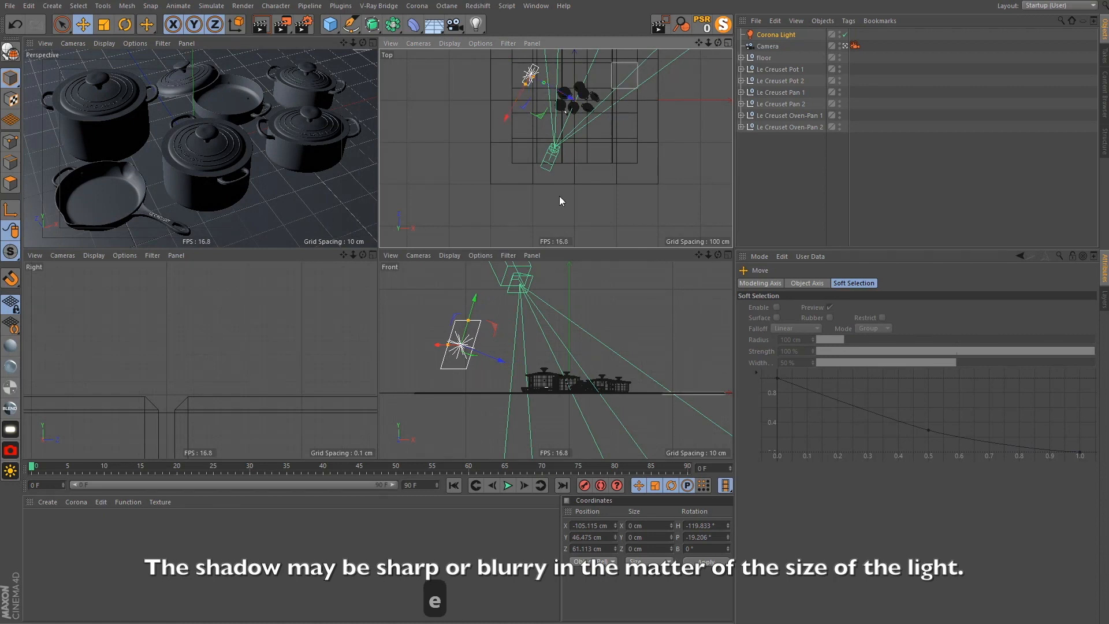
pyautogui.moveTo(471, 311); pyautogui.dragTo(478, 290)
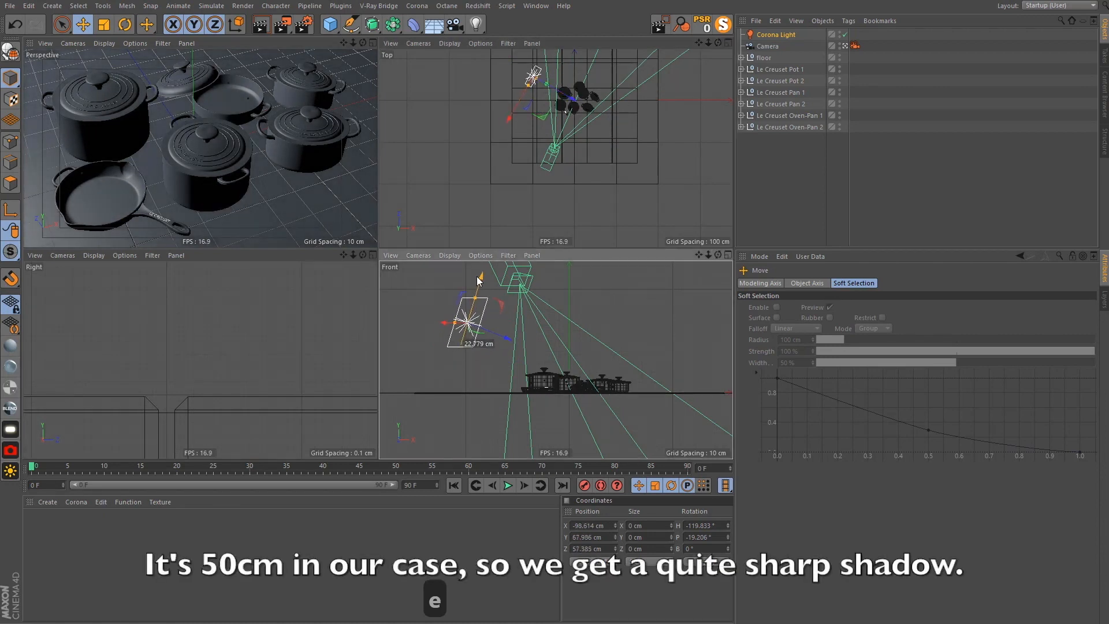
# Tilt the light further down to a pitch of about -28° and deselect it
pyautogui.click(124, 24)
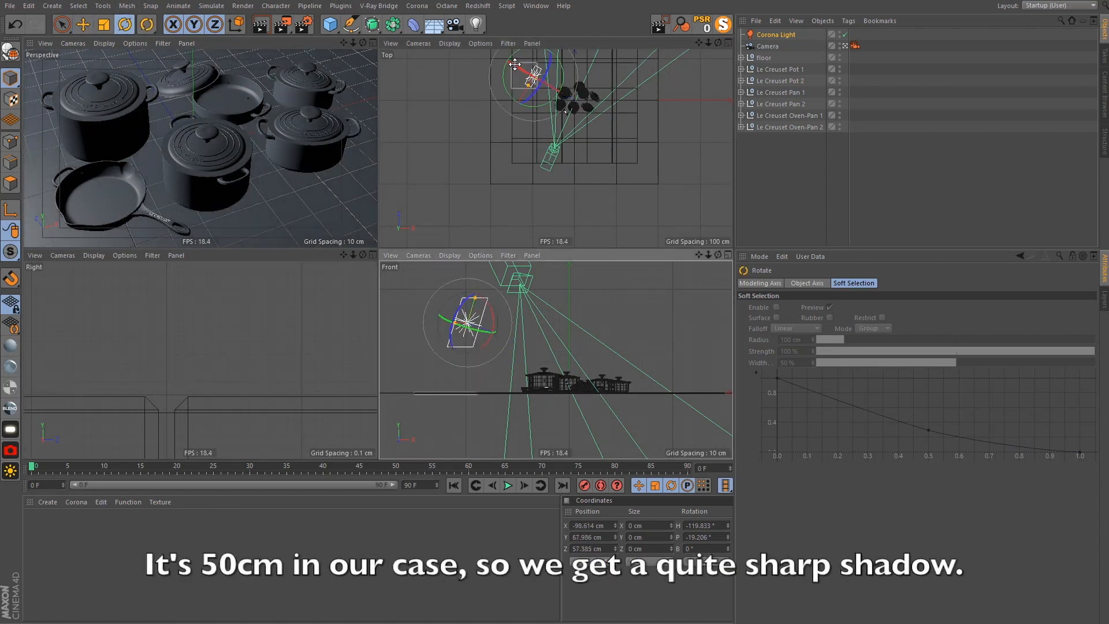
pyautogui.moveTo(514, 64); pyautogui.dragTo(519, 70)
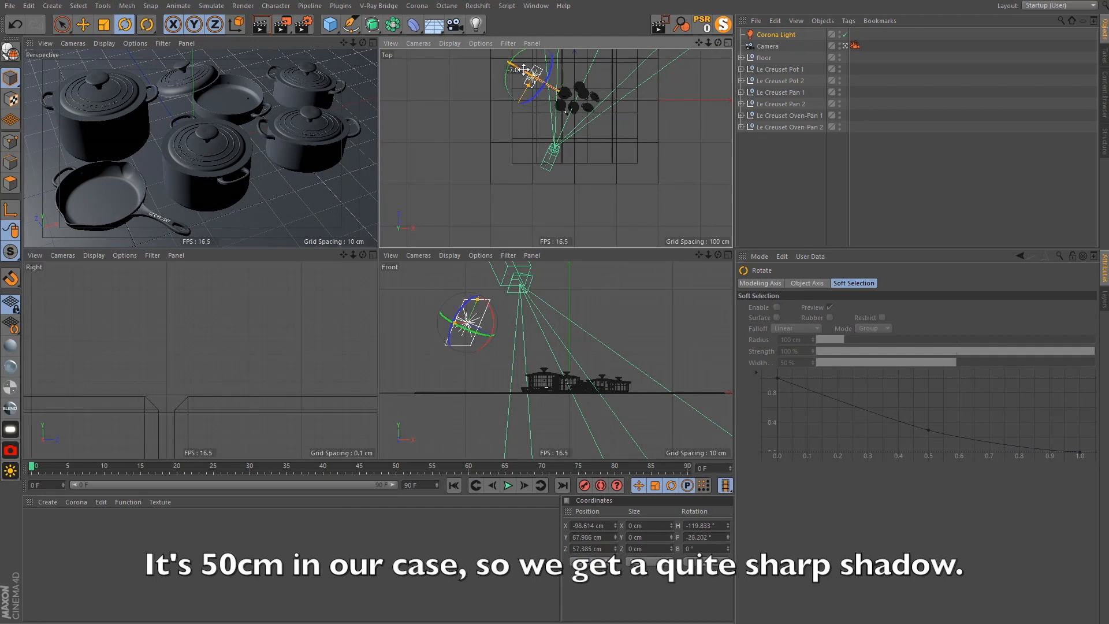
pyautogui.click(82, 24)
pyautogui.click(801, 186)
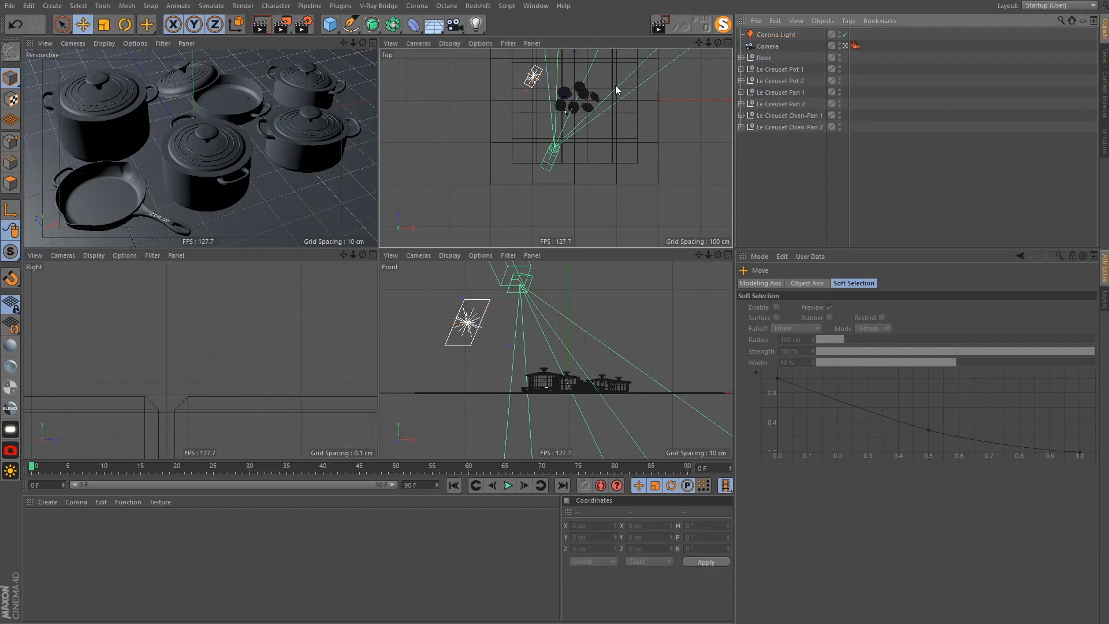
# Add a second Corona area light and set its size to 150 × 150 cm
pyautogui.click(417, 7)
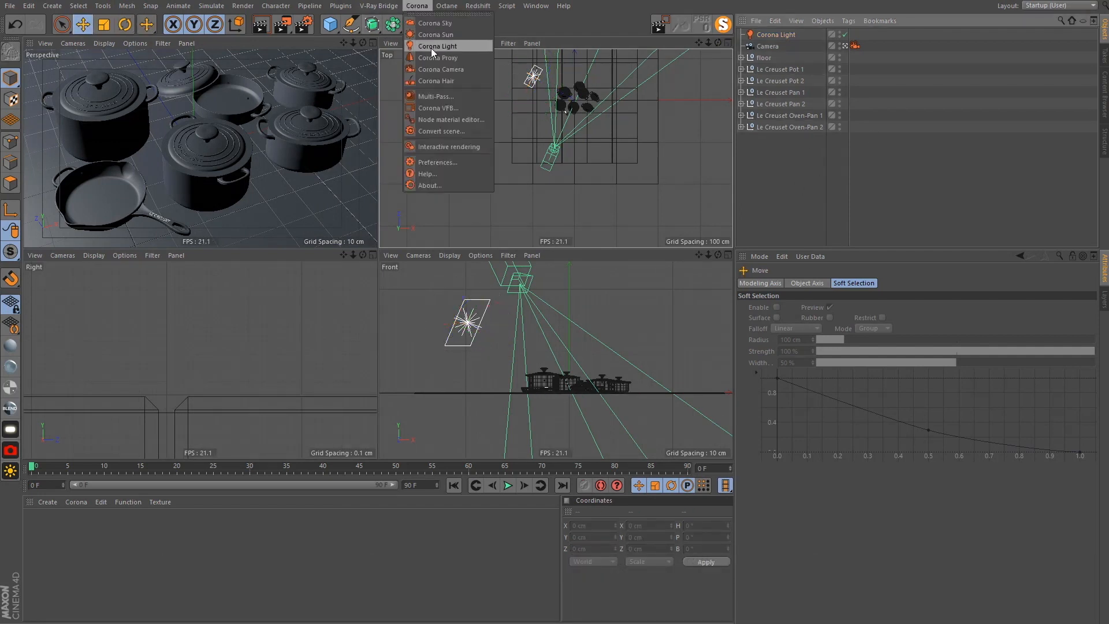
pyautogui.click(455, 46)
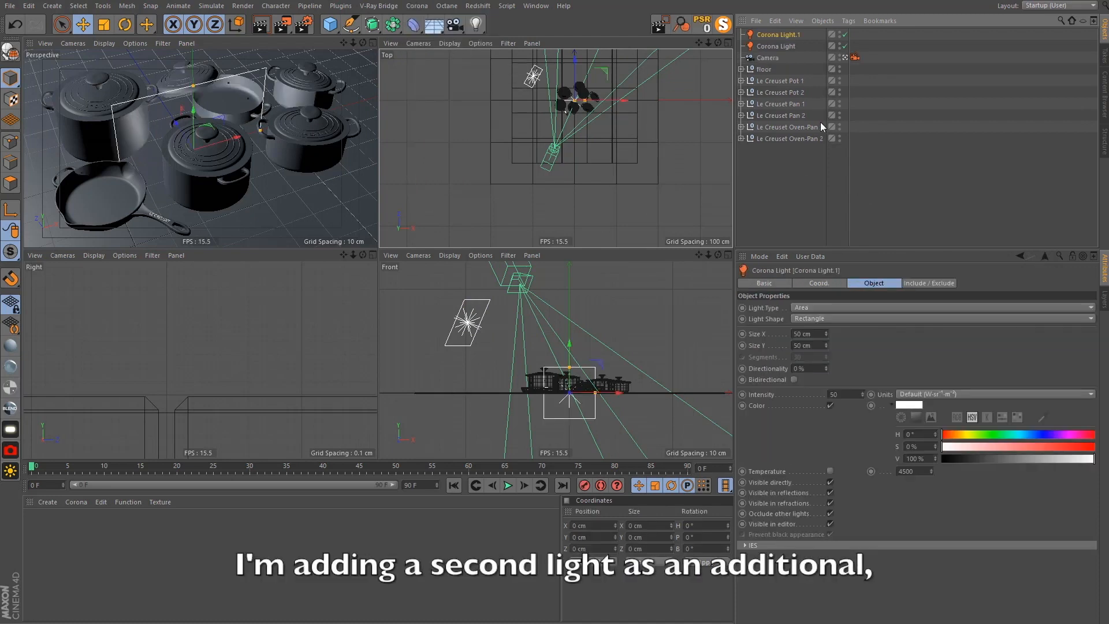
pyautogui.click(811, 334)
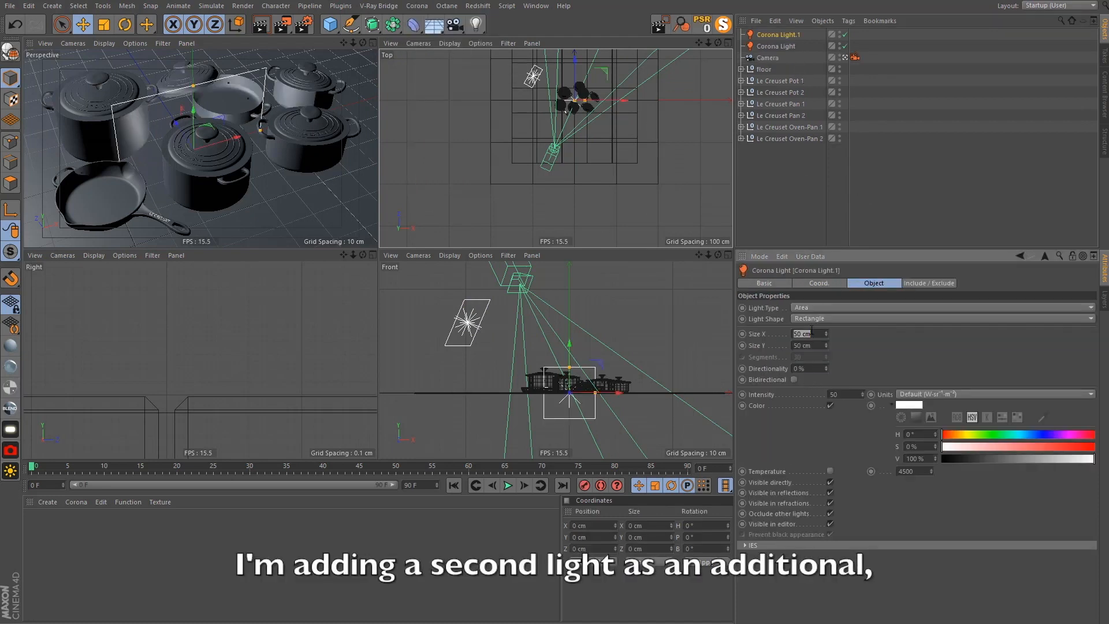
pyautogui.write('150')
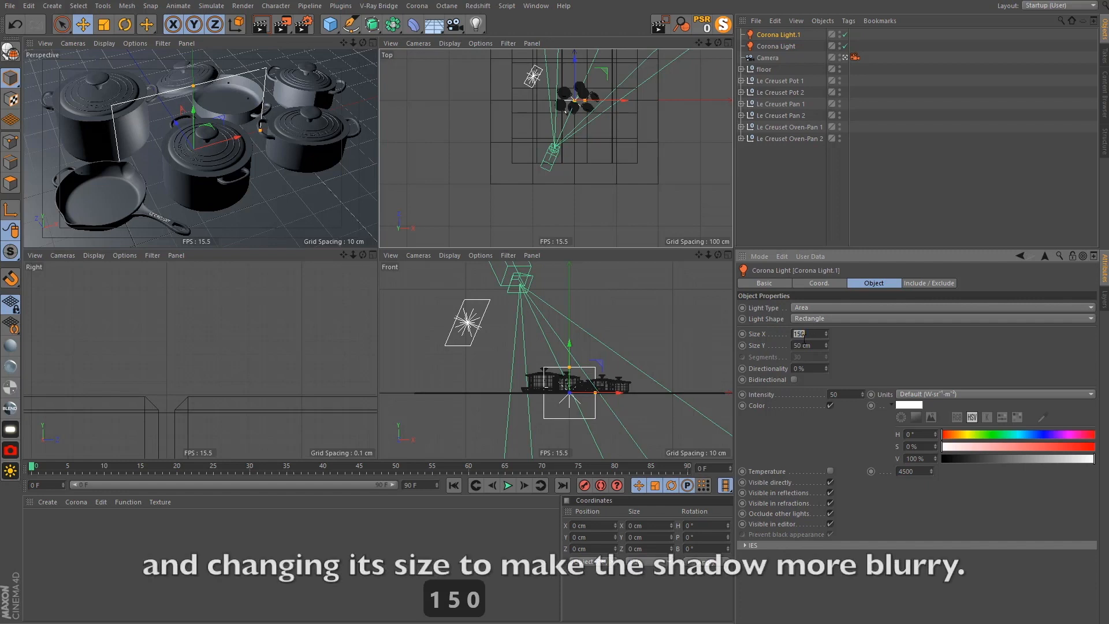
pyautogui.click(803, 345)
pyautogui.write('150')
pyautogui.press('Return')
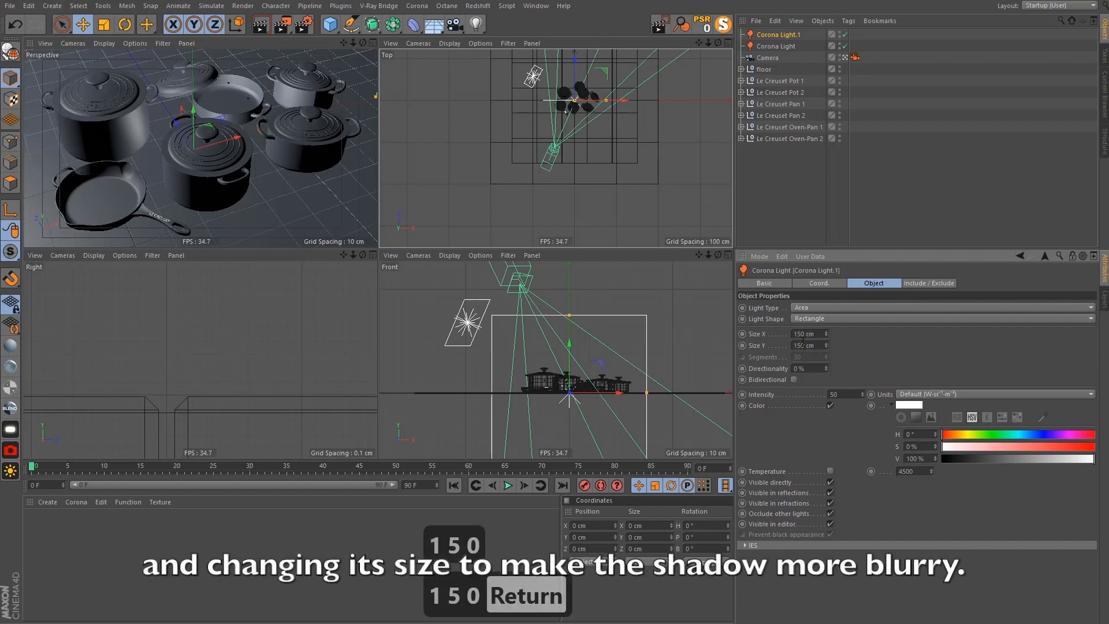
# Turn the new light to a heading of 90° and move it beside the pots to about X 144 cm, Y 75 cm, Z -26 cm
pyautogui.moveTo(631, 149); pyautogui.dragTo(695, 86)
pyautogui.press('r')
pyautogui.press('e')
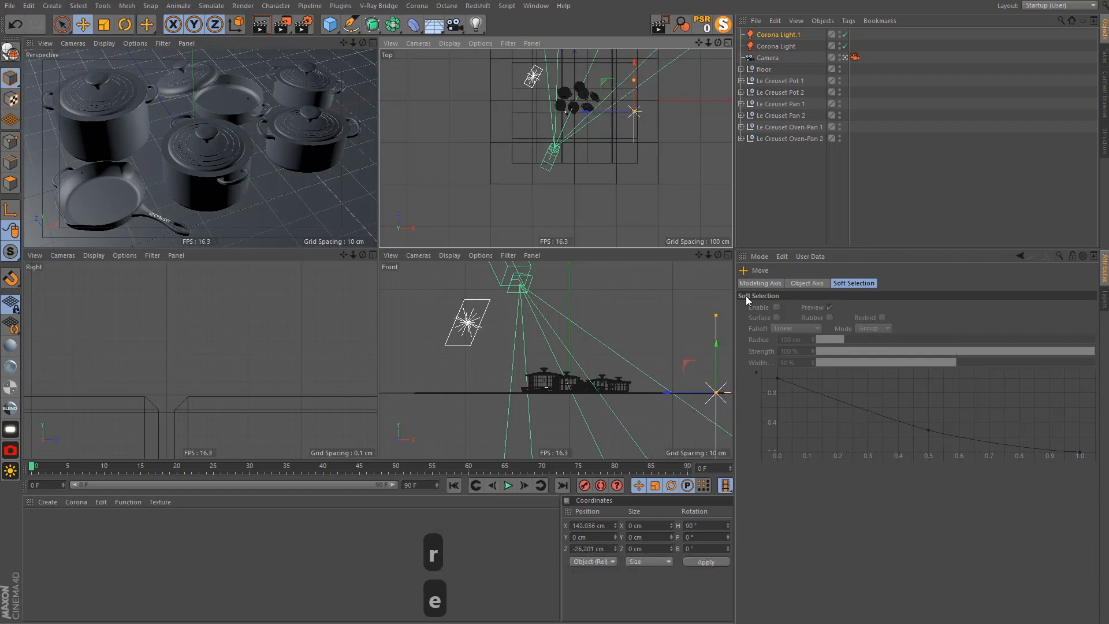
pyautogui.moveTo(674, 343); pyautogui.dragTo(639, 279)
pyautogui.scroll(-2, 667, 302)
pyautogui.scroll(-1, 667, 300)
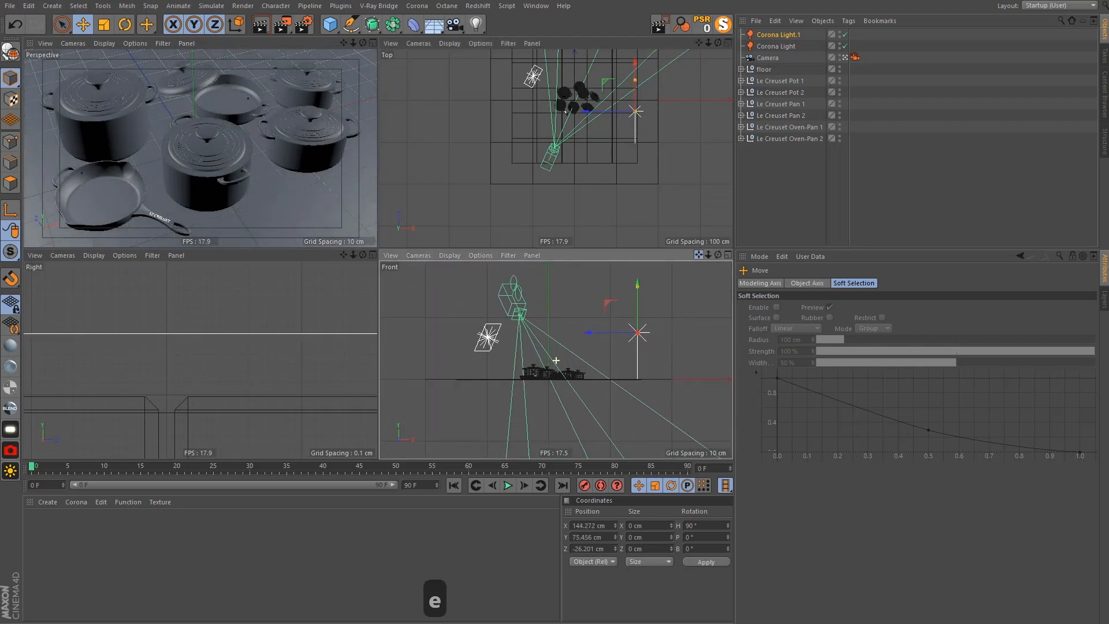
# Set the second light's intensity to 5 and deselect it
pyautogui.click(777, 36)
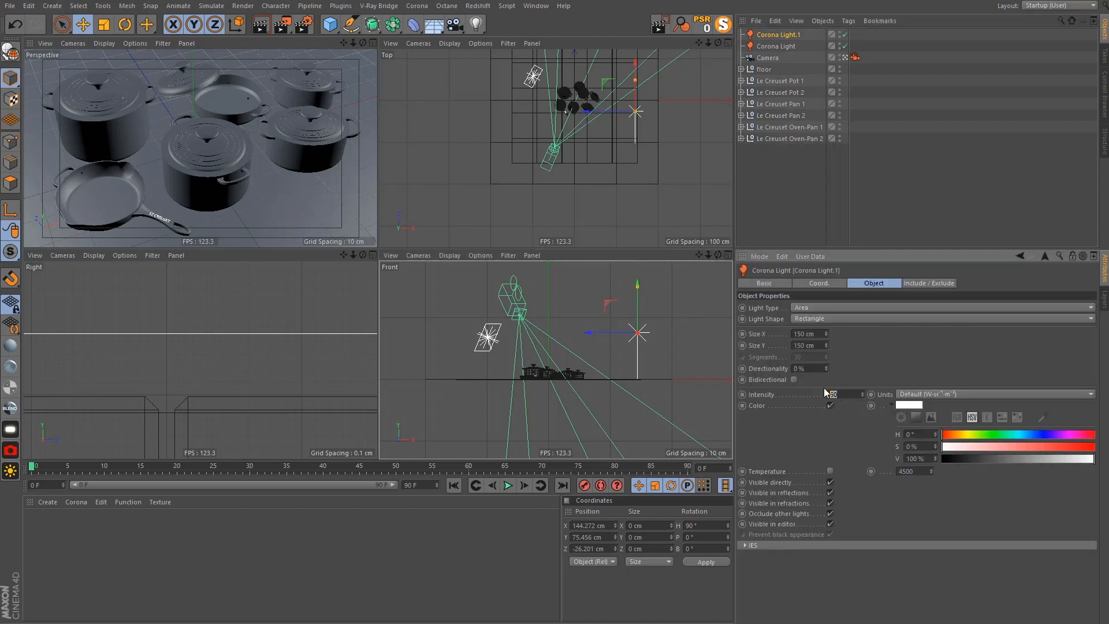
pyautogui.write('5')
pyautogui.press('Return')
pyautogui.click(768, 173)
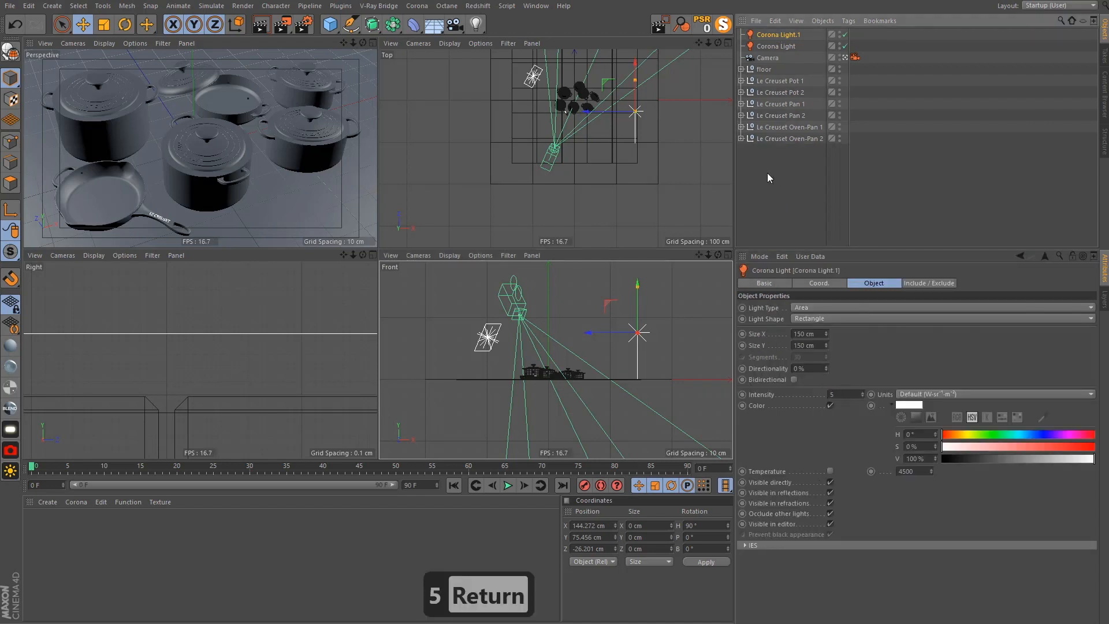
# Maximize the perspective view and set the render output width to 800 pixels with the ratio locked
pyautogui.click(372, 43)
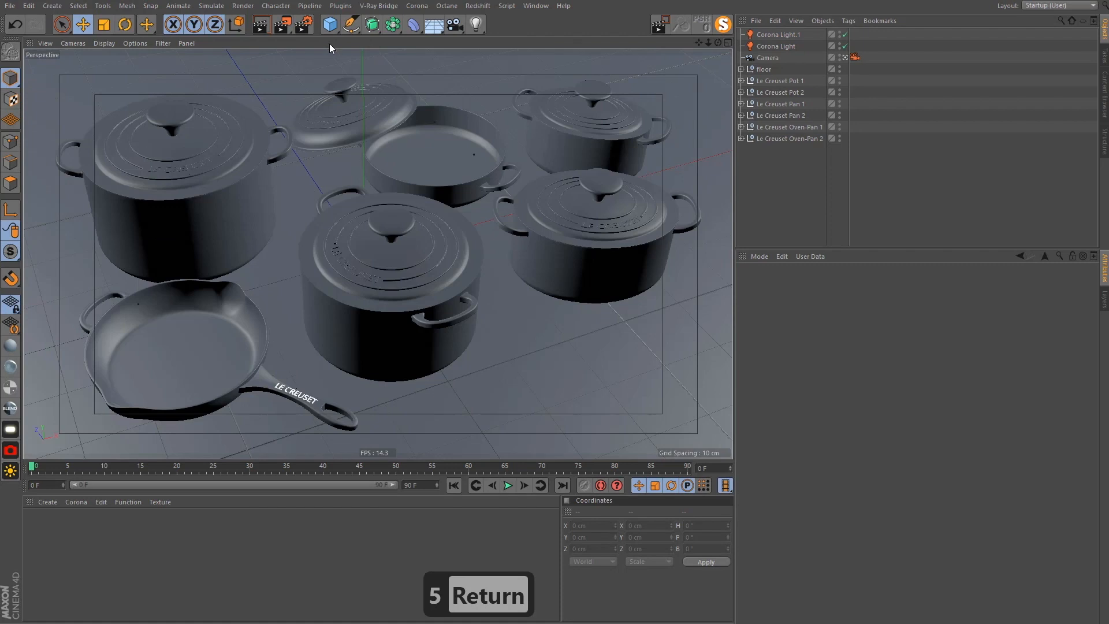
pyautogui.click(242, 27)
pyautogui.click(304, 24)
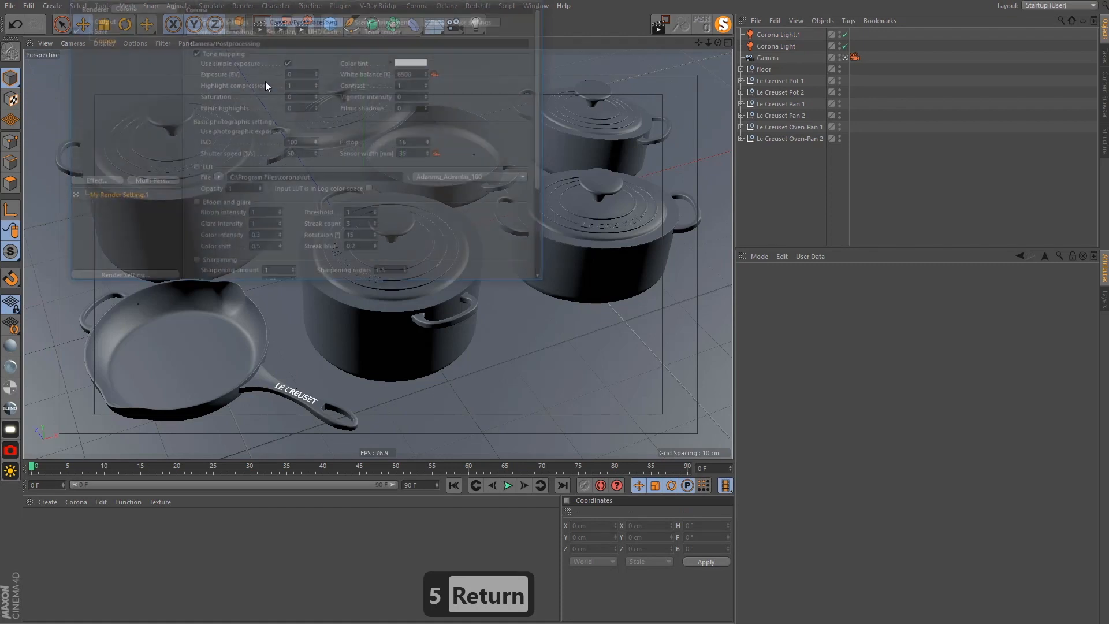
pyautogui.click(101, 21)
pyautogui.moveTo(173, 0); pyautogui.dragTo(236, 75)
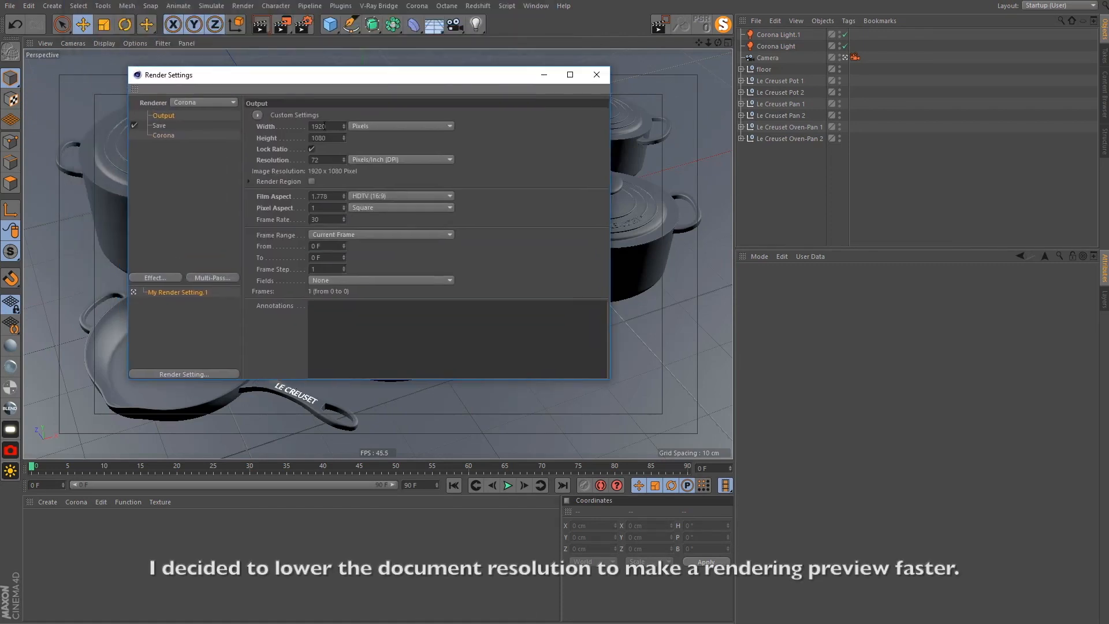
pyautogui.doubleClick(319, 126)
pyautogui.write('800')
pyautogui.press('Return')
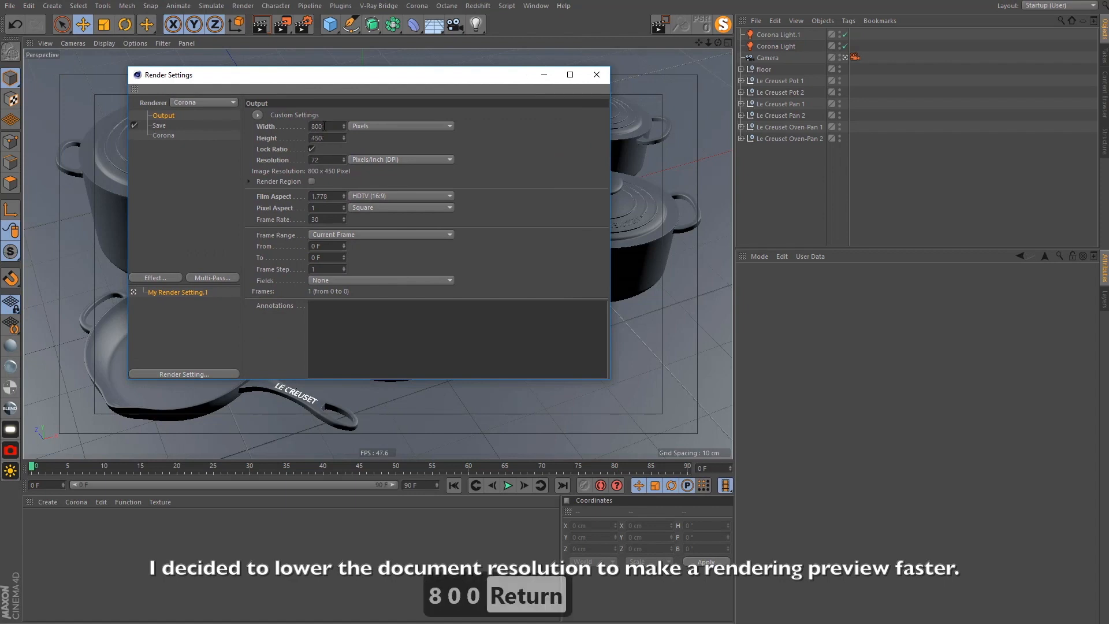
pyautogui.click(596, 74)
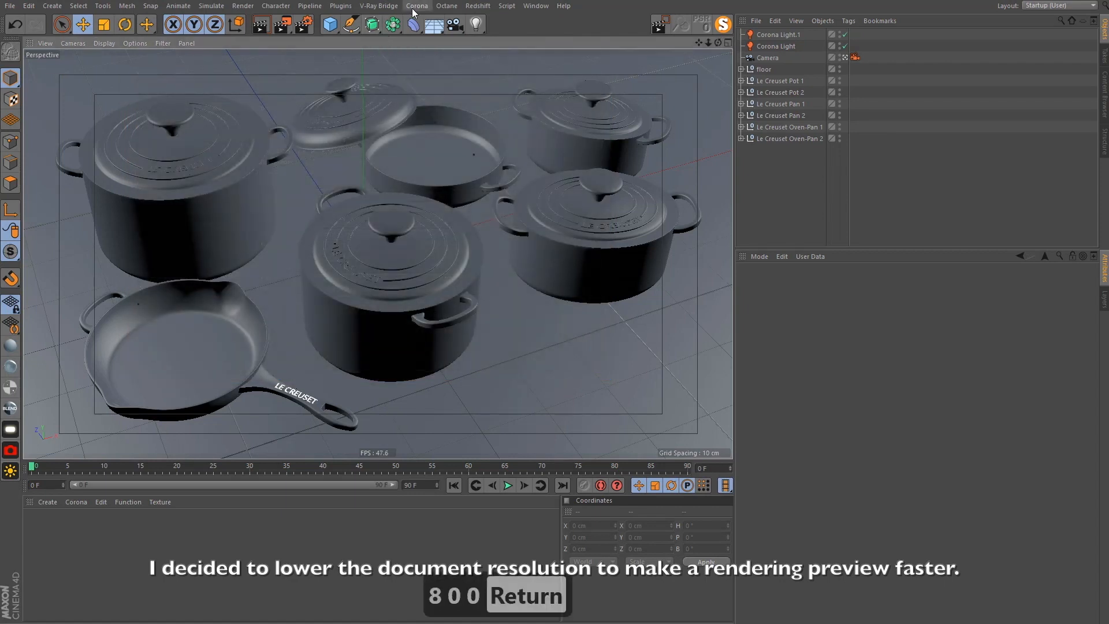
# Start Corona interactive rendering in an enlarged frame buffer window and show its tone mapping settings
pyautogui.click(413, 7)
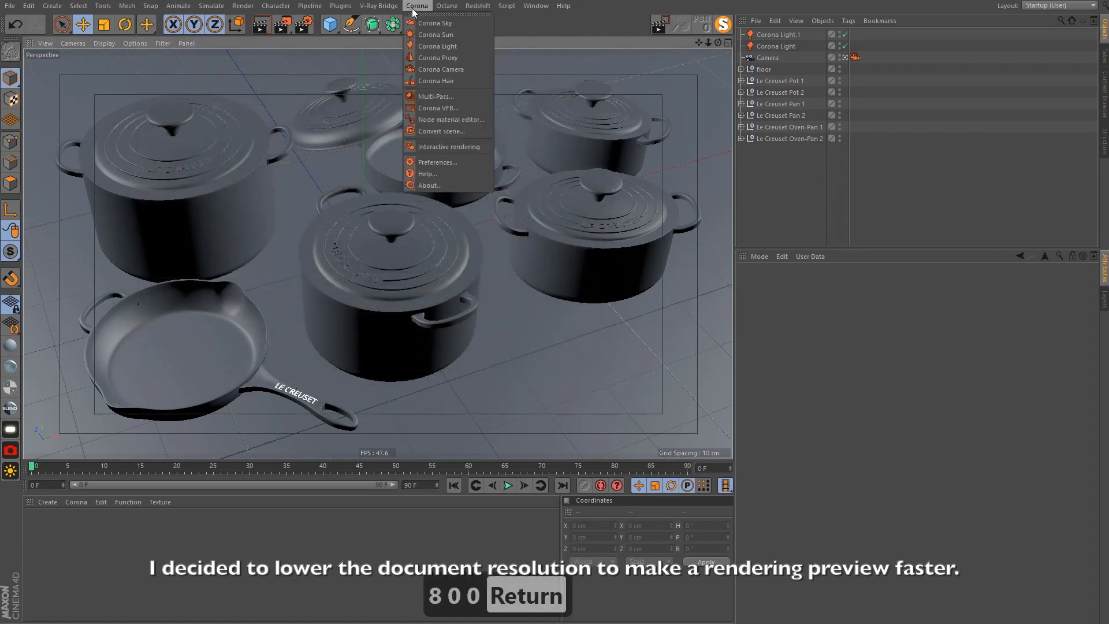
pyautogui.click(451, 147)
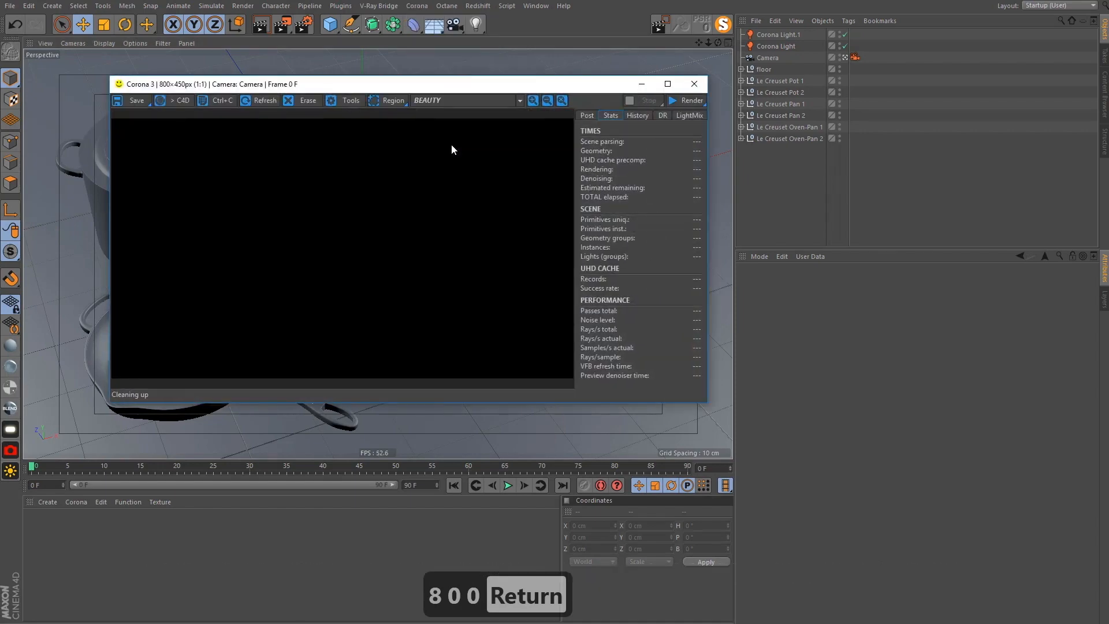
pyautogui.moveTo(456, 89); pyautogui.dragTo(418, 137)
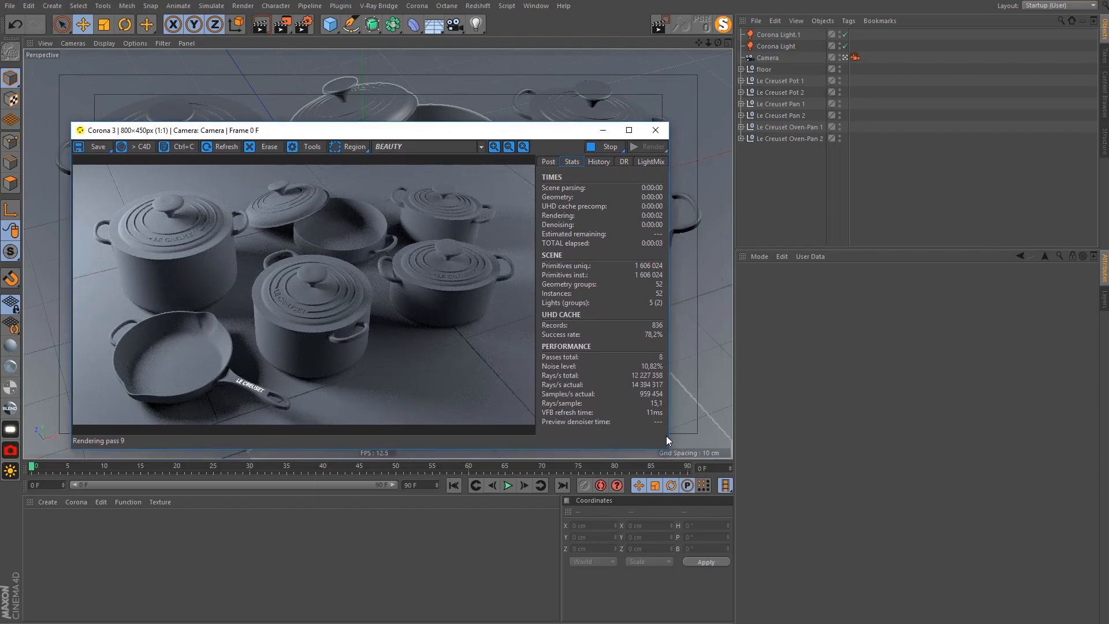
pyautogui.moveTo(667, 448); pyautogui.dragTo(778, 531)
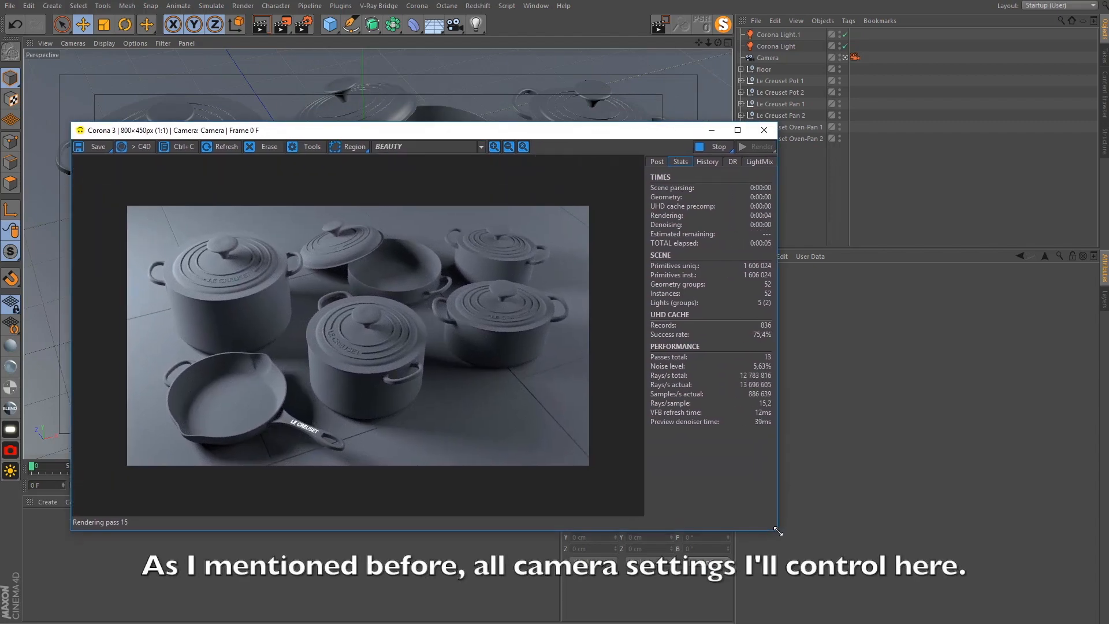
pyautogui.click(656, 160)
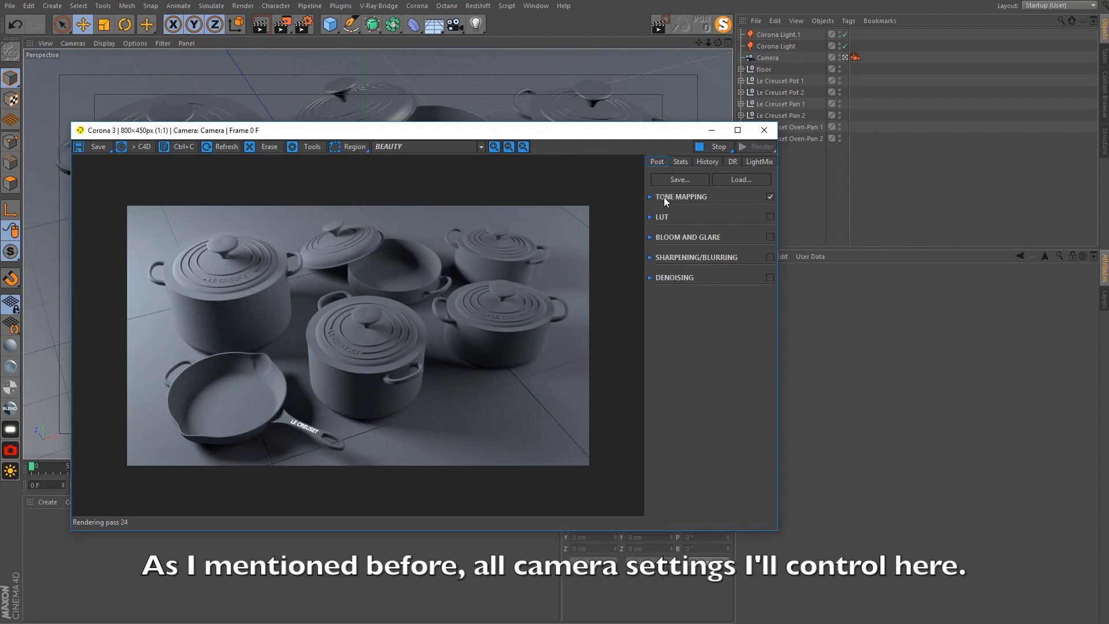
pyautogui.click(651, 197)
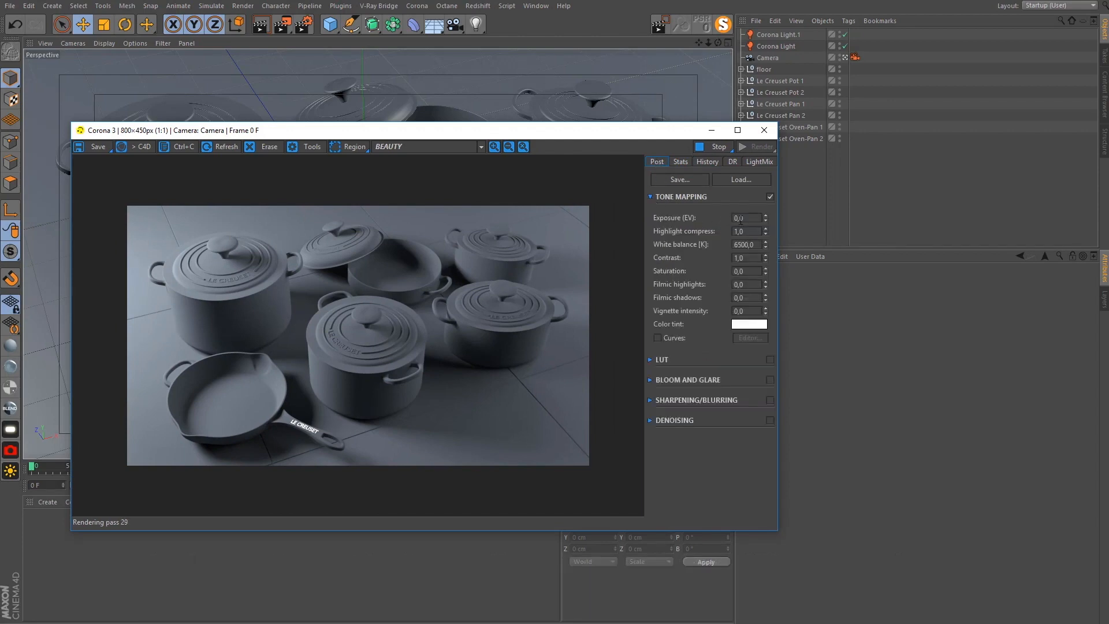
# Try exposure values of -1 and 1 on the render and restore the exposure to 0
pyautogui.write('-1')
pyautogui.press('Return')
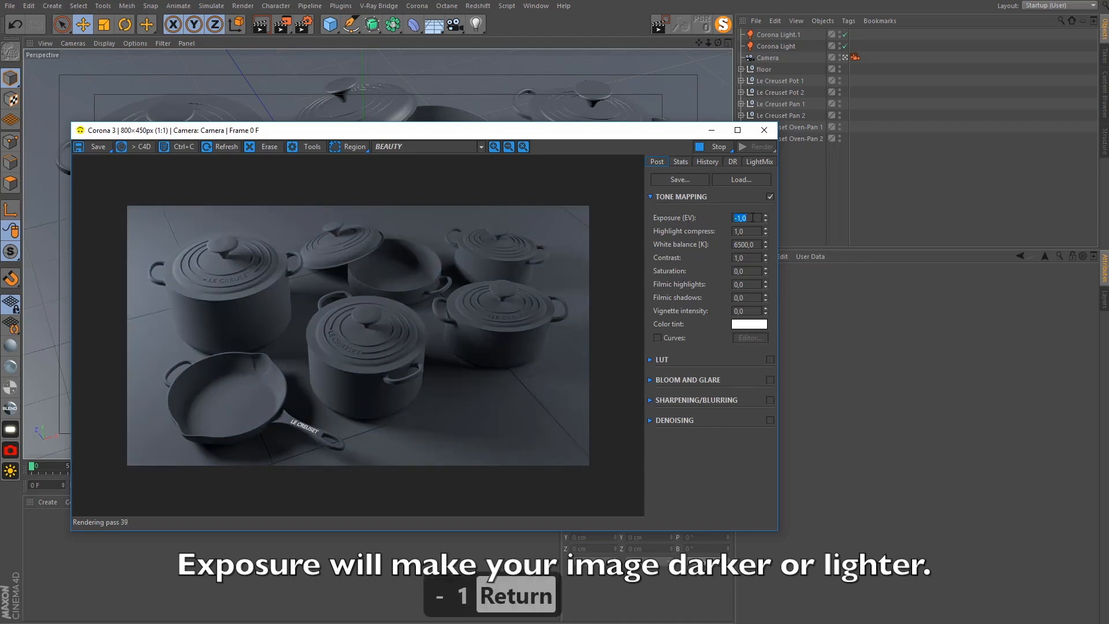
pyautogui.write('1')
pyautogui.press('Return')
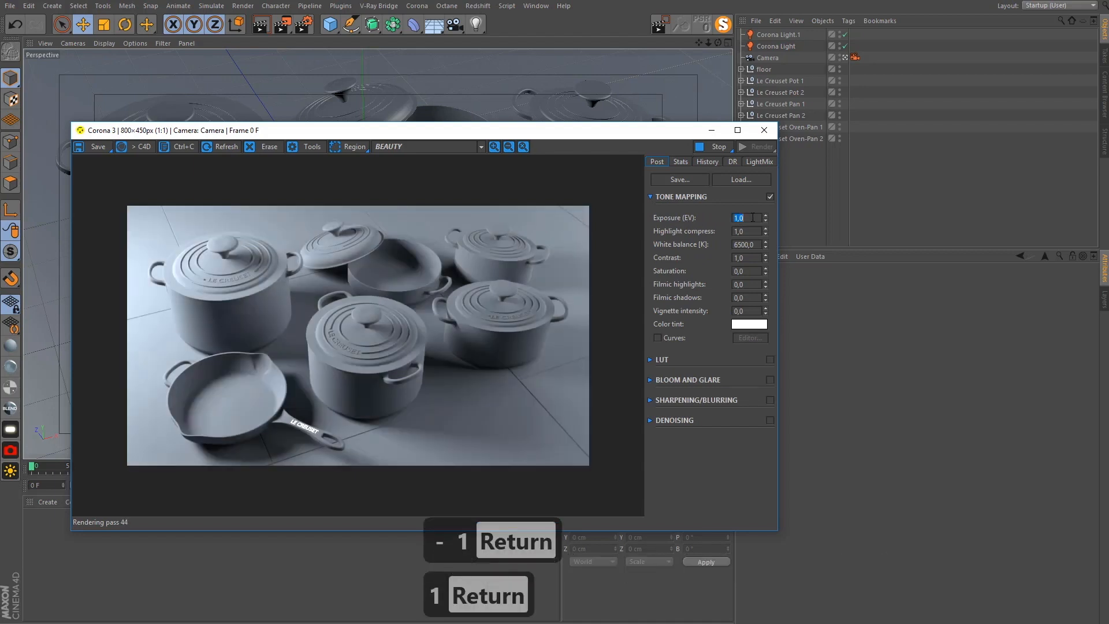
pyautogui.write('0')
pyautogui.press('Return')
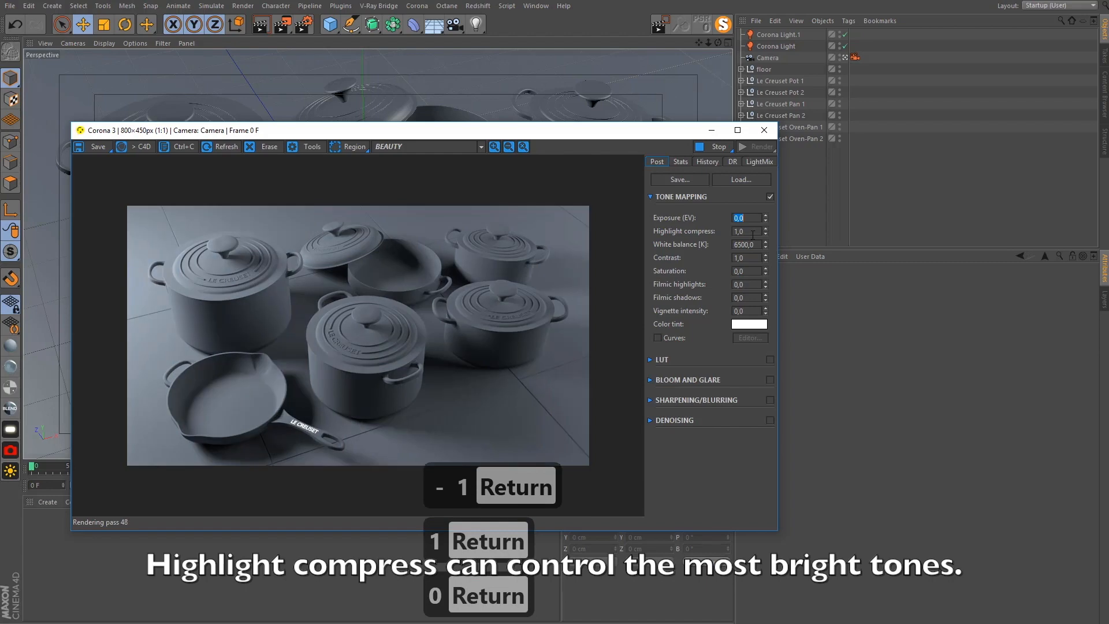
# Try highlight compression at 0 and 100, and settle on a value of 3
pyautogui.click(752, 232)
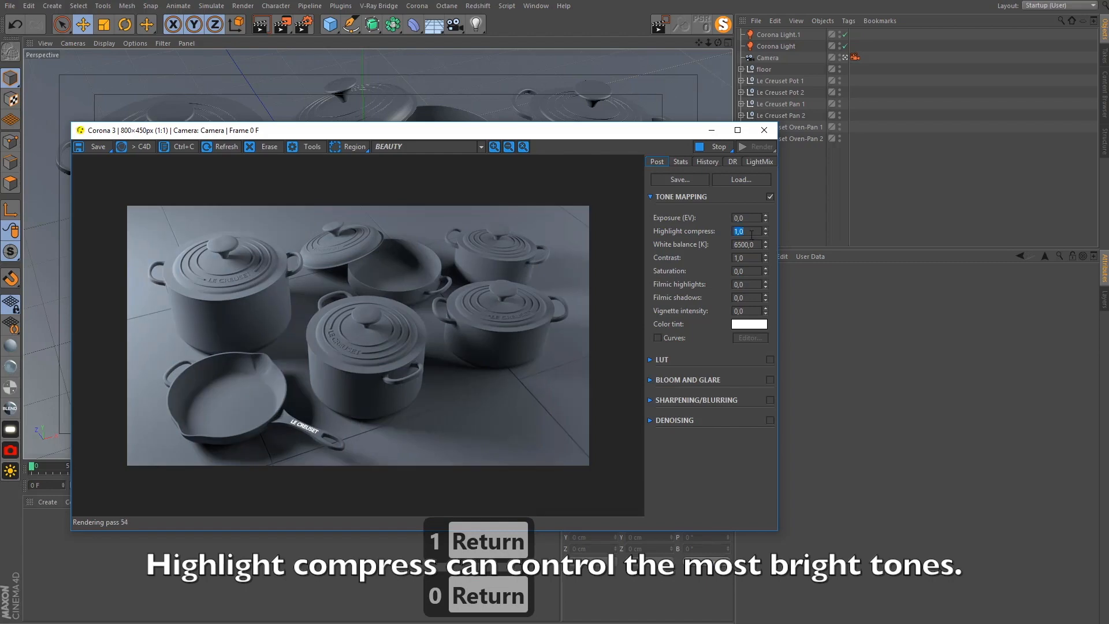
pyautogui.write('0')
pyautogui.press('Return')
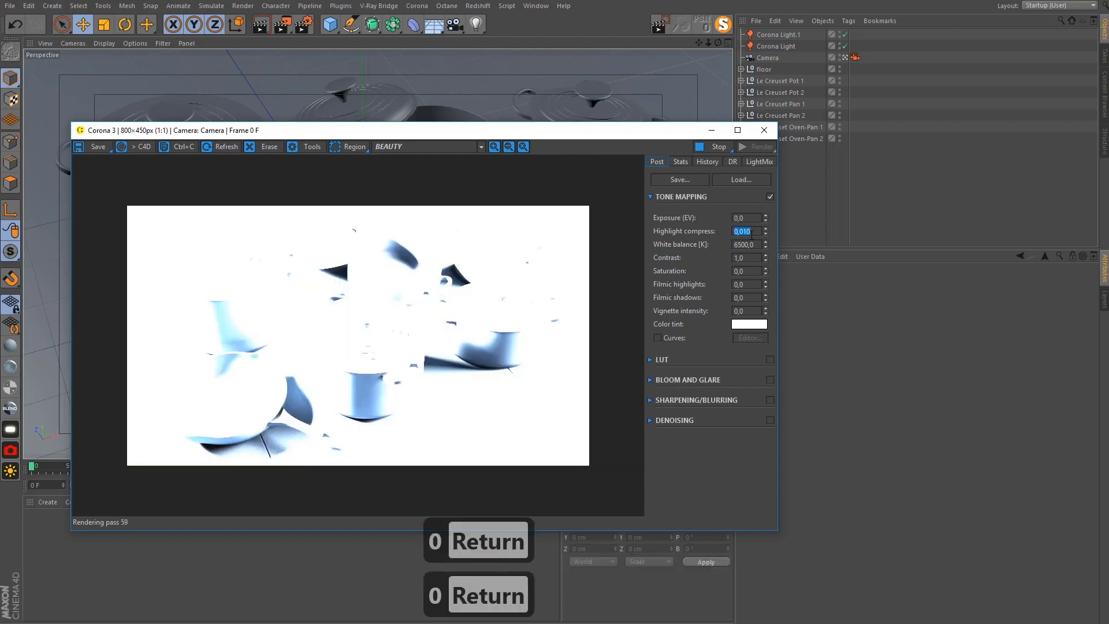
pyautogui.write('100')
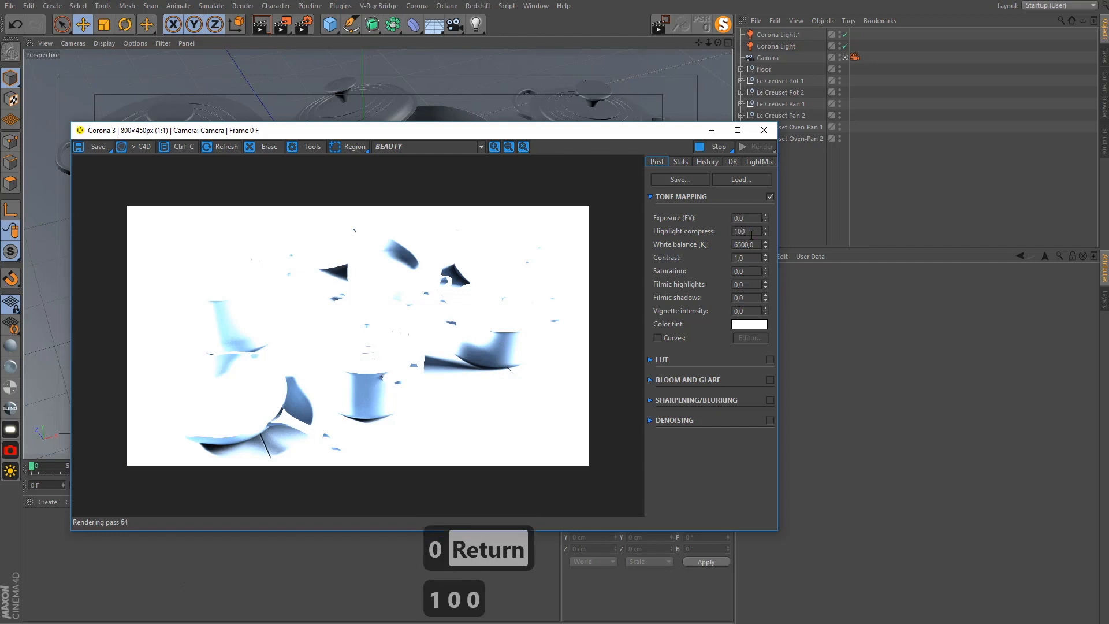
pyautogui.press('Return')
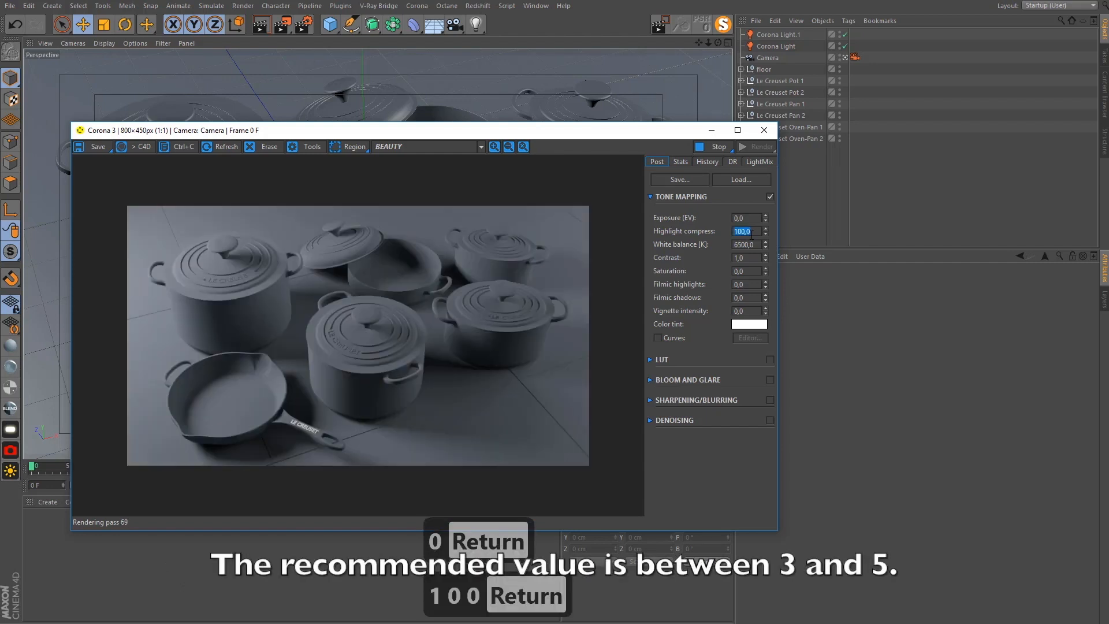
pyautogui.write('3')
pyautogui.press('Return')
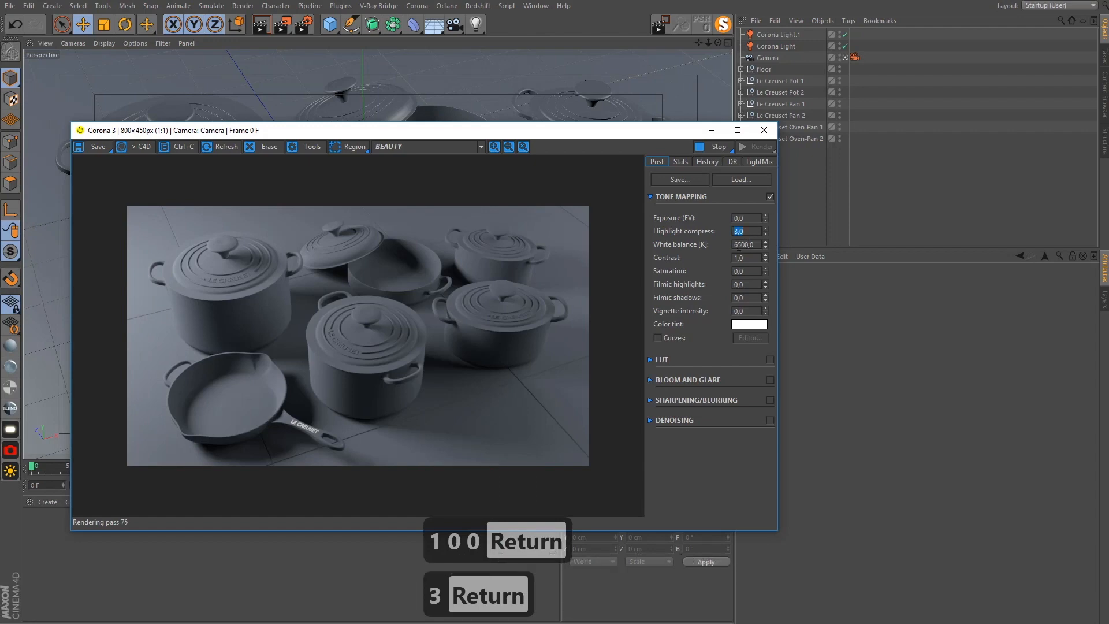
# Try cooler and warmer white balance values on the render and restore the white balance to 6500 K
pyautogui.moveTo(765, 245); pyautogui.dragTo(774, 504)
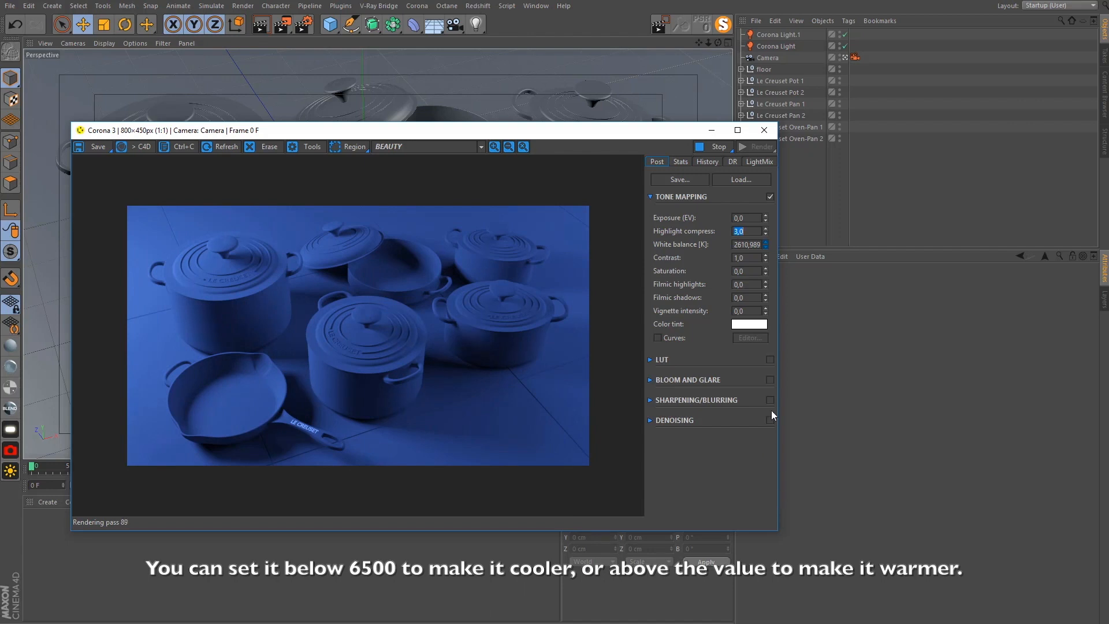
pyautogui.moveTo(772, 411); pyautogui.dragTo(785, 227)
pyautogui.doubleClick(742, 245)
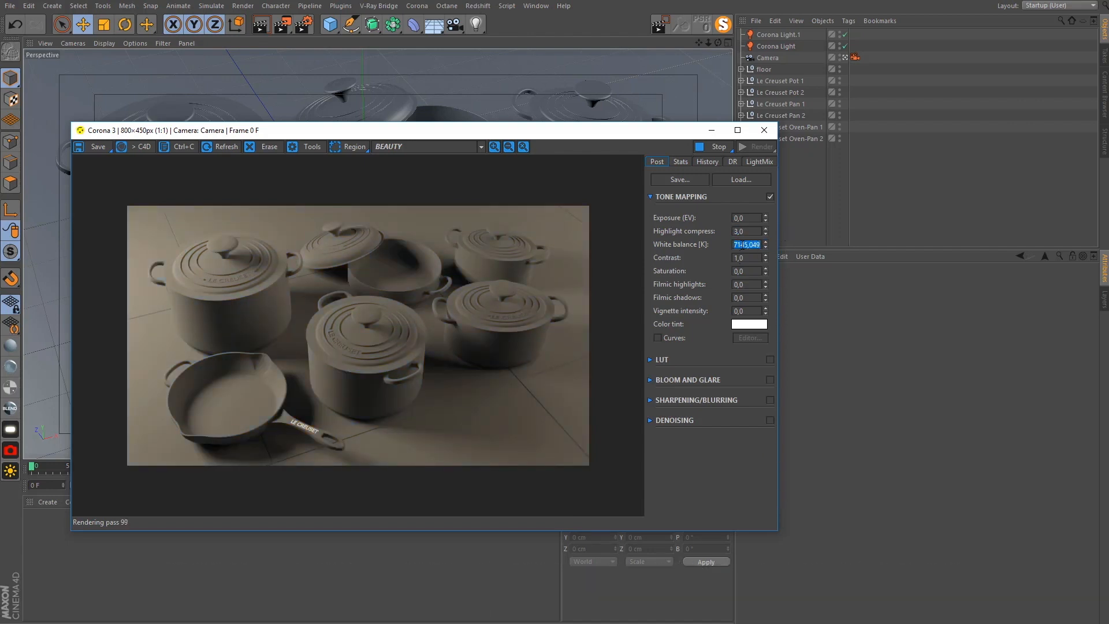
pyautogui.write('6500')
pyautogui.press('Return')
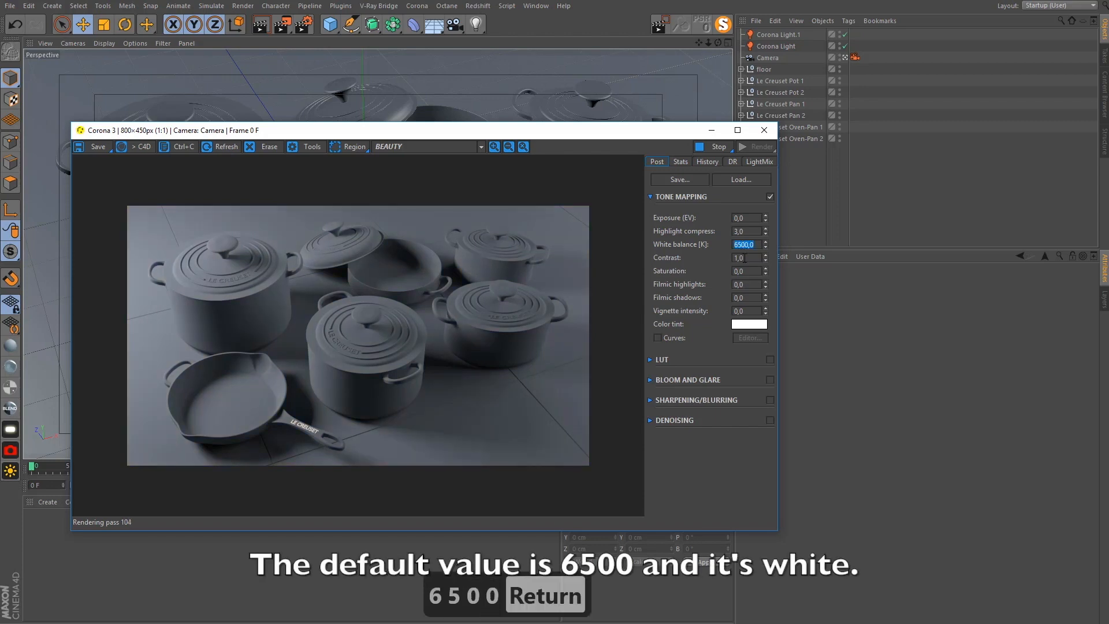
# Try a tone mapping contrast of 5 and settle on a value of 2
pyautogui.doubleClick(743, 258)
pyautogui.write('5')
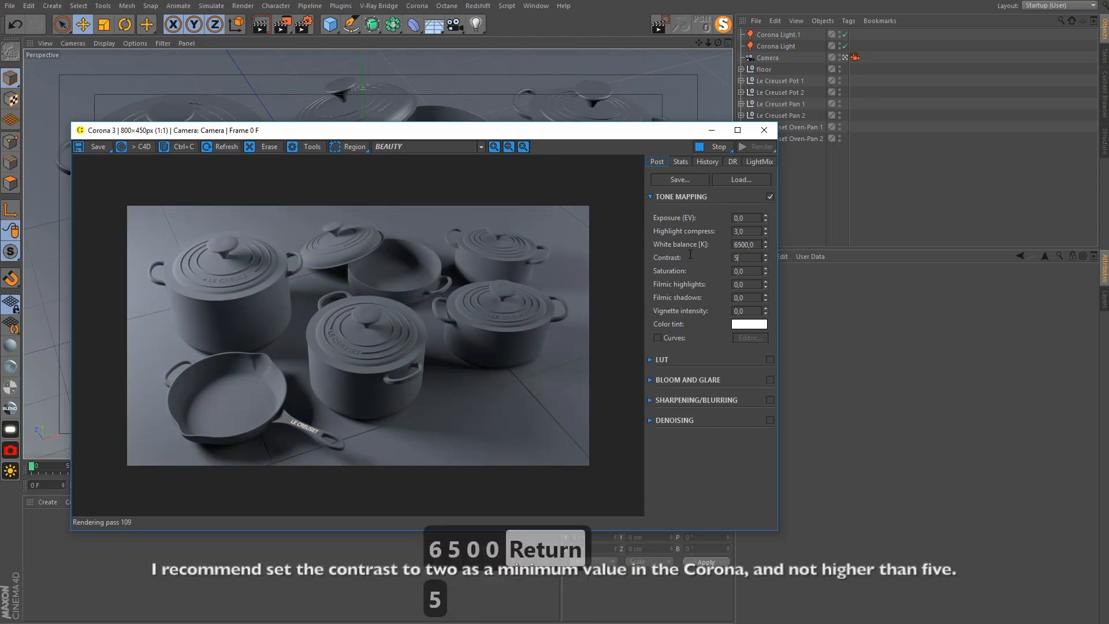
pyautogui.press('Return')
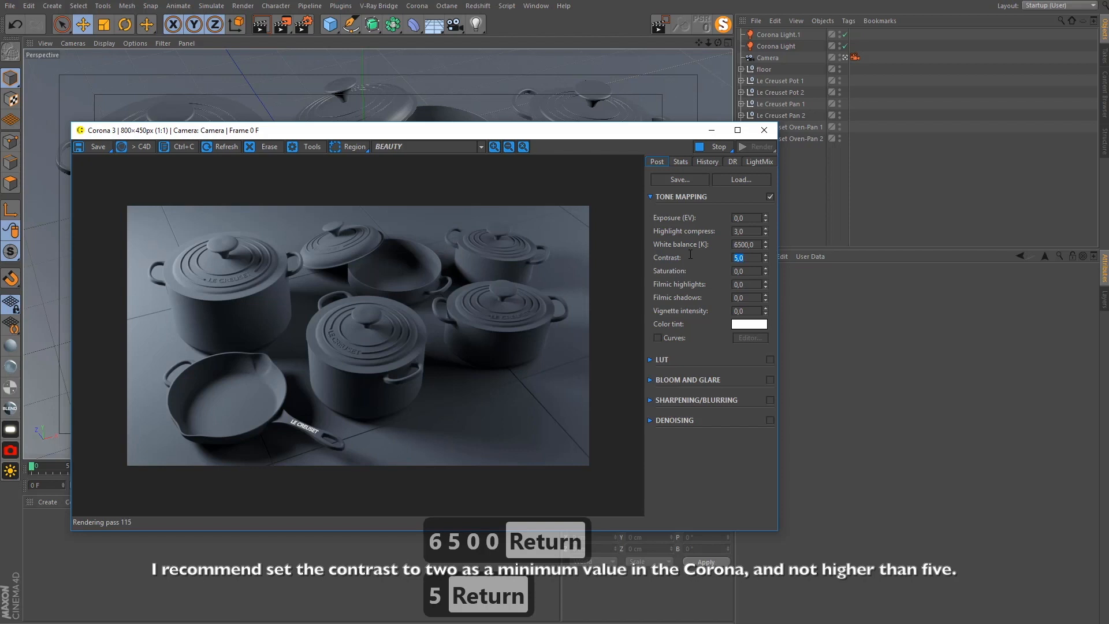
pyautogui.write('2')
pyautogui.press('Return')
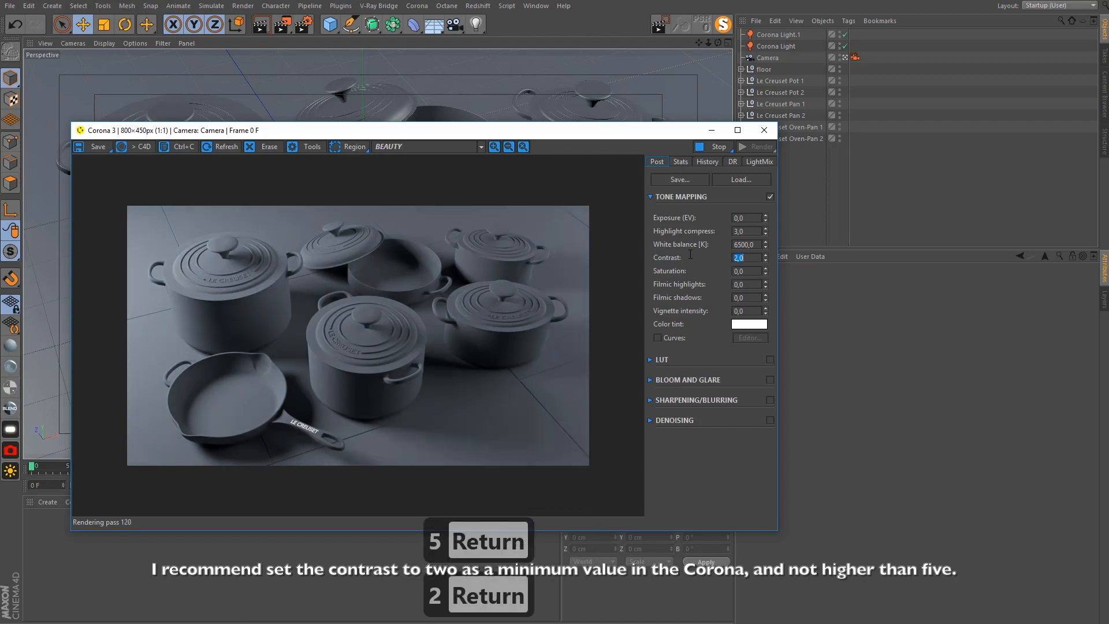
# Enable tone mapping curves and shape the brightness curve by raising the light tones and lowering the dark tones
pyautogui.click(756, 275)
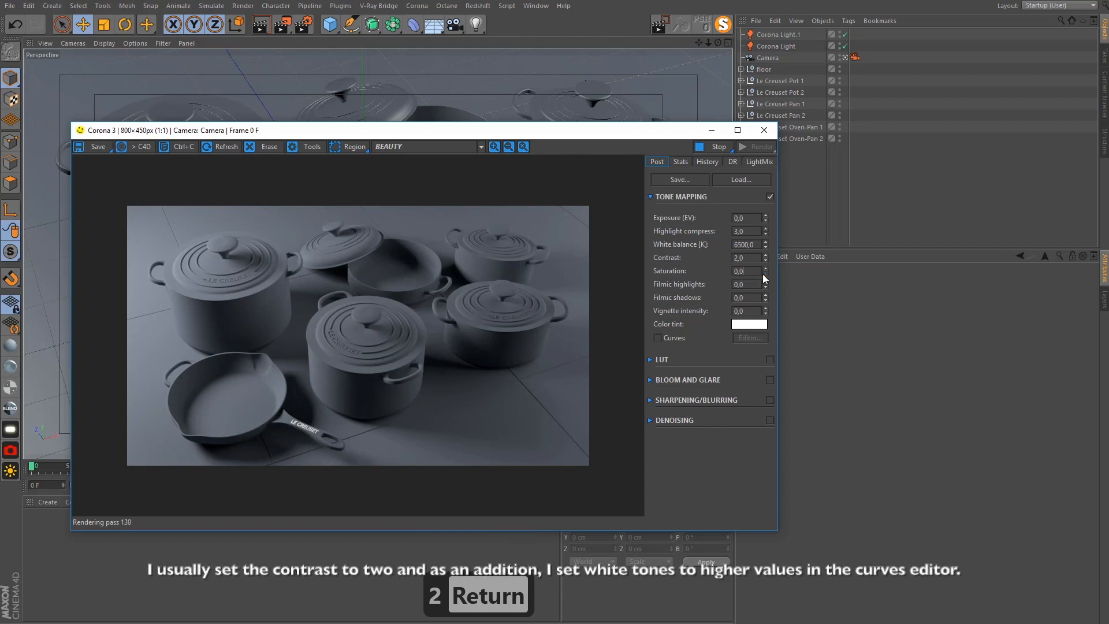
pyautogui.click(657, 337)
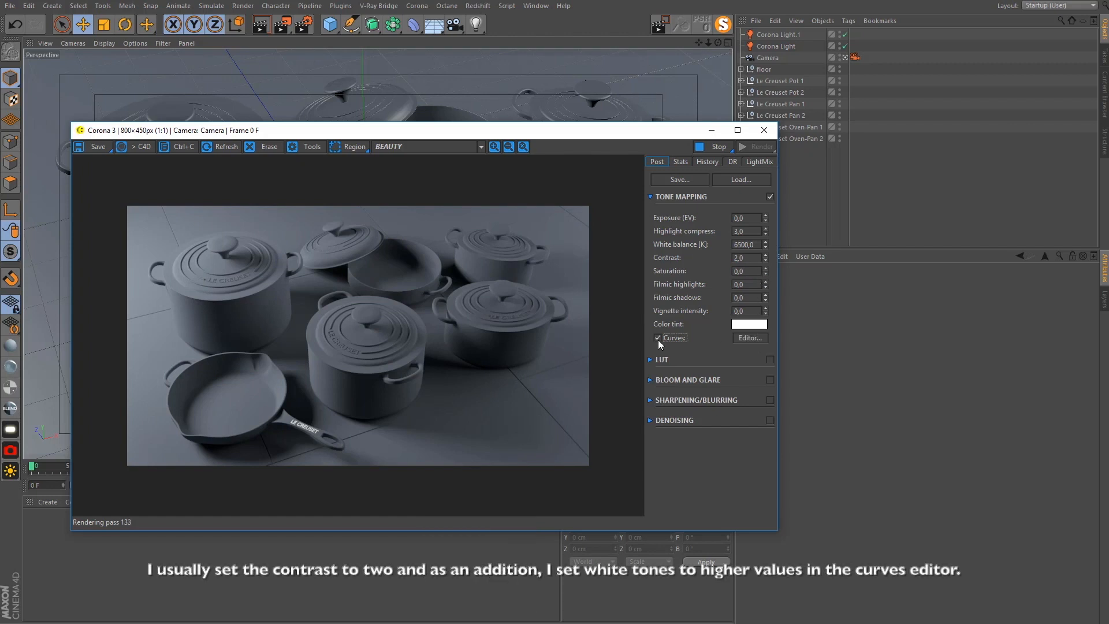
pyautogui.click(749, 337)
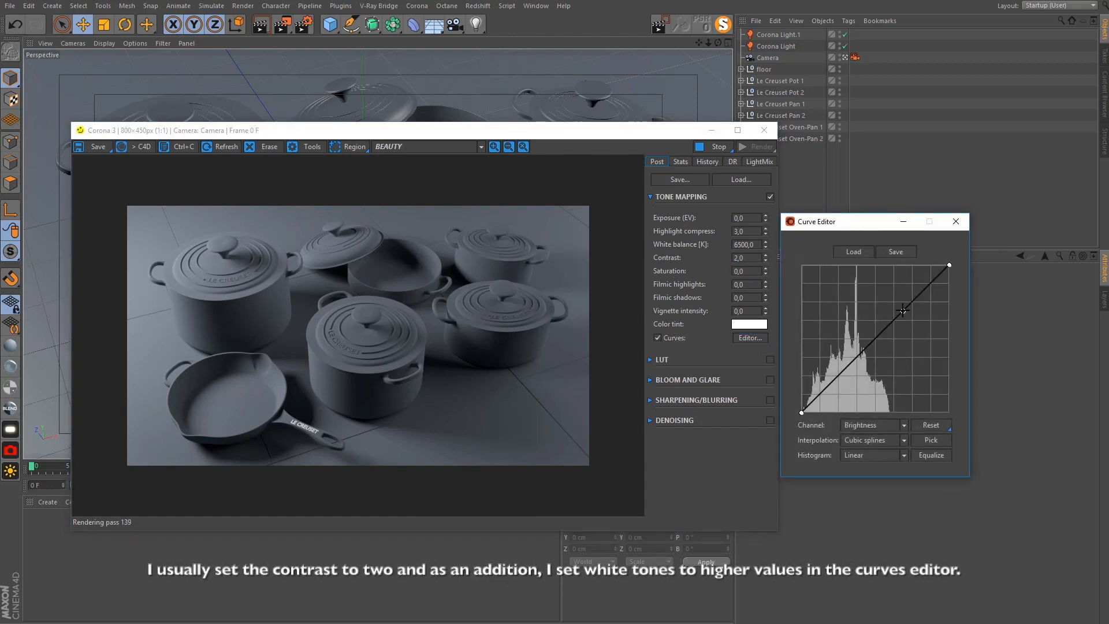
pyautogui.moveTo(903, 310); pyautogui.dragTo(891, 303)
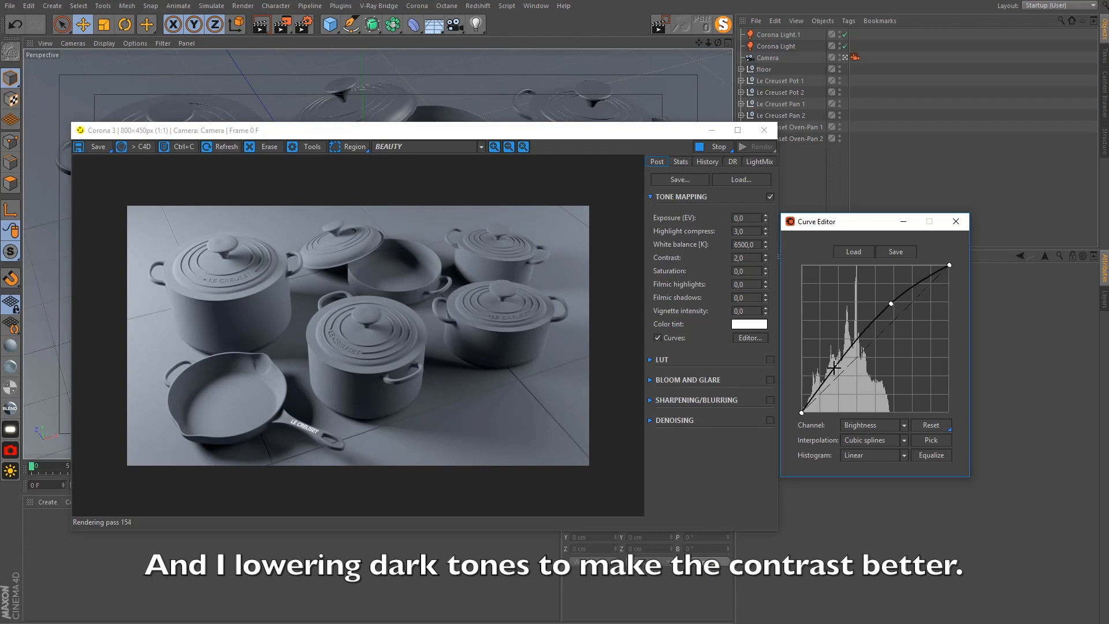
pyautogui.moveTo(833, 367); pyautogui.dragTo(842, 368)
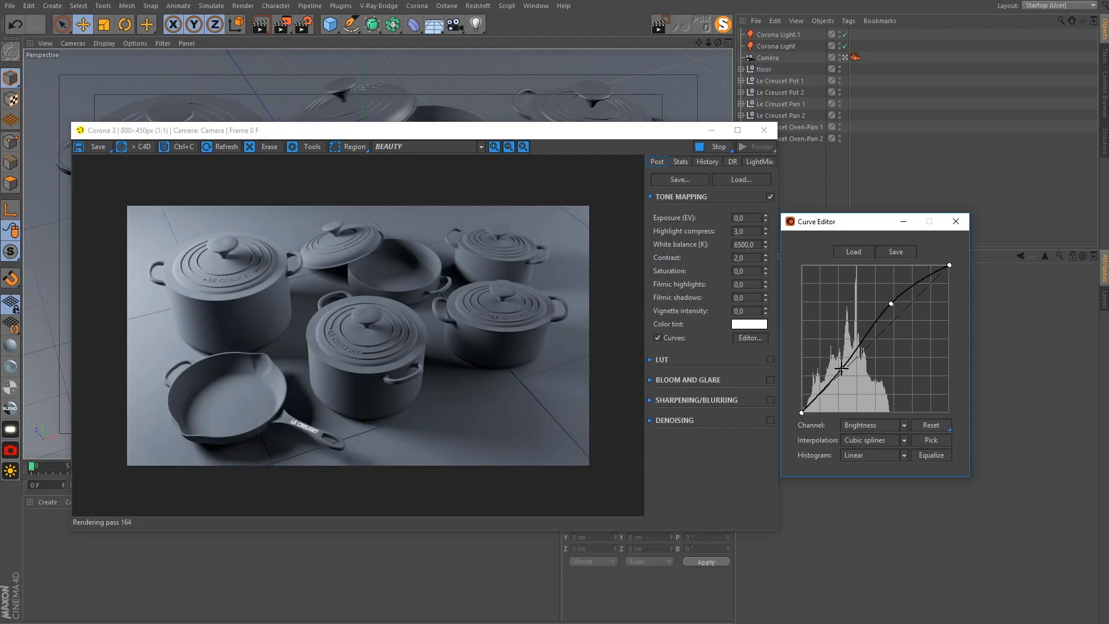
pyautogui.click(955, 221)
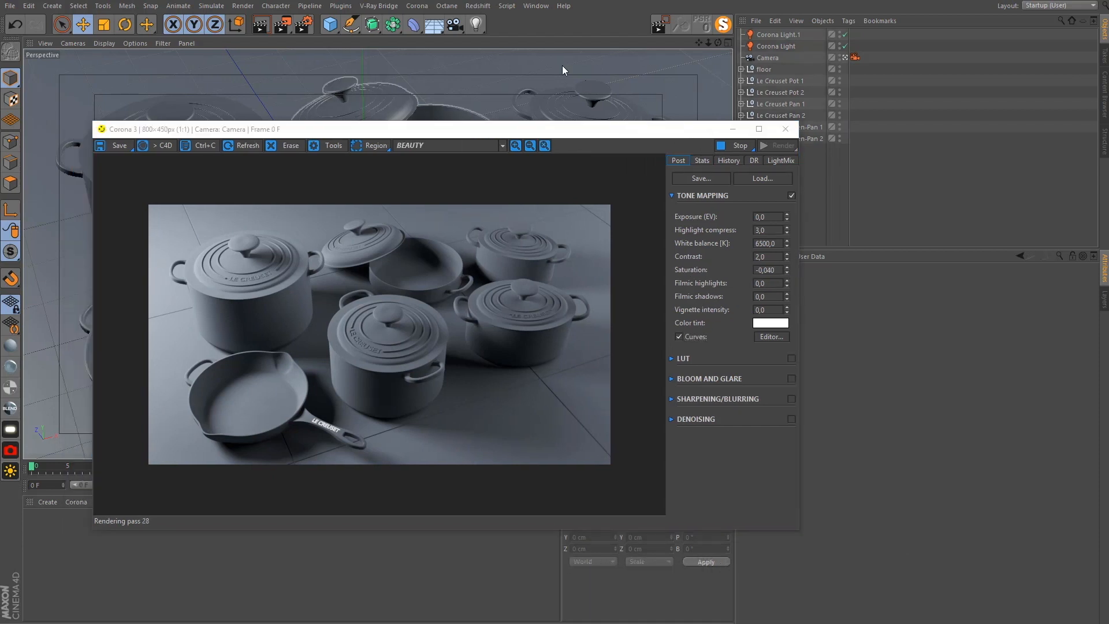
# Add a Corona sky object to the scene and remove its Corona Sky tag
pyautogui.click(417, 6)
pyautogui.click(435, 23)
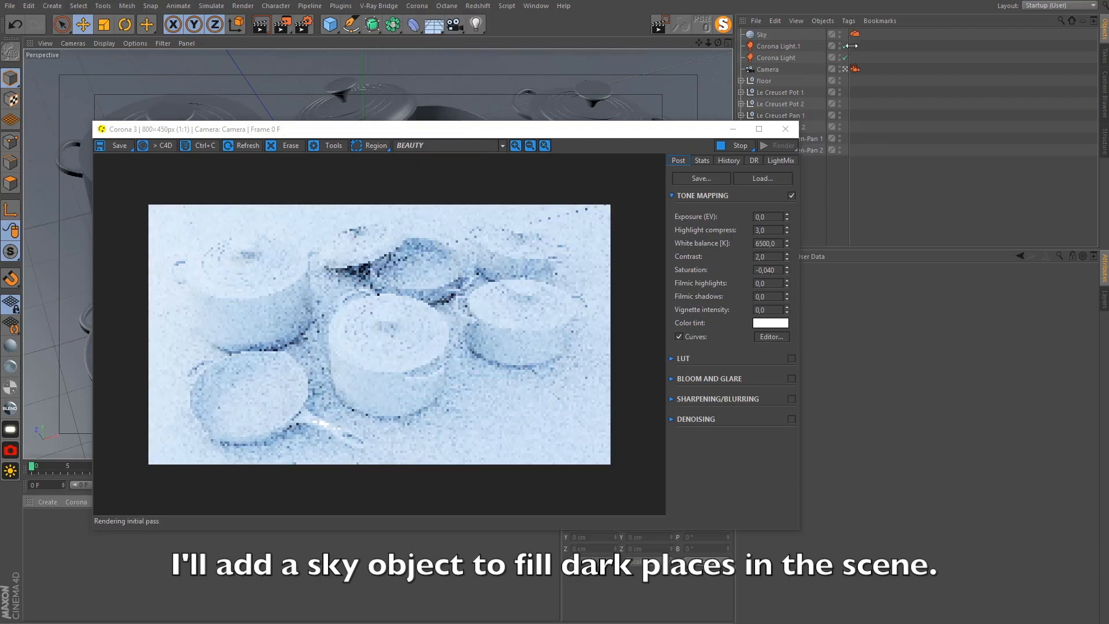
pyautogui.press('Delete')
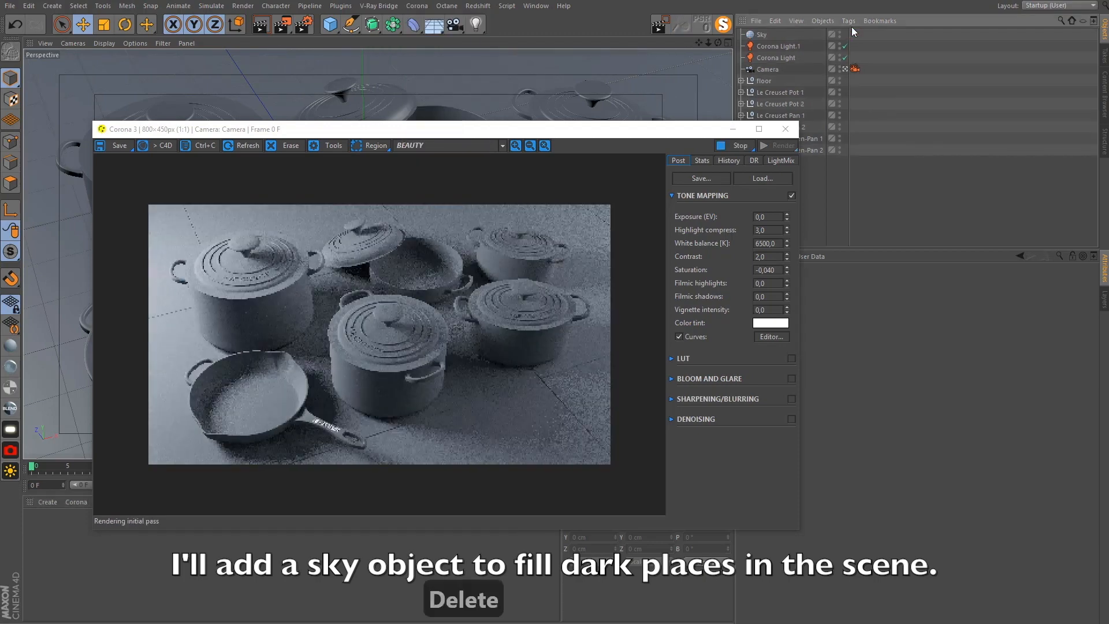
# Create a Corona light material and assign it to the Sky object
pyautogui.click(76, 500)
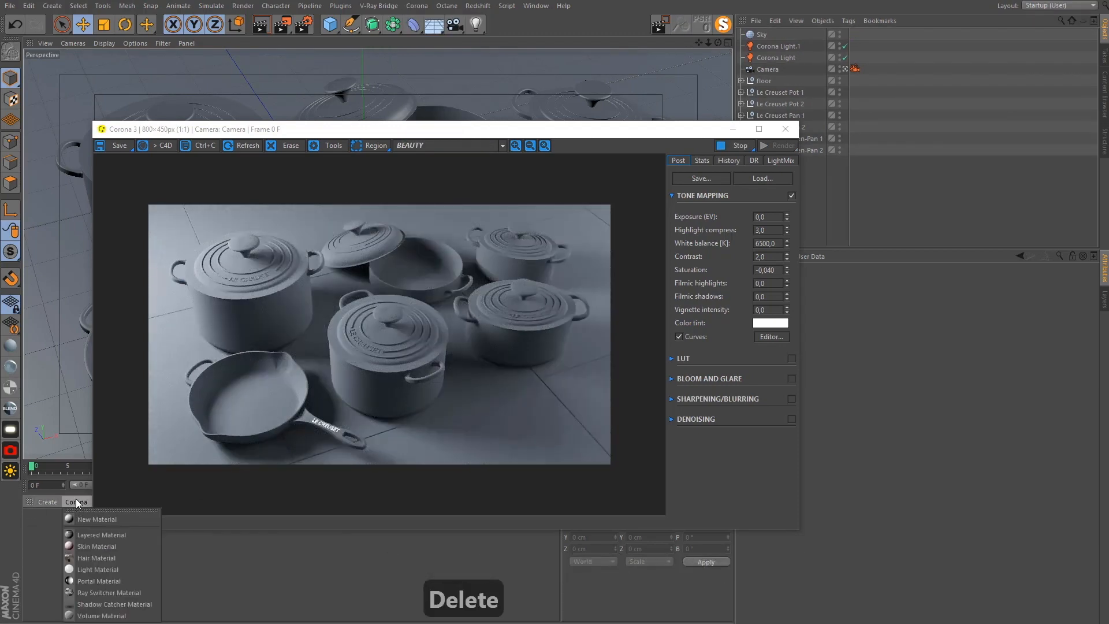
pyautogui.click(97, 569)
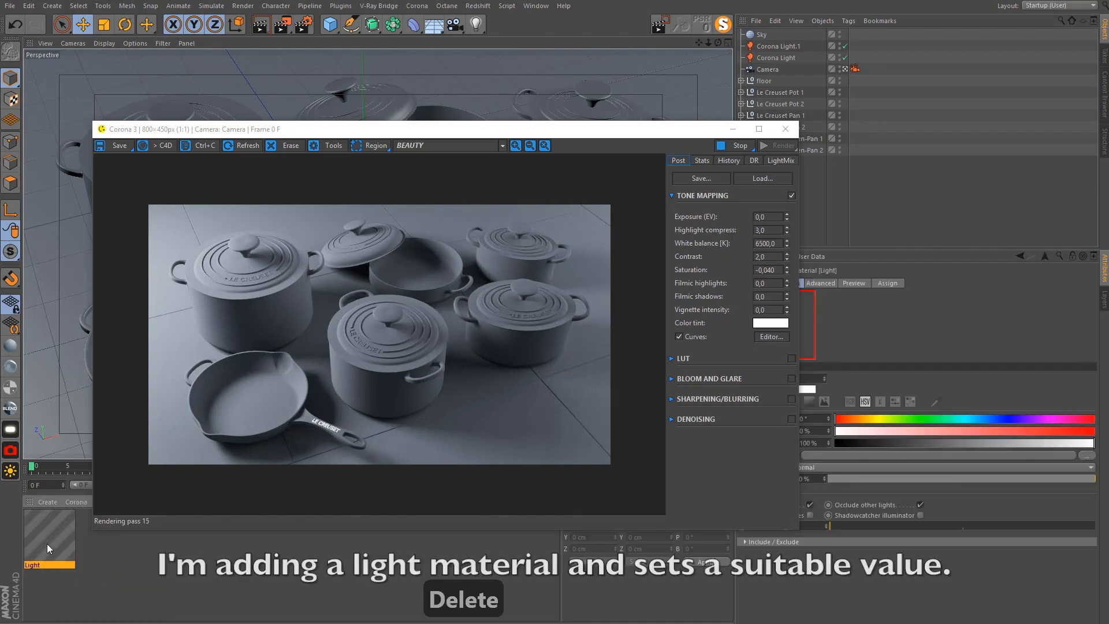
pyautogui.moveTo(757, 36); pyautogui.dragTo(758, 35)
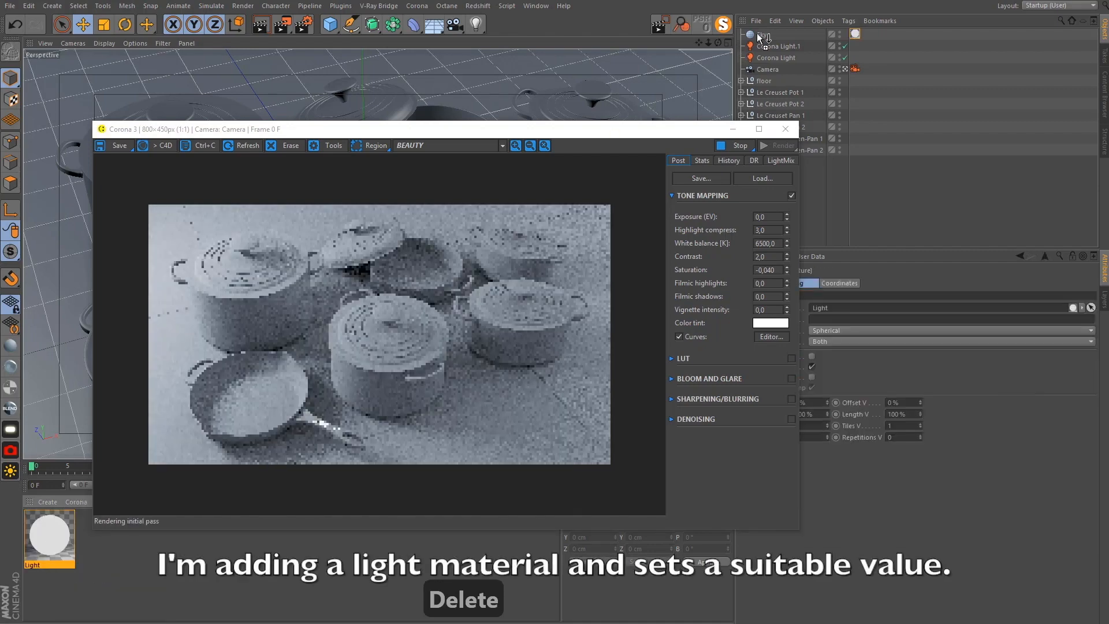
# Set the emission intensity of the Light material to 0.3
pyautogui.doubleClick(51, 538)
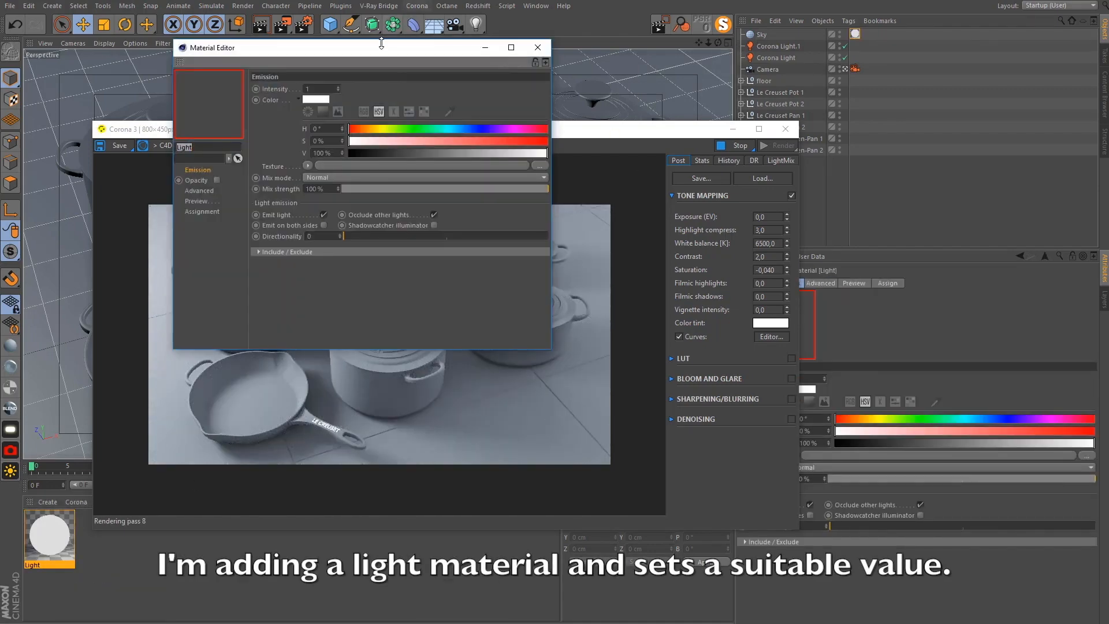
pyautogui.moveTo(347, 47); pyautogui.dragTo(775, 51)
pyautogui.click(749, 95)
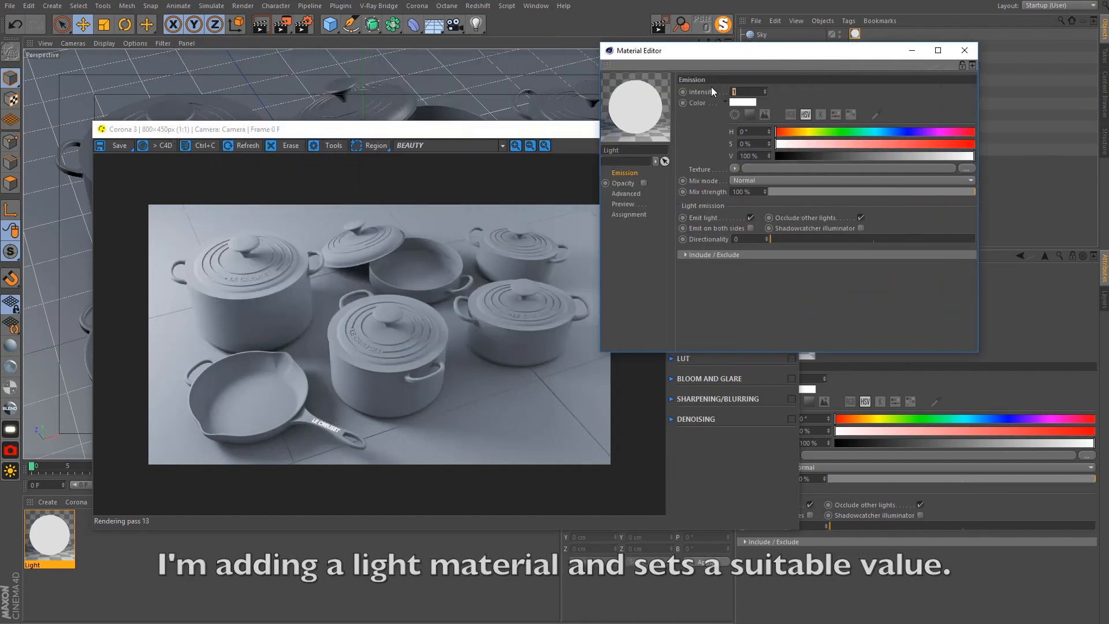
pyautogui.write('.3')
pyautogui.press('Return')
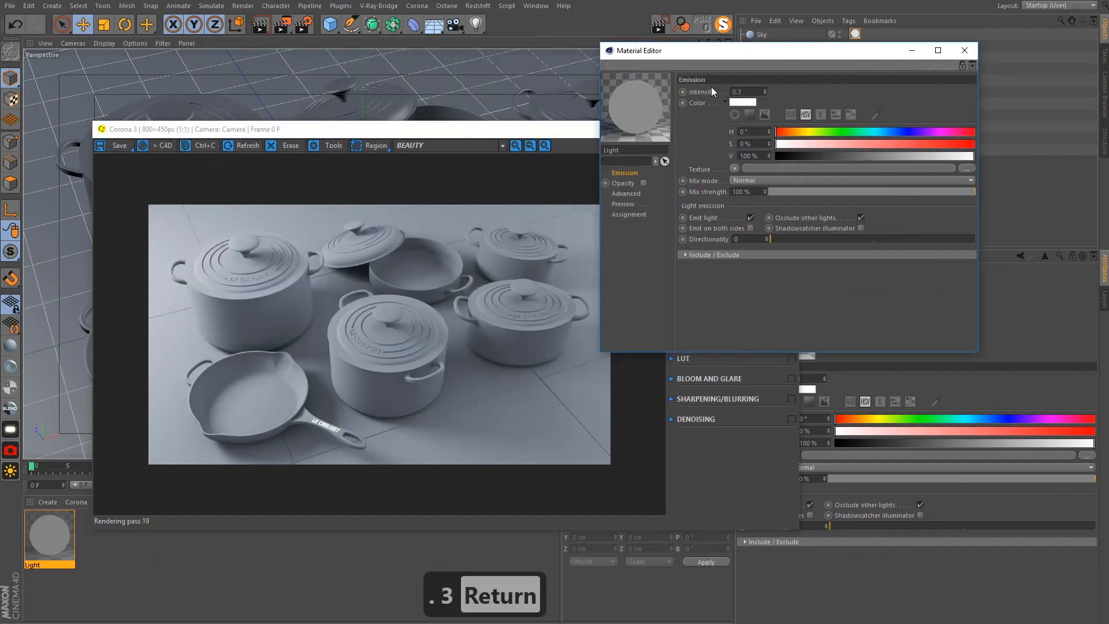
pyautogui.click(964, 50)
# Add a Corona Compositing tag to the Sky and make it unseen by reflections and refractions
pyautogui.rightClick(755, 35)
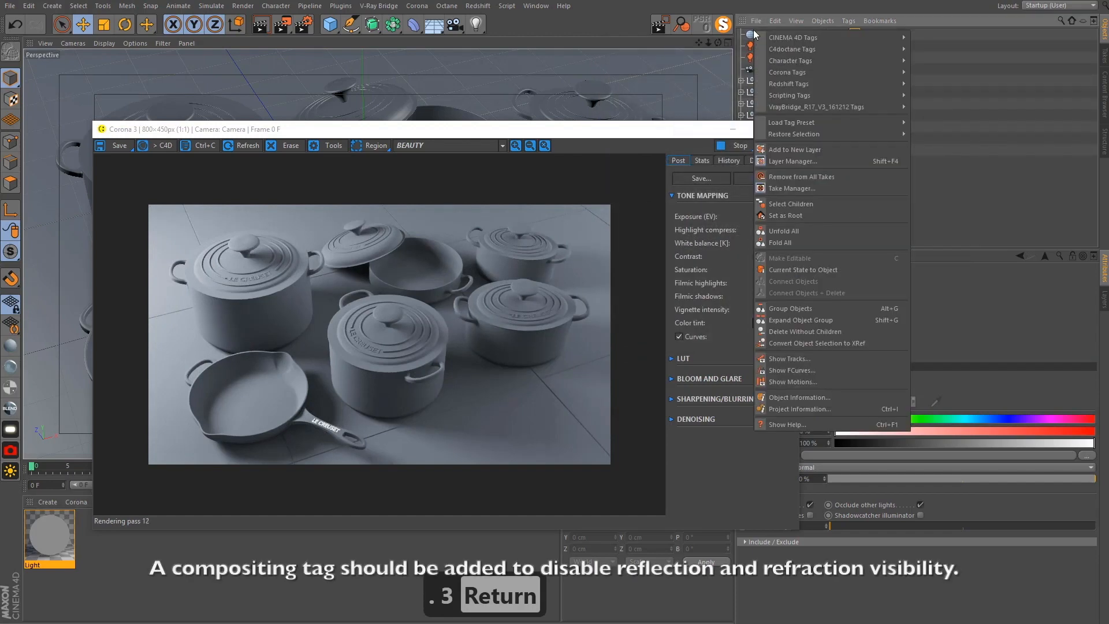
pyautogui.moveTo(806, 73)
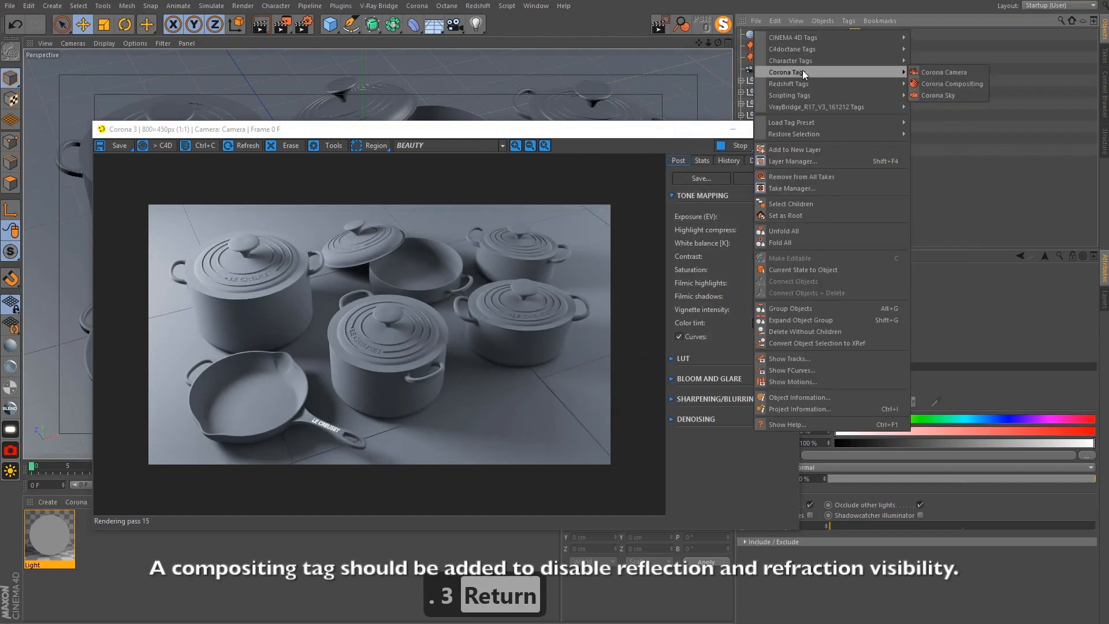
pyautogui.click(947, 84)
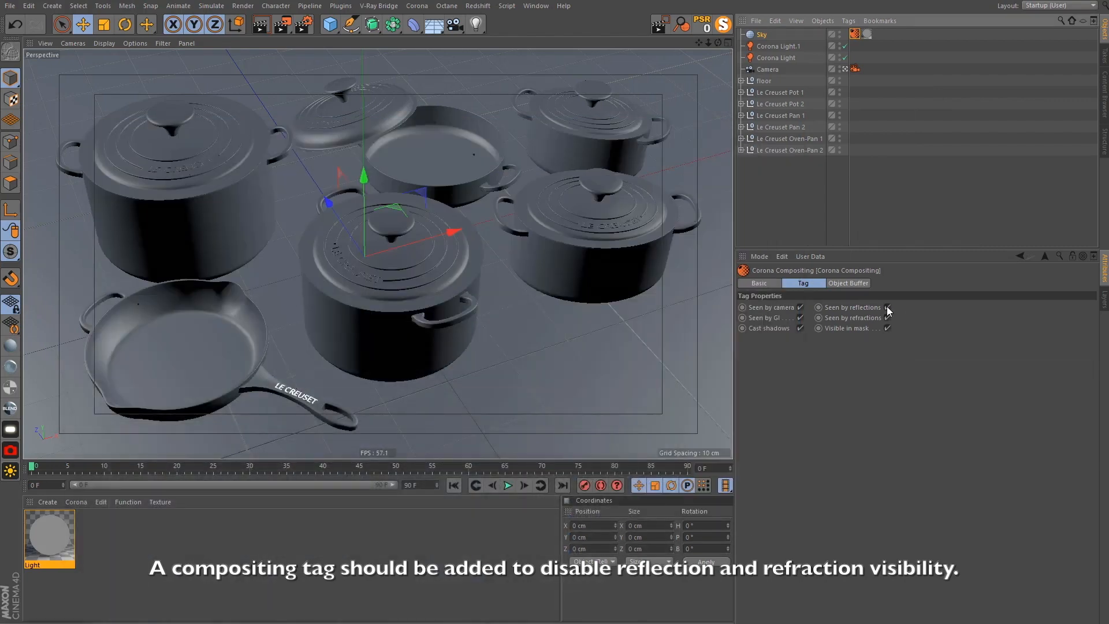
pyautogui.click(887, 307)
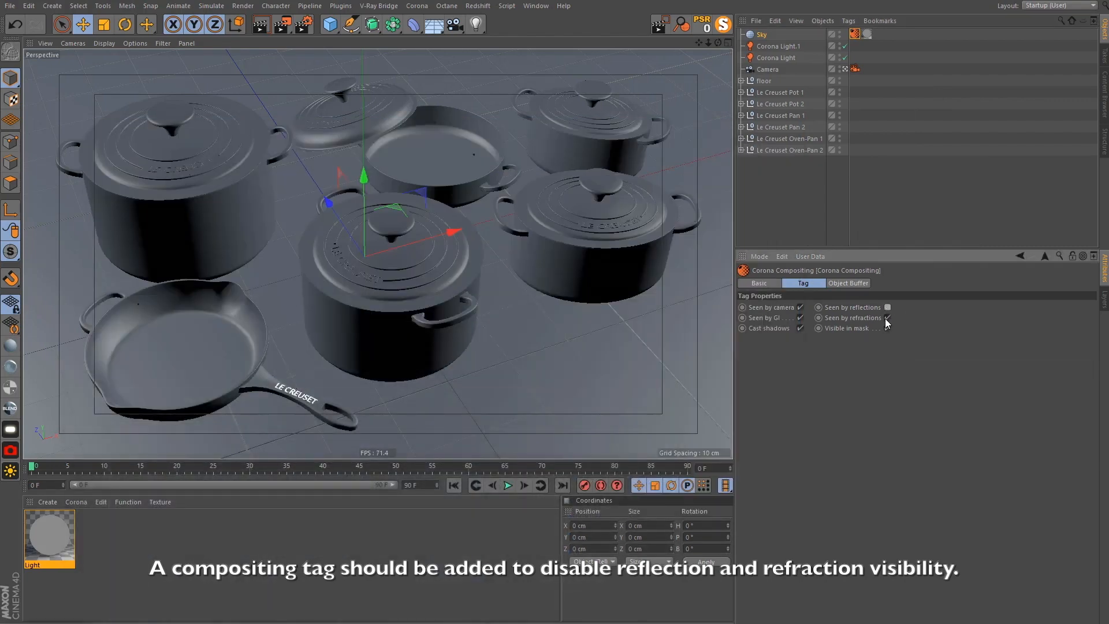
pyautogui.click(887, 317)
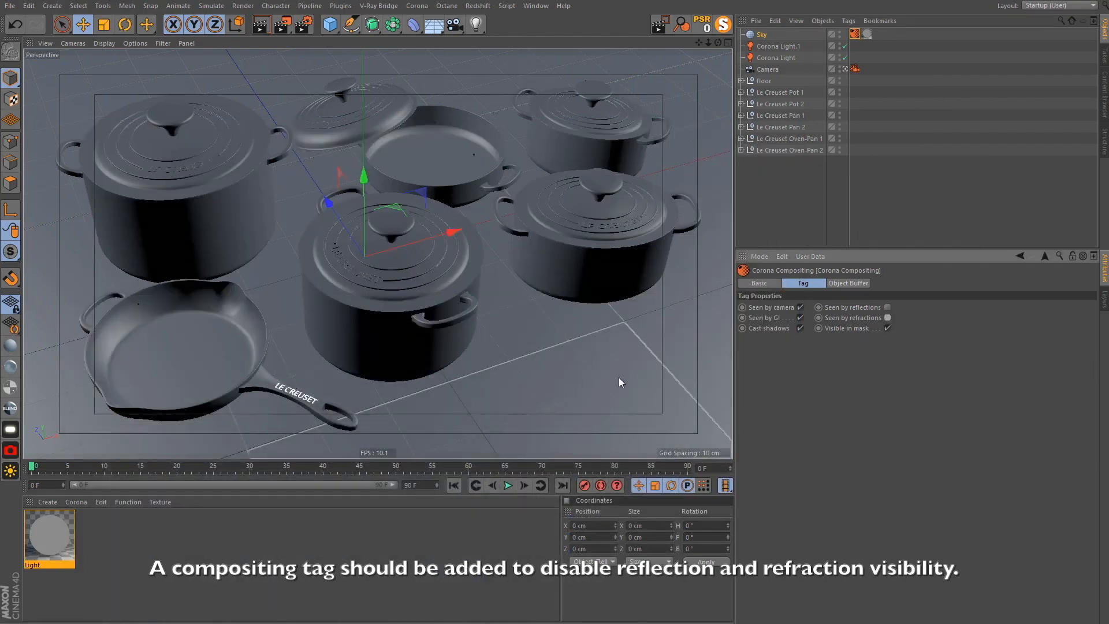
# Create a new Corona material and name it "tile 1"
pyautogui.click(70, 503)
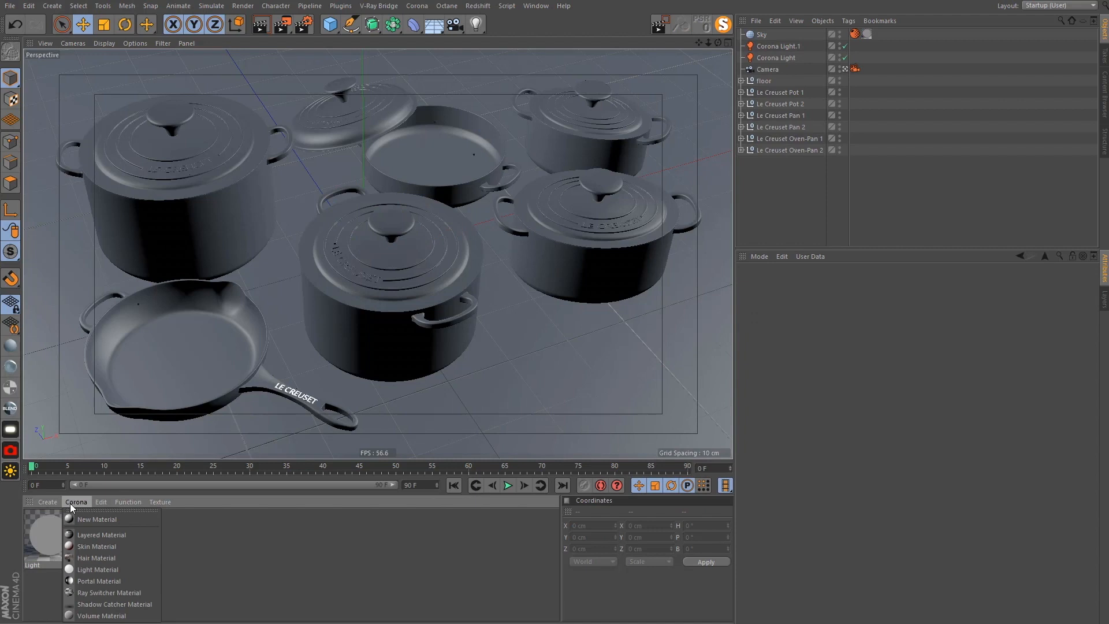
pyautogui.click(99, 518)
pyautogui.doubleClick(54, 565)
pyautogui.write('tile 1')
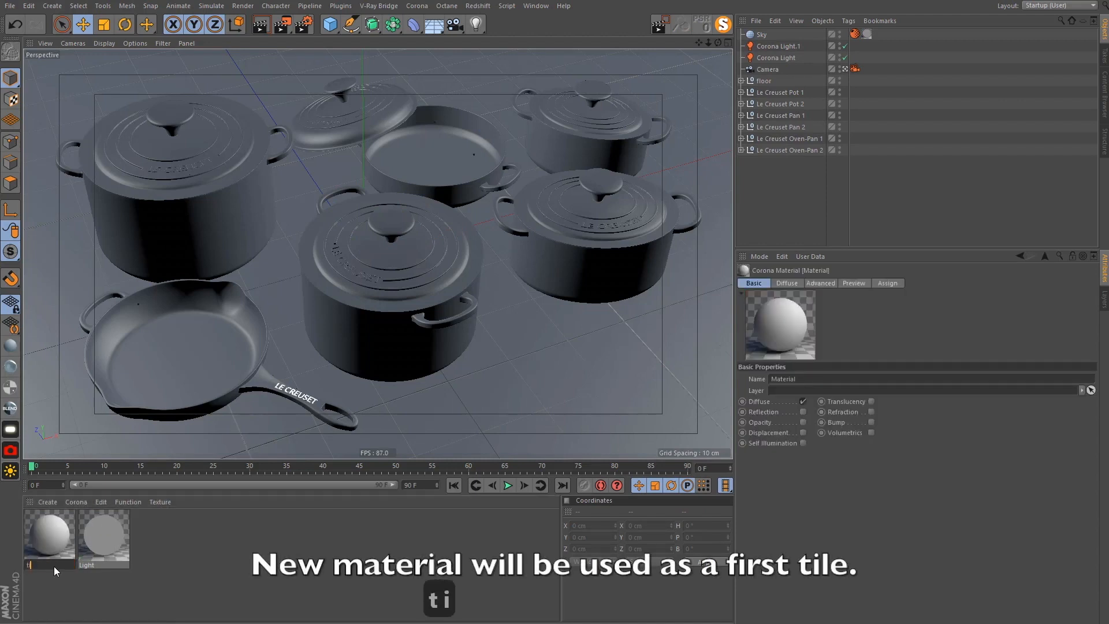
pyautogui.press('Return')
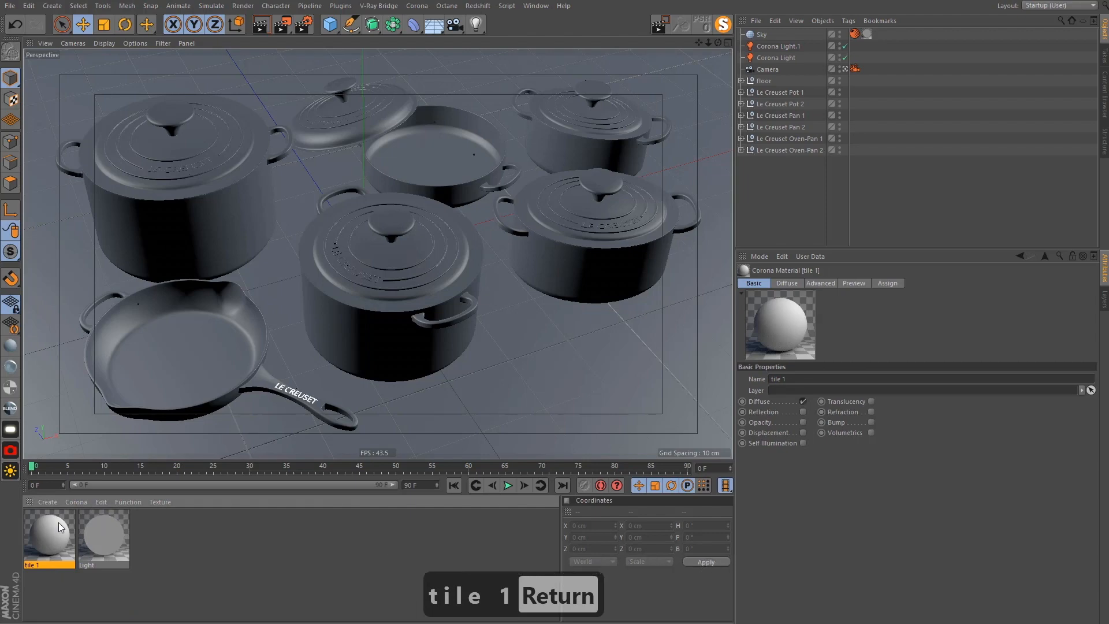
# Load vfy_stone_003.jpg as the diffuse texture of the tile 1 material and set the diffuse level to 80%
pyautogui.doubleClick(58, 522)
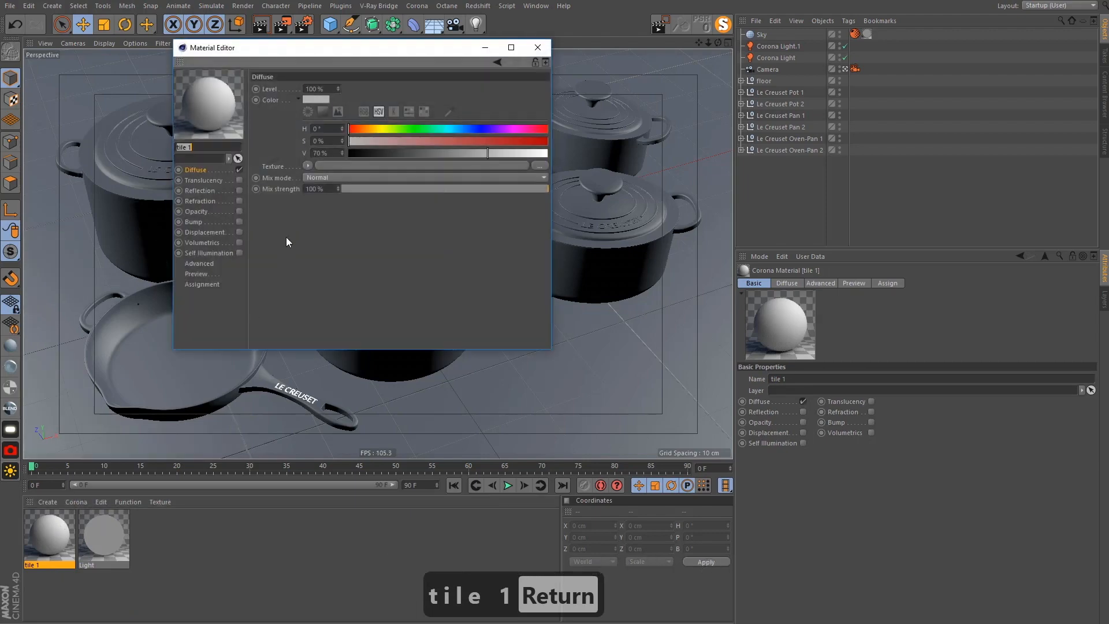
pyautogui.click(543, 166)
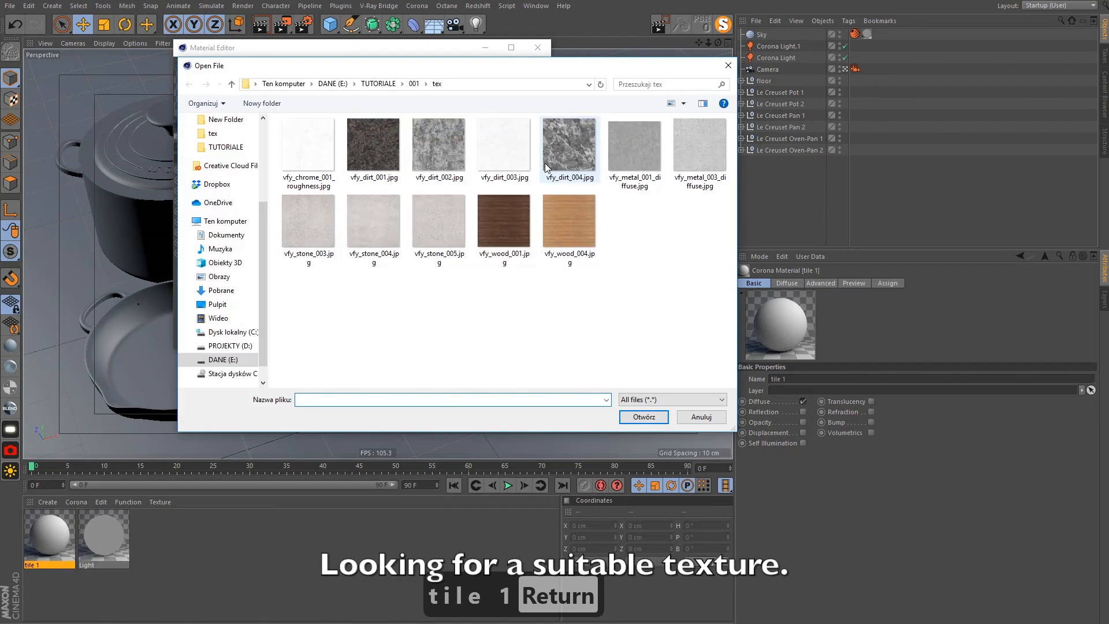
pyautogui.click(314, 239)
pyautogui.click(652, 418)
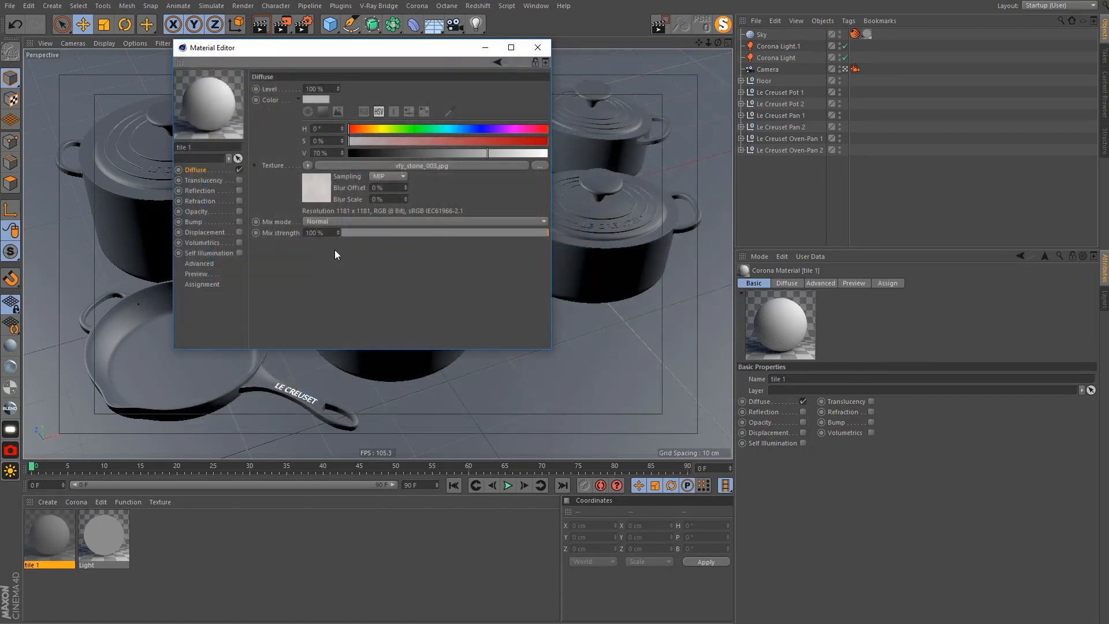
pyautogui.doubleClick(323, 89)
pyautogui.write('80')
pyautogui.press('Return')
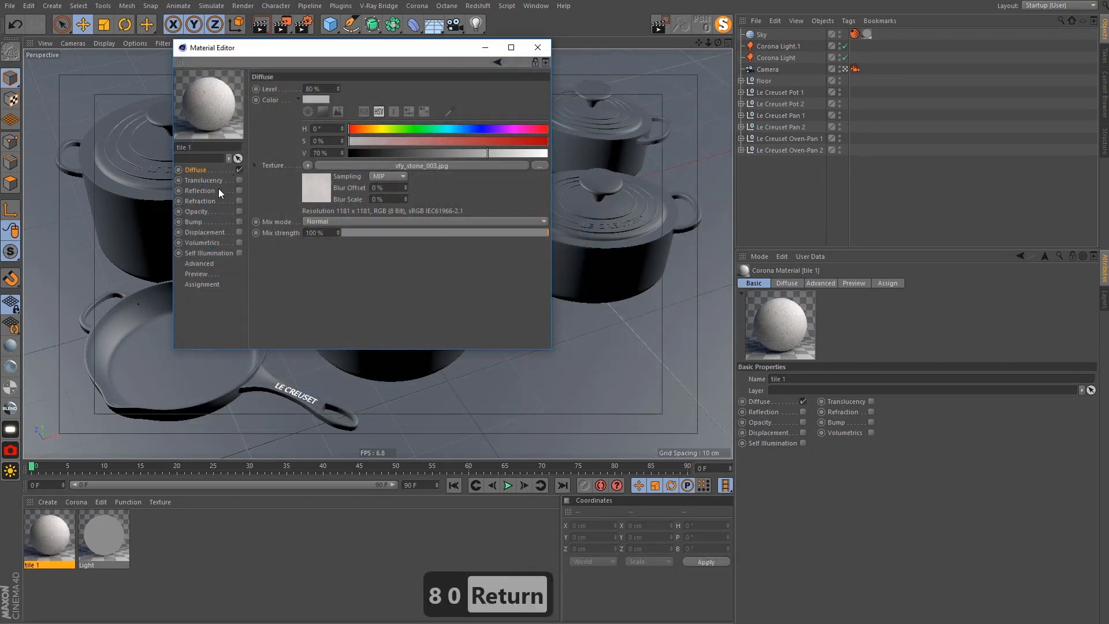
# Enable reflection on the tile 1 material and set its Fresnel IOR to 2
pyautogui.click(219, 189)
pyautogui.click(239, 190)
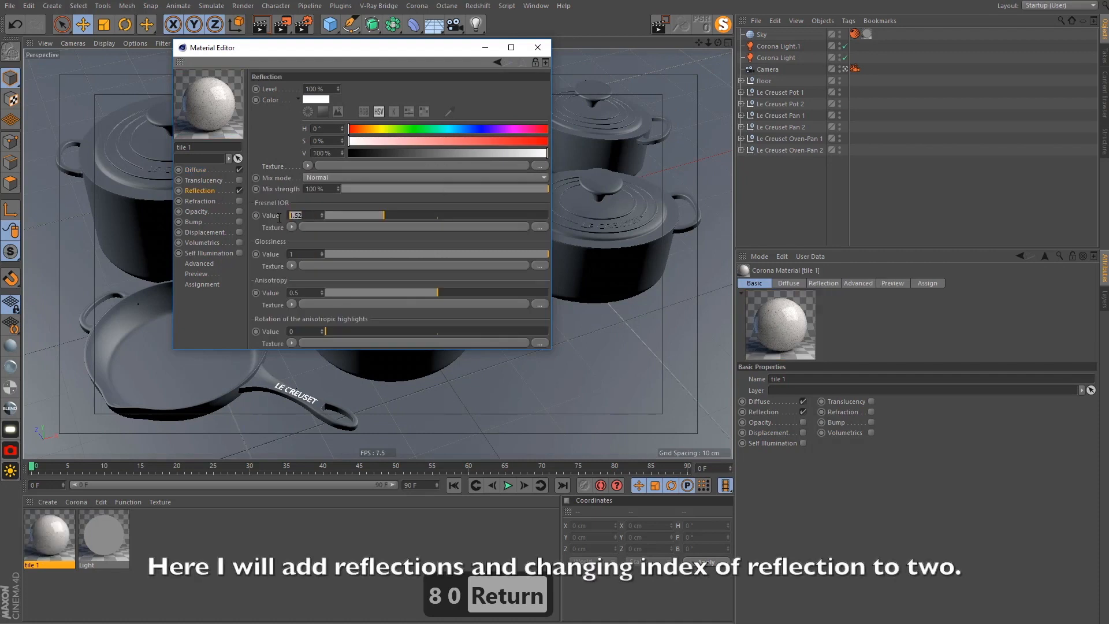
pyautogui.write('2')
pyautogui.press('Return')
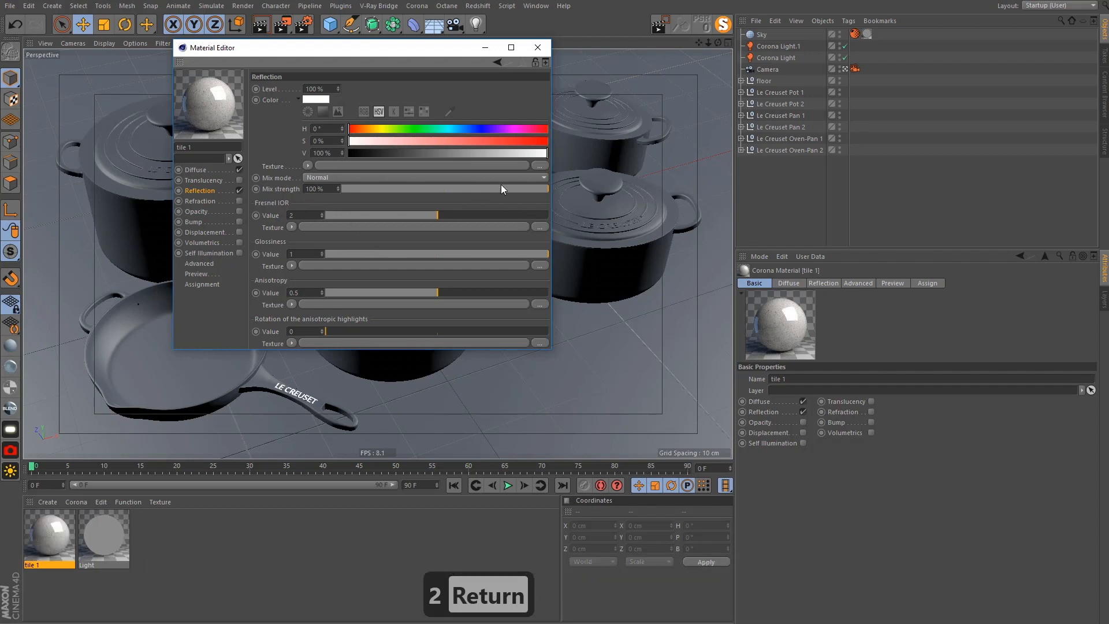
# Load vfy_stone_003.jpg as the reflection texture of tile 1 and wrap it in a Filter shader
pyautogui.click(538, 165)
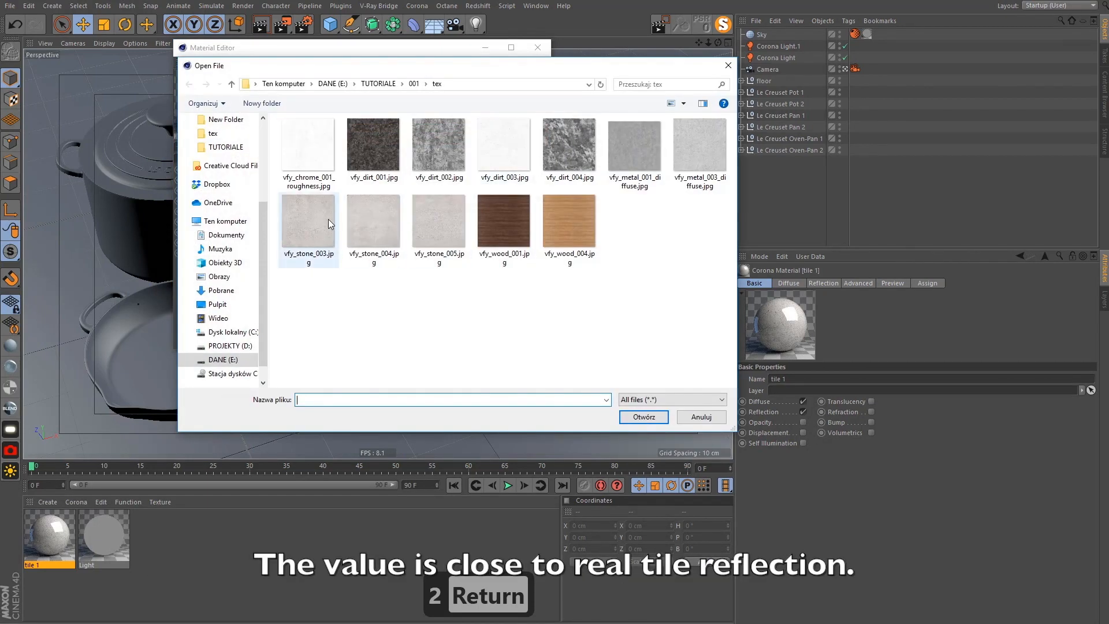
pyautogui.doubleClick(328, 220)
pyautogui.click(307, 165)
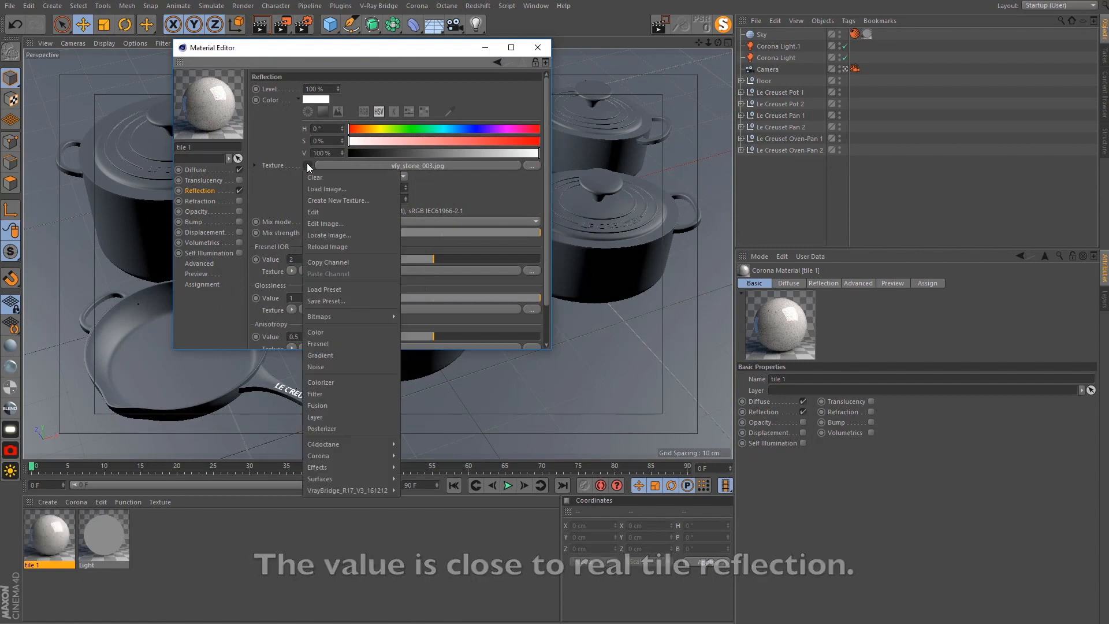
pyautogui.click(332, 390)
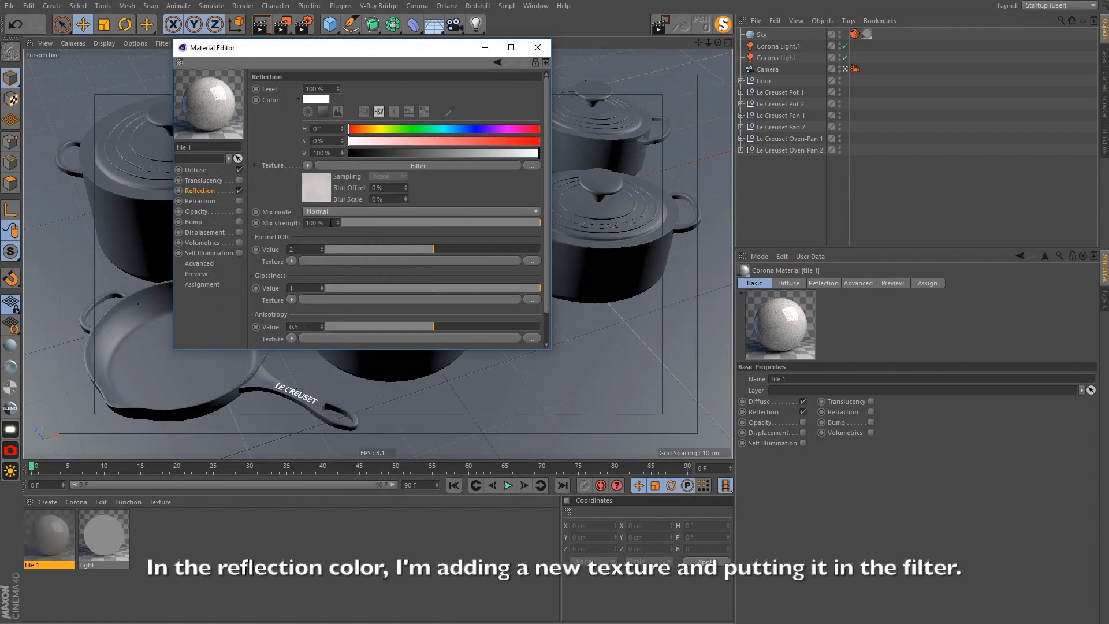
# In the reflection Filter shader, set saturation to -100% and enable clipping with low clip 21% and high clip 88%
pyautogui.click(318, 189)
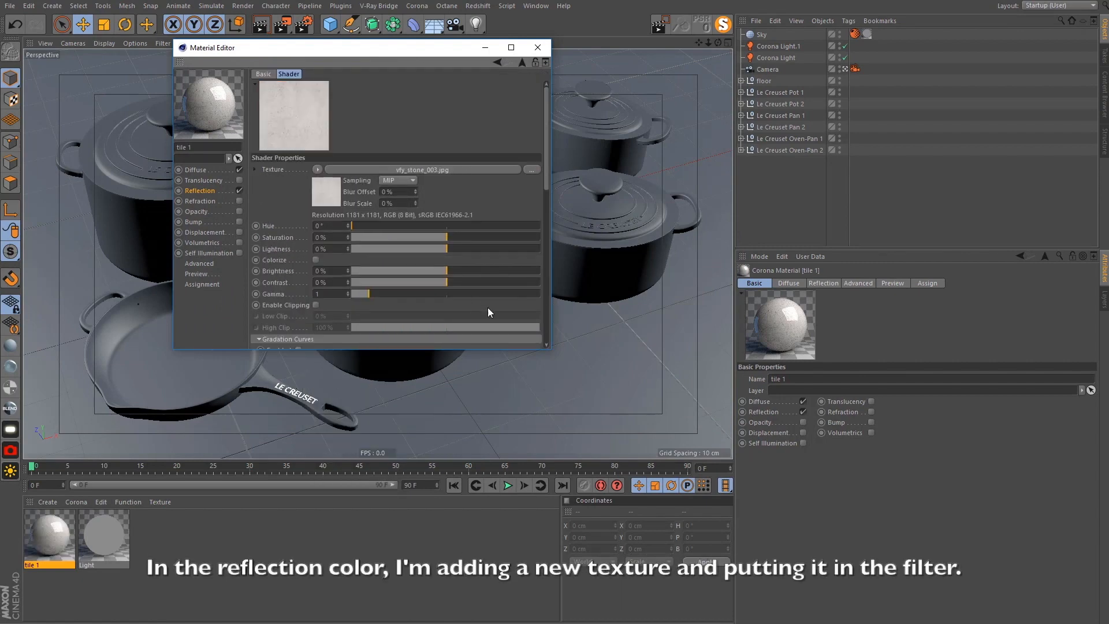
pyautogui.moveTo(550, 350); pyautogui.dragTo(625, 522)
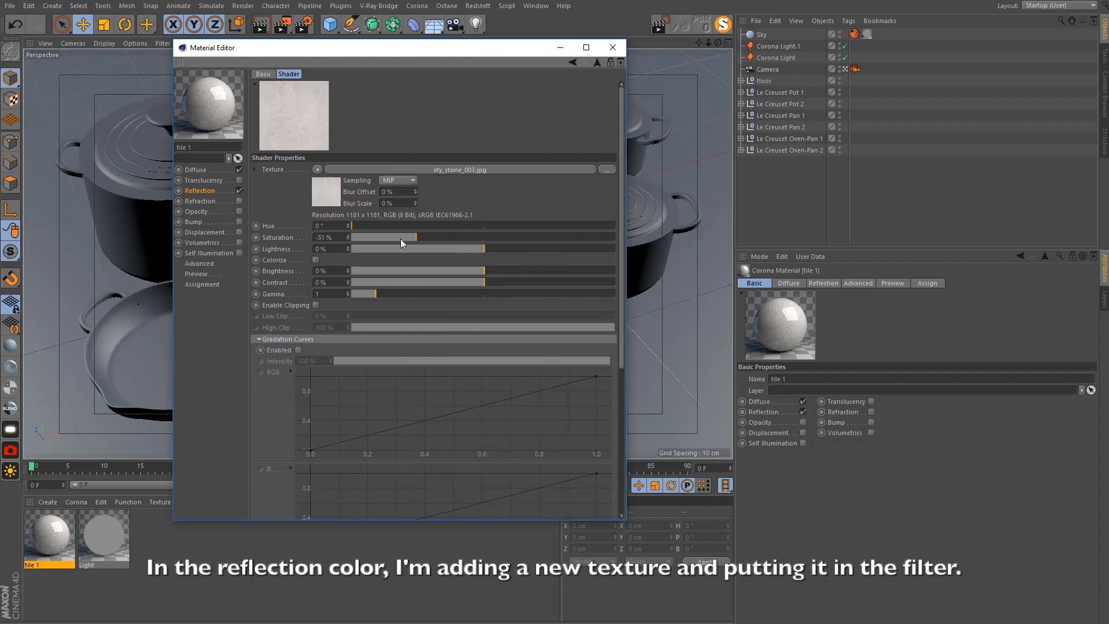
pyautogui.moveTo(400, 242); pyautogui.dragTo(225, 232)
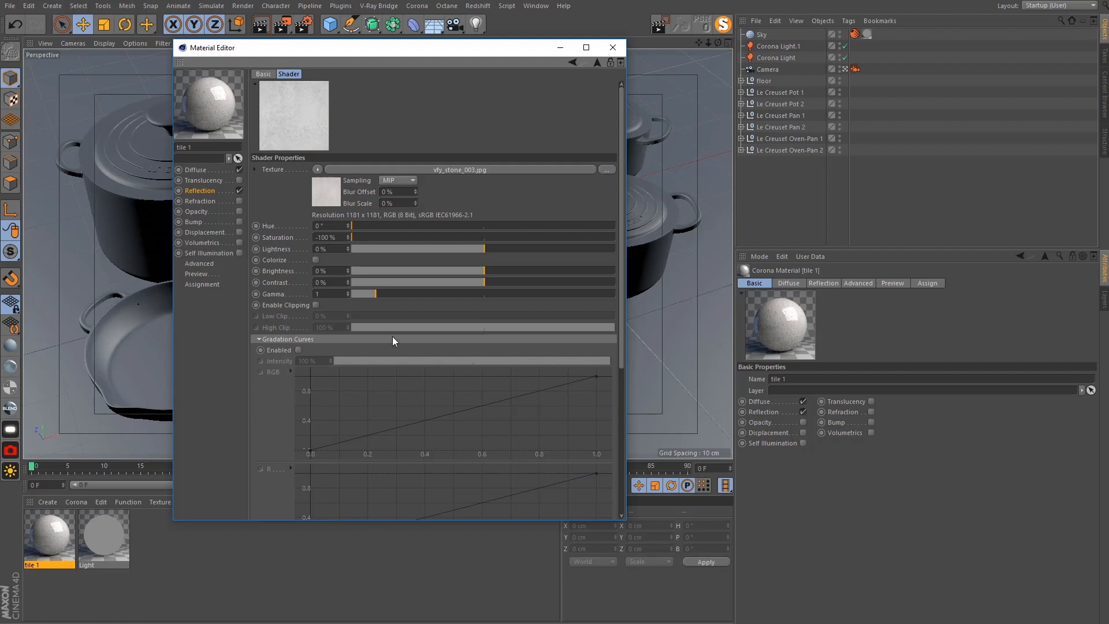
pyautogui.click(315, 305)
pyautogui.moveTo(352, 315); pyautogui.dragTo(406, 317)
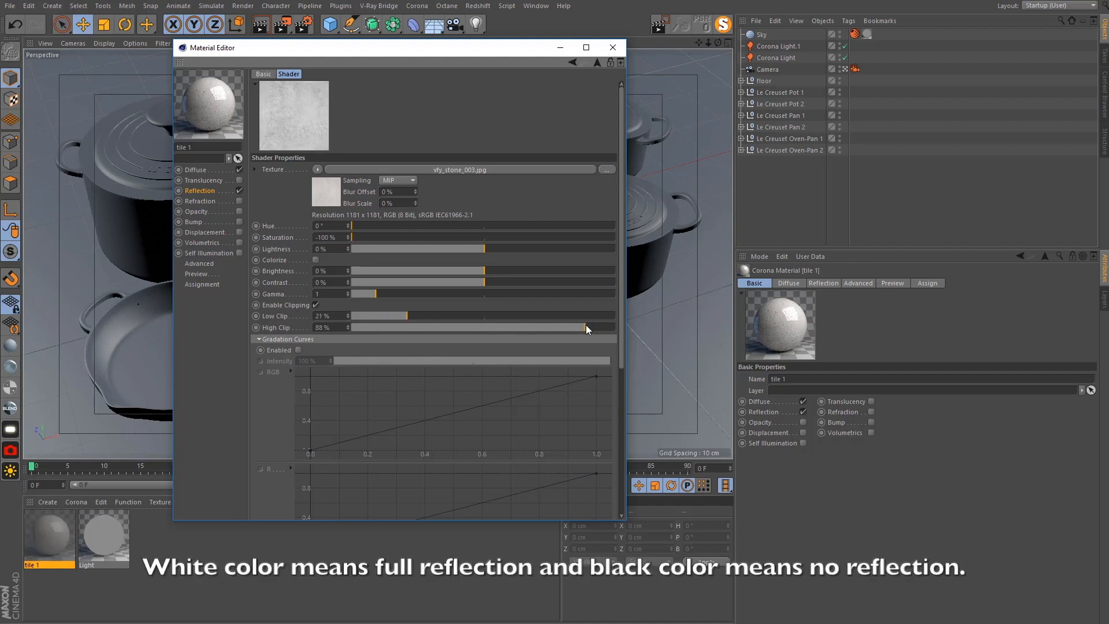
# Copy the reflection Filter shader into the glossiness texture and set its low clip to 11% and high clip to 89%
pyautogui.click(200, 190)
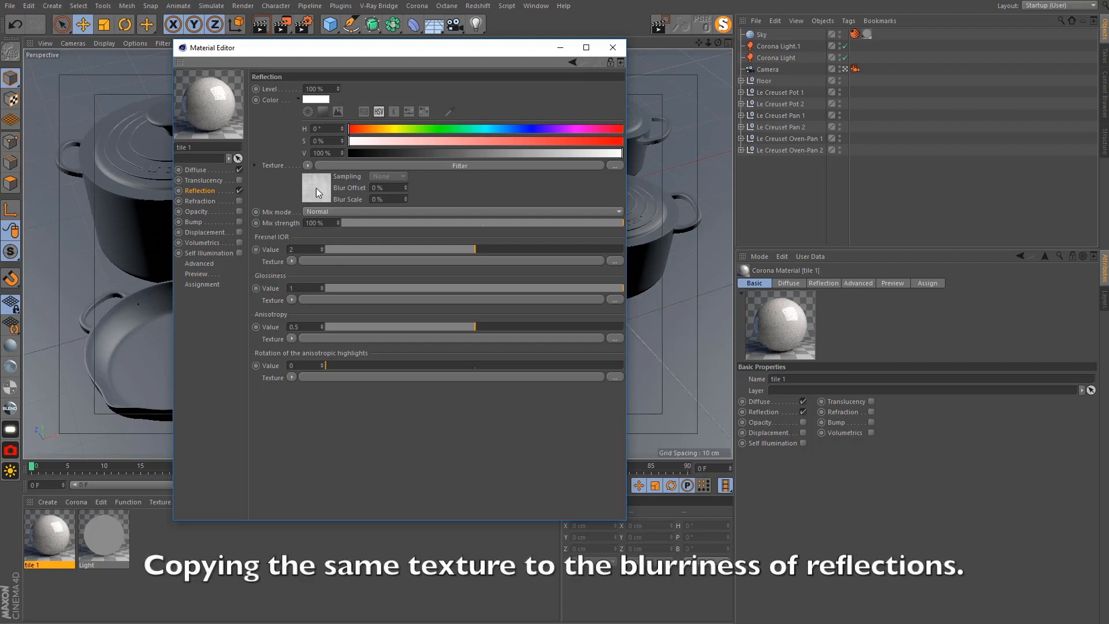
pyautogui.moveTo(317, 189); pyautogui.dragTo(294, 302)
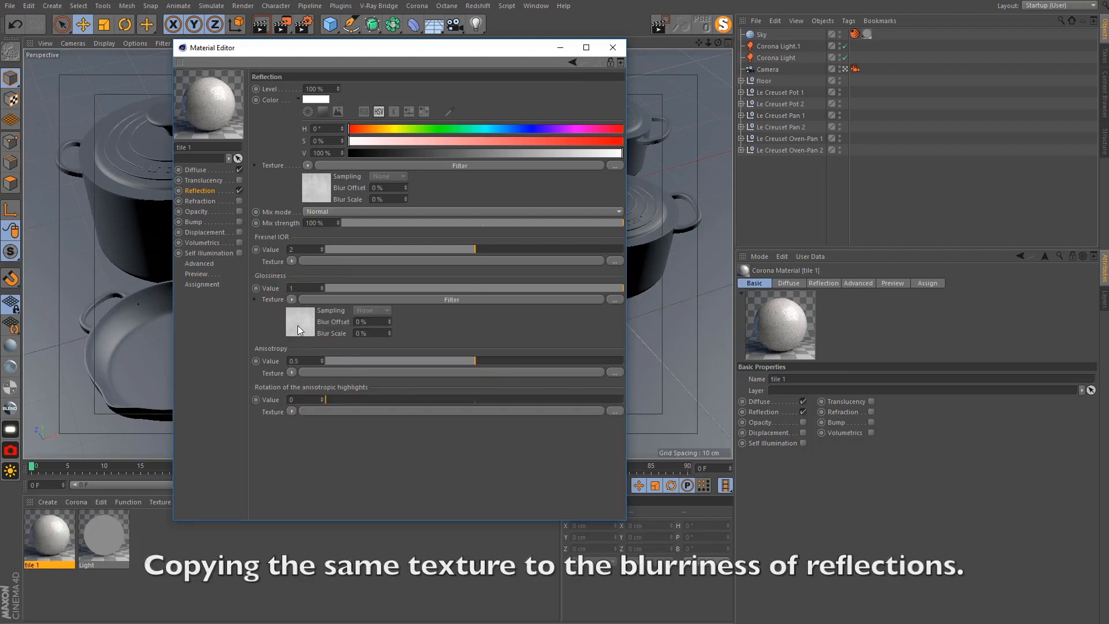
pyautogui.click(297, 325)
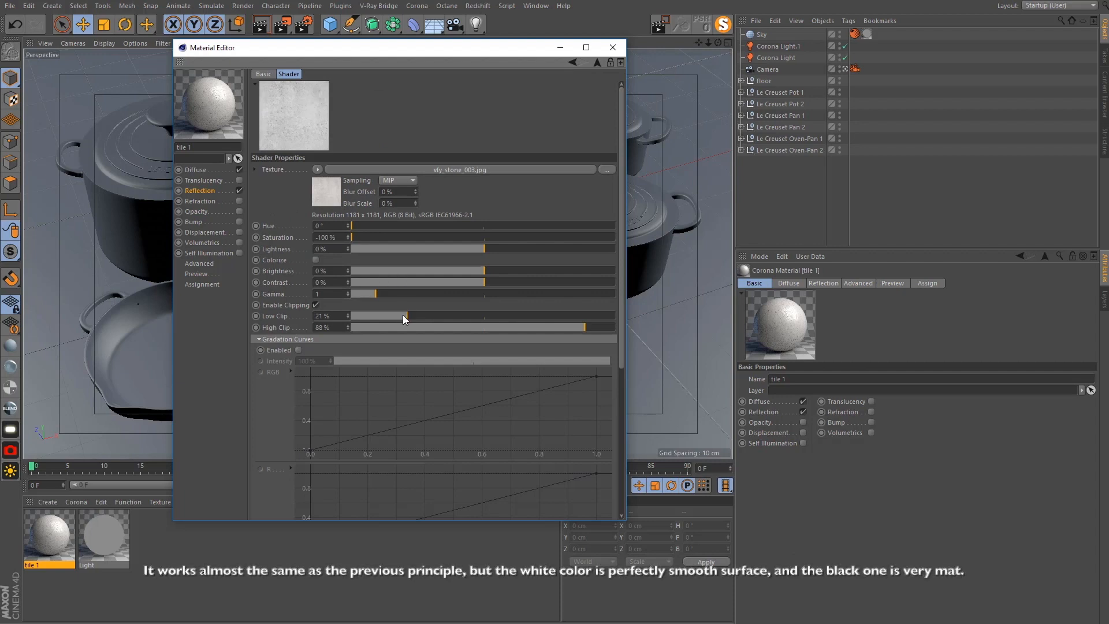
pyautogui.moveTo(543, 328); pyautogui.dragTo(553, 327)
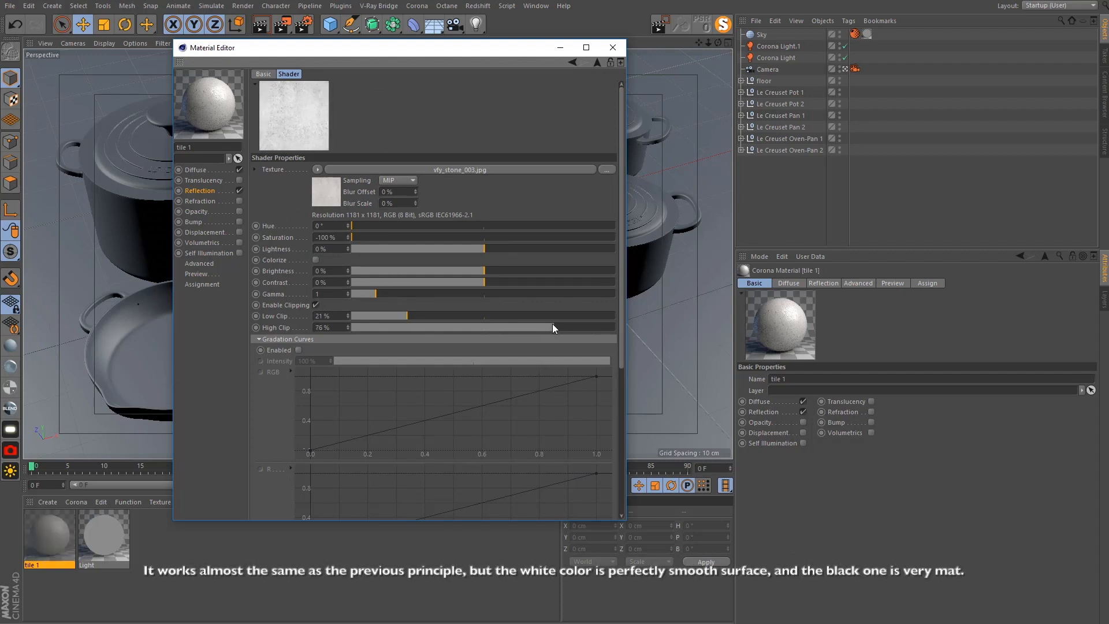
pyautogui.moveTo(407, 316); pyautogui.dragTo(386, 316)
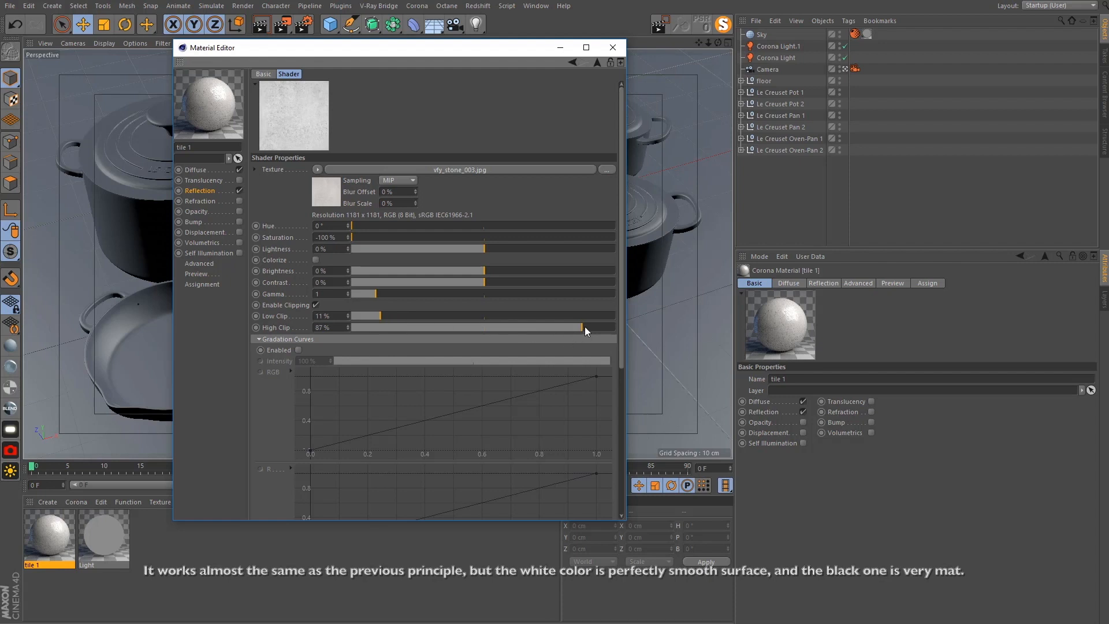
pyautogui.moveTo(583, 327)
pyautogui.mouseDown()
pyautogui.moveTo(660, 331)
pyautogui.moveTo(598, 328)
pyautogui.mouseUp()
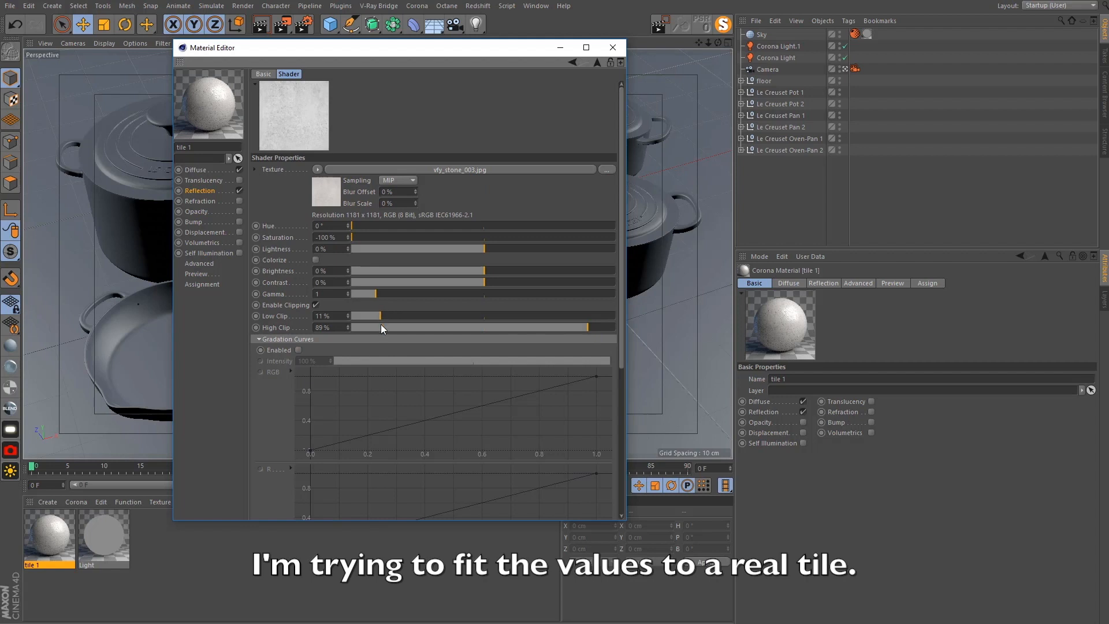
pyautogui.click(208, 191)
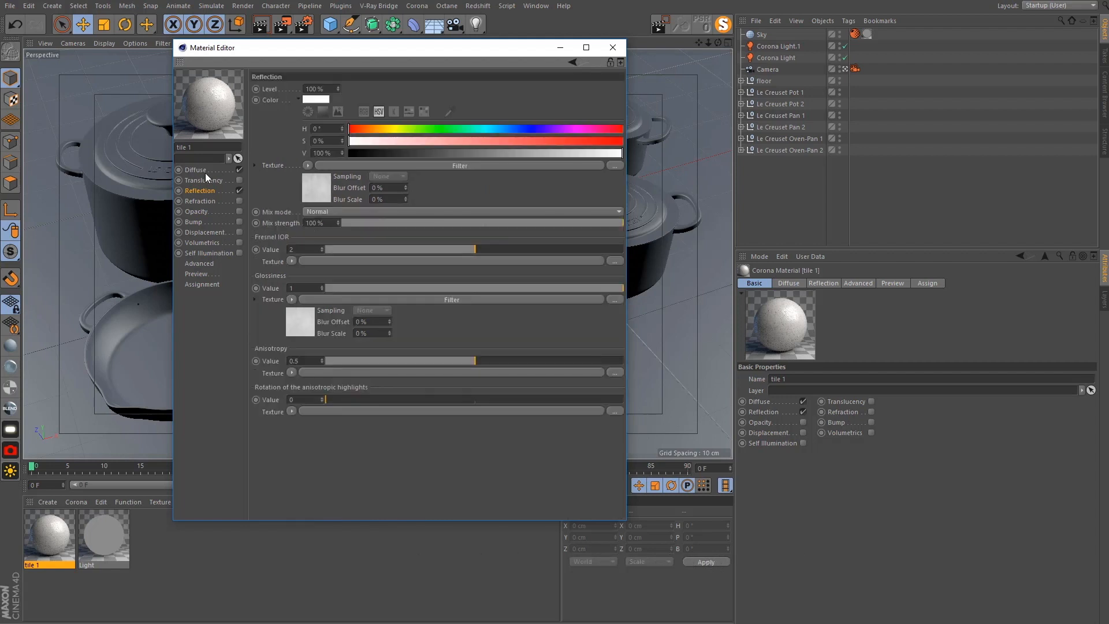
pyautogui.click(555, 49)
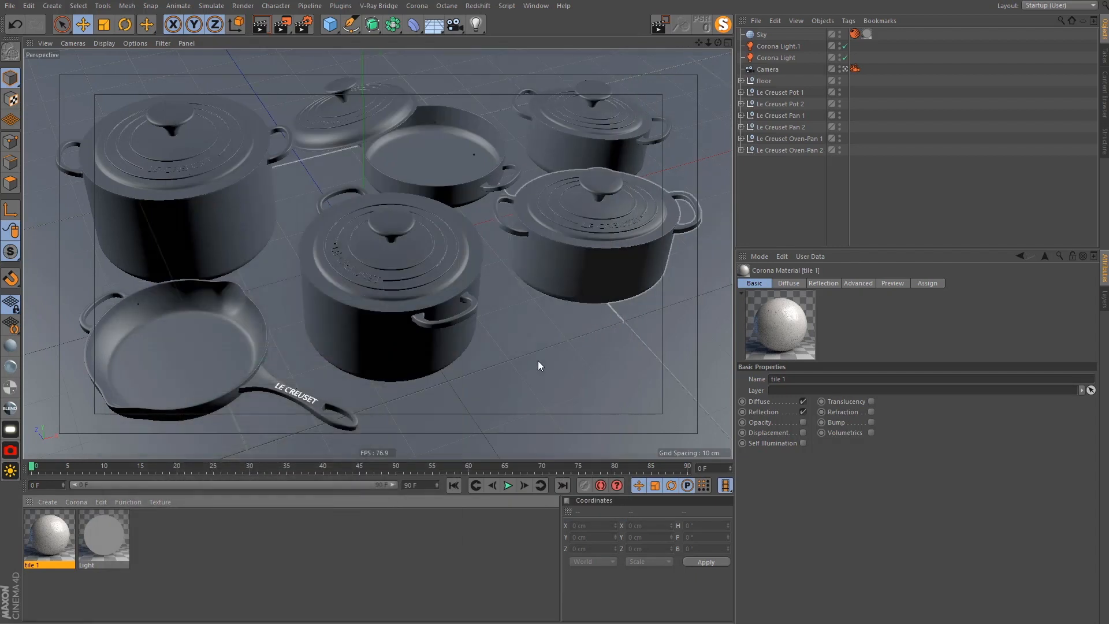
# Find the central floor tile, Cube, in the floor group and apply the tile 1 material to it
pyautogui.click(518, 313)
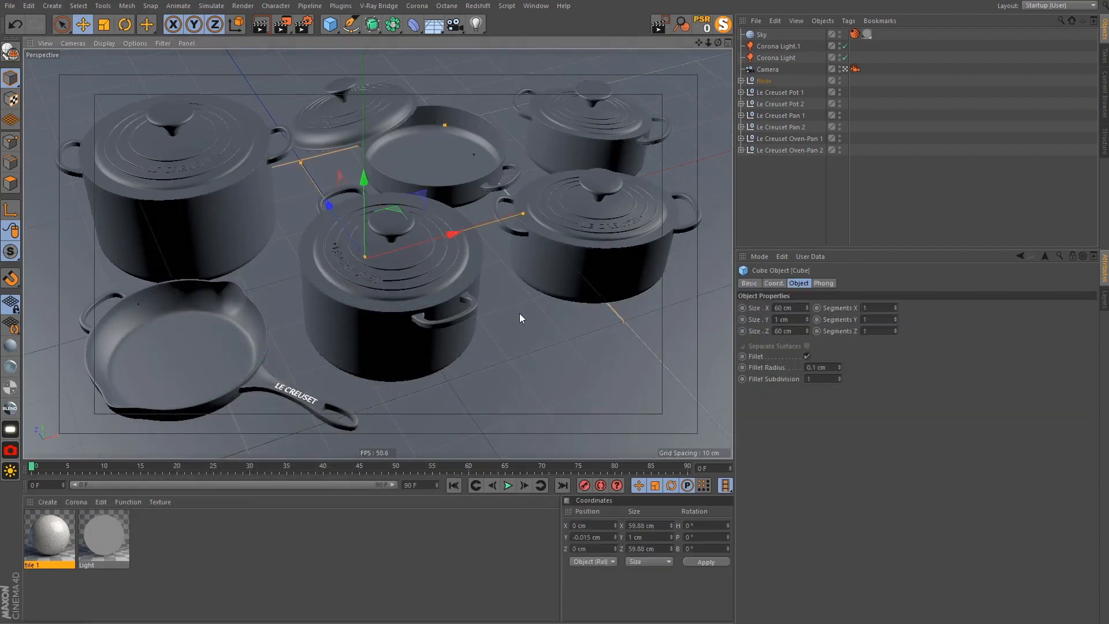
pyautogui.click(741, 80)
pyautogui.scroll(-5, 802, 120)
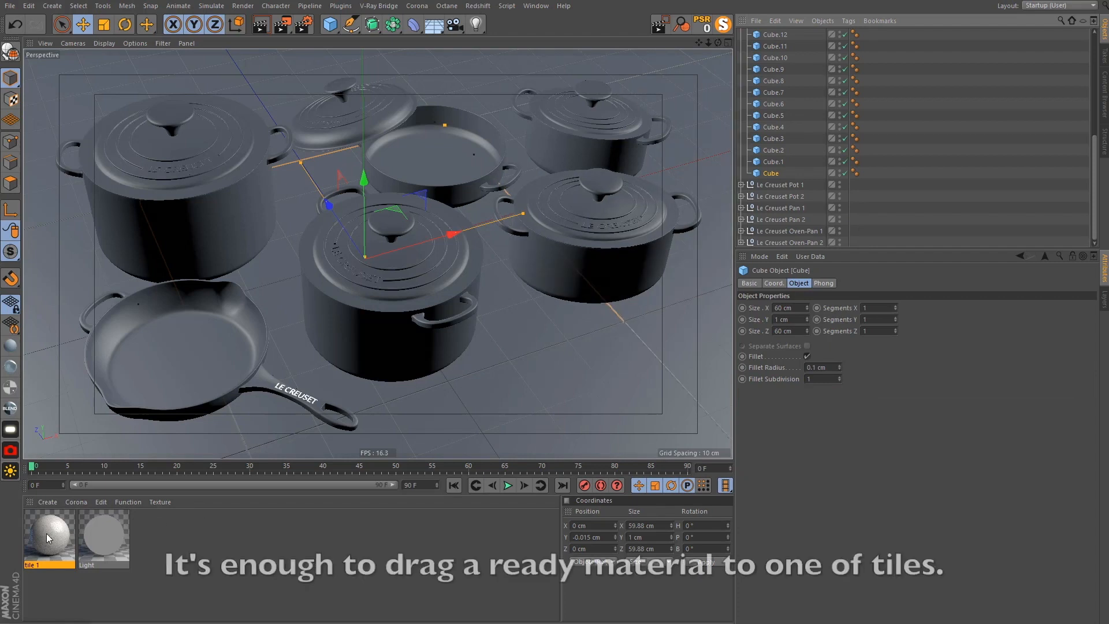
pyautogui.moveTo(48, 539); pyautogui.dragTo(780, 175)
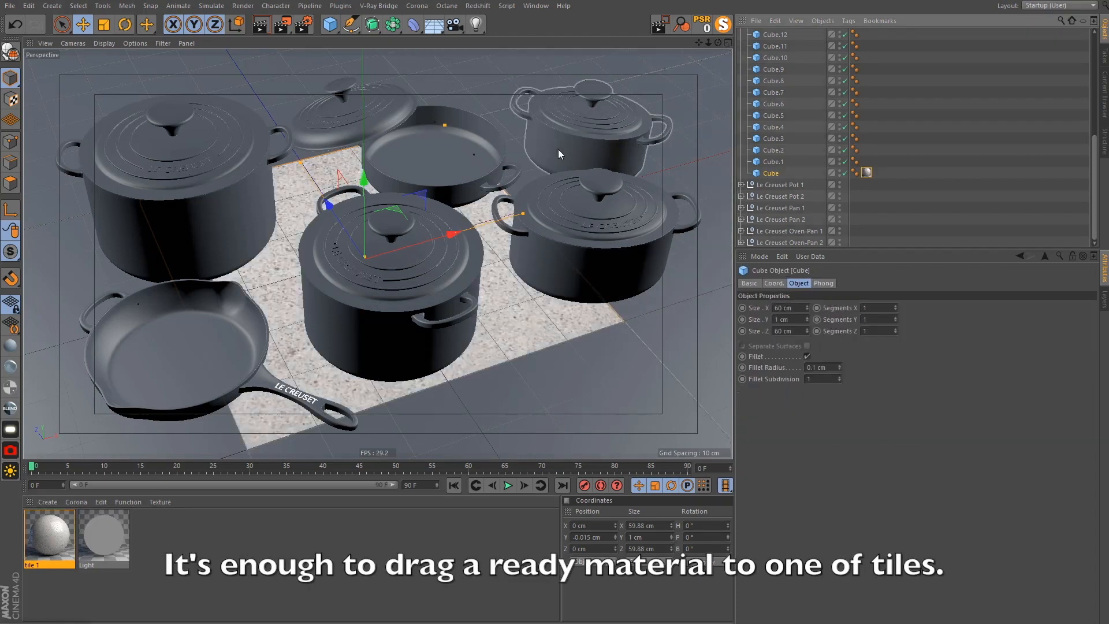
# In the top view, enable texture and axis editing and set the tile's texture projection to Cubic
pyautogui.press('F2')
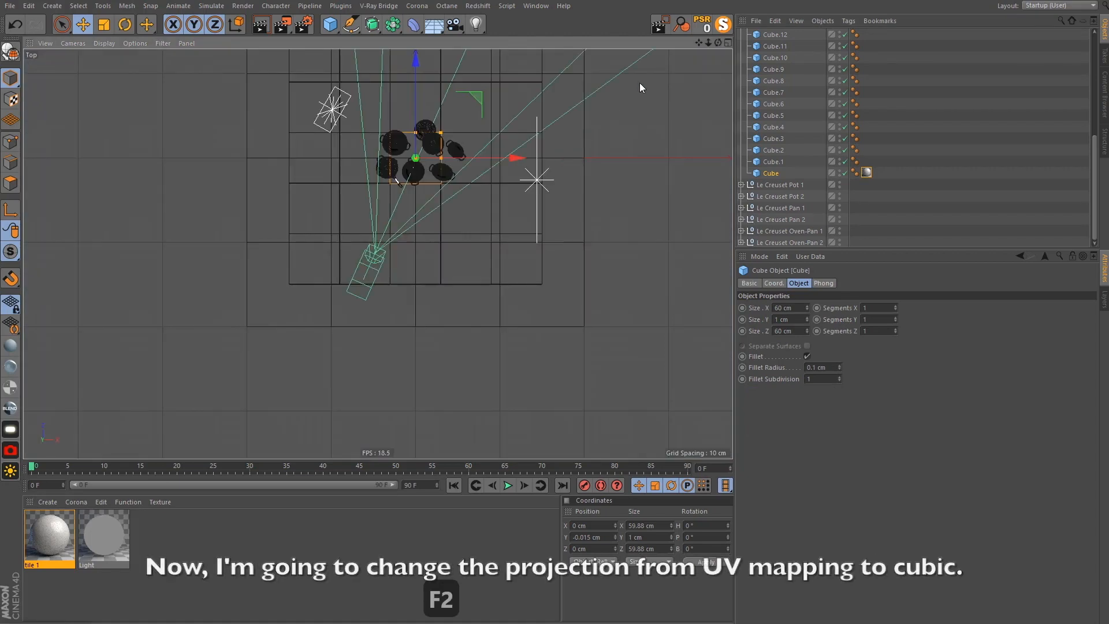
pyautogui.moveTo(698, 42); pyautogui.dragTo(377, 254)
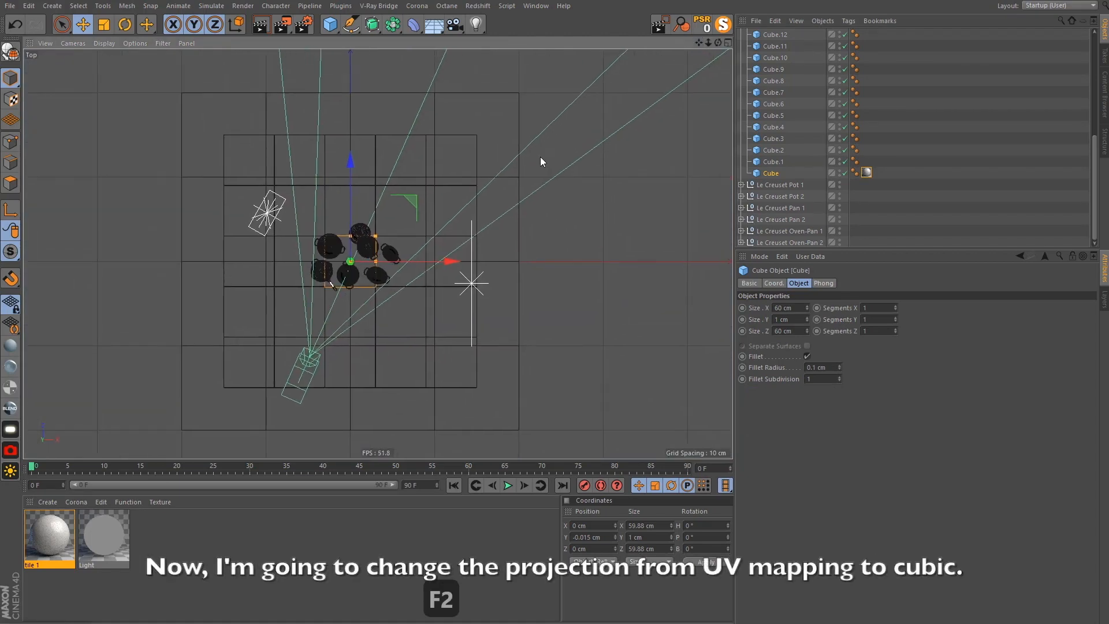
pyautogui.click(11, 99)
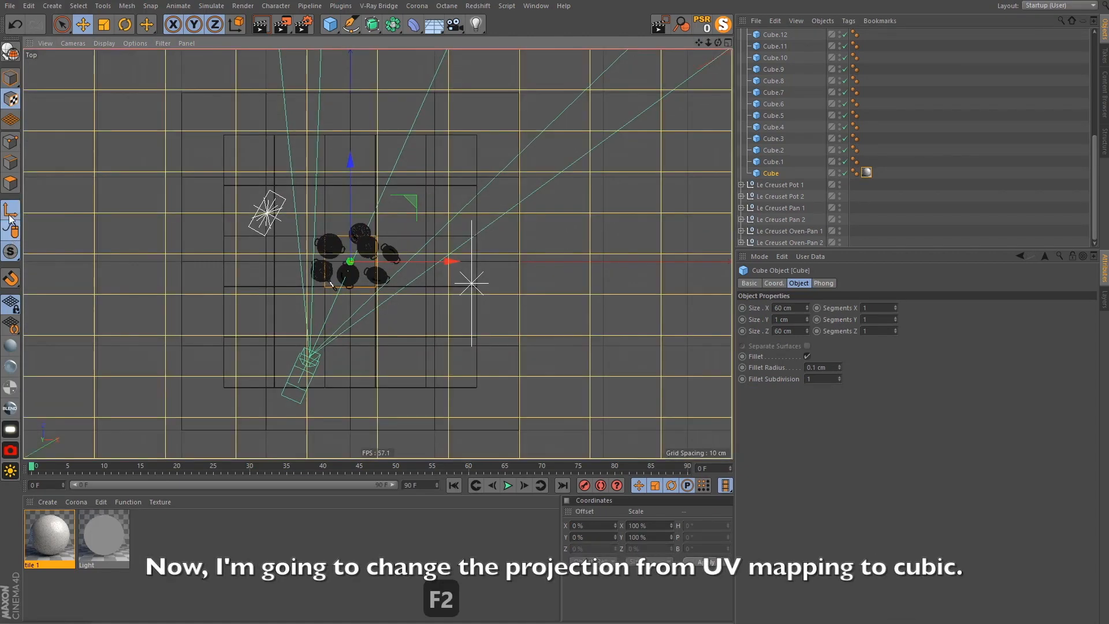
pyautogui.click(10, 215)
pyautogui.click(866, 172)
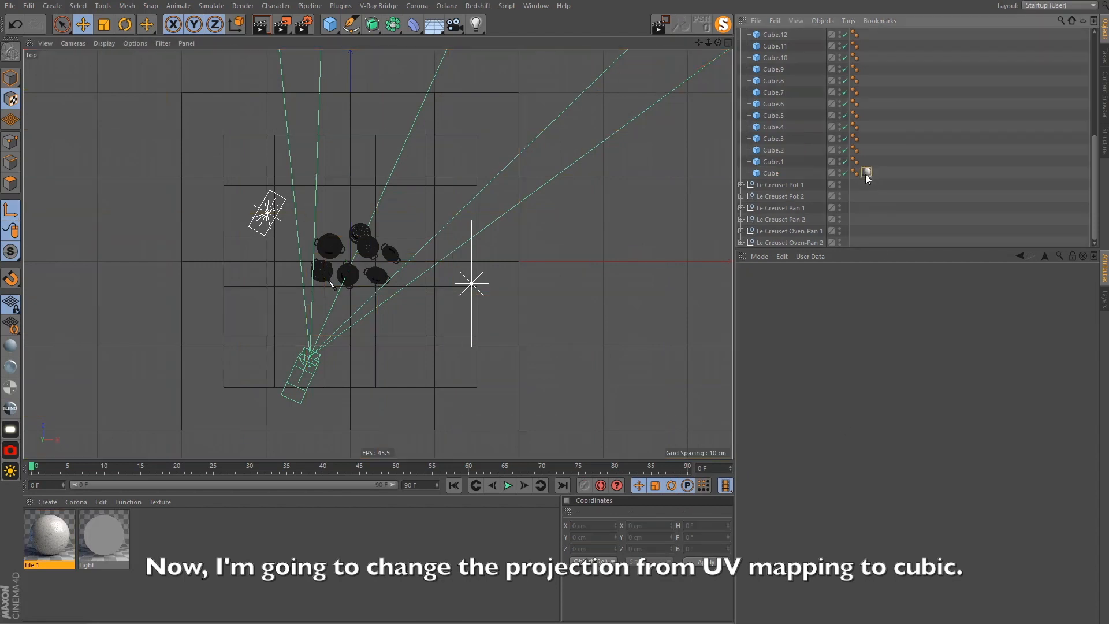
pyautogui.click(879, 331)
pyautogui.click(850, 379)
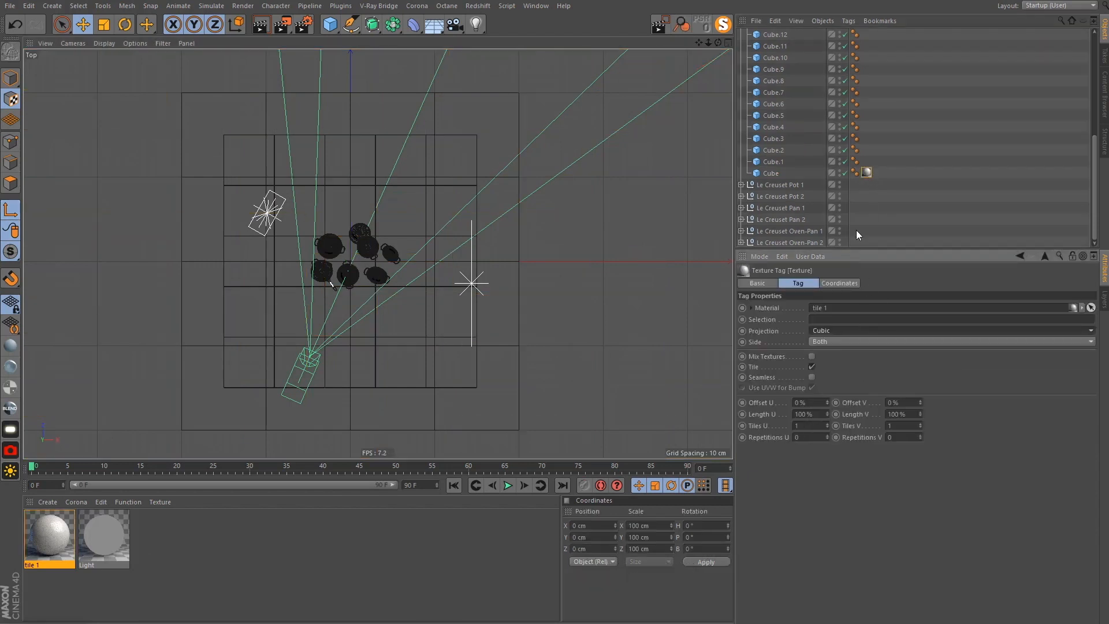
# Scale the tile's cubic texture projection down to about 30.8 cm so that it matches the tile's outline
pyautogui.click(771, 173)
pyautogui.press('t')
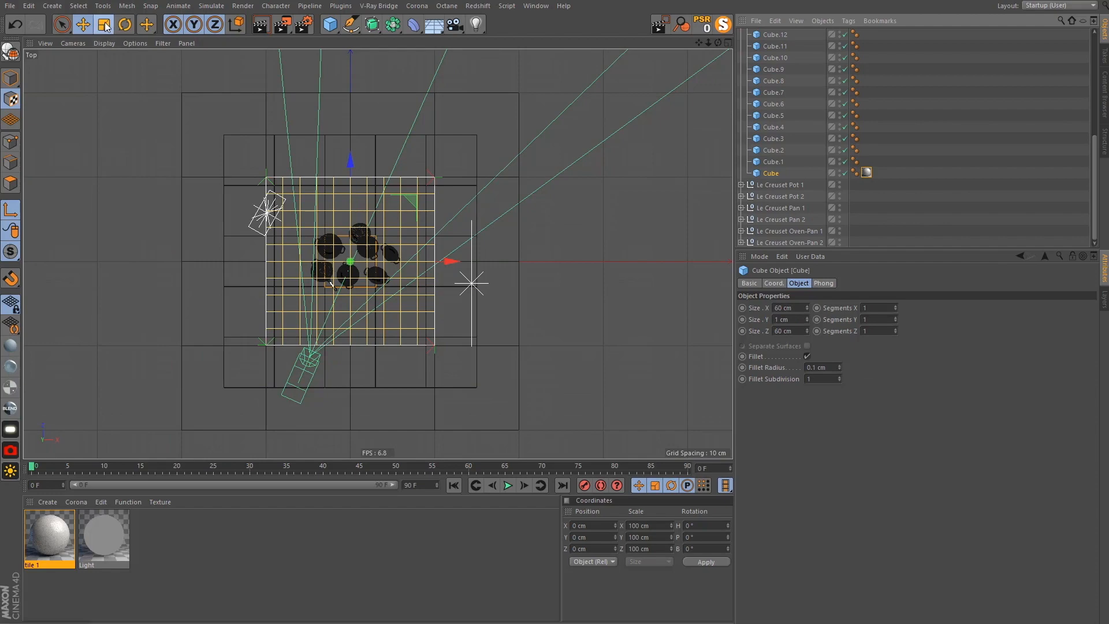
pyautogui.moveTo(488, 149); pyautogui.dragTo(306, 260)
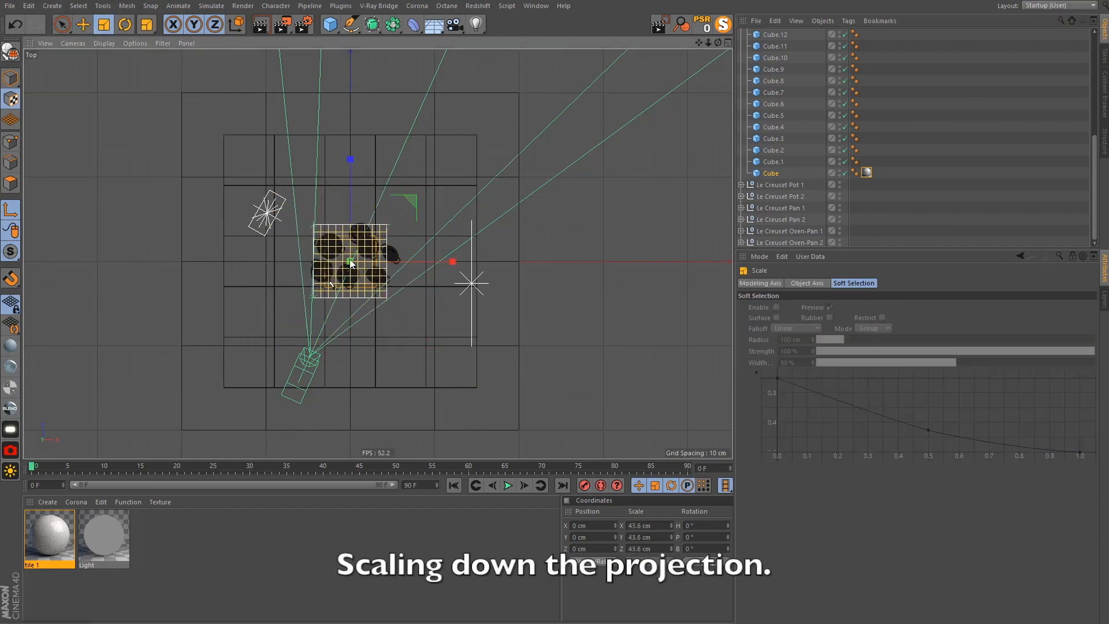
pyautogui.scroll(6, 329, 279)
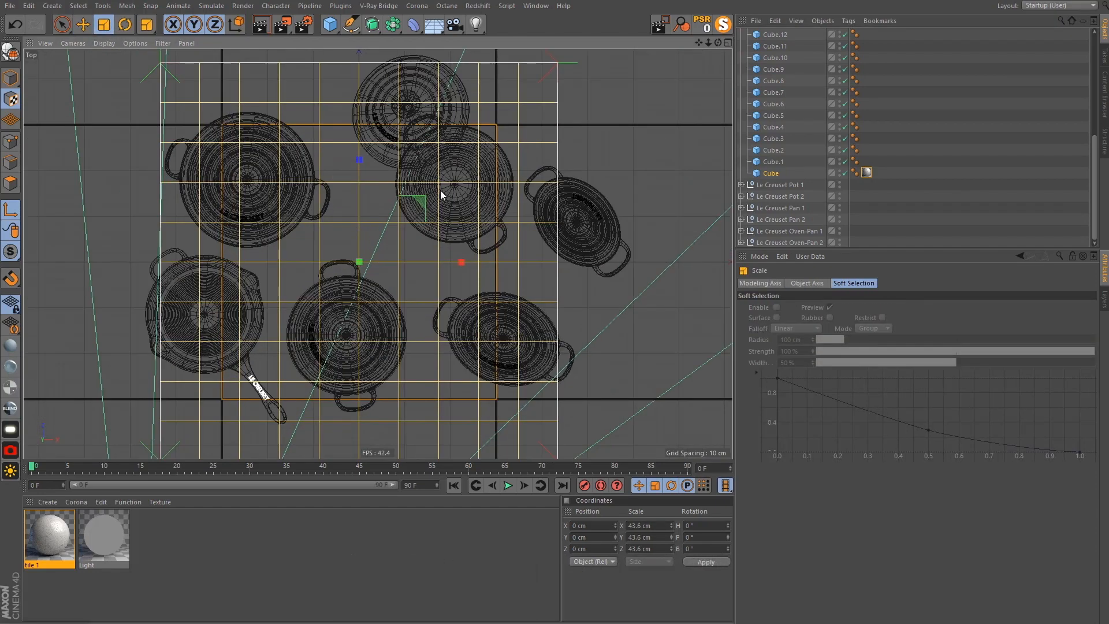
pyautogui.moveTo(443, 197); pyautogui.dragTo(393, 222)
# Move the tile's texture tag to the floor group, copy it to all the group's children, and return to the perspective view
pyautogui.scroll(3, 912, 178)
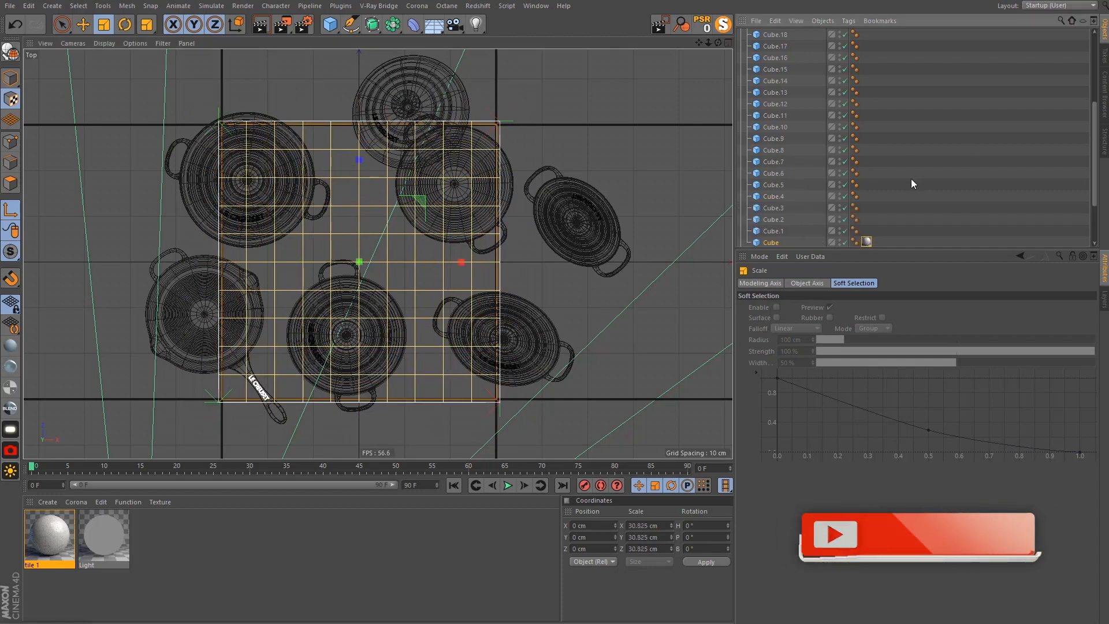
pyautogui.click(868, 241)
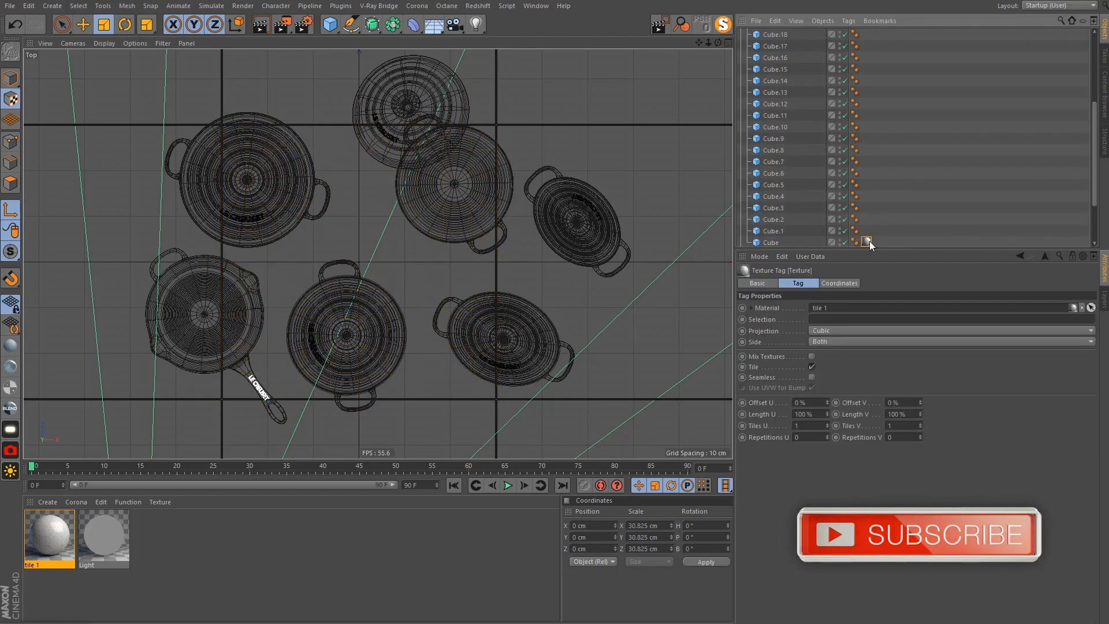
pyautogui.moveTo(870, 243); pyautogui.dragTo(853, 83)
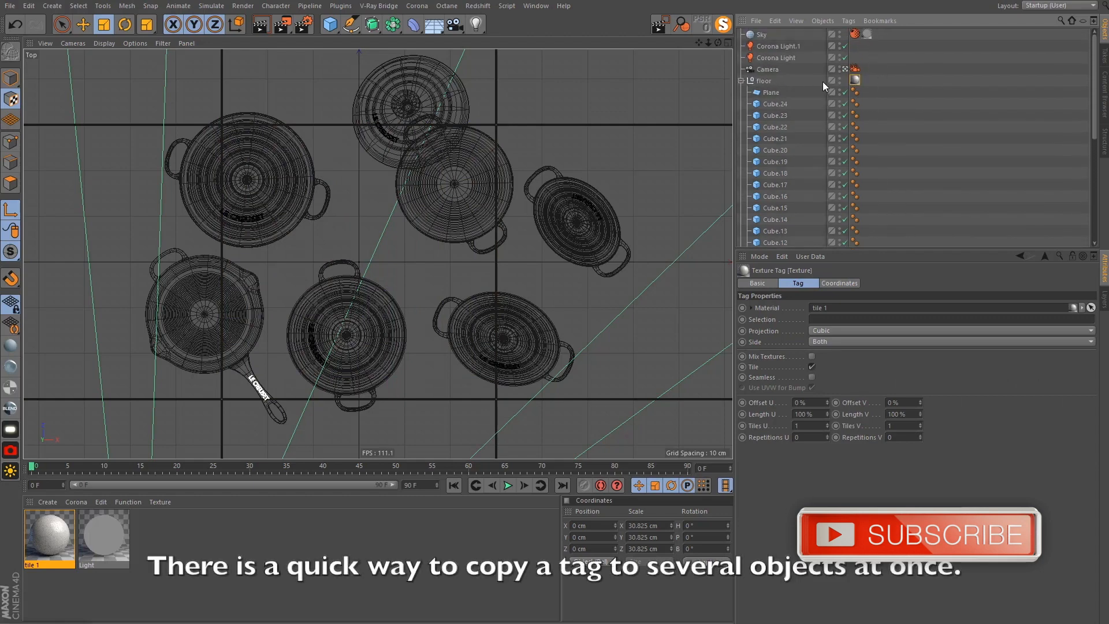
pyautogui.rightClick(853, 84)
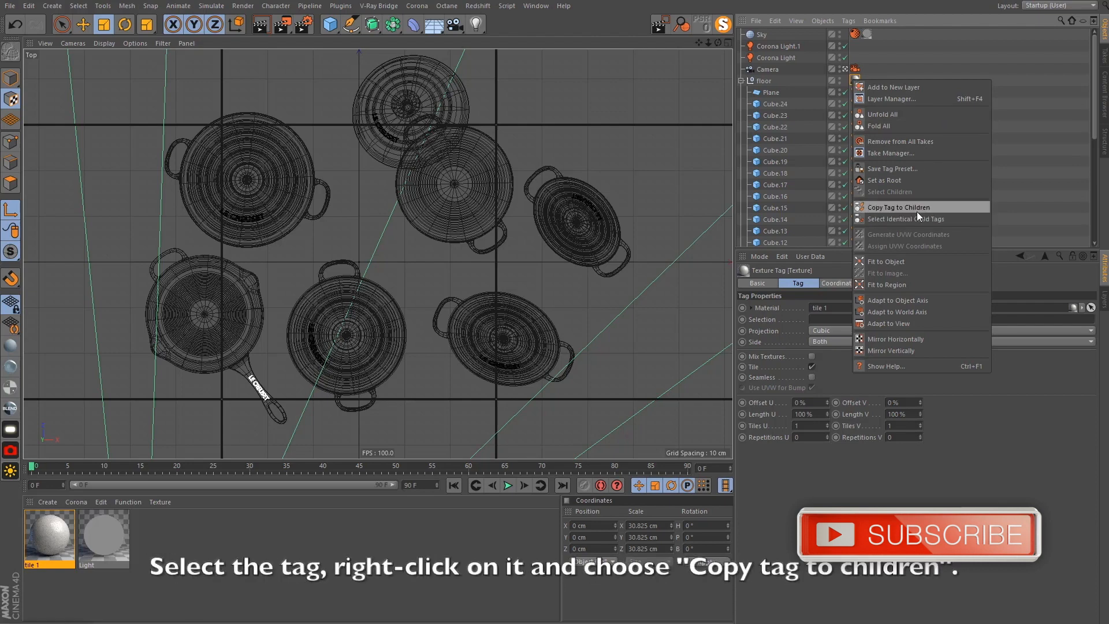
pyautogui.click(939, 207)
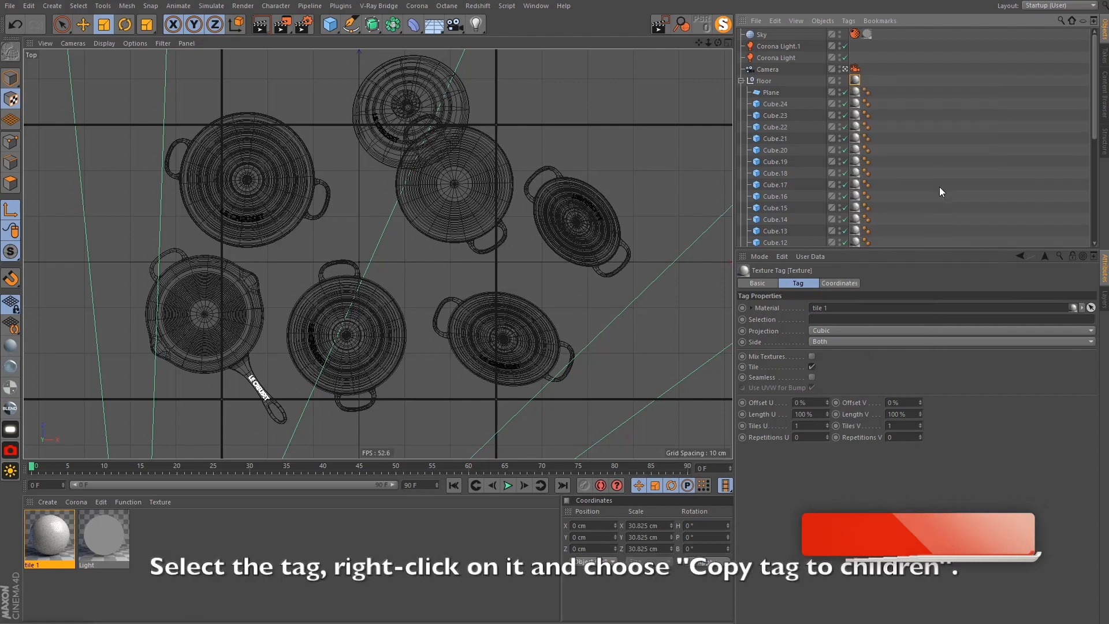
pyautogui.click(917, 109)
pyautogui.press('F1')
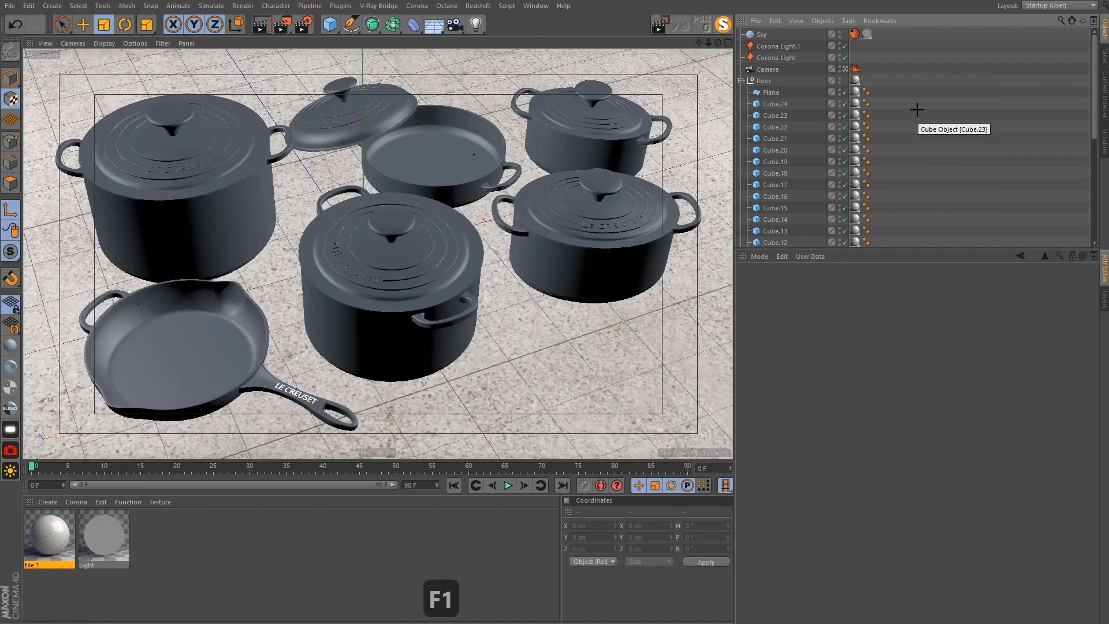
# Duplicate the tile 1 material twice
pyautogui.click(56, 552)
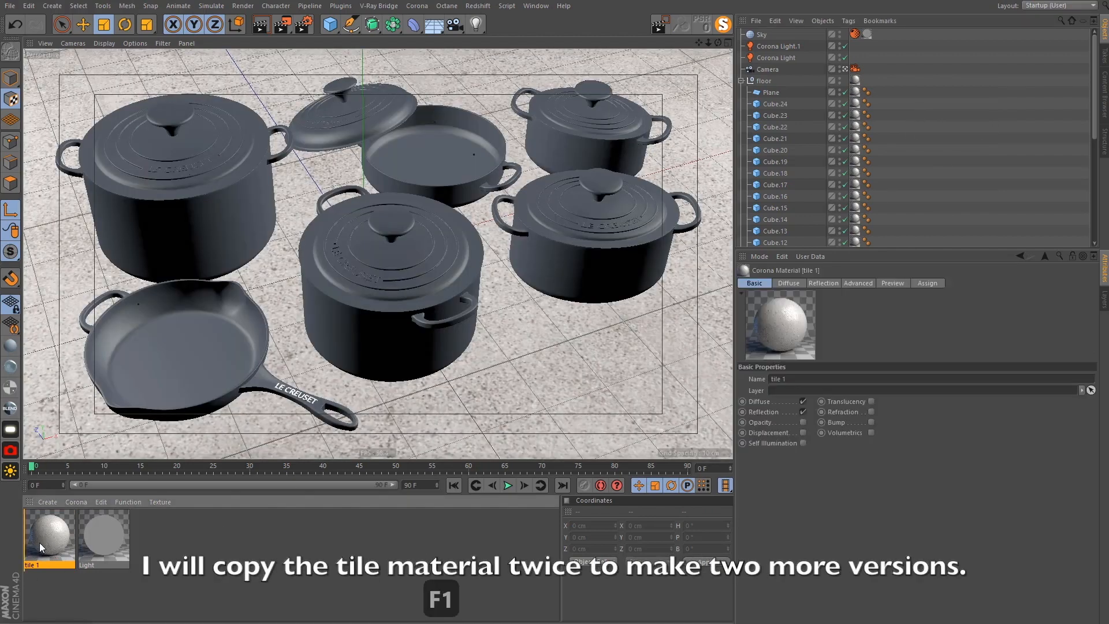
pyautogui.hotkey('ctrl', 'c')
pyautogui.hotkey('ctrl', 'v')
pyautogui.hotkey('ctrl', 'v')
# Rename the two copied materials "tile 2" and "tile 3"
pyautogui.doubleClick(121, 565)
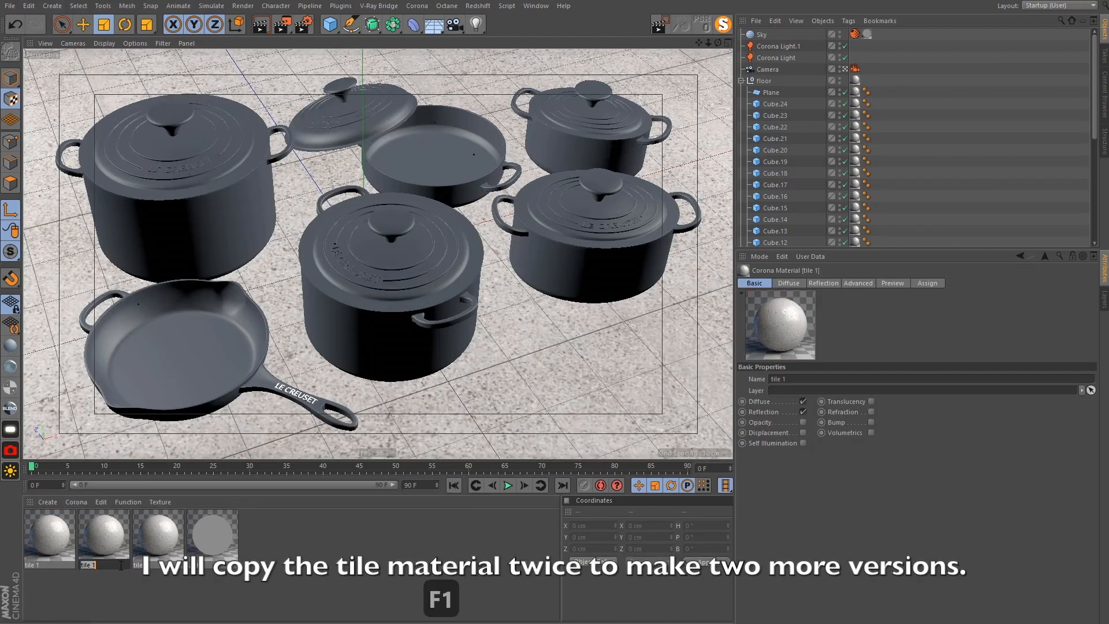
pyautogui.press('BackSpace')
pyautogui.write('2')
pyautogui.press('Return')
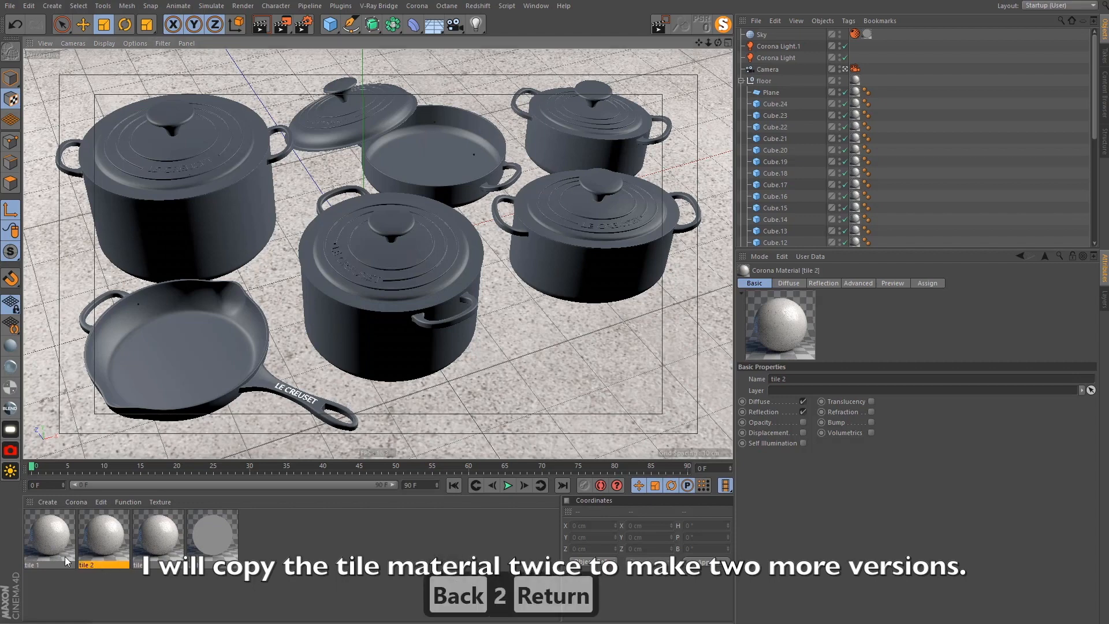
pyautogui.doubleClick(48, 565)
pyautogui.press('BackSpace')
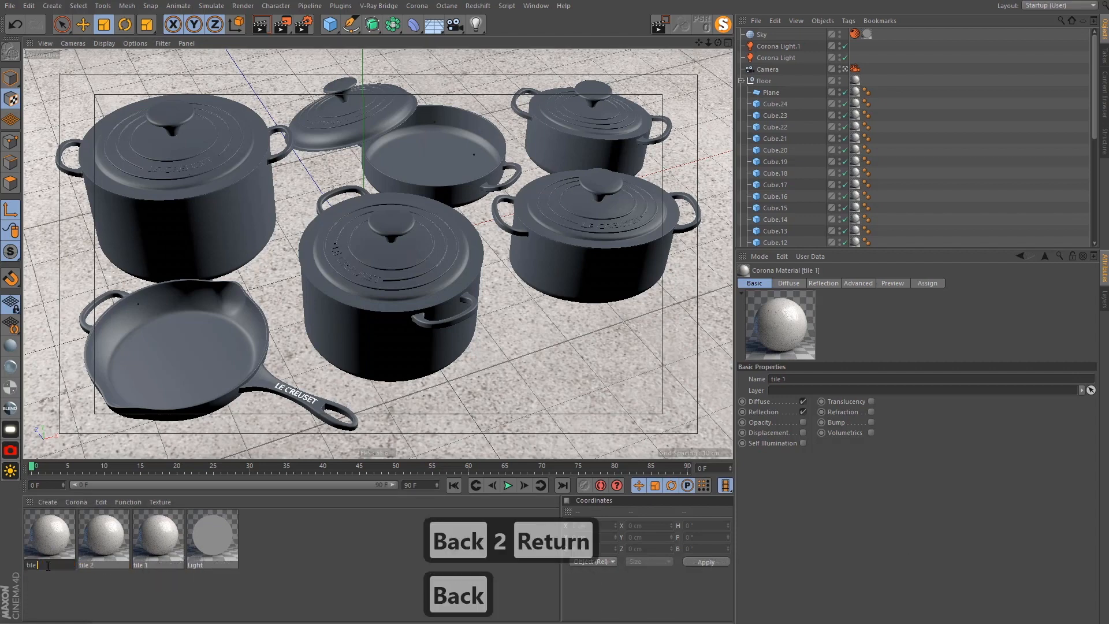
pyautogui.write('3')
pyautogui.press('Return')
# Set the diffuse texture of the tile 2 material to vfy_stone_004.jpg
pyautogui.doubleClick(112, 528)
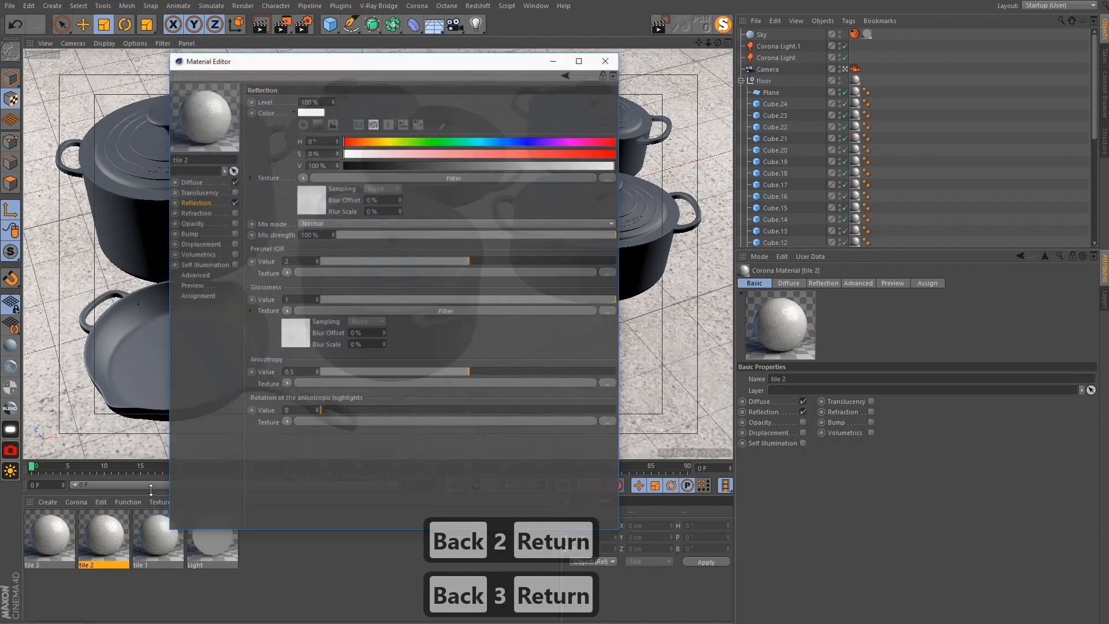
pyautogui.click(222, 169)
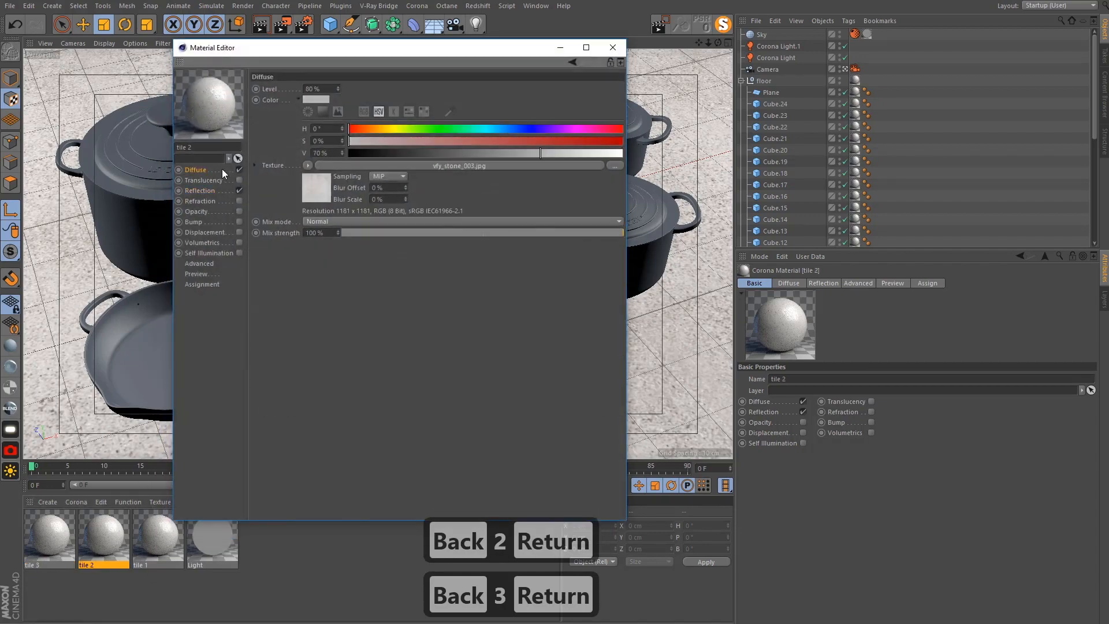
pyautogui.click(617, 165)
pyautogui.doubleClick(391, 221)
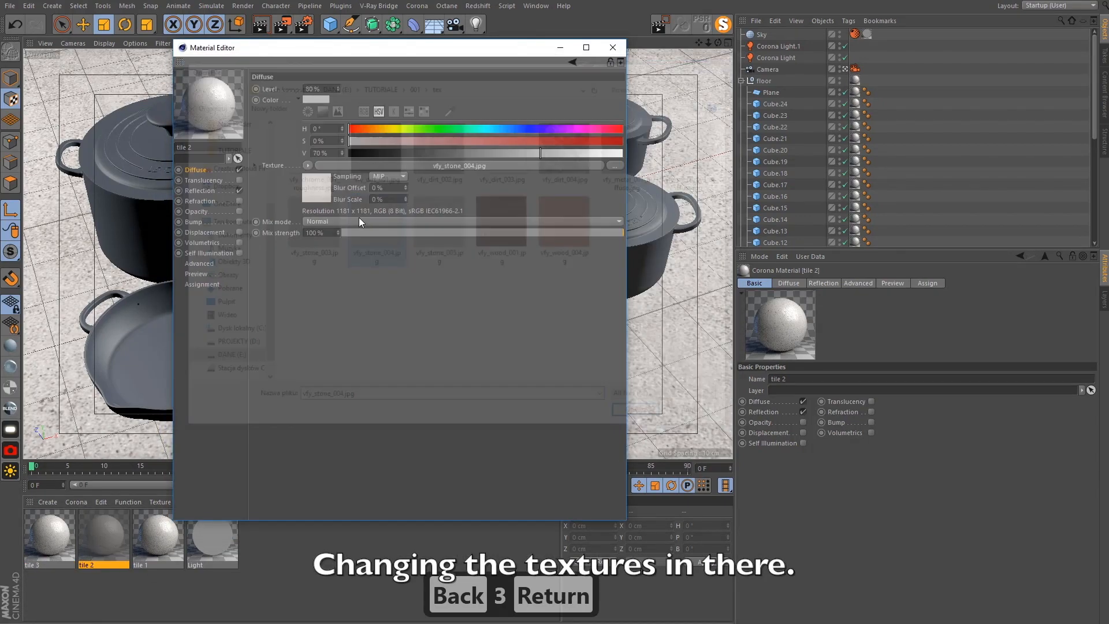
# Replace the image inside tile 2's reflection color Filter with vfy_stone_004.jpg
pyautogui.click(219, 192)
pyautogui.click(315, 192)
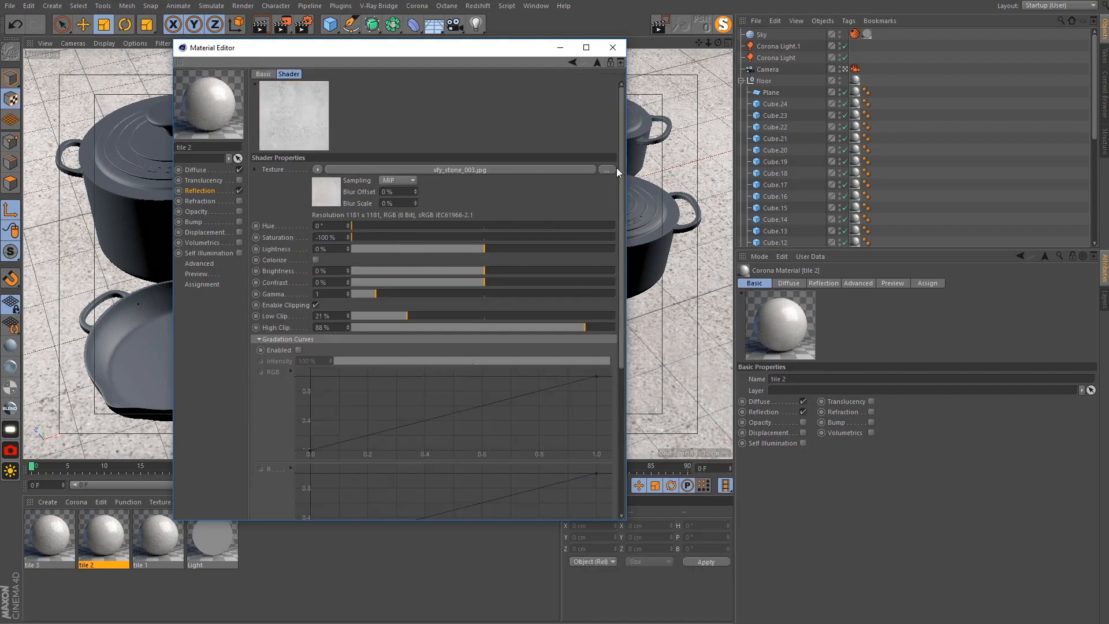
pyautogui.click(611, 168)
pyautogui.doubleClick(326, 208)
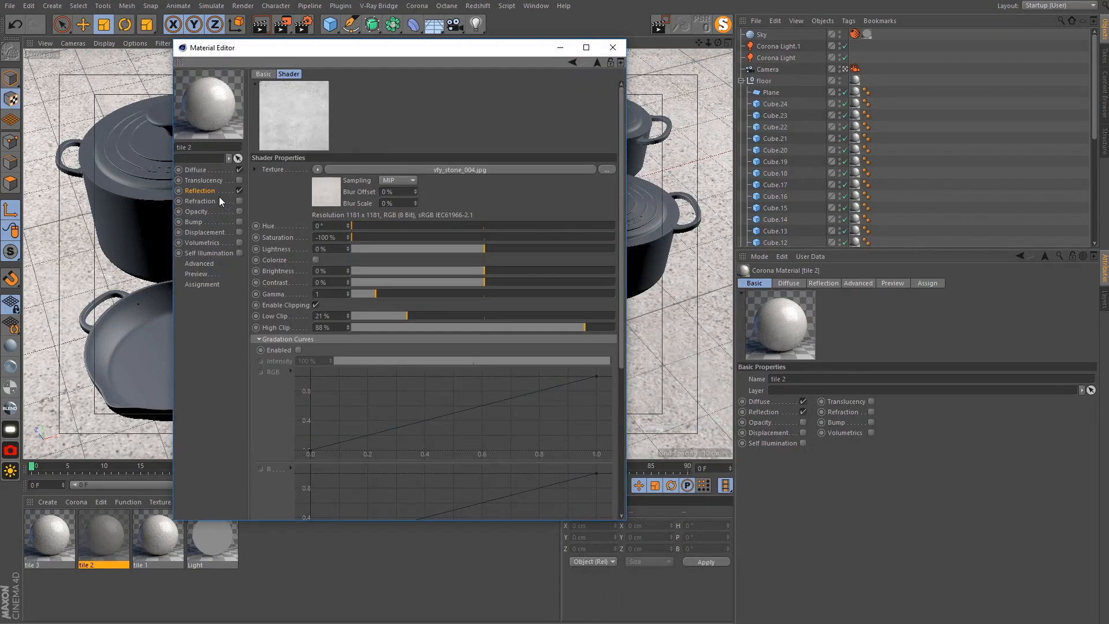
# Replace the image inside tile 2's glossiness Filter with vfy_stone_004.jpg
pyautogui.click(207, 192)
pyautogui.click(311, 324)
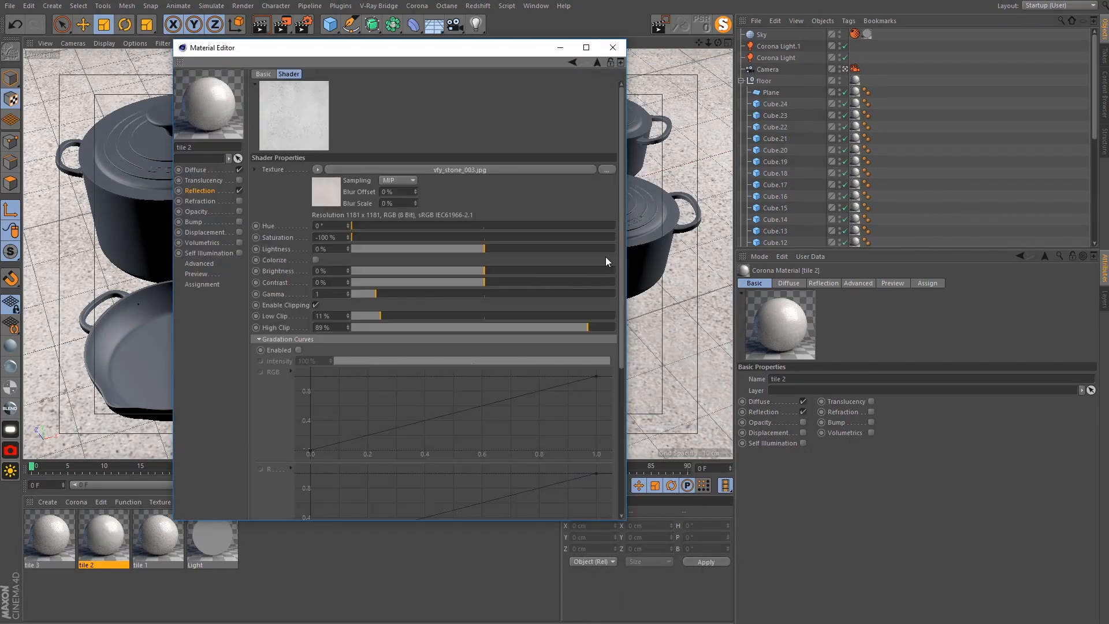
pyautogui.click(607, 169)
pyautogui.doubleClick(374, 216)
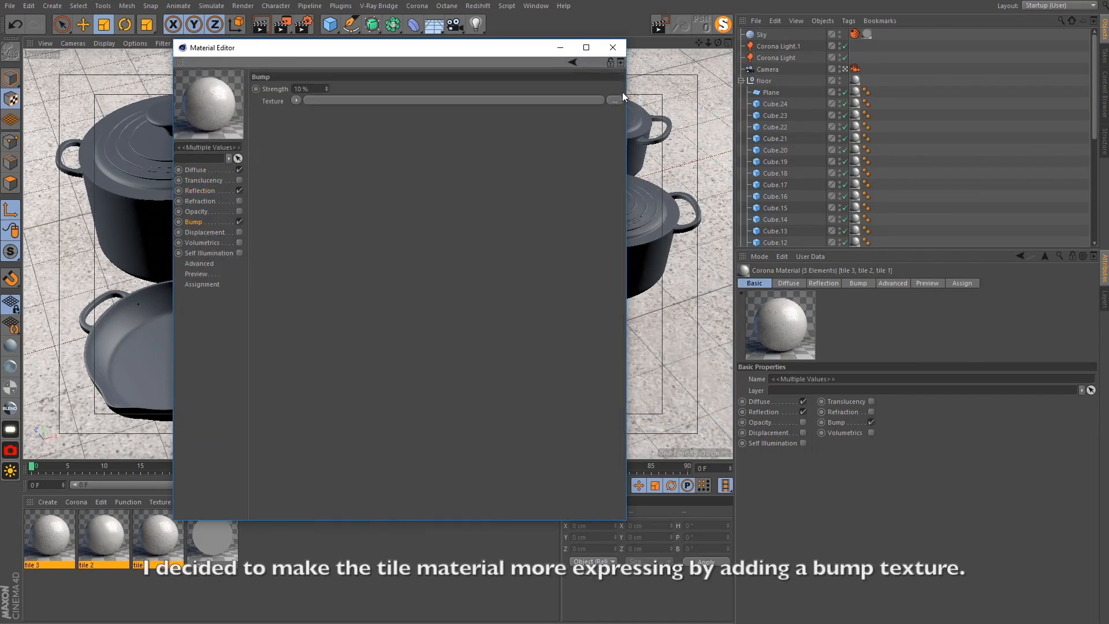
# Load vfy_stone_003.jpg as the bump texture of all three tile materials together
pyautogui.click(607, 99)
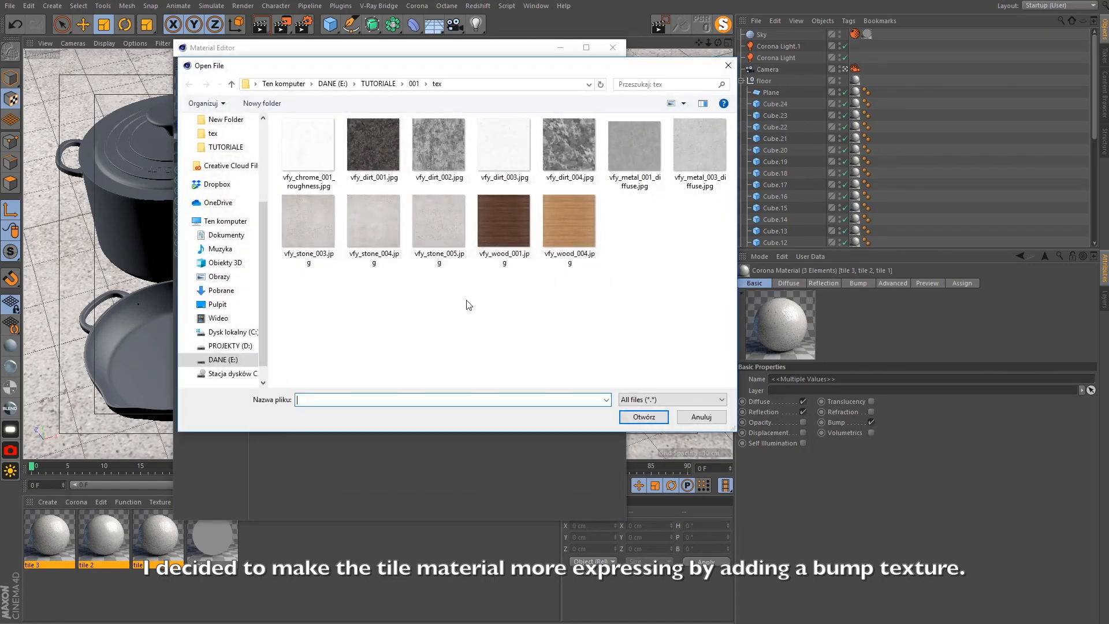
pyautogui.doubleClick(300, 227)
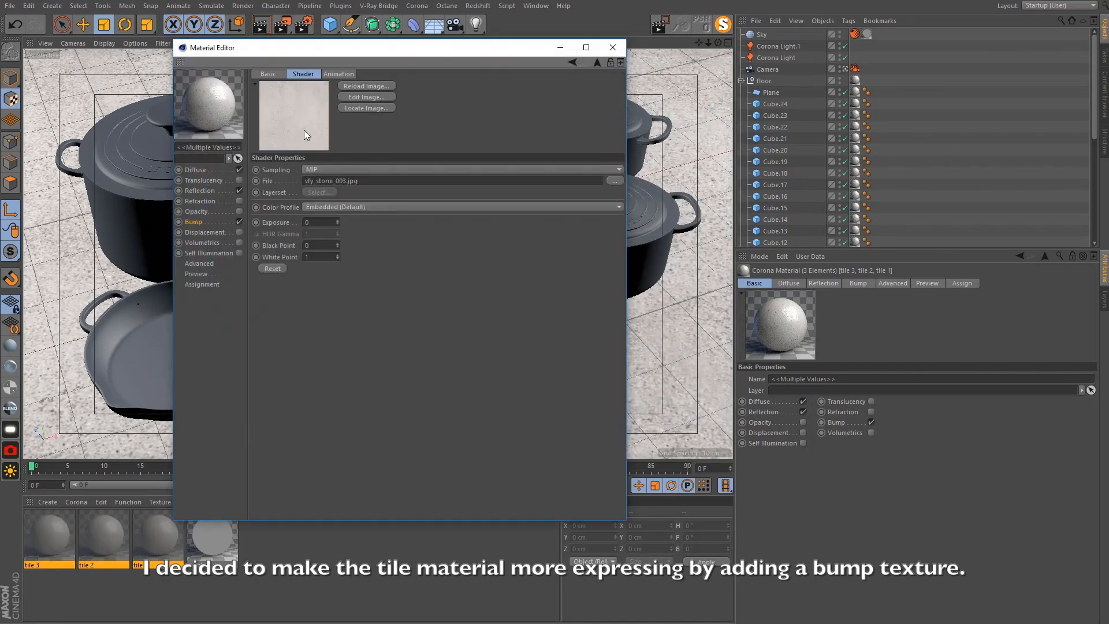
pyautogui.click(596, 62)
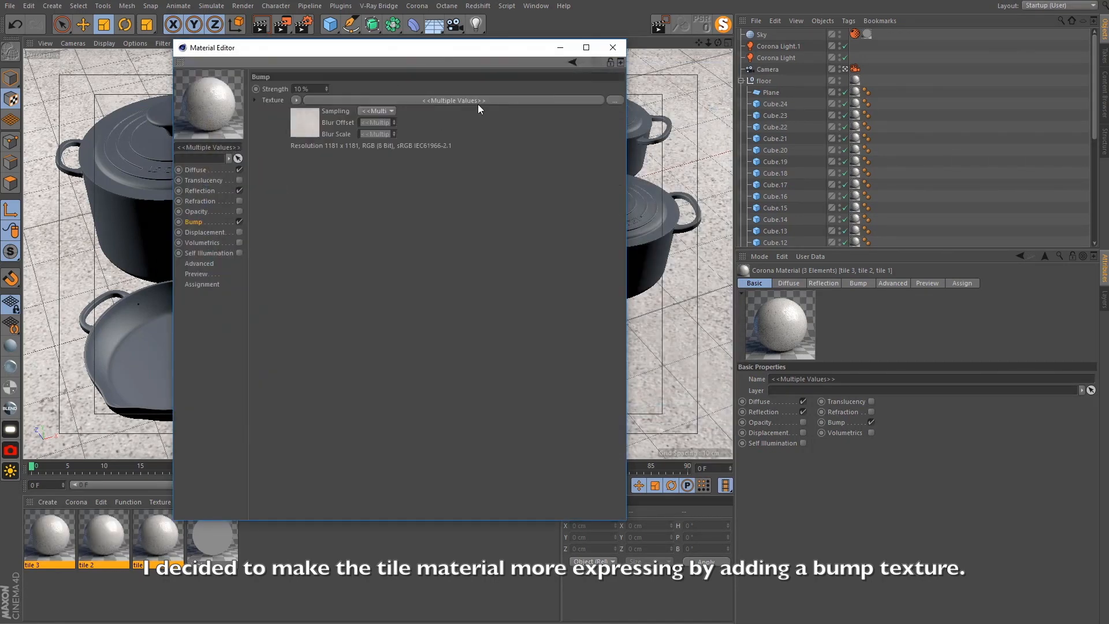
# Wrap the shared bump texture in a Filter shader and set its hue to 0° and saturation to -100%
pyautogui.click(295, 97)
pyautogui.click(317, 284)
pyautogui.click(316, 121)
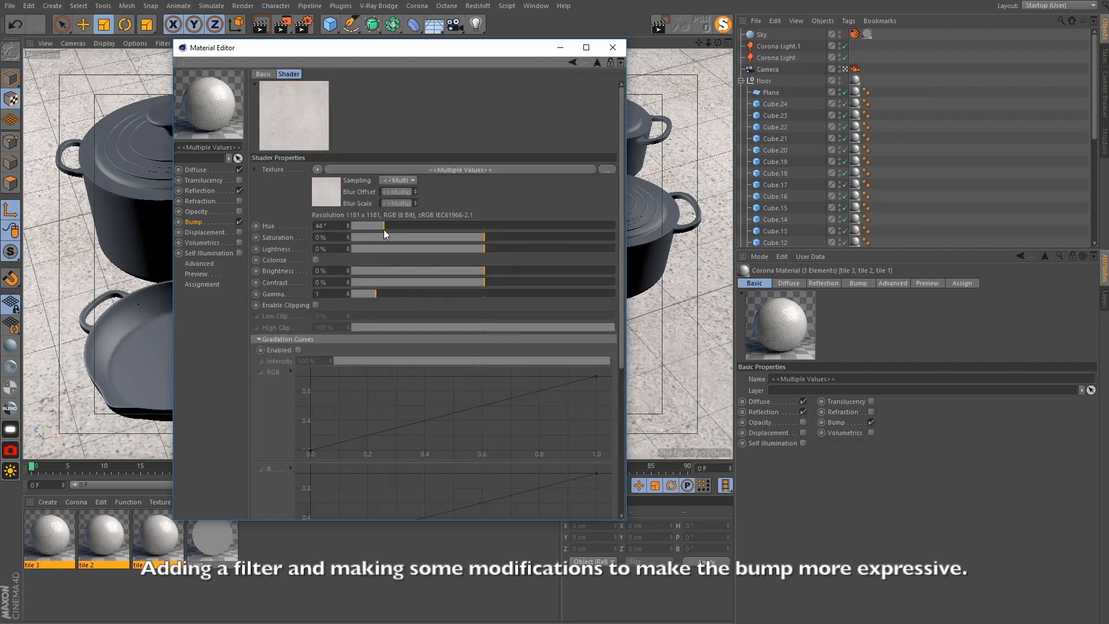
pyautogui.moveTo(383, 230); pyautogui.dragTo(325, 235)
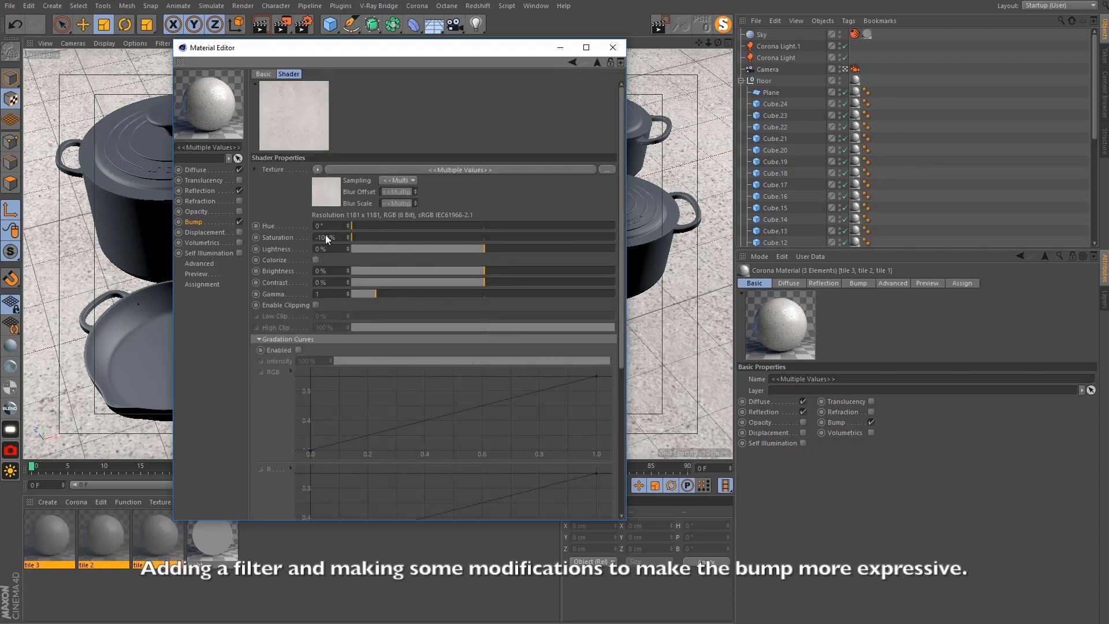
# Enable clipping in the bump Filter, with Low Clip at 39% and High Clip at 84%
pyautogui.click(315, 305)
pyautogui.moveTo(390, 315); pyautogui.dragTo(412, 316)
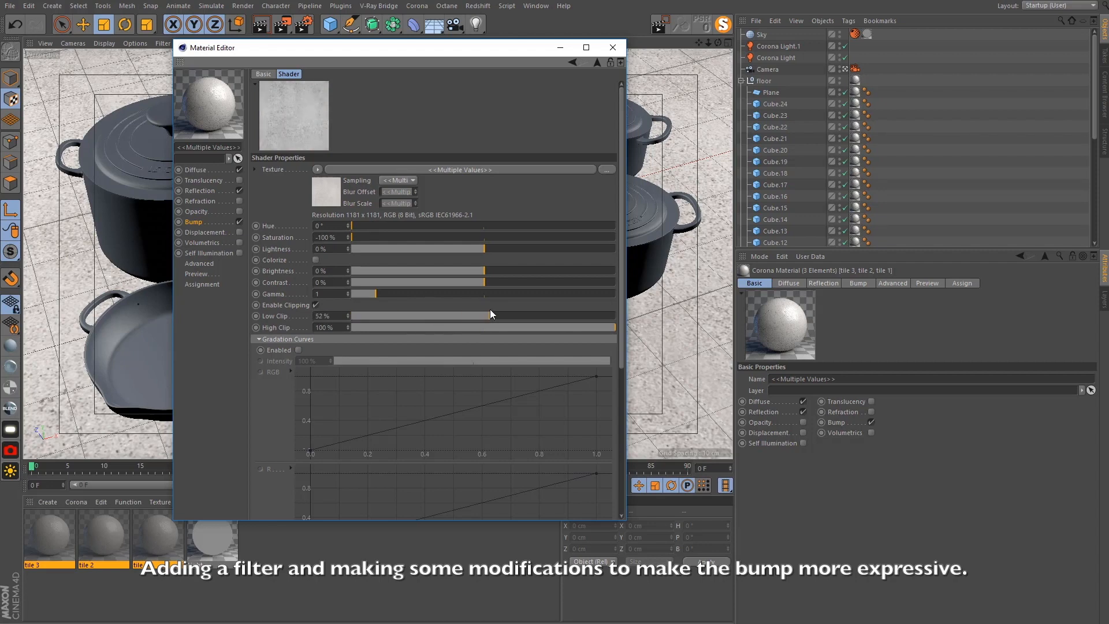
pyautogui.moveTo(490, 310); pyautogui.dragTo(485, 310)
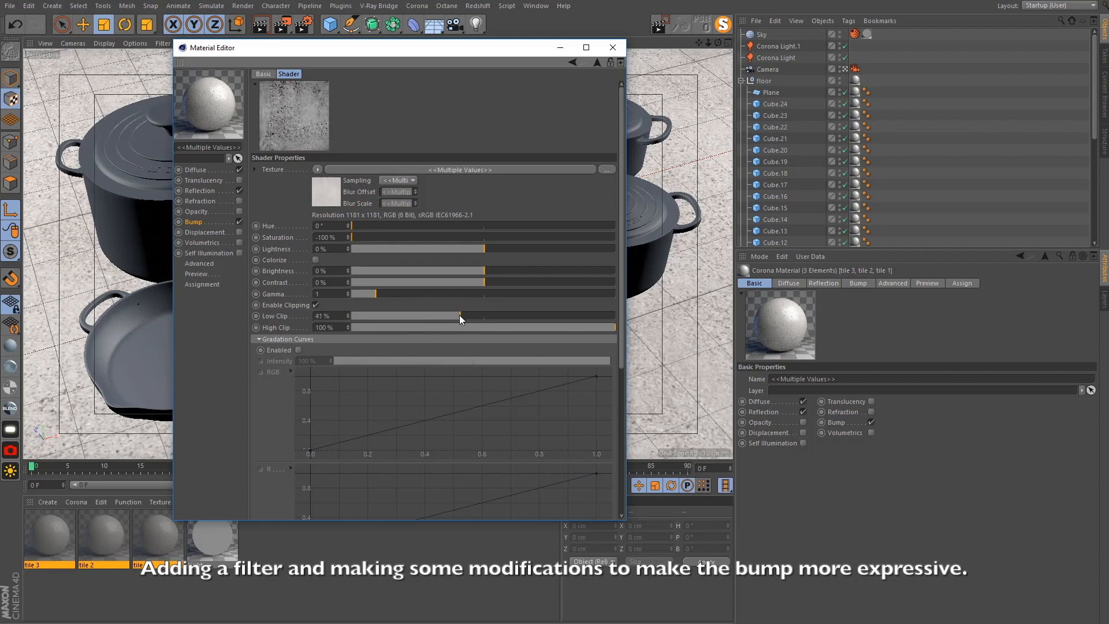
pyautogui.moveTo(456, 315); pyautogui.dragTo(454, 316)
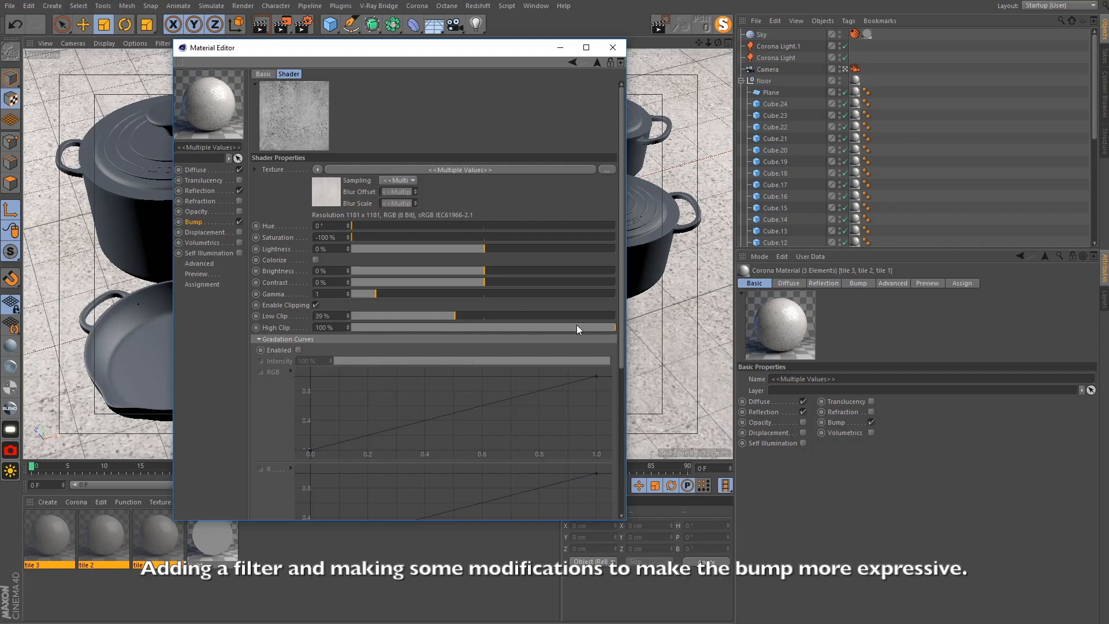
pyautogui.moveTo(576, 326); pyautogui.dragTo(591, 326)
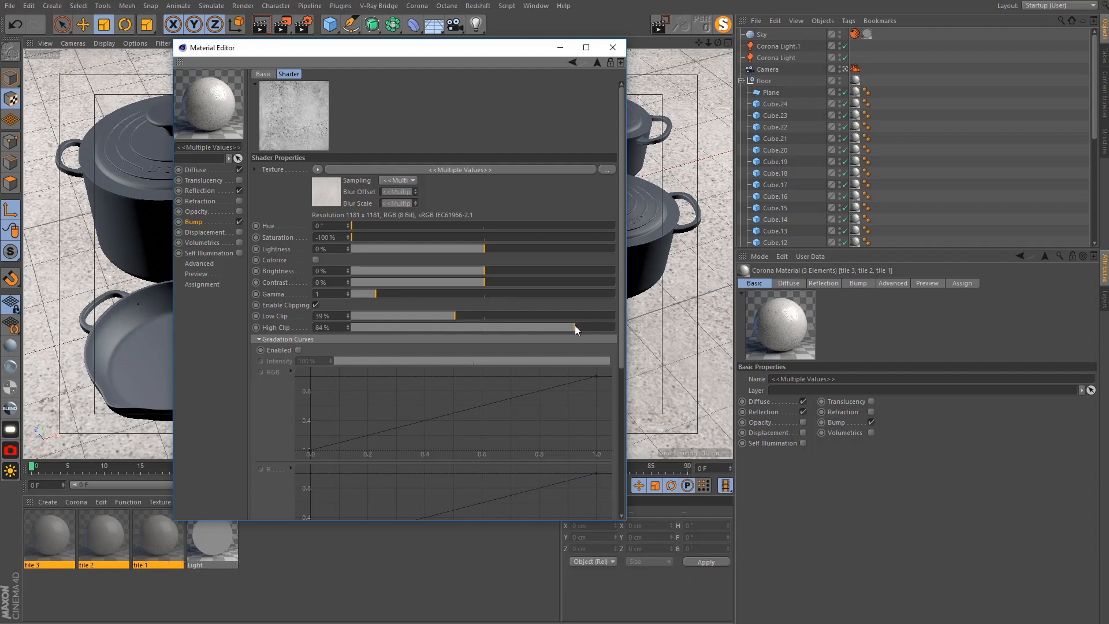
# Set the bump strength of the three tile materials to 15%
pyautogui.click(209, 224)
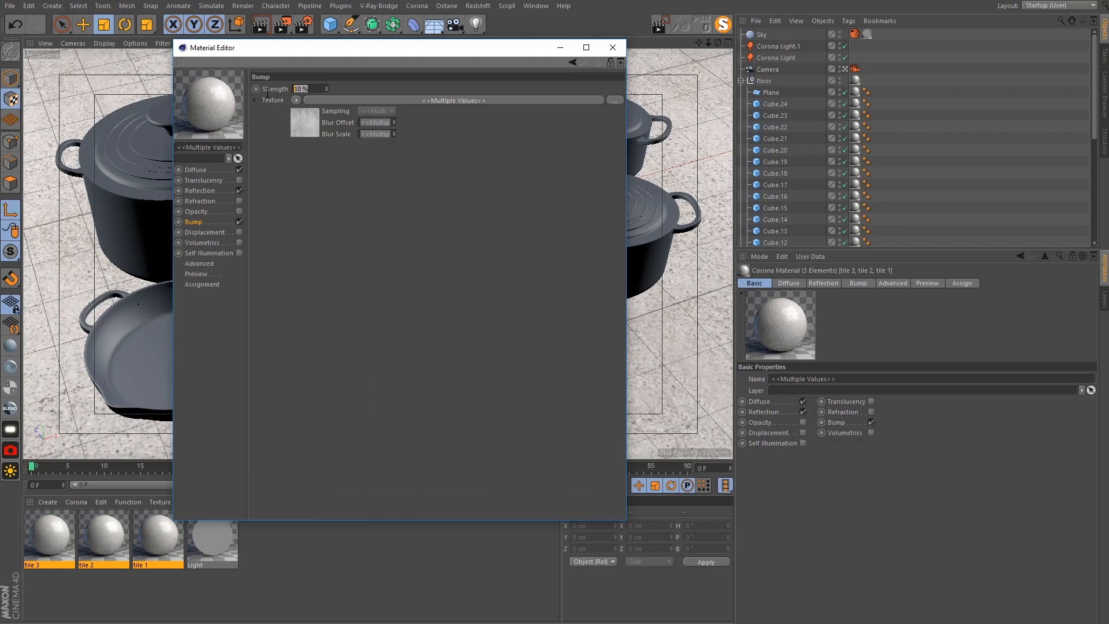
pyautogui.write('15')
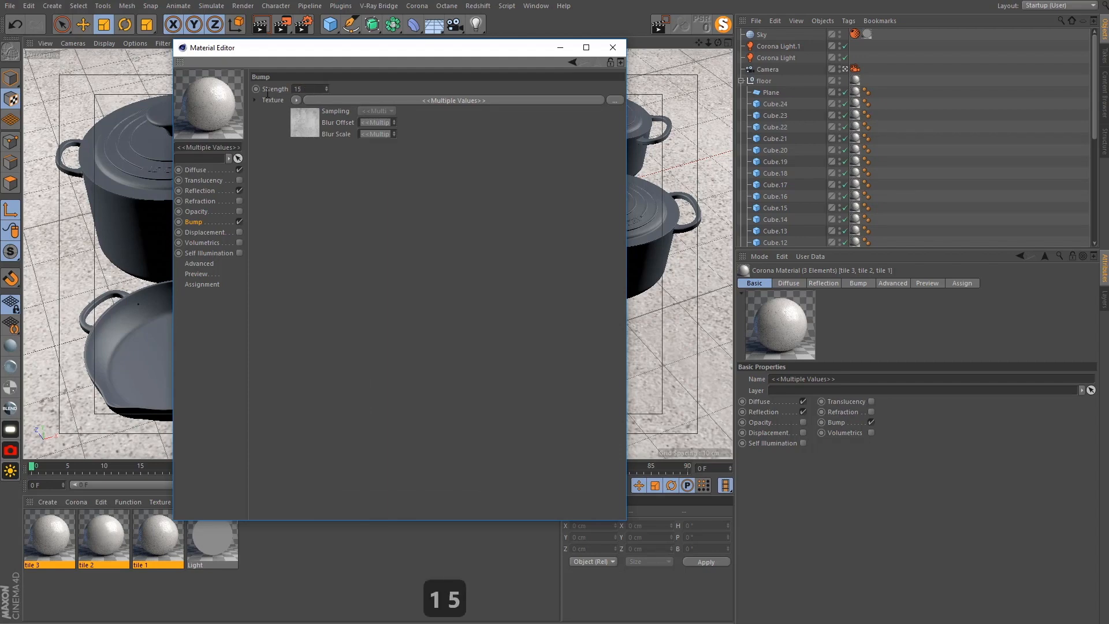
pyautogui.press('Return')
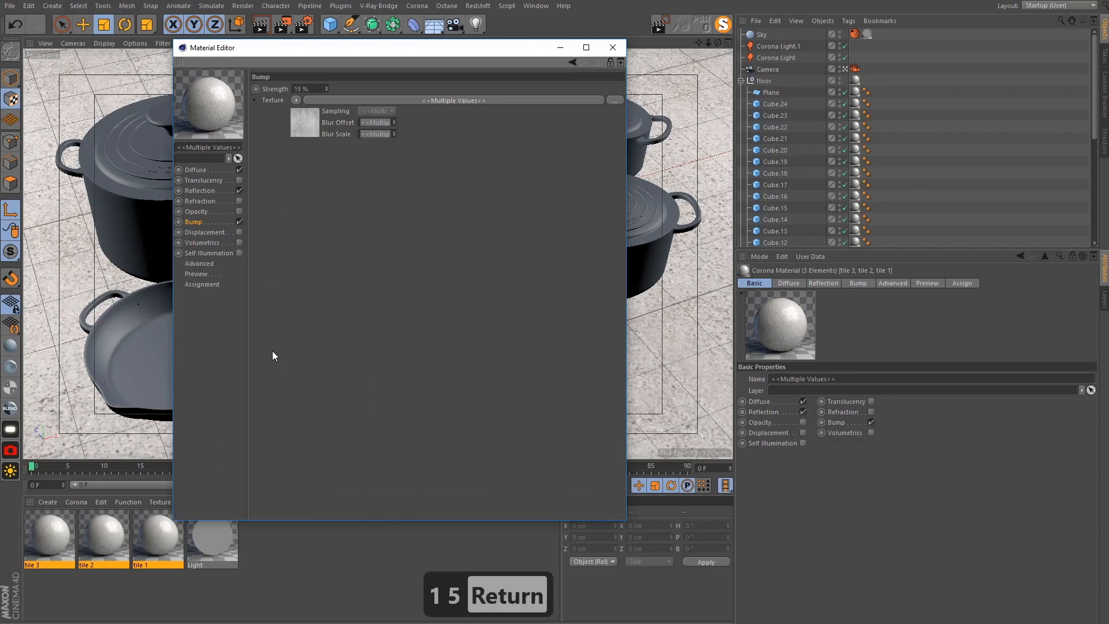
# Replace the image in tile 2's bump Filter with vfy_stone_004.jpg, and check the material's glossiness and diffuse textures
pyautogui.click(123, 514)
pyautogui.click(304, 133)
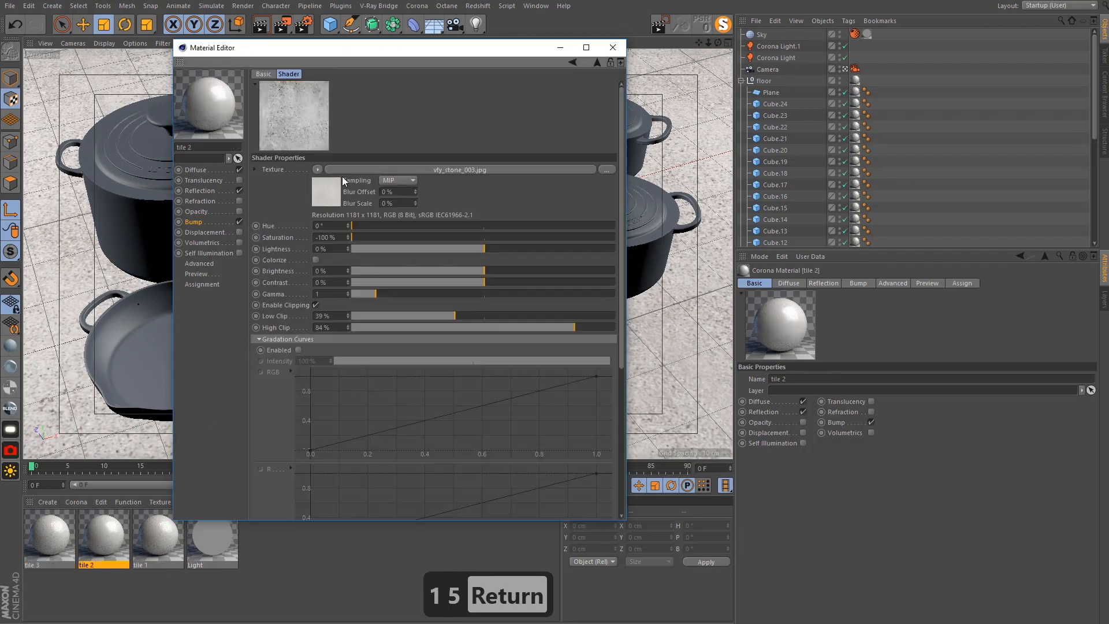
pyautogui.click(610, 169)
pyautogui.doubleClick(372, 229)
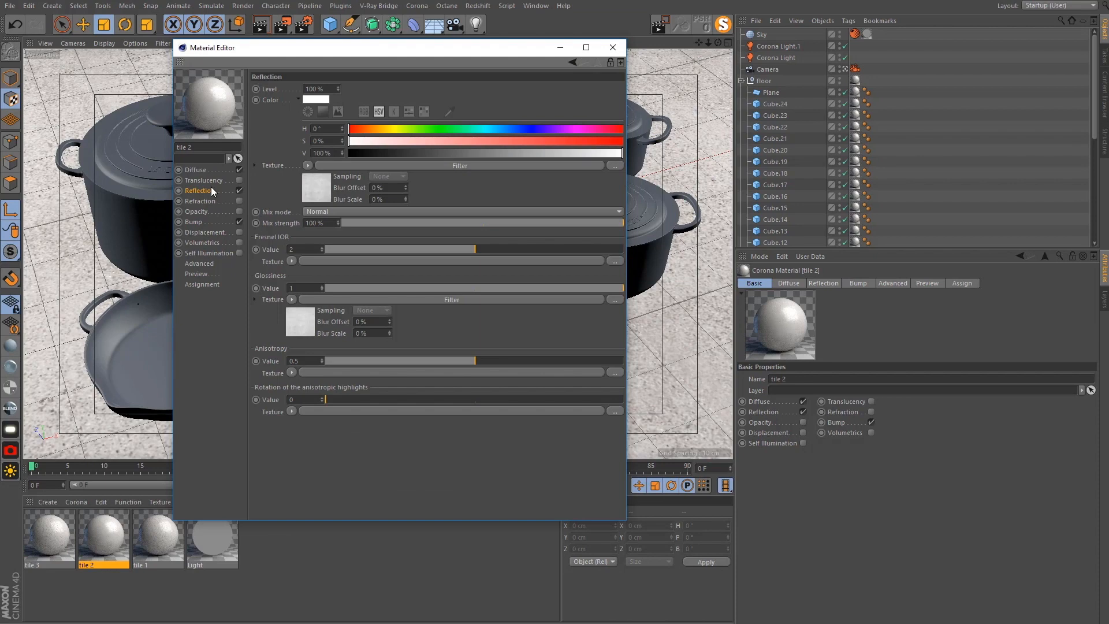
pyautogui.click(312, 324)
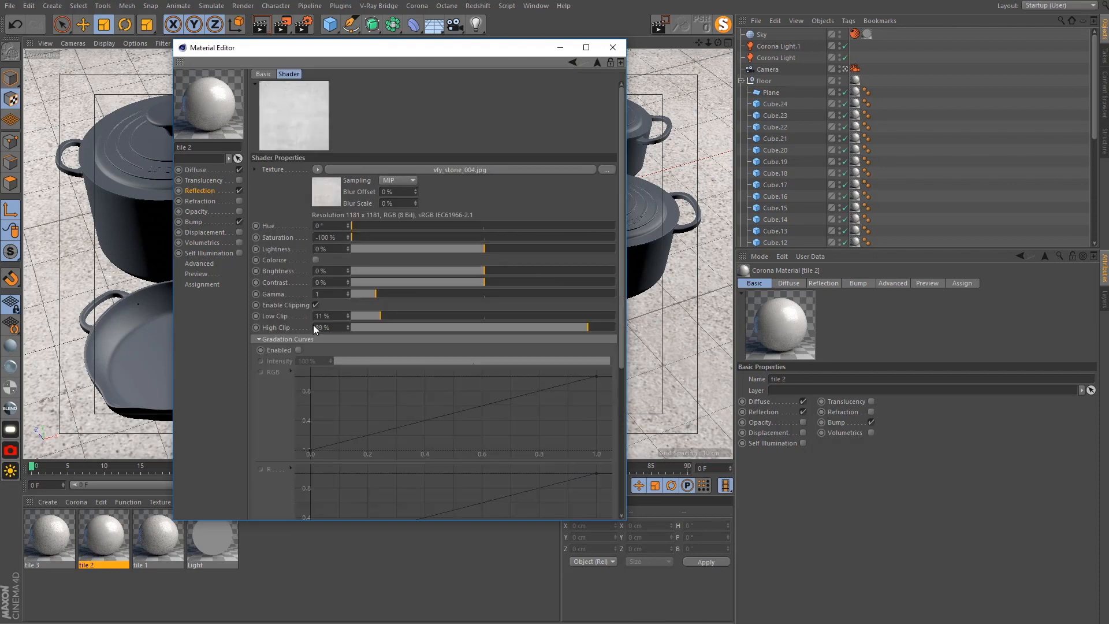
pyautogui.click(220, 191)
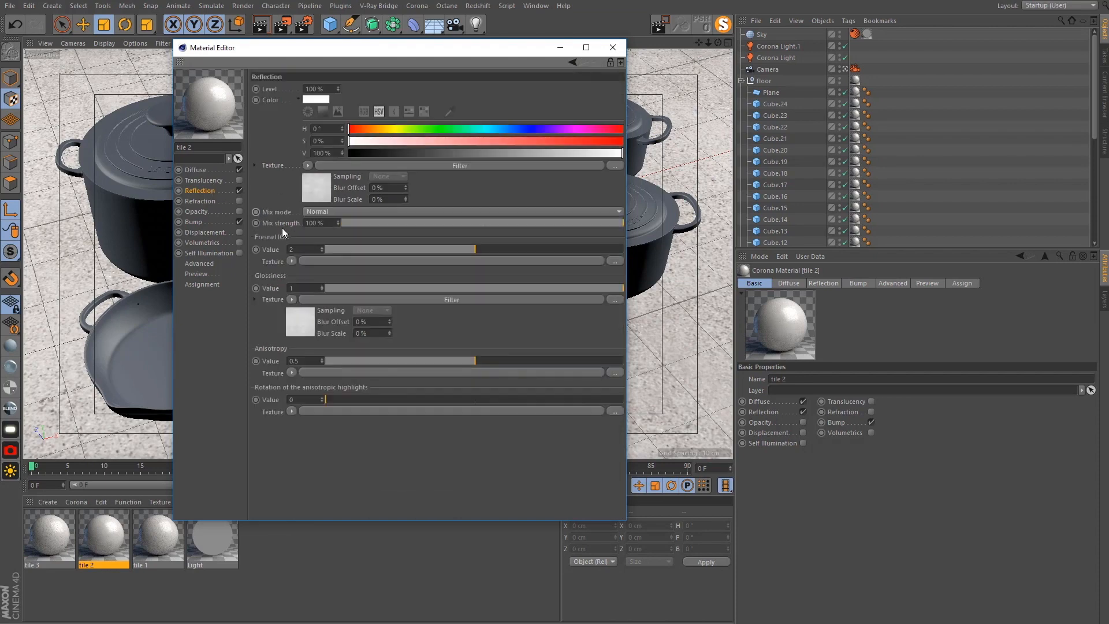
pyautogui.click(210, 172)
pyautogui.click(309, 180)
# Set the diffuse texture of the tile 3 material to vfy_stone_005.jpg
pyautogui.click(50, 537)
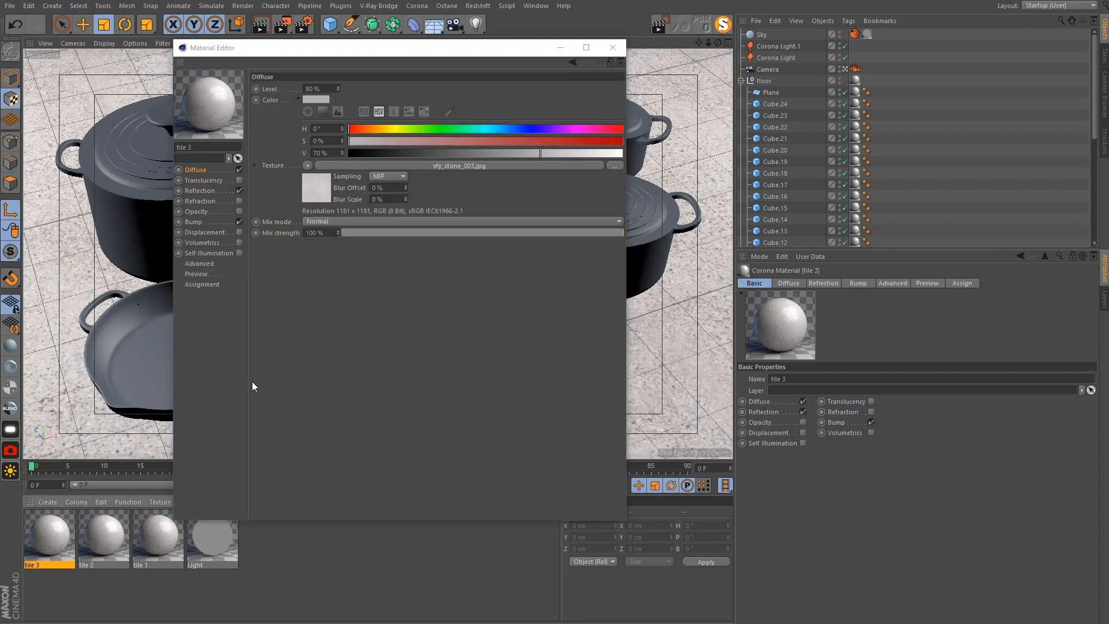
pyautogui.click(619, 165)
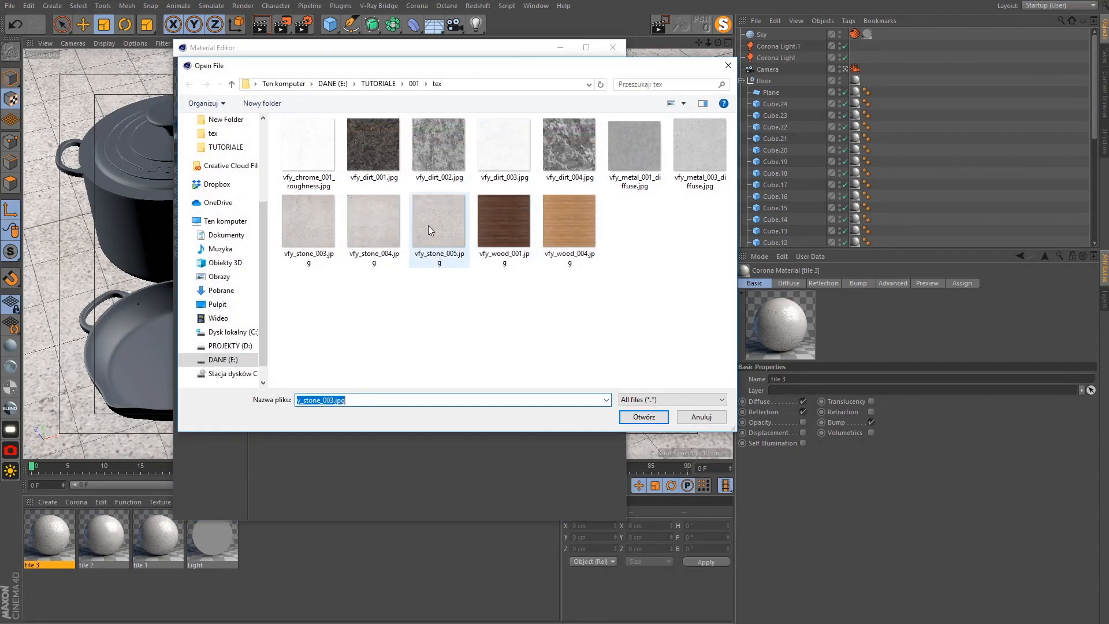
pyautogui.doubleClick(428, 225)
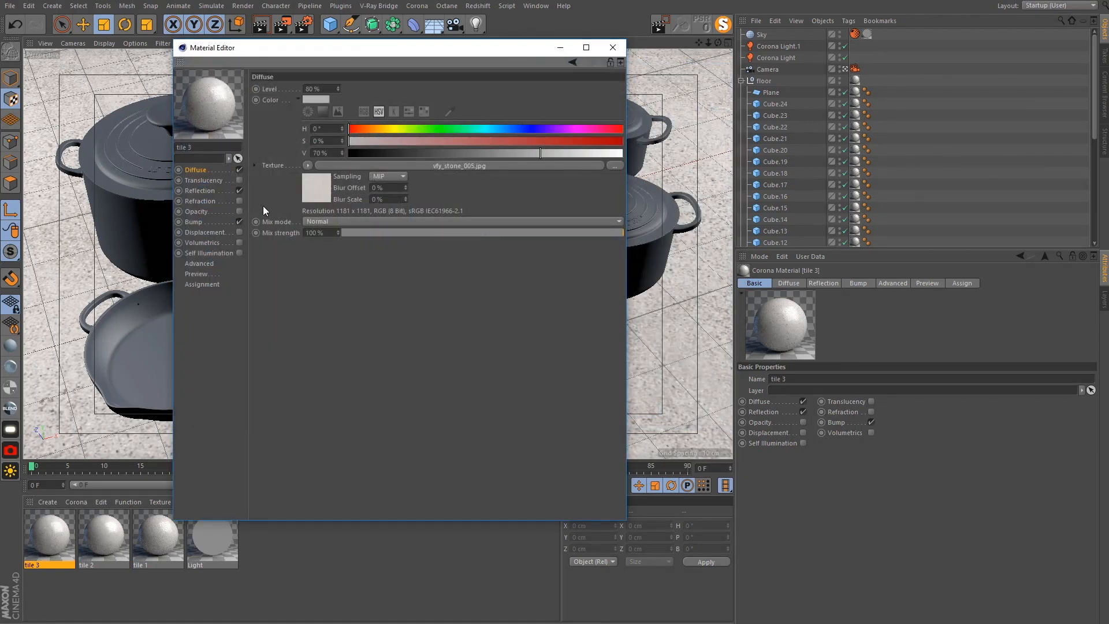
# Replace the image inside tile 3's reflection color Filter with vfy_stone_005.jpg
pyautogui.click(203, 191)
pyautogui.click(459, 166)
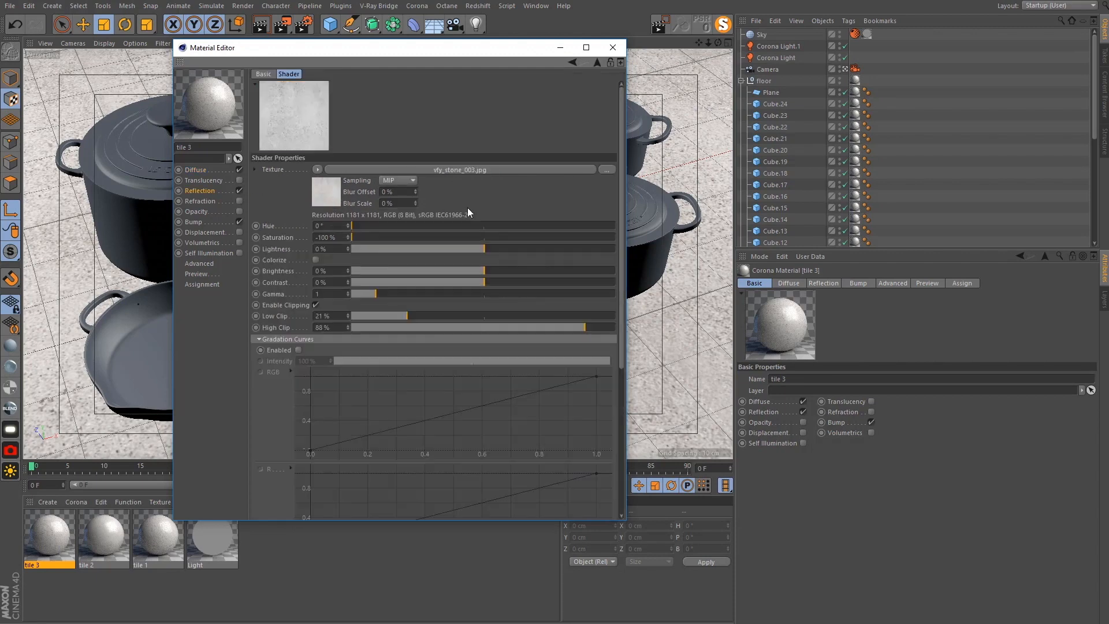
pyautogui.click(606, 169)
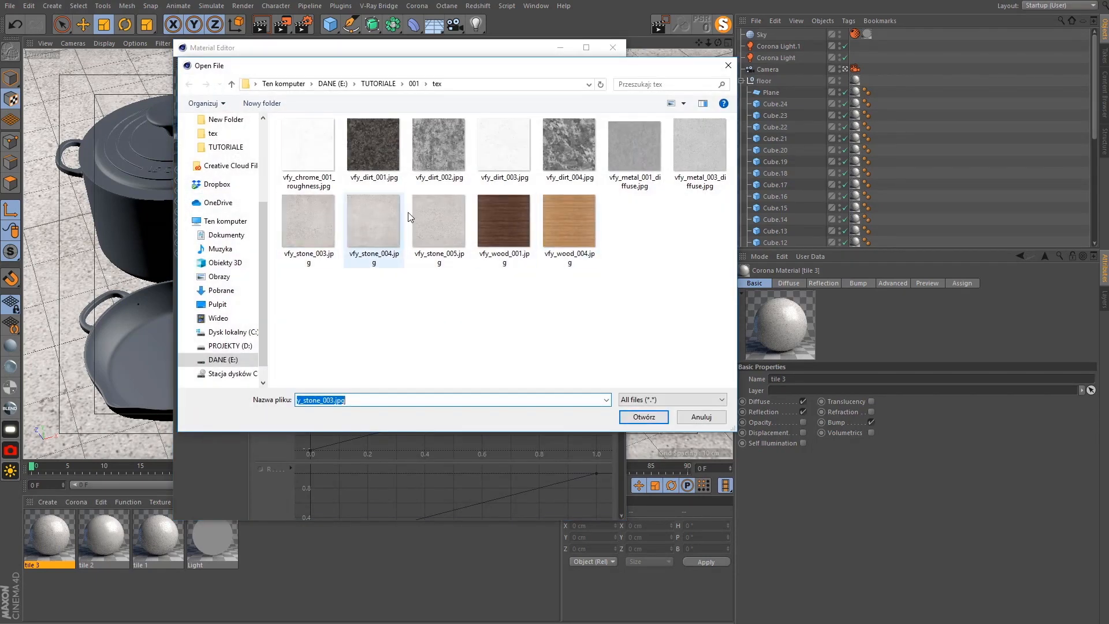
pyautogui.click(439, 222)
# Replace the image inside tile 3's glossiness Filter with vfy_stone_005.jpg
pyautogui.click(211, 191)
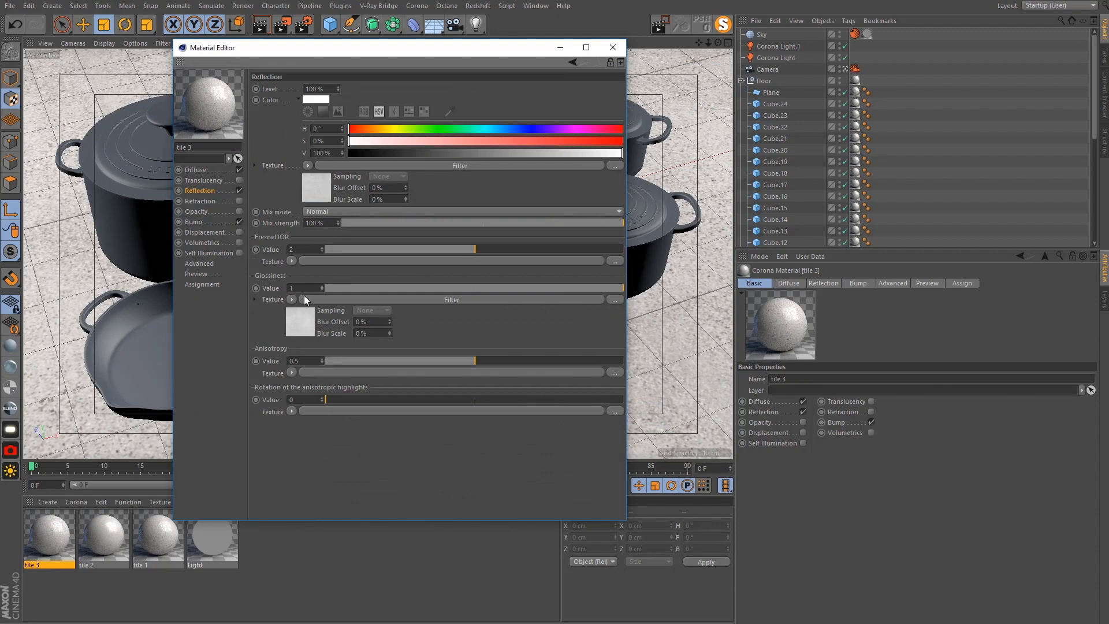
pyautogui.click(448, 299)
pyautogui.click(606, 169)
pyautogui.doubleClick(442, 233)
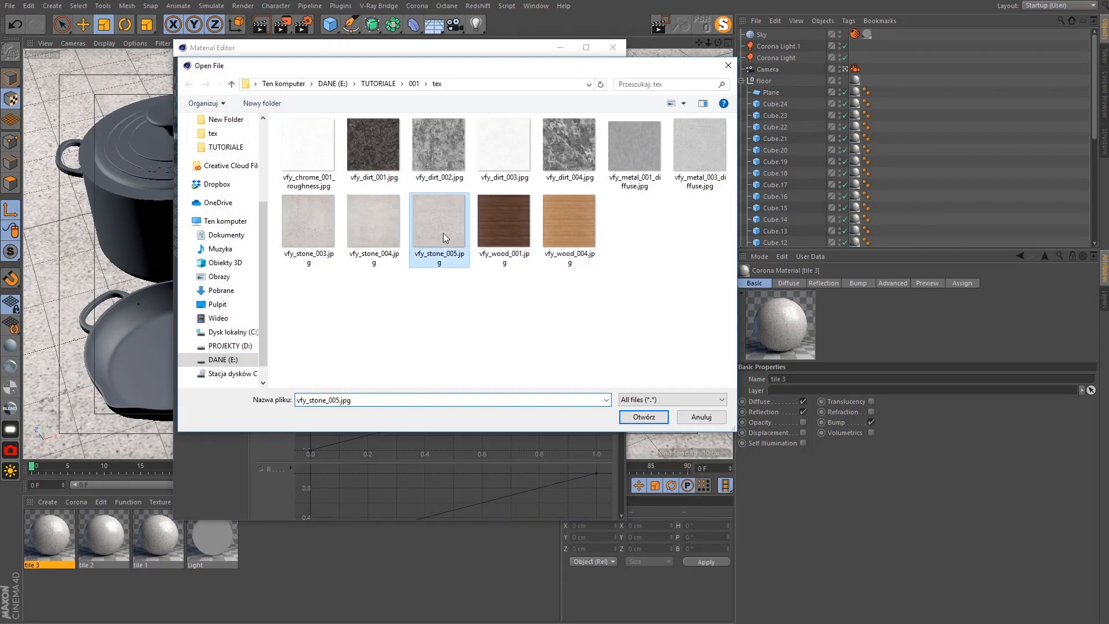
# Replace the image inside tile 3's bump Filter with vfy_stone_005.jpg
pyautogui.click(202, 230)
pyautogui.click(199, 222)
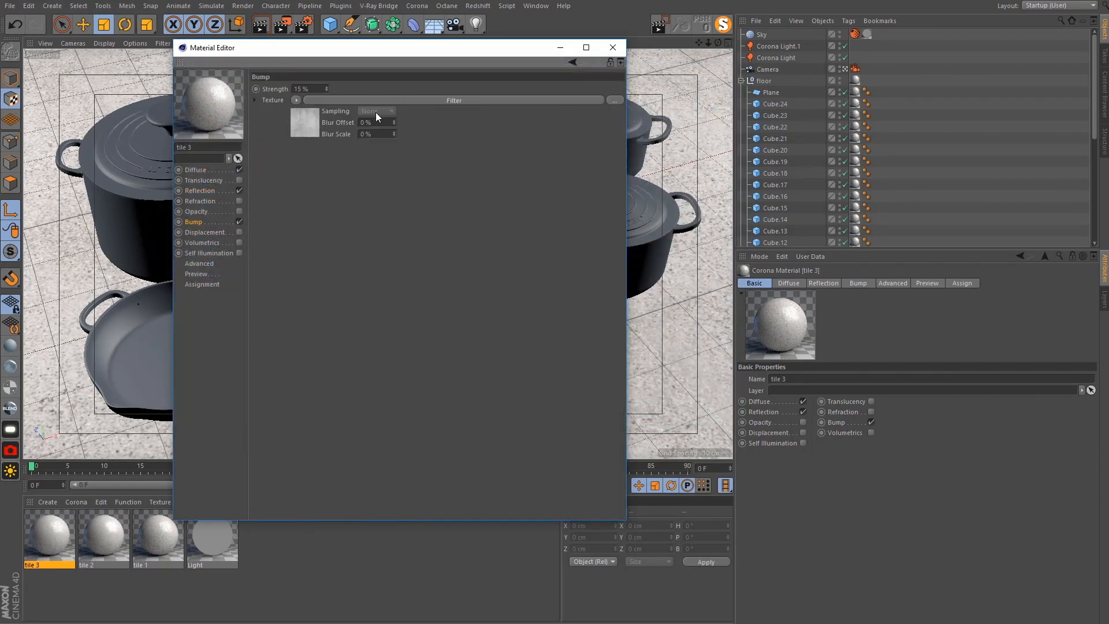
pyautogui.click(304, 115)
pyautogui.click(605, 169)
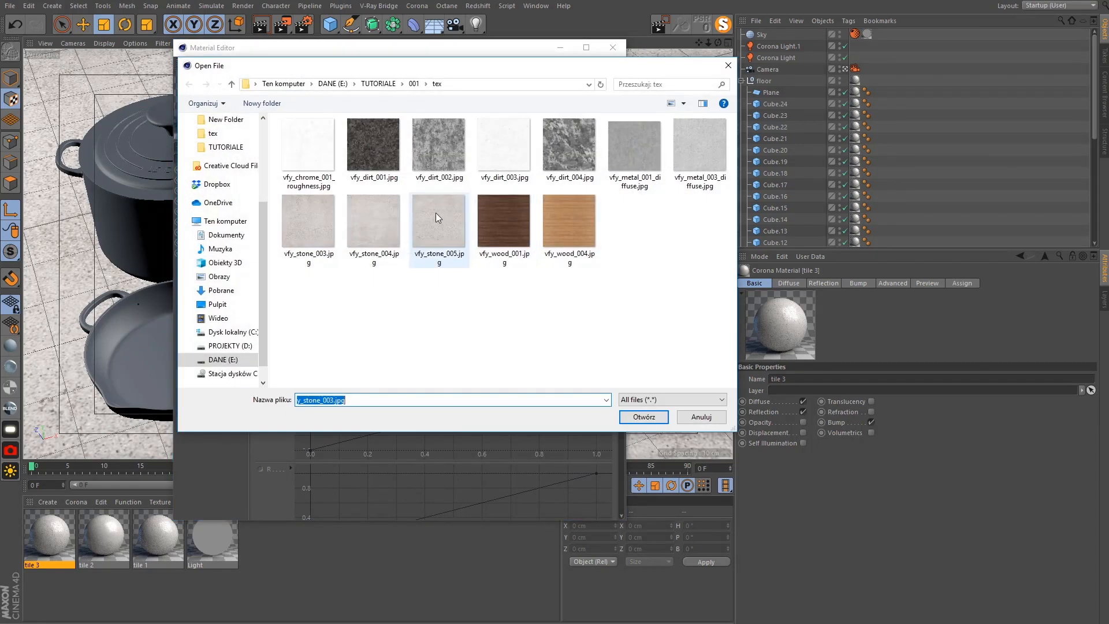
pyautogui.doubleClick(436, 222)
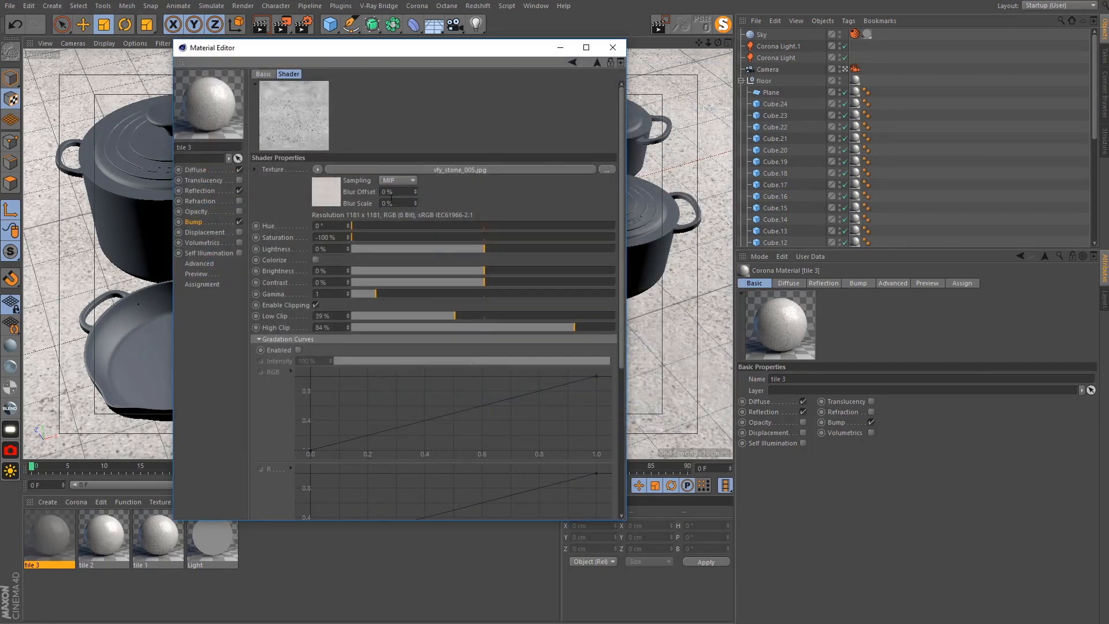
# Switch from texture to model mode with axis editing turned off, and minimize the material editor
pyautogui.click(14, 79)
pyautogui.click(6, 204)
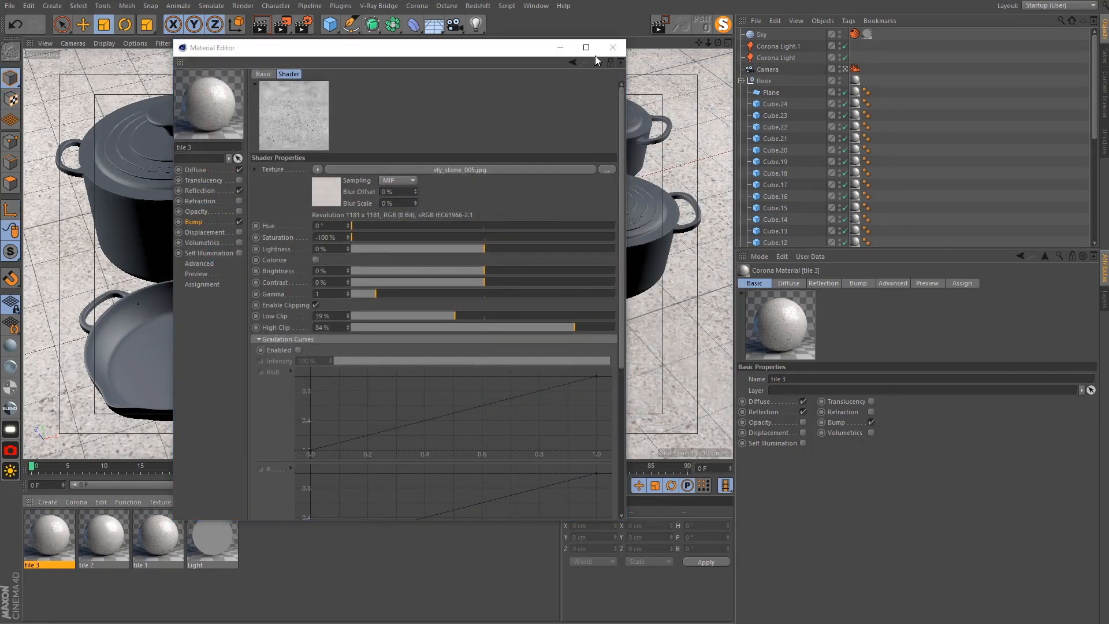
pyautogui.click(559, 57)
pyautogui.click(560, 48)
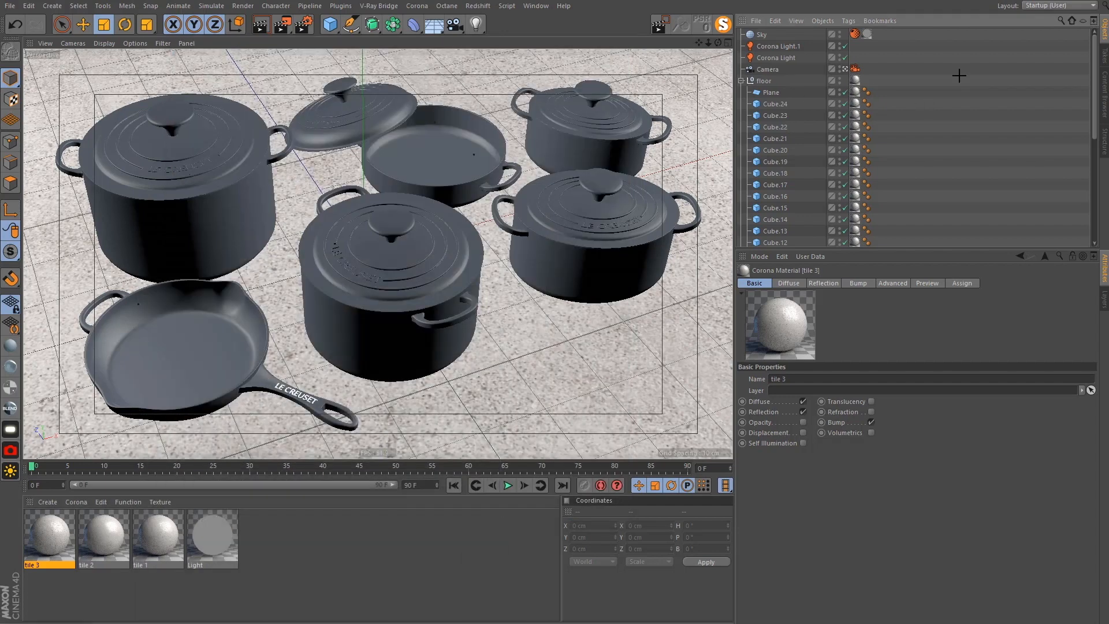
# Replace the material on floor tile Cube.1 with tile 2
pyautogui.click(508, 314)
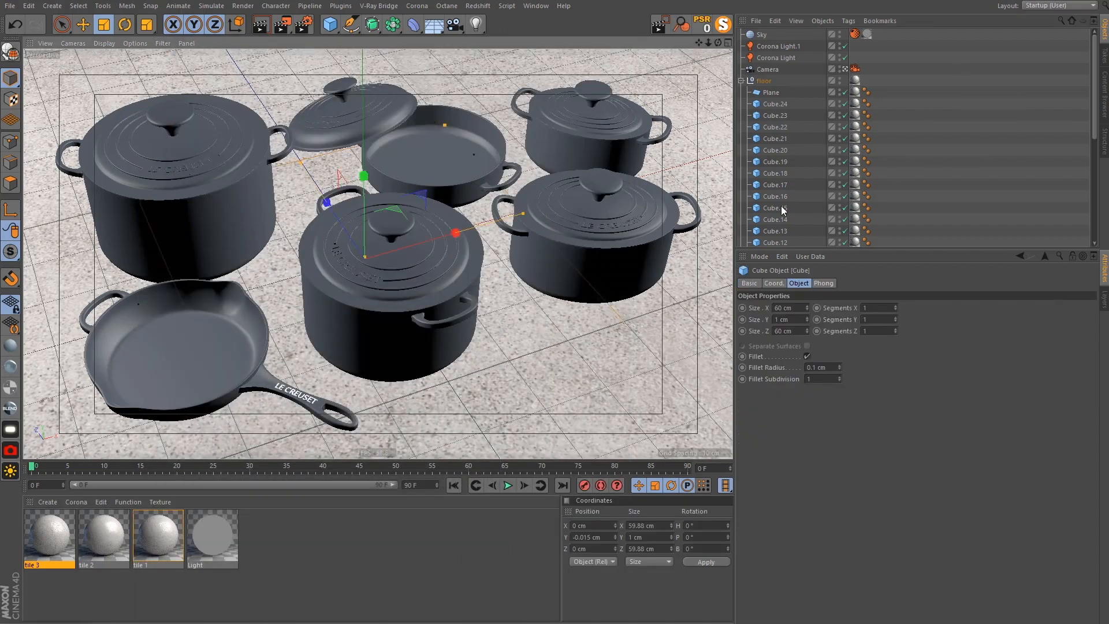
pyautogui.scroll(-3, 920, 94)
pyautogui.click(708, 241)
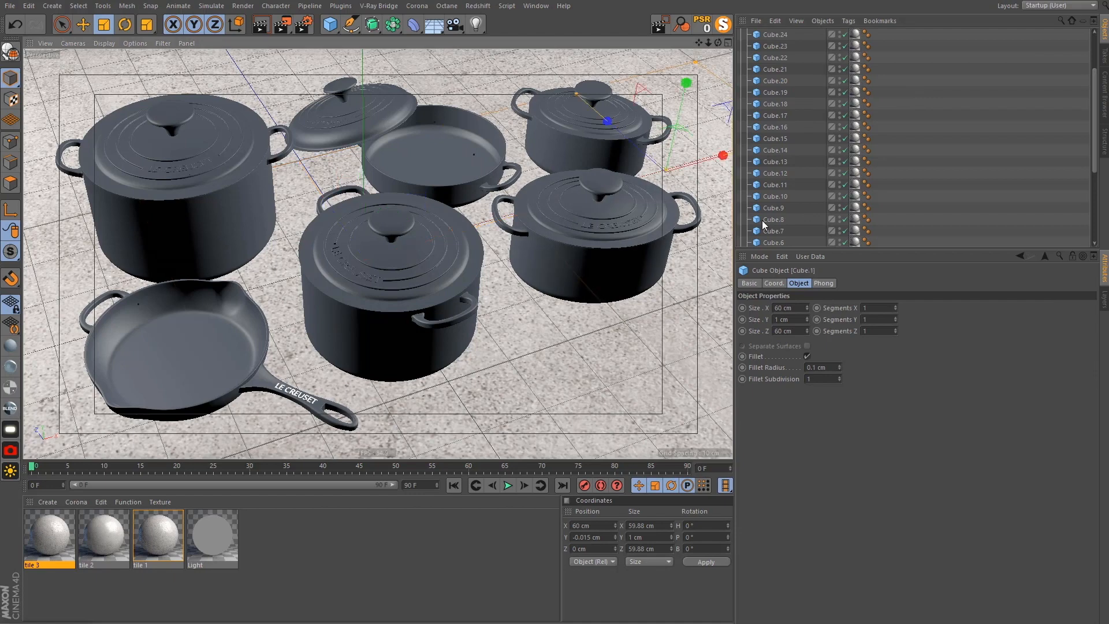
pyautogui.scroll(-3, 904, 152)
pyautogui.moveTo(125, 533); pyautogui.dragTo(856, 161)
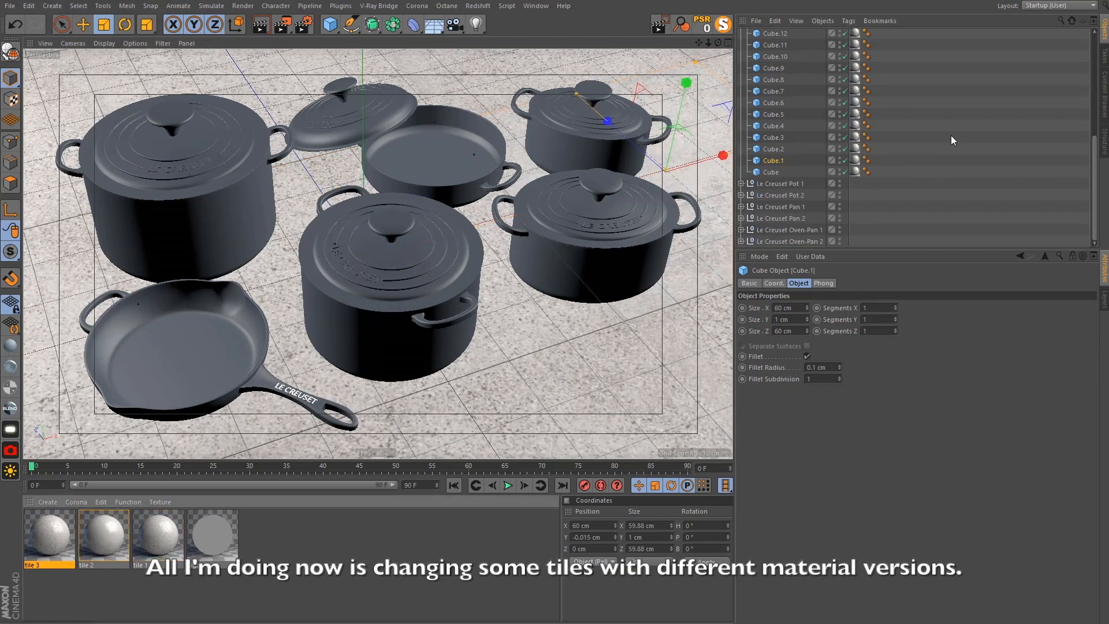
# Replace the material on floor tile Cube.2 with tile 3
pyautogui.click(76, 276)
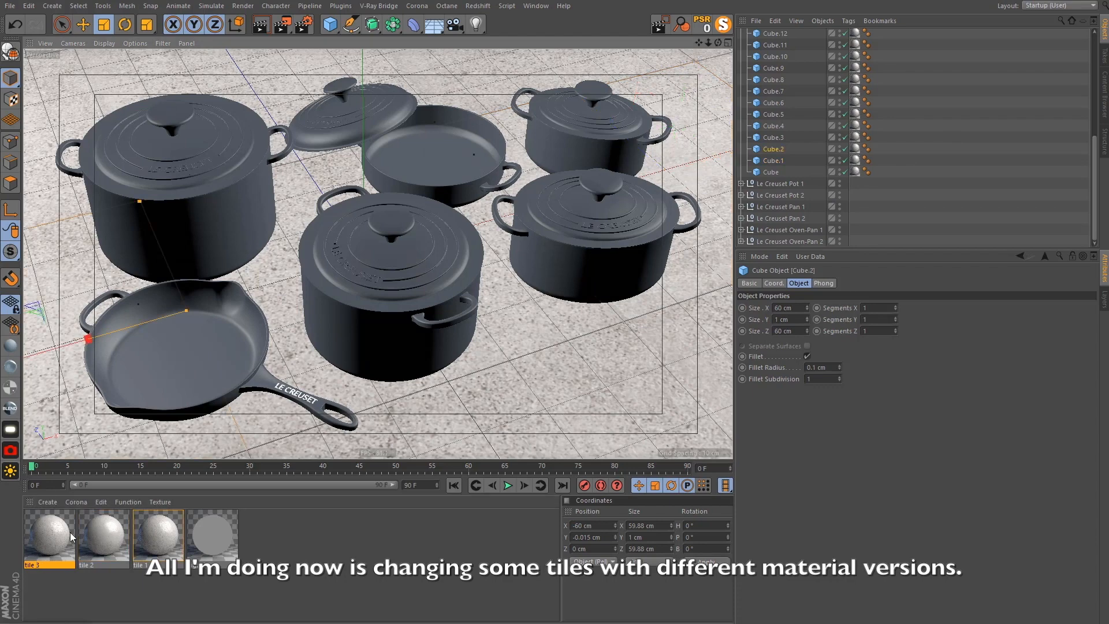
pyautogui.moveTo(55, 535); pyautogui.dragTo(855, 149)
pyautogui.click(862, 199)
# Switch the viewport display to Gouraud shading with wireframe lines
pyautogui.click(376, 173)
pyautogui.press('n')
pyautogui.press('b')
# Swap the material on the back floor tiles Cube.10 and Cube.12 for another stone variant
pyautogui.click(256, 76)
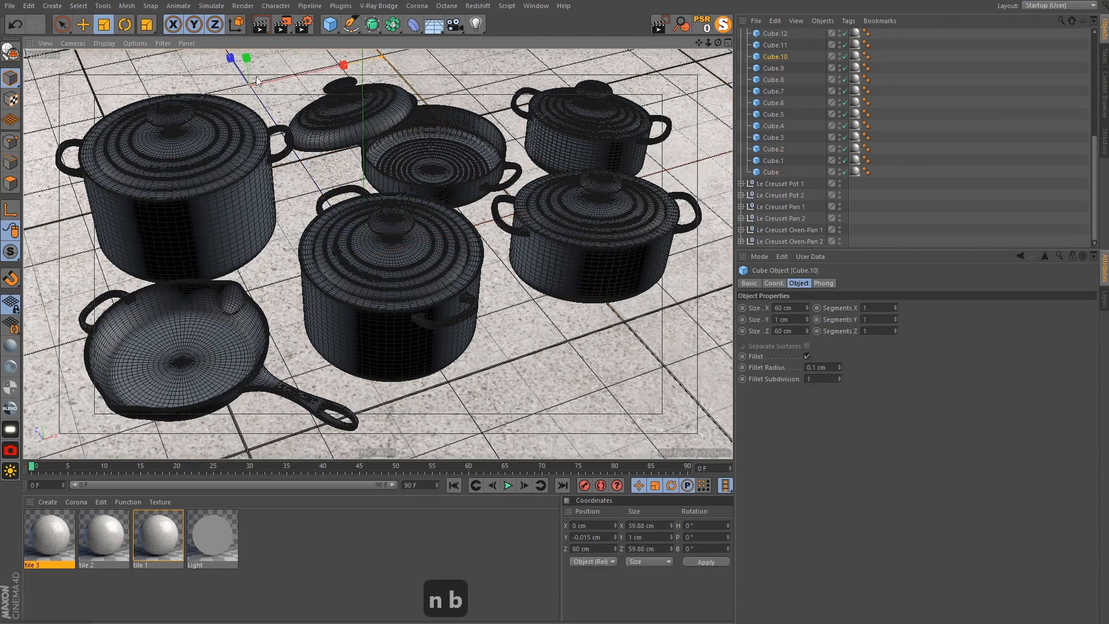
pyautogui.moveTo(857, 56); pyautogui.dragTo(857, 56)
pyautogui.click(503, 78)
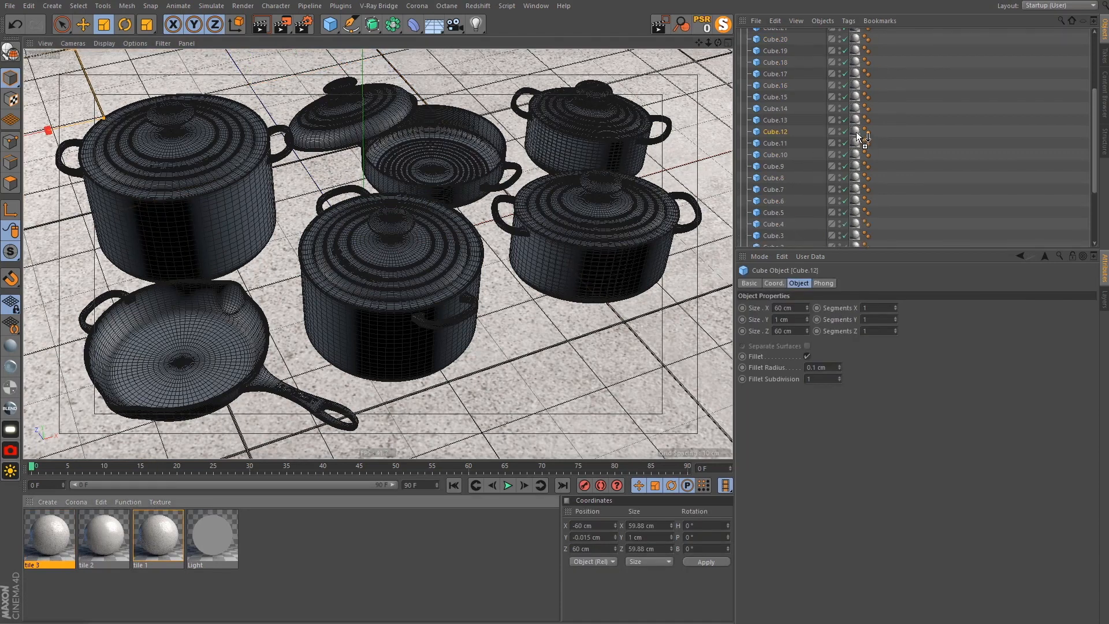
# Apply tile 3 to further individual floor tiles to vary the pattern, and collapse the floor group
pyautogui.click(508, 399)
pyautogui.moveTo(51, 549); pyautogui.dragTo(855, 185)
pyautogui.click(720, 329)
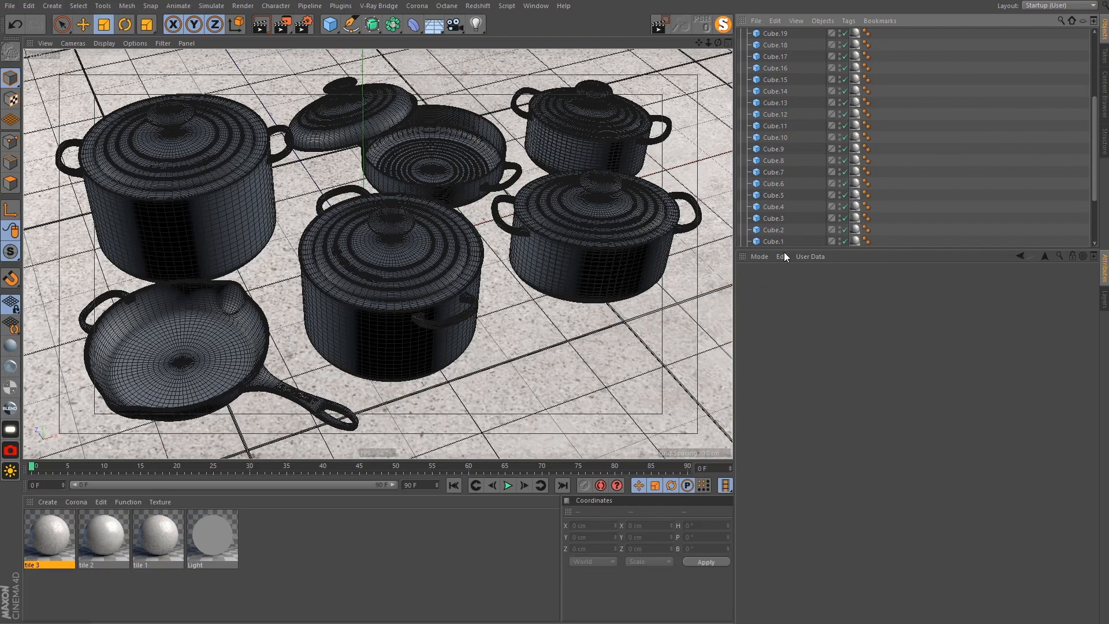
pyautogui.click(726, 62)
pyautogui.moveTo(36, 559); pyautogui.dragTo(856, 219)
pyautogui.scroll(4, 808, 156)
pyautogui.click(741, 81)
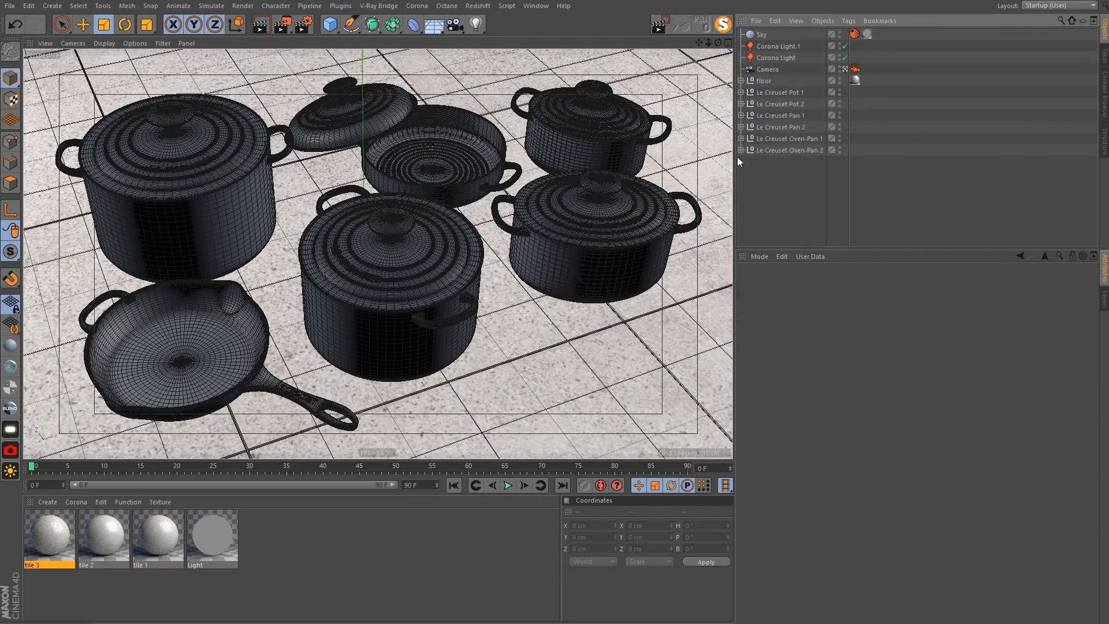
# Start Corona interactive rendering and set the tone-mapping exposure to -0.5 EV
pyautogui.click(416, 6)
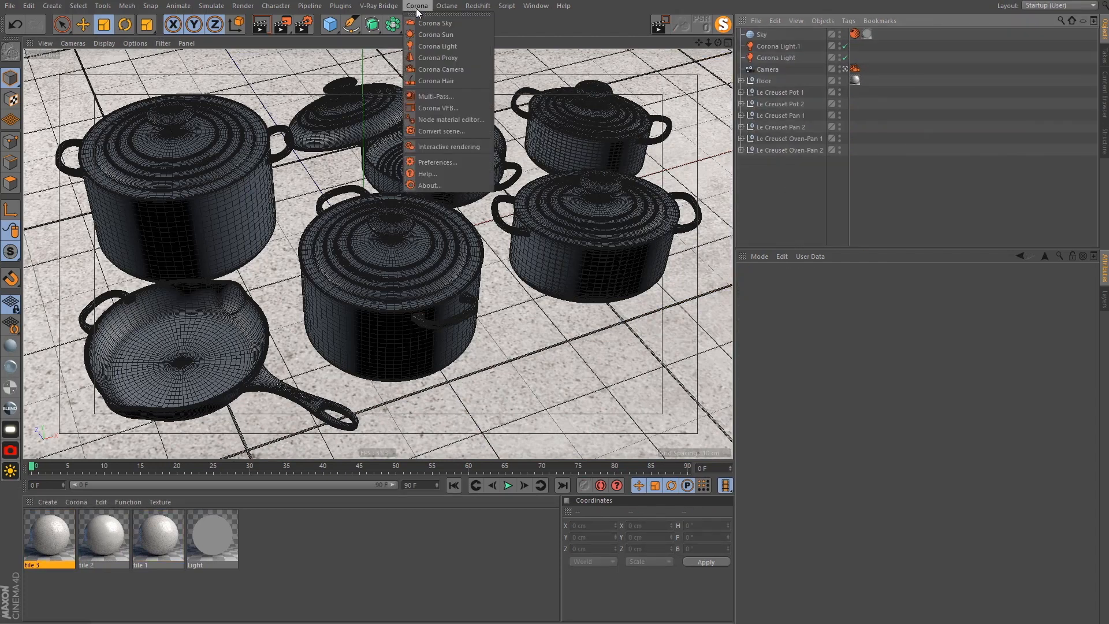
pyautogui.click(473, 148)
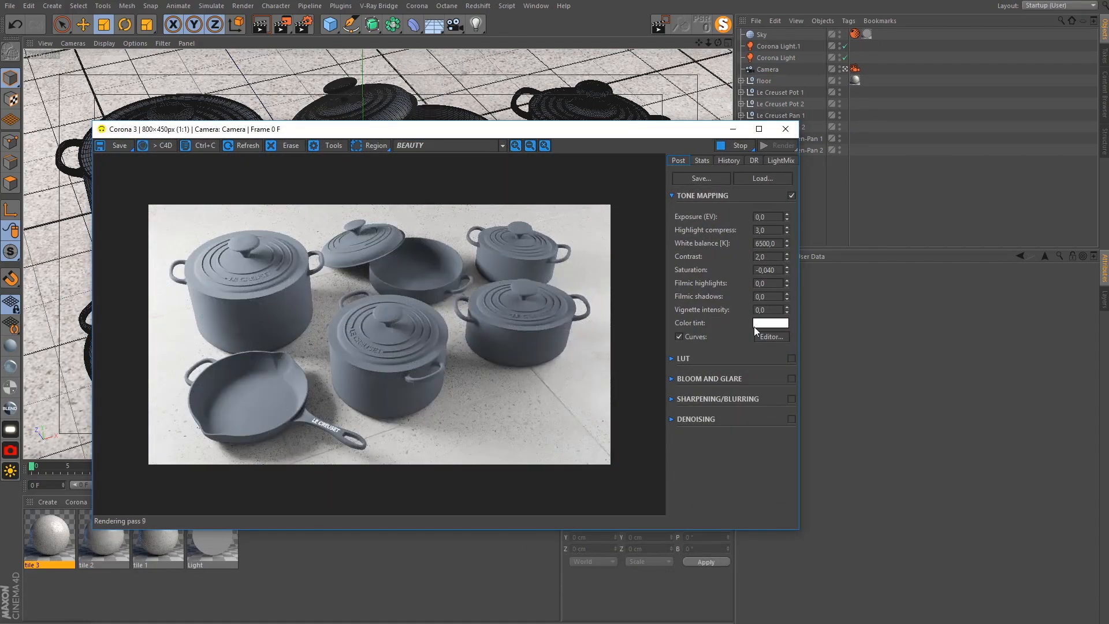
pyautogui.click(688, 217)
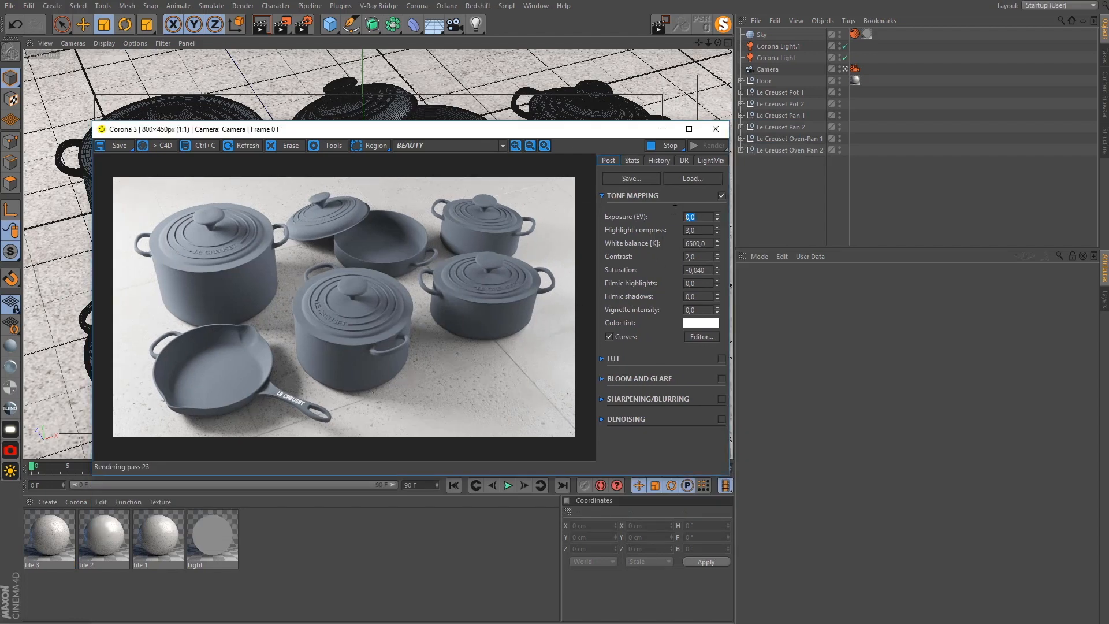
pyautogui.write('-.5')
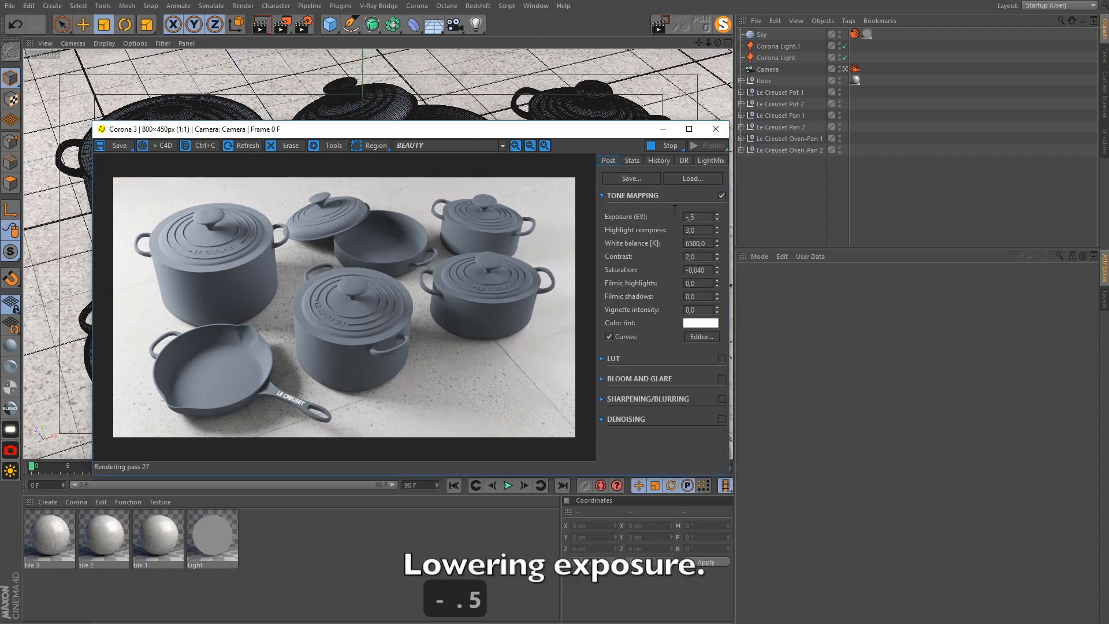
pyautogui.press('Return')
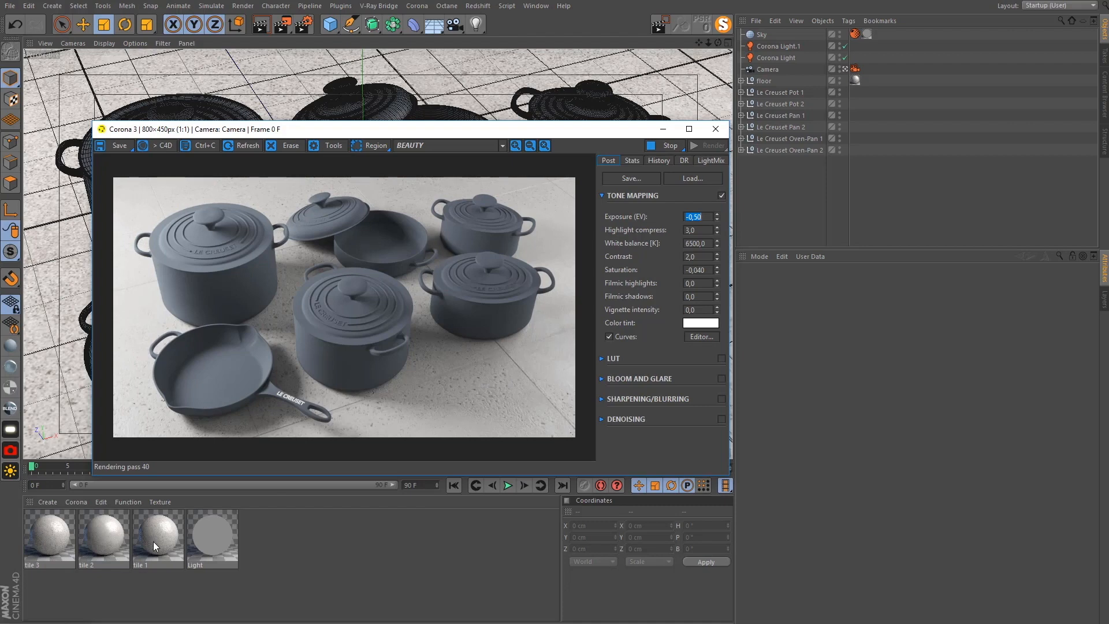
# Create a new Corona material for the grout with a dark grey diffuse color at 30% value
pyautogui.click(55, 501)
pyautogui.click(97, 517)
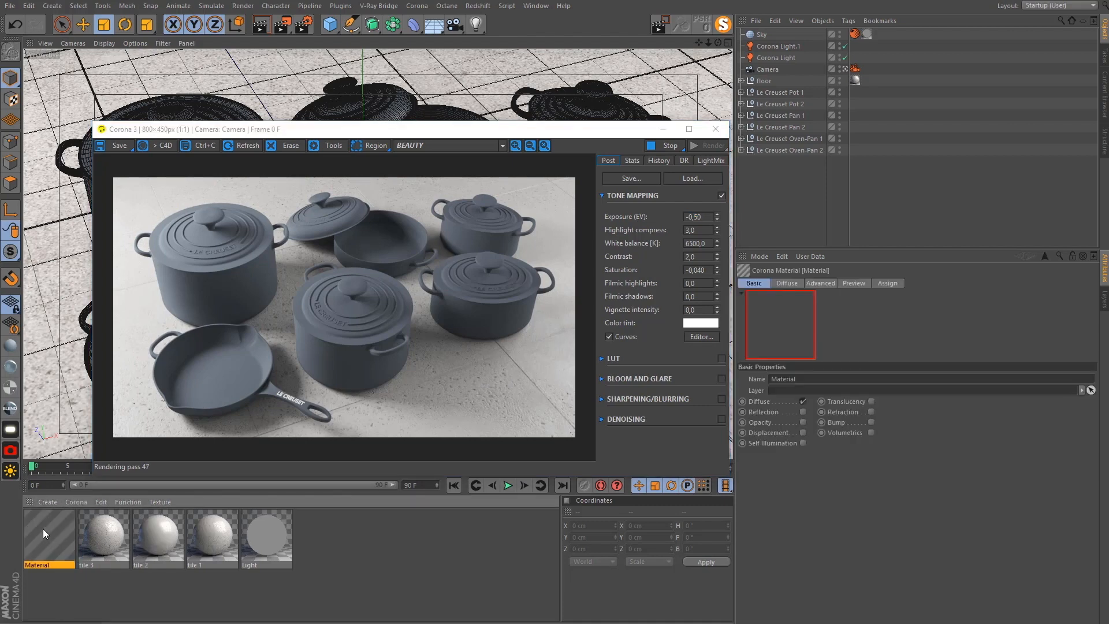
pyautogui.doubleClick(42, 528)
pyautogui.click(185, 169)
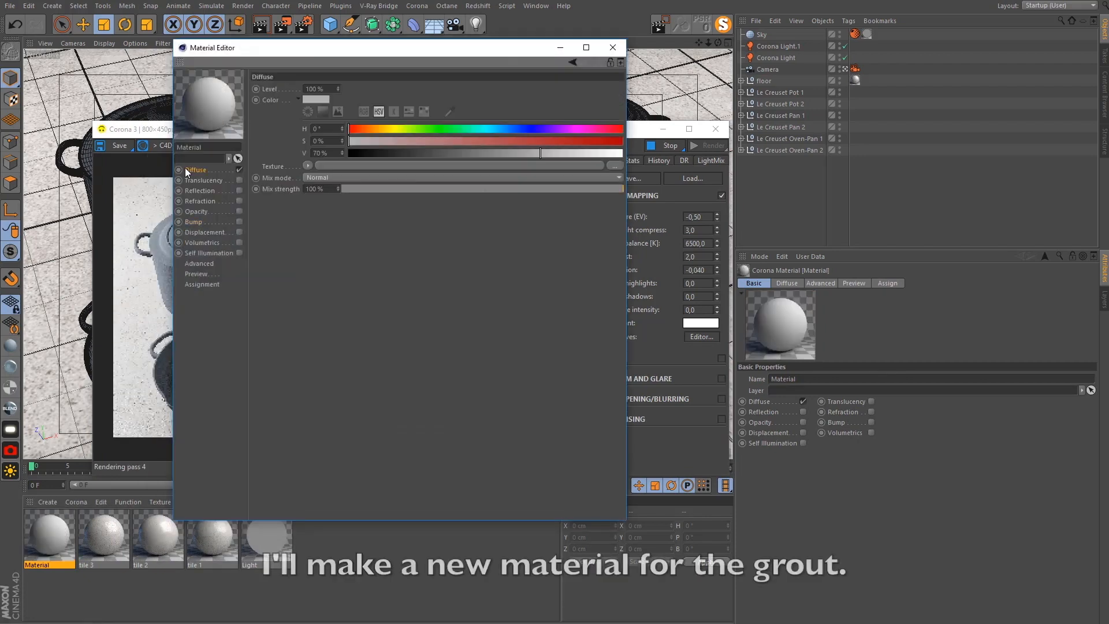
pyautogui.click(316, 99)
pyautogui.moveTo(306, 120)
pyautogui.mouseDown()
pyautogui.moveTo(324, 121)
pyautogui.moveTo(313, 121)
pyautogui.mouseUp()
pyautogui.click(297, 140)
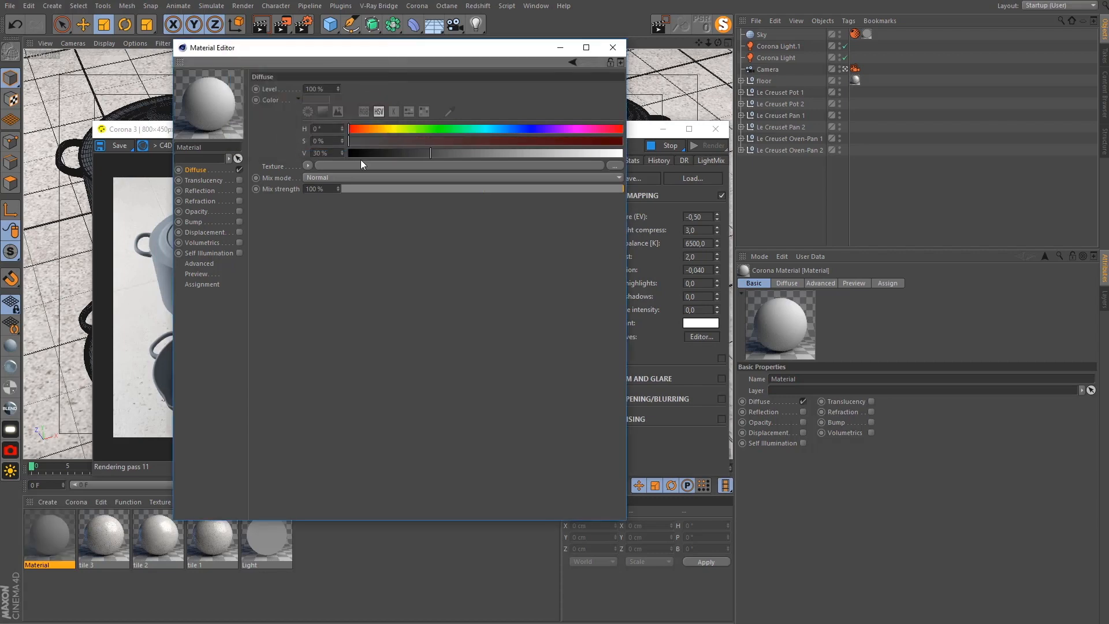
pyautogui.click(613, 47)
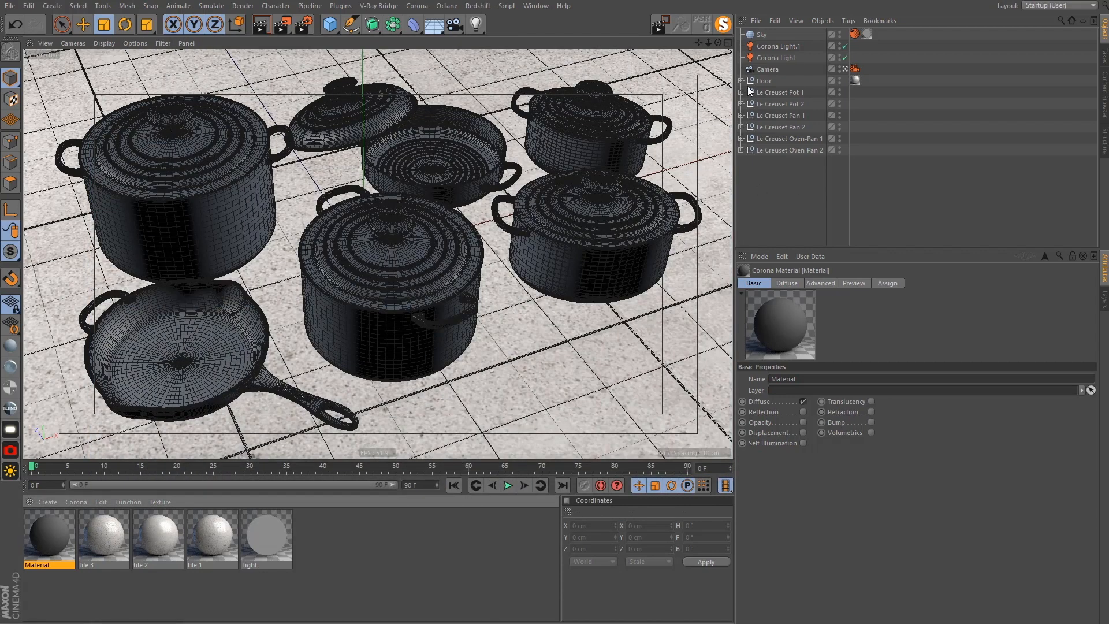
# Apply the dark grey grout material to the Plane in the floor group and collapse the group
pyautogui.click(741, 81)
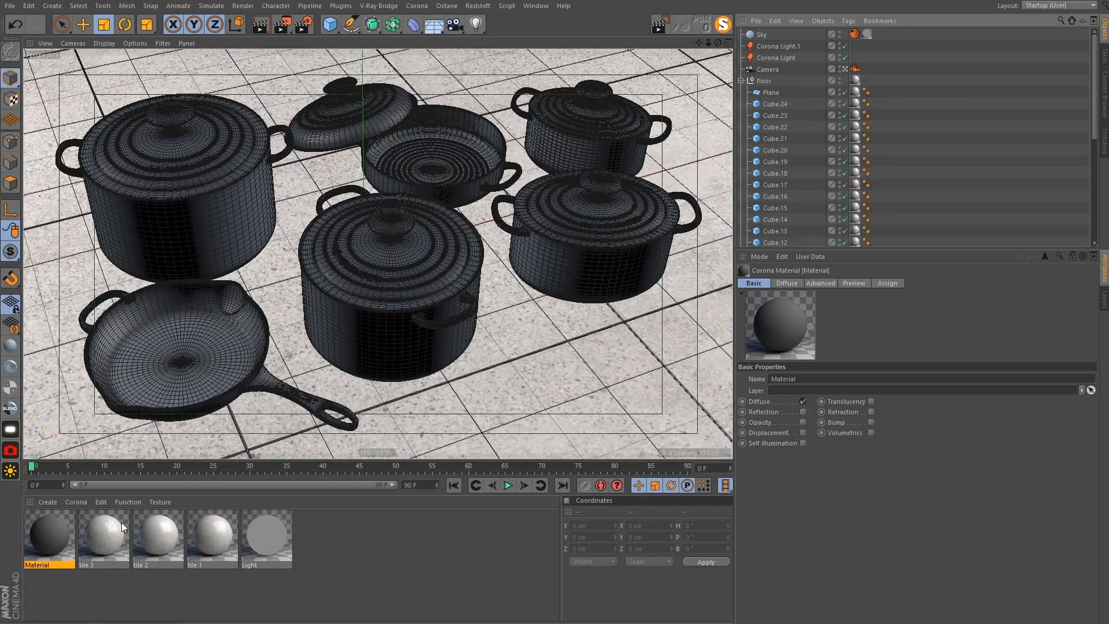
pyautogui.moveTo(55, 534); pyautogui.dragTo(859, 92)
pyautogui.click(741, 81)
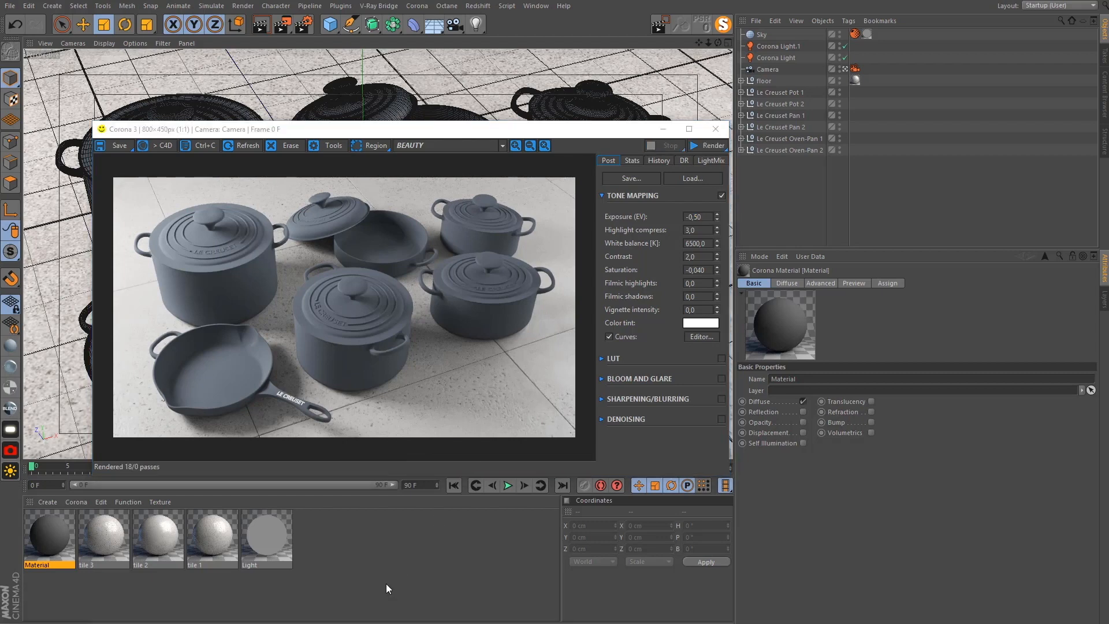
# Create another Corona material and name it chrome
pyautogui.click(273, 565)
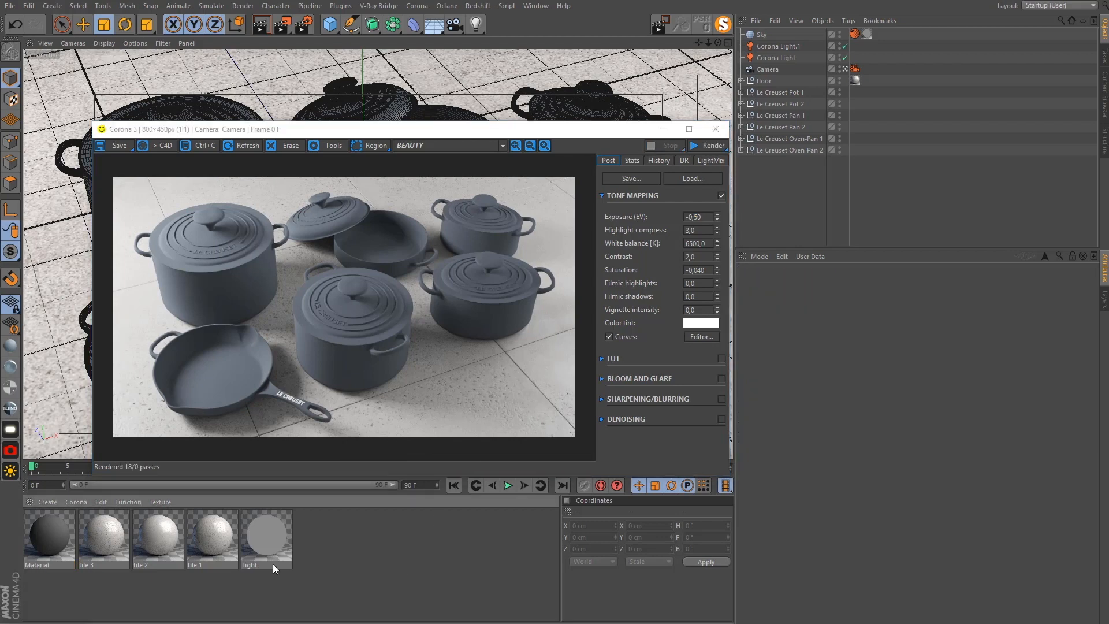
pyautogui.click(78, 500)
pyautogui.click(85, 521)
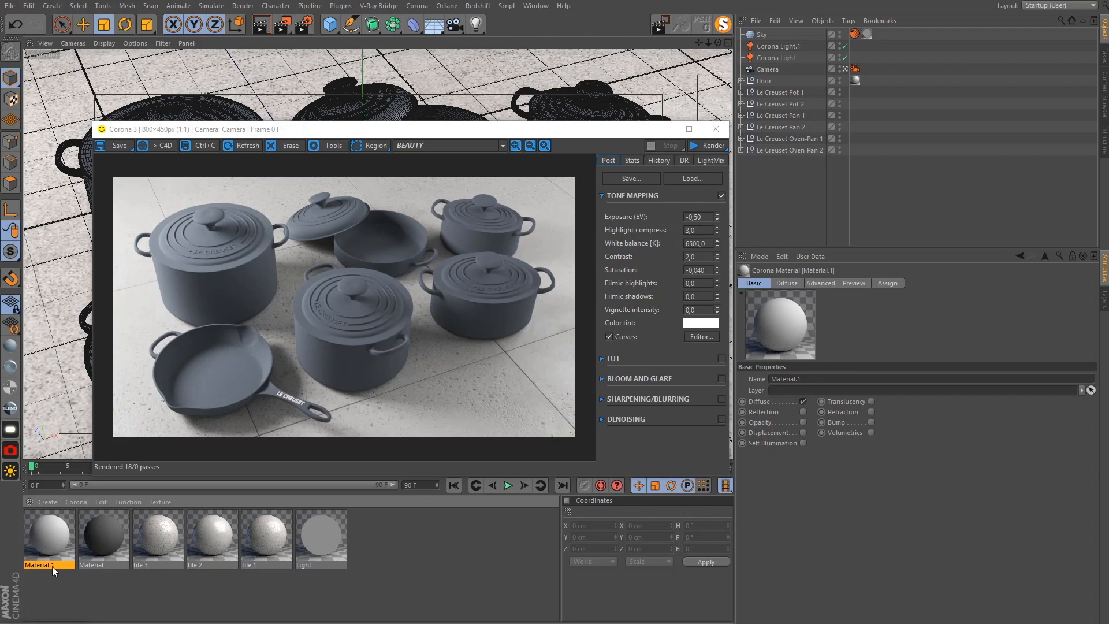
pyautogui.doubleClick(47, 565)
pyautogui.write('chrome')
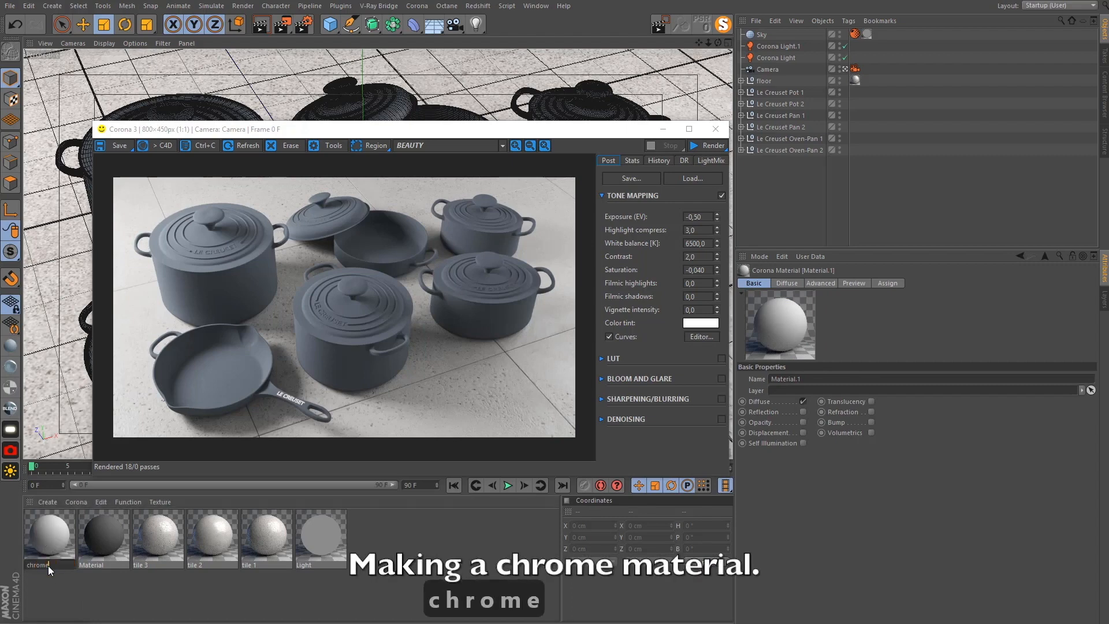
pyautogui.press('Return')
# Add a Fresnel texture to the chrome material's diffuse channel with a mix strength of 20%
pyautogui.doubleClick(58, 535)
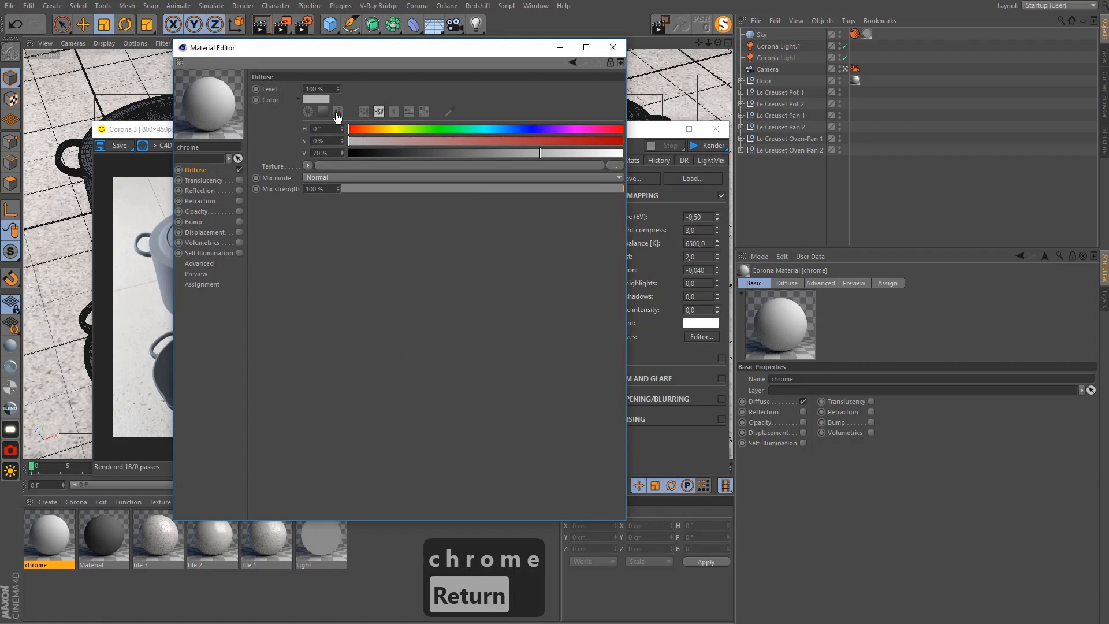
pyautogui.click(307, 166)
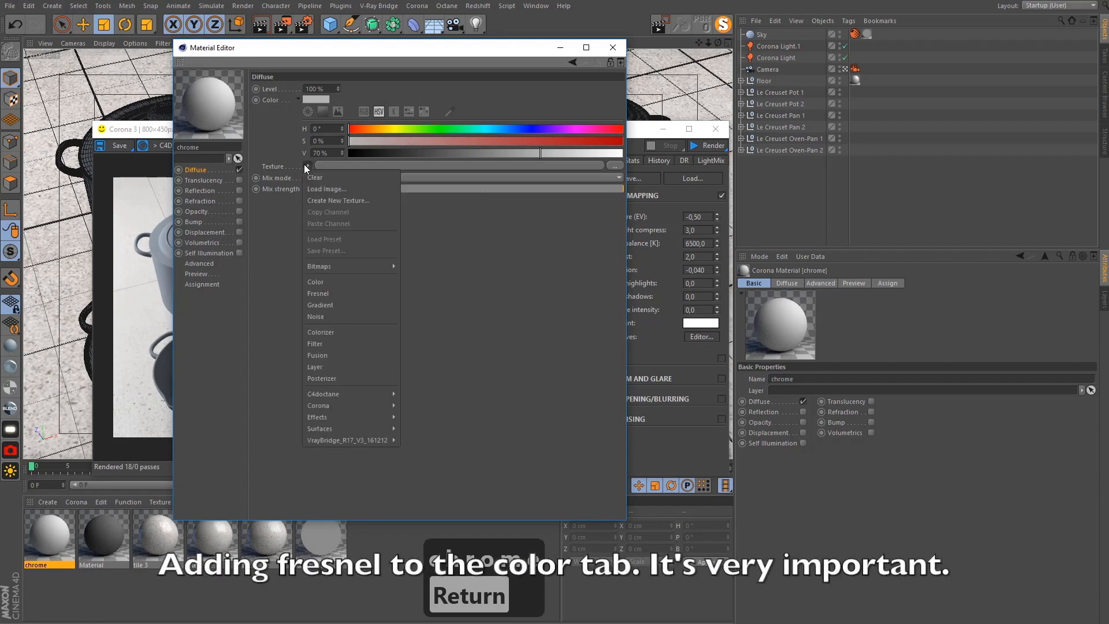
pyautogui.click(330, 290)
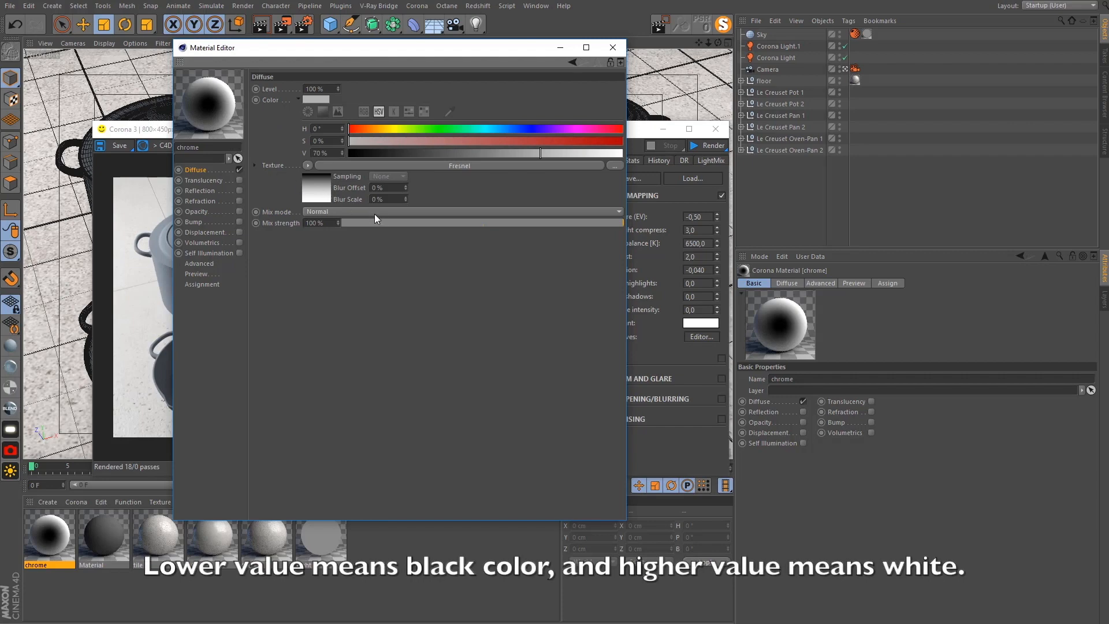
pyautogui.click(389, 224)
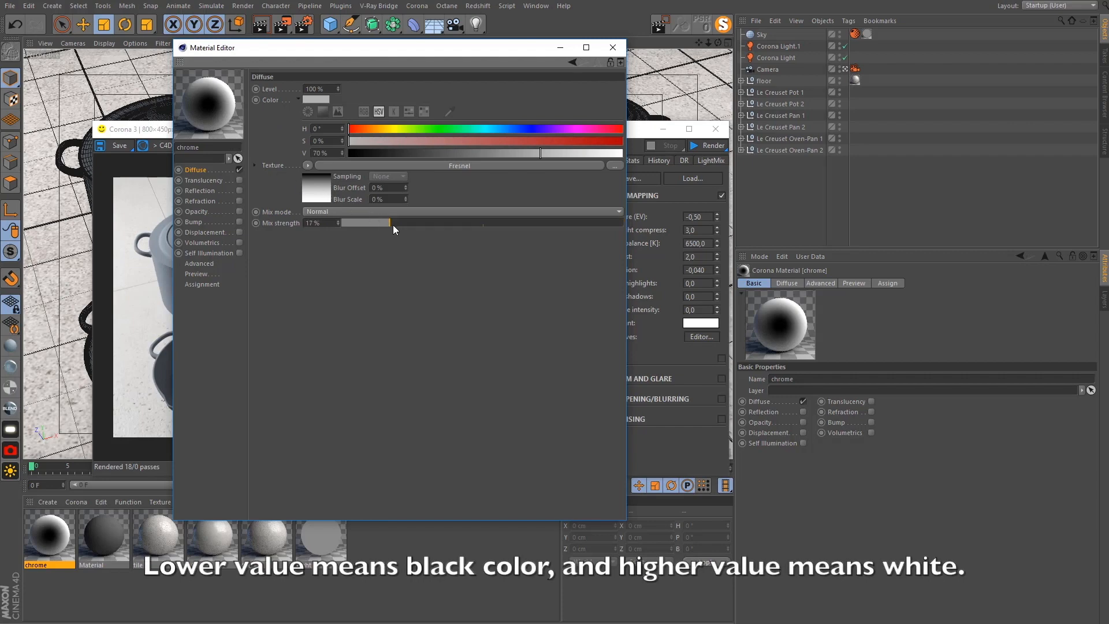
pyautogui.moveTo(394, 226); pyautogui.dragTo(398, 224)
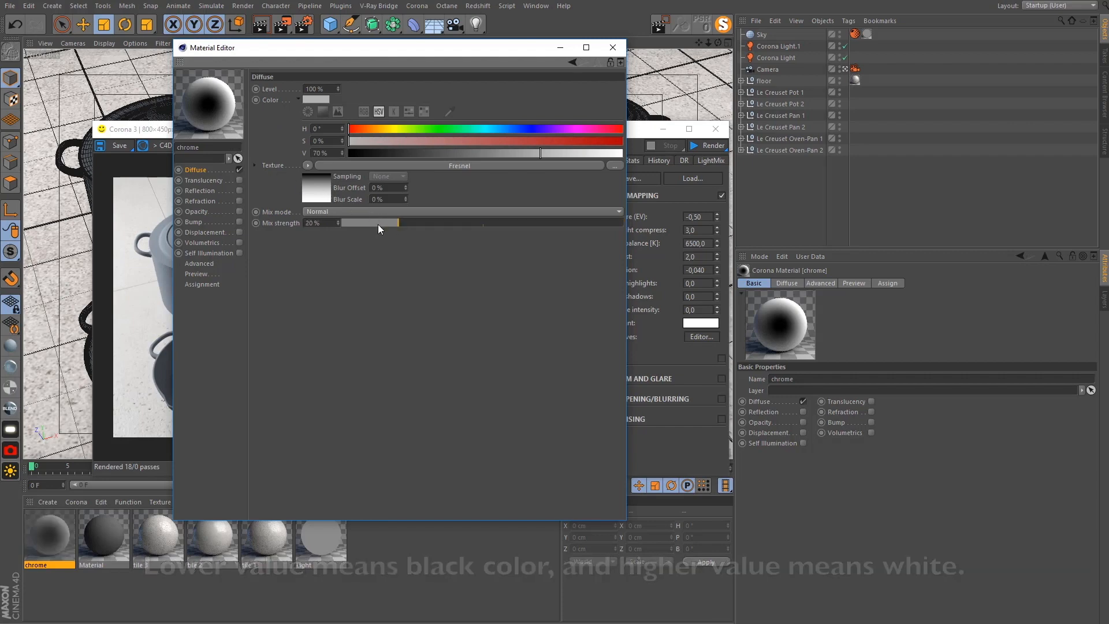
# Darken the chrome material's diffuse color to a value of 12%
pyautogui.click(316, 100)
pyautogui.moveTo(313, 123); pyautogui.dragTo(300, 123)
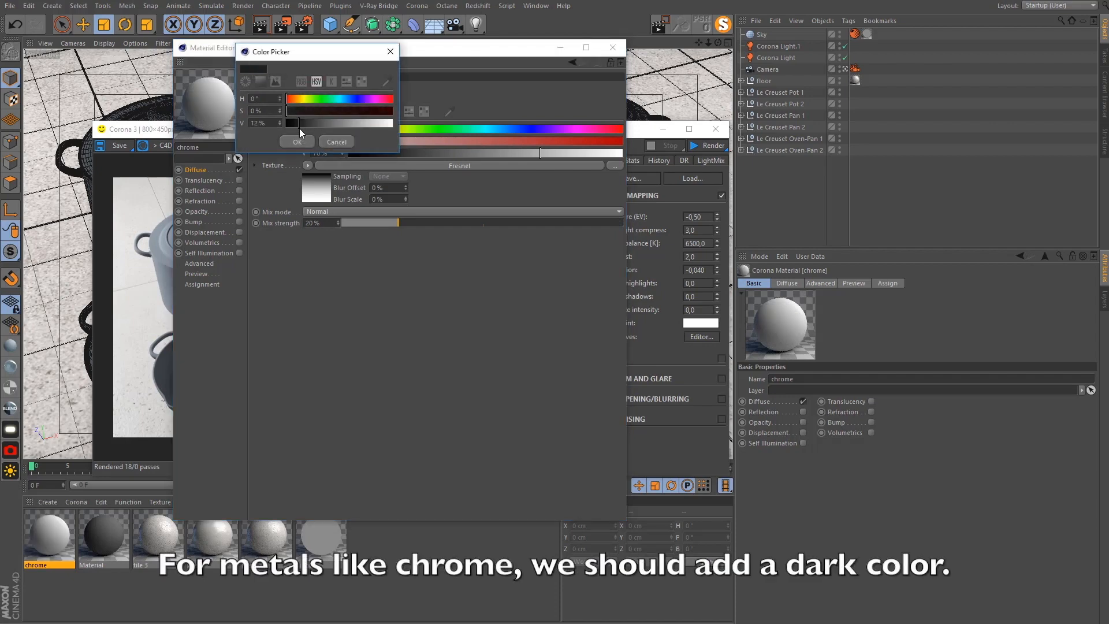
pyautogui.click(303, 142)
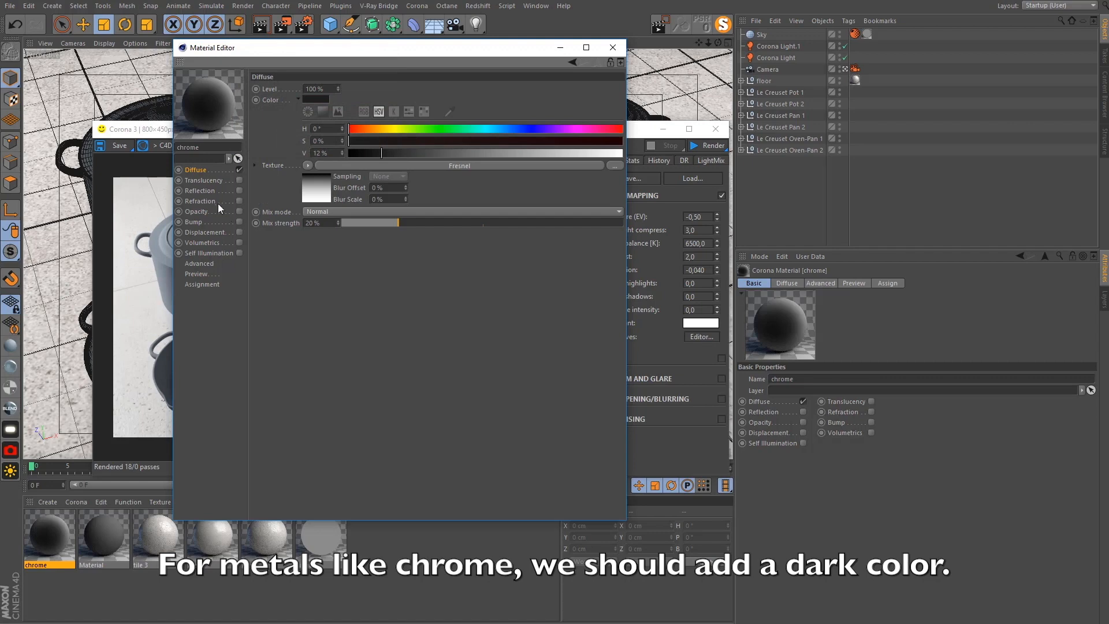
# Enable reflection on the chrome material and set its Fresnel IOR to 15
pyautogui.click(239, 191)
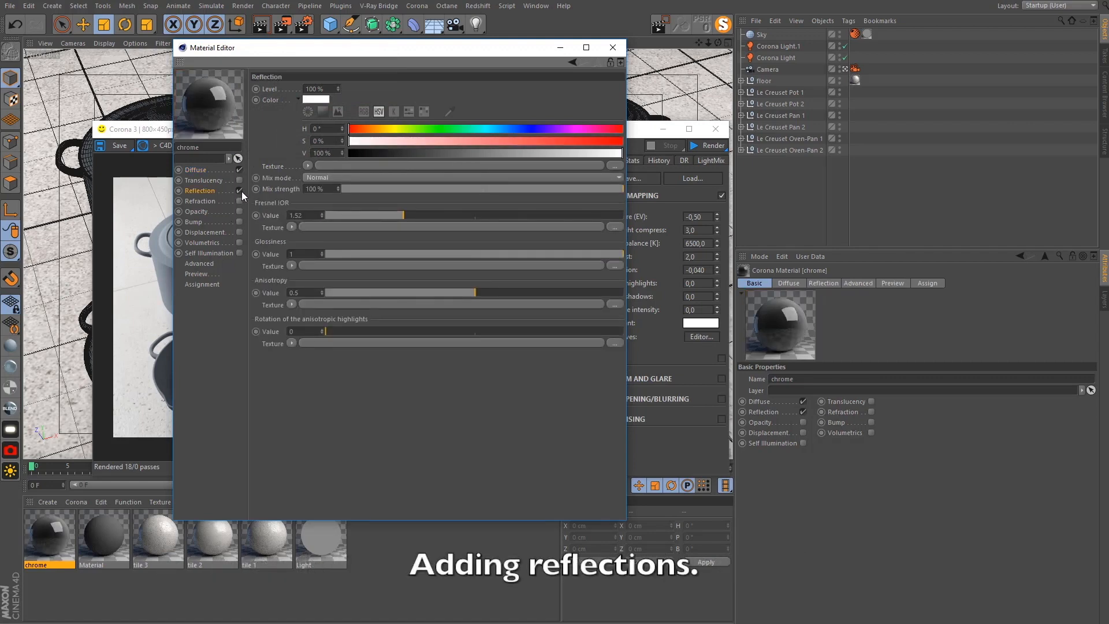
pyautogui.moveTo(307, 217); pyautogui.dragTo(277, 216)
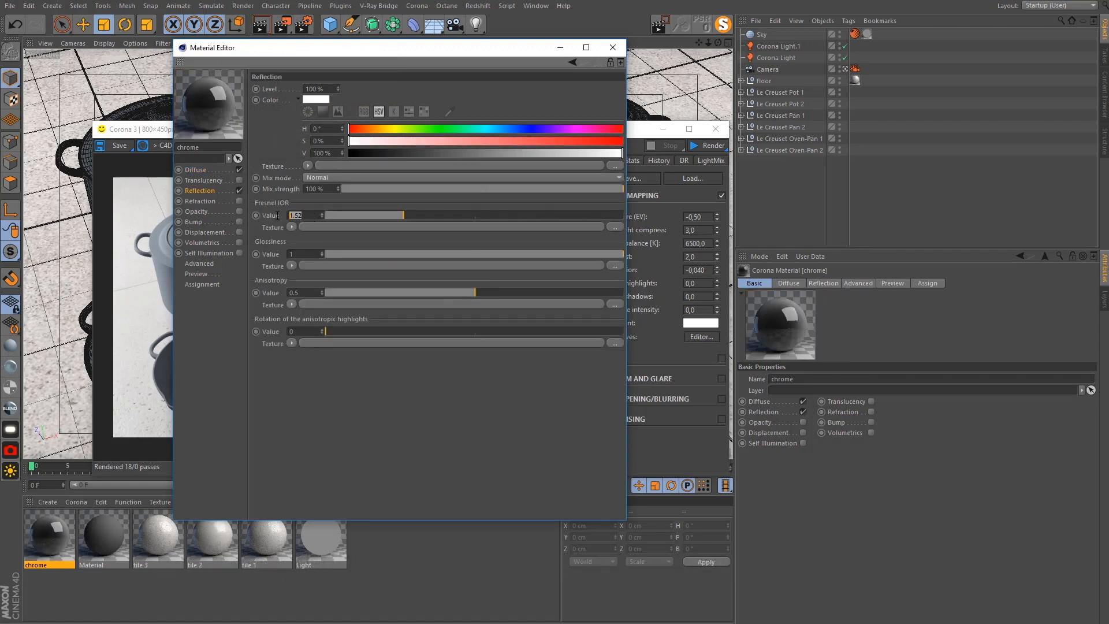
pyautogui.write('15')
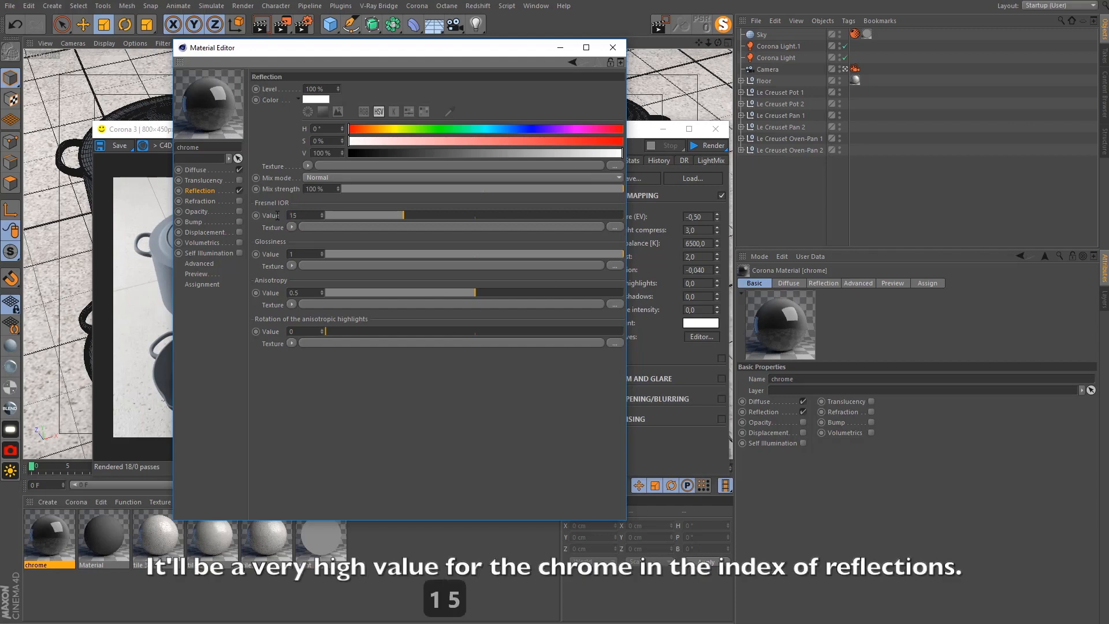
pyautogui.press('Return')
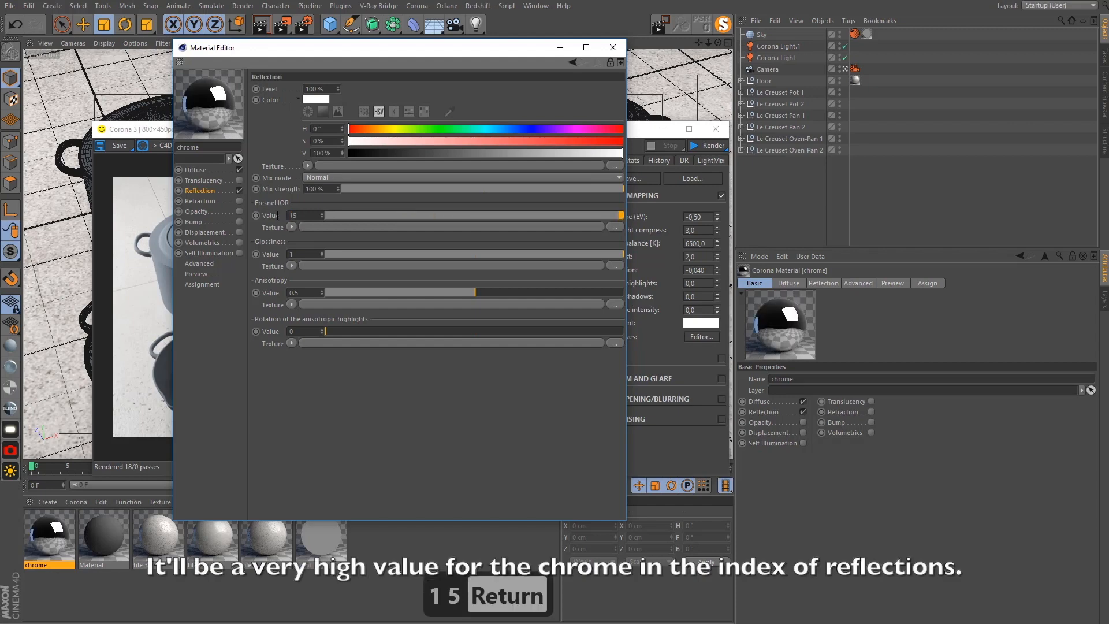
# Lower the chrome material's reflection glossiness to 0.87
pyautogui.click(589, 254)
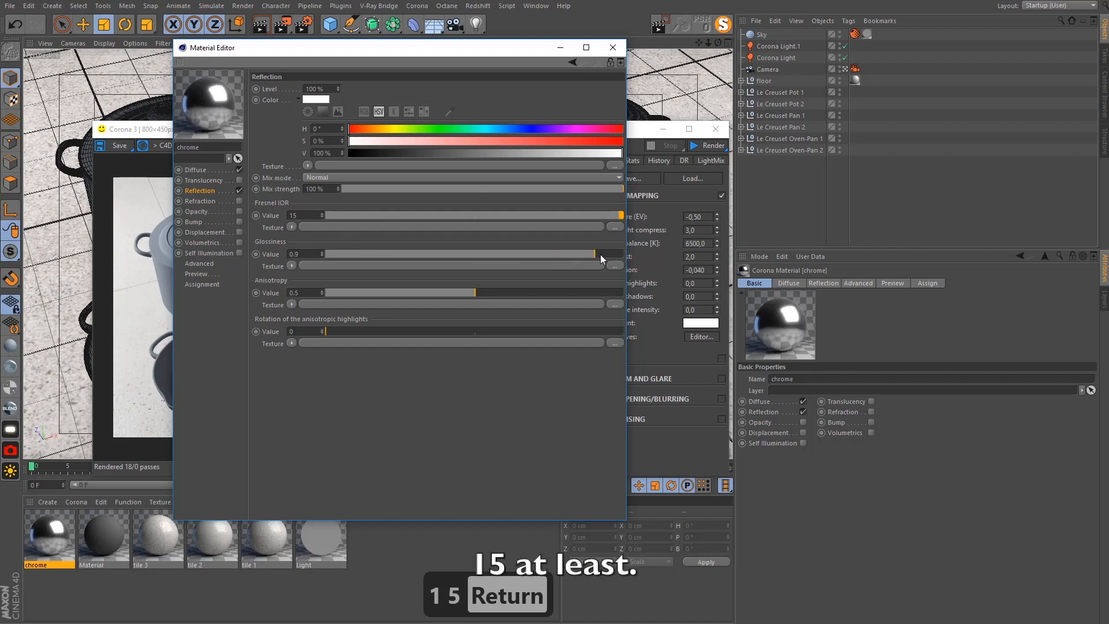
pyautogui.click(608, 254)
pyautogui.click(587, 255)
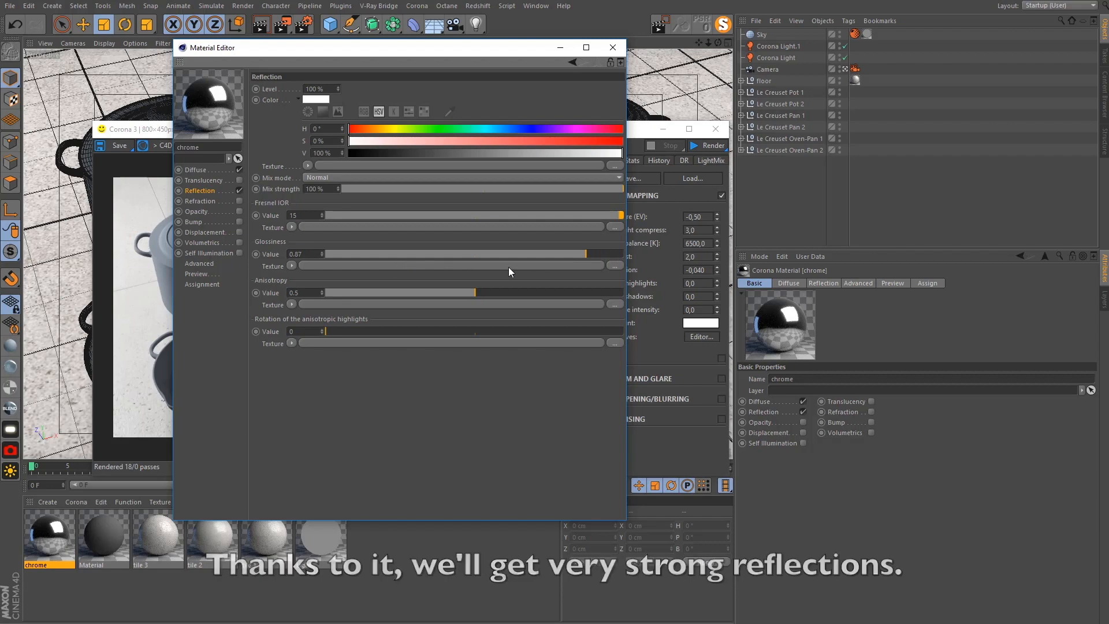
# Load vfy_chrome_001_roughness.jpg as the texture of the chrome material's reflection glossiness
pyautogui.click(619, 266)
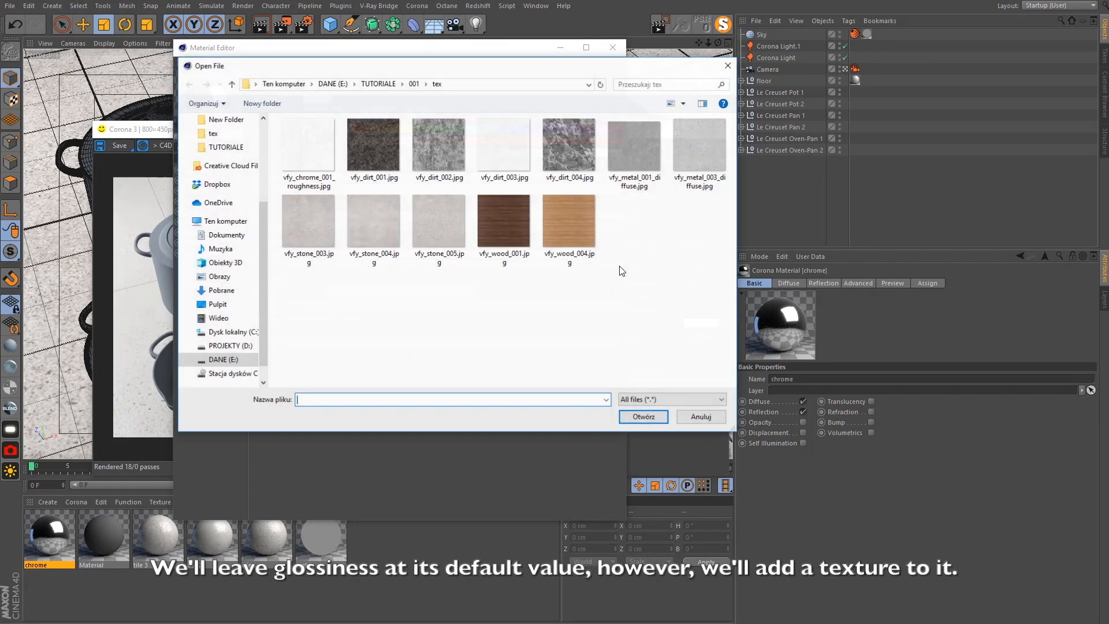
pyautogui.click(297, 139)
pyautogui.doubleClick(296, 139)
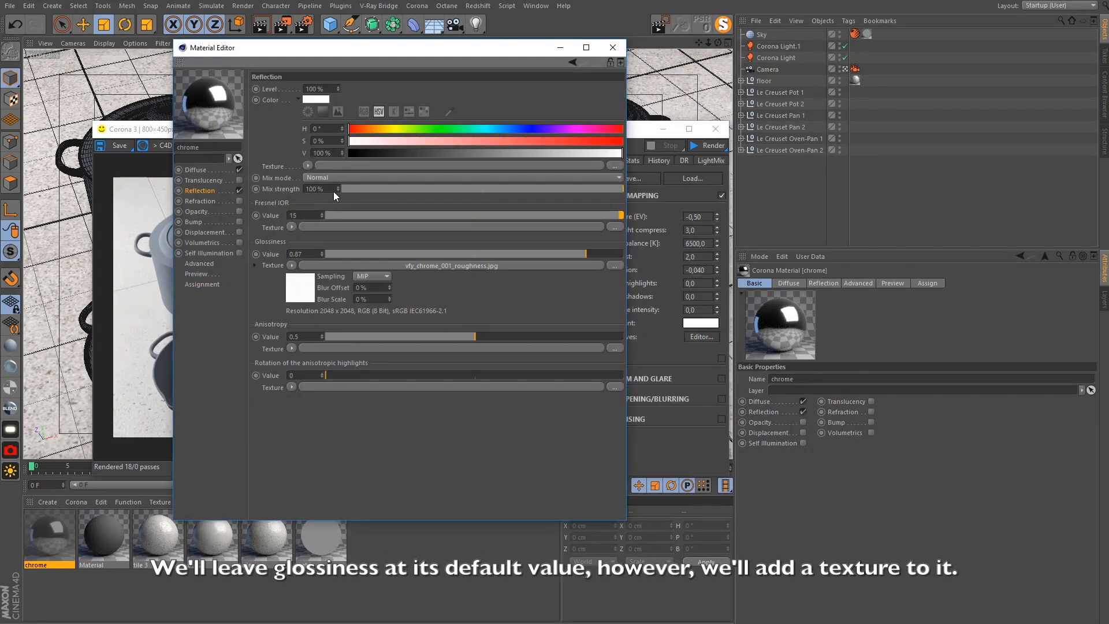
# Wrap the glossiness texture in a Layer shader and add a Fresnel layer above the bitmap with Multiply blending
pyautogui.click(291, 265)
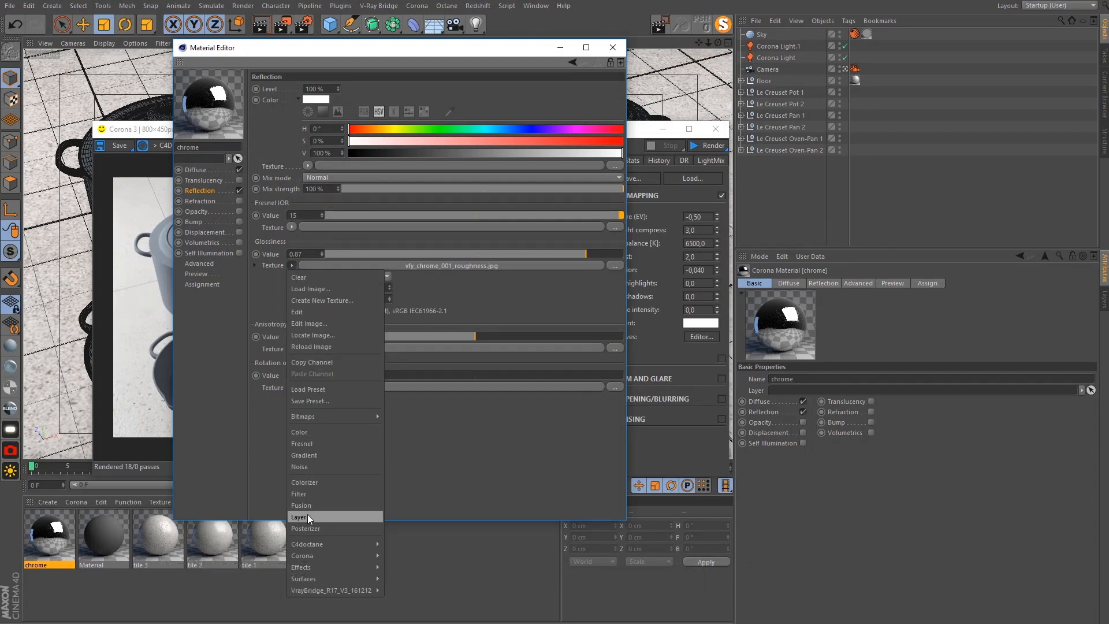
pyautogui.click(307, 517)
pyautogui.click(307, 275)
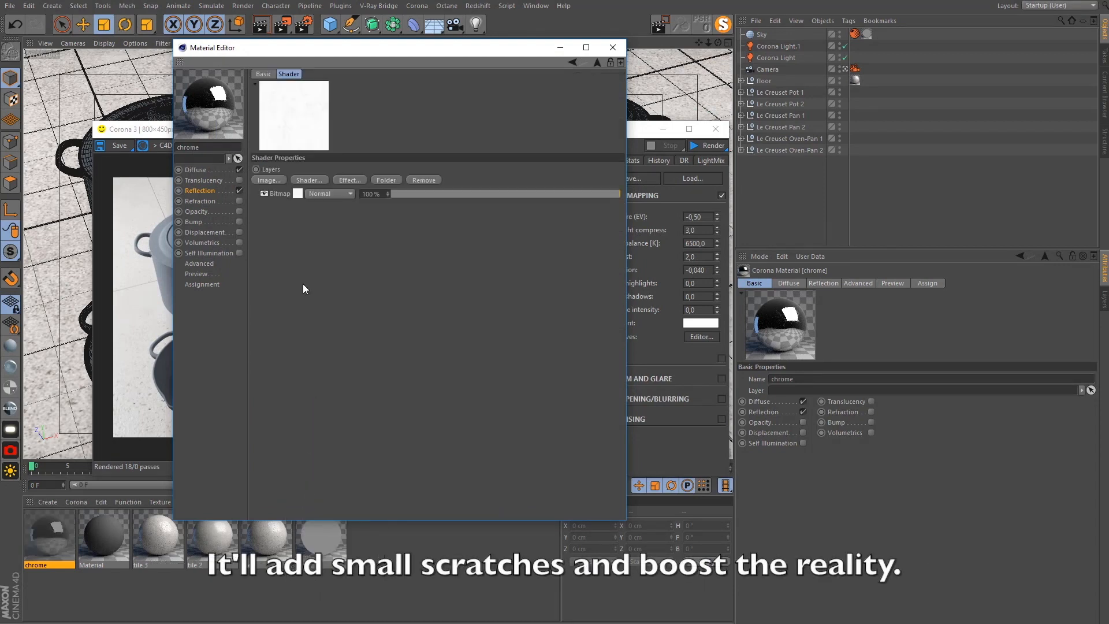
pyautogui.click(311, 183)
pyautogui.click(362, 237)
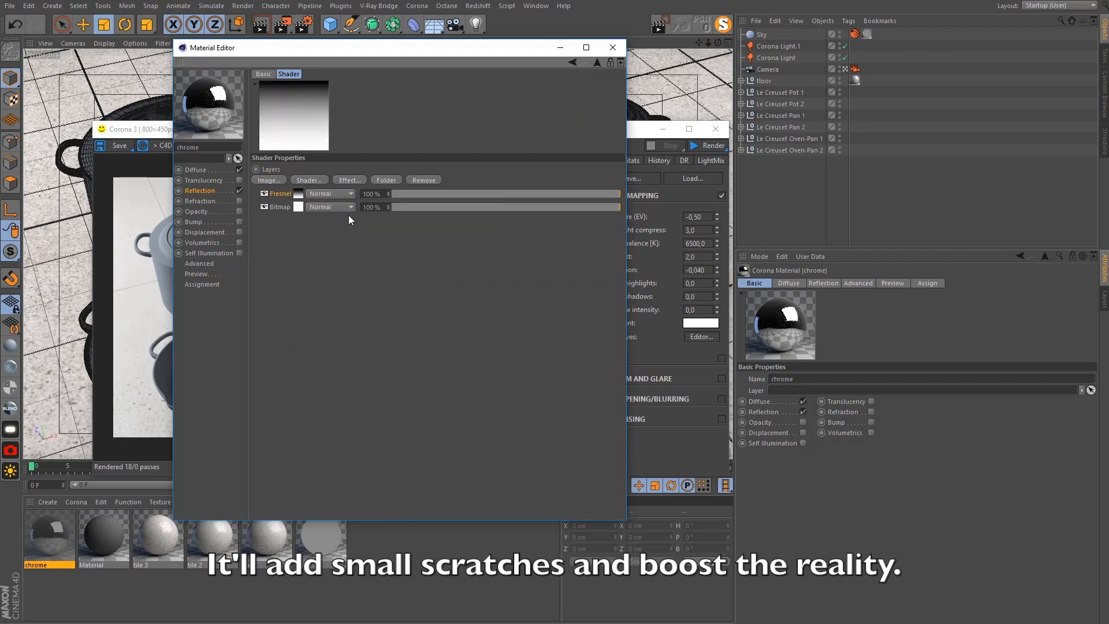
pyautogui.click(334, 193)
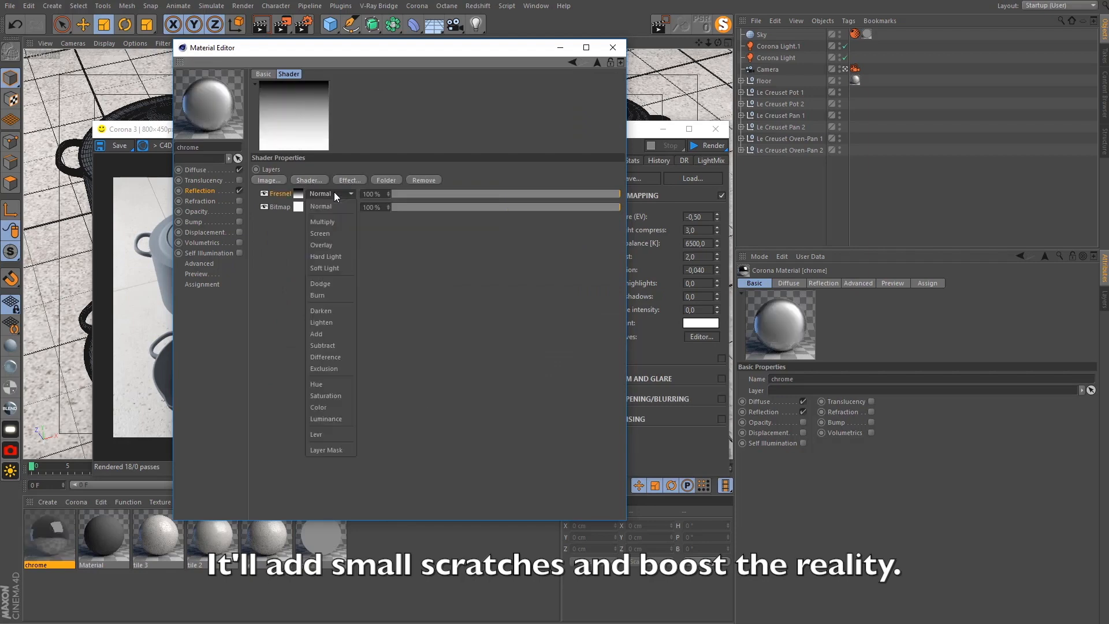
pyautogui.click(334, 221)
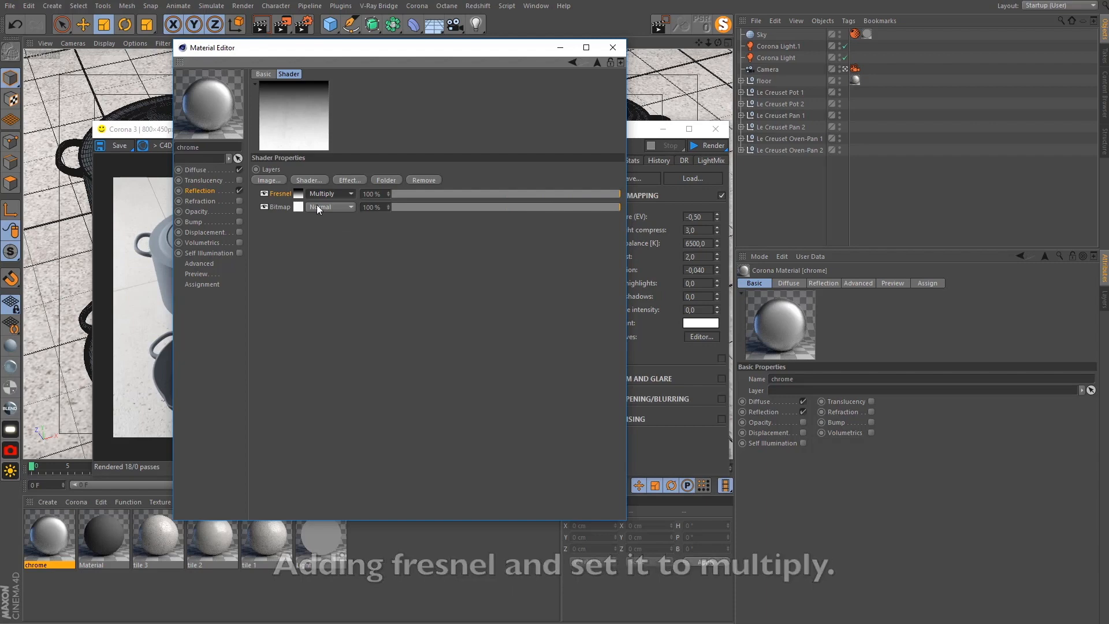
# Lighten the black end of the Fresnel layer's gradient to a value of 78% and close the material editor
pyautogui.click(298, 193)
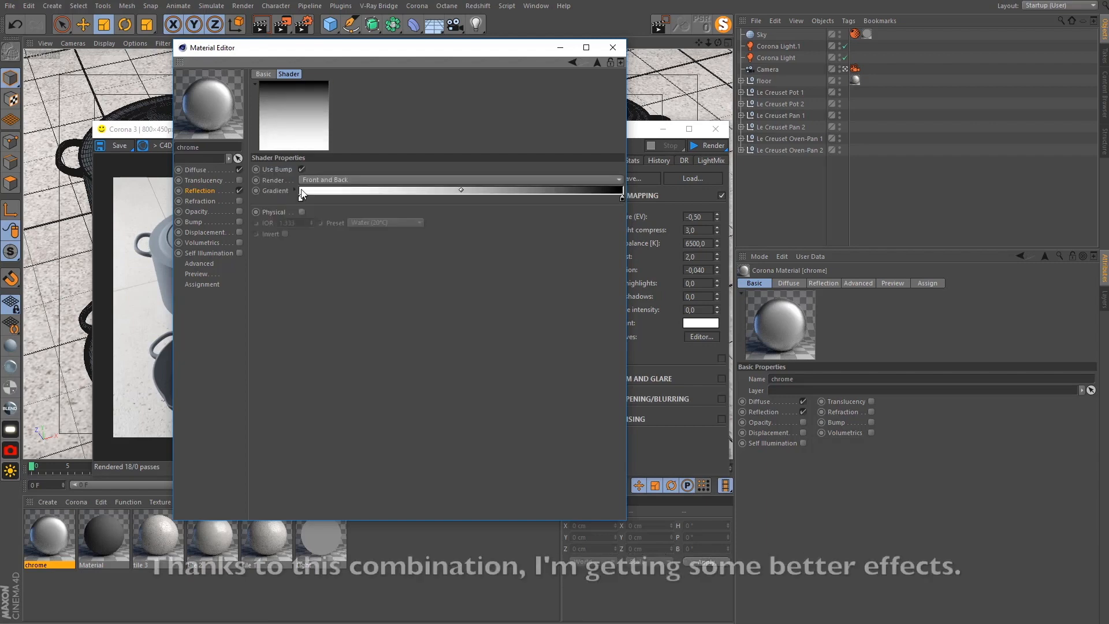
pyautogui.doubleClick(622, 197)
pyautogui.moveTo(651, 219); pyautogui.dragTo(674, 218)
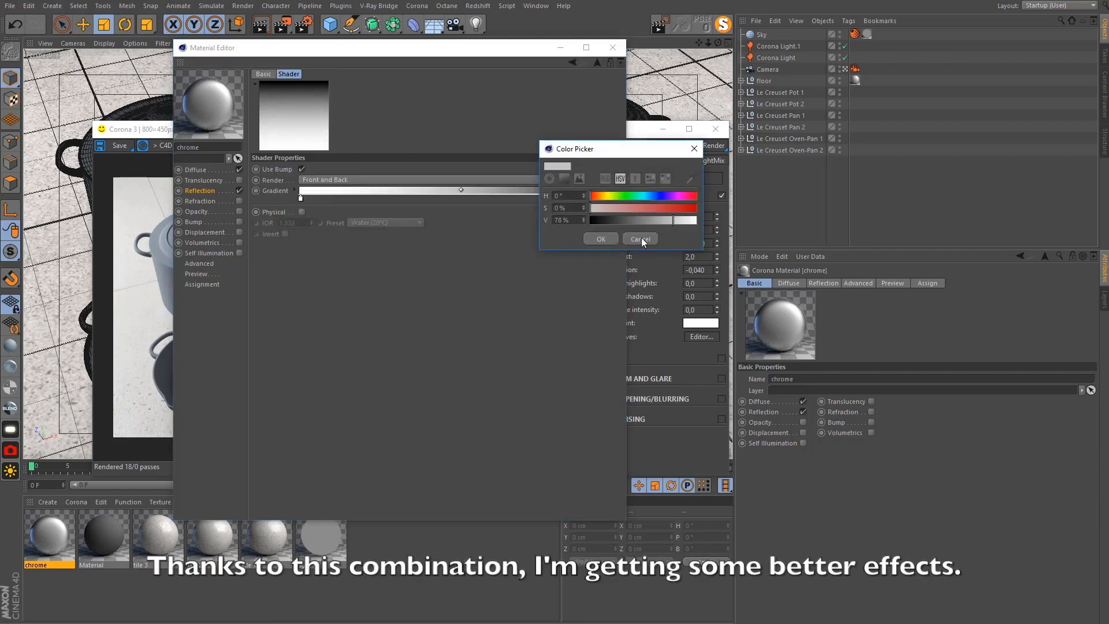
pyautogui.click(603, 239)
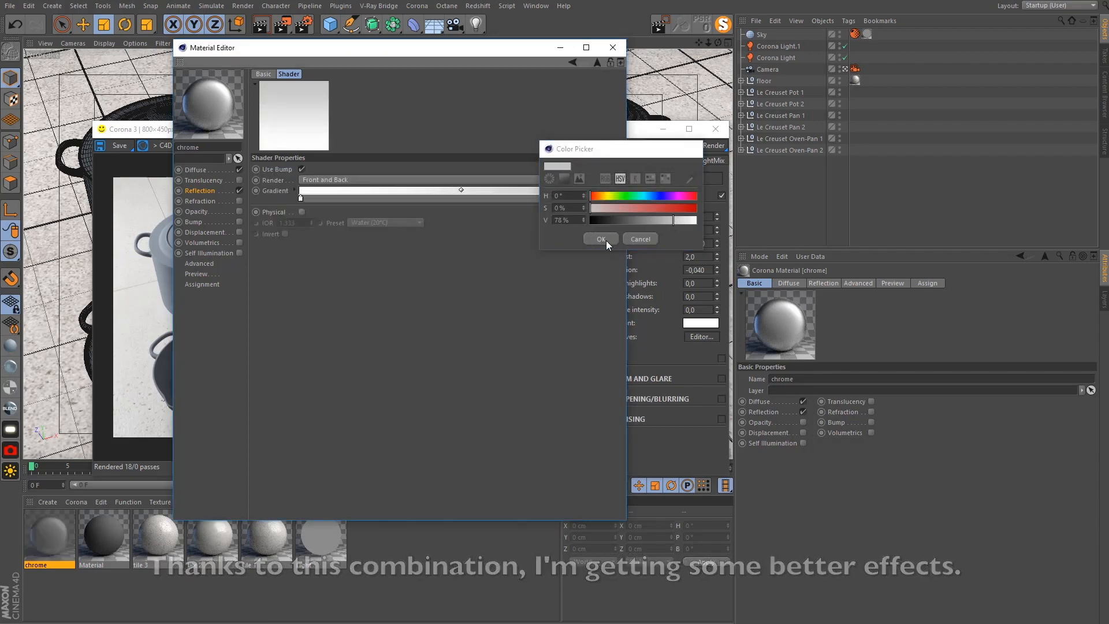
pyautogui.click(597, 63)
pyautogui.click(612, 48)
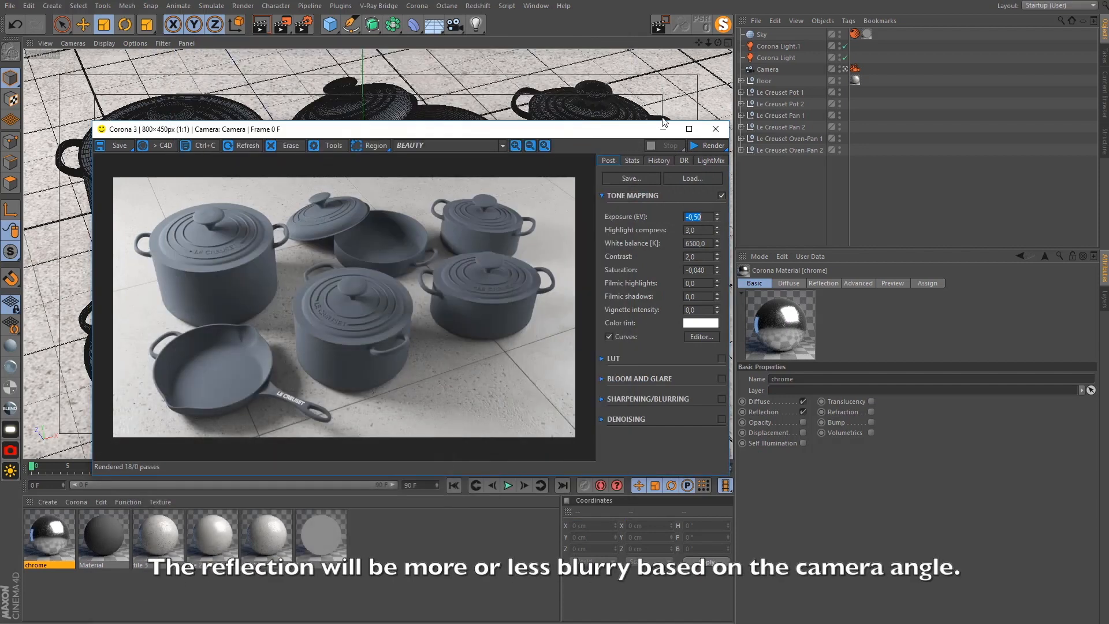
# Put the Corona render window away and set the viewport display to Quick Shading
pyautogui.click(664, 132)
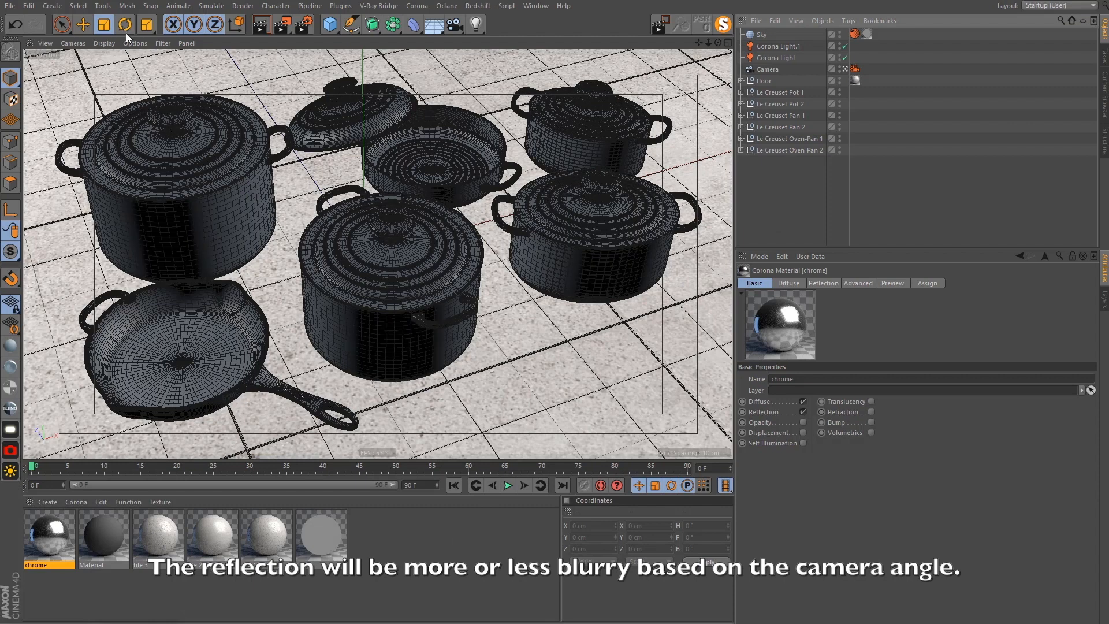
pyautogui.click(110, 43)
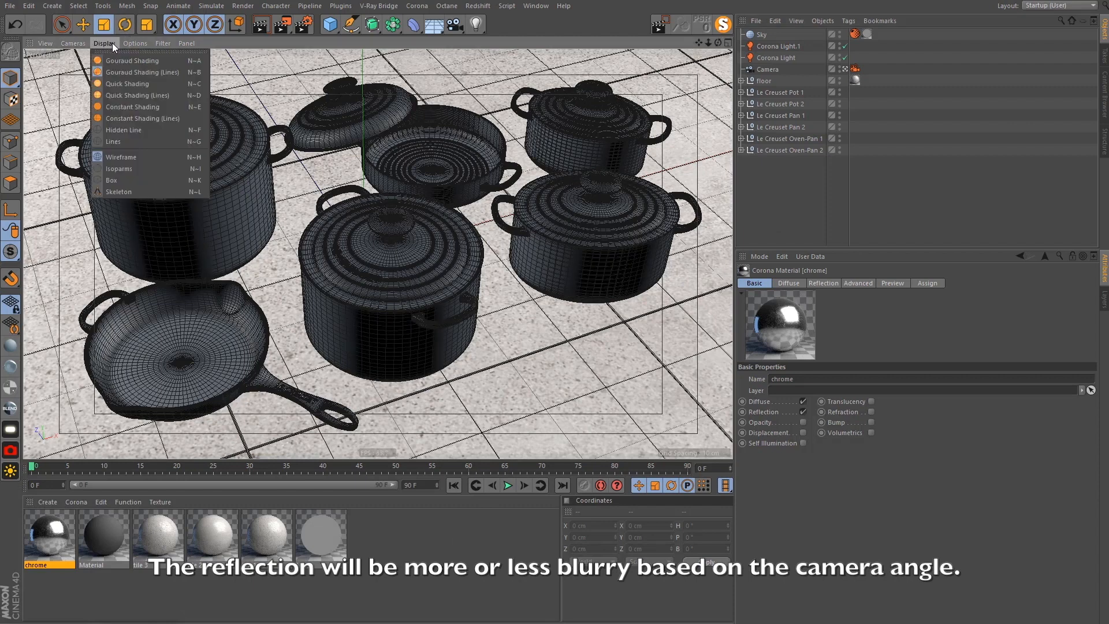
pyautogui.click(144, 84)
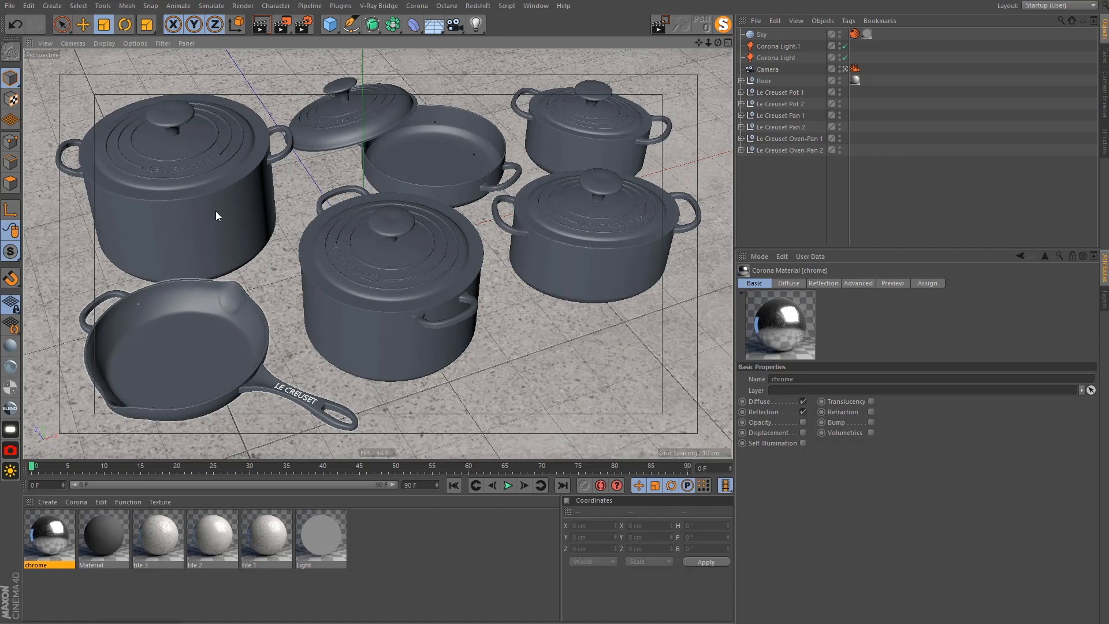
# Add a Protection tag to the Camera object
pyautogui.click(172, 120)
pyautogui.click(74, 44)
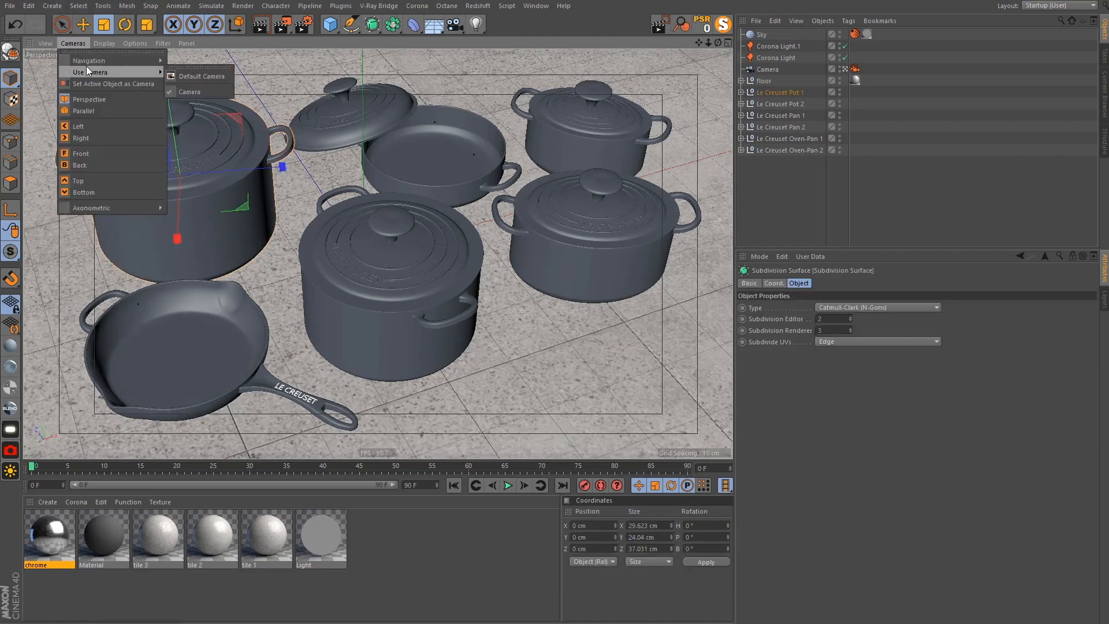
pyautogui.rightClick(765, 67)
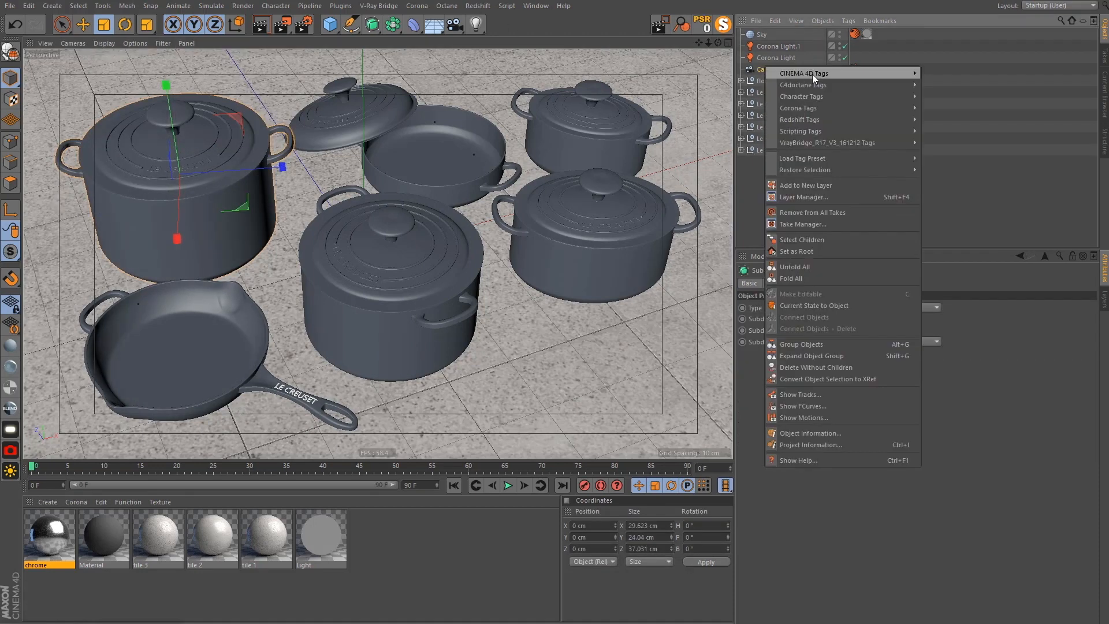
pyautogui.moveTo(812, 74)
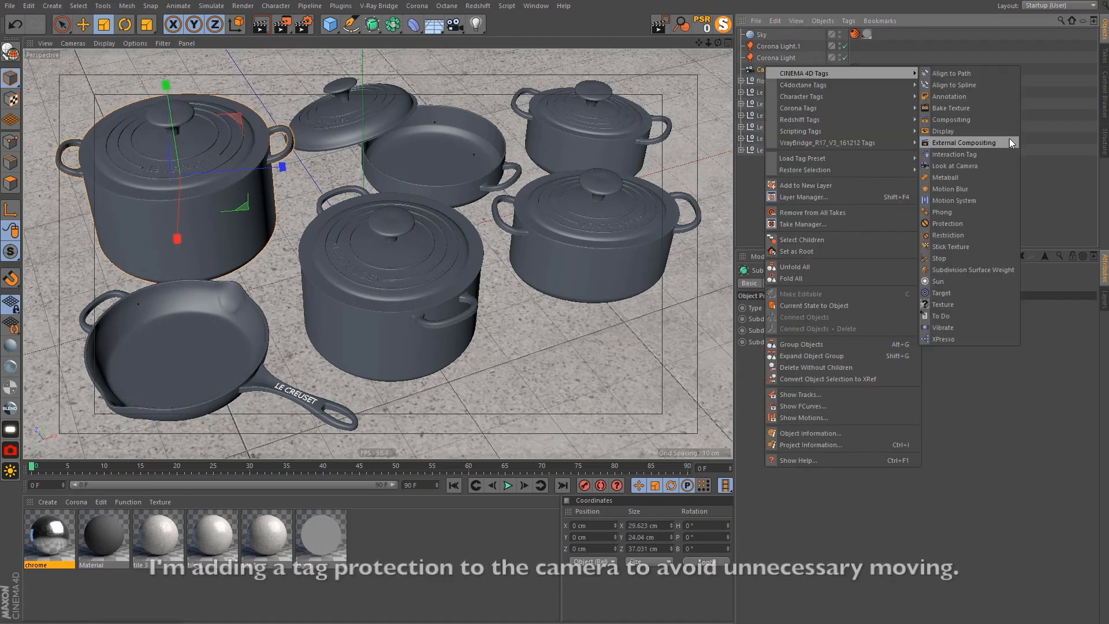
pyautogui.click(994, 224)
pyautogui.click(770, 218)
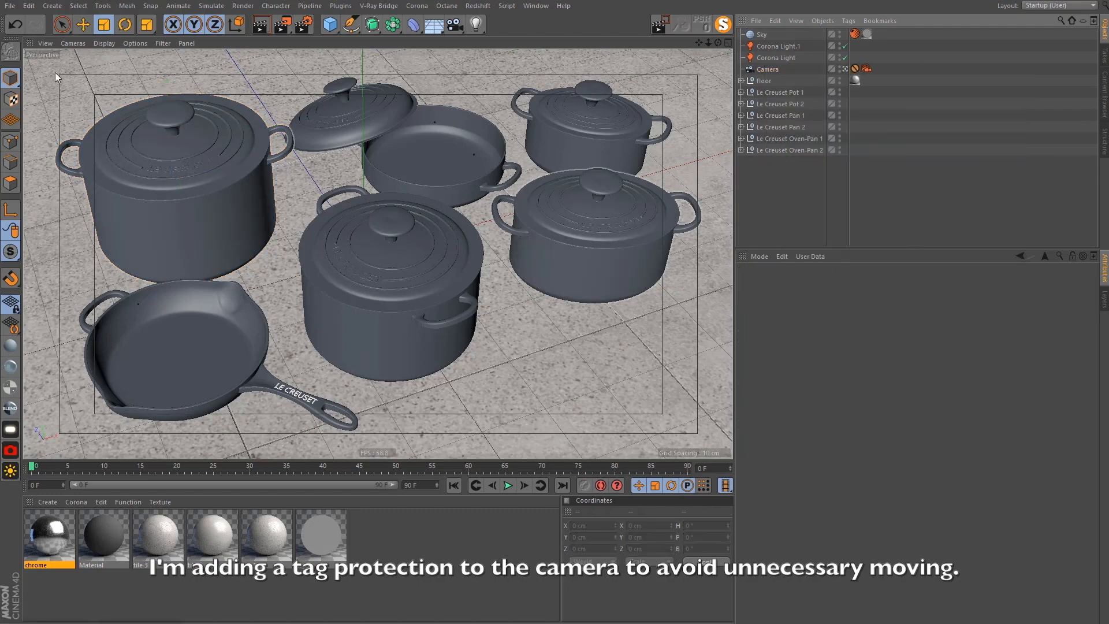
# Switch the viewport from the scene camera to the Default Camera
pyautogui.click(84, 40)
pyautogui.moveTo(117, 68)
pyautogui.click(193, 74)
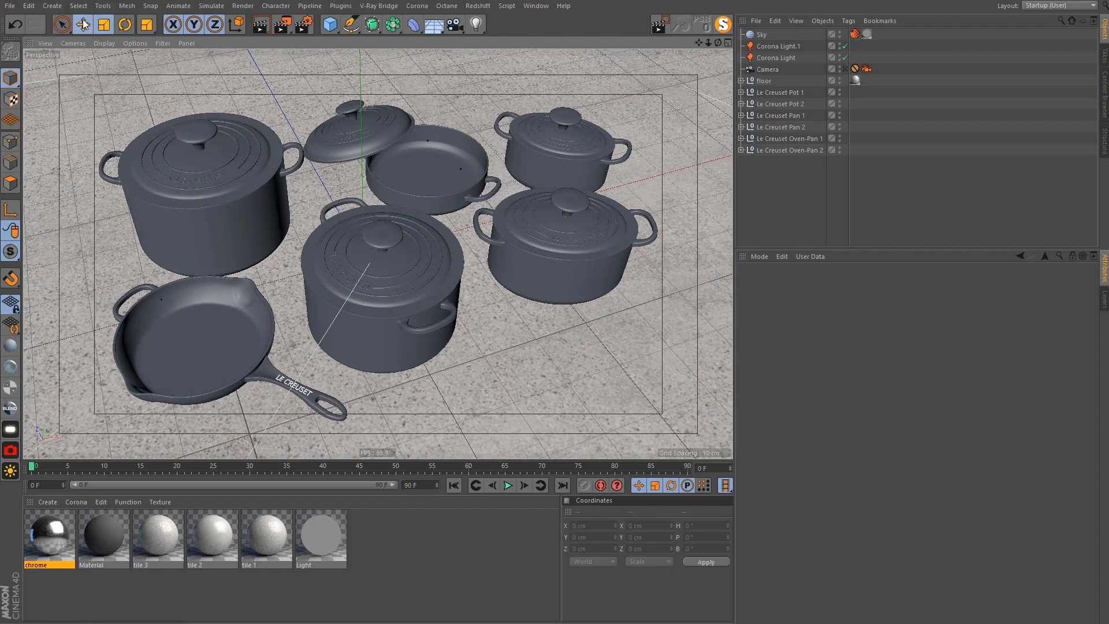
# Apply the chrome material to the selected knob polygons of Le Creuset Pot 1's lid, then collapse its hierarchy
pyautogui.click(84, 23)
pyautogui.click(180, 134)
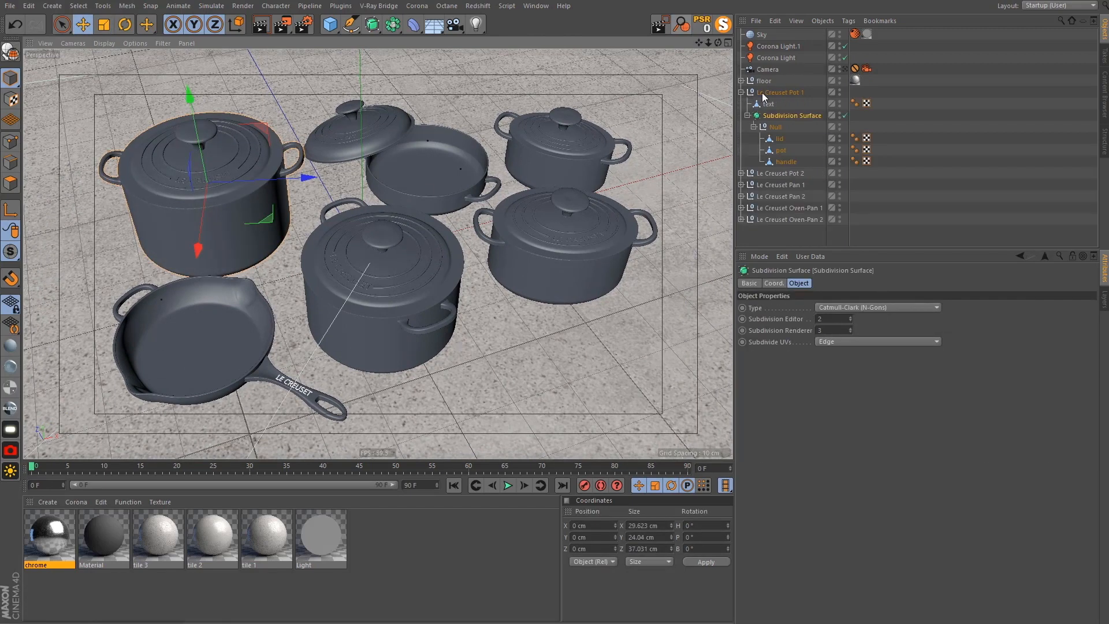
pyautogui.click(781, 139)
pyautogui.click(10, 182)
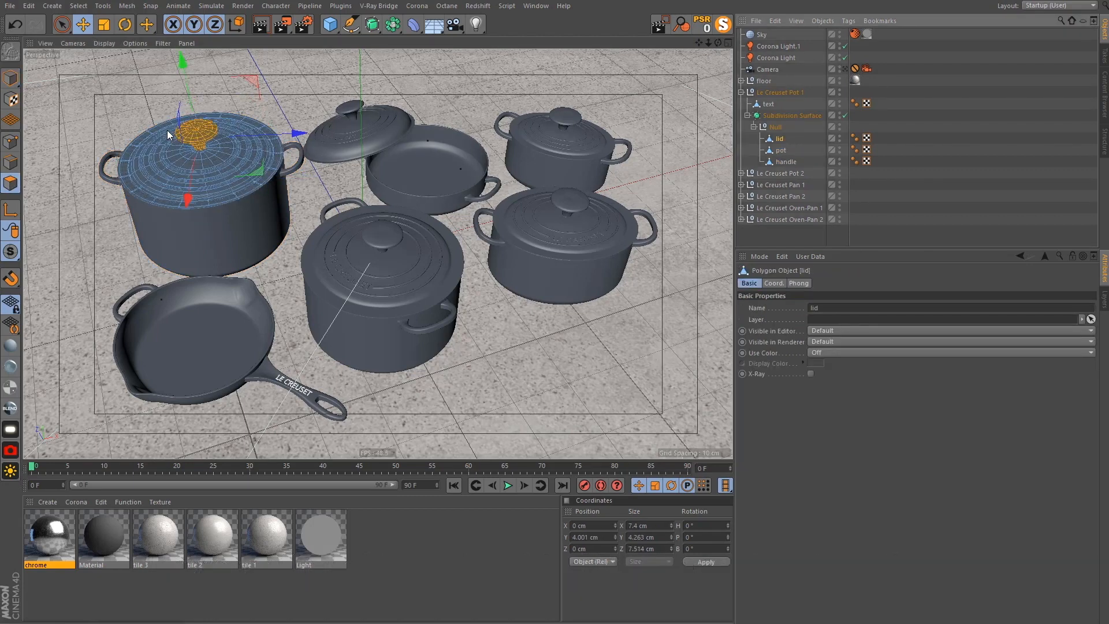
pyautogui.moveTo(51, 540); pyautogui.dragTo(78, 388)
pyautogui.moveTo(195, 137); pyautogui.dragTo(195, 137)
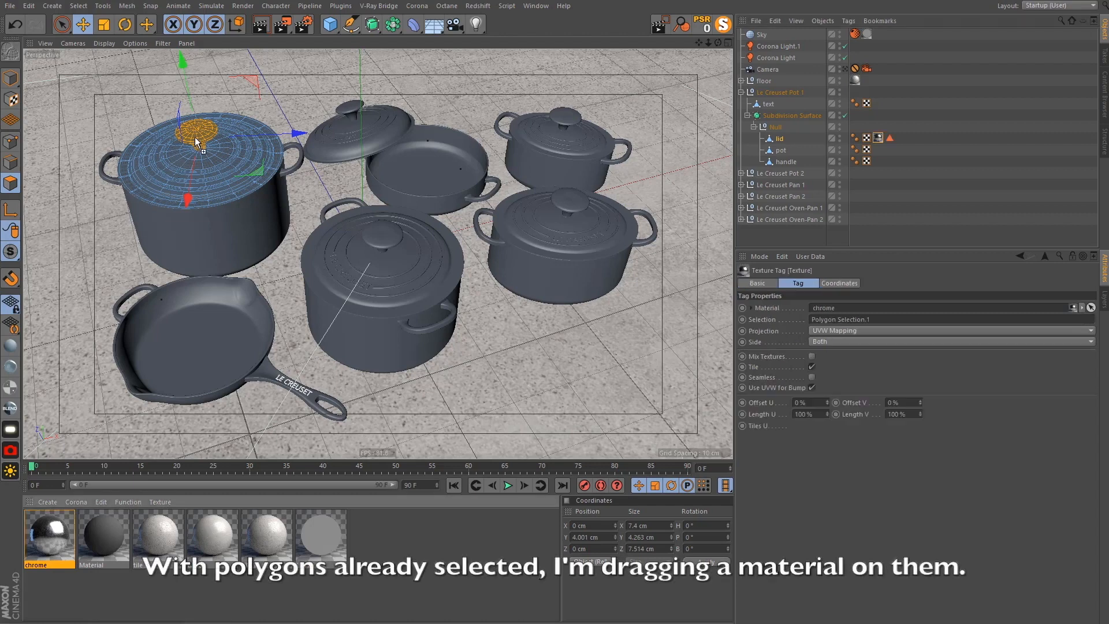
pyautogui.click(10, 77)
pyautogui.click(969, 201)
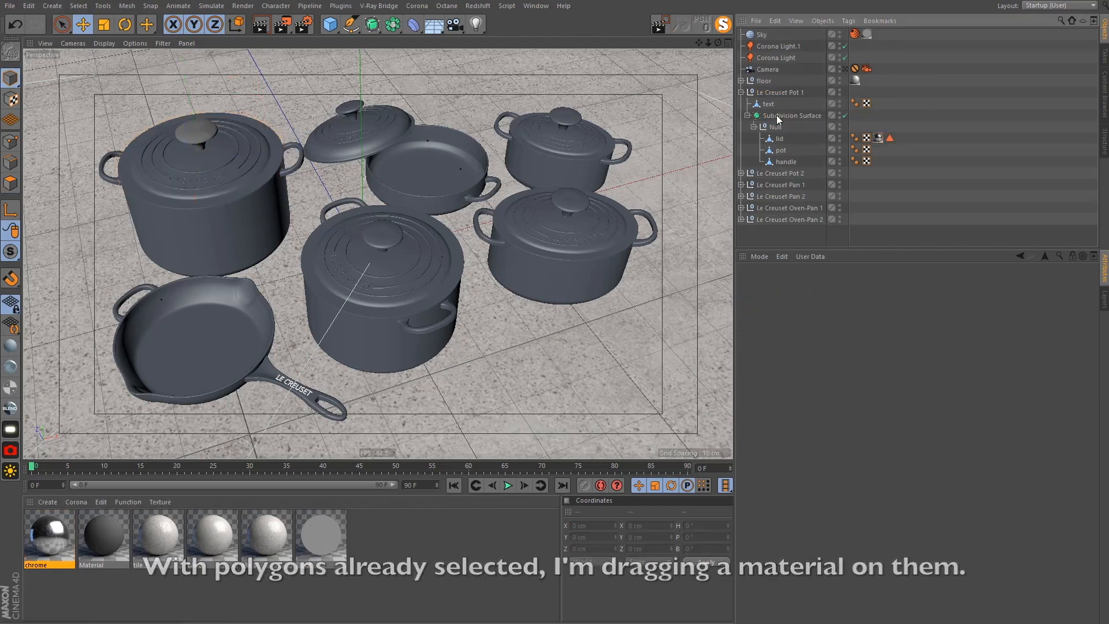
pyautogui.click(741, 93)
# Apply the chrome material to the selected knob polygons of Le Creuset Pot 2's lid
pyautogui.click(358, 252)
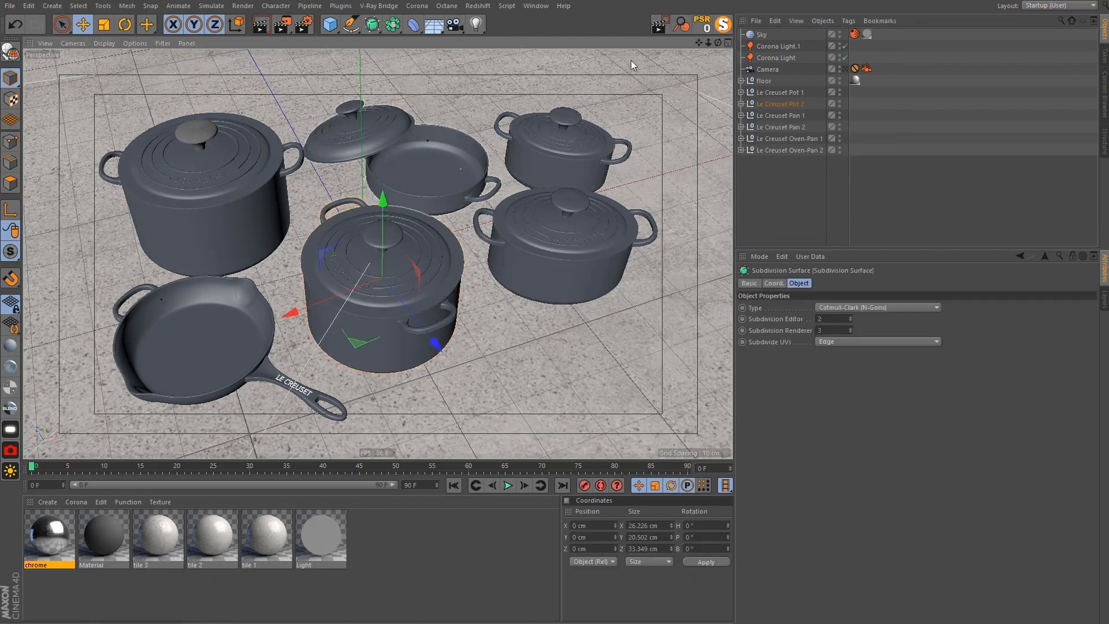
pyautogui.click(741, 104)
pyautogui.click(779, 150)
pyautogui.click(54, 534)
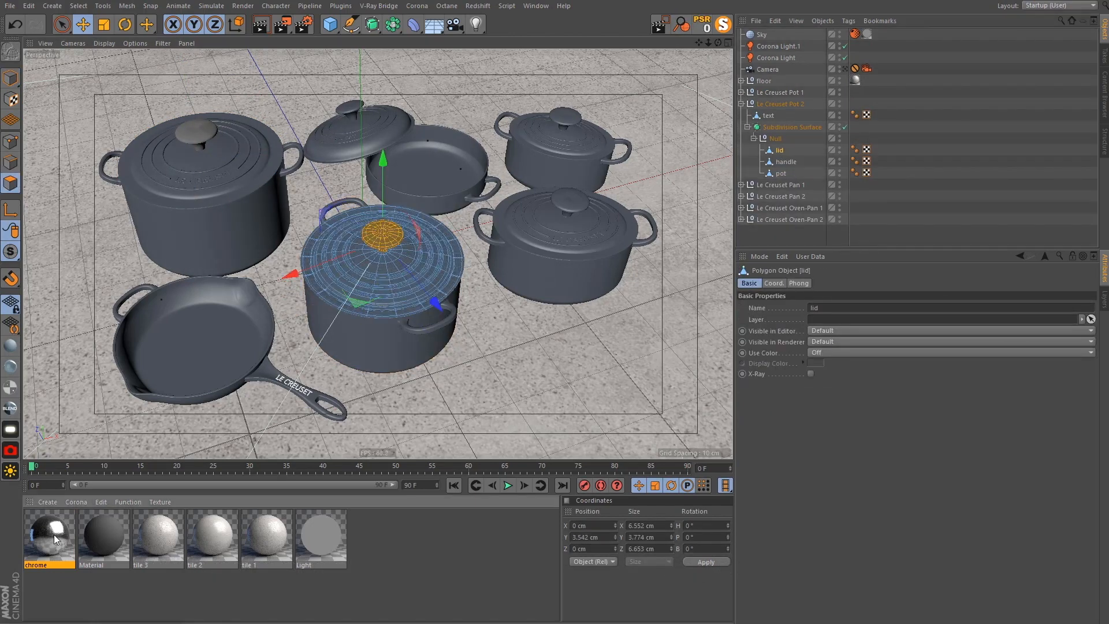
pyautogui.click(741, 104)
pyautogui.moveTo(53, 535); pyautogui.dragTo(382, 234)
pyautogui.click(11, 77)
# Apply the chrome material to the selected knob polygons of Le Creuset Pan 2's lid
pyautogui.click(434, 173)
pyautogui.press('s')
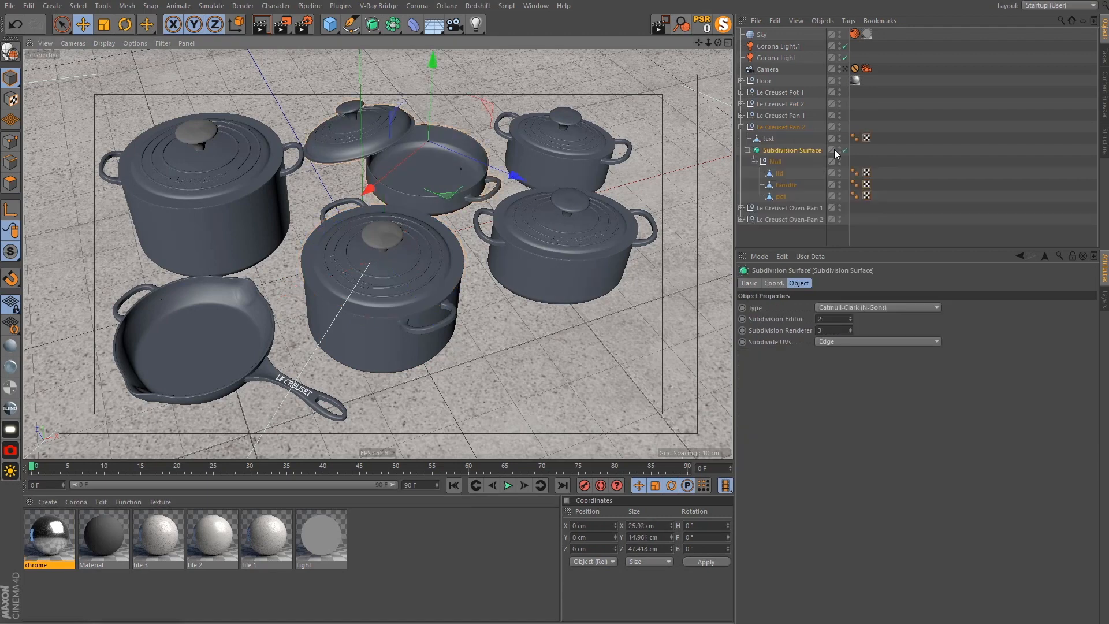
pyautogui.click(779, 173)
pyautogui.click(6, 177)
pyautogui.moveTo(45, 530); pyautogui.dragTo(351, 107)
pyautogui.click(11, 77)
# Apply the chrome material to the selected knob polygons of Le Creuset Oven-Pan 2's lid
pyautogui.click(569, 149)
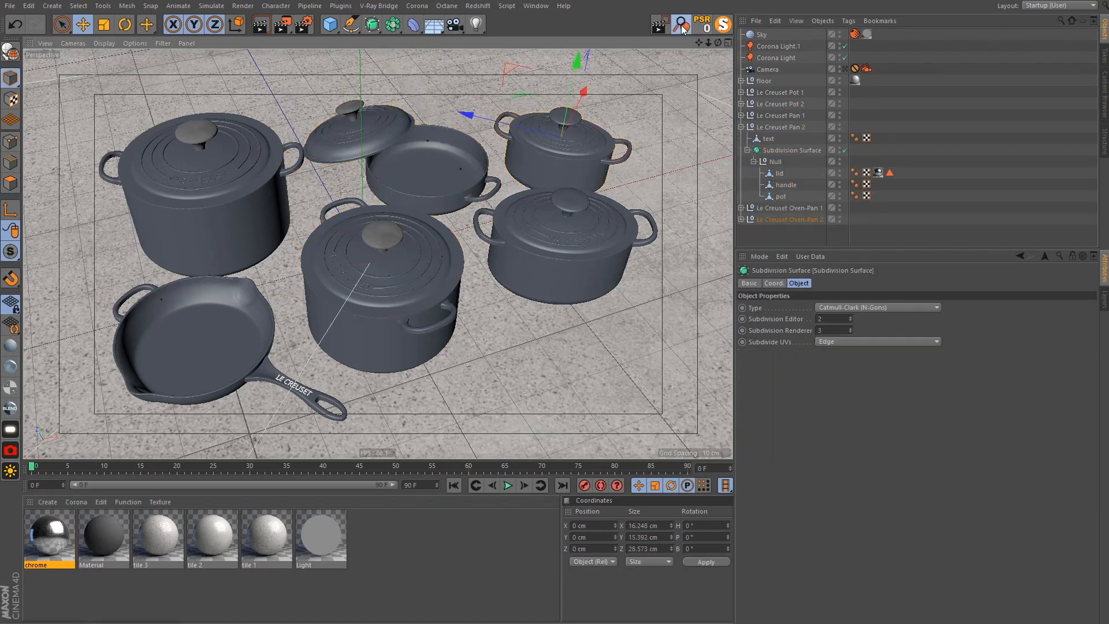
pyautogui.press('s')
pyautogui.click(779, 231)
pyautogui.click(10, 182)
pyautogui.moveTo(49, 534); pyautogui.dragTo(563, 115)
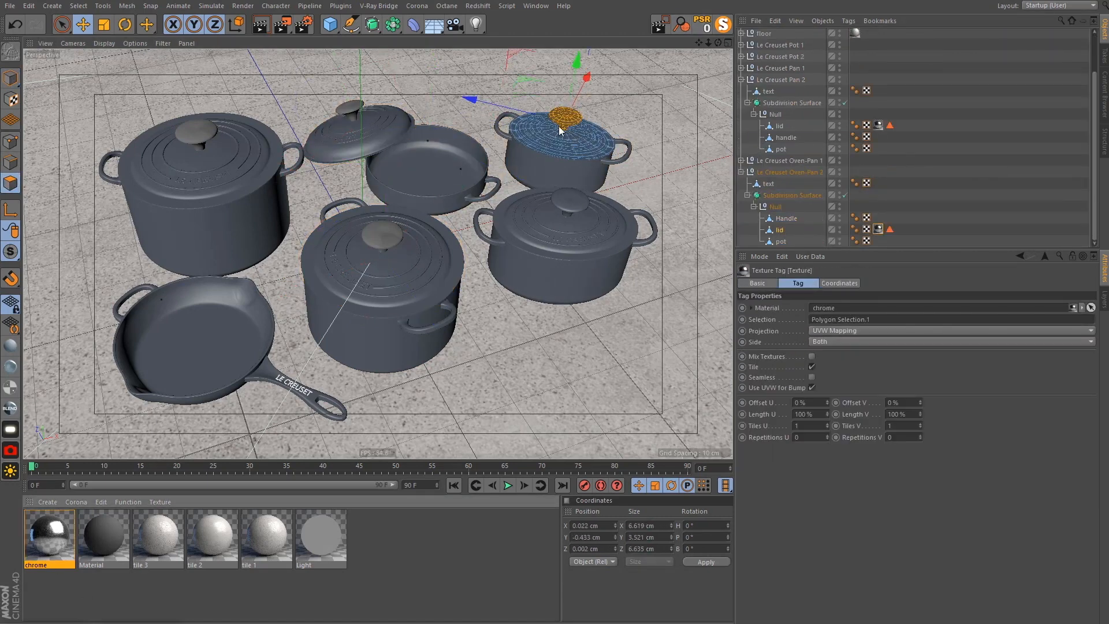
pyautogui.click(10, 78)
# Apply the chrome material to the selected knob polygons of lid.2 in Le Creuset Oven-Pan 1
pyautogui.click(569, 254)
pyautogui.press('s')
pyautogui.click(782, 148)
pyautogui.click(10, 182)
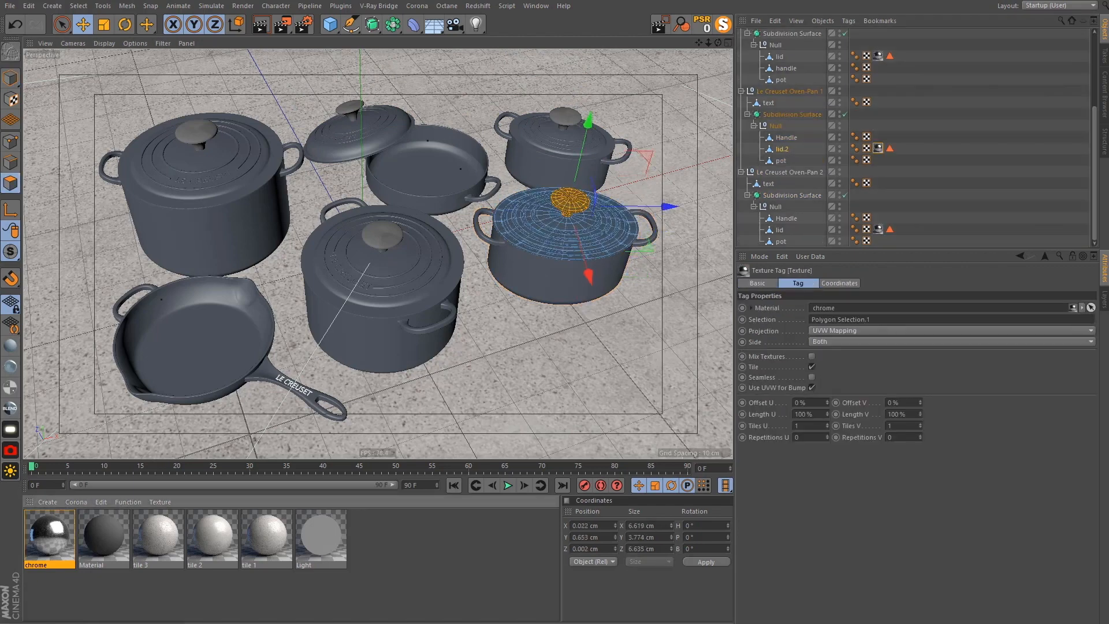
pyautogui.moveTo(50, 534); pyautogui.dragTo(569, 202)
# Select all texture tags that use the chrome material and set their projection to Cubic
pyautogui.click(50, 538)
pyautogui.click(116, 501)
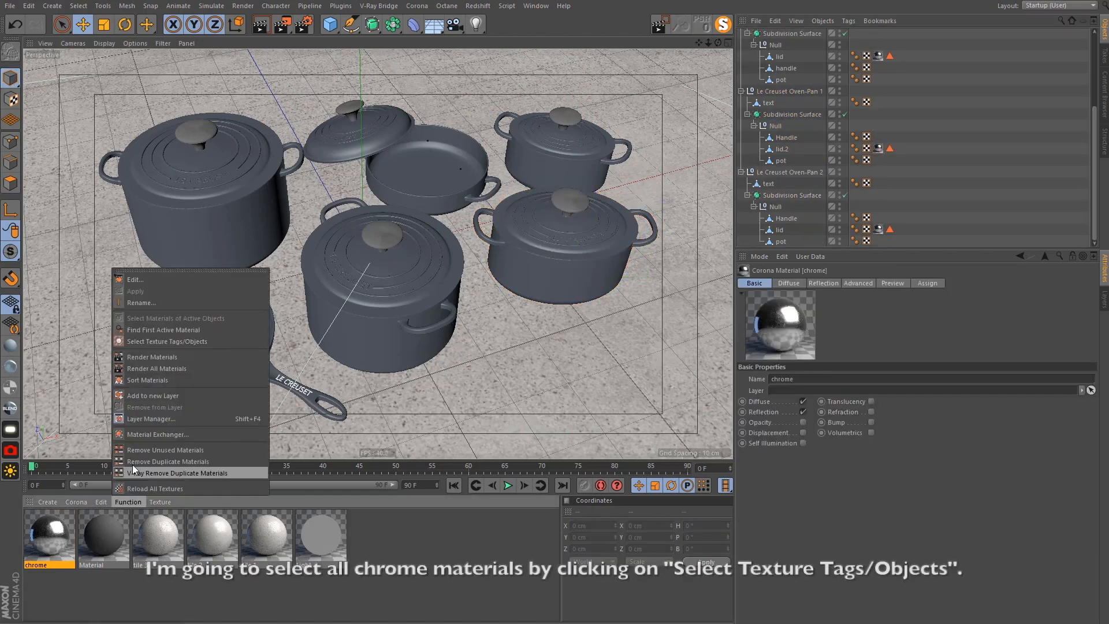
pyautogui.click(205, 342)
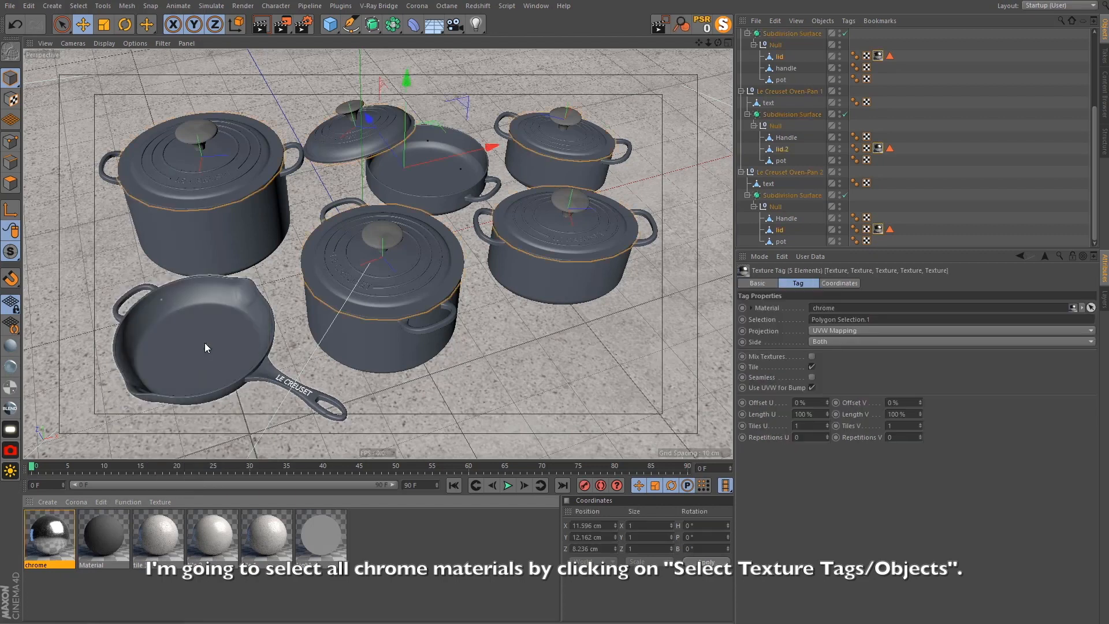
pyautogui.click(861, 328)
pyautogui.click(847, 377)
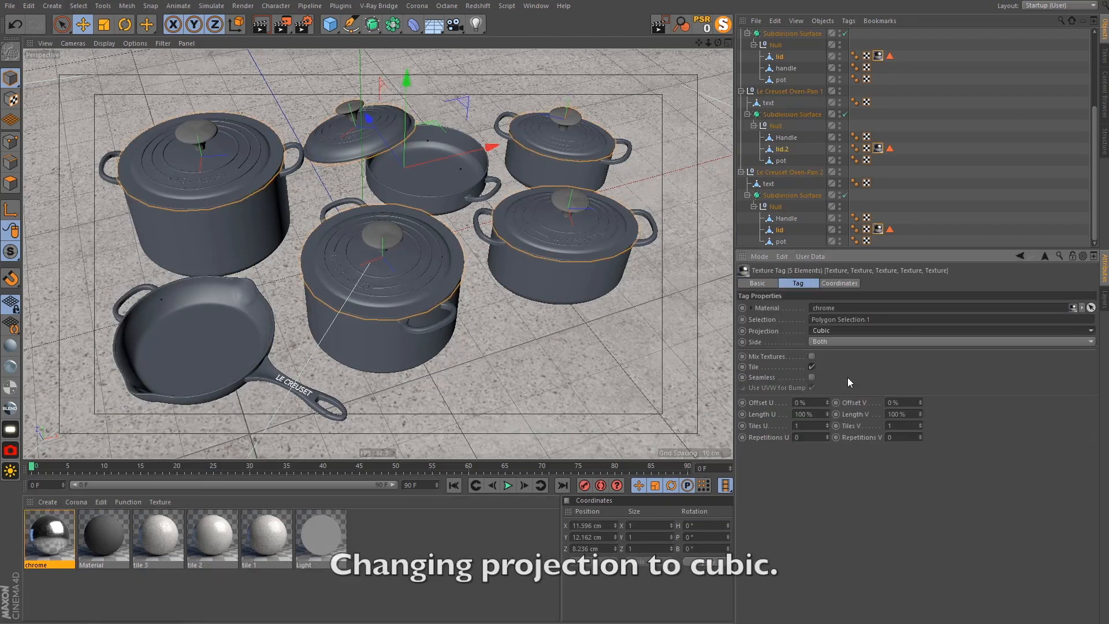
# Enable axis modification in Texture mode and set Tiles U and Tiles V of the chrome texture tags to 8
pyautogui.click(8, 208)
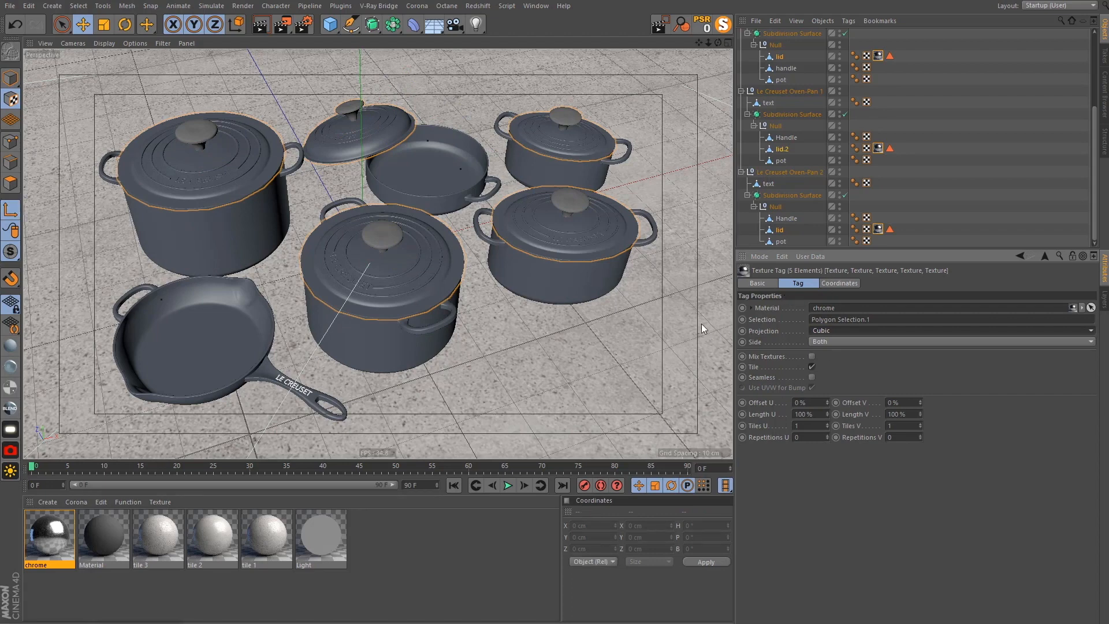
pyautogui.click(814, 425)
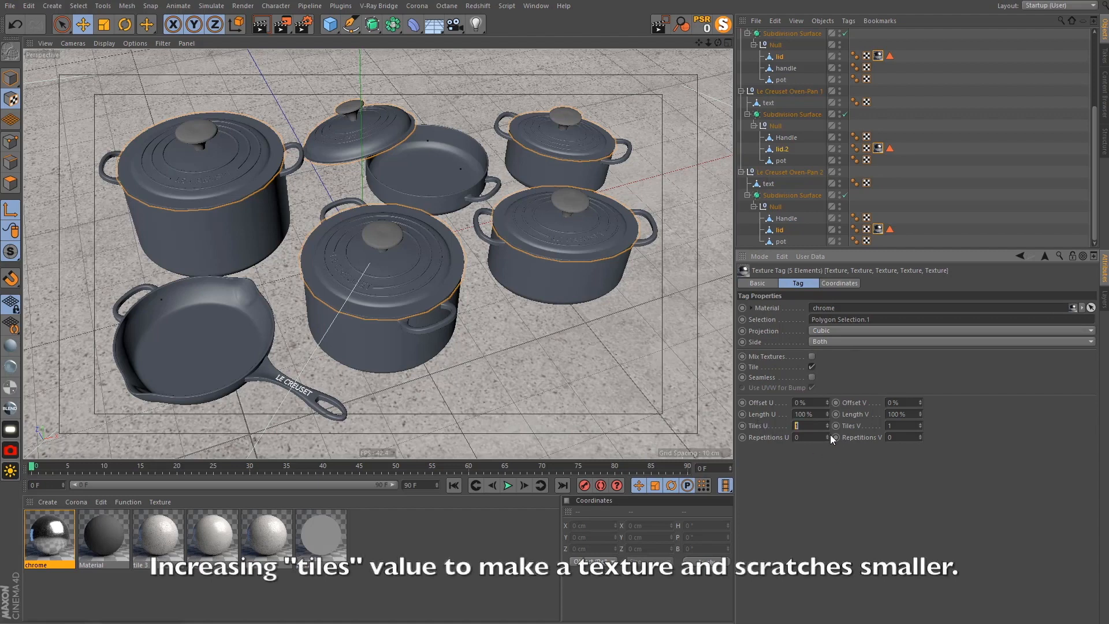
pyautogui.write('88')
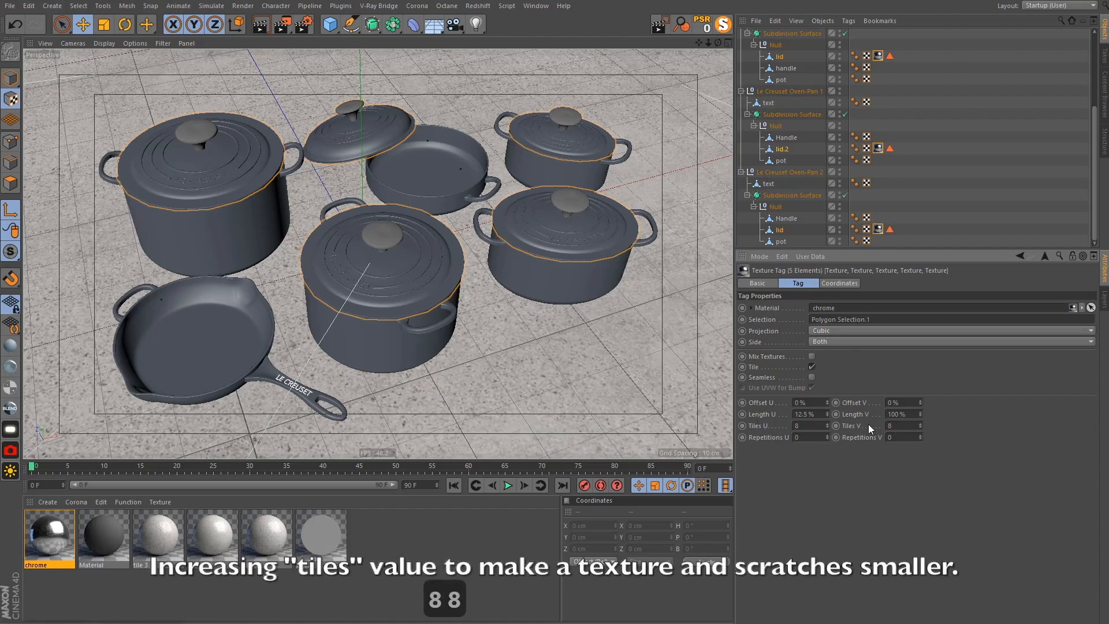
# Start interactive rendering of the perspective view and enlarge the render around the tall pot's chrome lid knob
pyautogui.press('Return')
pyautogui.click(954, 160)
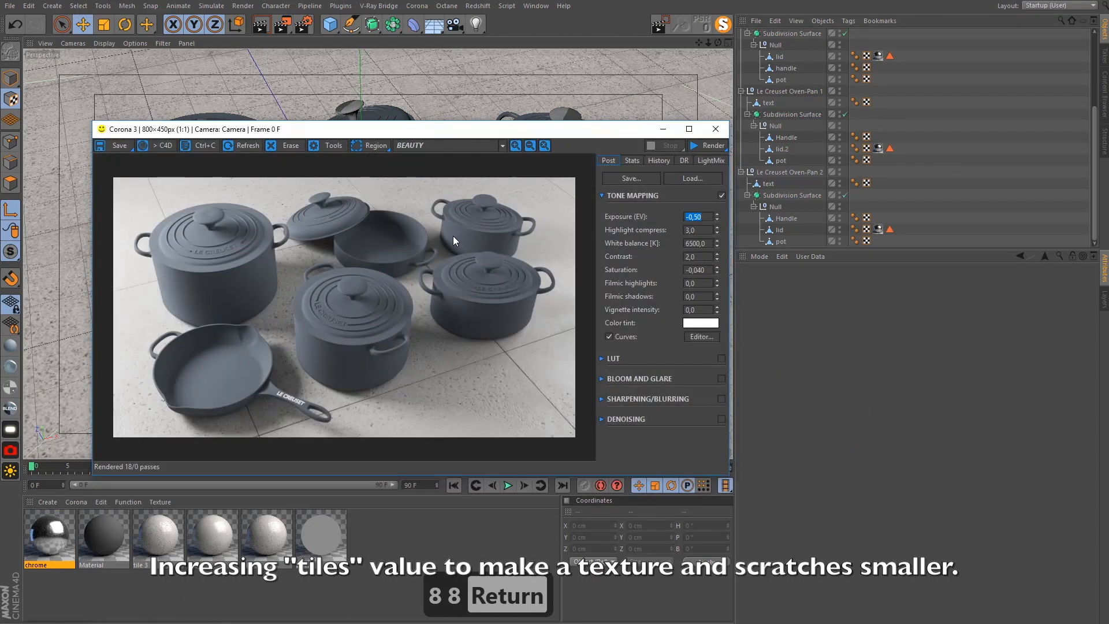
pyautogui.click(418, 7)
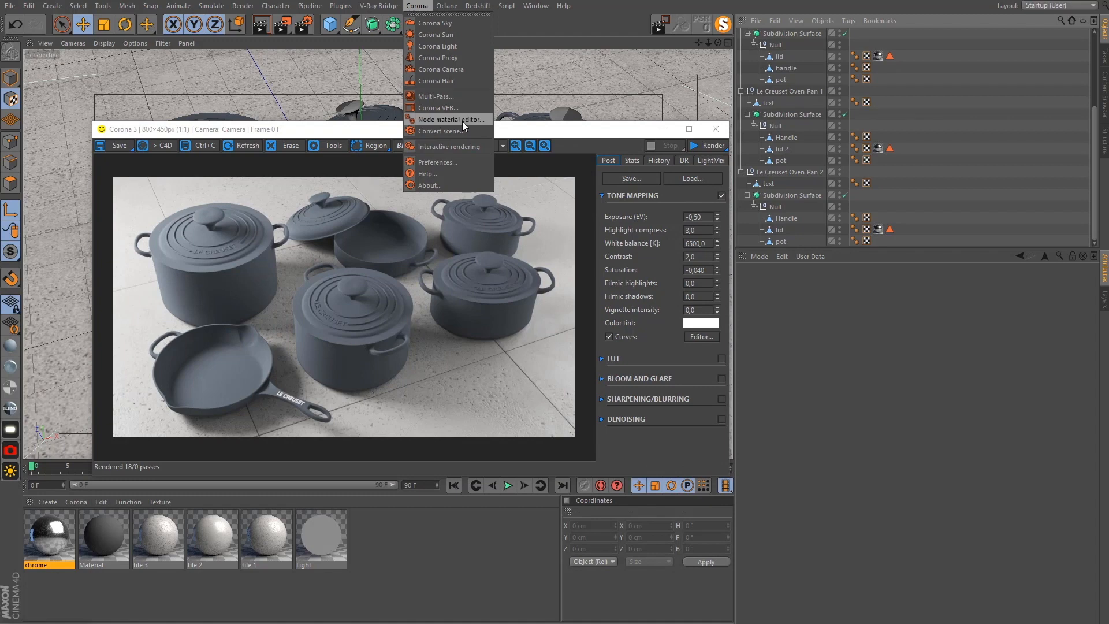
pyautogui.click(456, 146)
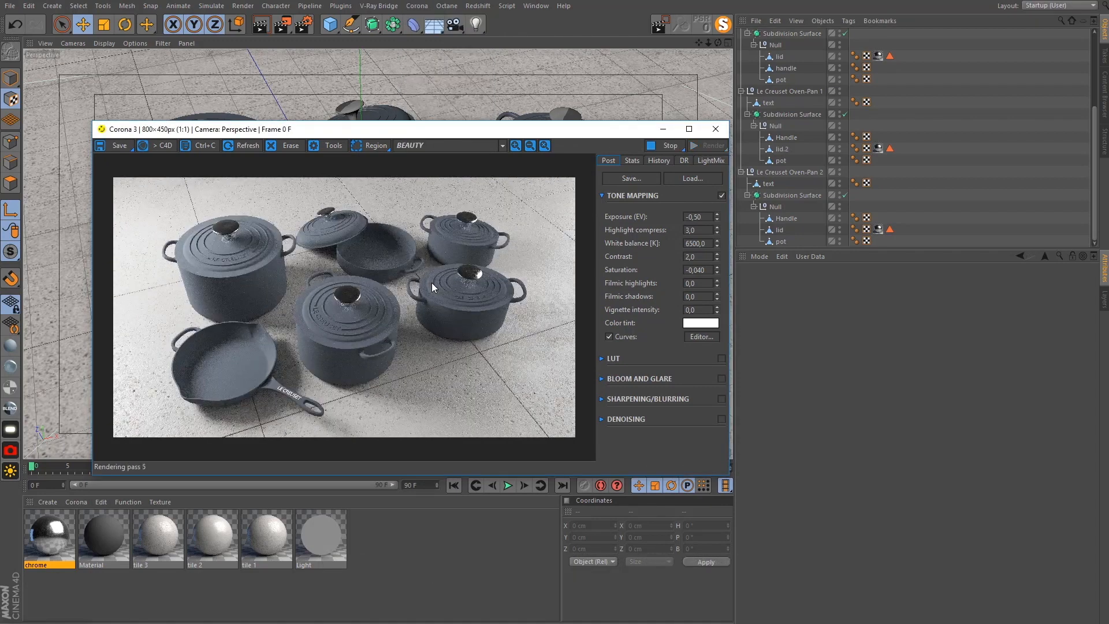
pyautogui.scroll(2, 216, 214)
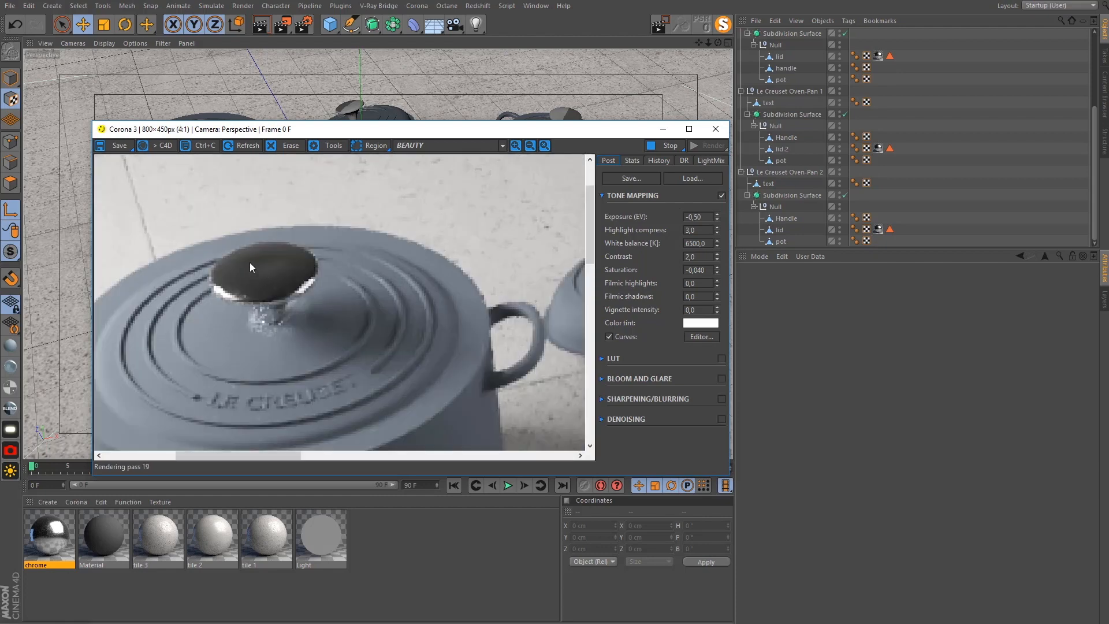
pyautogui.moveTo(313, 129); pyautogui.dragTo(472, 129)
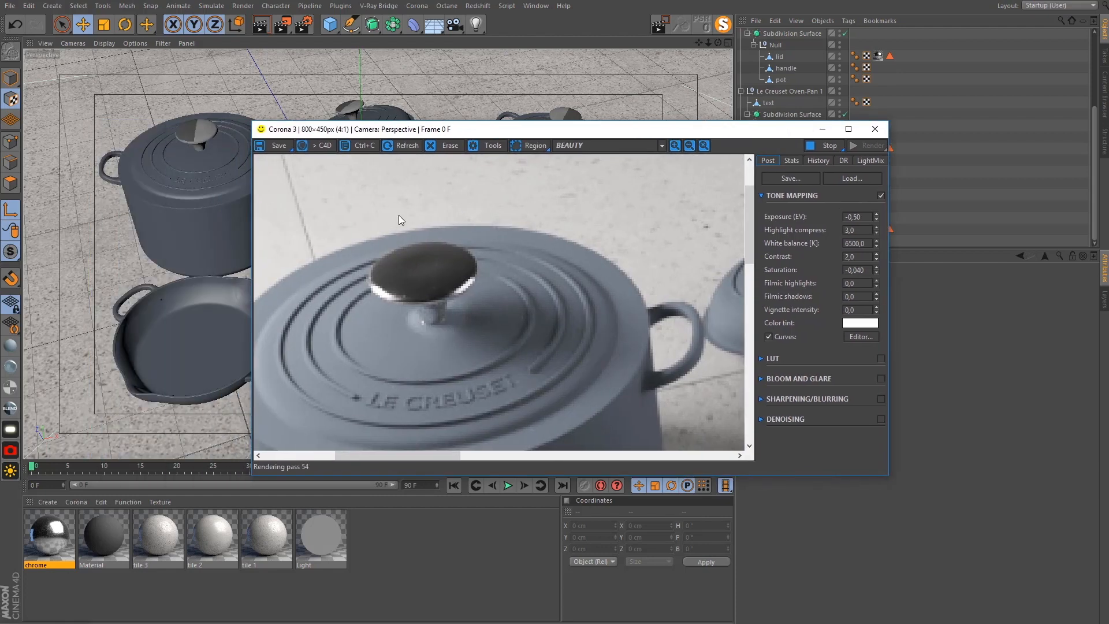
# Wrap the bitmap layer in the chrome material's reflection glossiness shader in a Filter shader
pyautogui.doubleClick(50, 536)
pyautogui.moveTo(367, 53); pyautogui.dragTo(801, 67)
pyautogui.rightClick(719, 220)
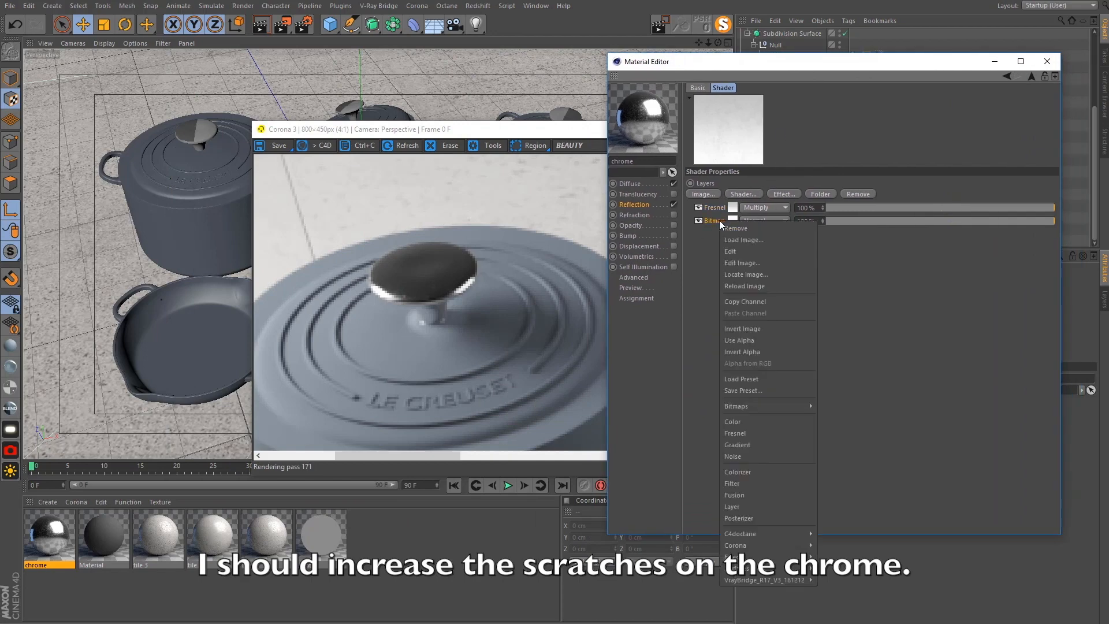
pyautogui.click(738, 483)
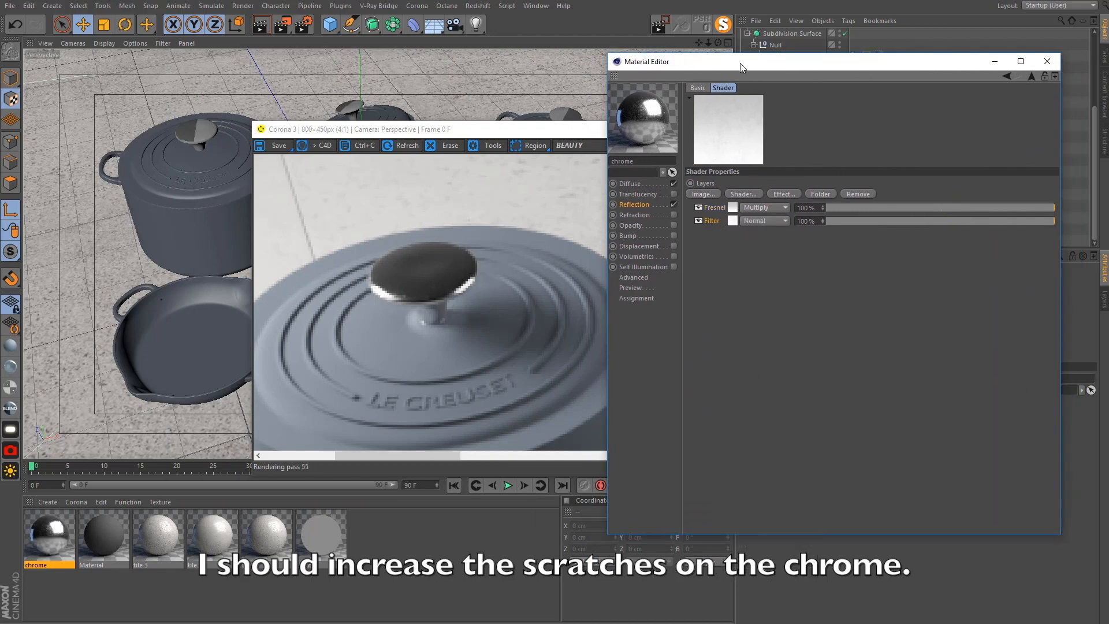
# Enable clipping in the Filter shader of the chrome roughness texture and set Low Clip to 50%
pyautogui.click(733, 221)
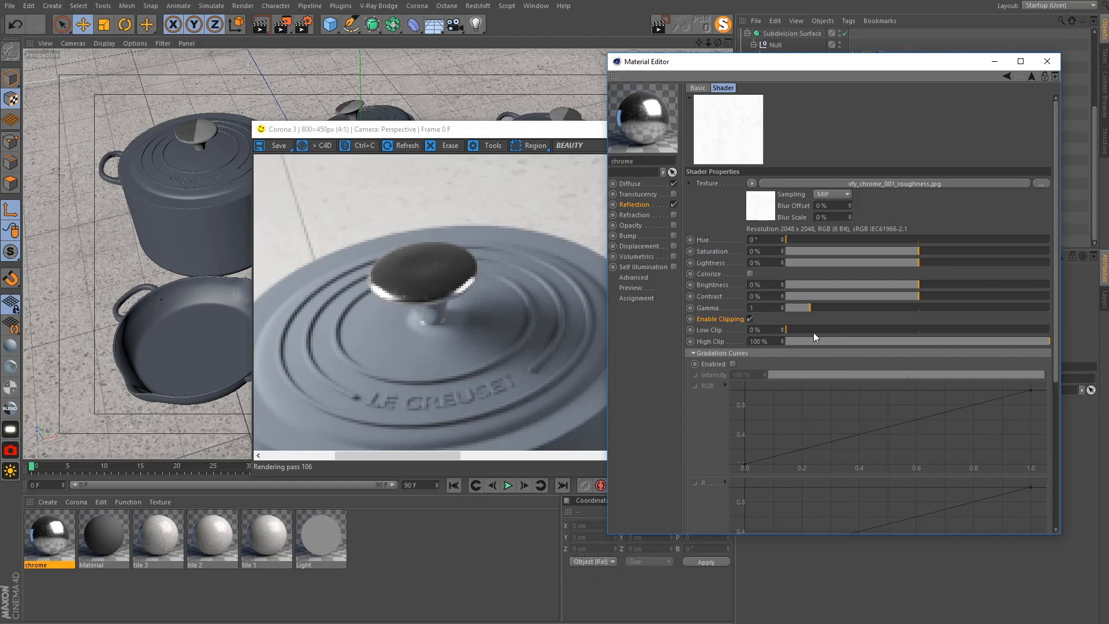
pyautogui.moveTo(810, 330); pyautogui.dragTo(895, 328)
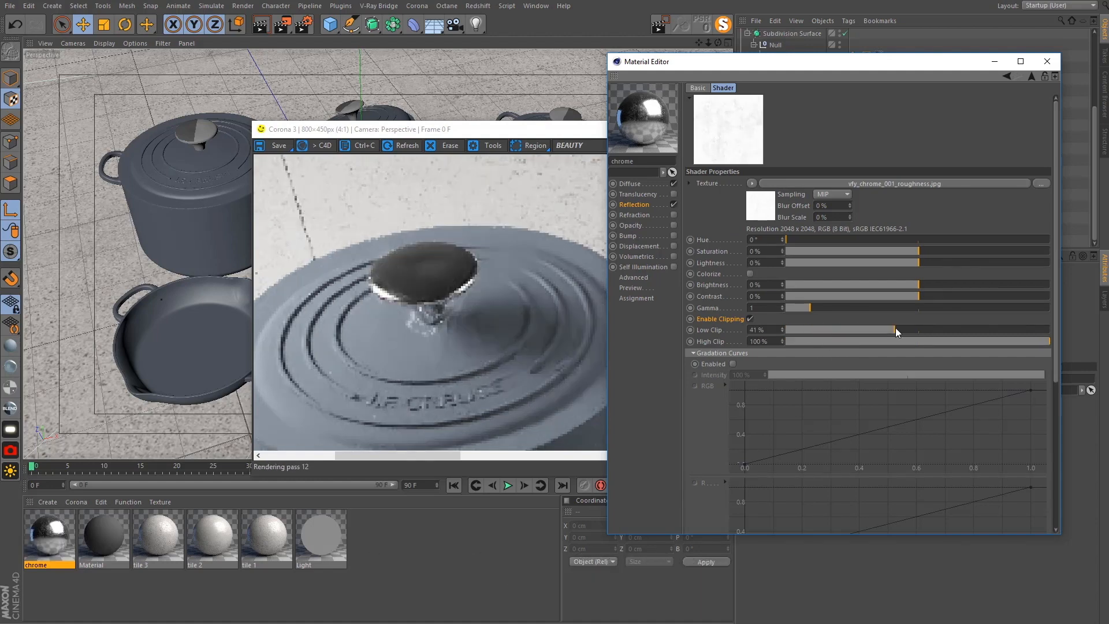
pyautogui.moveTo(896, 327); pyautogui.dragTo(955, 328)
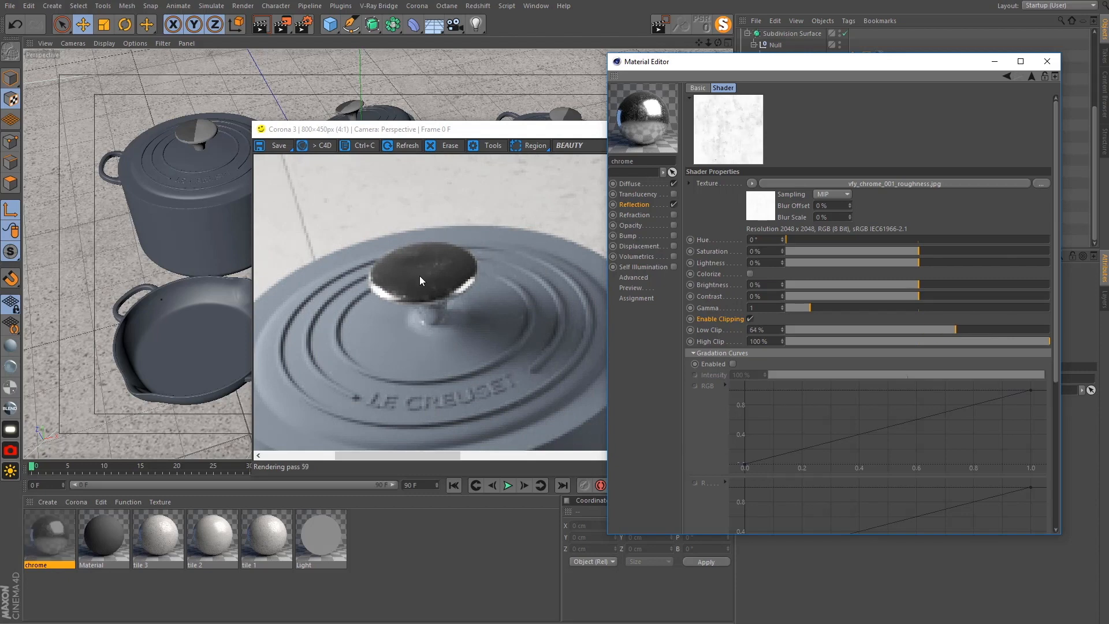
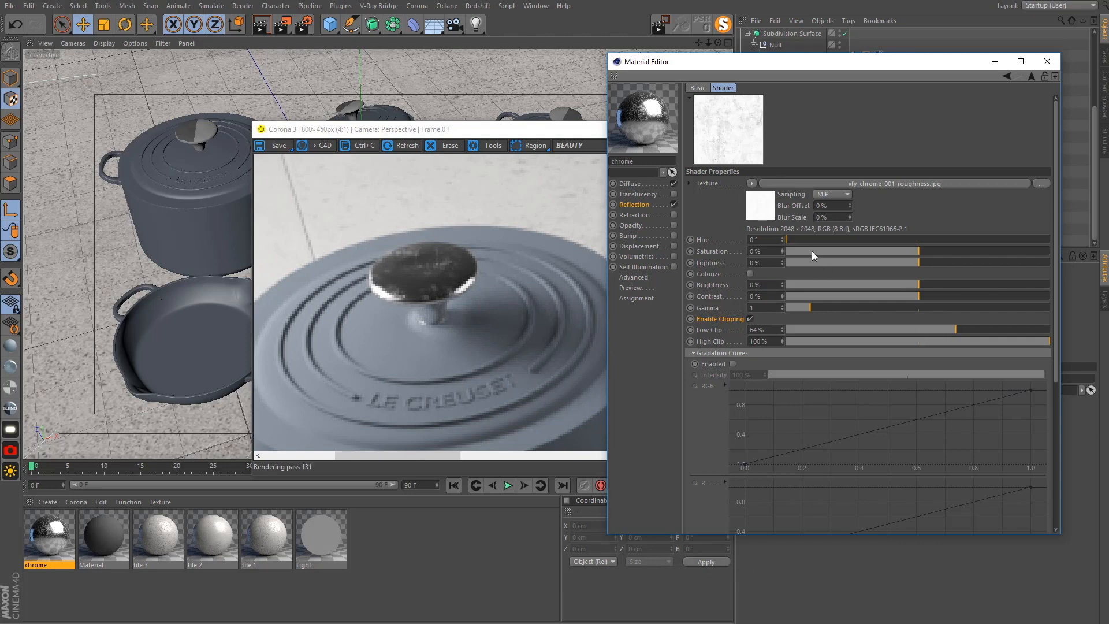
pyautogui.click(918, 329)
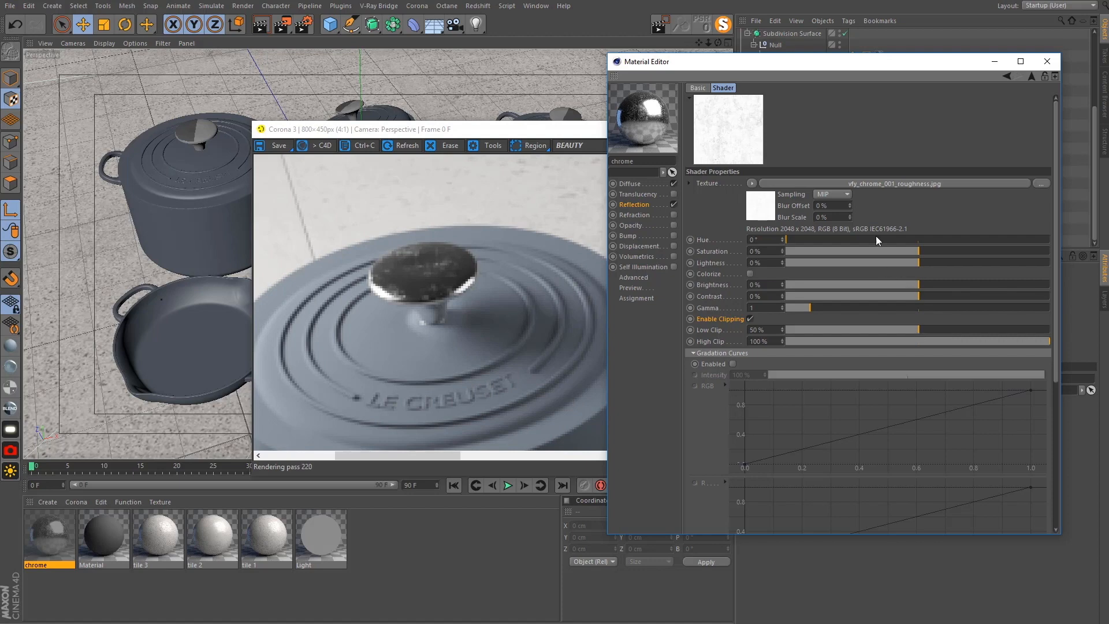
# Copy the Filter shader from the glossiness layers into the chrome material's reflection color texture and check the full render
pyautogui.click(1030, 81)
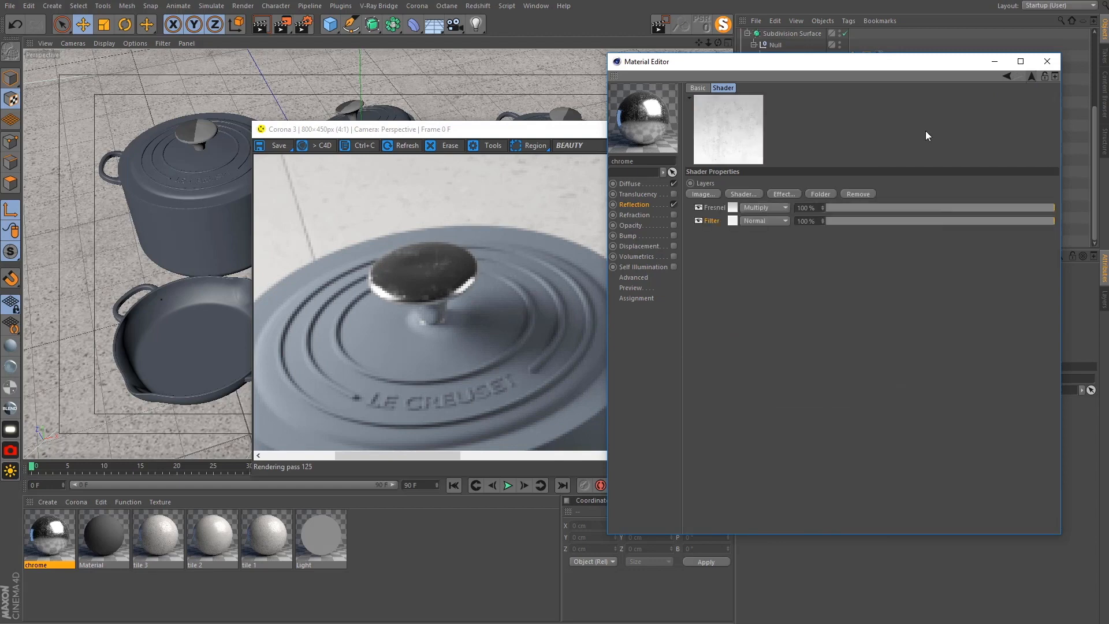
pyautogui.rightClick(713, 221)
pyautogui.click(749, 268)
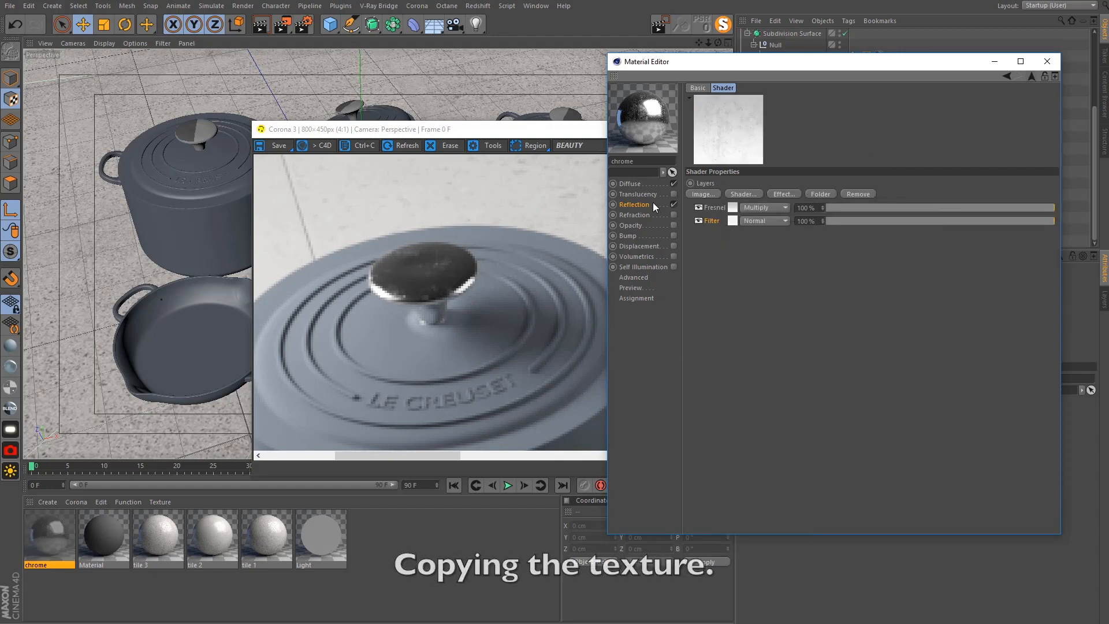
pyautogui.click(652, 203)
pyautogui.rightClick(742, 179)
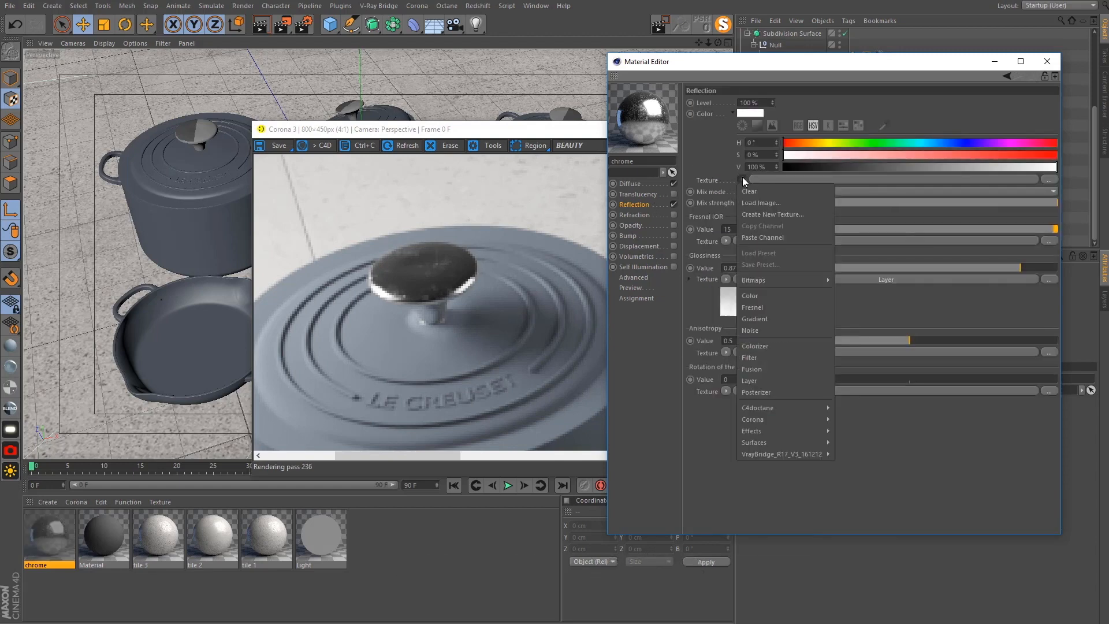
pyautogui.click(764, 238)
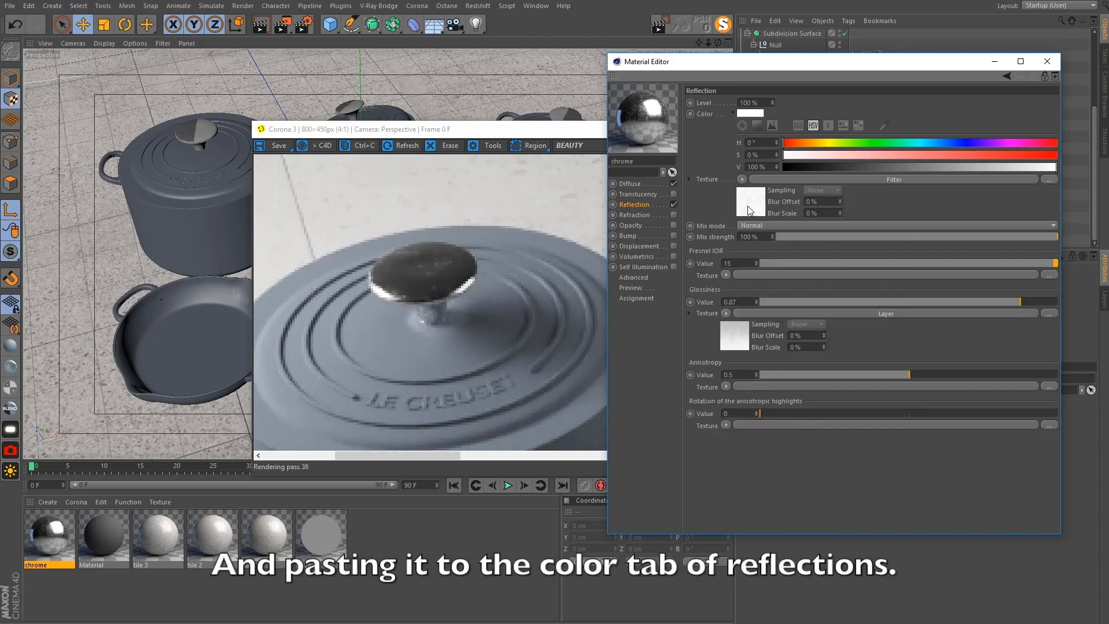
pyautogui.click(995, 61)
pyautogui.scroll(-1, 558, 286)
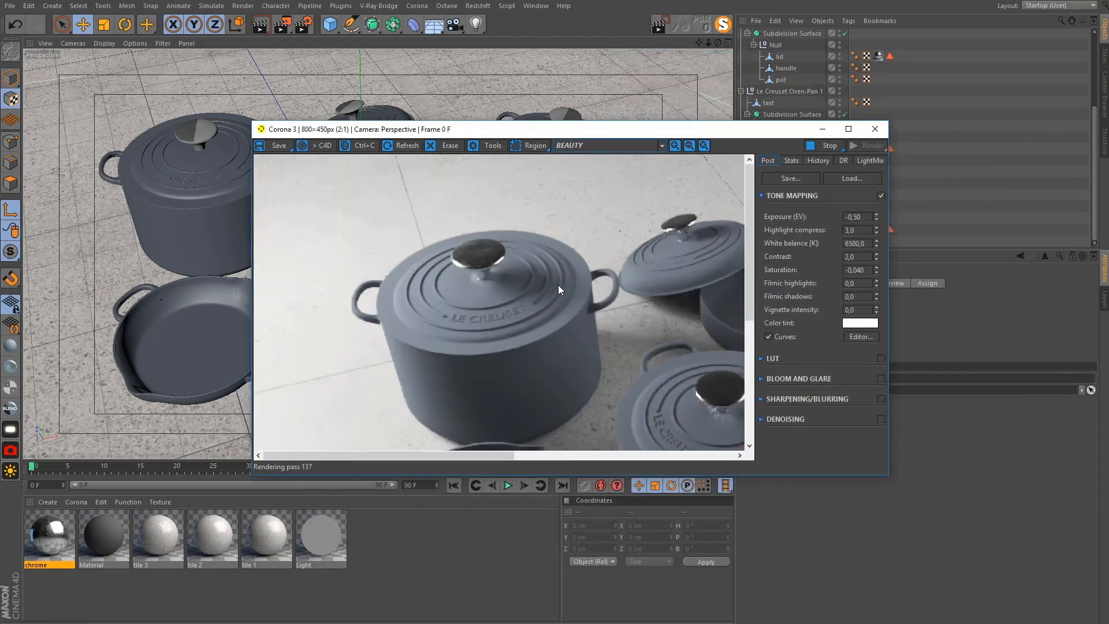
pyautogui.scroll(-1, 558, 285)
# Create a new Corona material and name it teflon
pyautogui.click(423, 562)
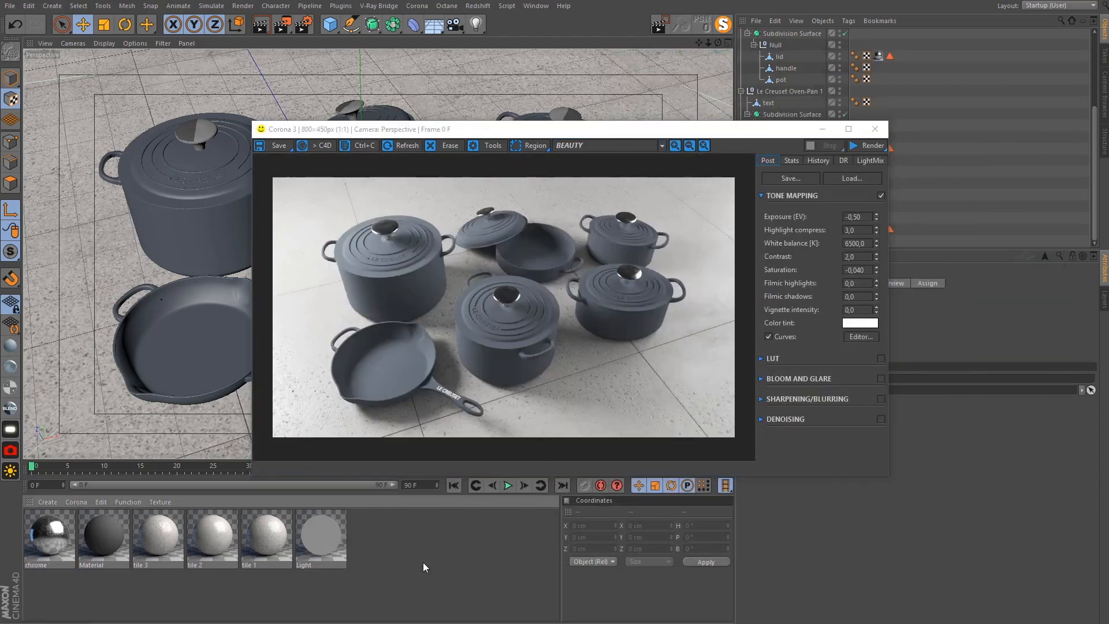
pyautogui.click(83, 499)
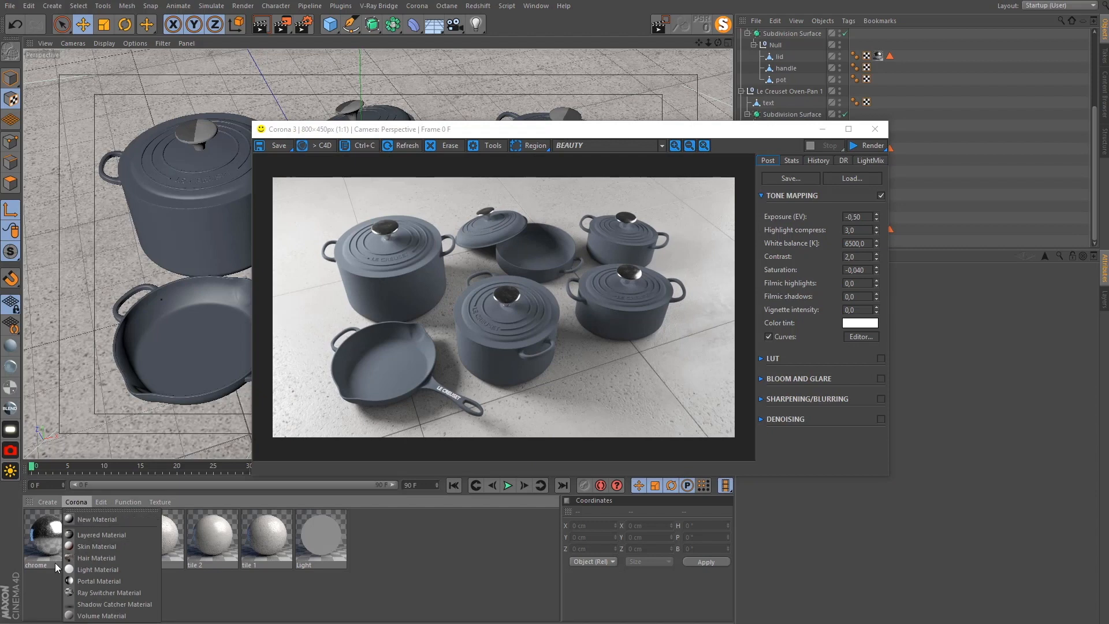
pyautogui.click(97, 519)
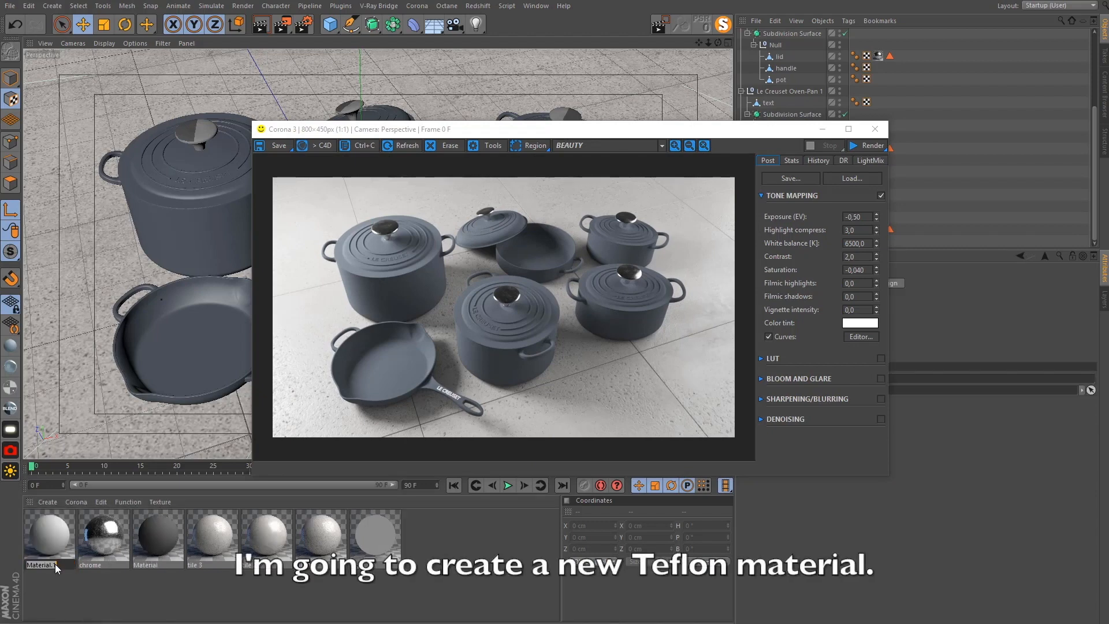
pyautogui.write('teflon')
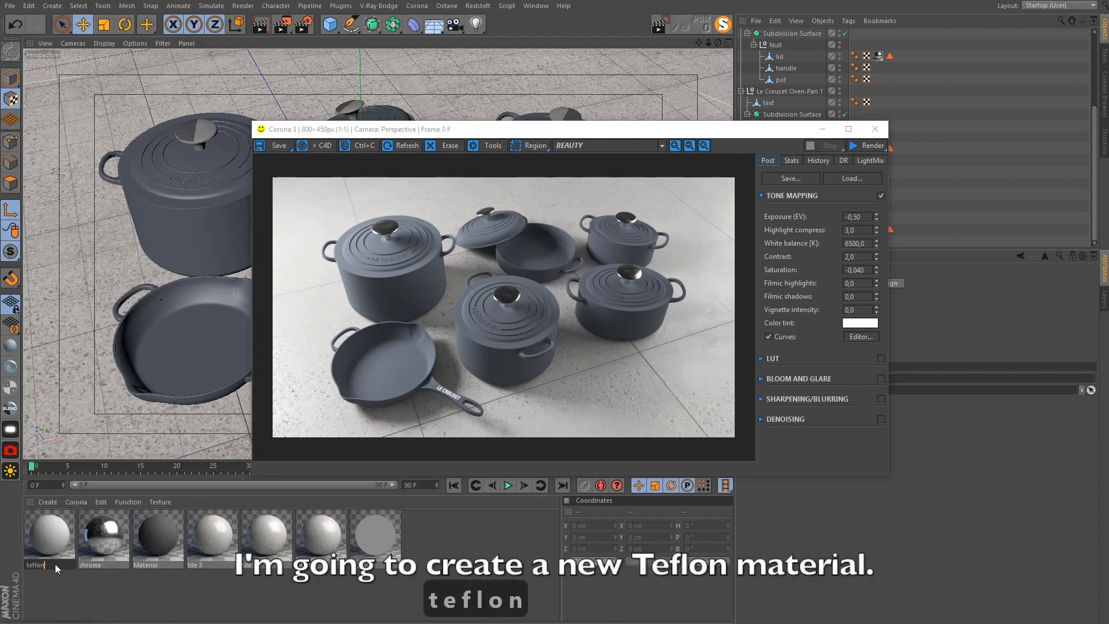
pyautogui.press('Return')
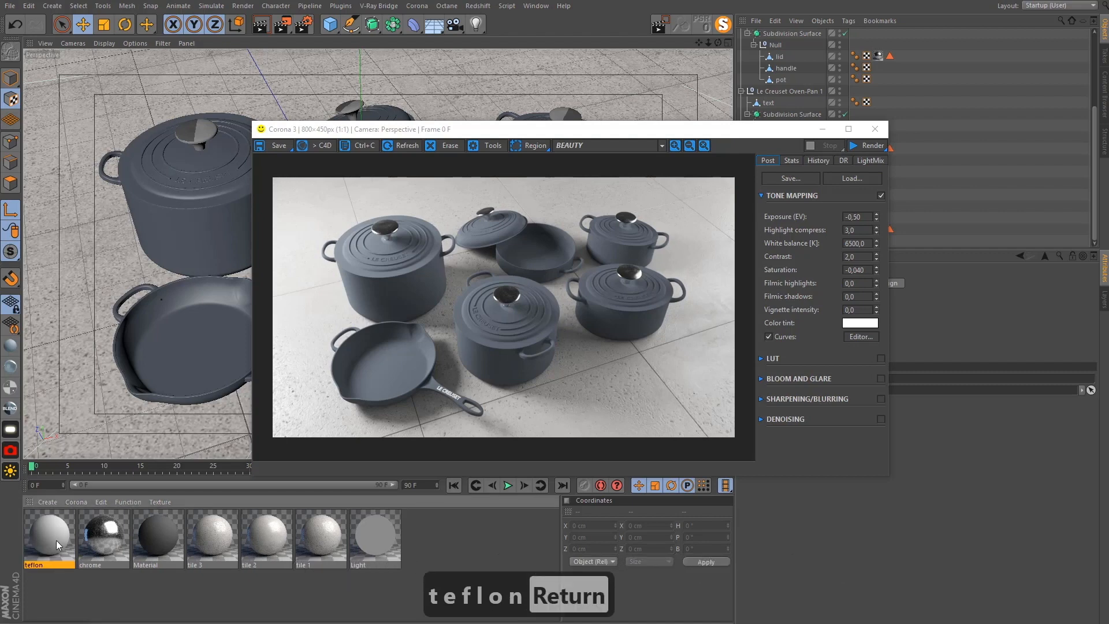
# Apply the teflon material to the pan mesh of Le Creuset Pan 1 and set its texture projection to Cubic
pyautogui.click(816, 129)
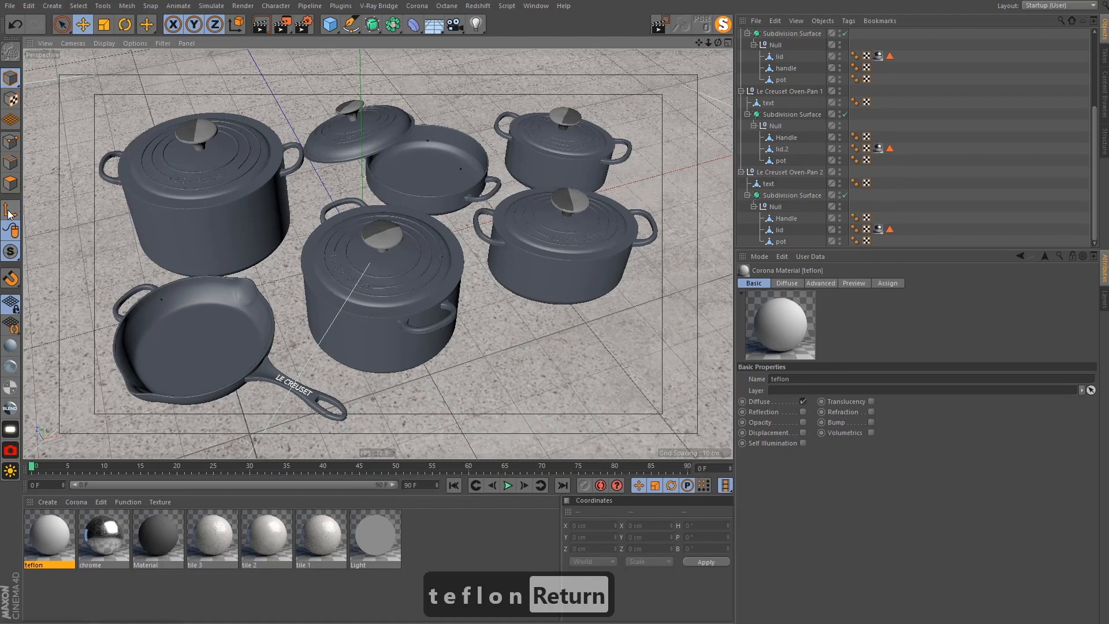
pyautogui.click(191, 332)
pyautogui.scroll(5, 833, 174)
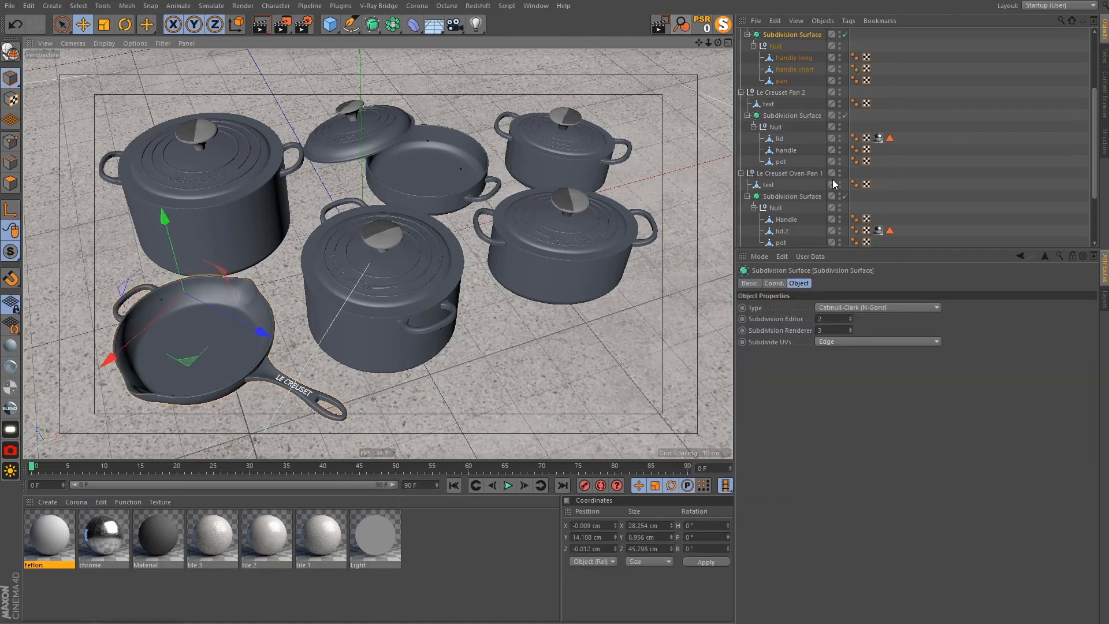
pyautogui.click(795, 138)
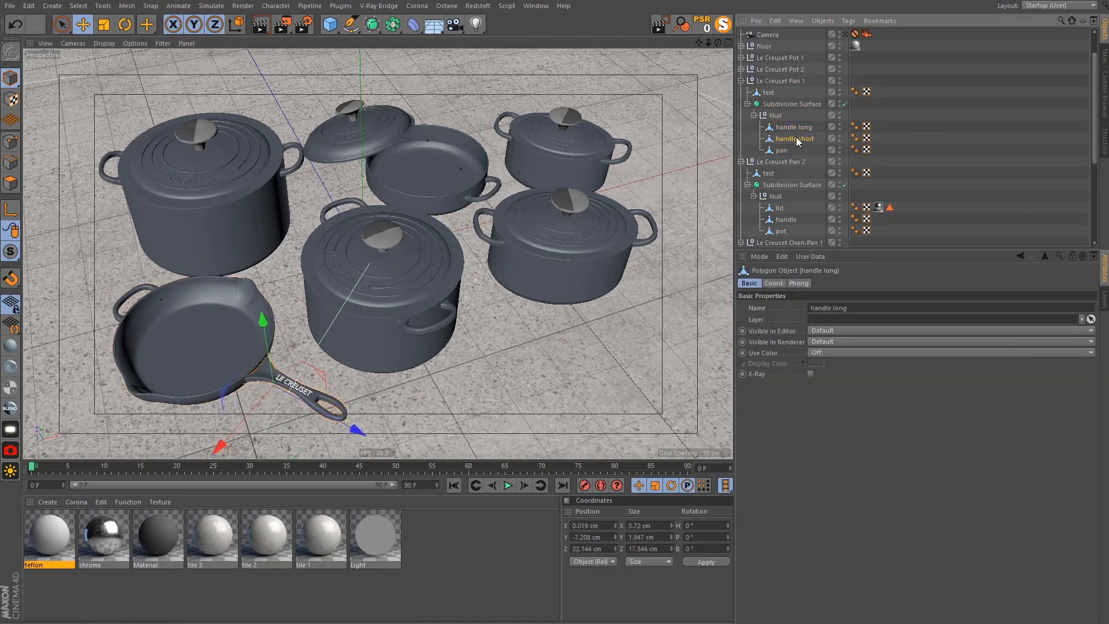
pyautogui.click(782, 150)
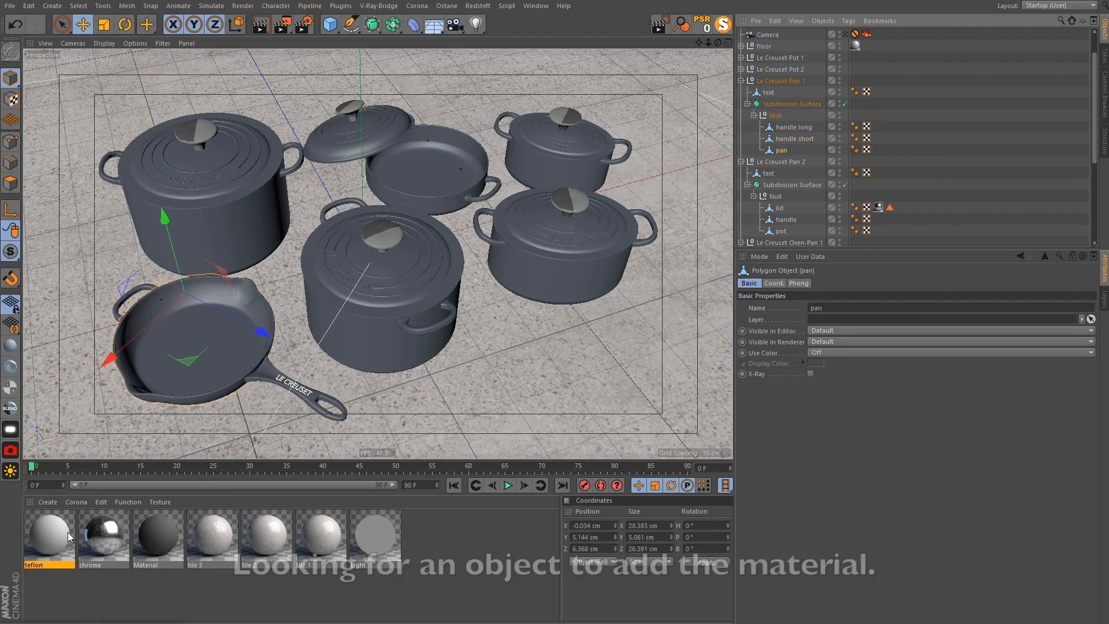
pyautogui.moveTo(772, 154); pyautogui.dragTo(777, 151)
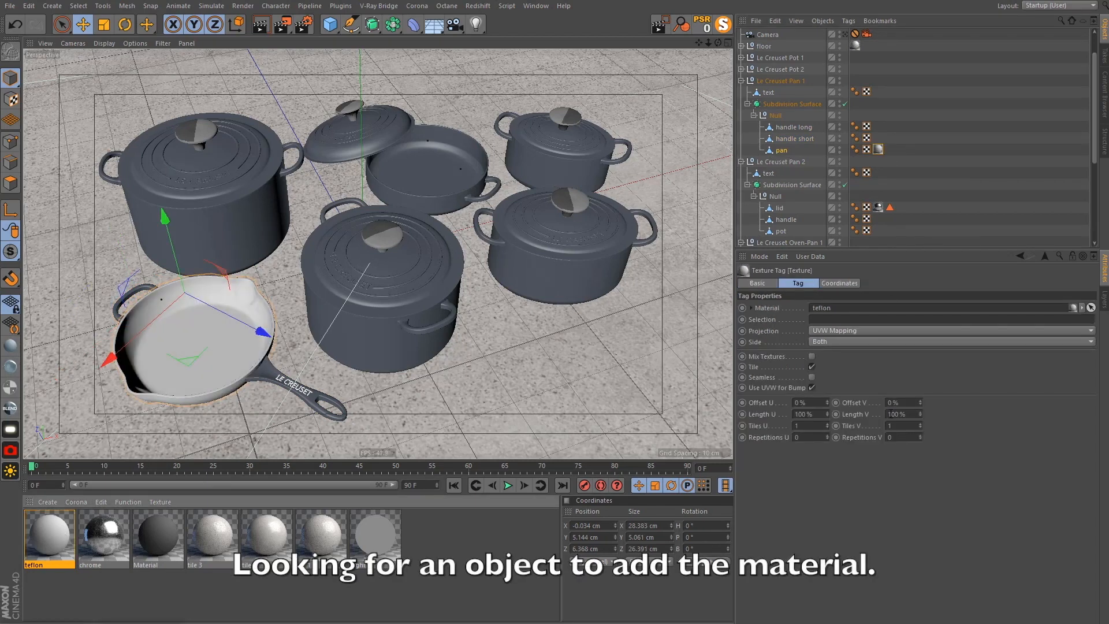
pyautogui.click(838, 334)
pyautogui.click(837, 376)
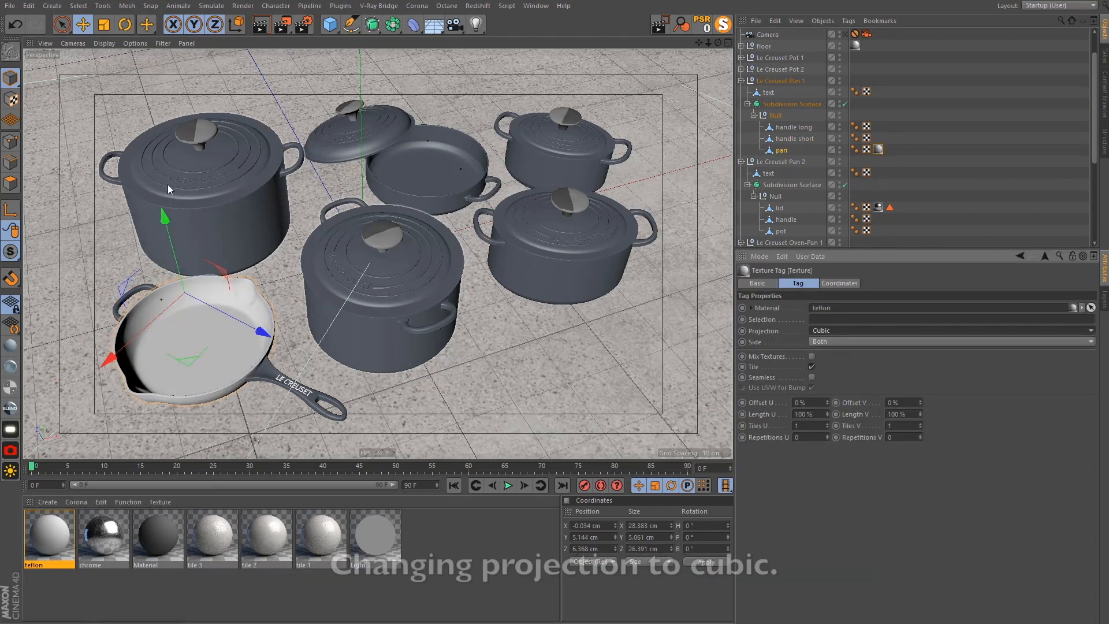
# Uniformly scale the pan's teflon texture projection down to about 15 cm in Texture mode, then return to Model mode with the Move tool
pyautogui.click(10, 99)
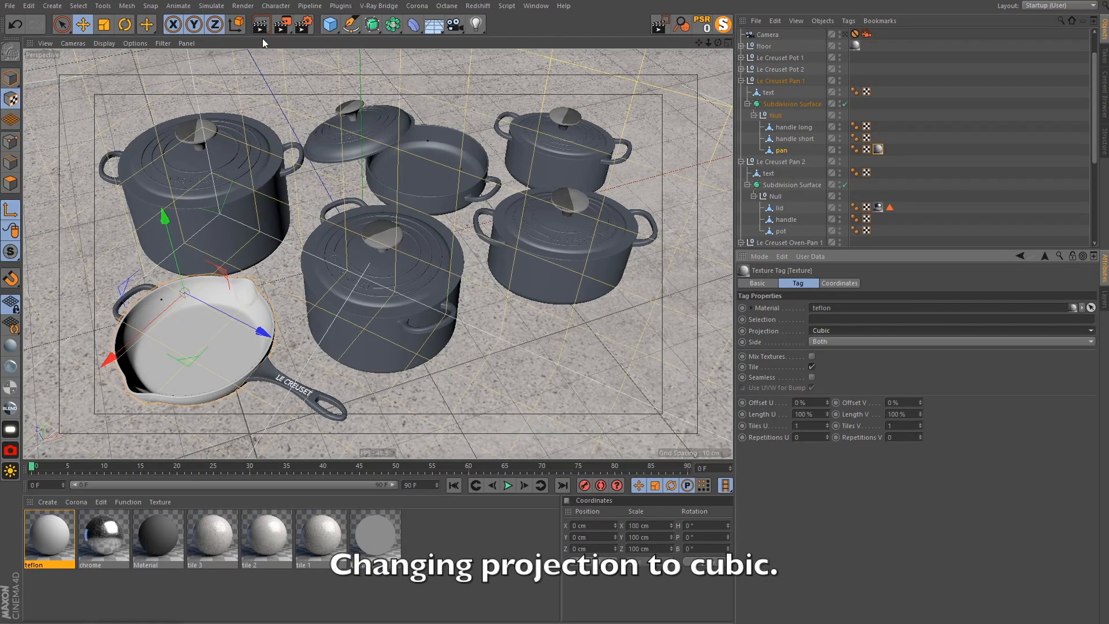
pyautogui.press('F2')
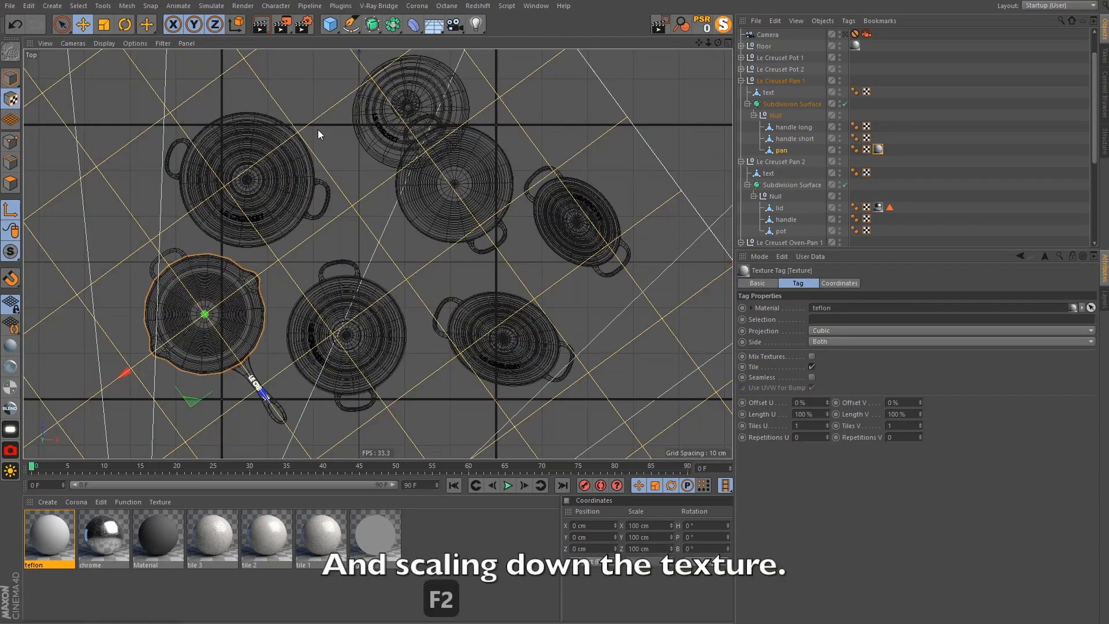
pyautogui.click(105, 25)
pyautogui.scroll(-3, 465, 200)
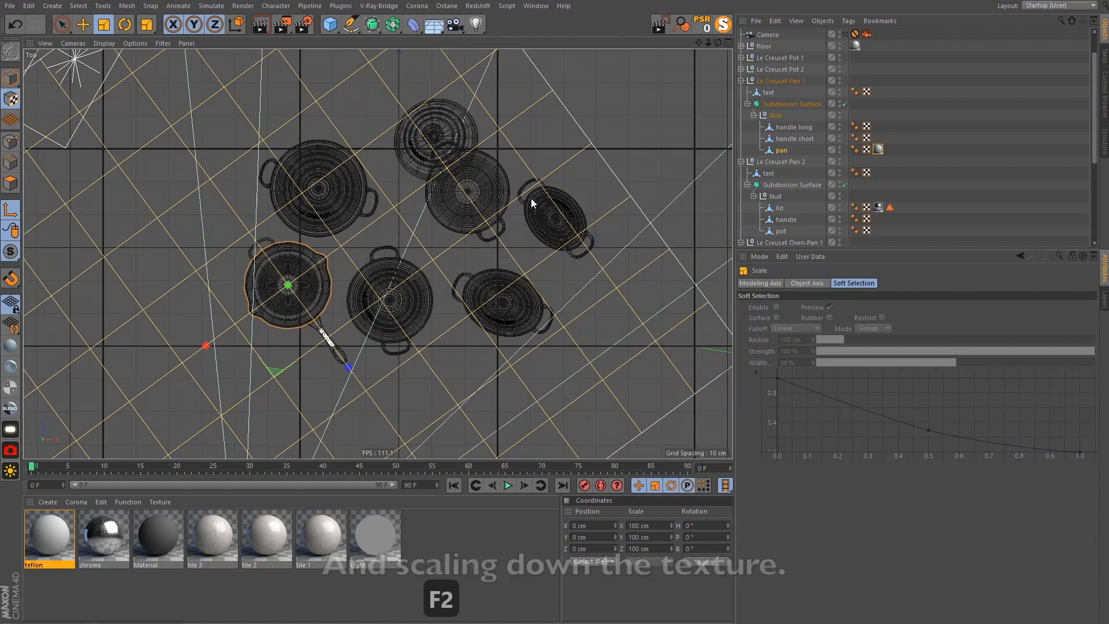
pyautogui.moveTo(531, 198); pyautogui.dragTo(246, 308)
pyautogui.scroll(3, 246, 308)
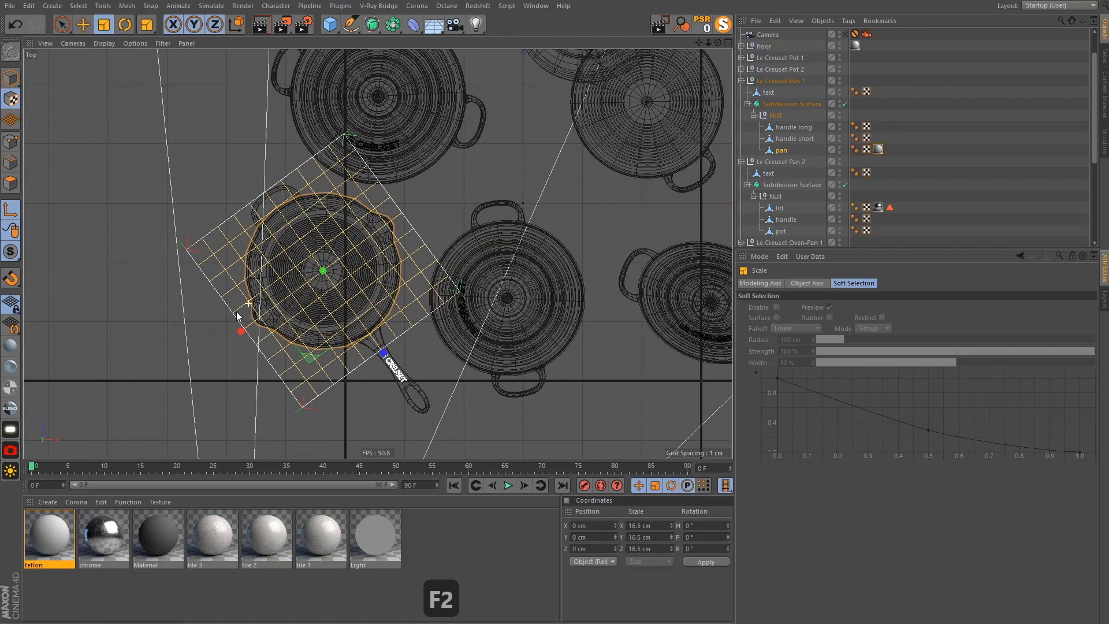
pyautogui.moveTo(327, 242); pyautogui.dragTo(304, 253)
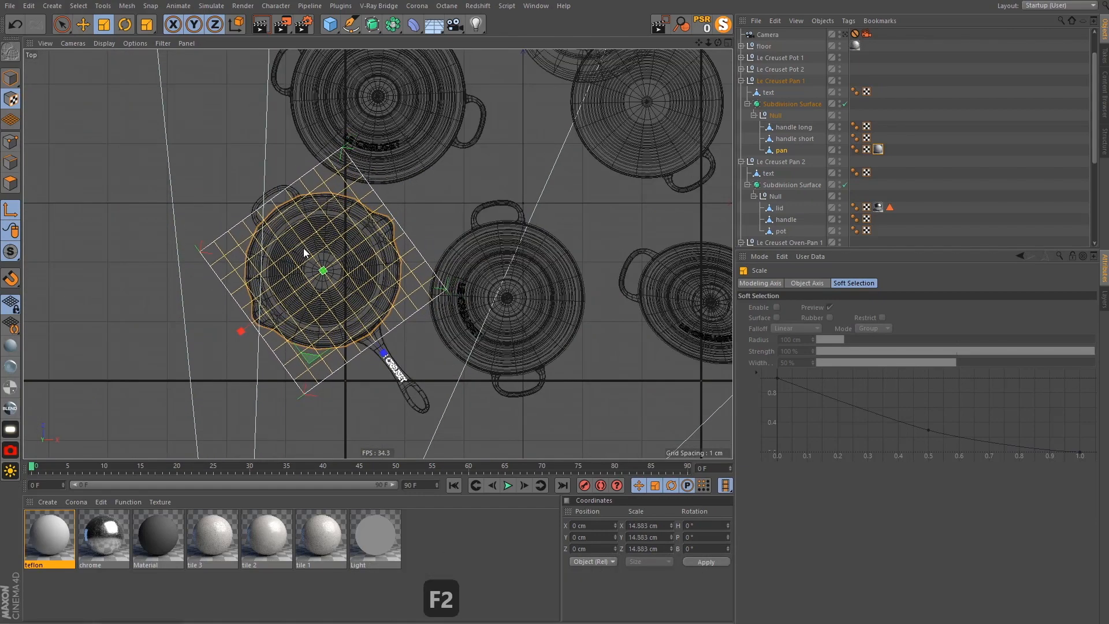
pyautogui.press('F1')
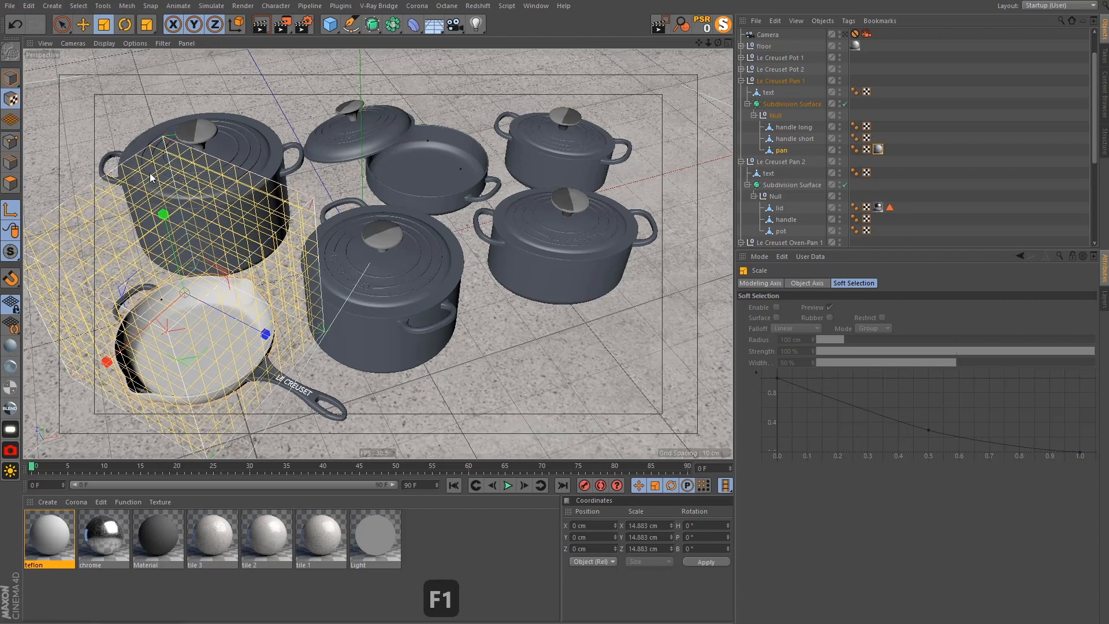
pyautogui.click(11, 78)
pyautogui.click(83, 25)
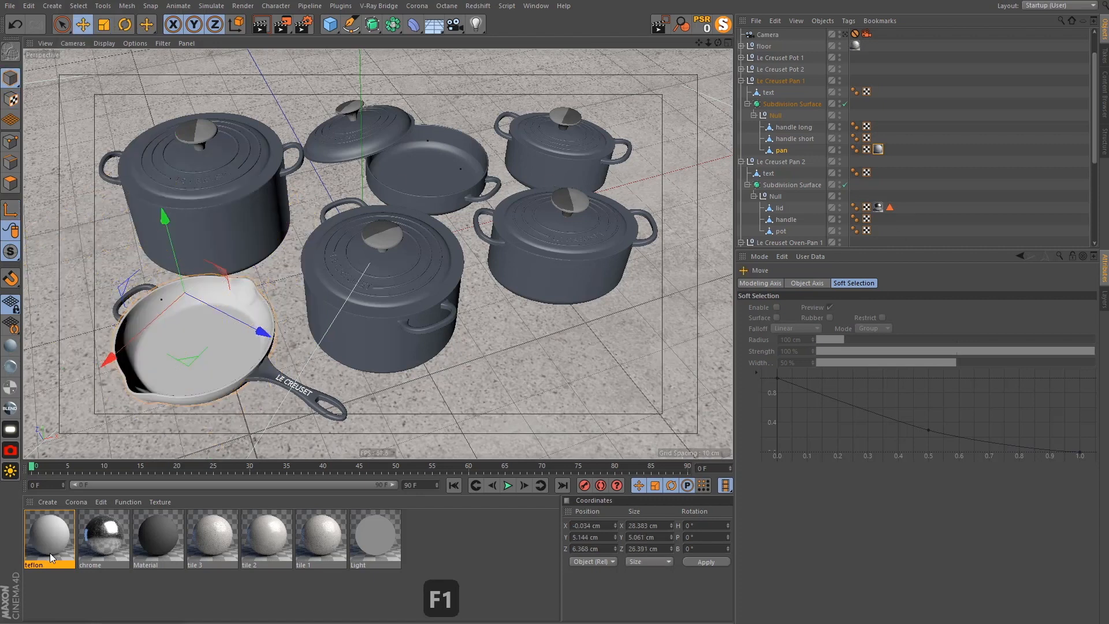
# Open the teflon material for editing and set its diffuse color to a dark gray with a brightness value of 16%
pyautogui.doubleClick(57, 531)
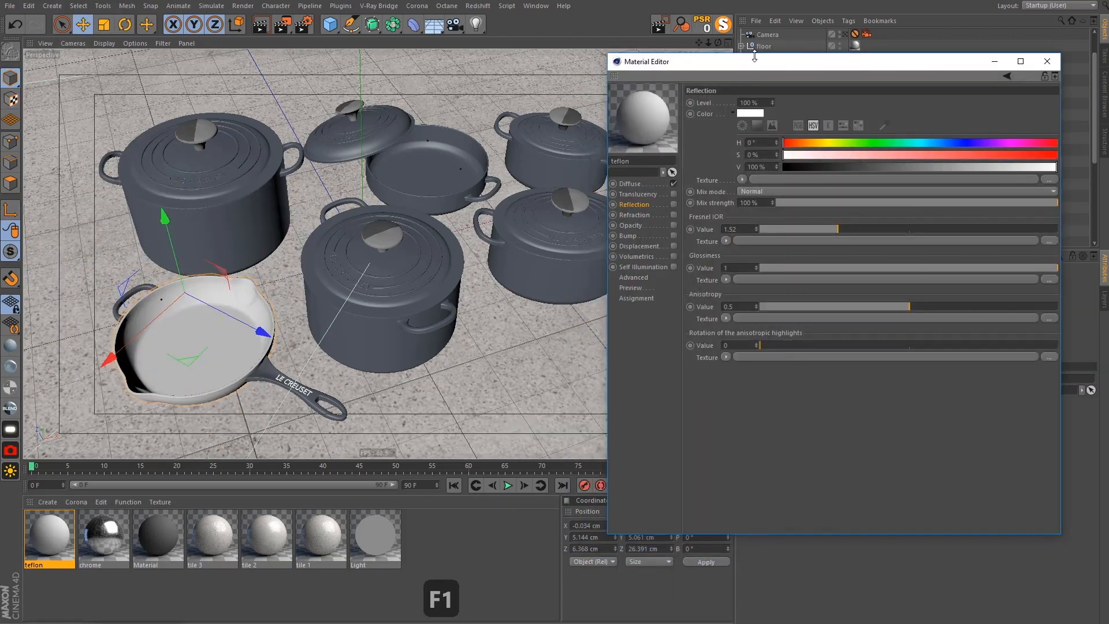
pyautogui.click(645, 183)
pyautogui.click(748, 112)
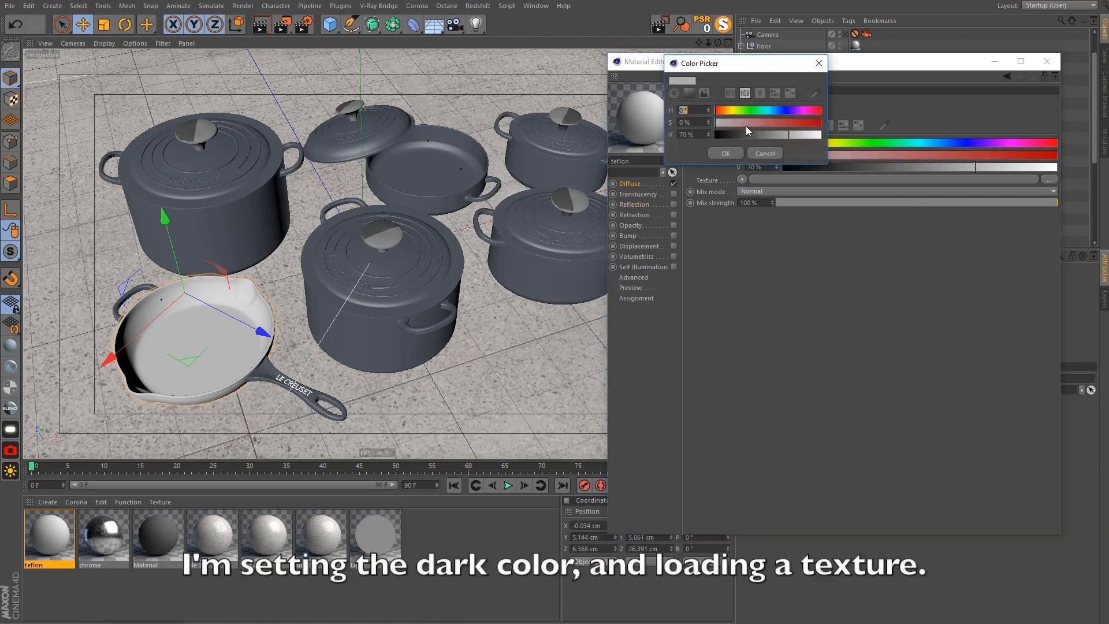
pyautogui.click(732, 134)
pyautogui.click(729, 153)
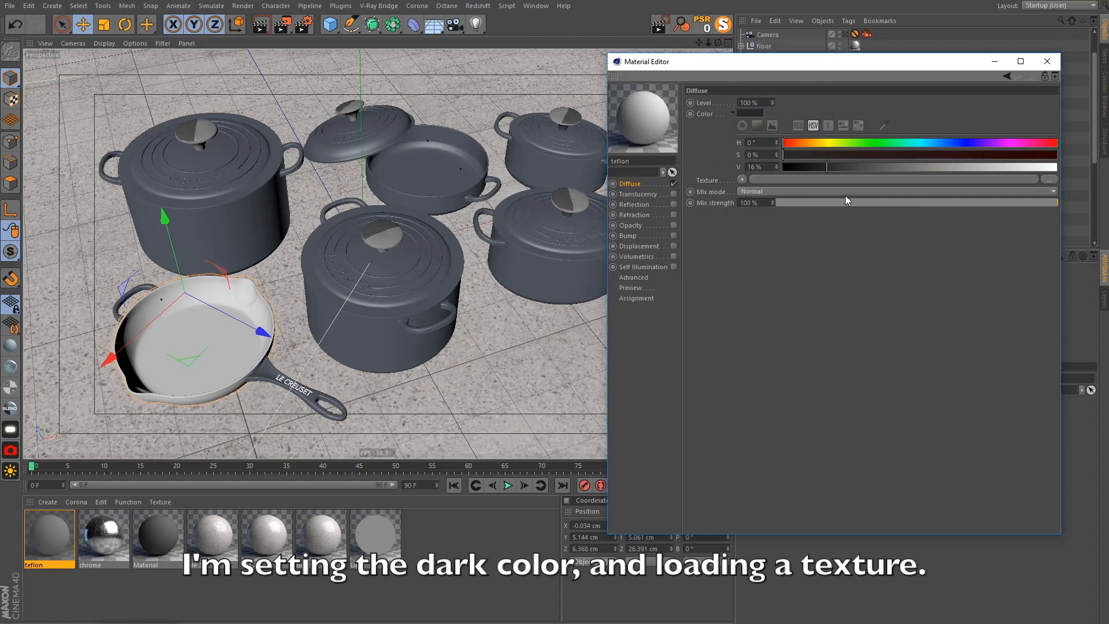
# Load vfy_metal_001_diffuse.jpg as the teflon diffuse texture and set its mix mode to Multiply
pyautogui.click(1042, 179)
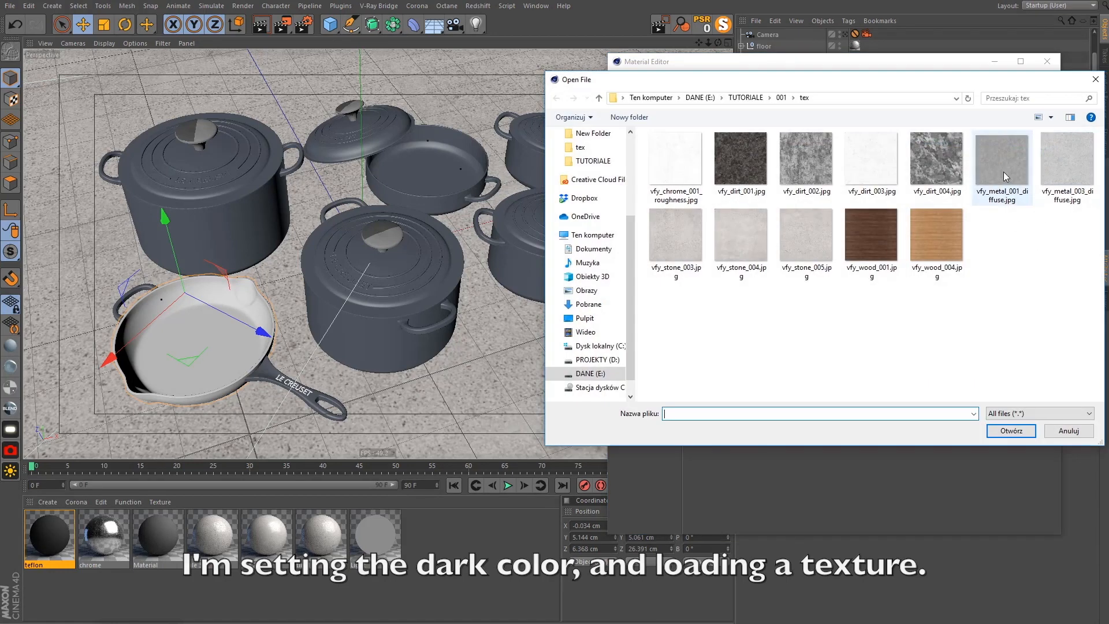
pyautogui.click(1005, 177)
pyautogui.click(1011, 430)
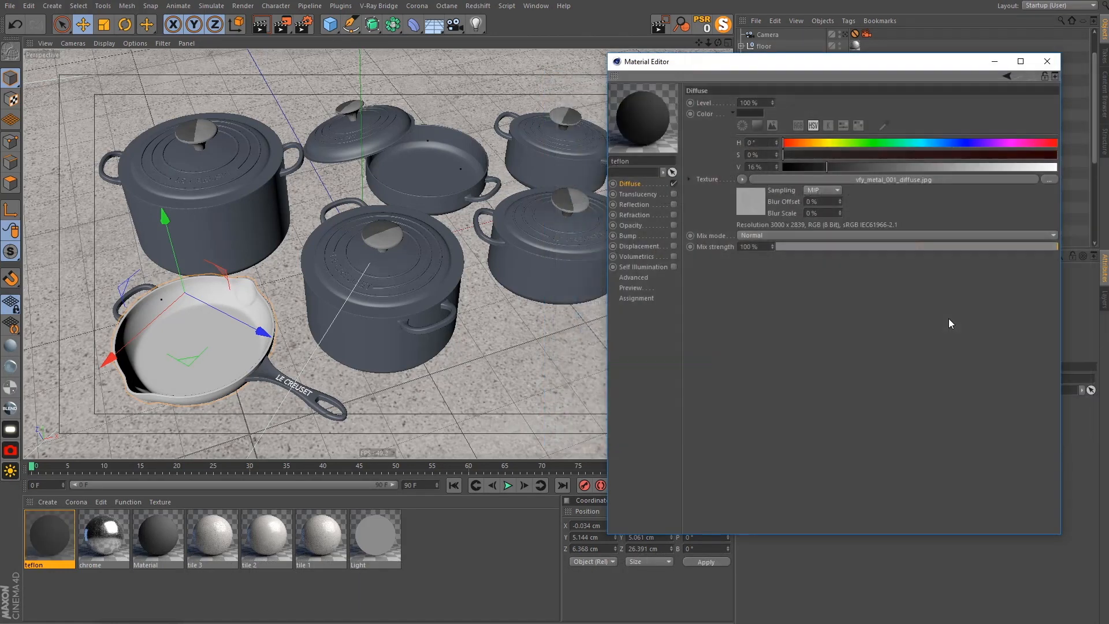
pyautogui.click(785, 235)
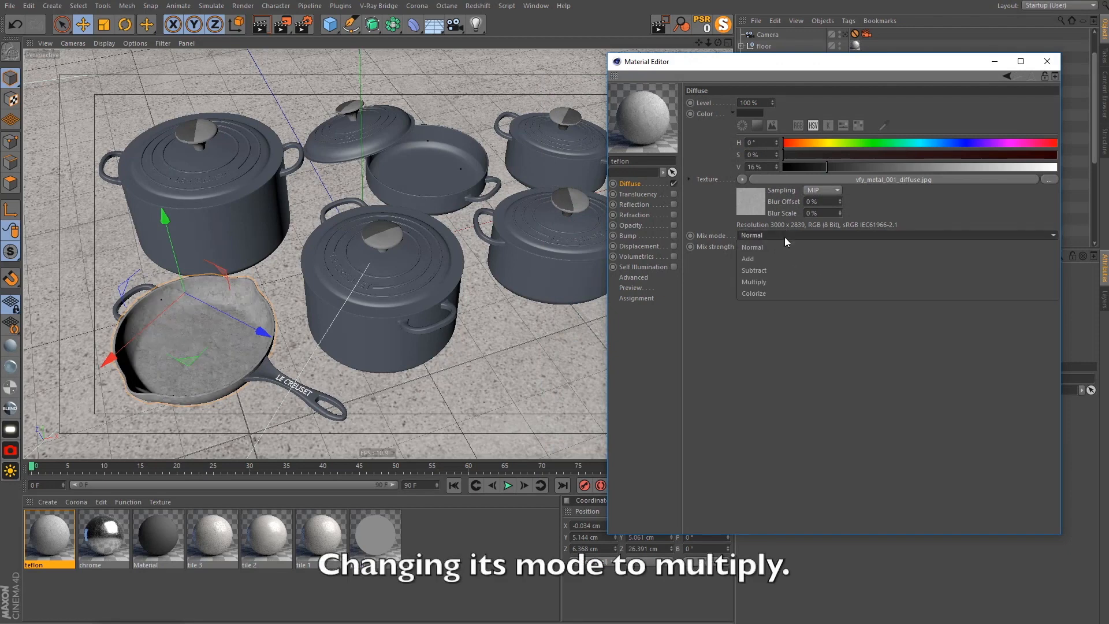
pyautogui.click(771, 280)
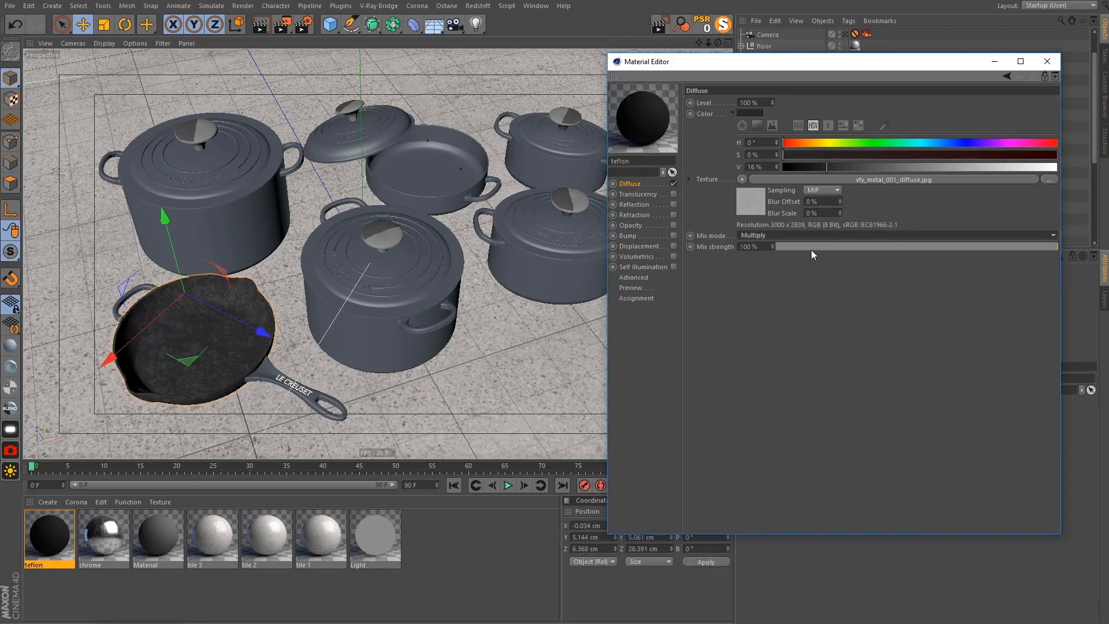
# Lower the diffuse texture's mix strength to 25%
pyautogui.click(855, 234)
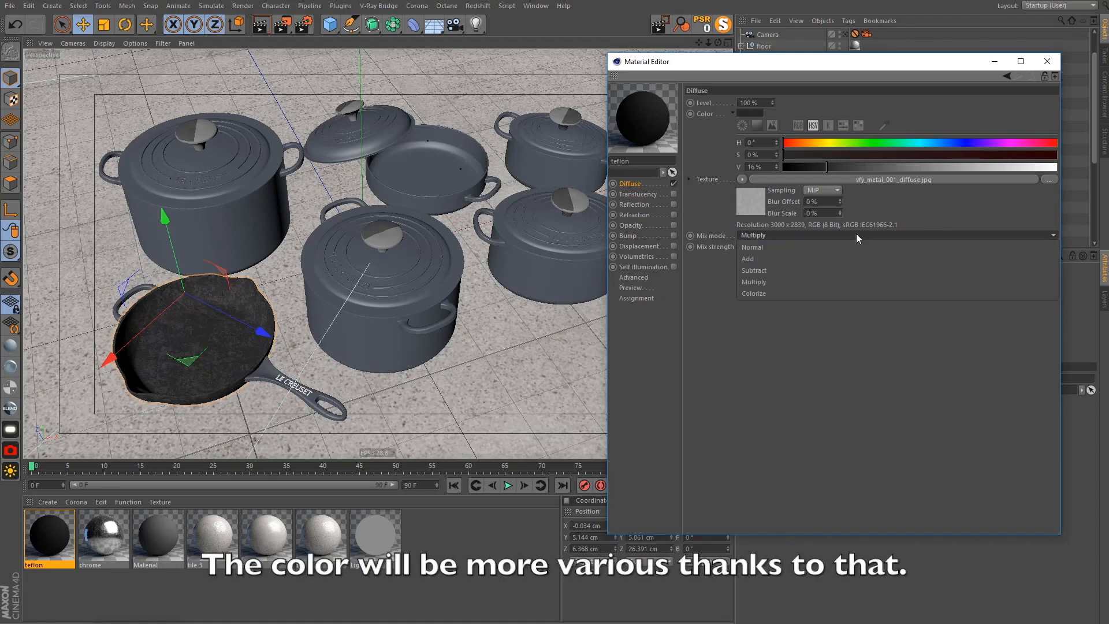
pyautogui.click(856, 234)
pyautogui.click(870, 248)
pyautogui.moveTo(869, 248); pyautogui.dragTo(847, 241)
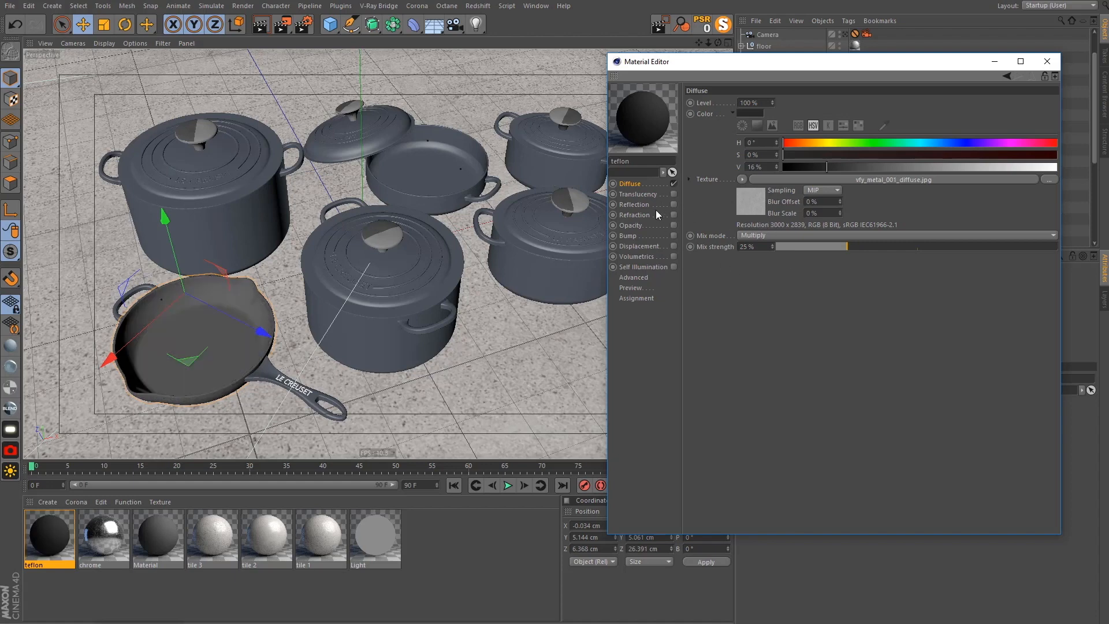
# Lighten the teflon diffuse color to a brightness value of 27% and set the texture's mix strength to 51%
pyautogui.click(749, 113)
pyautogui.click(746, 115)
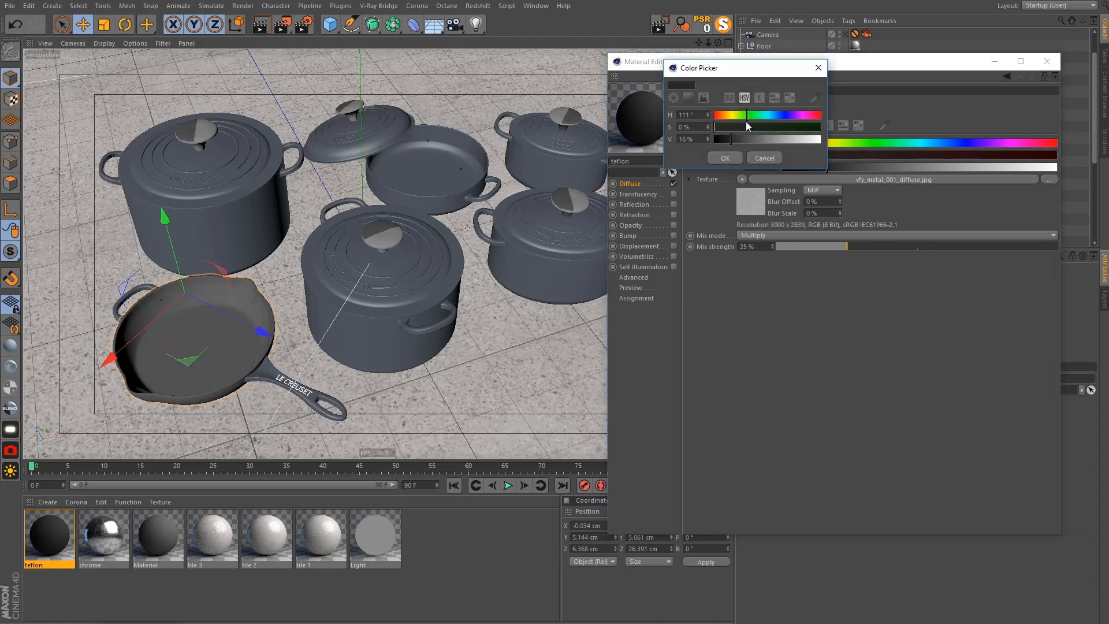
pyautogui.click(735, 127)
pyautogui.click(736, 139)
pyautogui.click(743, 139)
pyautogui.click(725, 158)
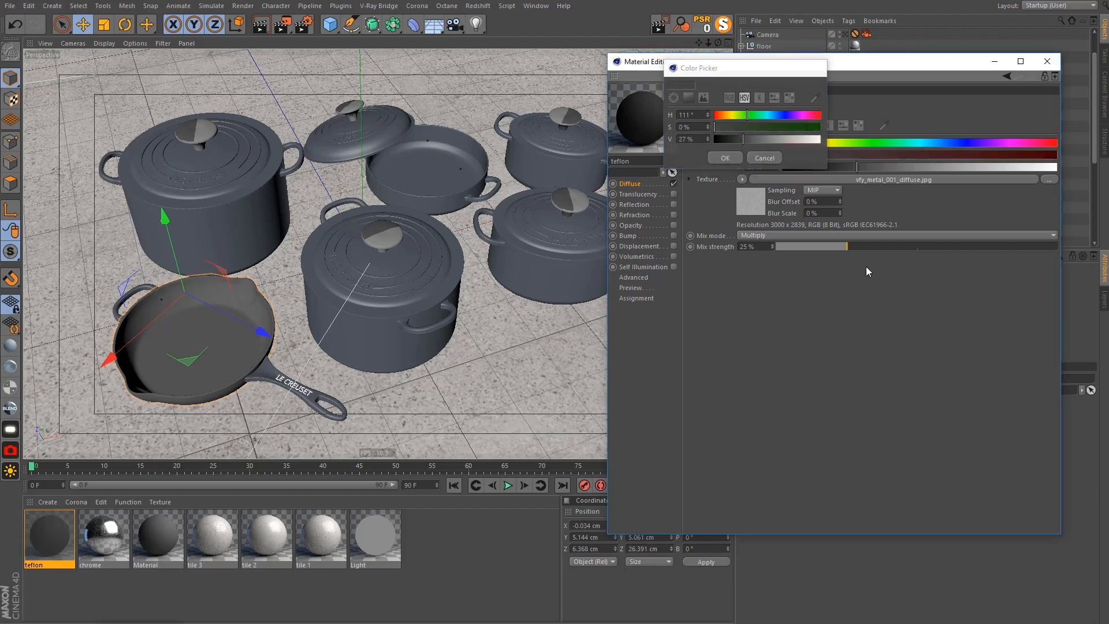
pyautogui.click(886, 248)
pyautogui.moveTo(887, 249); pyautogui.dragTo(918, 249)
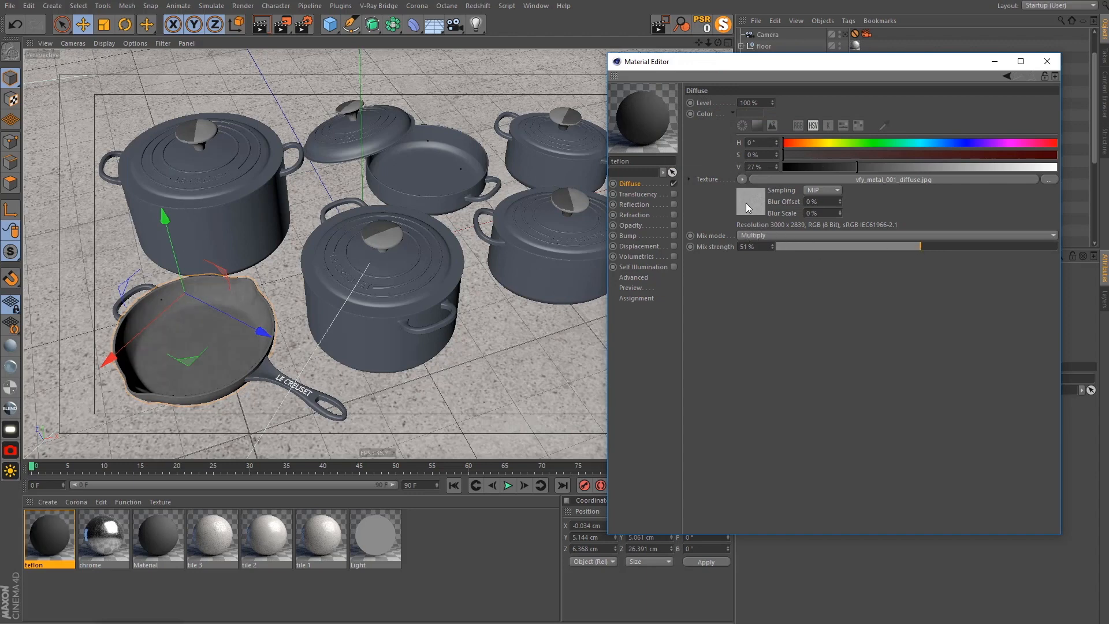
# Wrap the diffuse texture in a Filter shader and enable clipping with Low Clip 18% and High Clip 53%
pyautogui.click(741, 179)
pyautogui.click(764, 404)
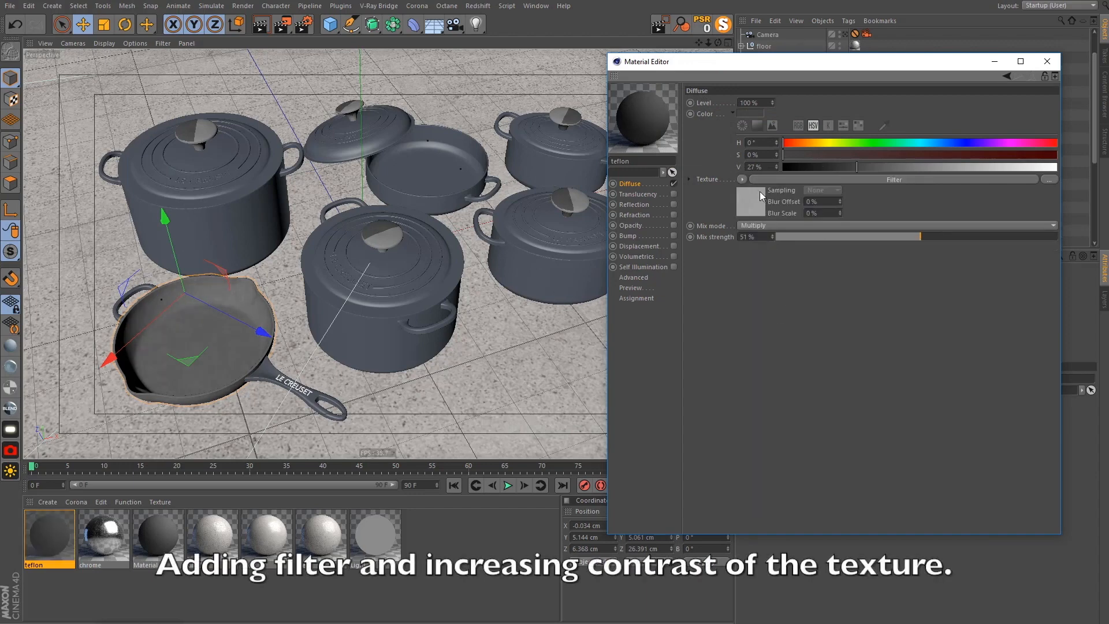
pyautogui.click(760, 192)
pyautogui.click(750, 319)
pyautogui.moveTo(1005, 341); pyautogui.dragTo(926, 341)
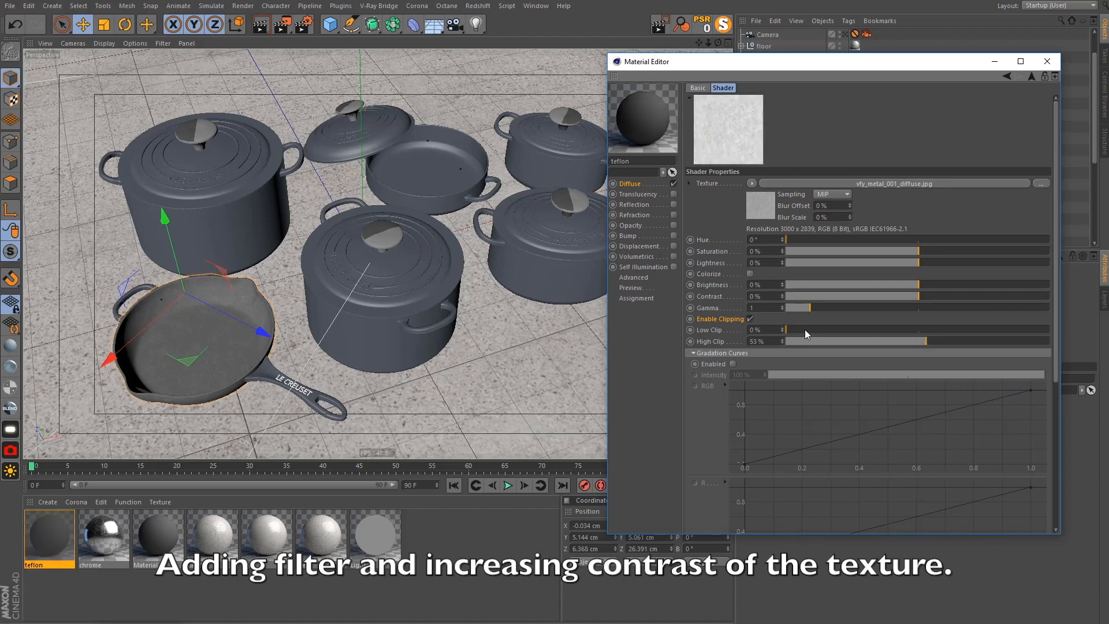
pyautogui.moveTo(805, 329); pyautogui.dragTo(833, 330)
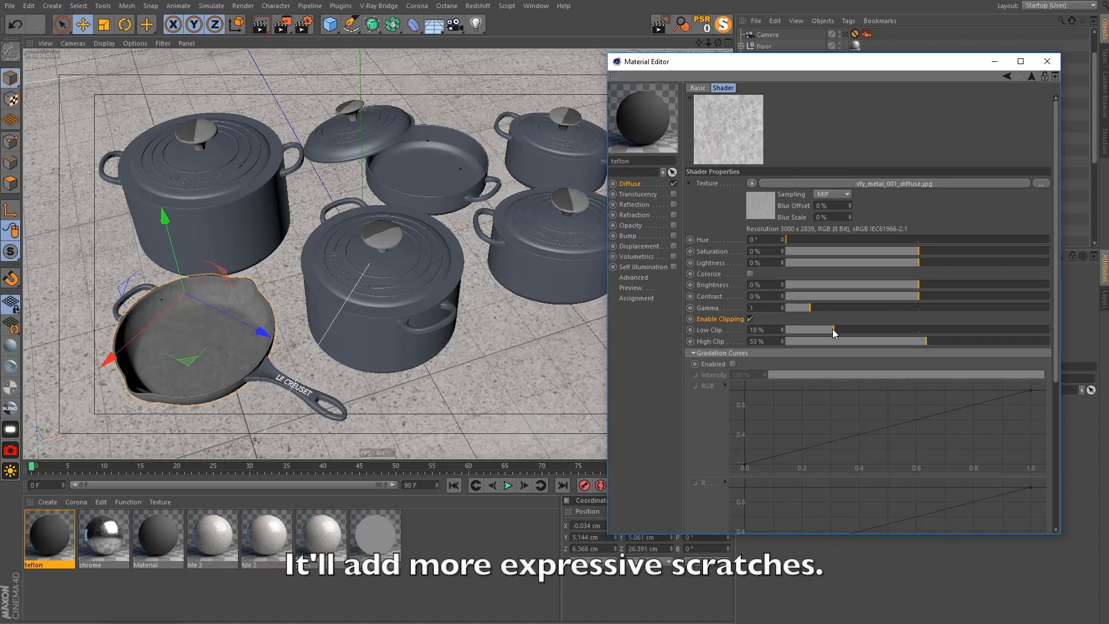
pyautogui.click(1032, 75)
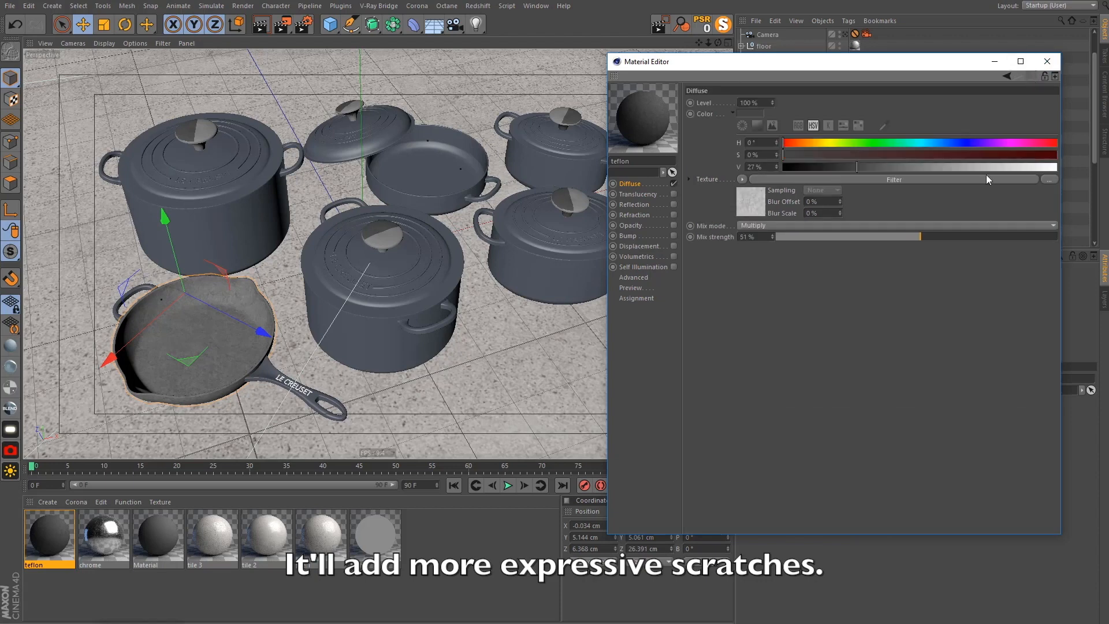
# Set the diffuse mix strength to 50% and darken the diffuse color to a brightness value of 17%
pyautogui.click(918, 236)
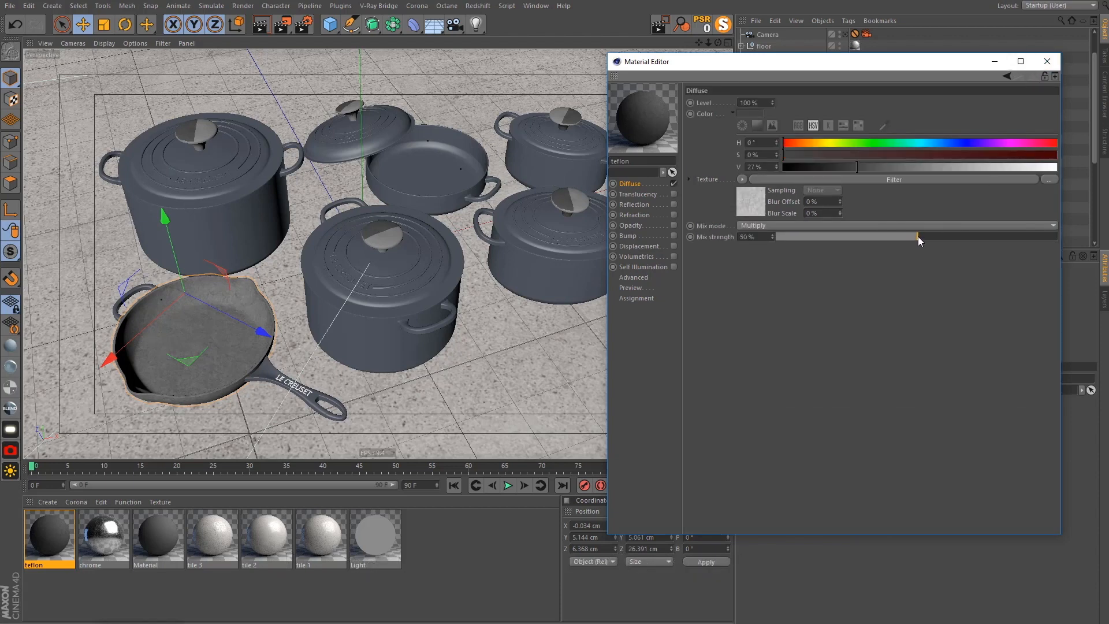
pyautogui.click(757, 114)
pyautogui.click(744, 137)
pyautogui.click(737, 156)
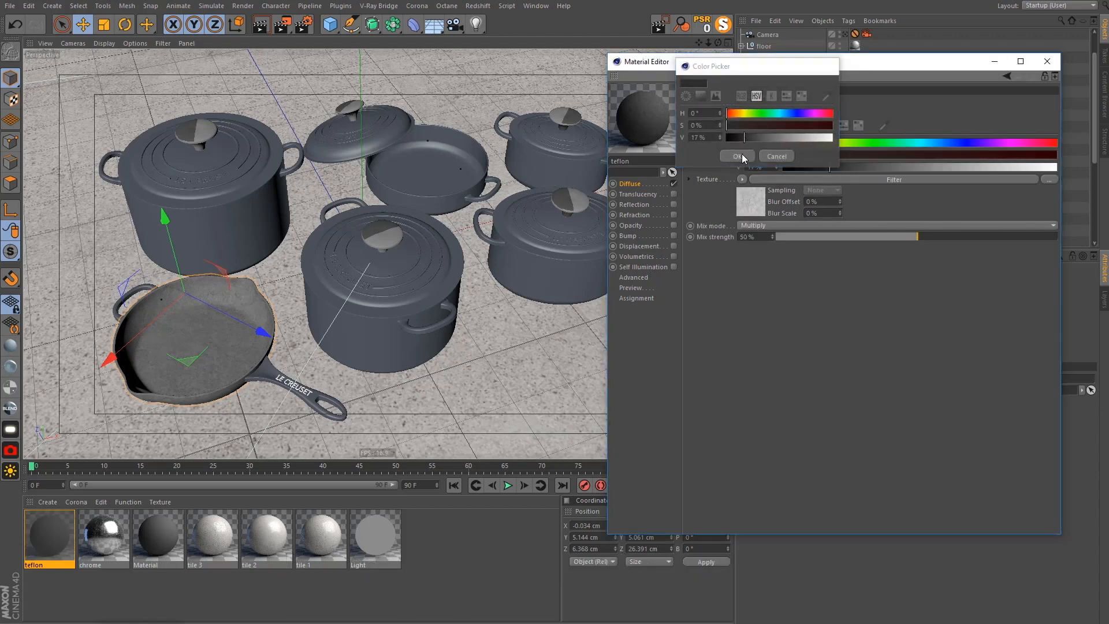
# Enable reflection on the teflon material and load vfy_metal_001_diffuse.jpg as its reflection color texture
pyautogui.click(658, 204)
pyautogui.click(674, 204)
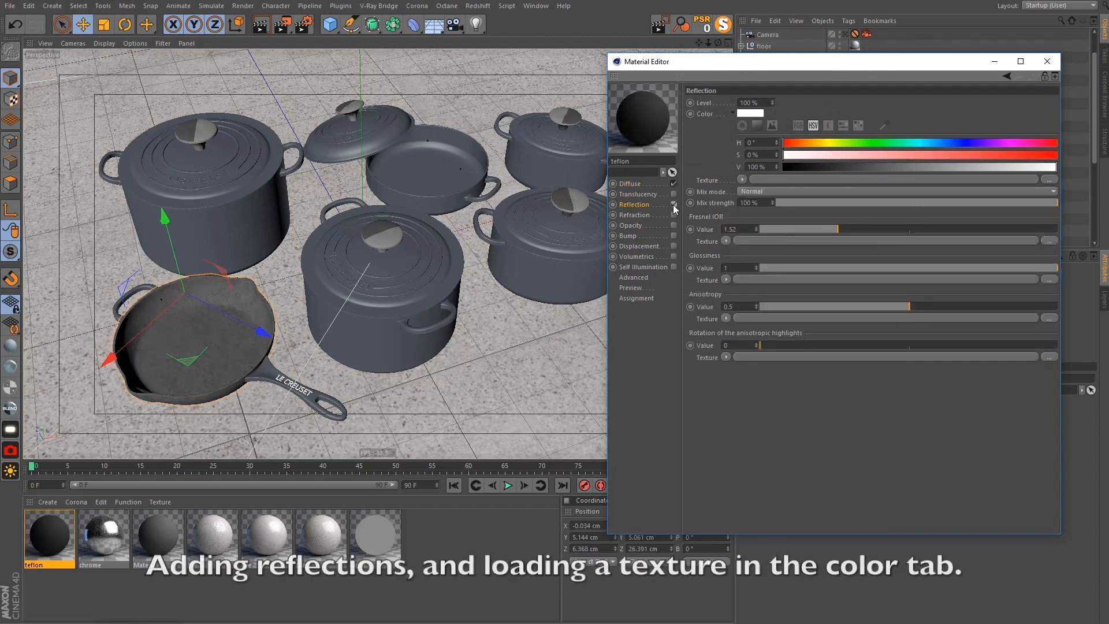
pyautogui.click(1048, 180)
pyautogui.click(1003, 165)
pyautogui.click(1004, 426)
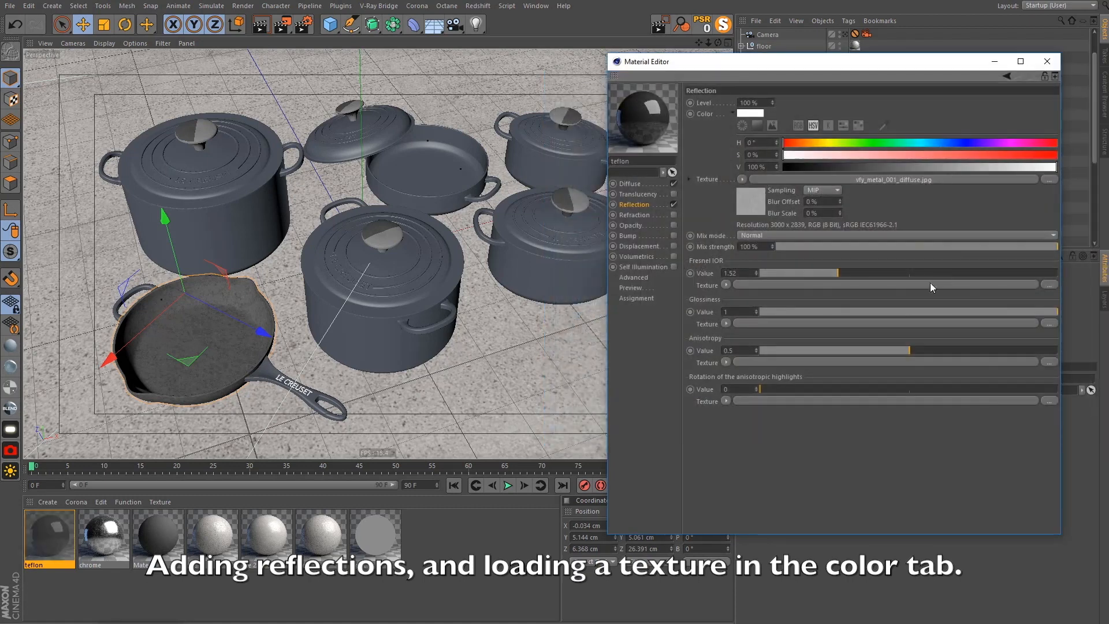
# Add a Filter shader to the reflection color texture with clipping enabled, Low Clip 12%, High Clip 75% and Saturation -100%
pyautogui.click(757, 193)
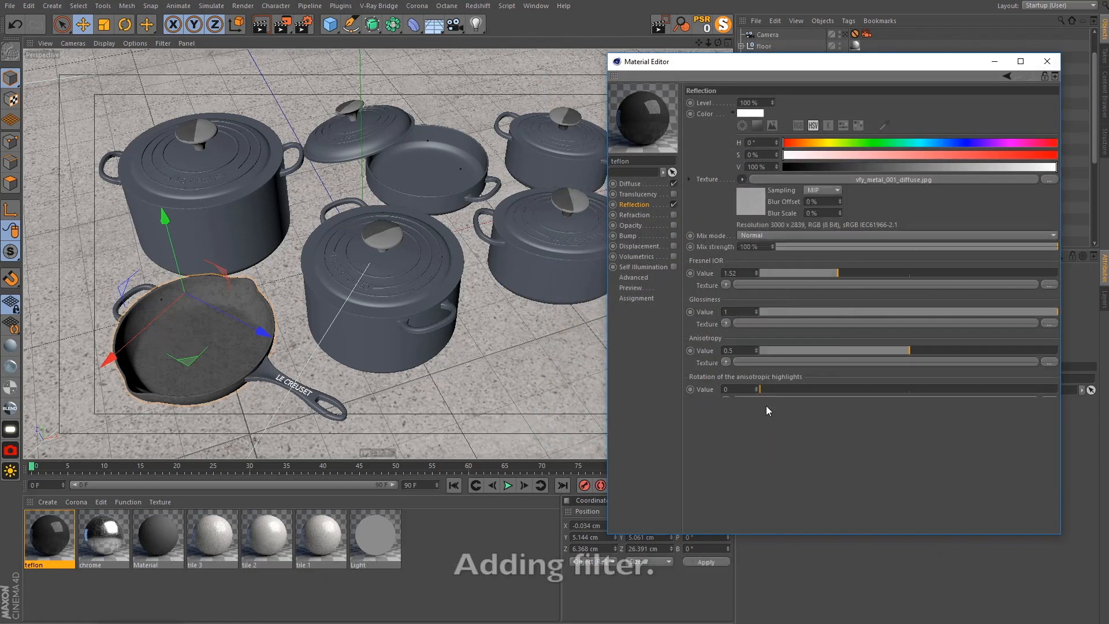
pyautogui.click(754, 202)
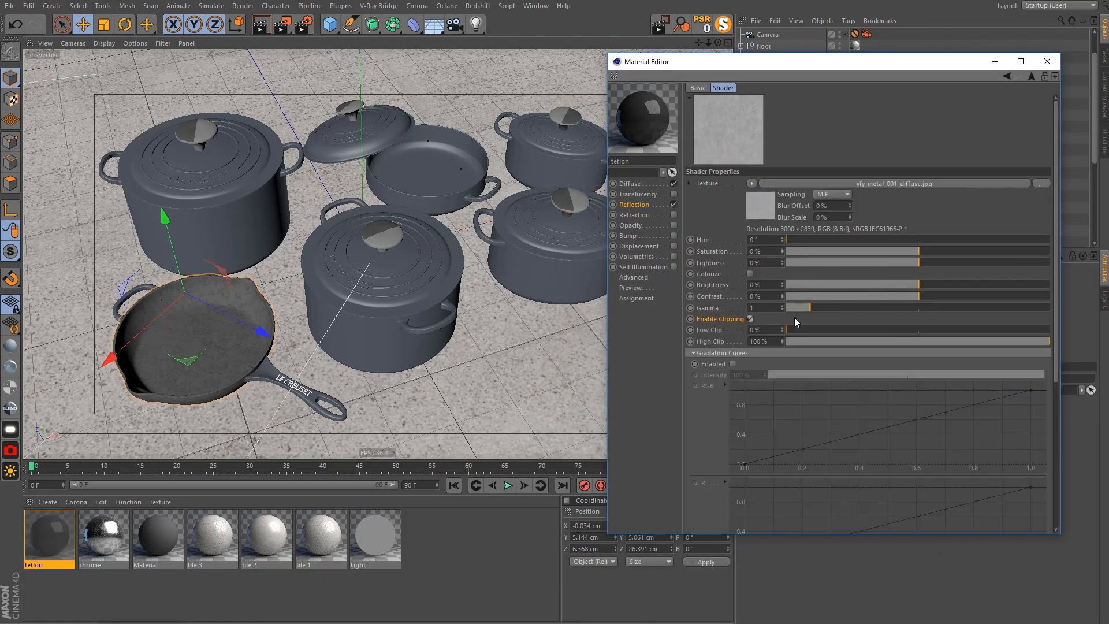
pyautogui.moveTo(803, 329); pyautogui.dragTo(817, 329)
pyautogui.click(1000, 341)
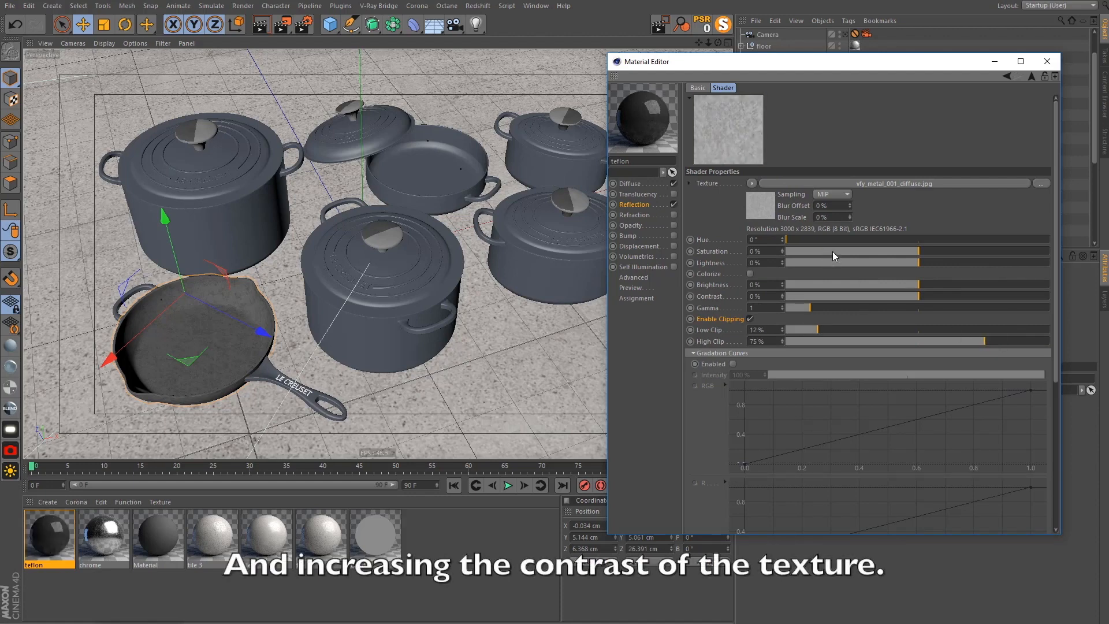
pyautogui.moveTo(833, 251); pyautogui.dragTo(698, 247)
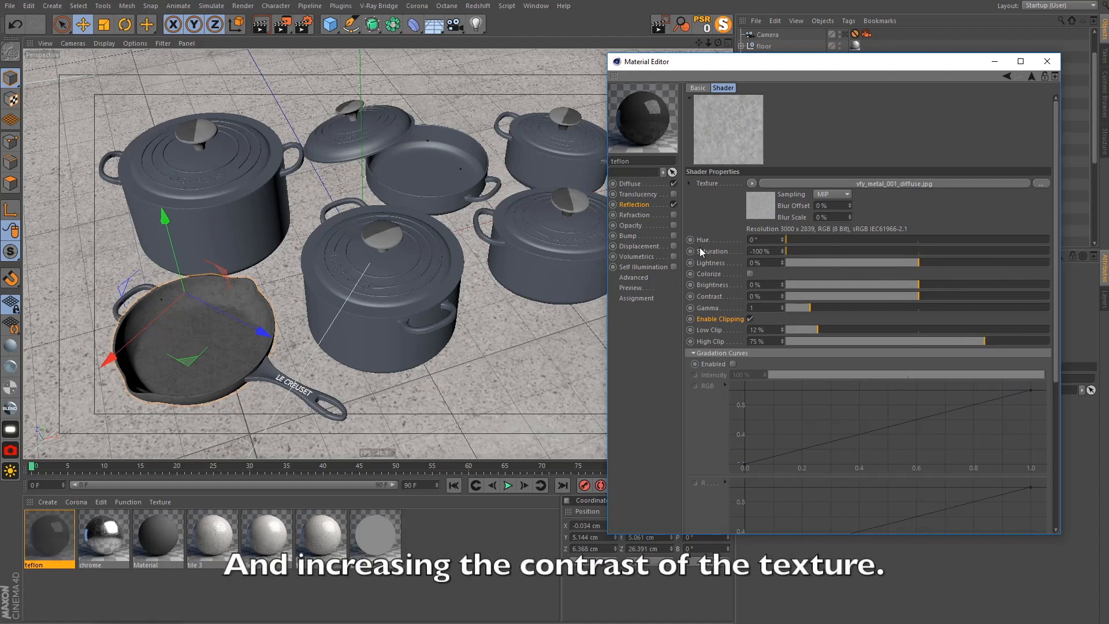
# Copy the Filter shader from the teflon reflection color texture into the glossiness texture
pyautogui.click(1031, 68)
pyautogui.click(1068, 2)
pyautogui.click(1030, 74)
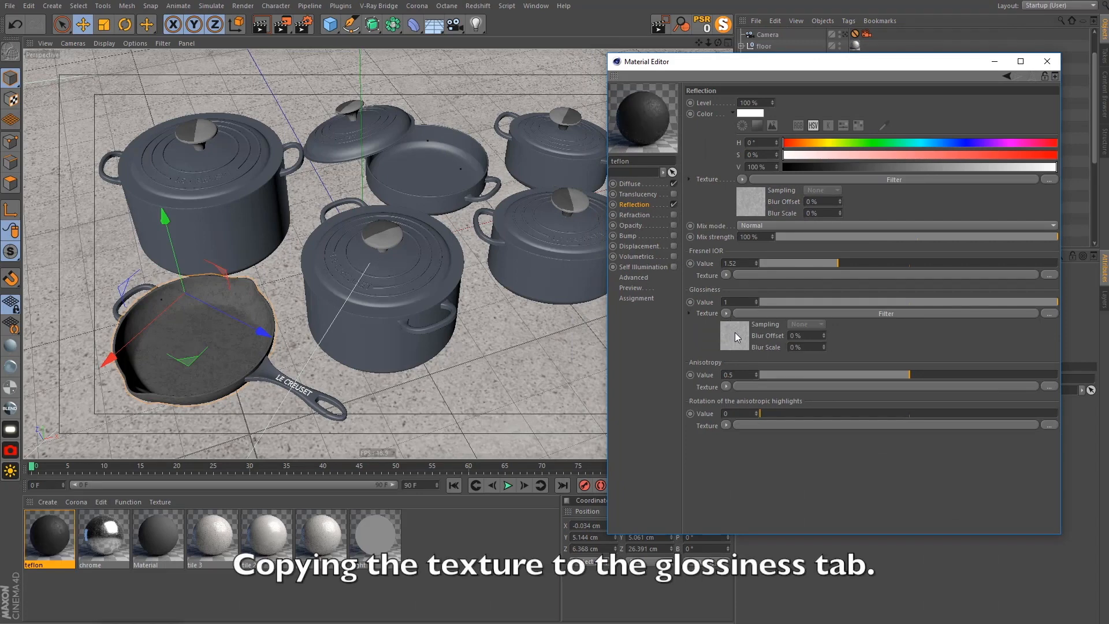
# In the glossiness Filter shader, disable clipping and set Lightness to 36% and Contrast to -68%
pyautogui.click(735, 332)
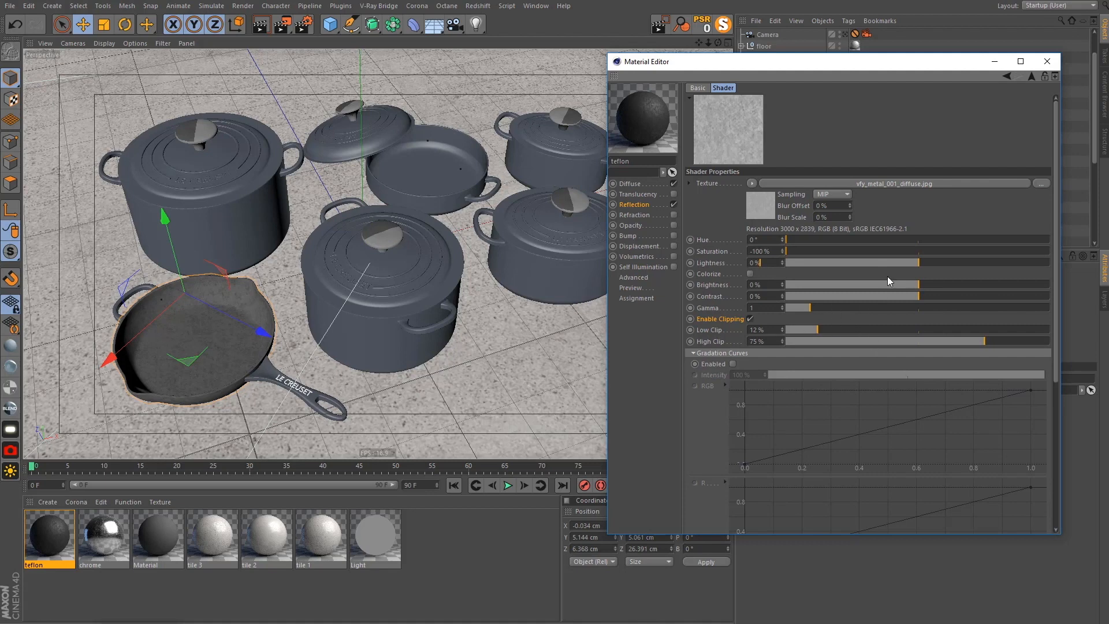
pyautogui.click(750, 319)
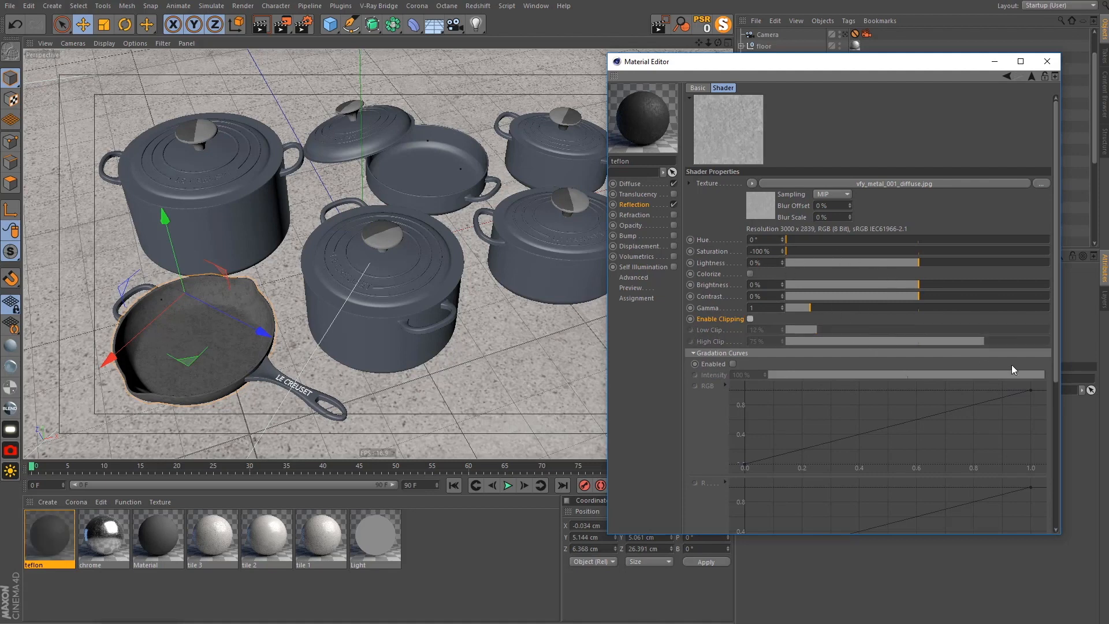
pyautogui.moveTo(910, 264); pyautogui.dragTo(966, 263)
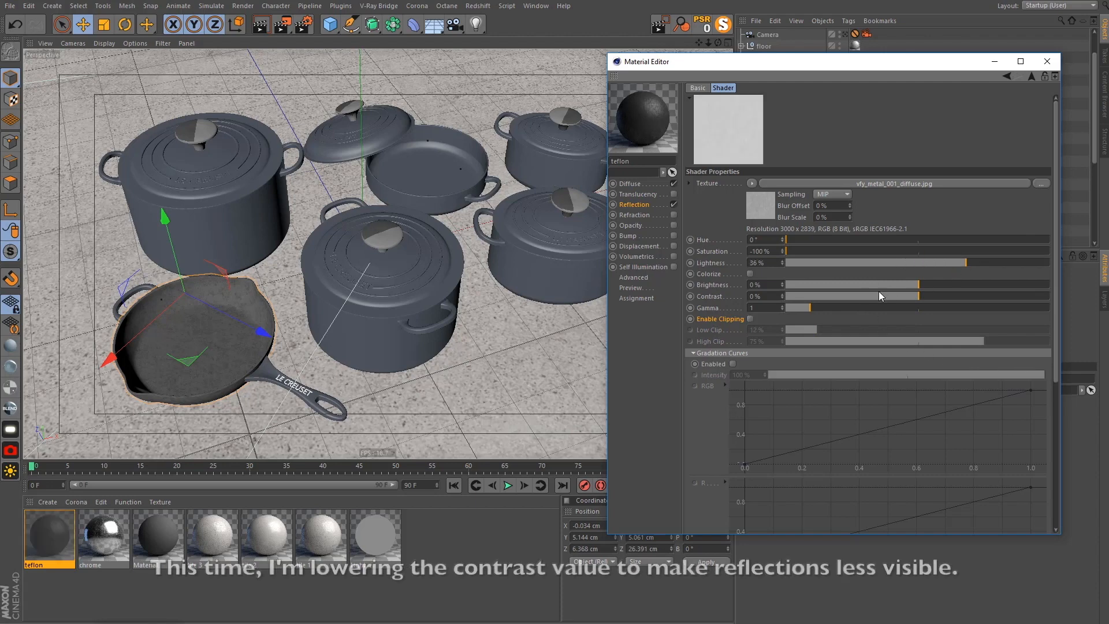
pyautogui.moveTo(849, 296); pyautogui.dragTo(854, 296)
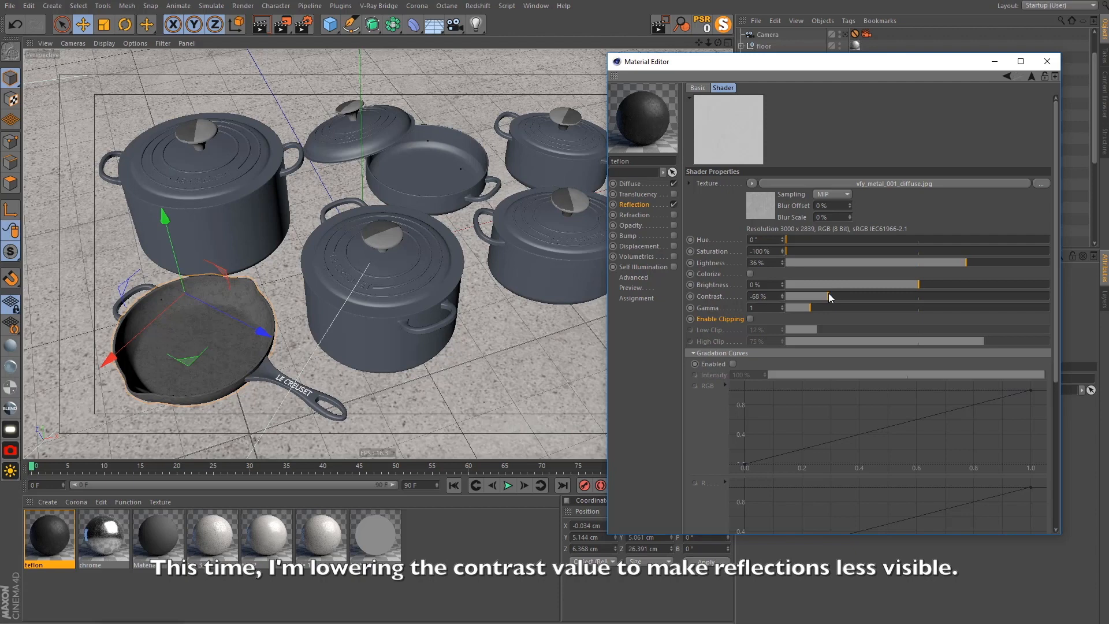
pyautogui.click(662, 204)
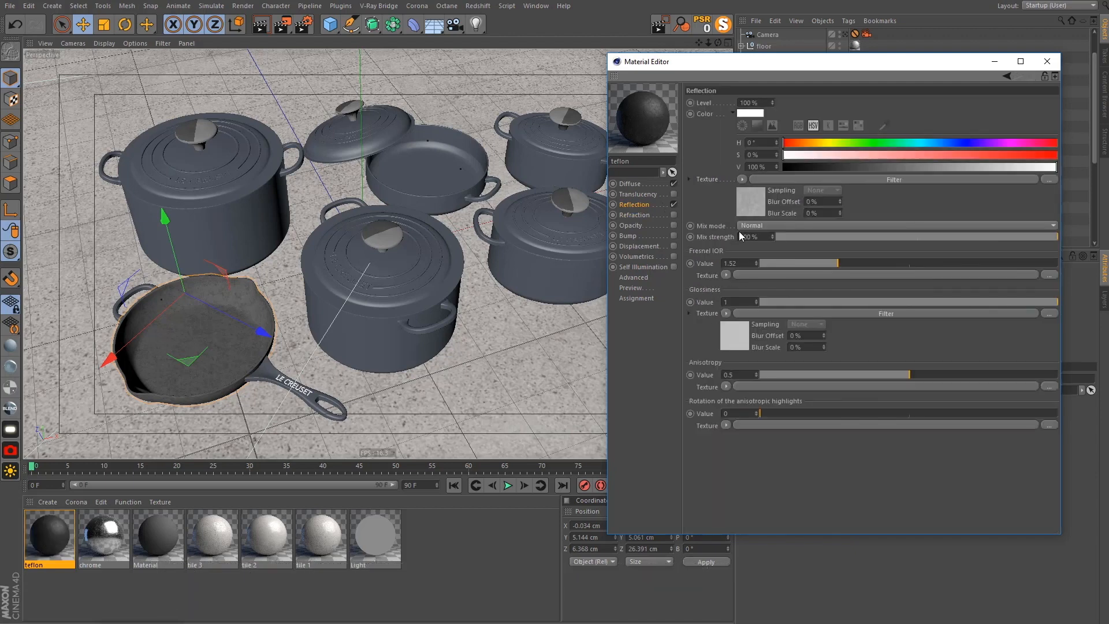
# Set the reflection texture's mix strength to 50% and reduce the glossiness filter's Lightness to 31%
pyautogui.moveTo(896, 236); pyautogui.dragTo(917, 234)
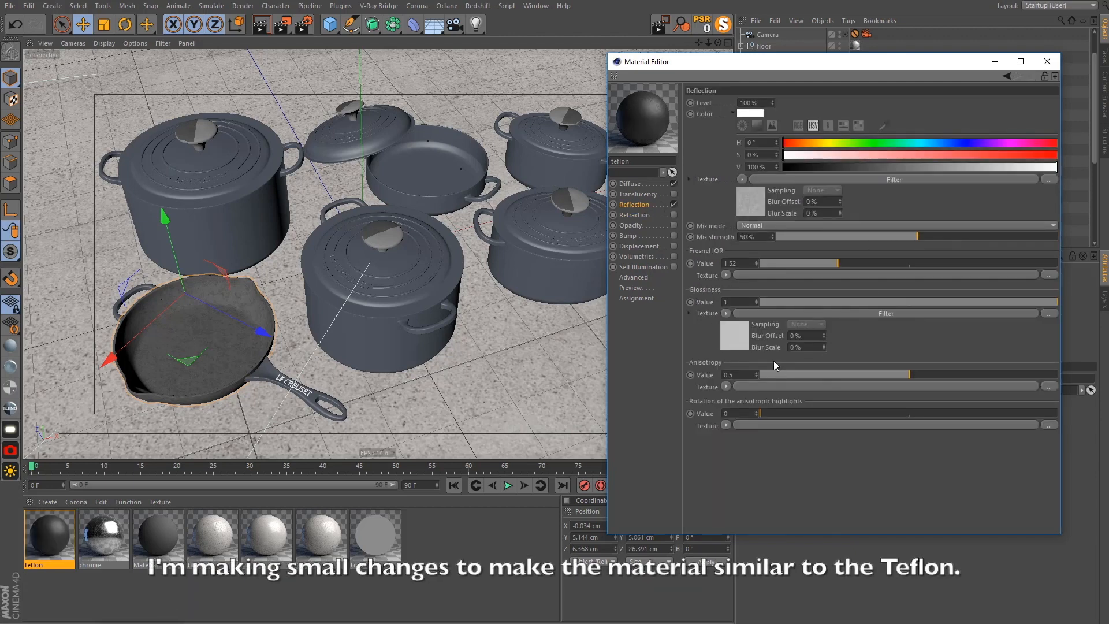
pyautogui.click(738, 328)
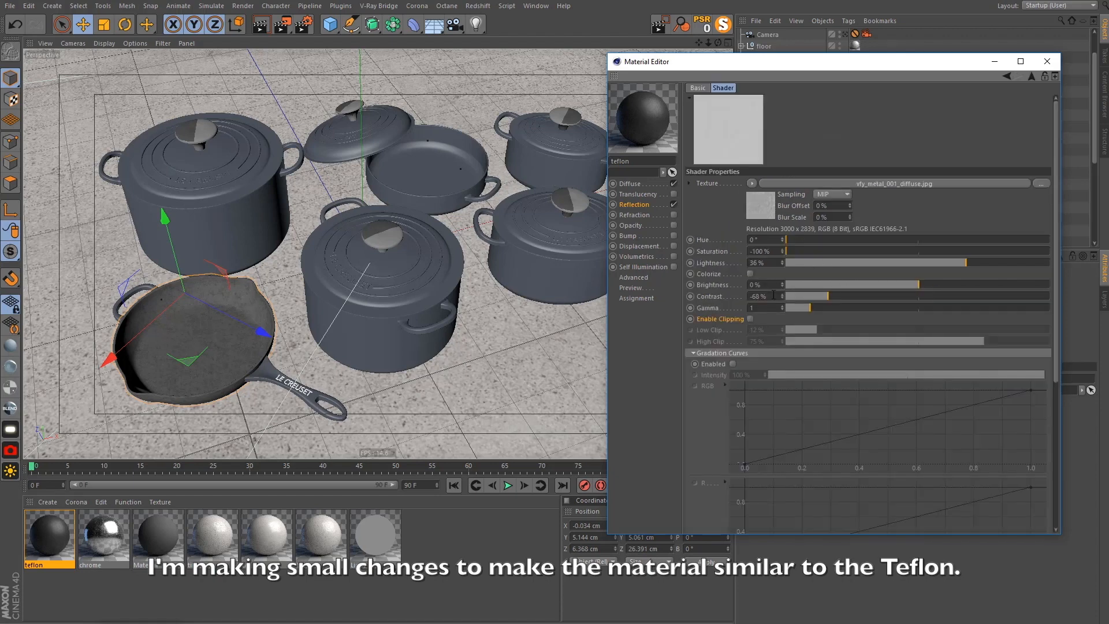
pyautogui.click(952, 262)
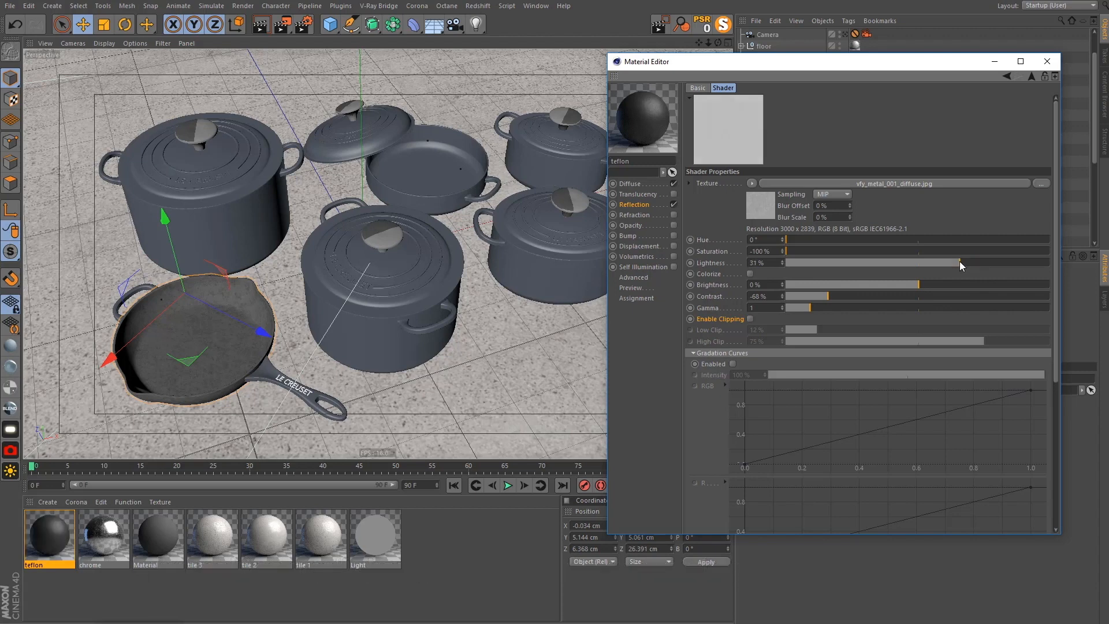
pyautogui.click(634, 205)
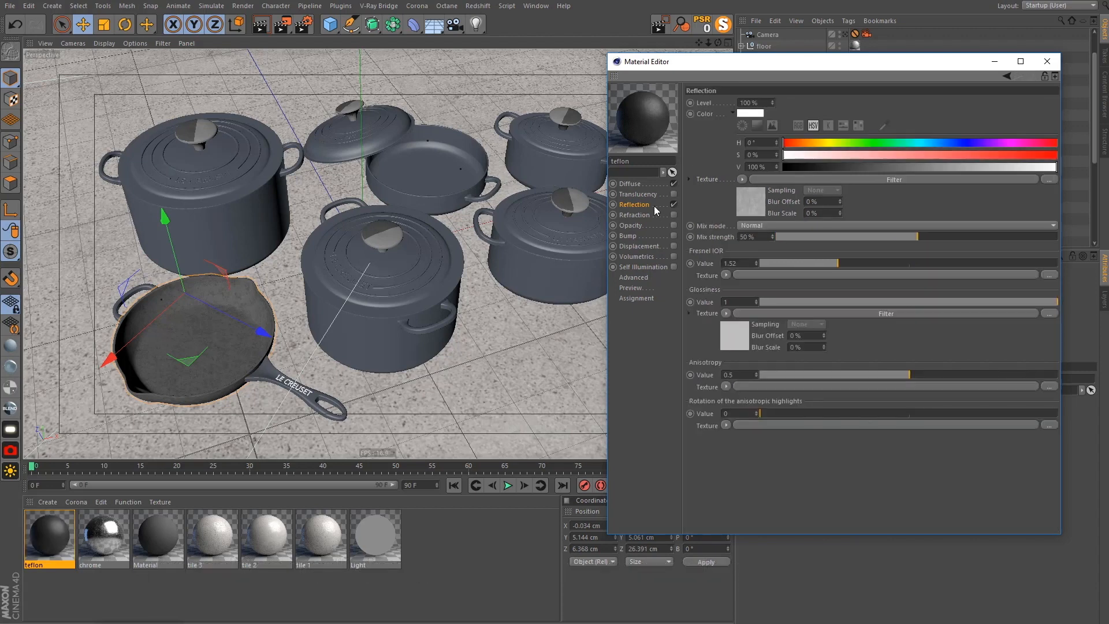
# Set the teflon reflection texture's mix strength to 70% and the Fresnel IOR to 1.7
pyautogui.moveTo(956, 236); pyautogui.dragTo(964, 237)
pyautogui.moveTo(740, 263); pyautogui.dragTo(686, 265)
pyautogui.write('1.')
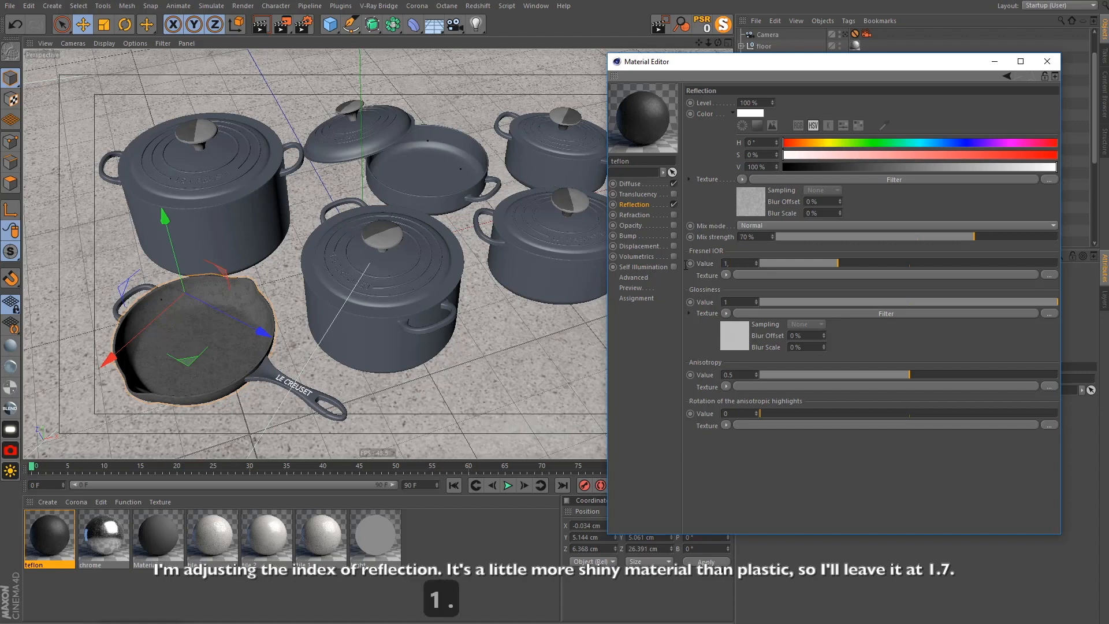
pyautogui.write('7')
pyautogui.press('Return')
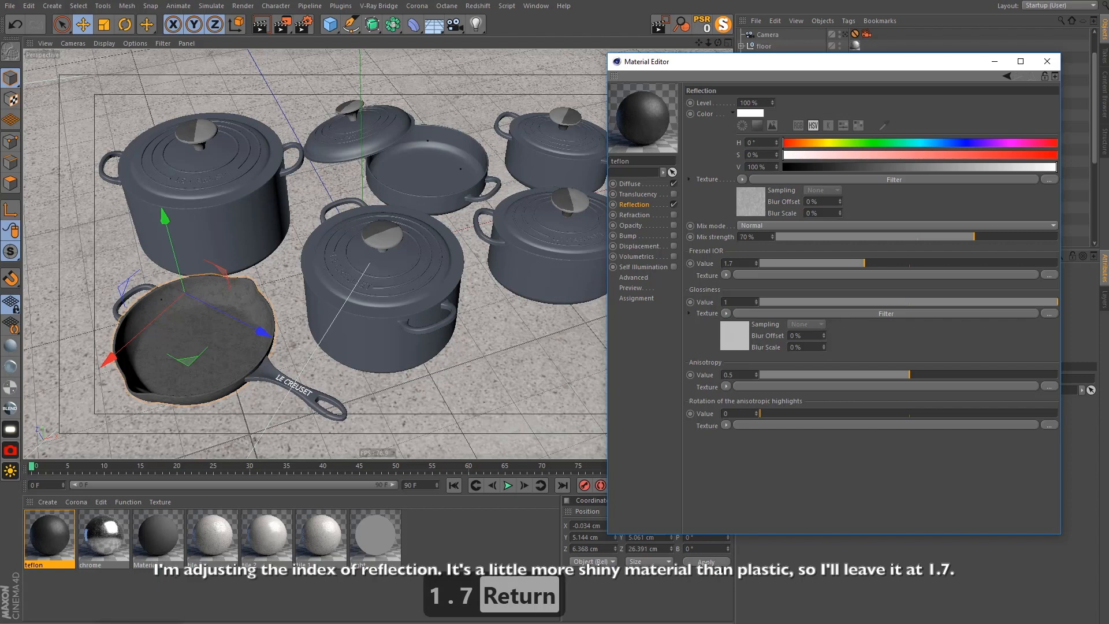
# Start Corona interactive rendering, inspect the pan up close, and arrange the render window beside the Material Editor
pyautogui.hotkey('alt', 'Tab')
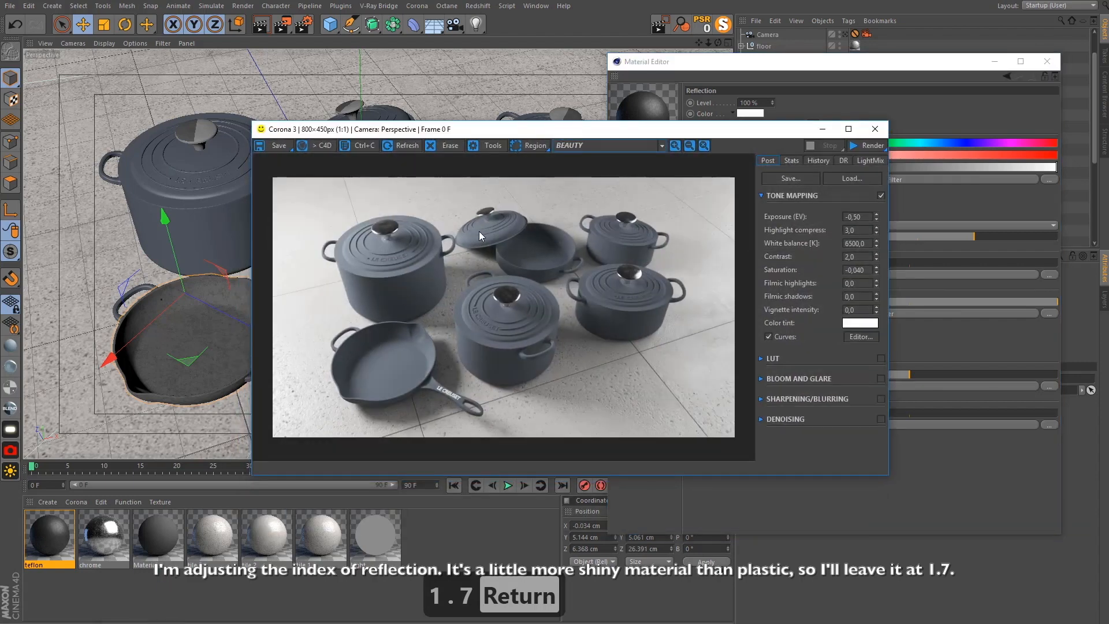
pyautogui.click(416, 6)
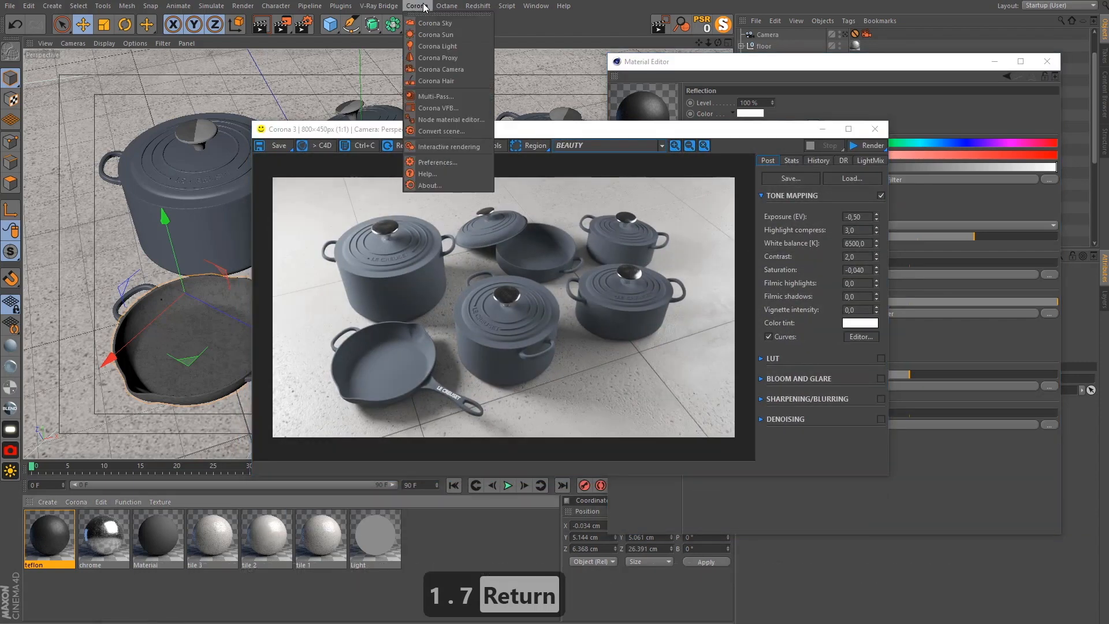
pyautogui.click(471, 146)
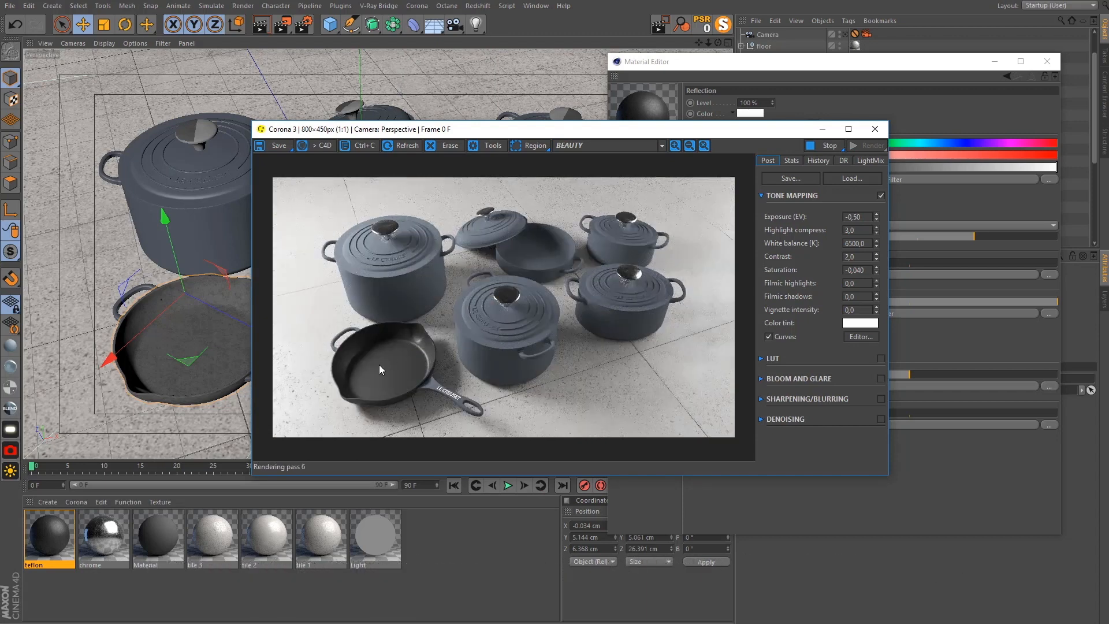
pyautogui.scroll(1, 379, 365)
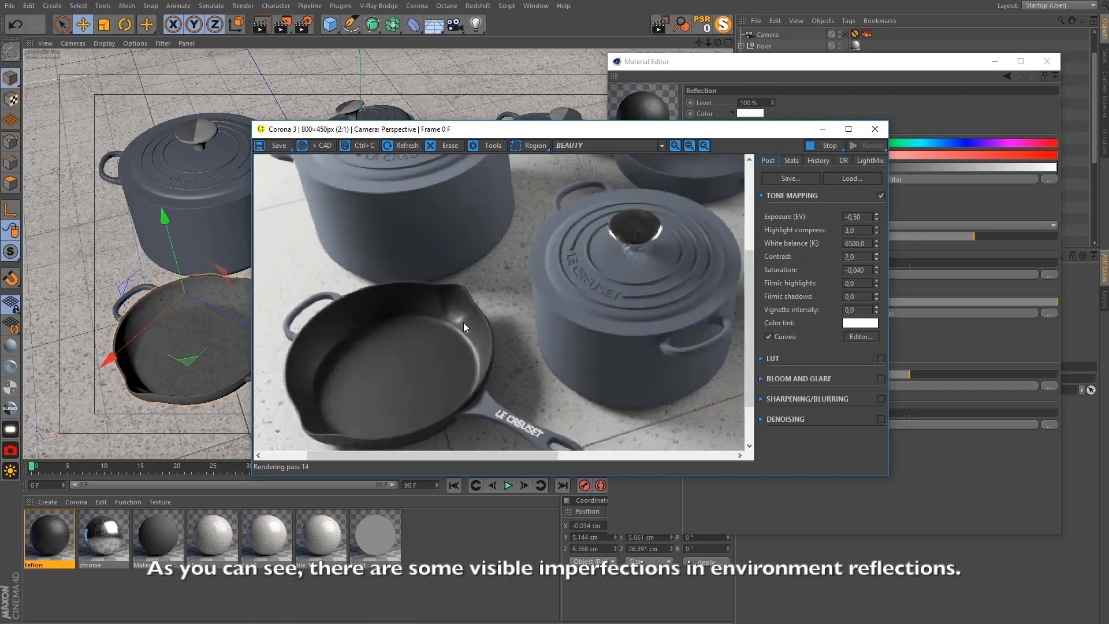
pyautogui.scroll(-1, 469, 331)
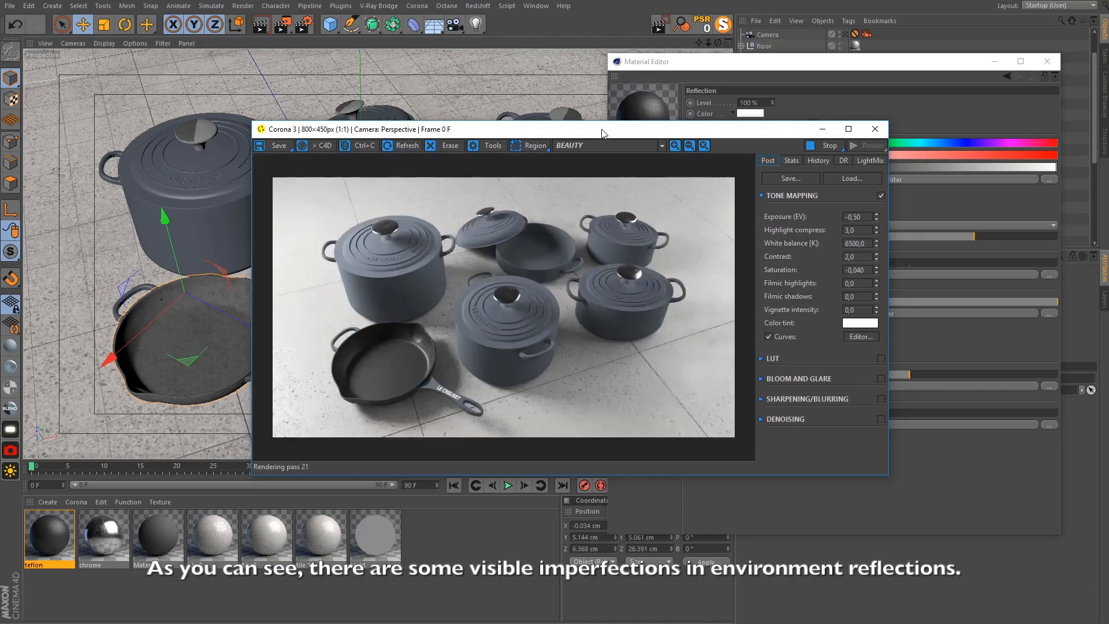
pyautogui.moveTo(640, 134); pyautogui.dragTo(471, 110)
pyautogui.moveTo(757, 61); pyautogui.dragTo(755, 65)
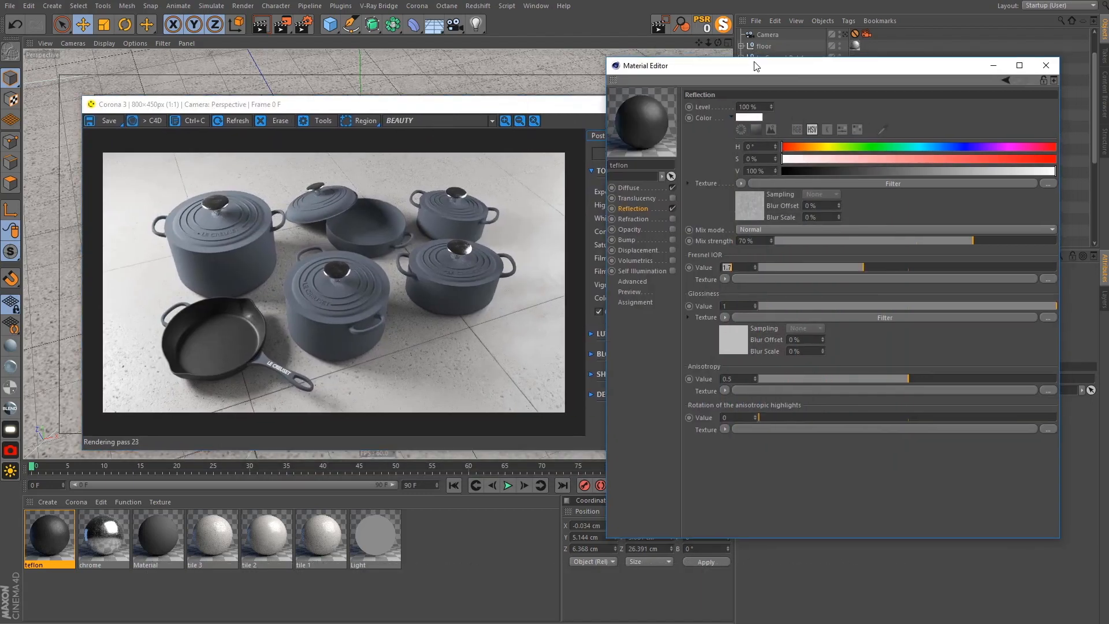
# Set the teflon glossiness filter's Lightness to 21%, checking the pan's reflections in the interactive render
pyautogui.click(736, 337)
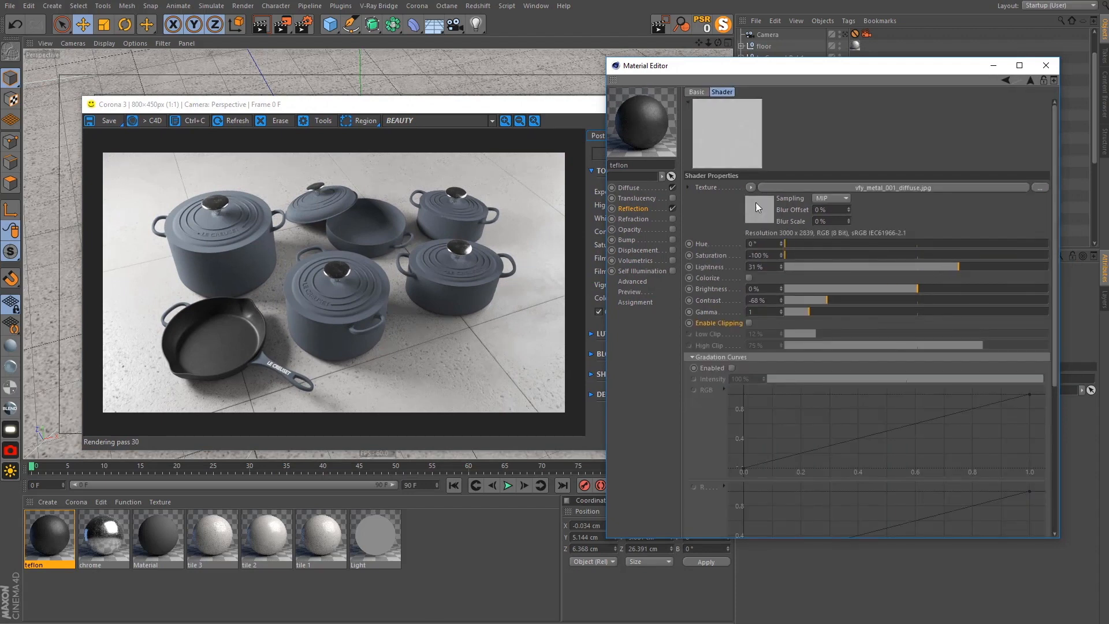
pyautogui.click(659, 207)
pyautogui.click(744, 342)
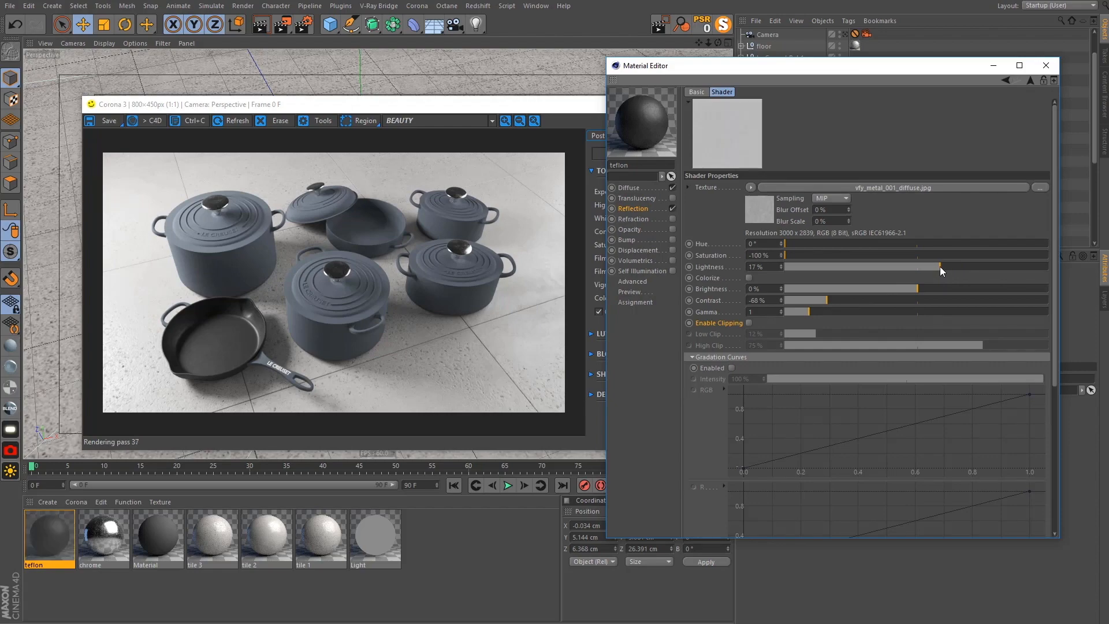
pyautogui.moveTo(940, 266); pyautogui.dragTo(872, 267)
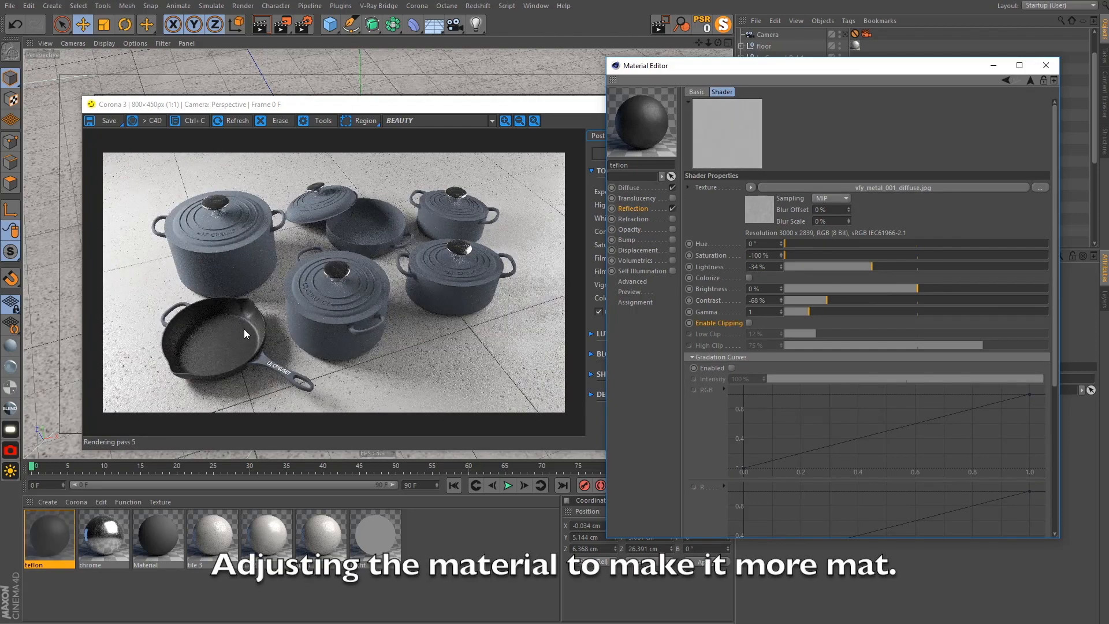
pyautogui.scroll(1, 248, 323)
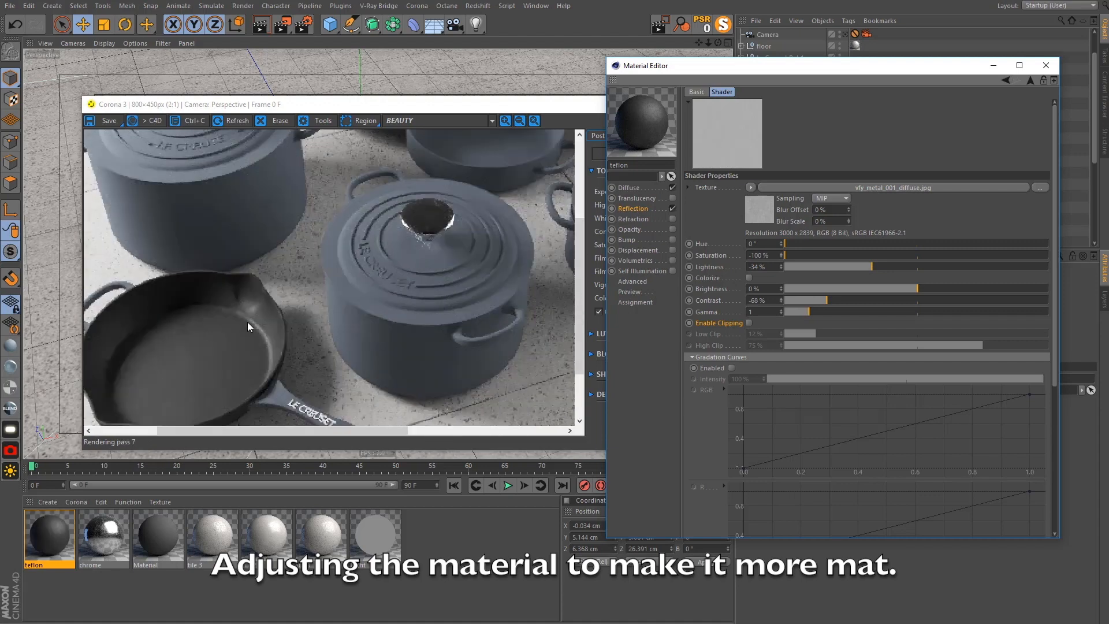
pyautogui.click(945, 267)
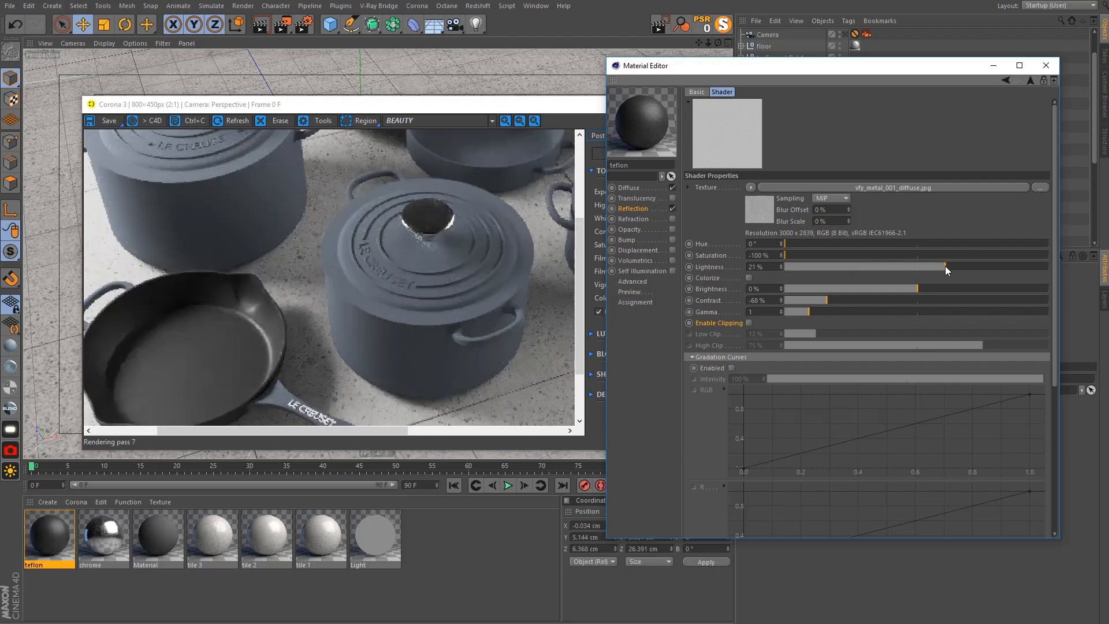
pyautogui.scroll(-1, 273, 333)
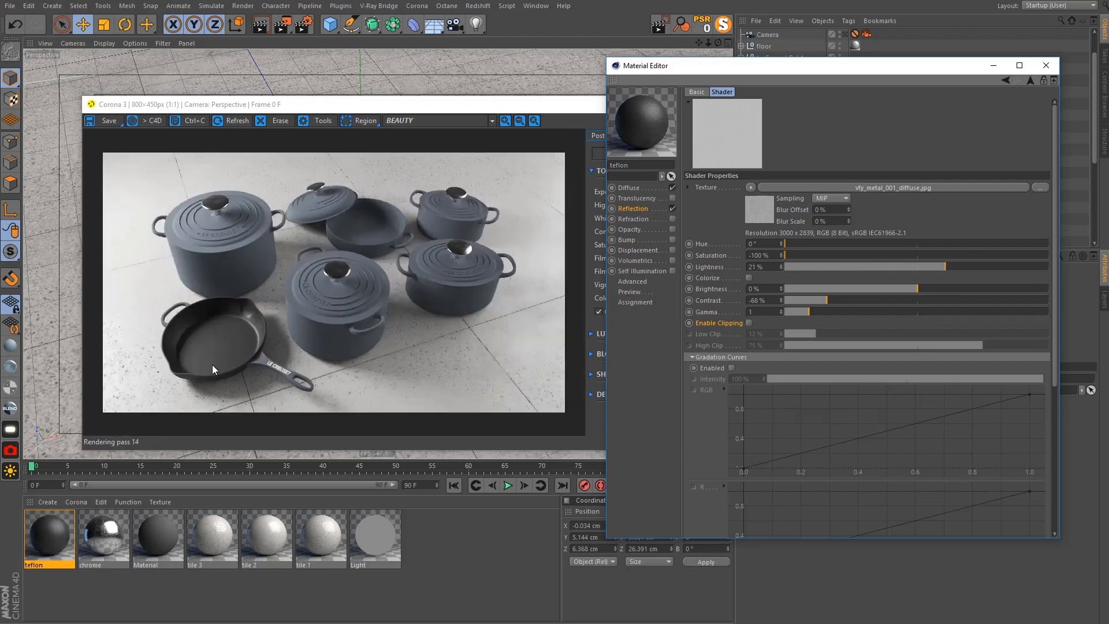
pyautogui.scroll(1, 212, 365)
pyautogui.scroll(-1, 212, 365)
# Enable Bump on the teflon material and load vfy_metal_001_diffuse.jpg as its texture to add scratches
pyautogui.click(671, 240)
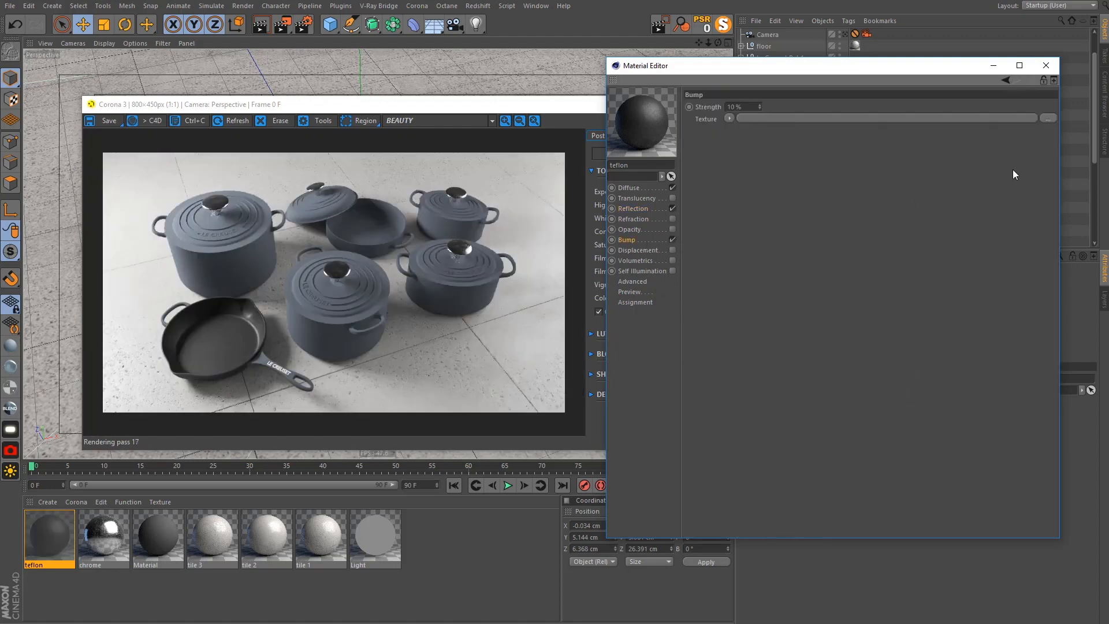
pyautogui.click(1049, 118)
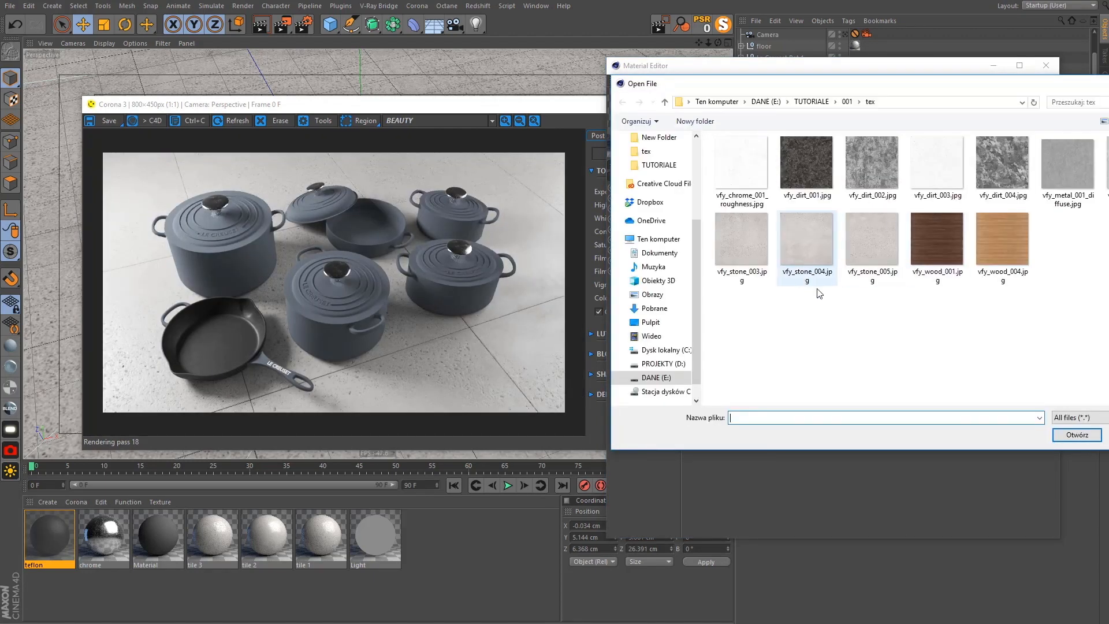
pyautogui.doubleClick(1055, 157)
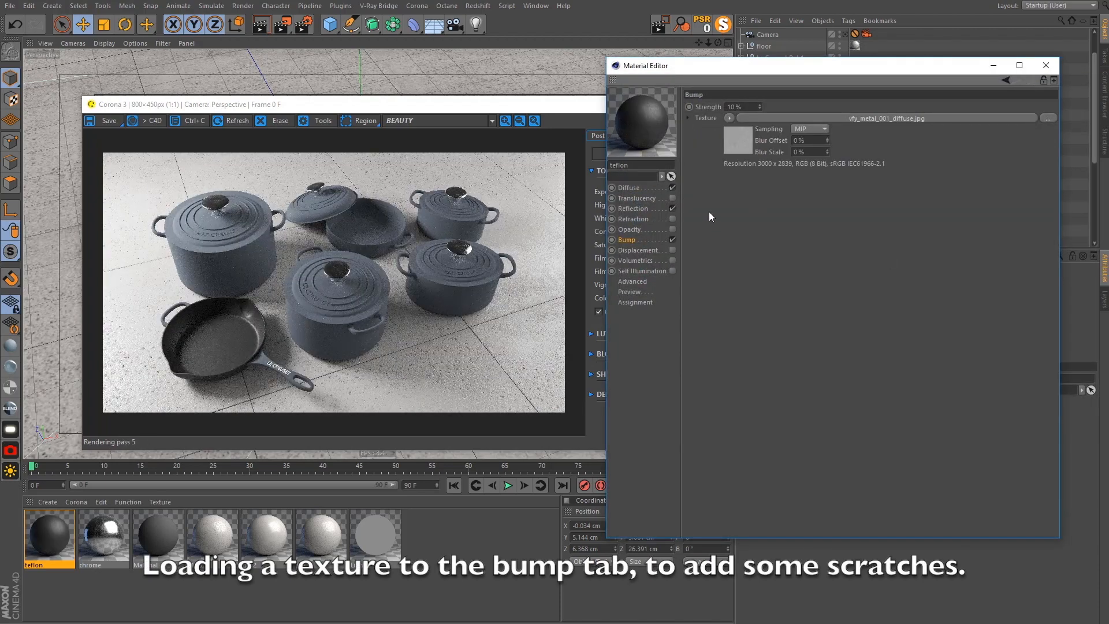
pyautogui.scroll(2, 182, 356)
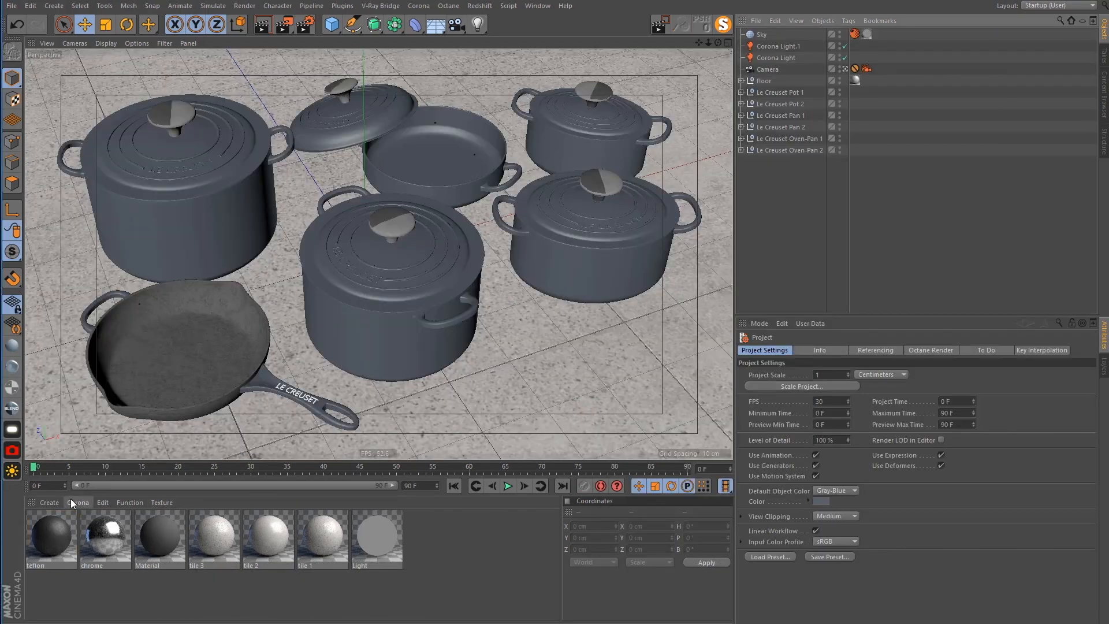
# Create a new Corona material and rename it metal 1
pyautogui.click(71, 497)
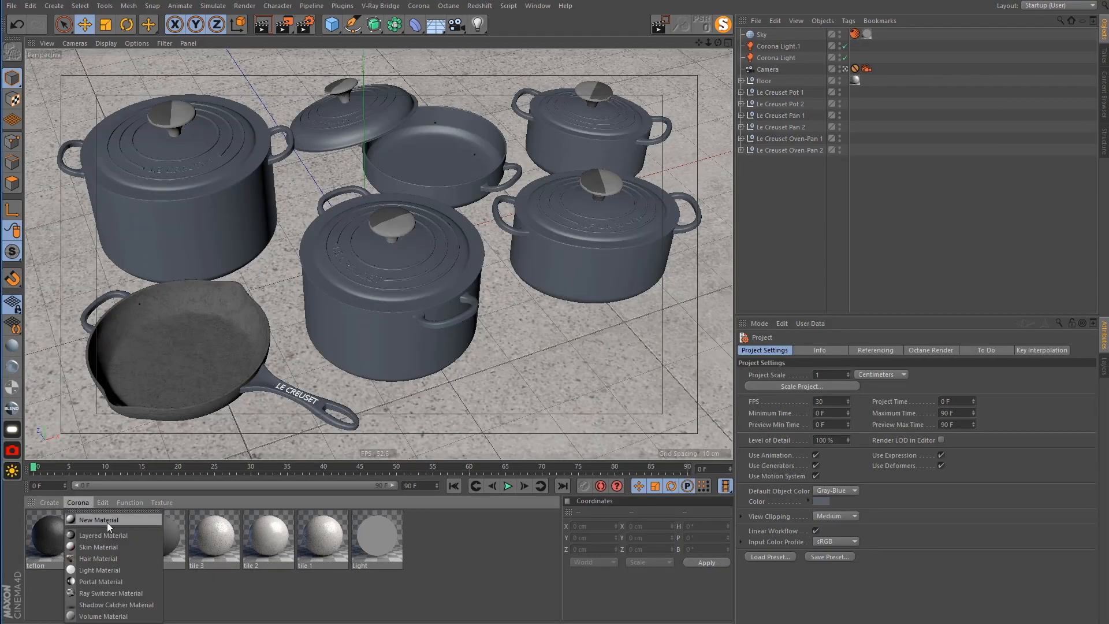
pyautogui.click(107, 522)
pyautogui.doubleClick(53, 566)
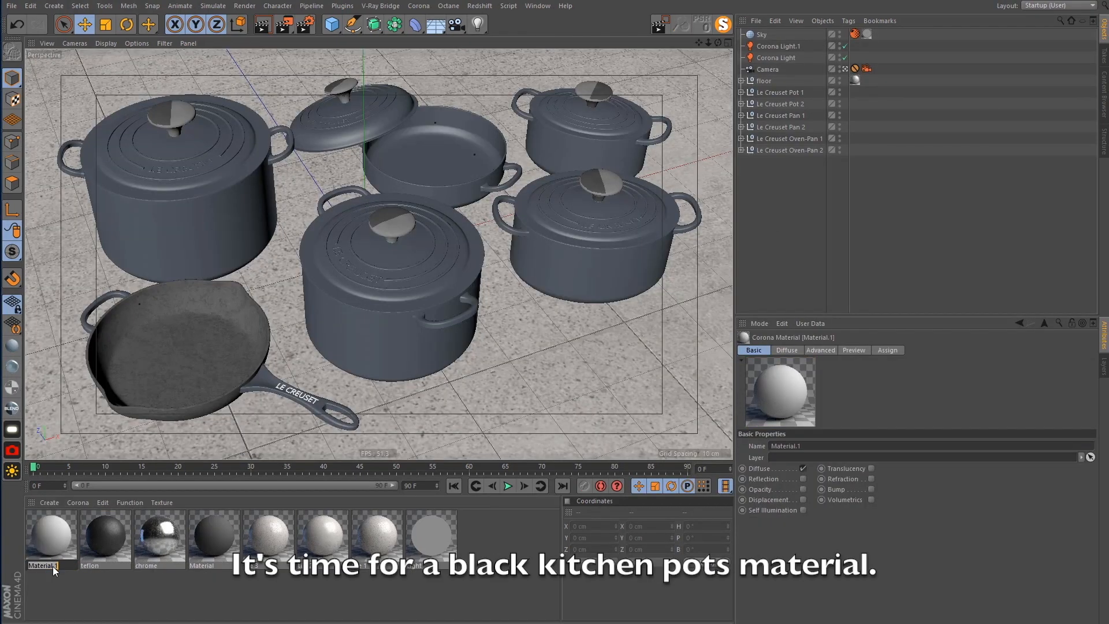
pyautogui.write('metal 1')
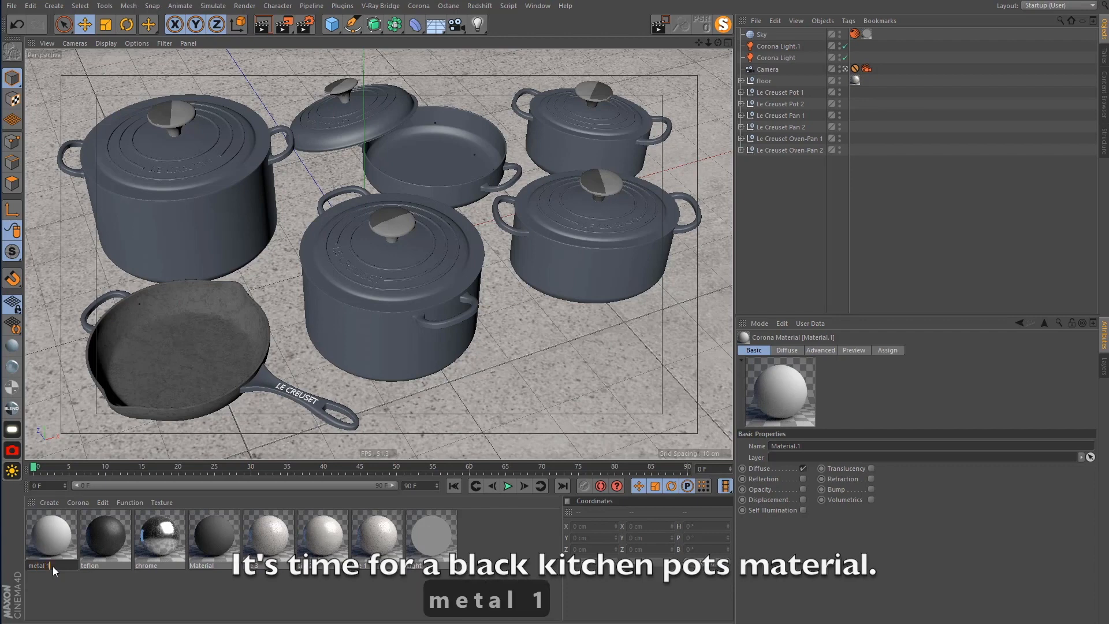
pyautogui.press('Return')
# Load vfy_metal_003_diffuse.jpg as the diffuse texture of metal 1 and set its mix mode to Multiply
pyautogui.doubleClick(47, 533)
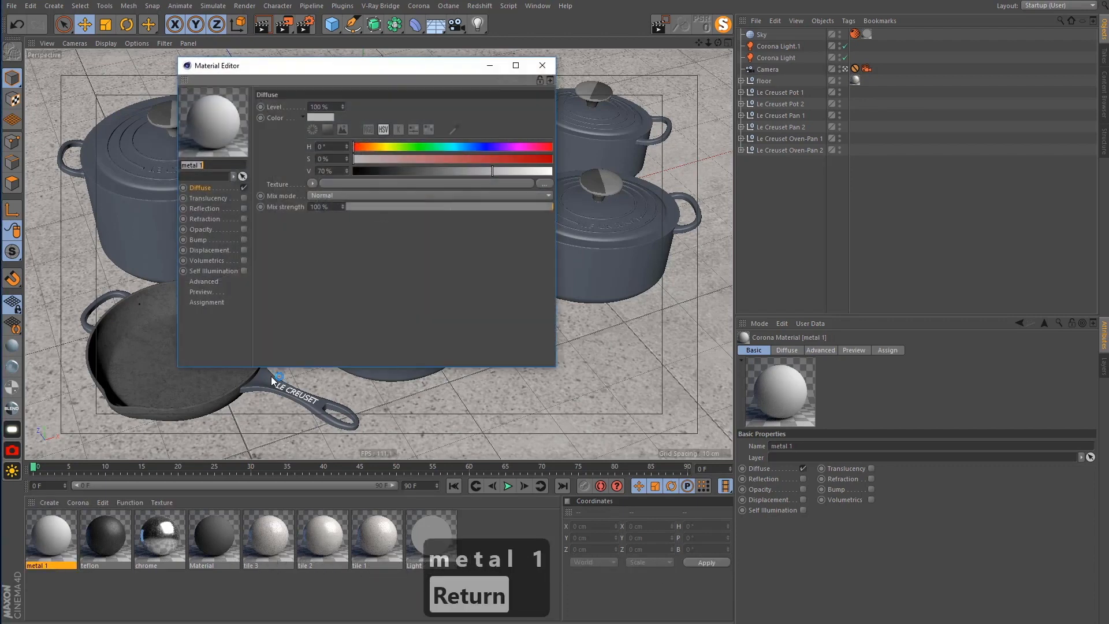
pyautogui.click(543, 183)
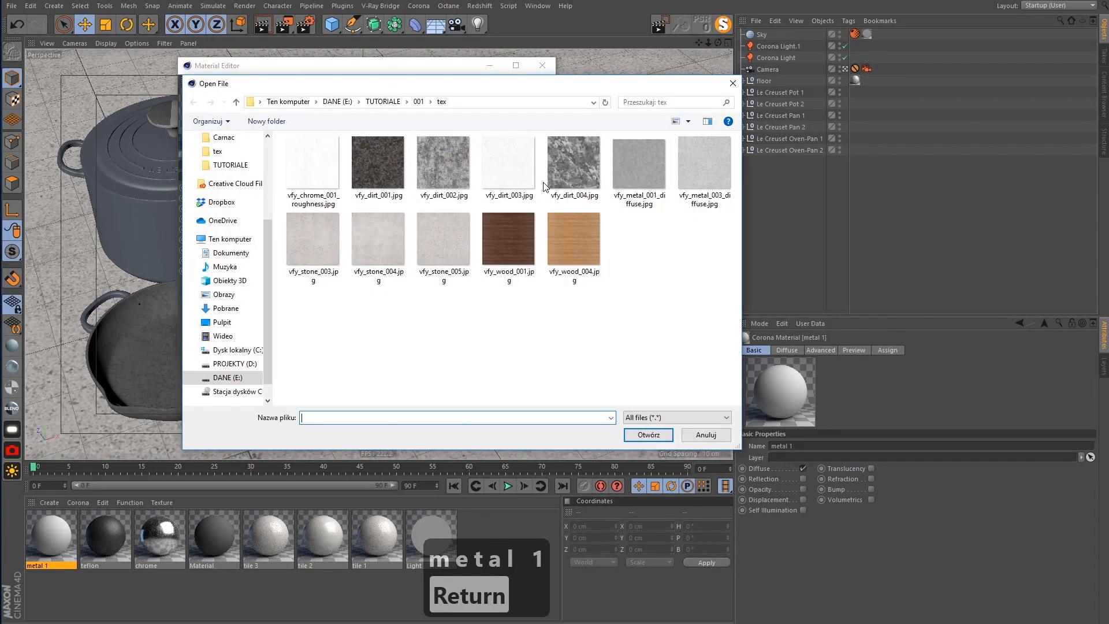
pyautogui.doubleClick(698, 159)
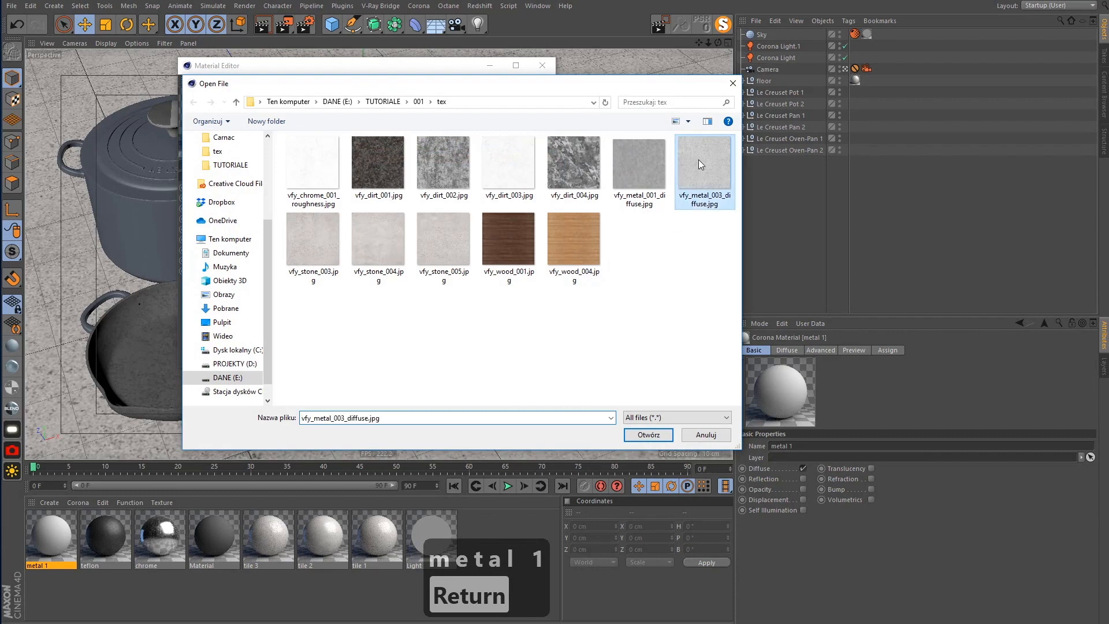
pyautogui.click(380, 239)
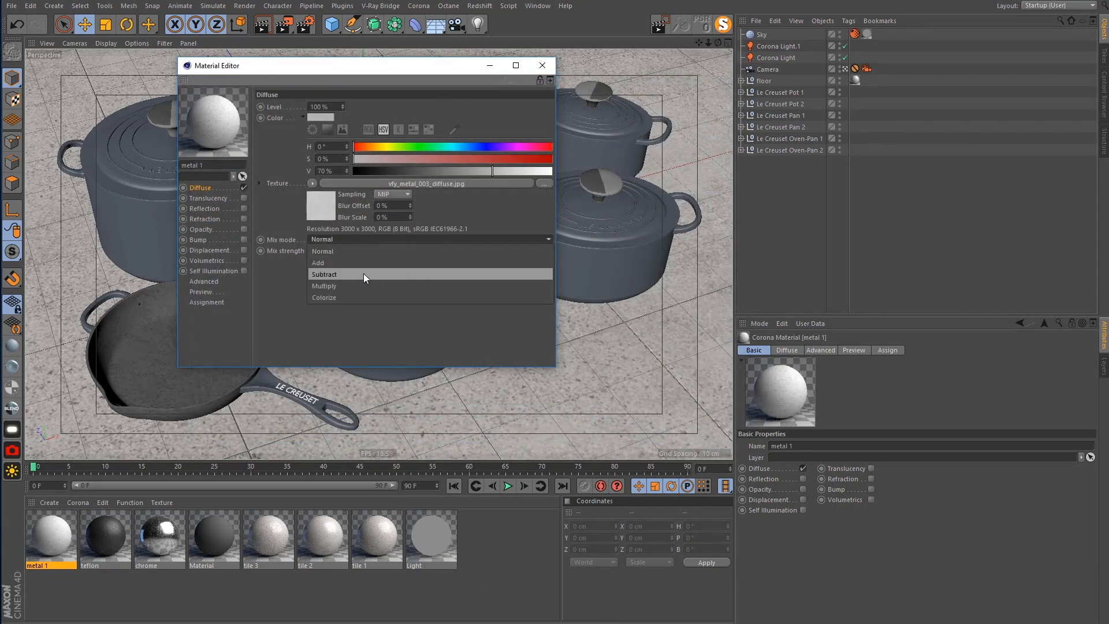
pyautogui.click(334, 288)
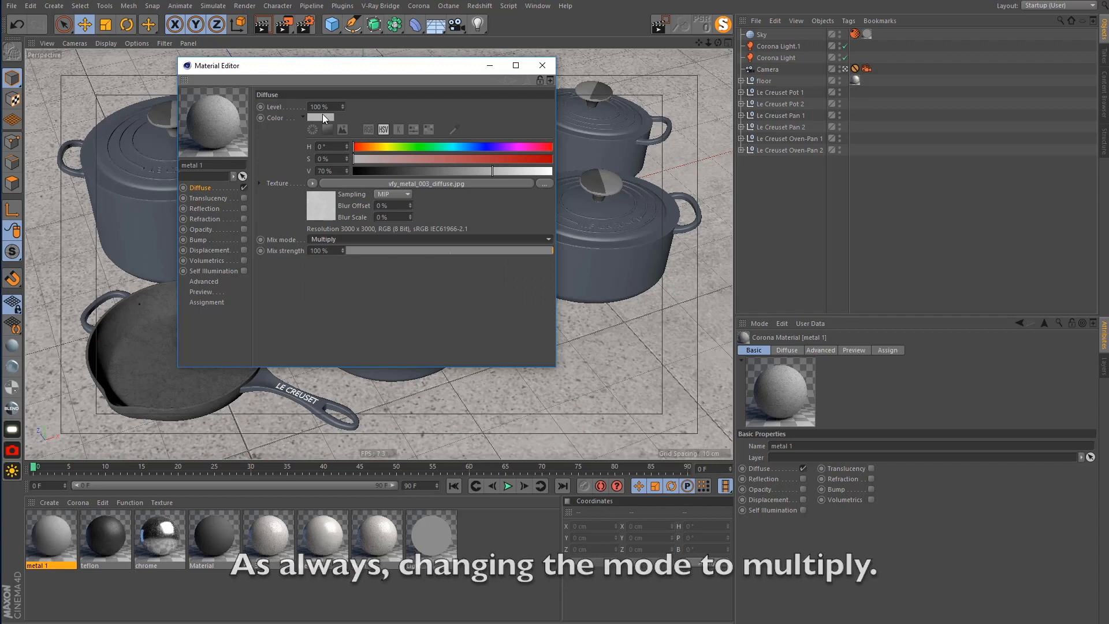
# Darken the diffuse color of metal 1 to a near-black grey with a value of 15%
pyautogui.click(322, 116)
pyautogui.click(310, 139)
pyautogui.click(304, 156)
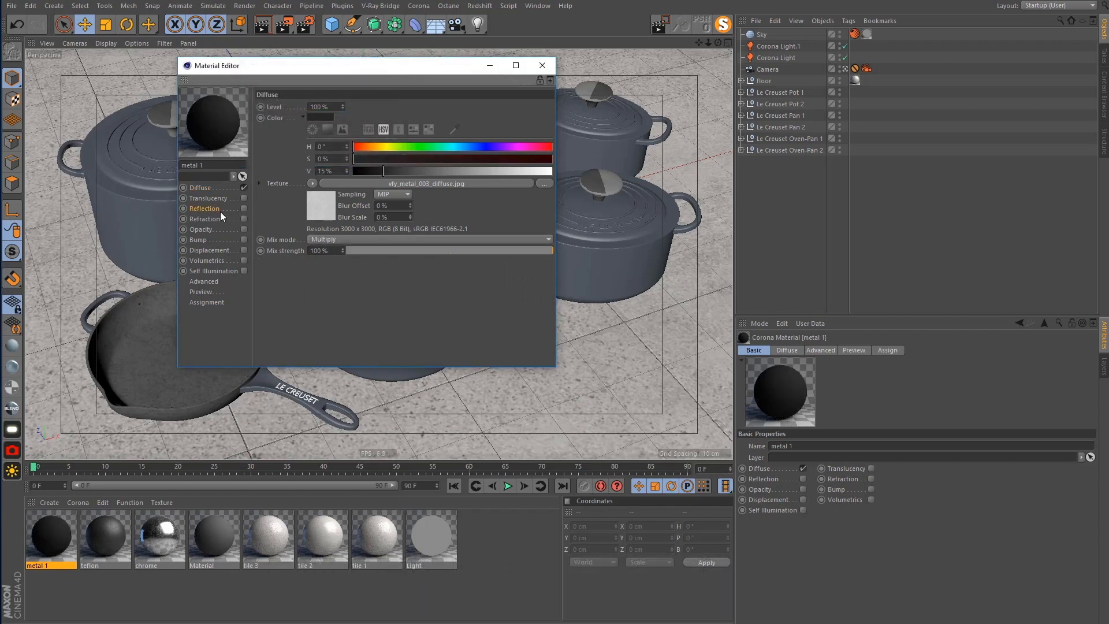
# Enable Reflection on metal 1 and set its Fresnel IOR to 3
pyautogui.click(244, 208)
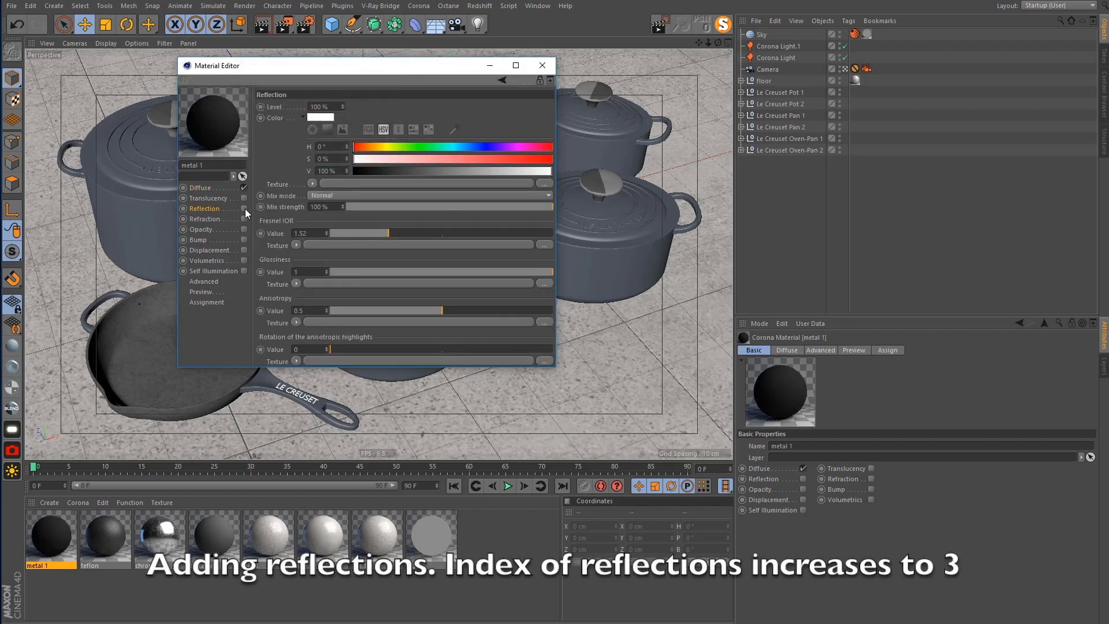
pyautogui.click(292, 233)
pyautogui.write('3')
pyautogui.press('Return')
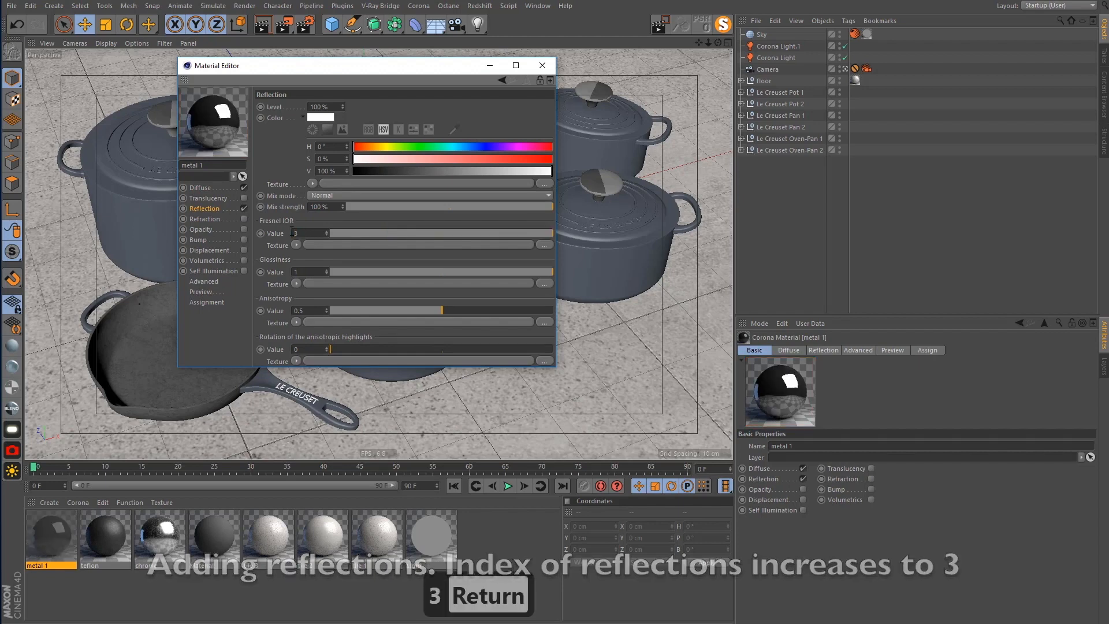
# Load vfy_metal_001_diffuse.jpg as the reflection color texture of metal 1 and copy it into the glossiness texture
pyautogui.click(547, 184)
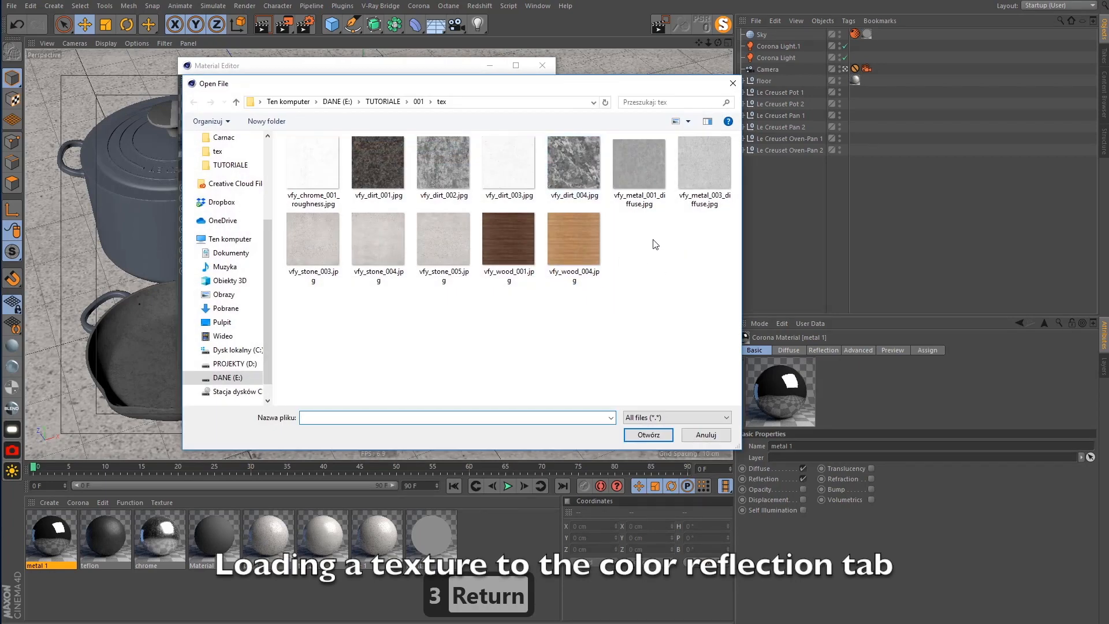
pyautogui.doubleClick(650, 181)
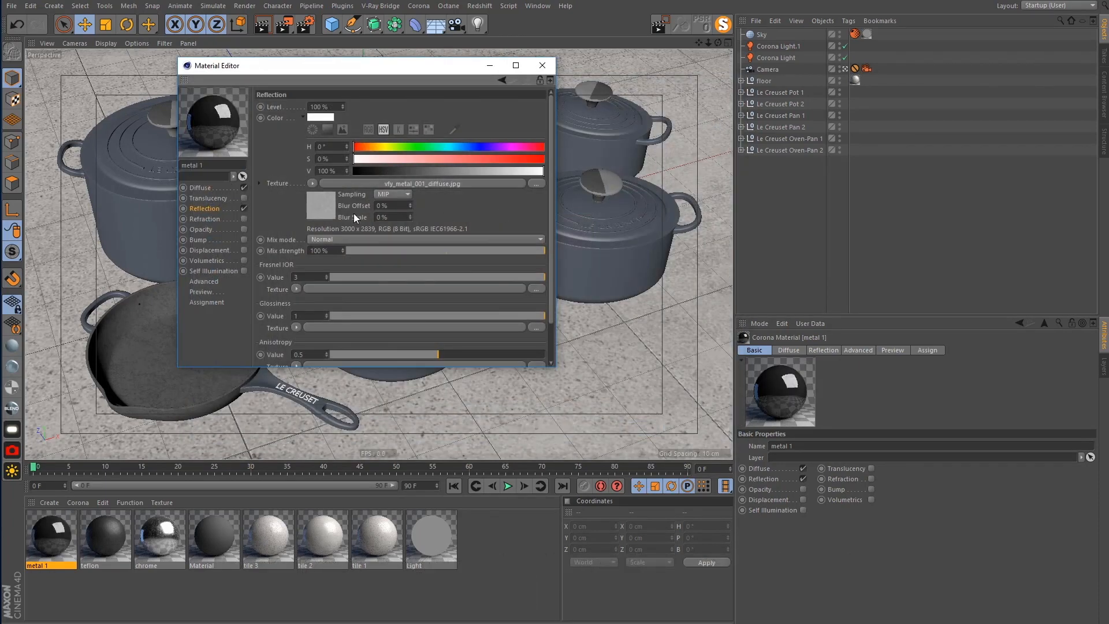
pyautogui.click(317, 182)
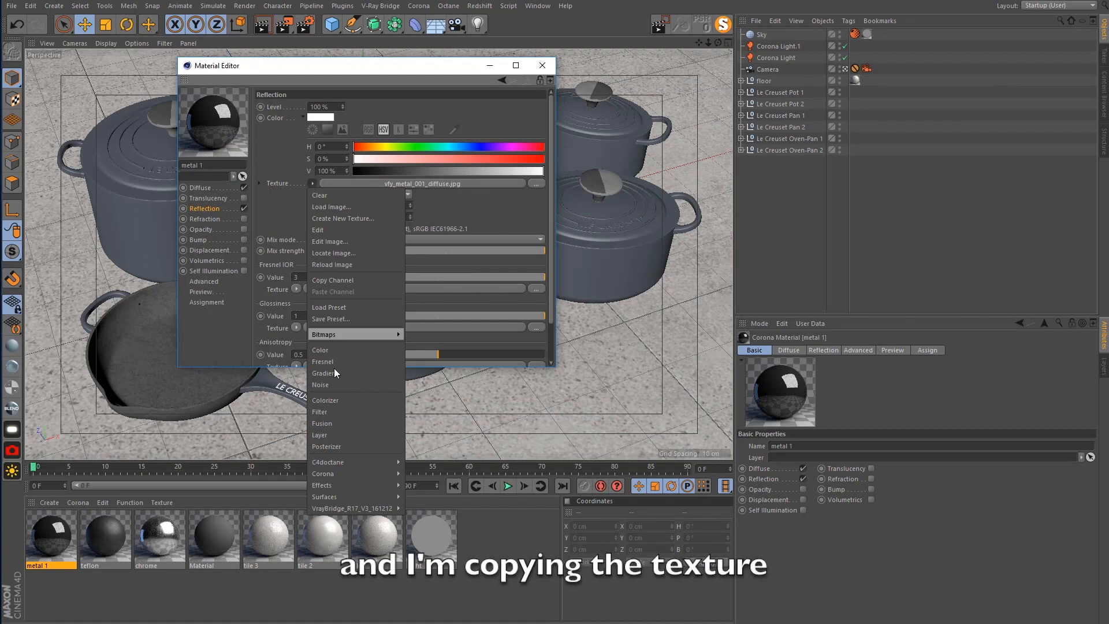
pyautogui.click(332, 280)
pyautogui.moveTo(302, 232); pyautogui.dragTo(300, 329)
# Enlarge the Material Editor, wrap the metal 1 glossiness texture in a Layer shader and open that shader
pyautogui.scroll(-3, 359, 300)
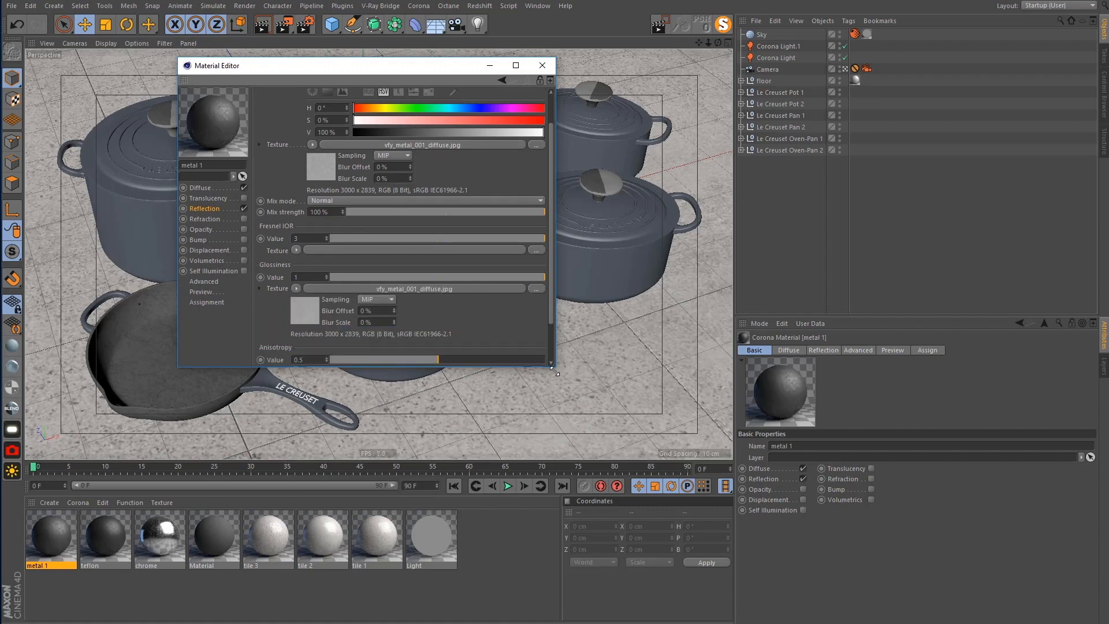
pyautogui.moveTo(555, 365); pyautogui.dragTo(658, 574)
pyautogui.click(296, 324)
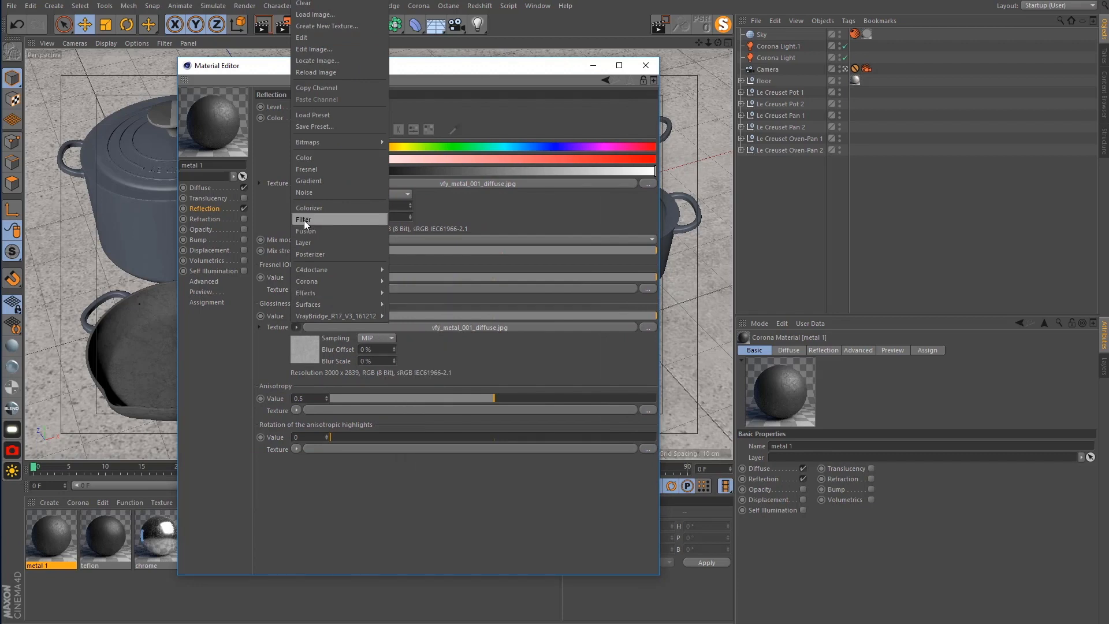
pyautogui.click(305, 240)
pyautogui.click(304, 363)
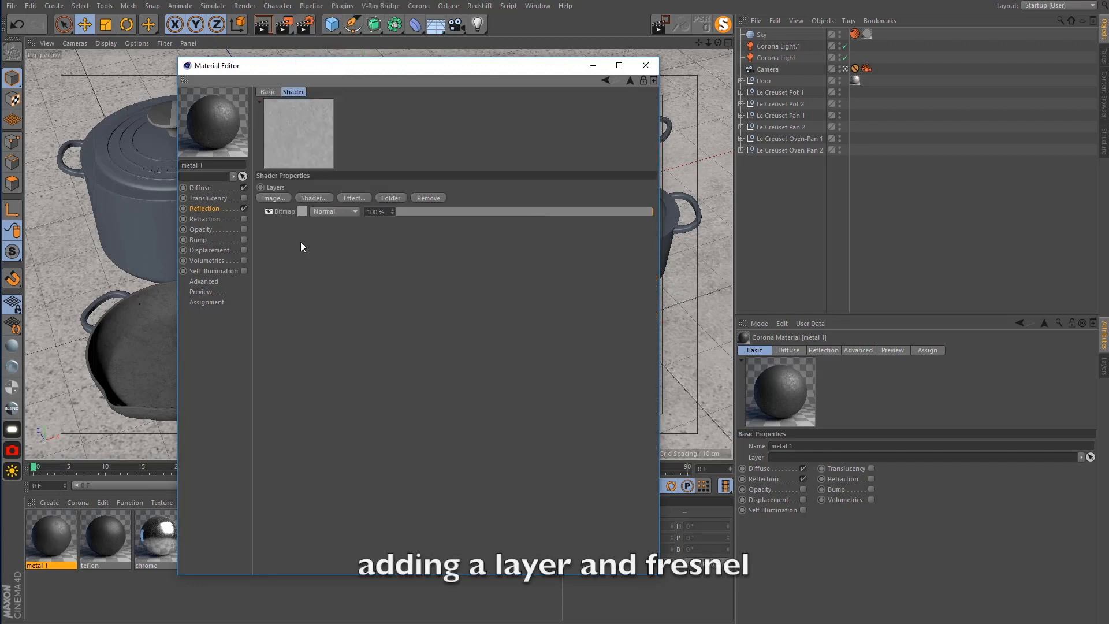
# Add a Fresnel shader above the bitmap in the glossiness Layer shader and set its blend mode to Screen
pyautogui.click(321, 200)
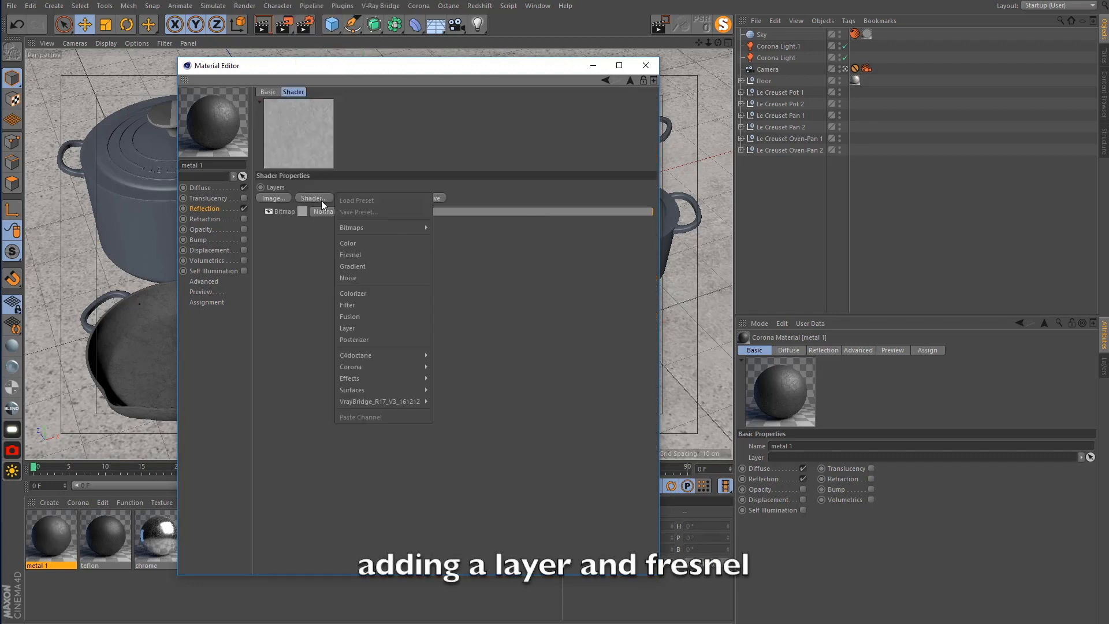
pyautogui.click(364, 255)
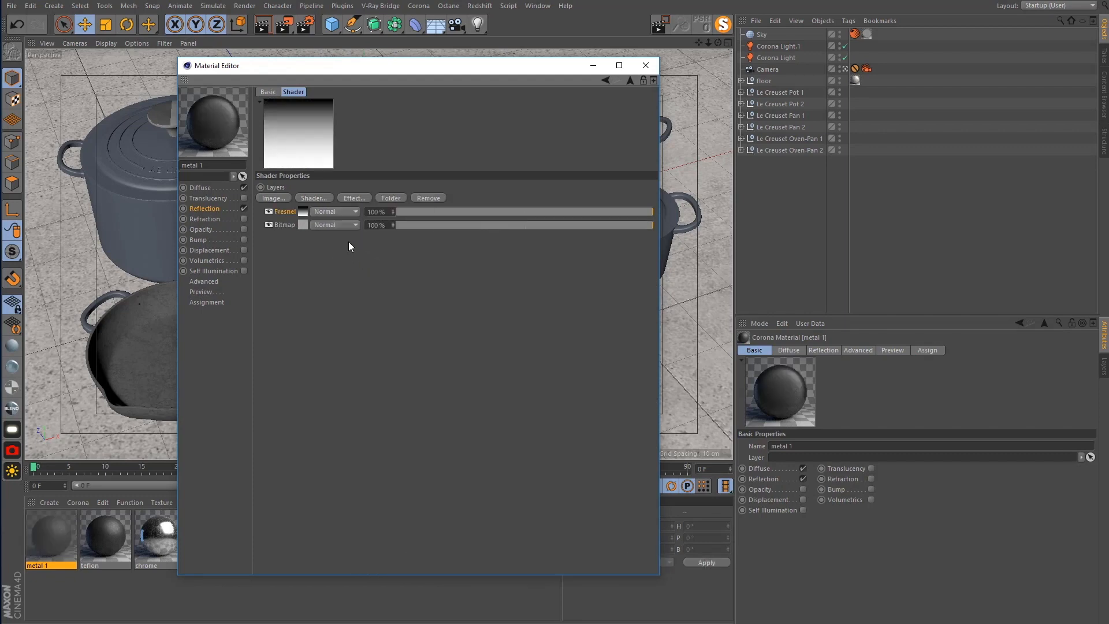
pyautogui.click(329, 213)
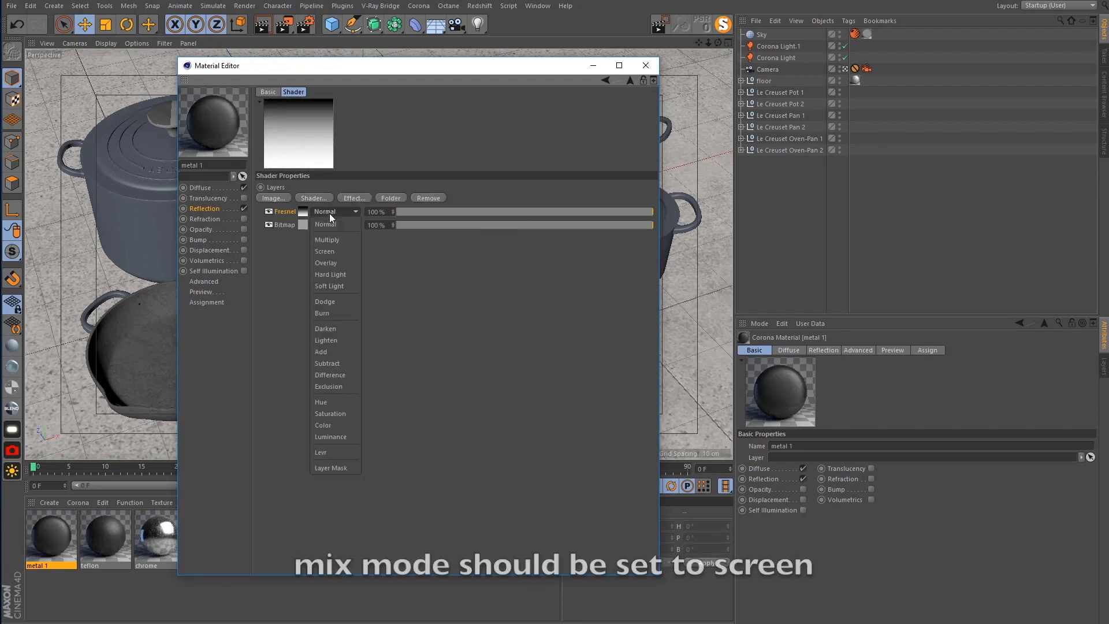
pyautogui.click(338, 244)
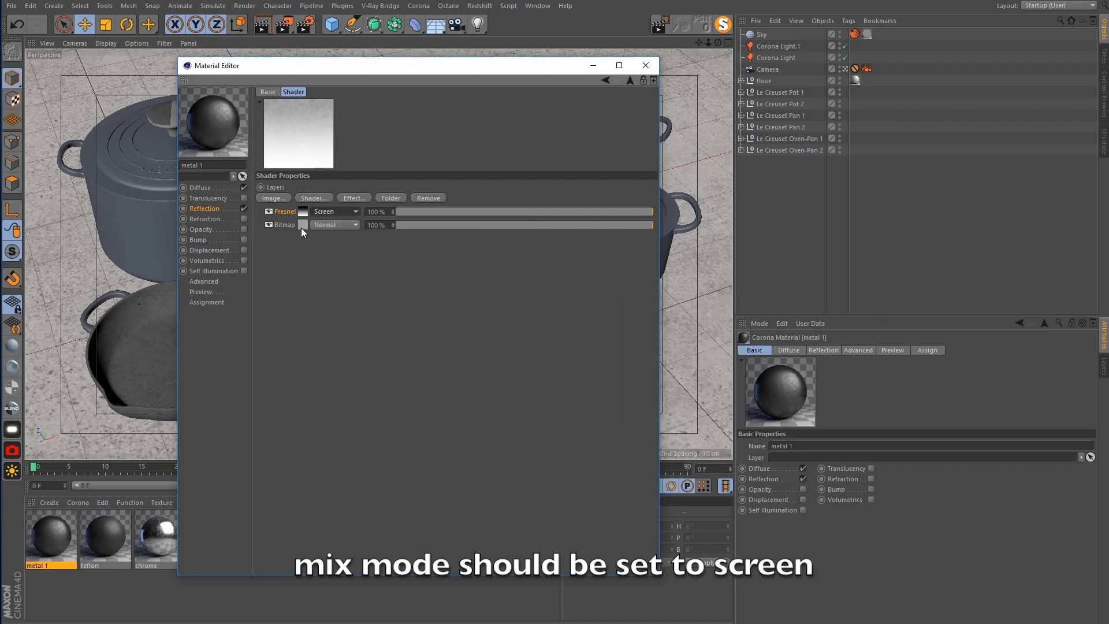
# Lighten the black end of the Fresnel layer's gradient to a grey with 70% value and return to the Layer shader
pyautogui.click(302, 210)
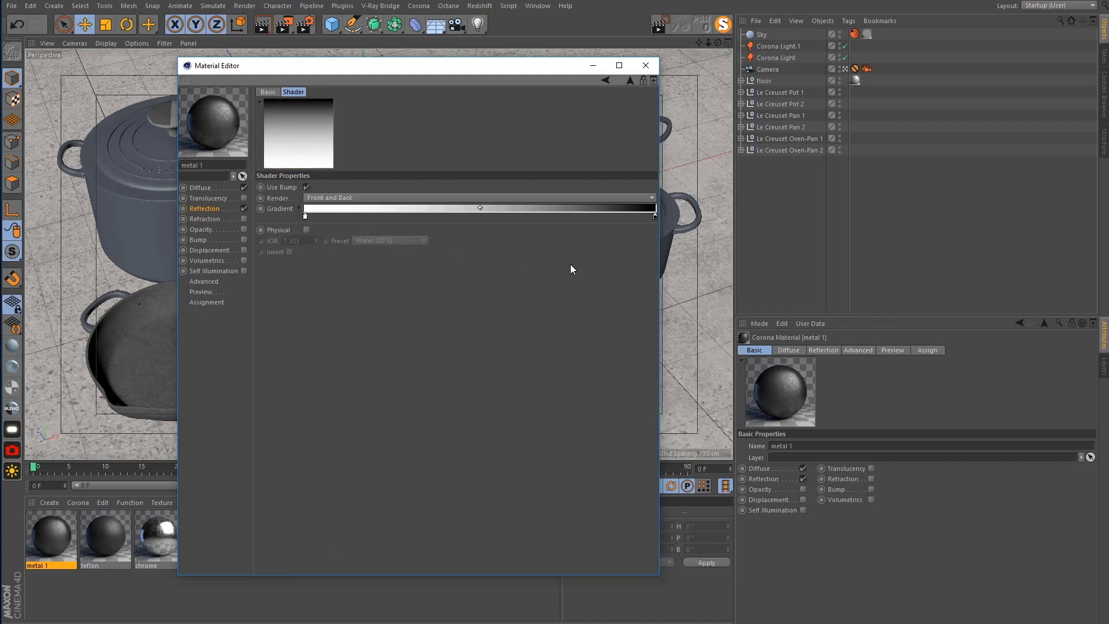
pyautogui.doubleClick(654, 216)
pyautogui.moveTo(695, 239)
pyautogui.mouseDown()
pyautogui.moveTo(653, 243)
pyautogui.moveTo(693, 247)
pyautogui.mouseUp()
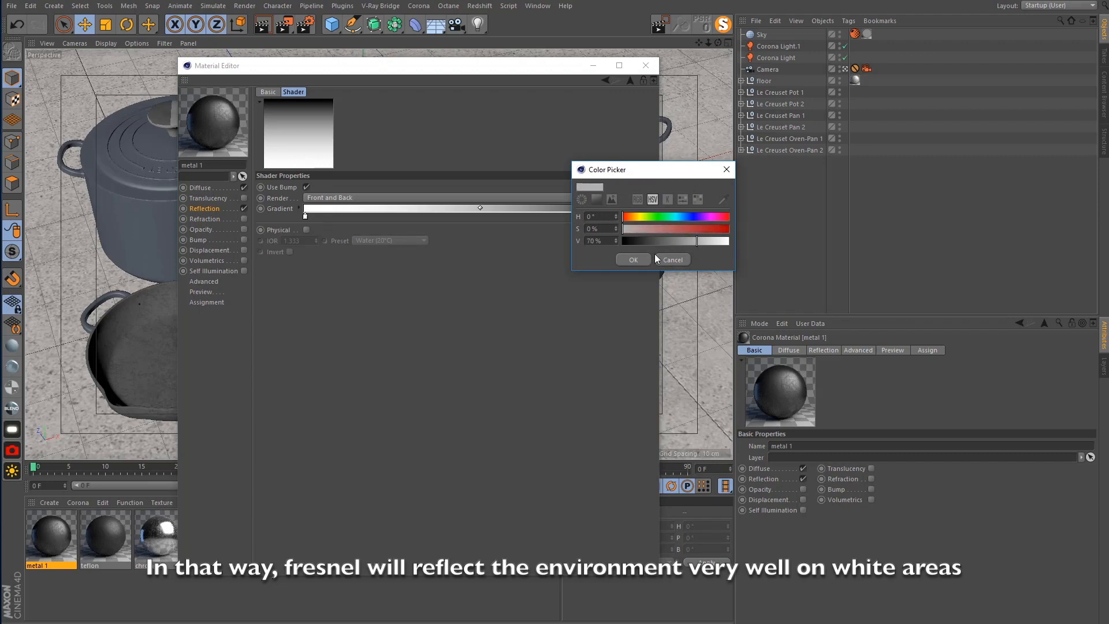
pyautogui.click(635, 258)
pyautogui.click(631, 81)
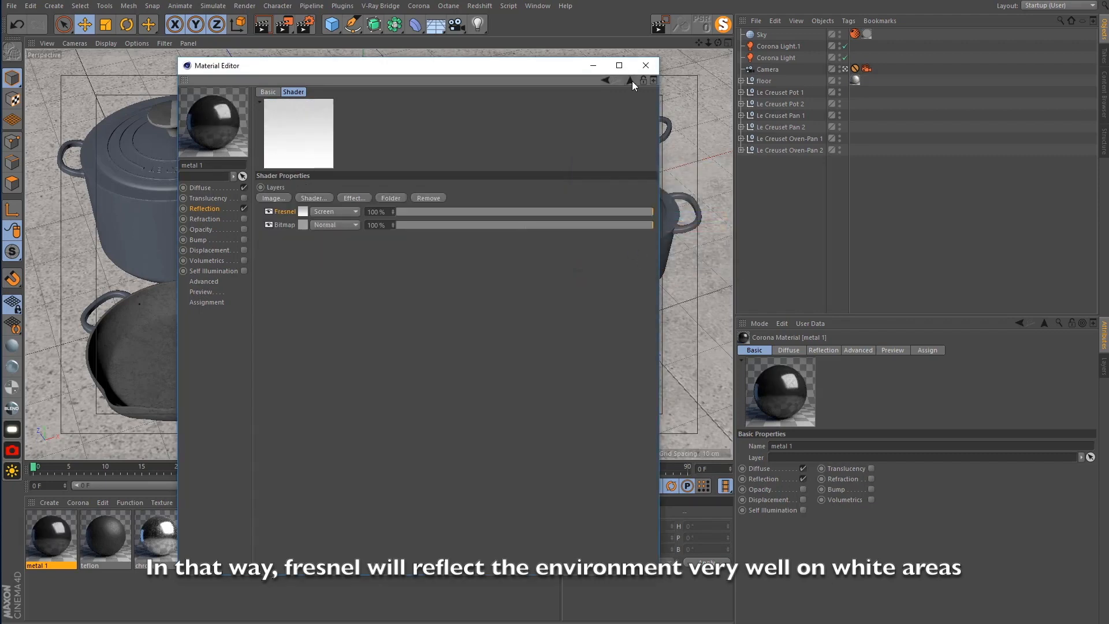
# Wrap the bitmap layer in a Filter shader with saturation -100%, clipping enabled and High Clip at 68%
pyautogui.click(285, 225)
pyautogui.rightClick(286, 225)
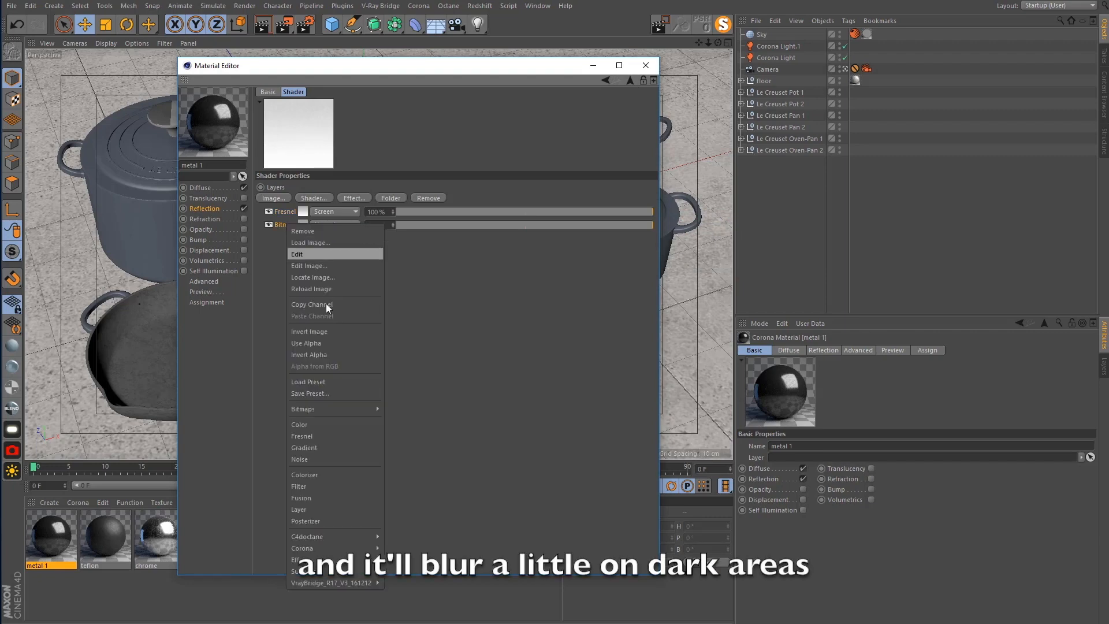
pyautogui.click(323, 483)
pyautogui.click(303, 224)
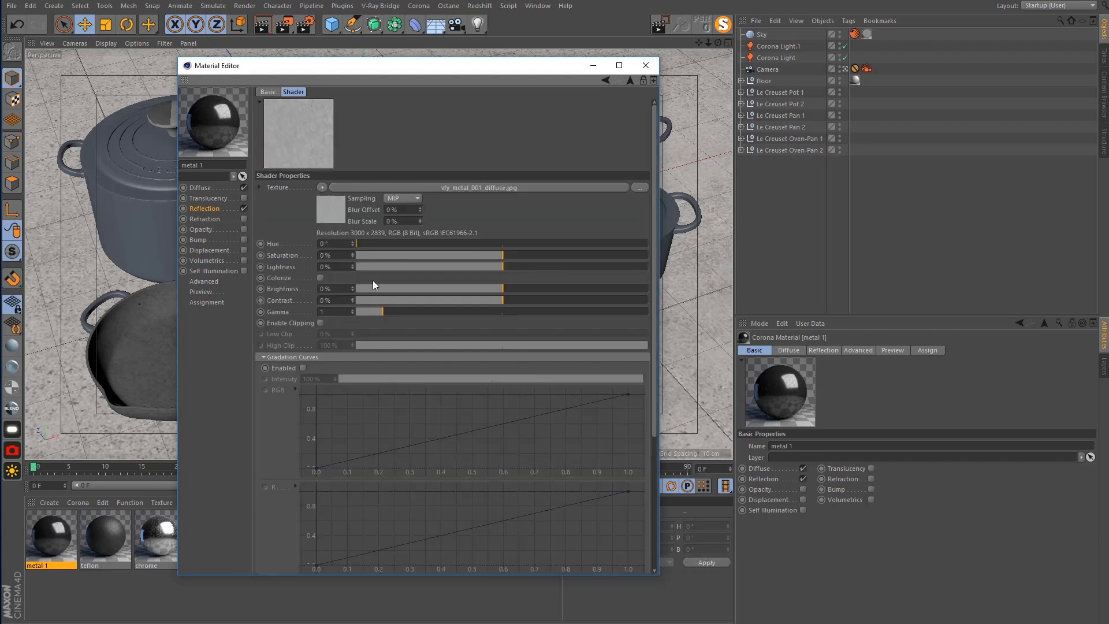
pyautogui.moveTo(370, 255); pyautogui.dragTo(338, 258)
pyautogui.click(320, 323)
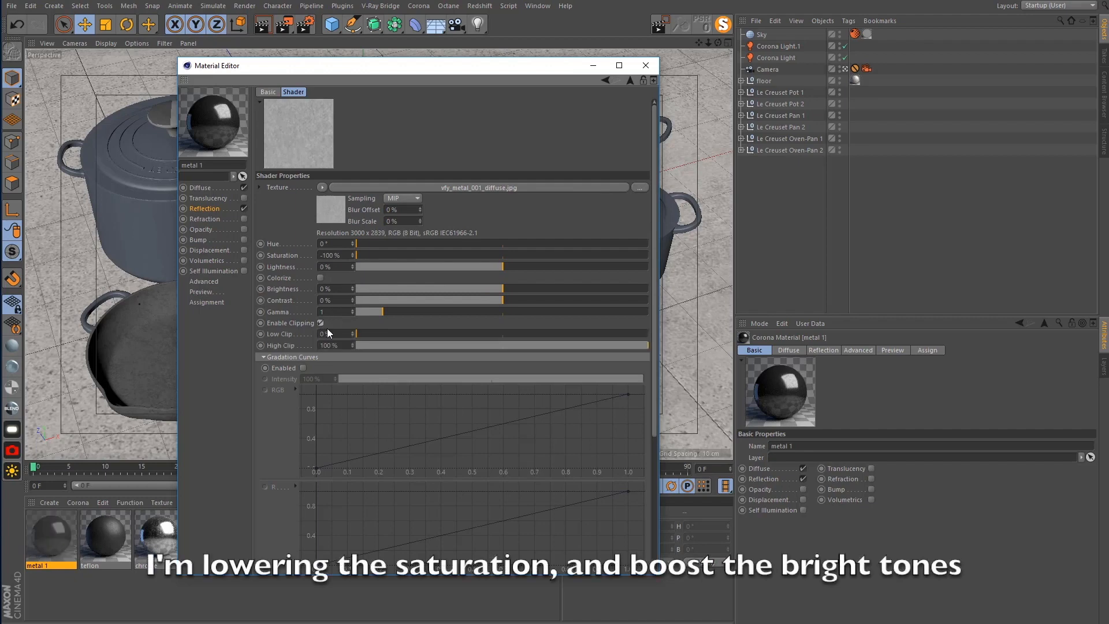
pyautogui.moveTo(583, 343); pyautogui.dragTo(556, 344)
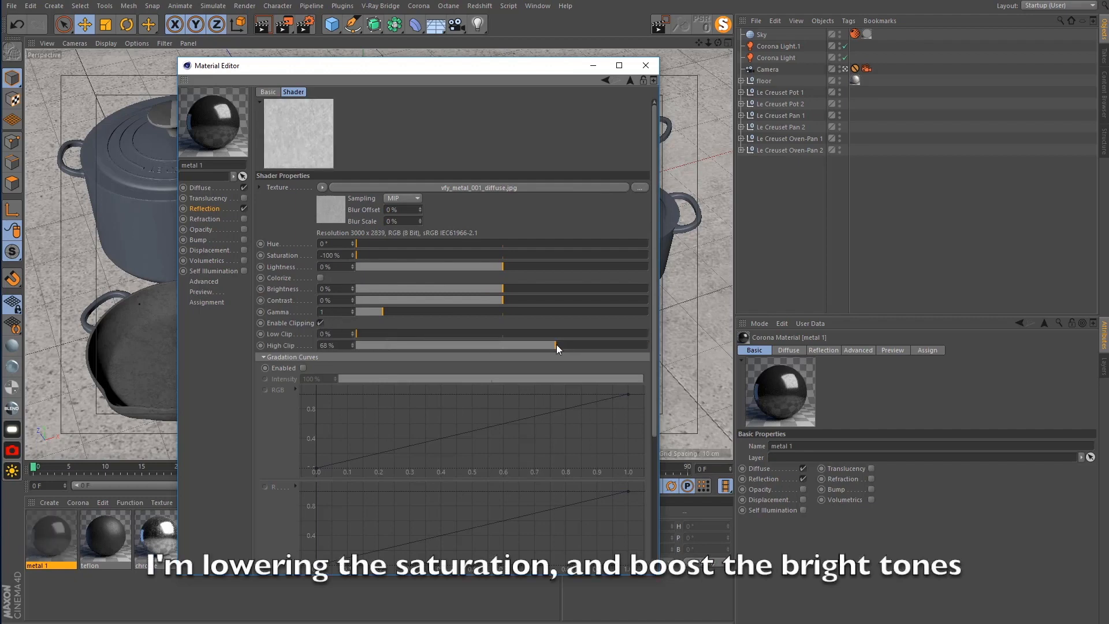
# Enable Bump on metal 1 with vfy_metal_001_diffuse.jpg as its texture, check the Diffuse channel and minimize the Material Editor
pyautogui.click(243, 240)
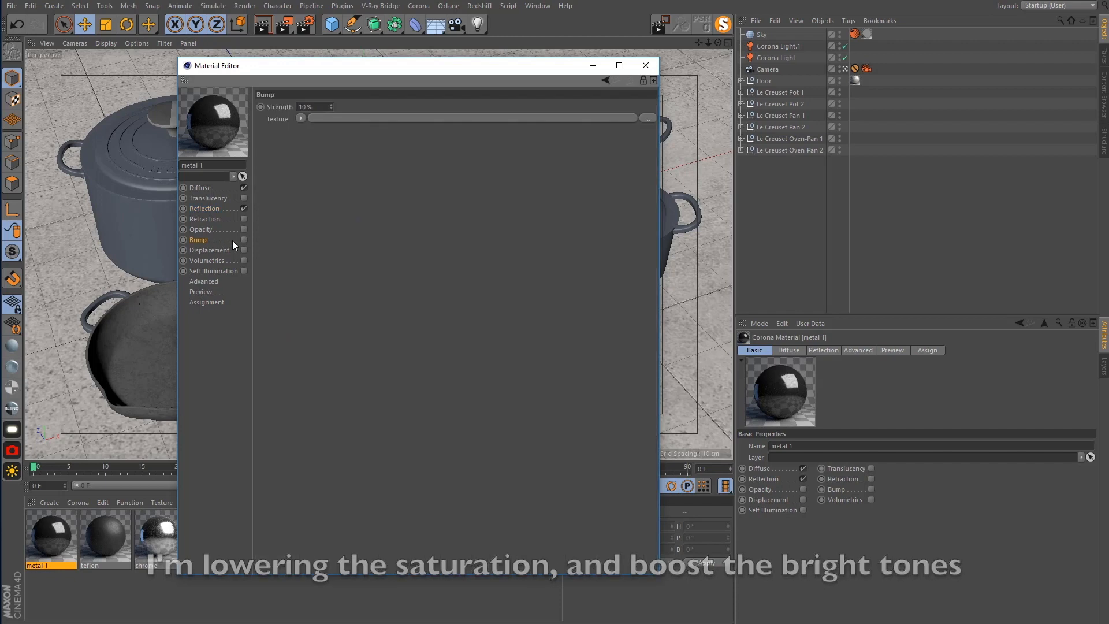
pyautogui.click(647, 119)
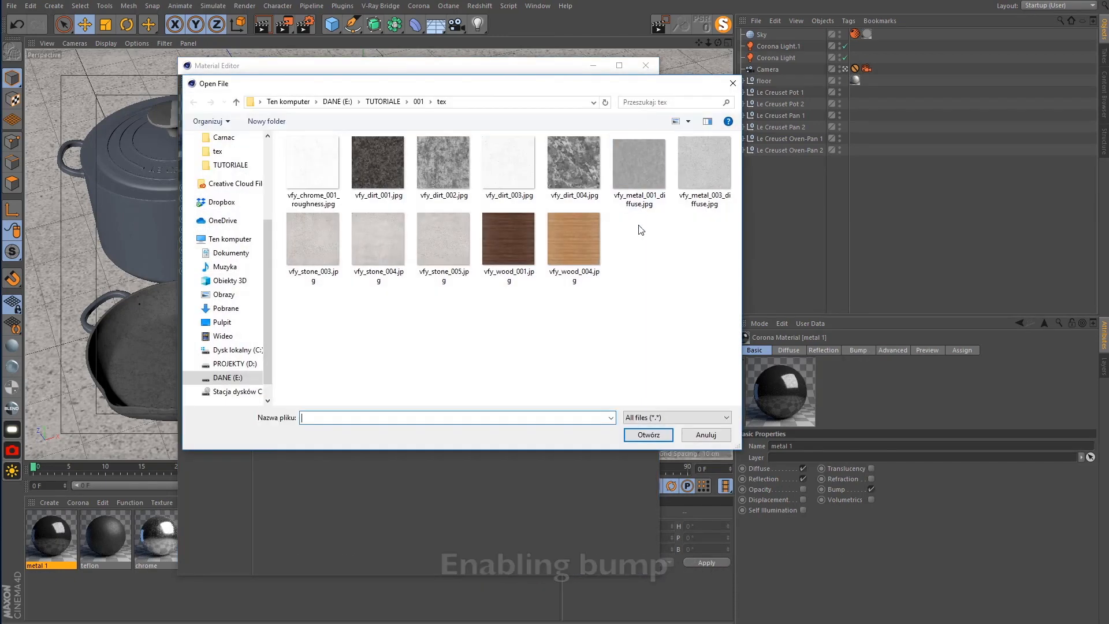
pyautogui.doubleClick(639, 174)
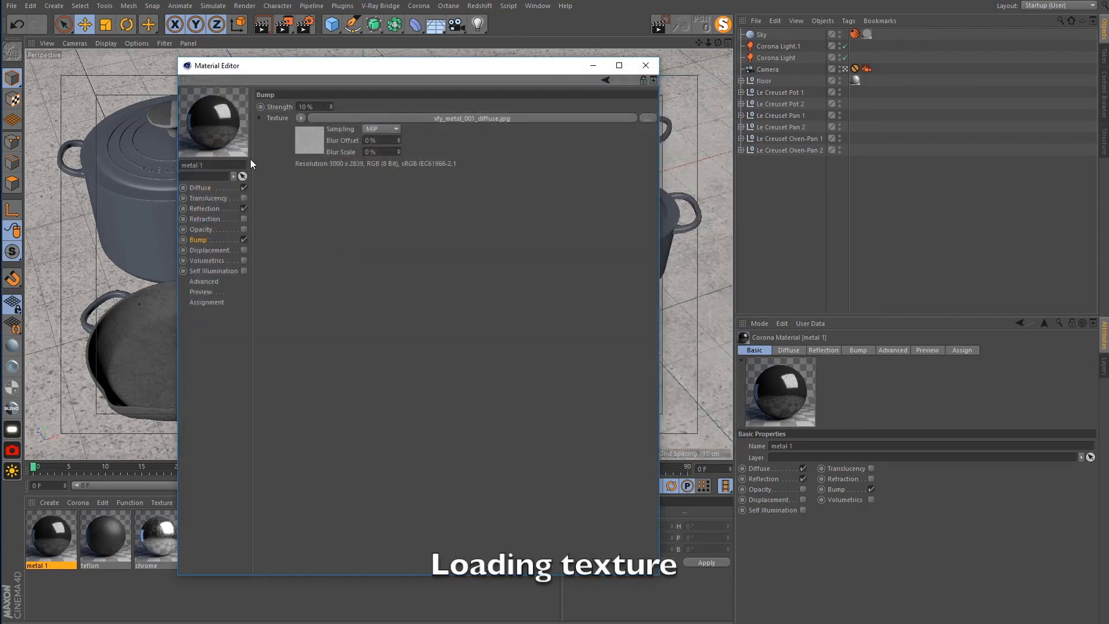
pyautogui.click(221, 187)
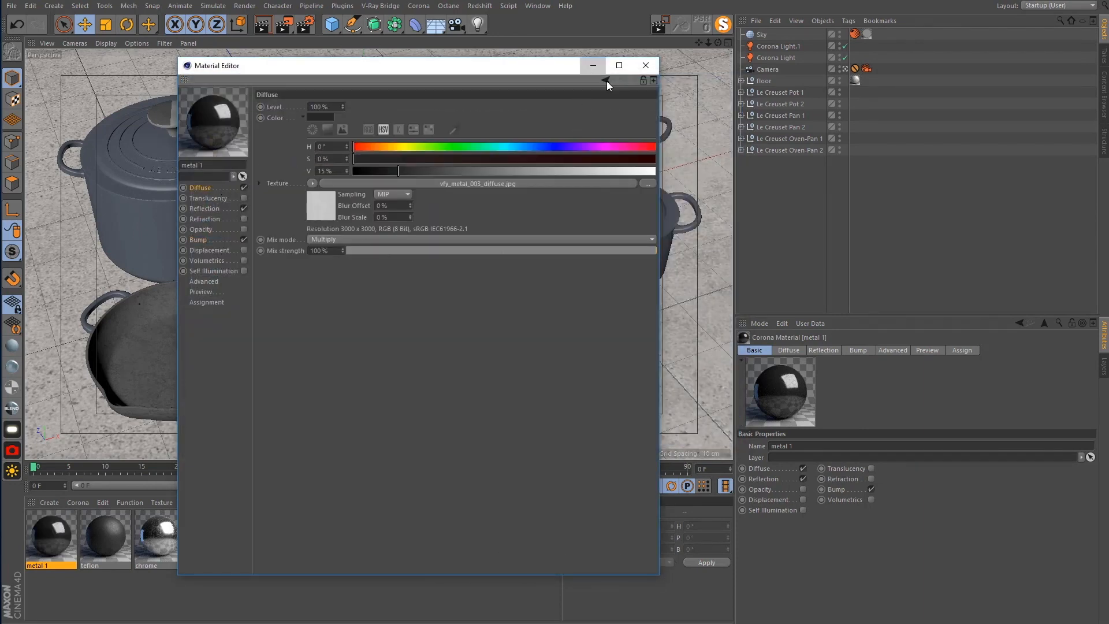
pyautogui.click(593, 65)
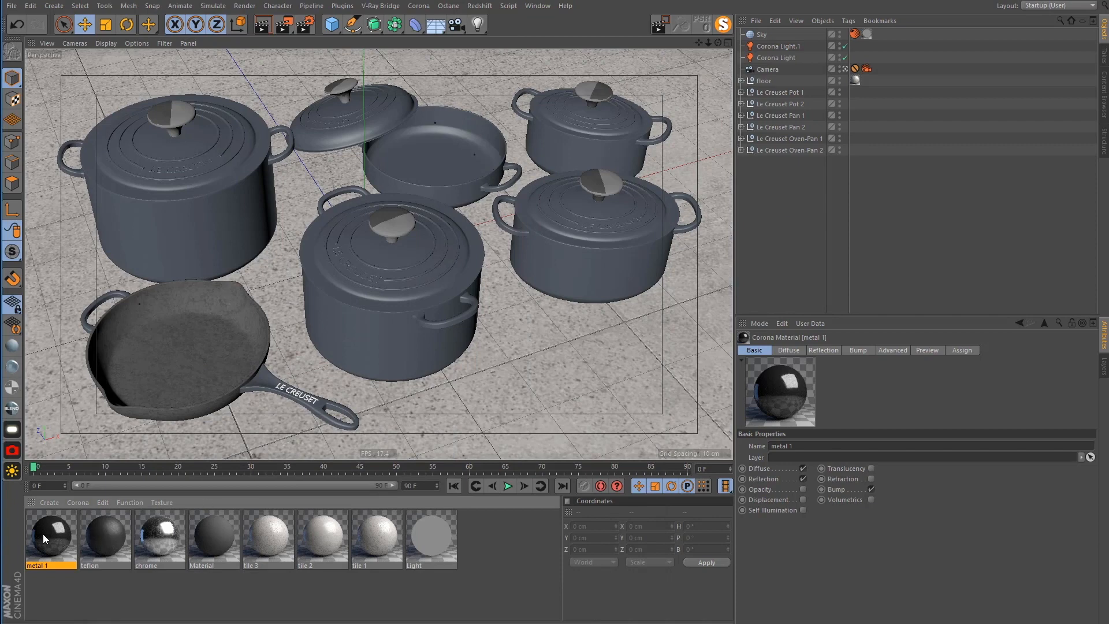
# Apply the metal 1 material to Le Creuset Pot 1 and set its projection to Cubic
pyautogui.click(221, 211)
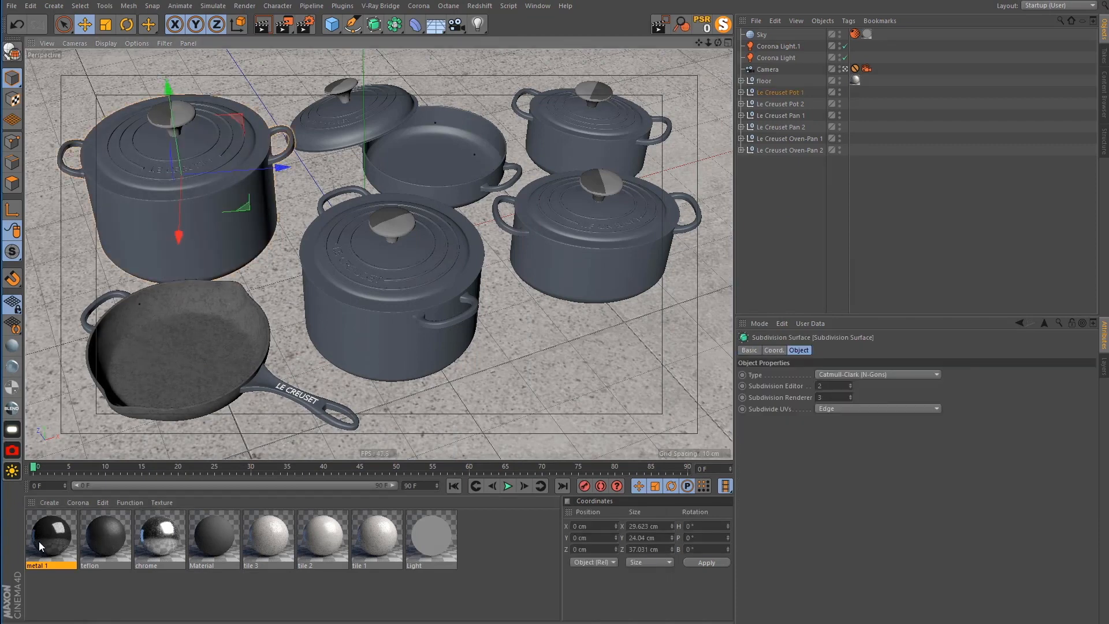
pyautogui.moveTo(41, 546); pyautogui.dragTo(778, 94)
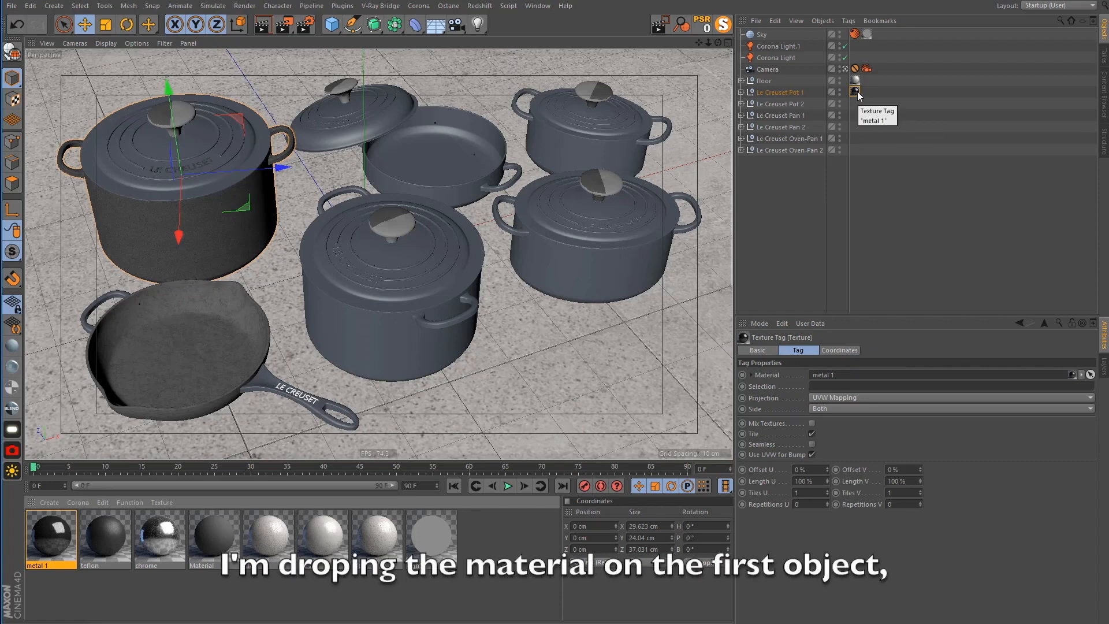
pyautogui.click(850, 397)
pyautogui.click(847, 443)
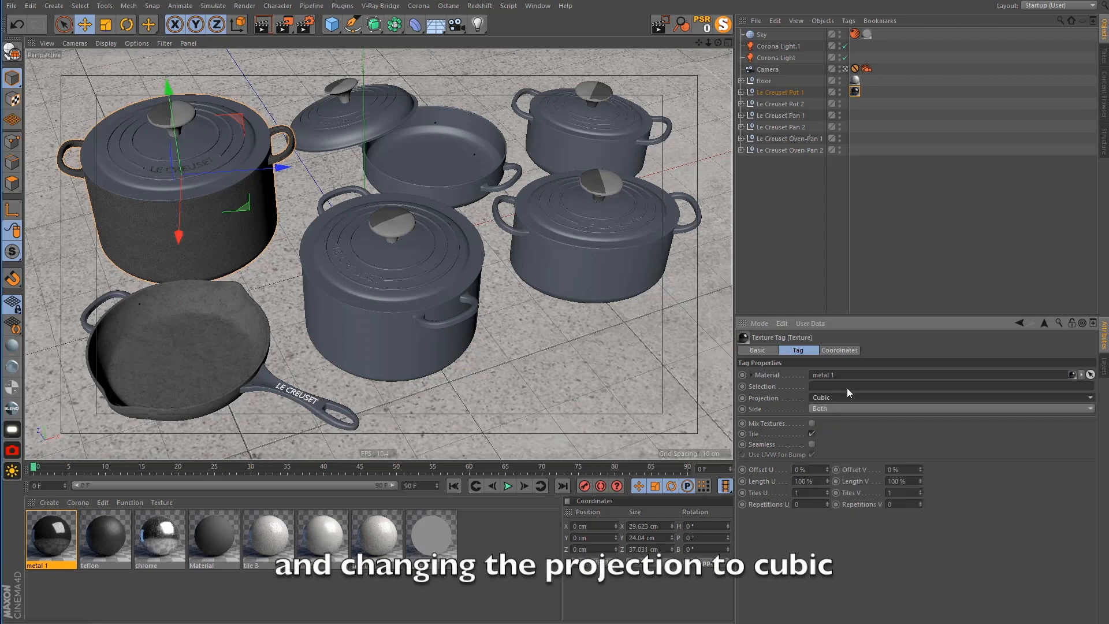
# Scale the metal 1 texture projection on Le Creuset Pot 1 down to about 17.56 cm in the Top view, then return to the perspective view
pyautogui.click(782, 92)
pyautogui.click(855, 92)
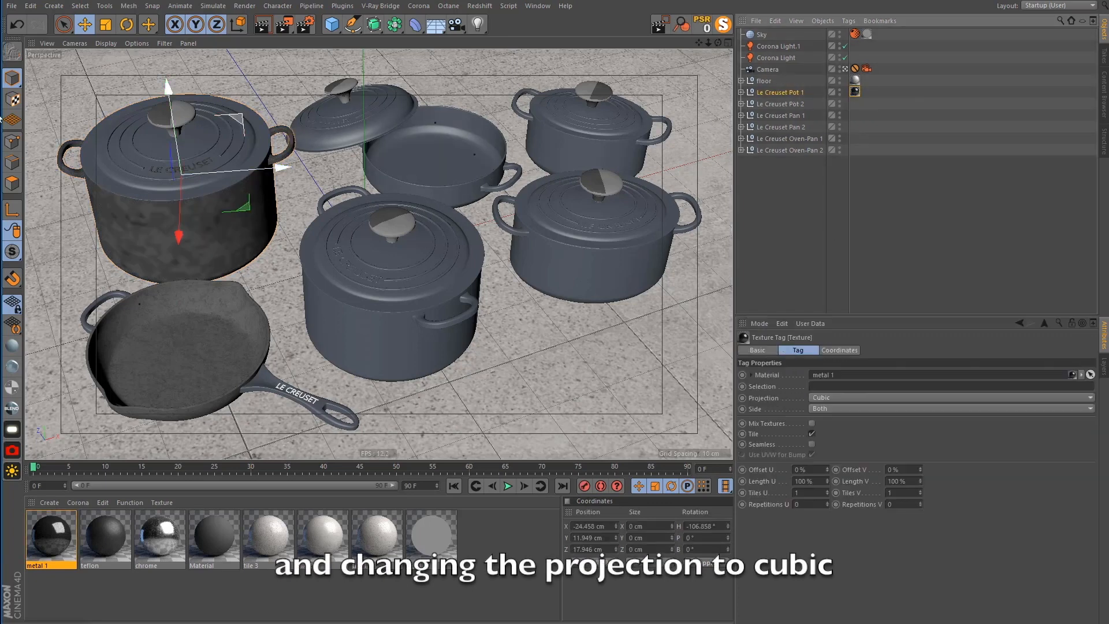
pyautogui.click(13, 99)
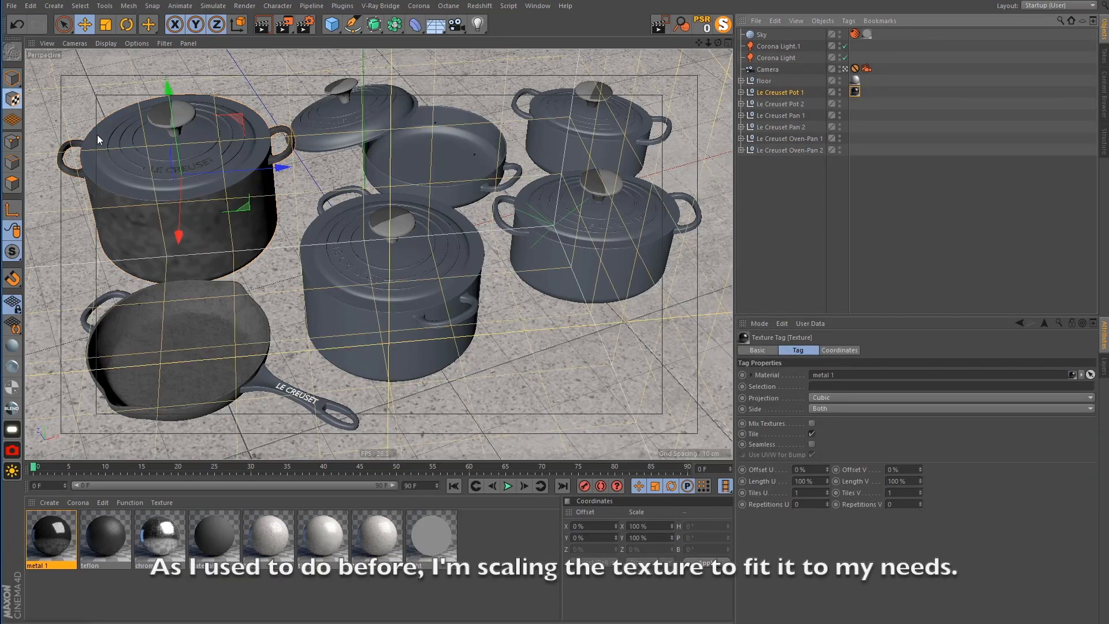
pyautogui.press('F2')
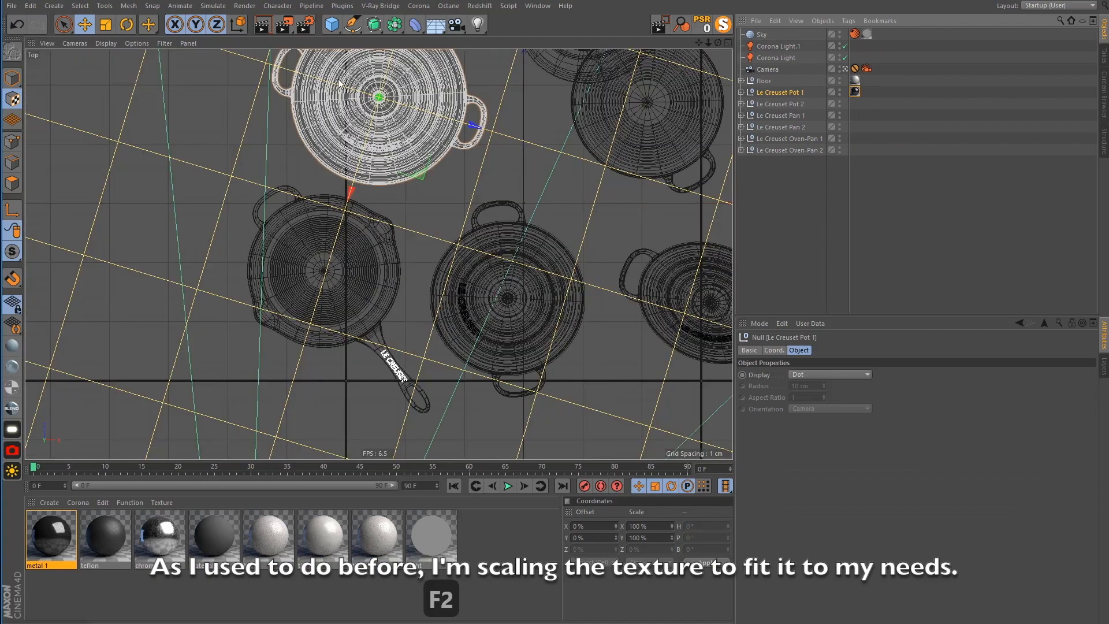
pyautogui.click(106, 24)
pyautogui.scroll(-2, 466, 216)
pyautogui.scroll(-1, 465, 217)
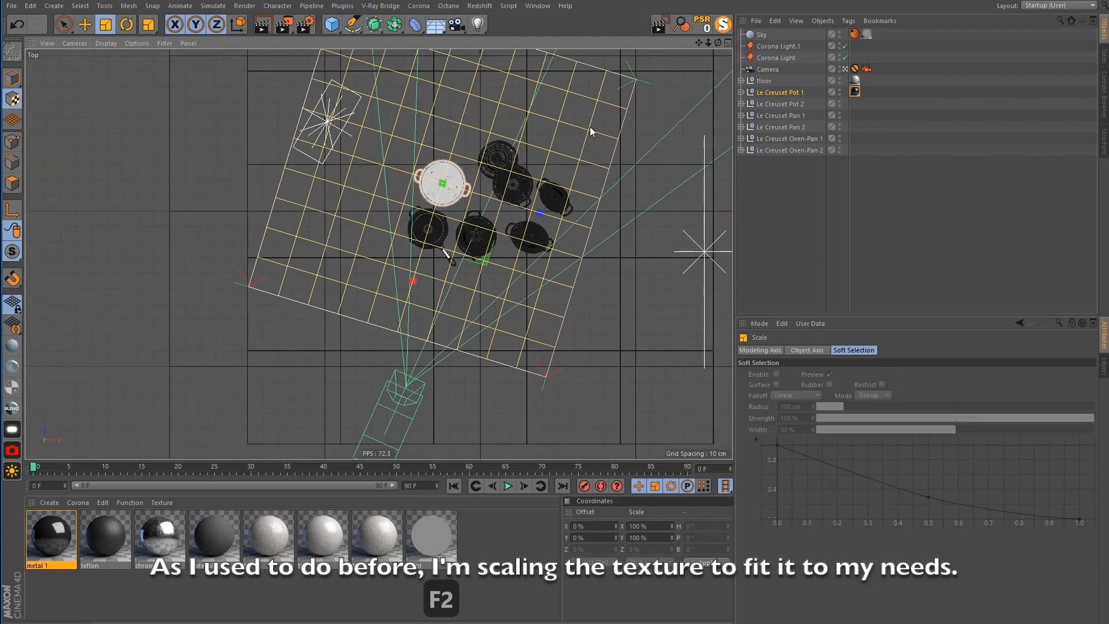
pyautogui.moveTo(466, 217); pyautogui.dragTo(414, 138)
pyautogui.hotkey('ctrl', 'z')
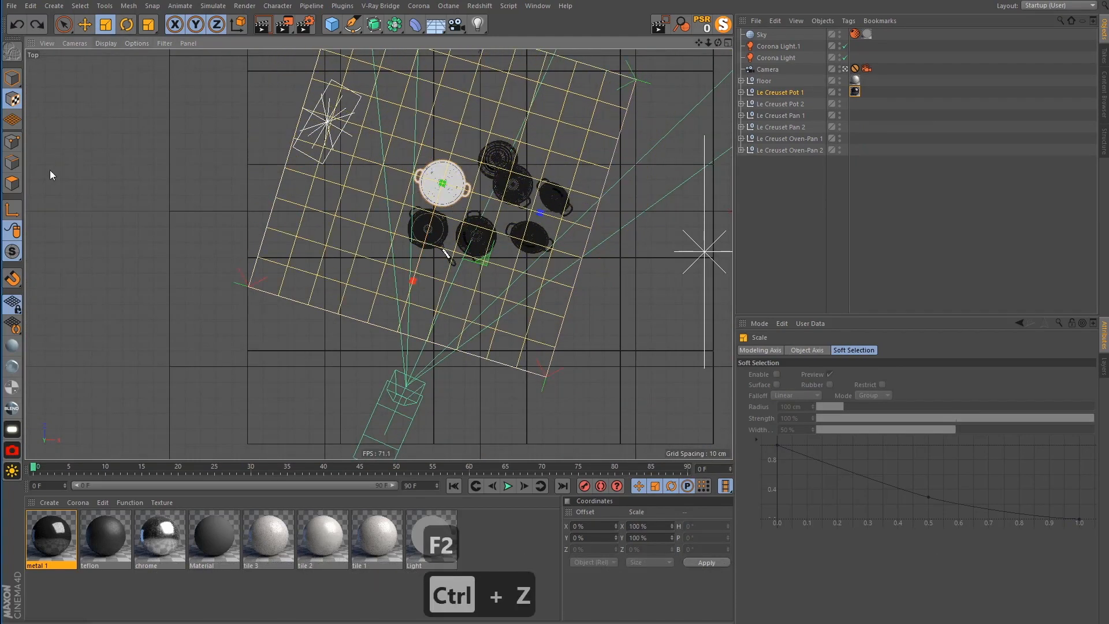
pyautogui.moveTo(439, 220); pyautogui.dragTo(233, 251)
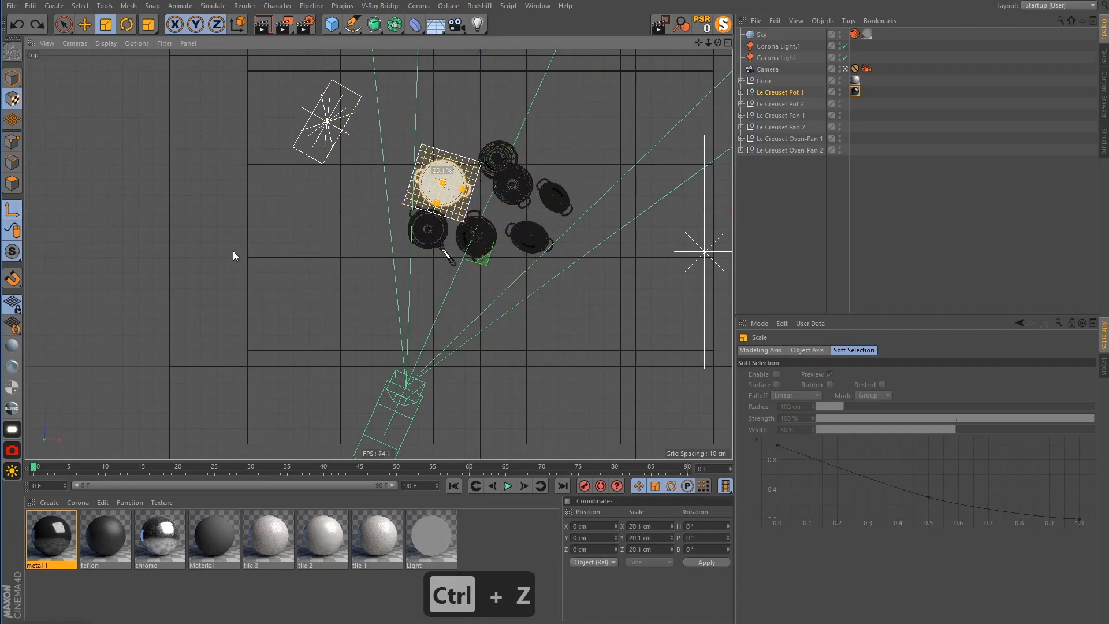
pyautogui.scroll(3, 429, 168)
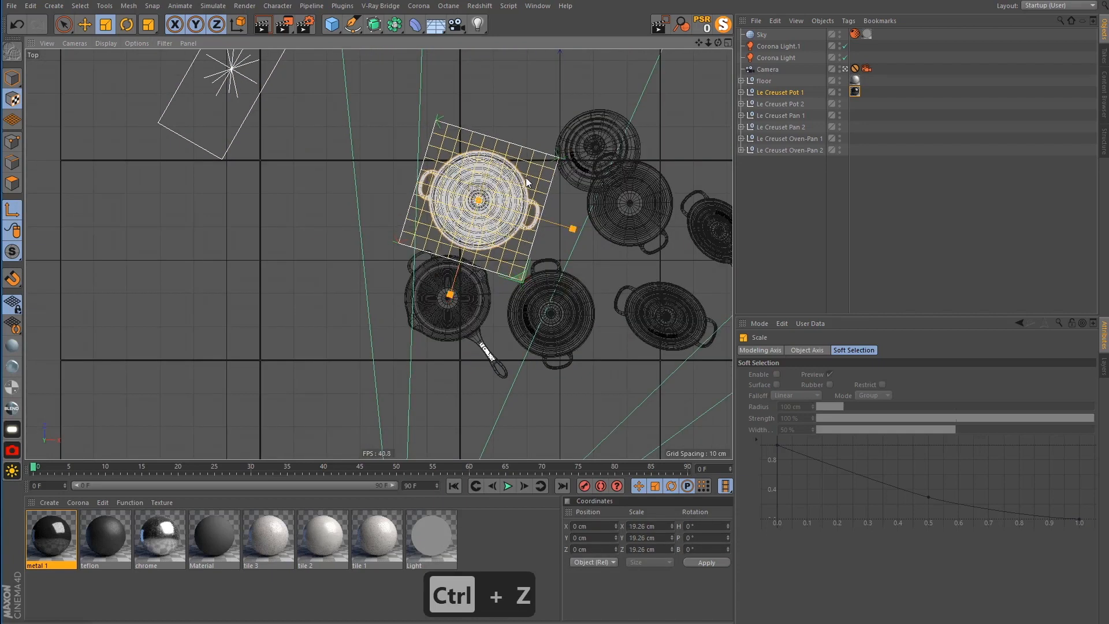
pyautogui.hotkey('ctrl', 'z')
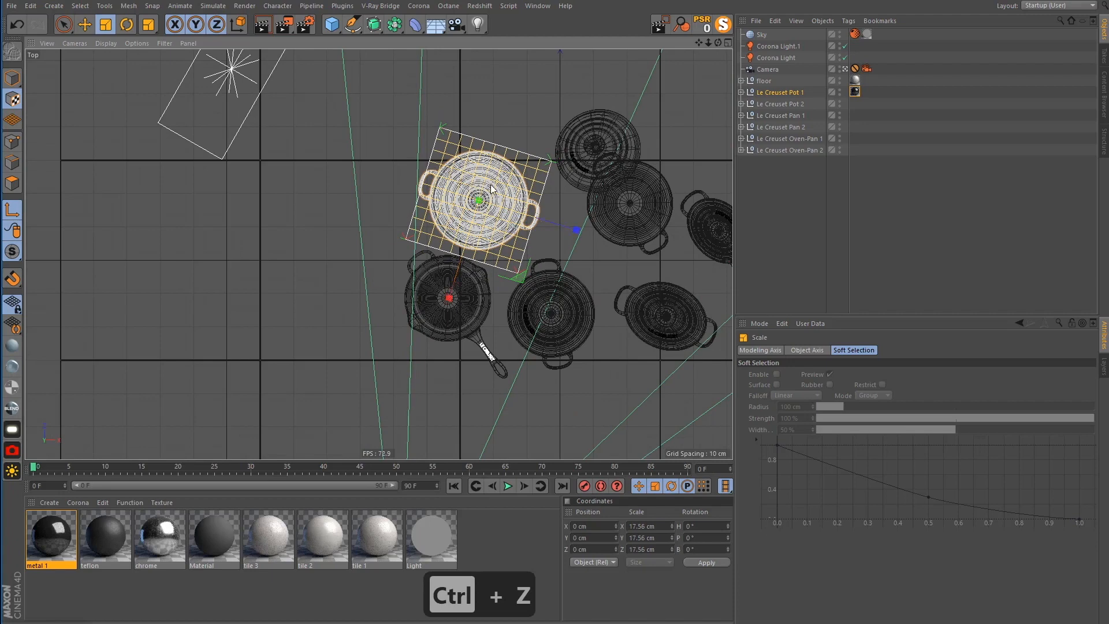
pyautogui.press('F1')
pyautogui.click(790, 189)
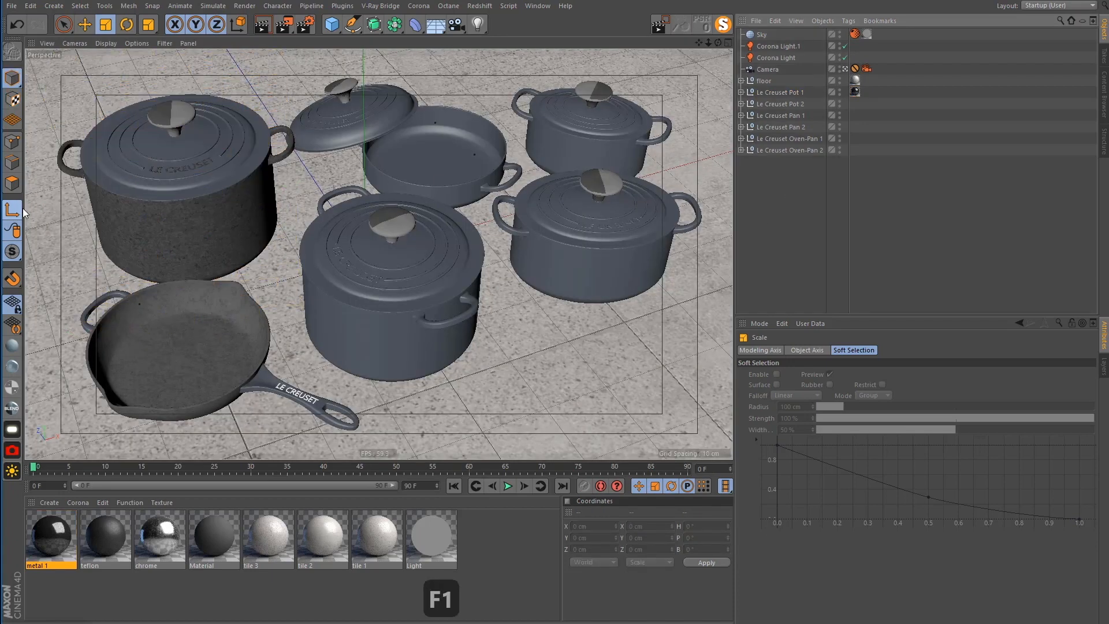
# Copy the metal 1 texture tag from Le Creuset Pot 1 to Pot 2, both pans and both oven-pans
pyautogui.click(855, 91)
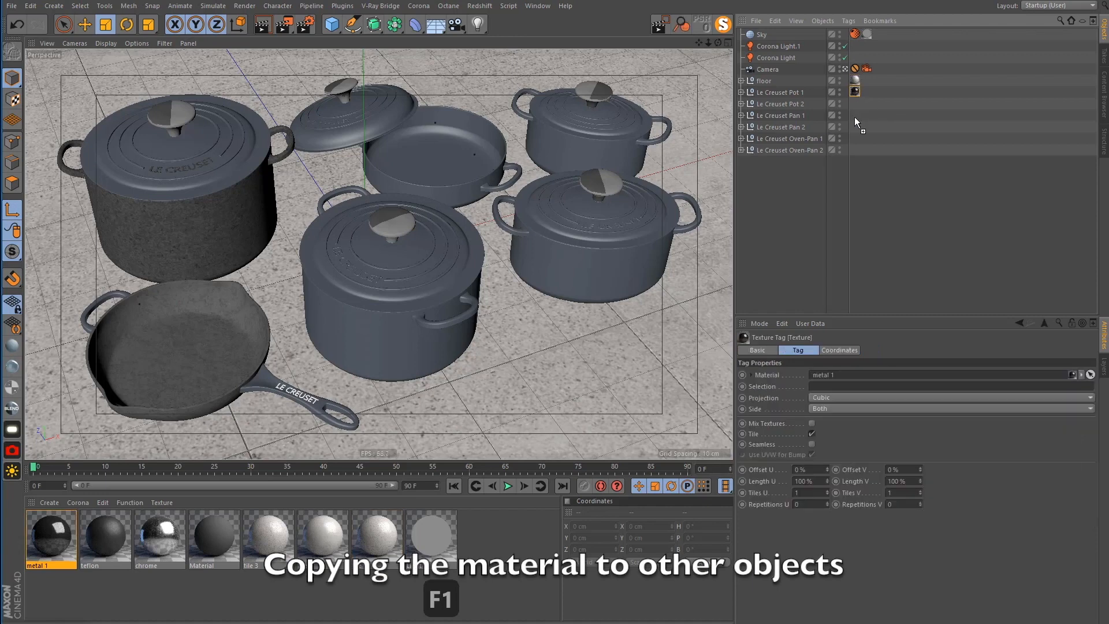
pyautogui.keyDown('ctrl'); pyautogui.moveTo(853, 104); pyautogui.dragTo(853, 104); pyautogui.keyUp('ctrl')
pyautogui.keyDown('ctrl'); pyautogui.moveTo(854, 104); pyautogui.dragTo(855, 126); pyautogui.keyUp('ctrl')
pyautogui.keyDown('ctrl'); pyautogui.moveTo(854, 126); pyautogui.dragTo(856, 138); pyautogui.keyUp('ctrl')
pyautogui.keyDown('ctrl'); pyautogui.moveTo(856, 138); pyautogui.dragTo(858, 149); pyautogui.keyUp('ctrl')
# Filter the object list by "lid", copy the metal 1 texture tag onto the pot lids and clear the search
pyautogui.click(741, 150)
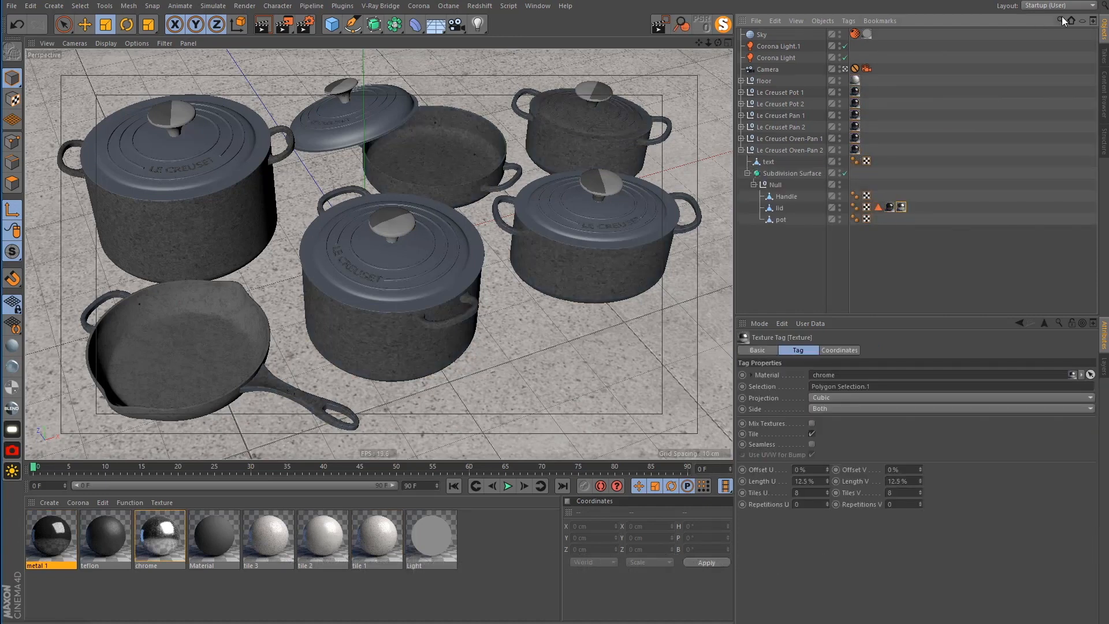
pyautogui.write('lid')
pyautogui.click(854, 93)
pyautogui.keyDown('ctrl'); pyautogui.moveTo(854, 93); pyautogui.dragTo(865, 83); pyautogui.keyUp('ctrl')
pyautogui.keyDown('ctrl'); pyautogui.moveTo(866, 83); pyautogui.dragTo(866, 71); pyautogui.keyUp('ctrl')
pyautogui.keyDown('ctrl'); pyautogui.moveTo(867, 72); pyautogui.dragTo(866, 50); pyautogui.keyUp('ctrl')
pyautogui.moveTo(844, 50); pyautogui.dragTo(871, 61)
pyautogui.moveTo(842, 73); pyautogui.dragTo(871, 72)
pyautogui.click(779, 127)
pyautogui.click(742, 35)
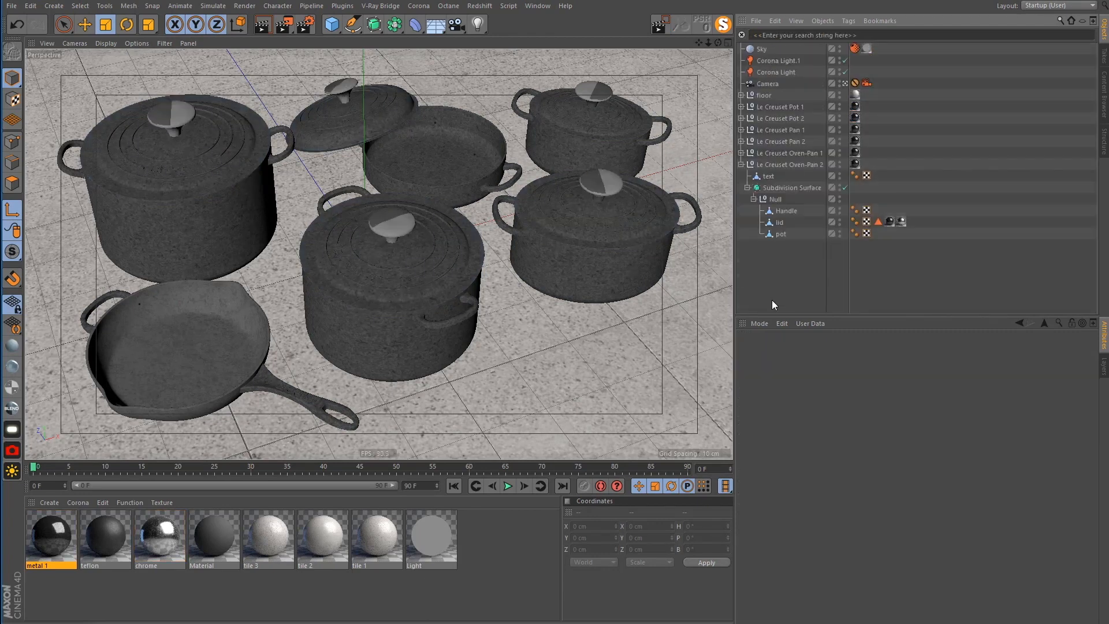
# Switch to the Move tool and start Corona interactive rendering of the scene
pyautogui.press('e')
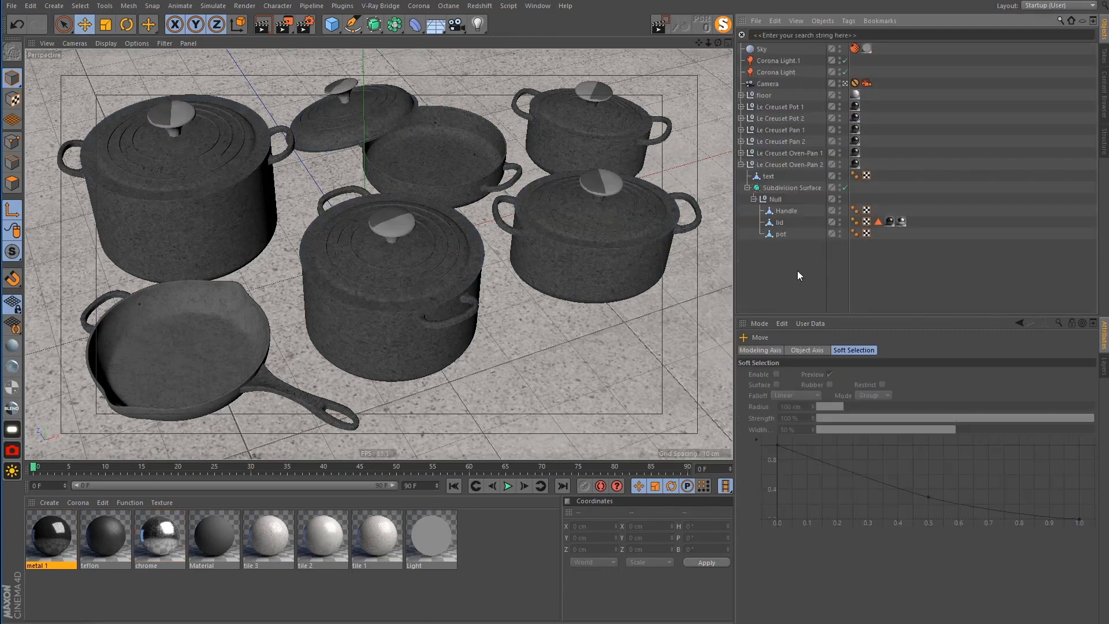
pyautogui.click(453, 6)
pyautogui.moveTo(423, 8)
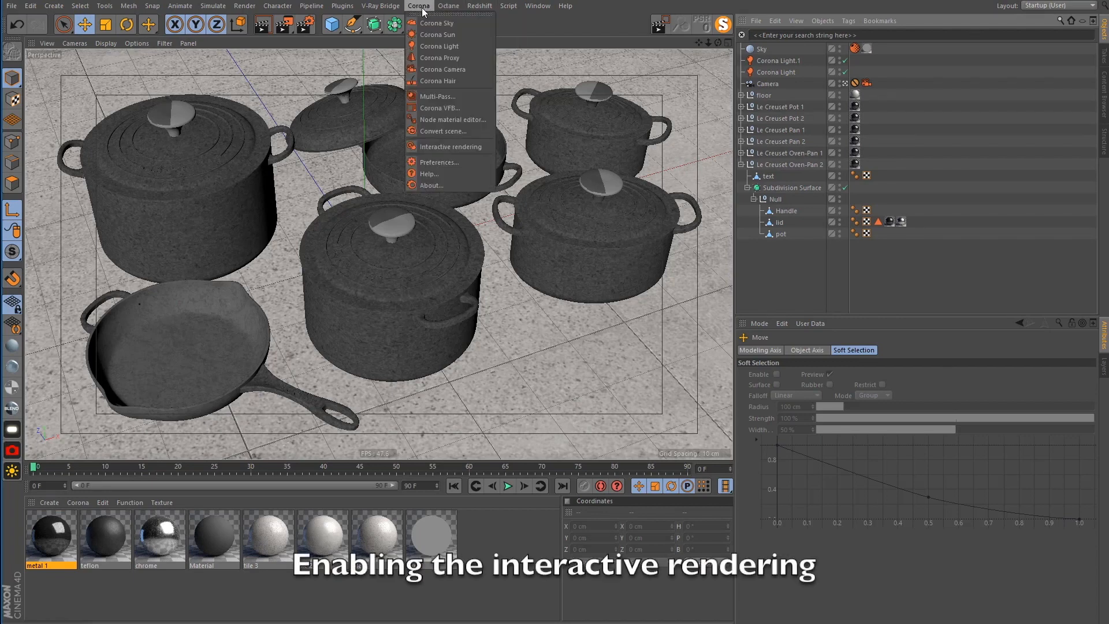
pyautogui.click(448, 148)
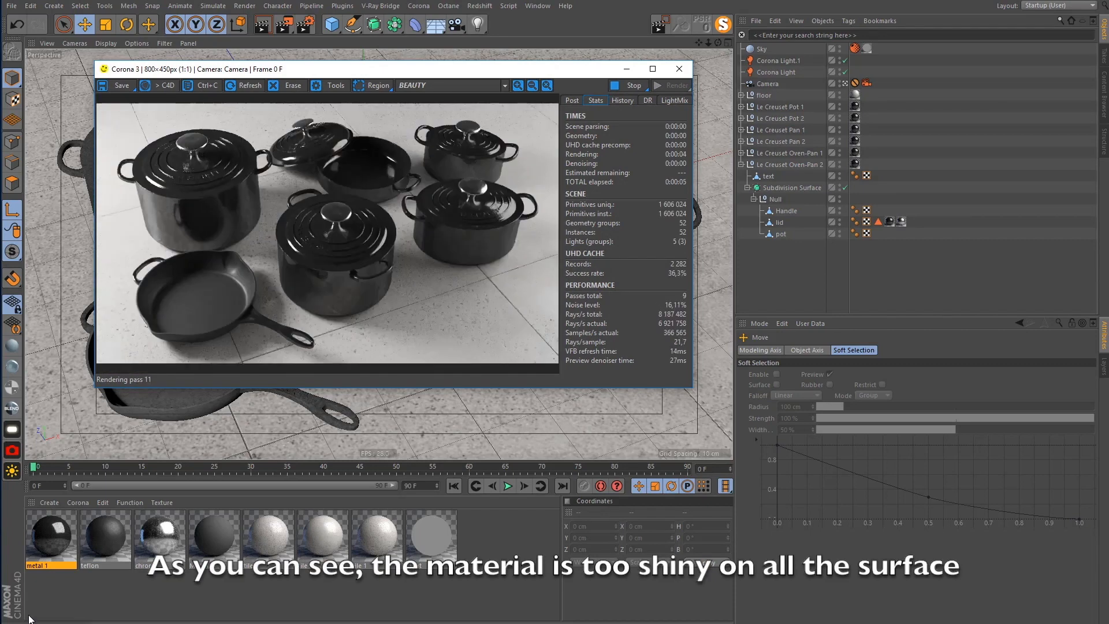
# Open the metal 1 material and nest its reflection texture vfy_metal_001_diffuse.jpg inside a Layer shader
pyautogui.doubleClick(52, 536)
pyautogui.moveTo(306, 67); pyautogui.dragTo(580, 61)
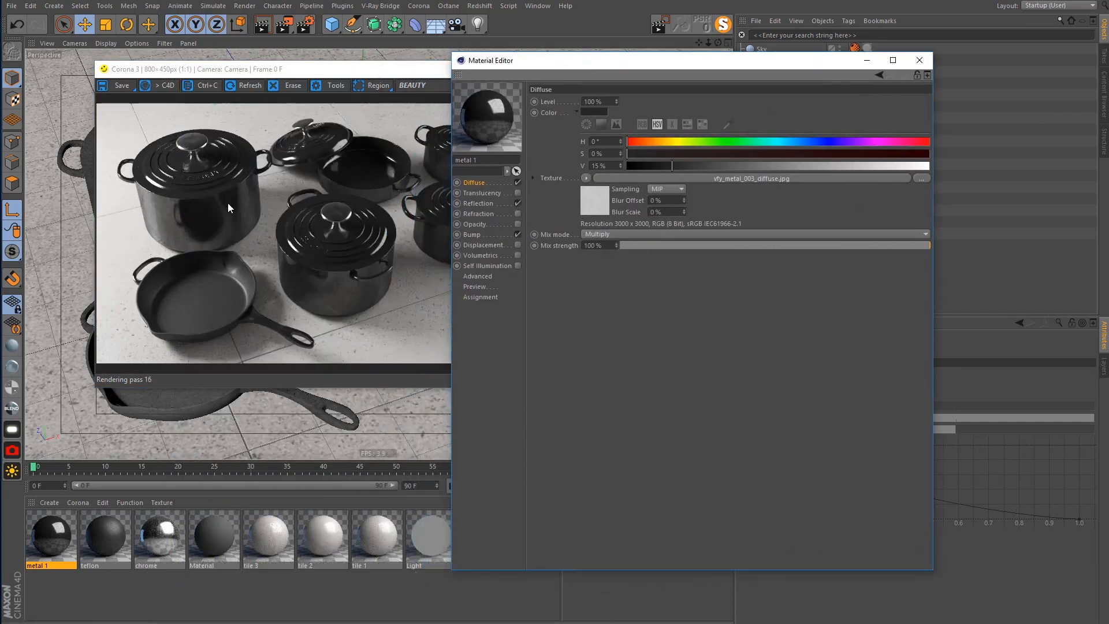
pyautogui.click(10, 213)
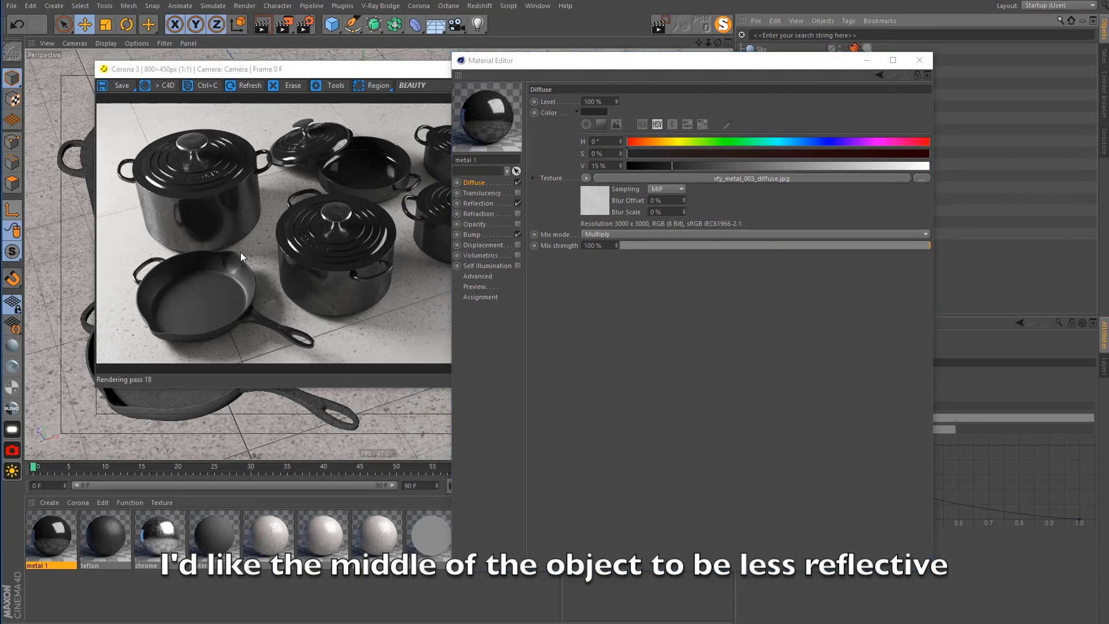
pyautogui.click(483, 203)
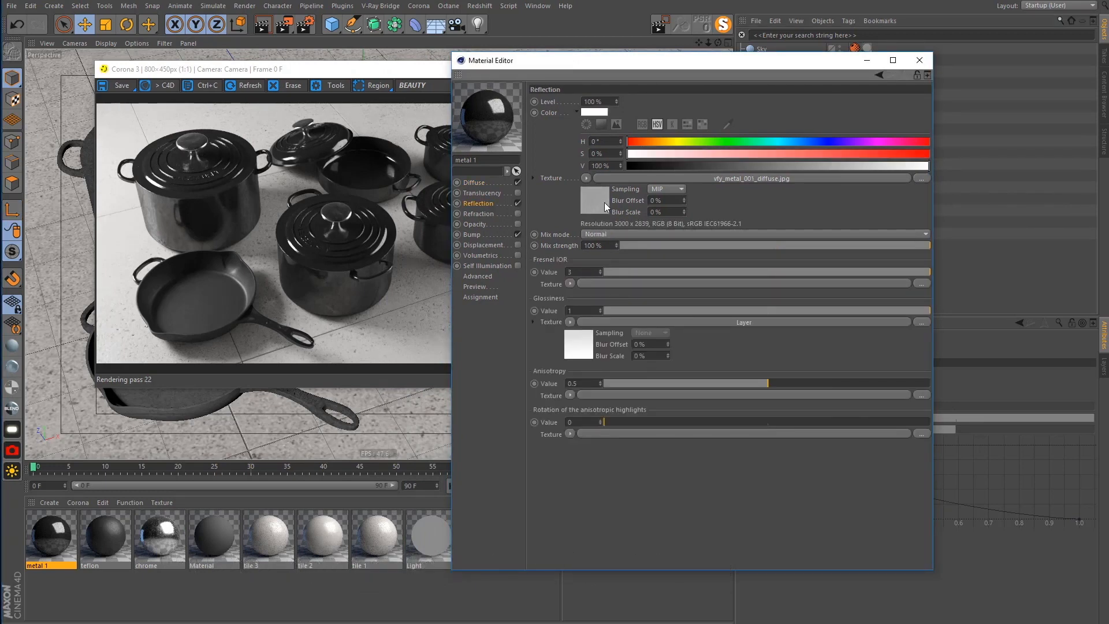
pyautogui.click(584, 177)
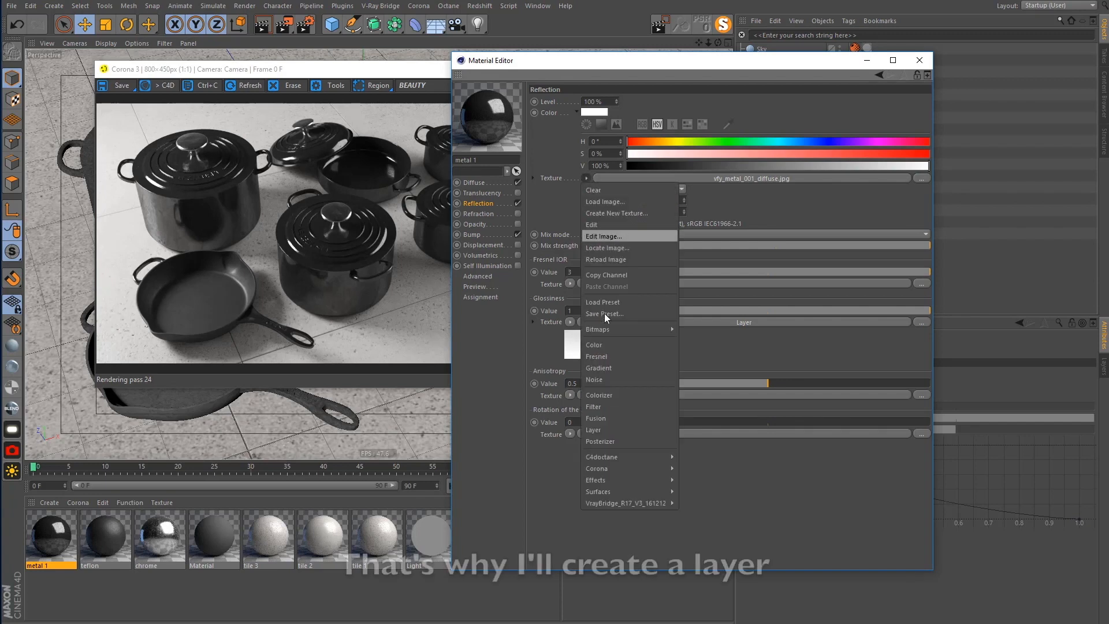
pyautogui.click(601, 428)
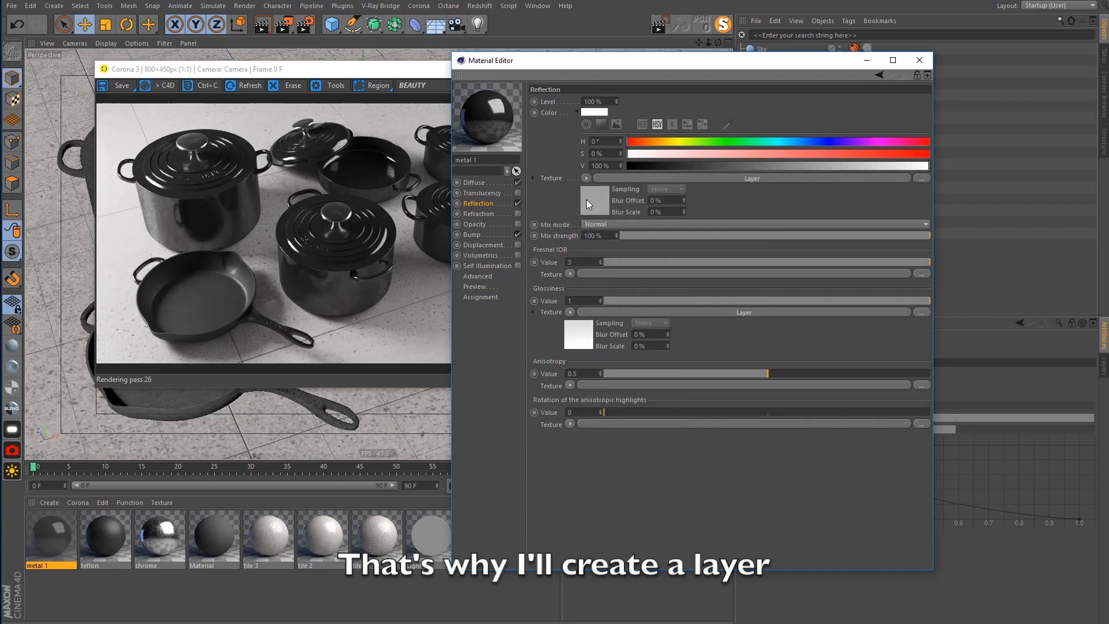
# Add a Fresnel shader above the bitmap in metal 1's reflection Layer shader
pyautogui.click(586, 199)
pyautogui.click(600, 193)
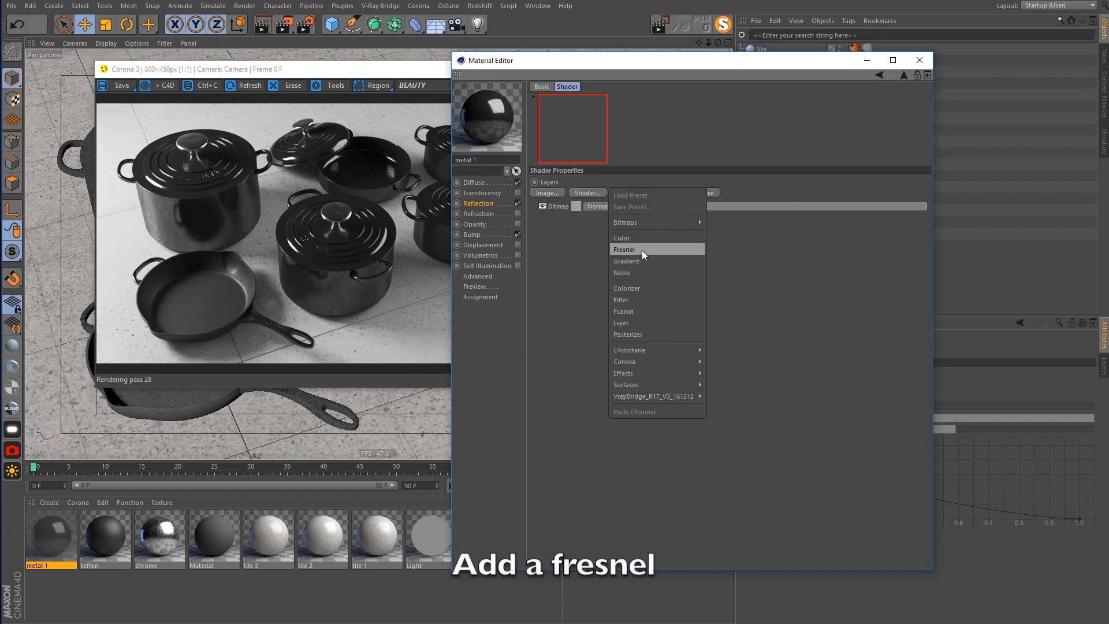
pyautogui.click(643, 250)
# Reshape the Fresnel gradient by shifting its midpoint close to the white end and the black knot slightly inward from its end
pyautogui.click(577, 206)
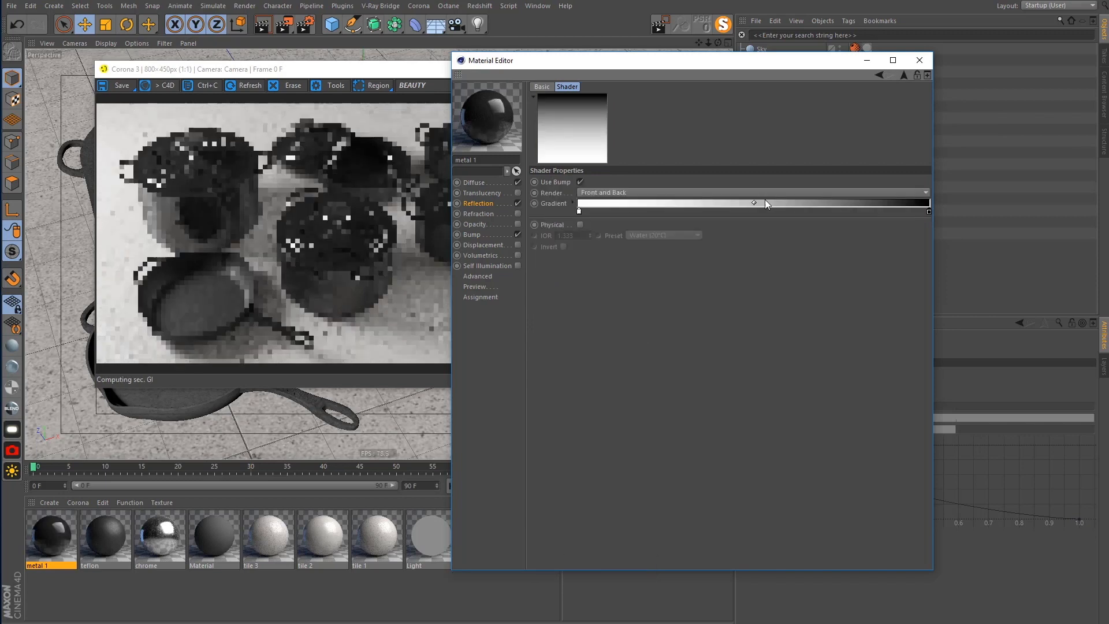
pyautogui.moveTo(694, 205); pyautogui.dragTo(613, 207)
pyautogui.moveTo(928, 212); pyautogui.dragTo(890, 211)
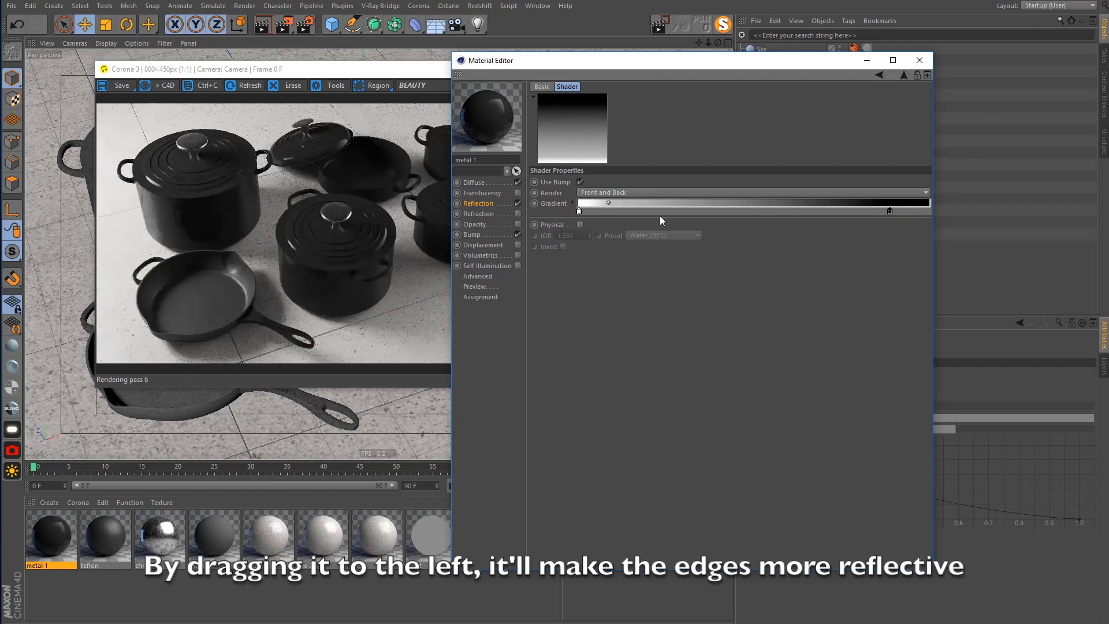
pyautogui.moveTo(611, 199); pyautogui.dragTo(622, 202)
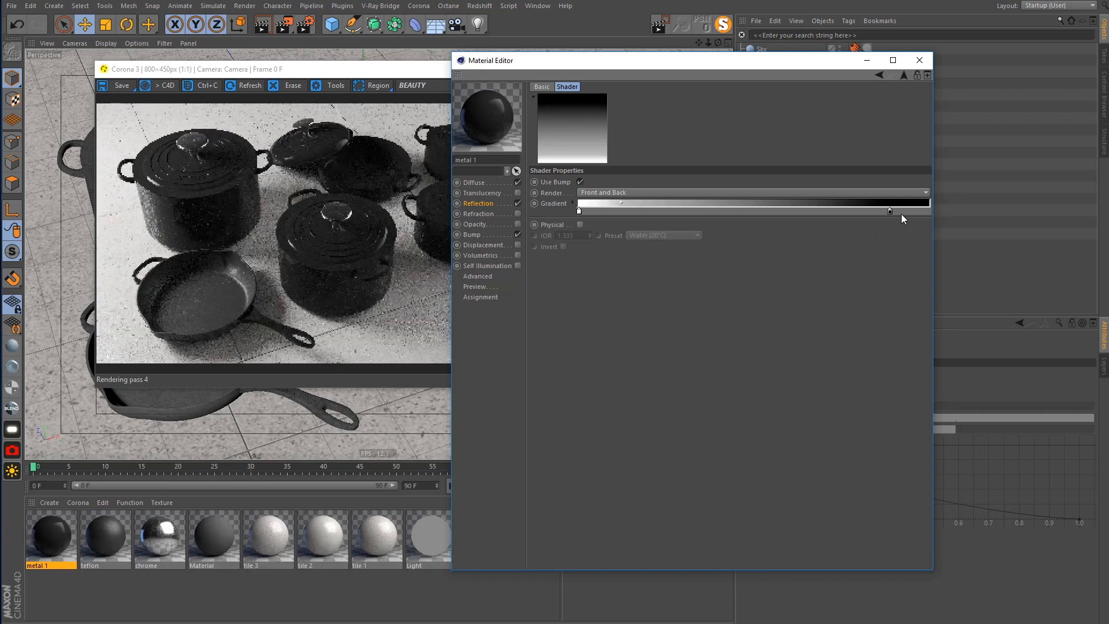
pyautogui.moveTo(892, 211); pyautogui.dragTo(912, 212)
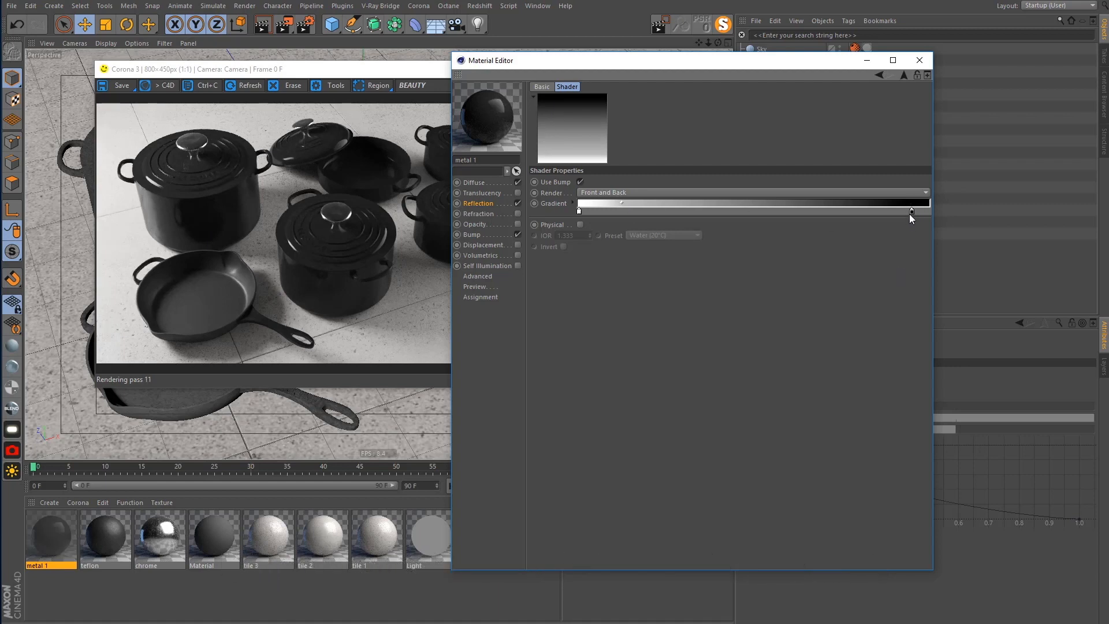
pyautogui.moveTo(912, 213); pyautogui.dragTo(918, 212)
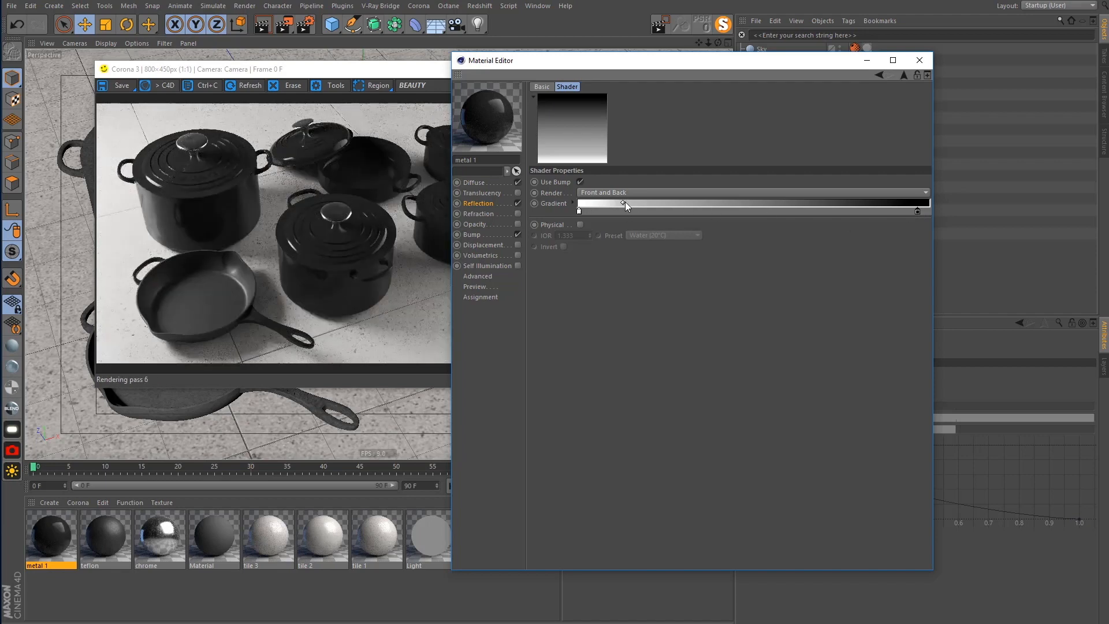
# Set the Fresnel layer's blend mode to Screen in metal 1's reflection Layer shader
pyautogui.click(482, 203)
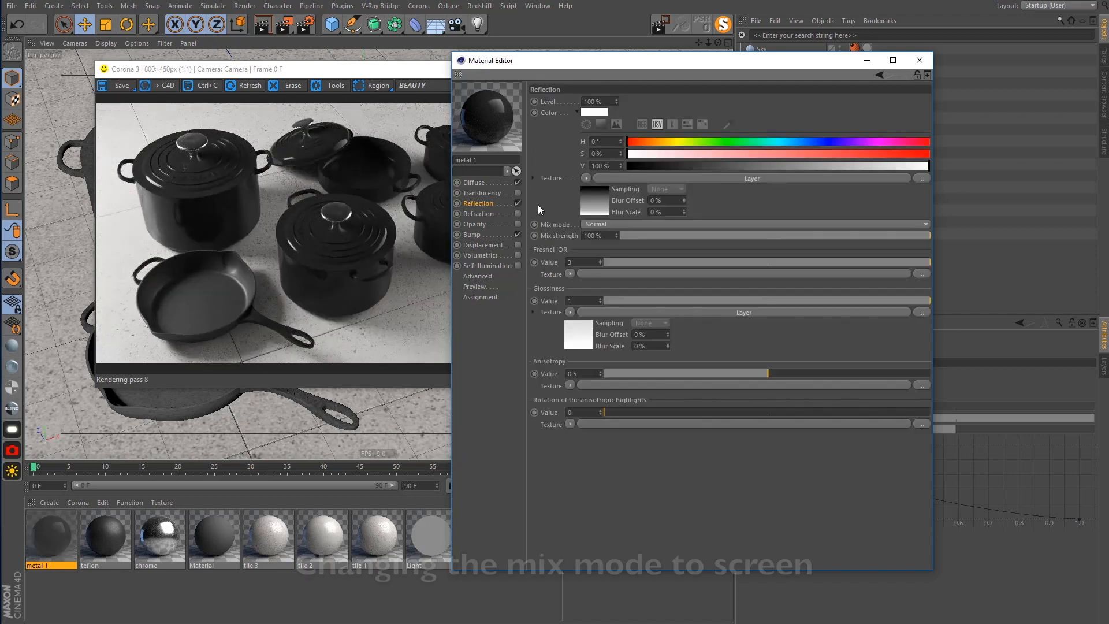
pyautogui.click(590, 202)
pyautogui.click(600, 207)
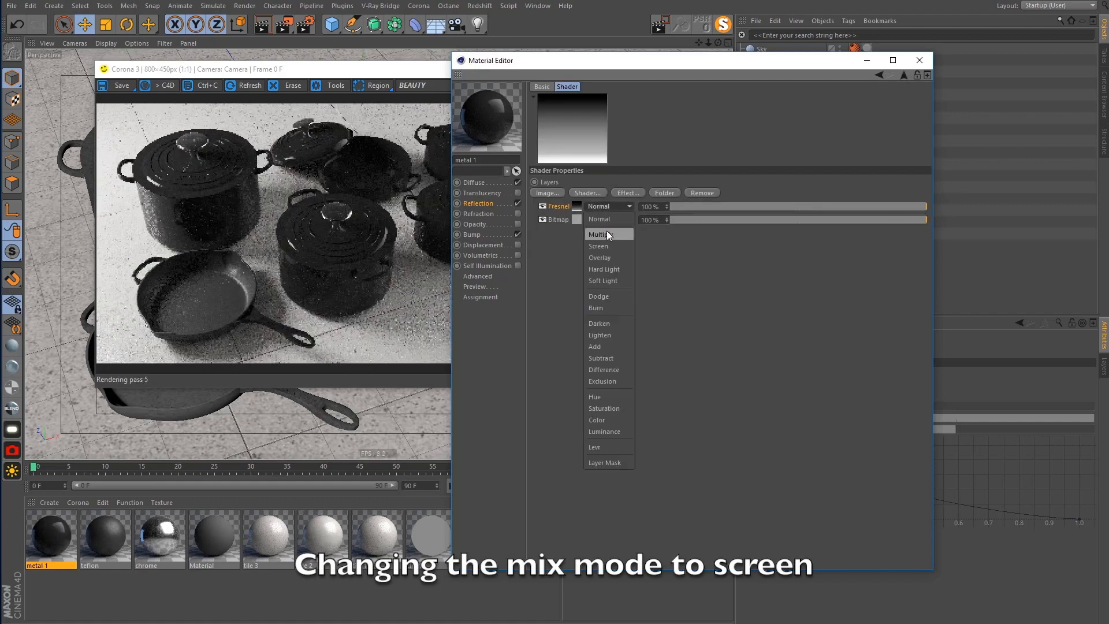
pyautogui.click(604, 243)
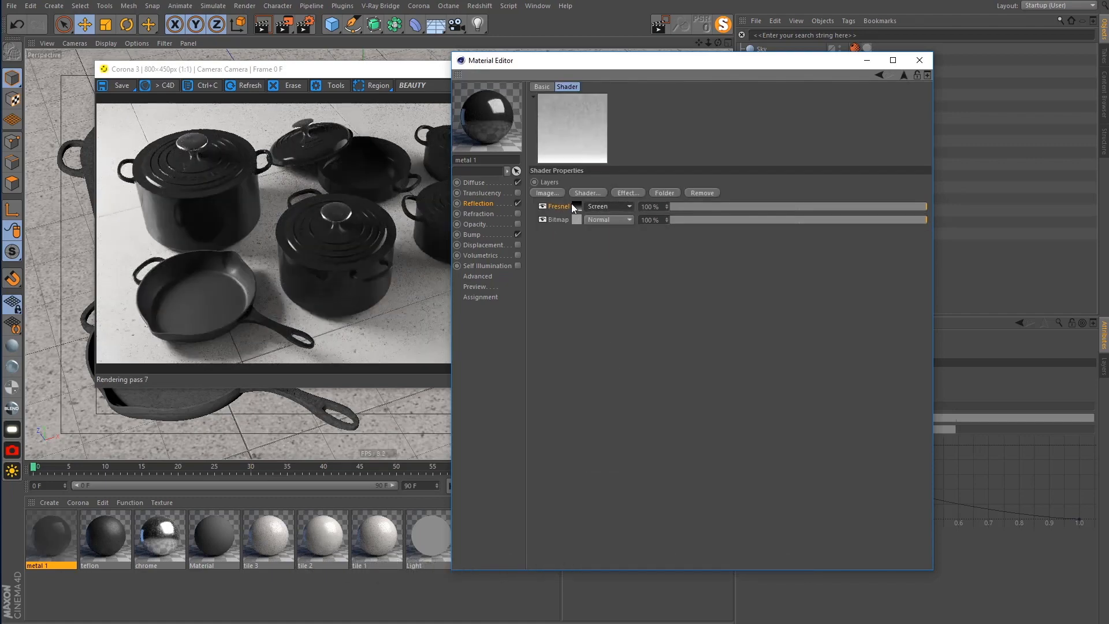
# Wrap the bitmap layer under the Fresnel in a Filter shader and enable clipping for it
pyautogui.rightClick(564, 220)
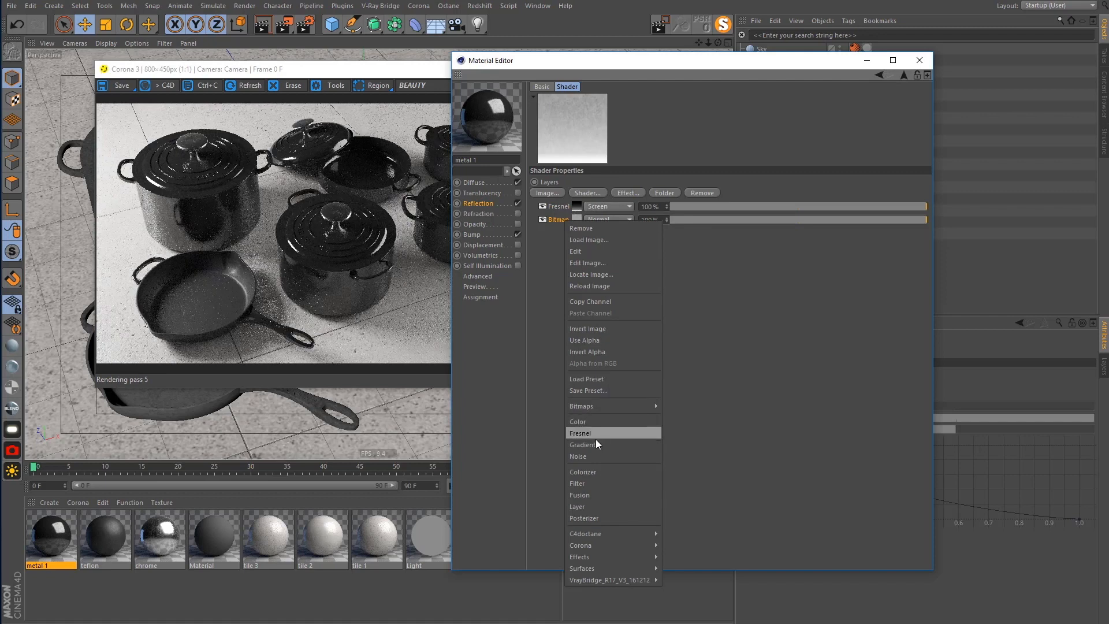
pyautogui.click(591, 482)
pyautogui.click(575, 218)
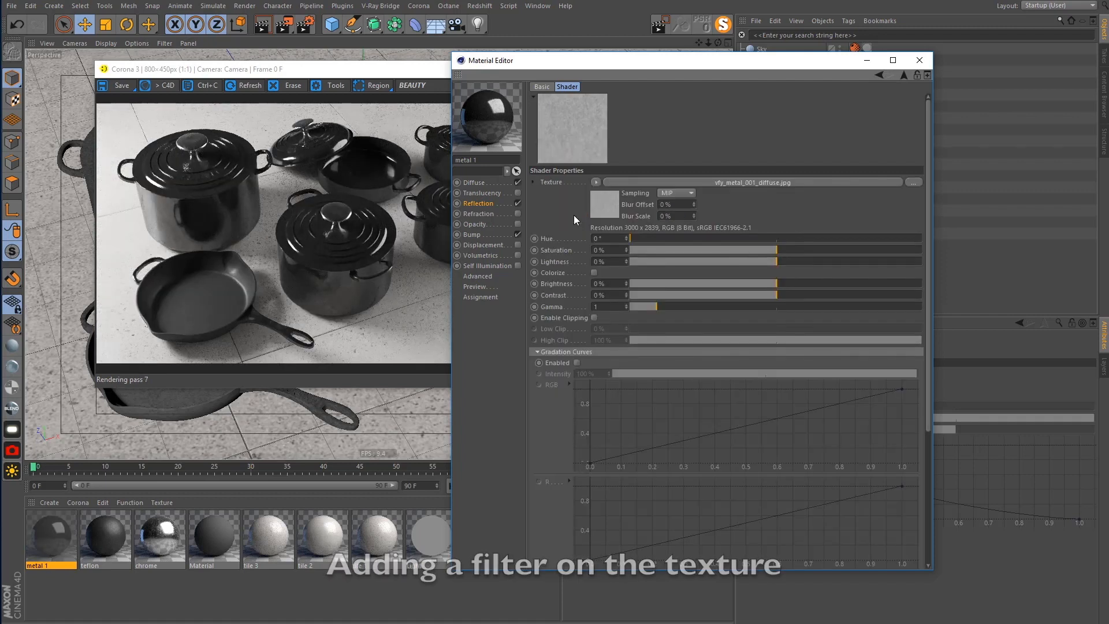
pyautogui.click(595, 317)
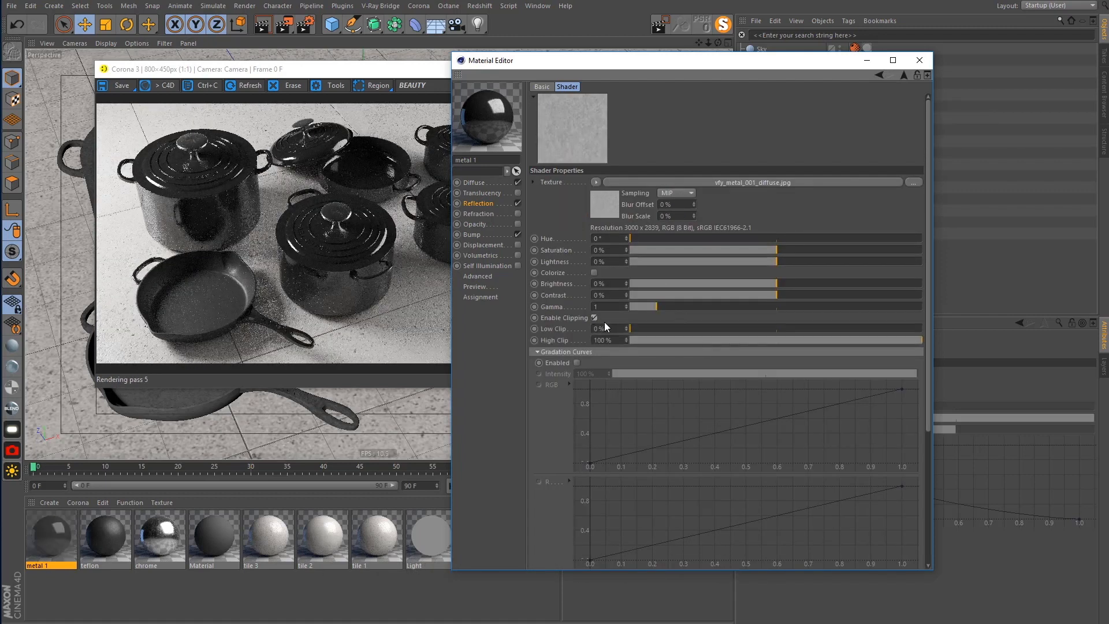
# Adjust metal 1's vfy_metal_001_diffuse.jpg reflection texture to Saturation -100 %, Lightness -51 %, Low Clip 13 % and High Clip 87 %
pyautogui.moveTo(631, 329); pyautogui.dragTo(668, 329)
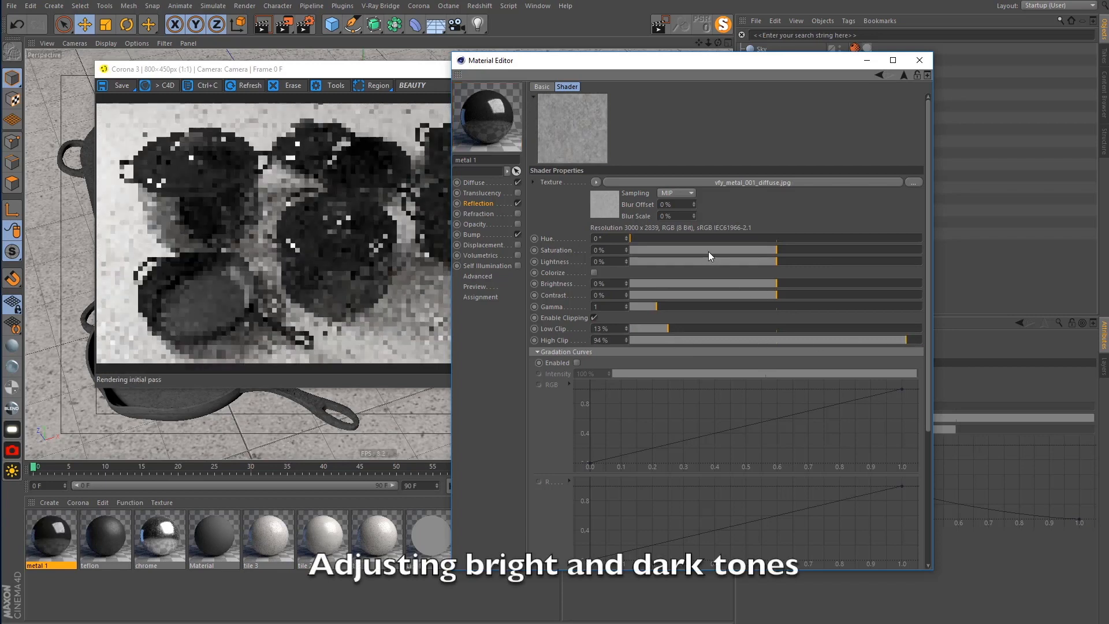
pyautogui.moveTo(708, 251); pyautogui.dragTo(590, 251)
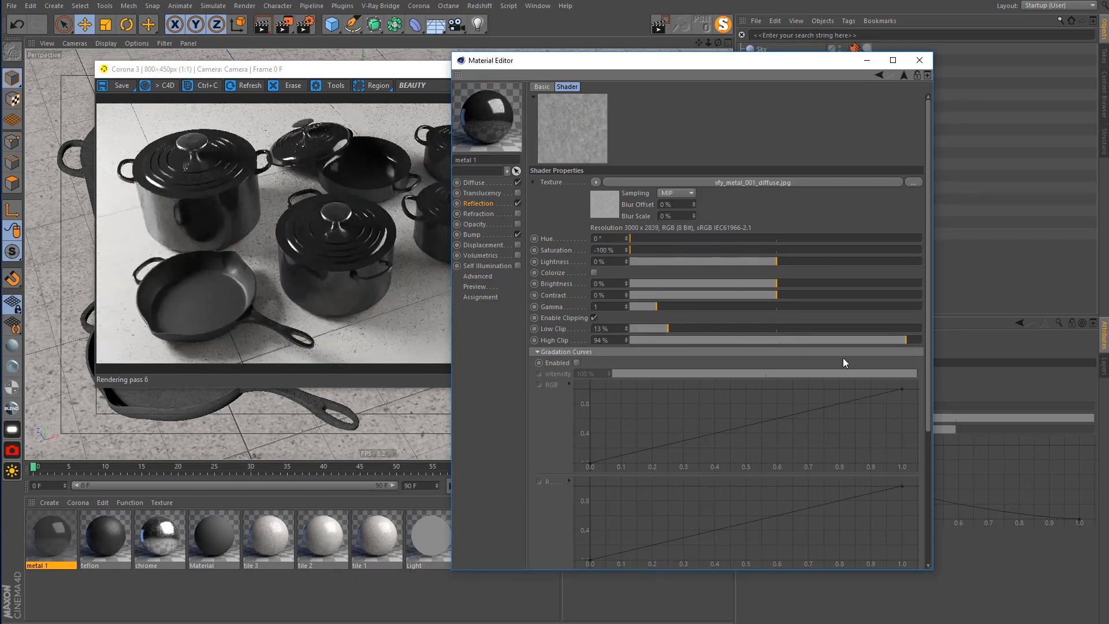
pyautogui.click(884, 339)
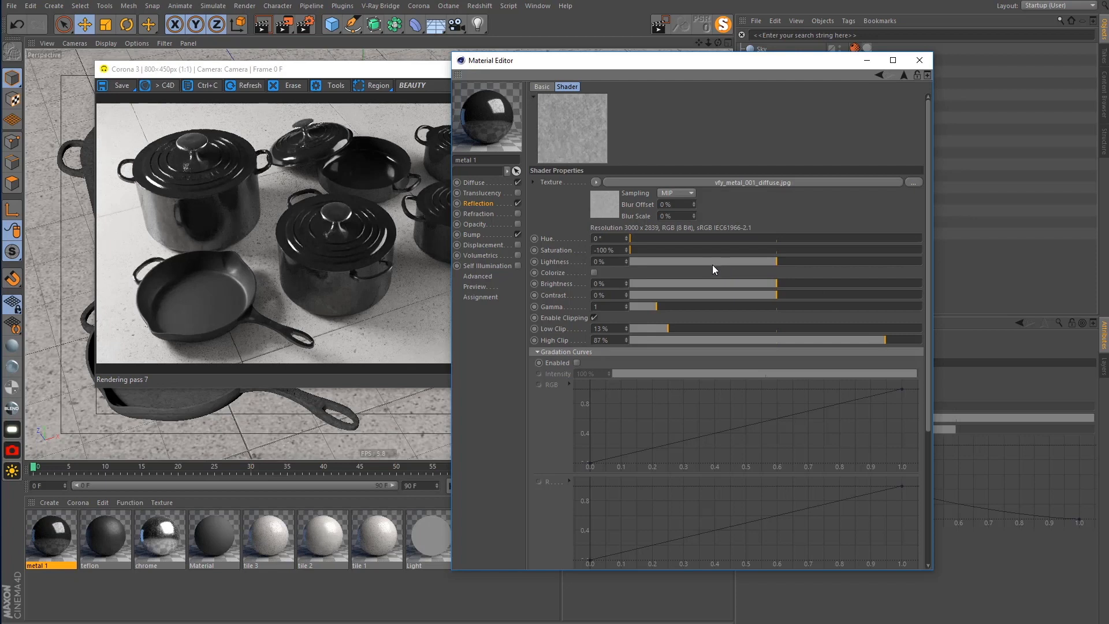
pyautogui.click(747, 261)
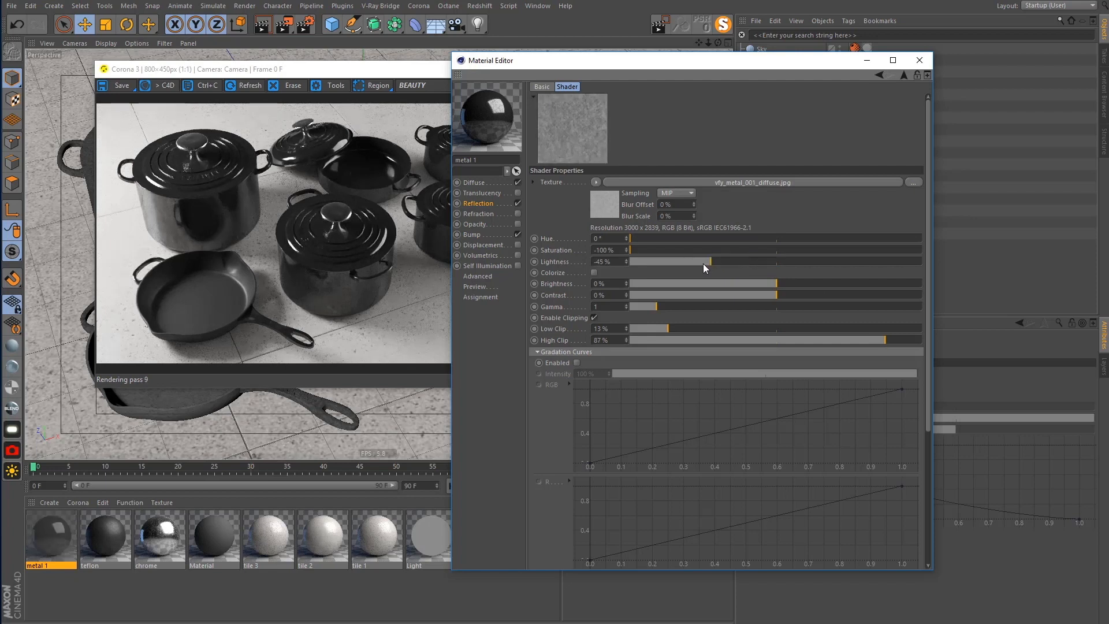
pyautogui.moveTo(703, 264); pyautogui.dragTo(701, 263)
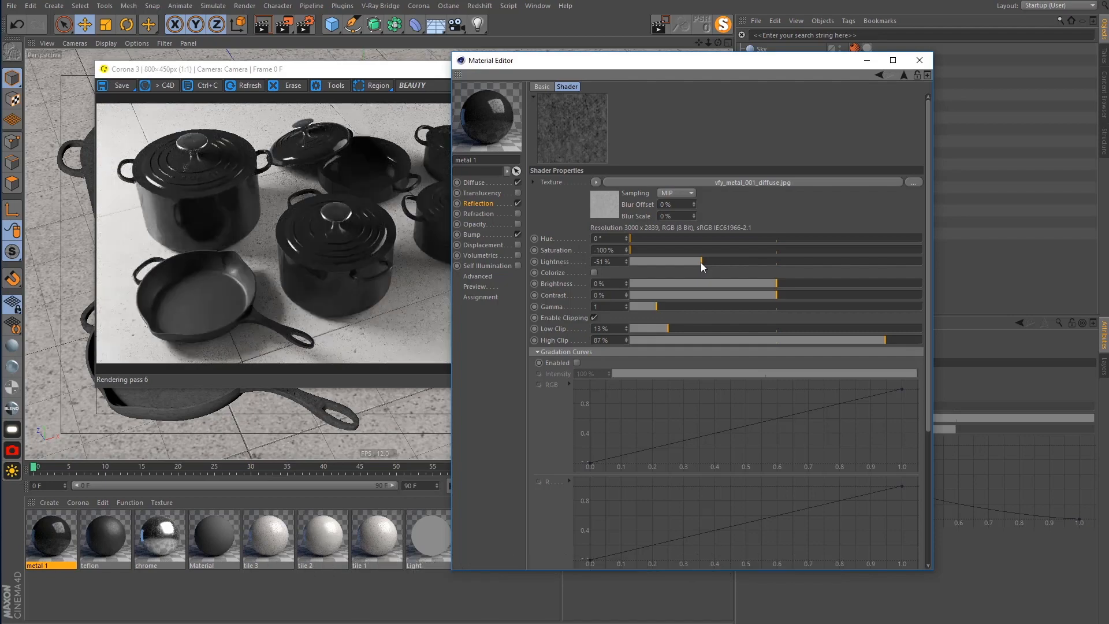
pyautogui.click(487, 205)
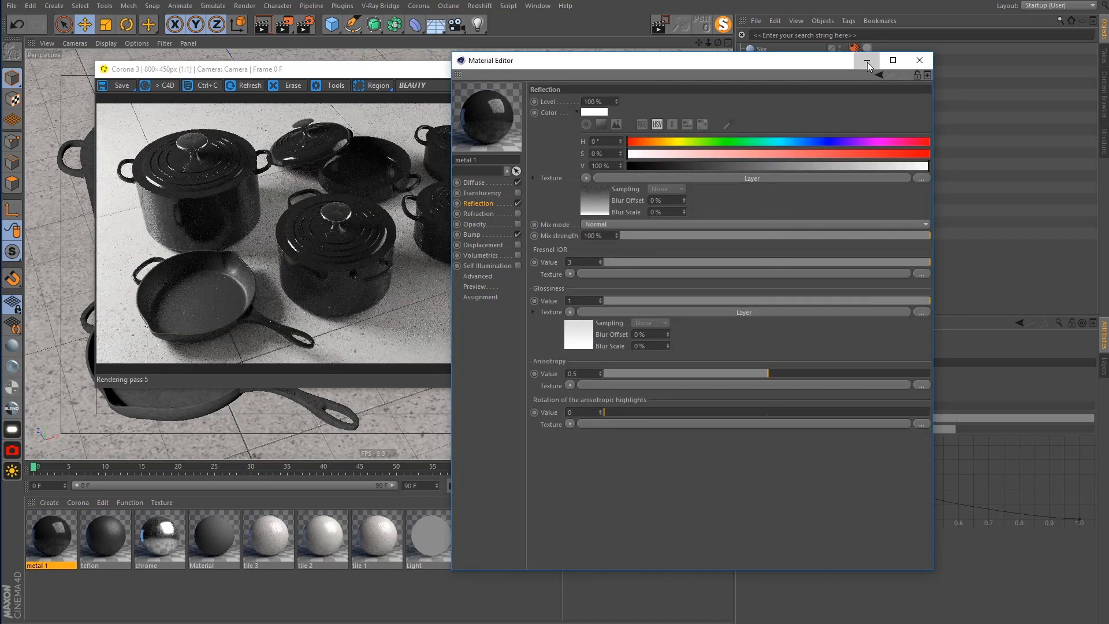
pyautogui.click(867, 61)
pyautogui.press('F9')
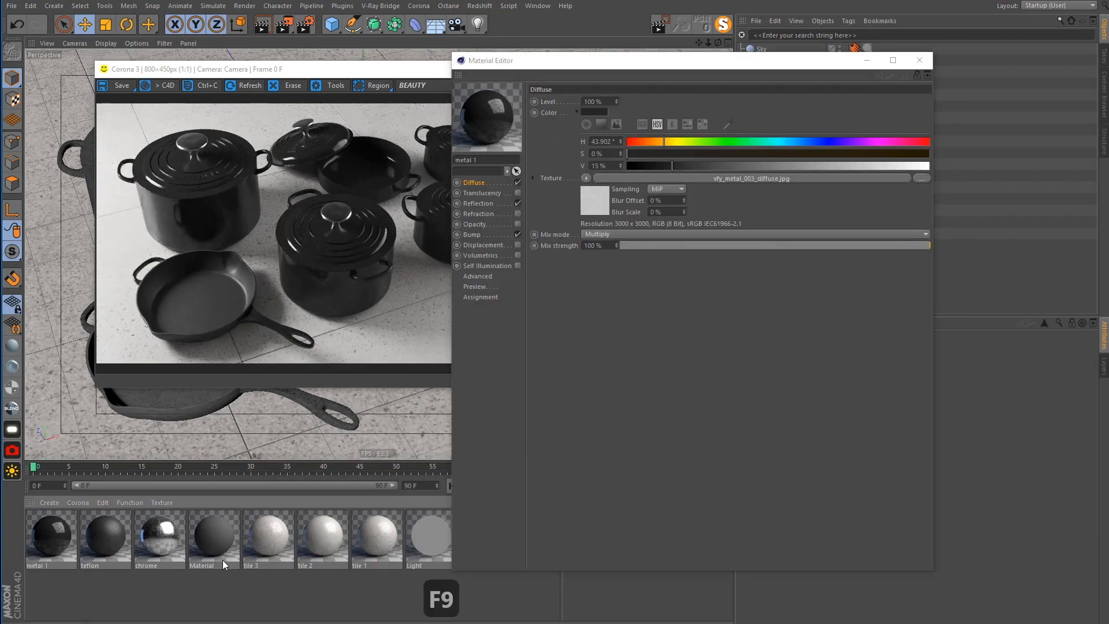
# Create a new Corona material and name it metal 2
pyautogui.click(70, 506)
pyautogui.click(86, 522)
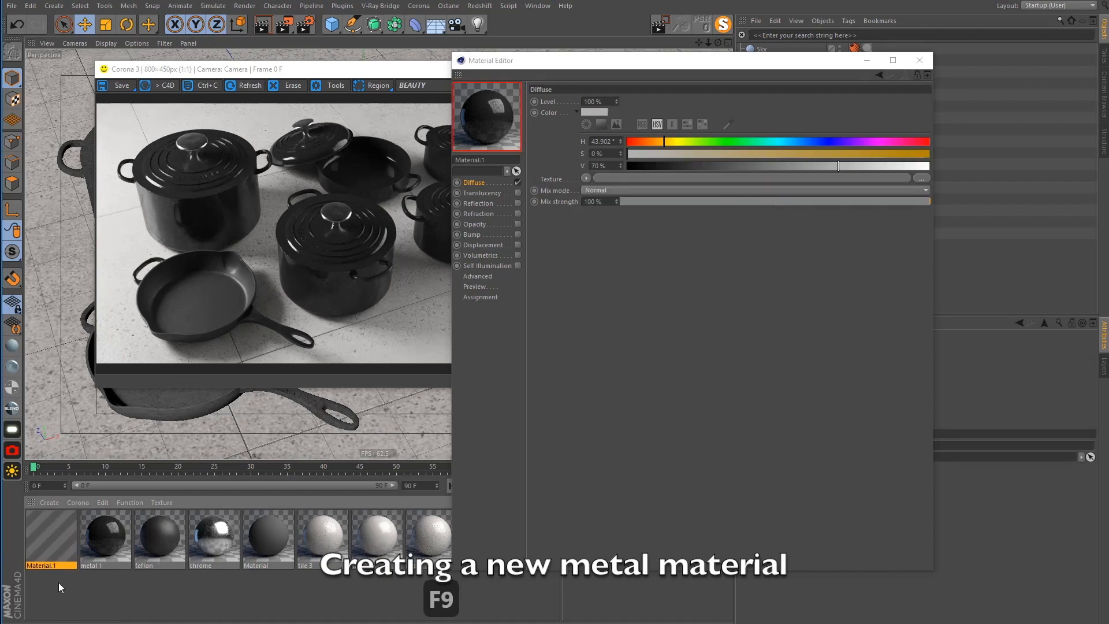
pyautogui.doubleClick(56, 563)
pyautogui.write('me')
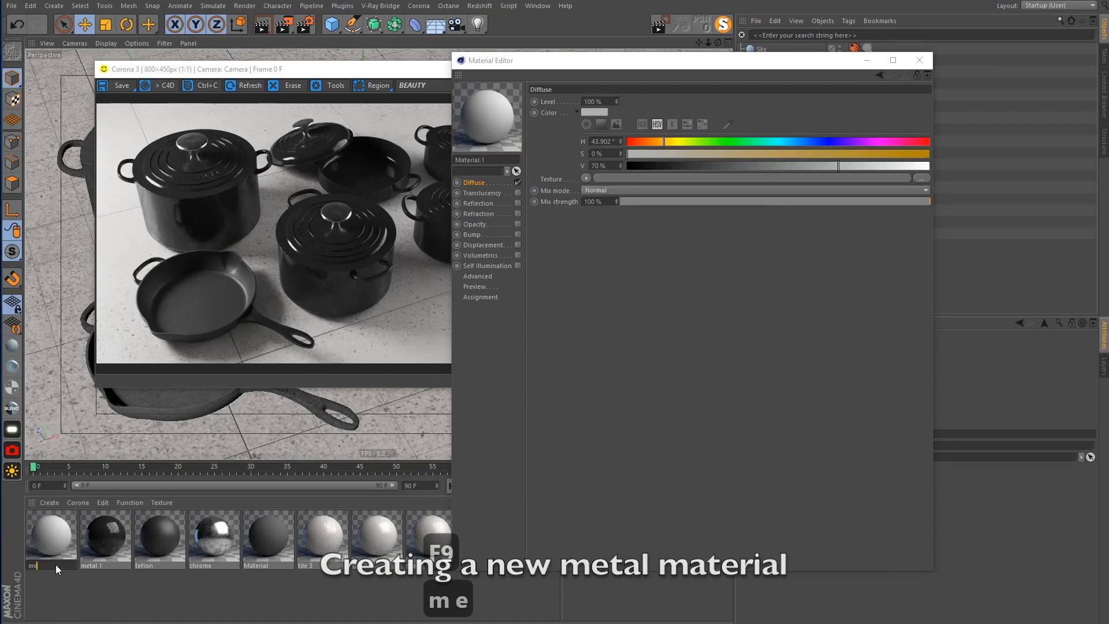
pyautogui.write('tal 2')
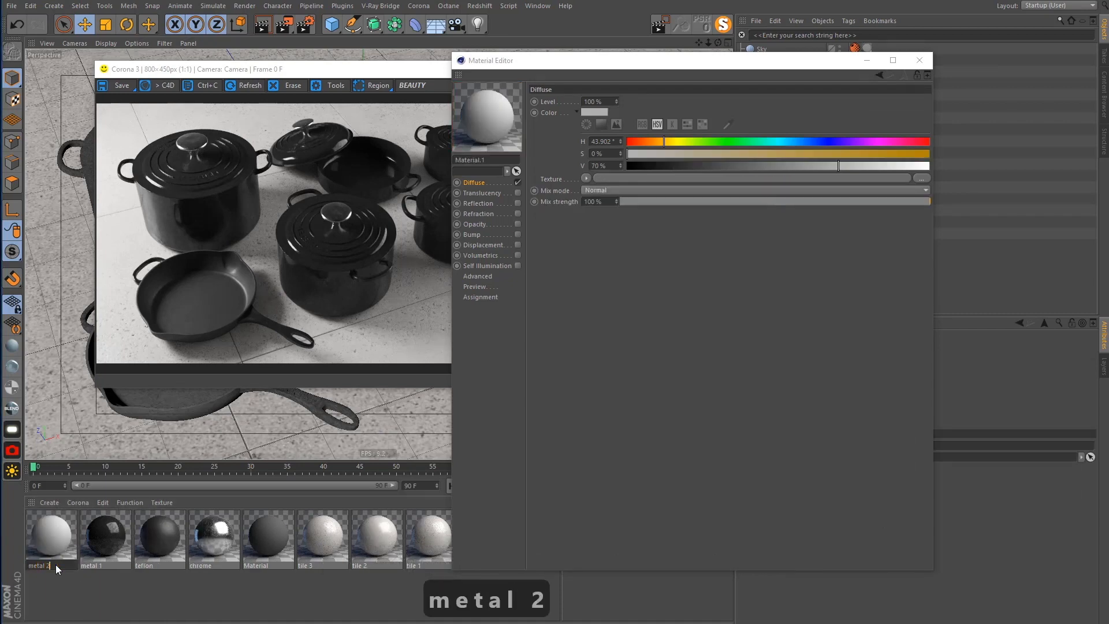
pyautogui.press('Return')
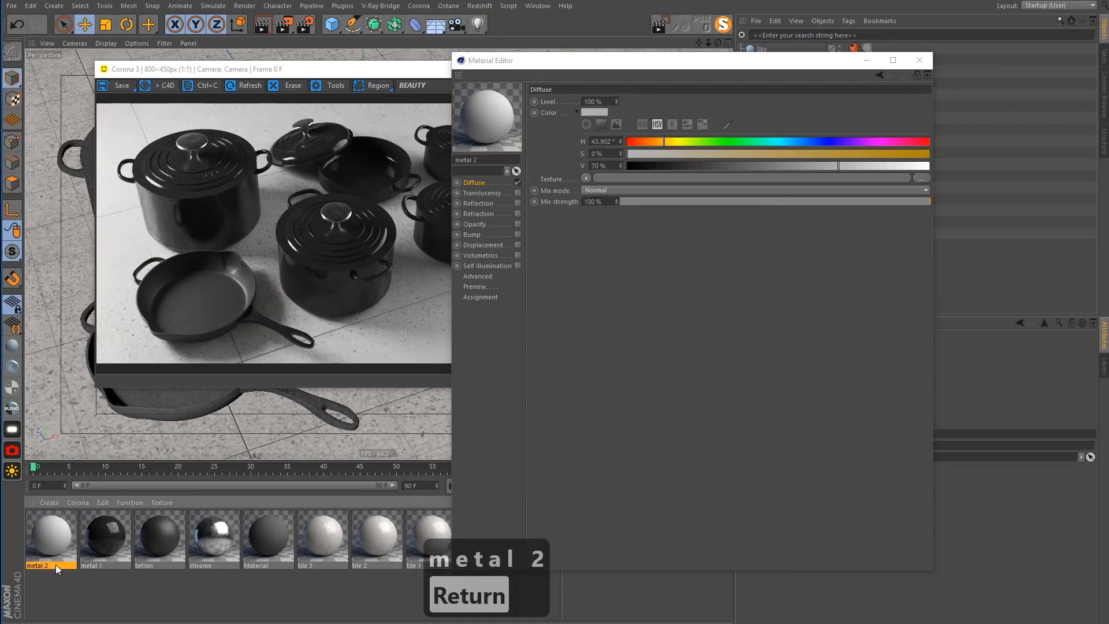
# Set metal 2's diffuse color to a pale yellow with H 47°, S 18 % and V 79 %
pyautogui.click(598, 115)
pyautogui.click(579, 110)
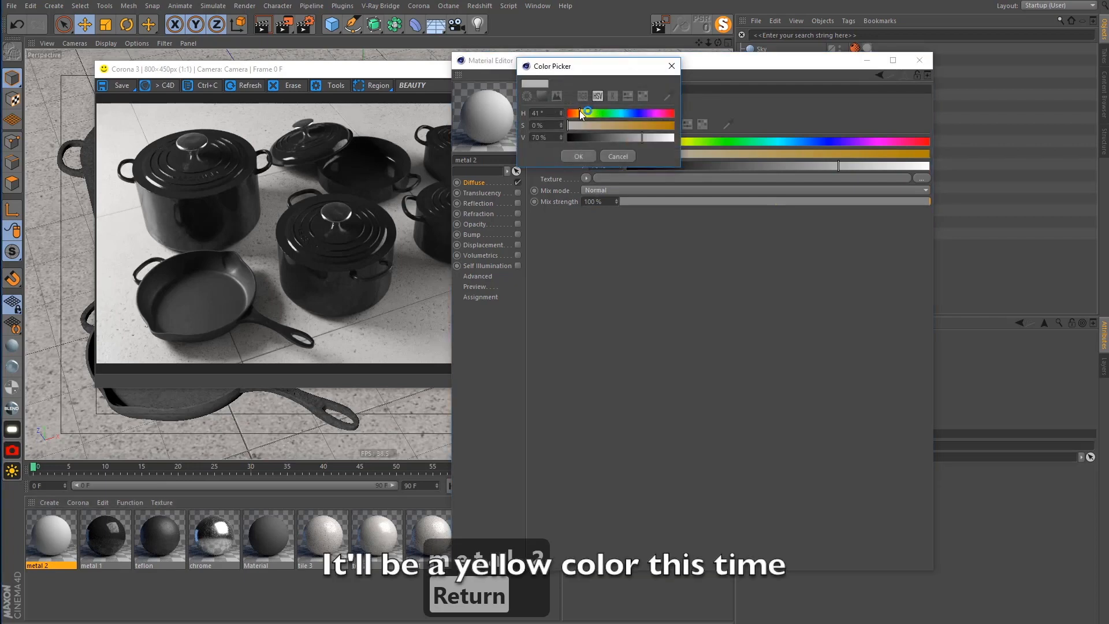
pyautogui.moveTo(581, 113); pyautogui.dragTo(584, 113)
pyautogui.click(587, 126)
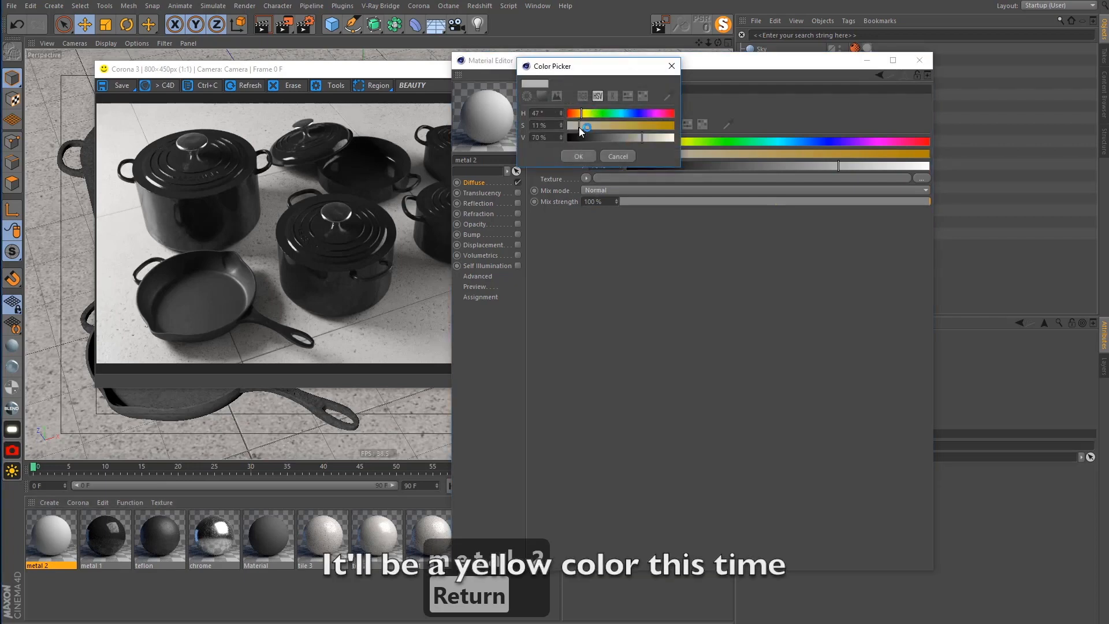
pyautogui.click(654, 136)
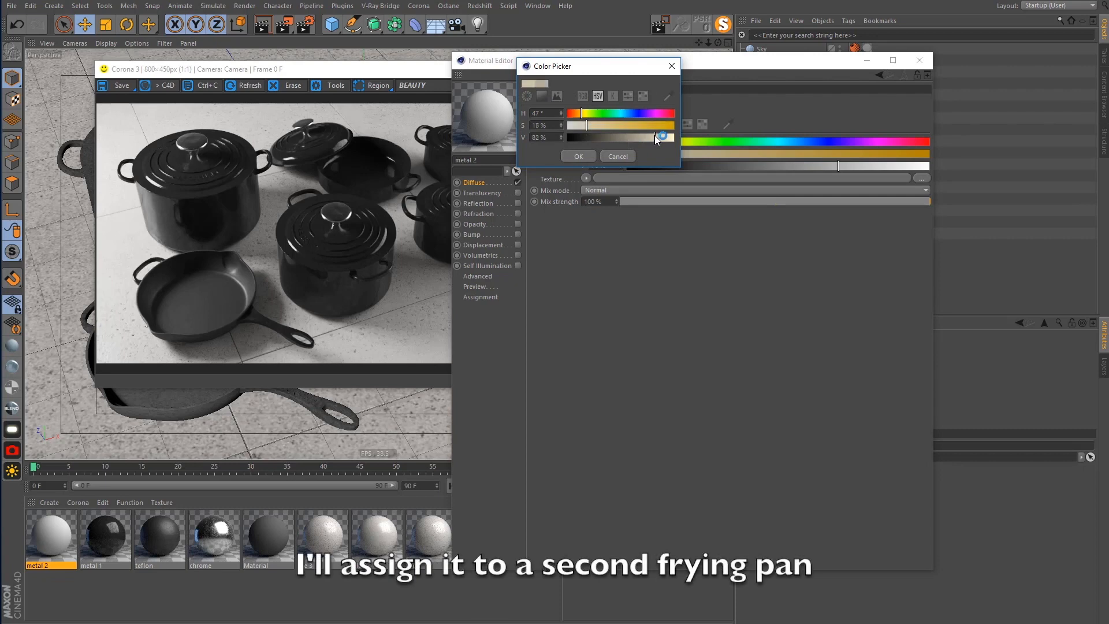
pyautogui.click(578, 155)
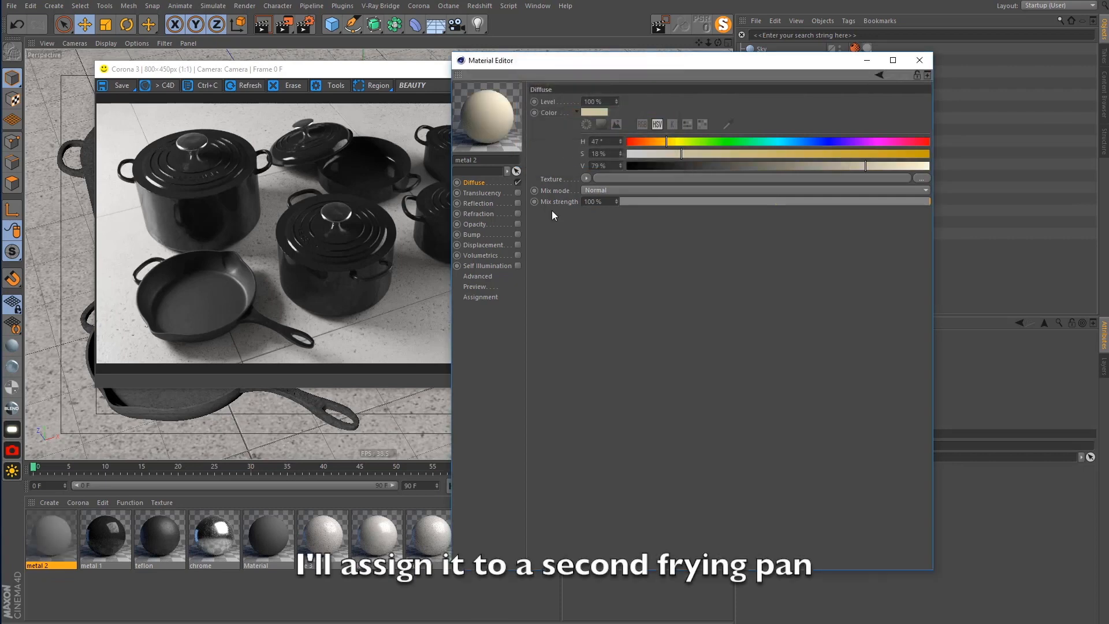
# Enable reflection on metal 2 and set its Fresnel IOR to 2
pyautogui.click(517, 202)
pyautogui.click(577, 228)
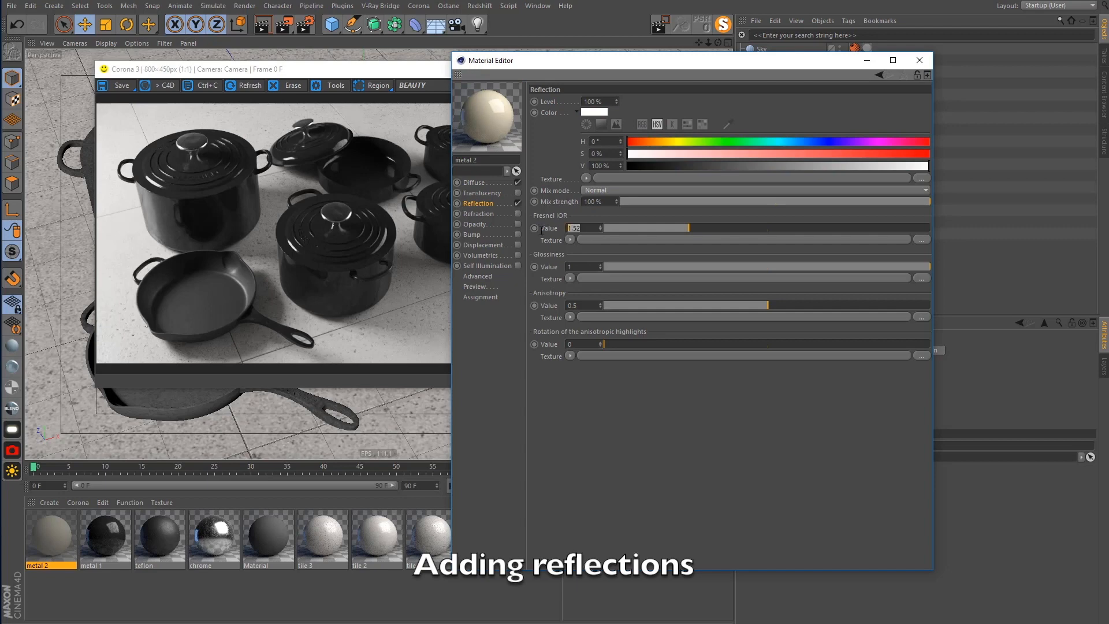
pyautogui.write('2')
pyautogui.press('Return')
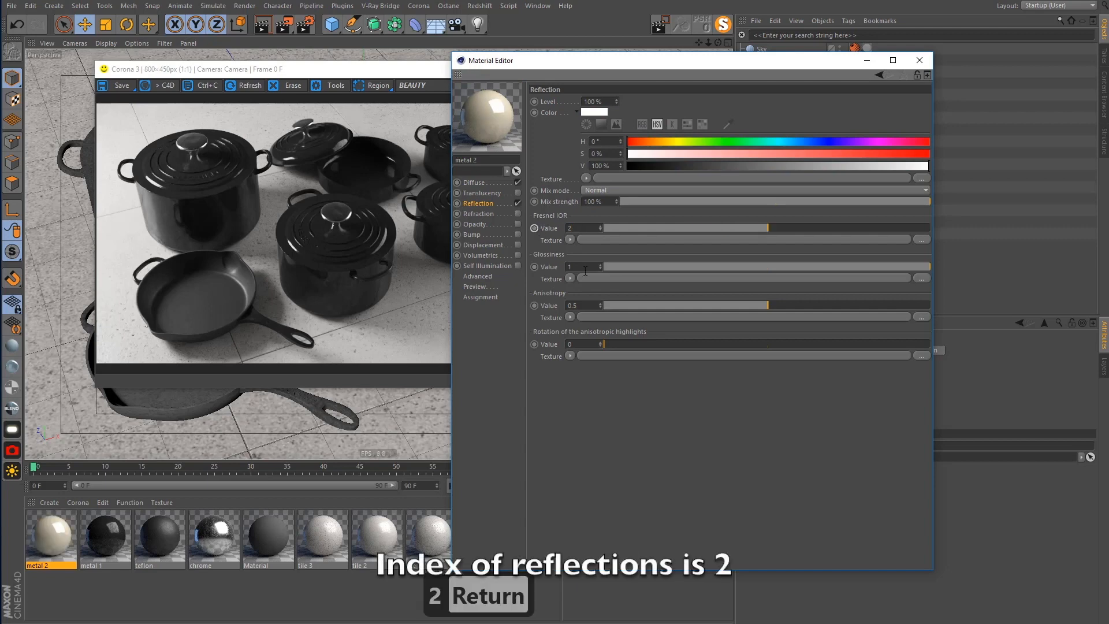
# Add a Fresnel shader as metal 2's glossiness texture and lighten its black gradient knot to V 78 %
pyautogui.click(570, 278)
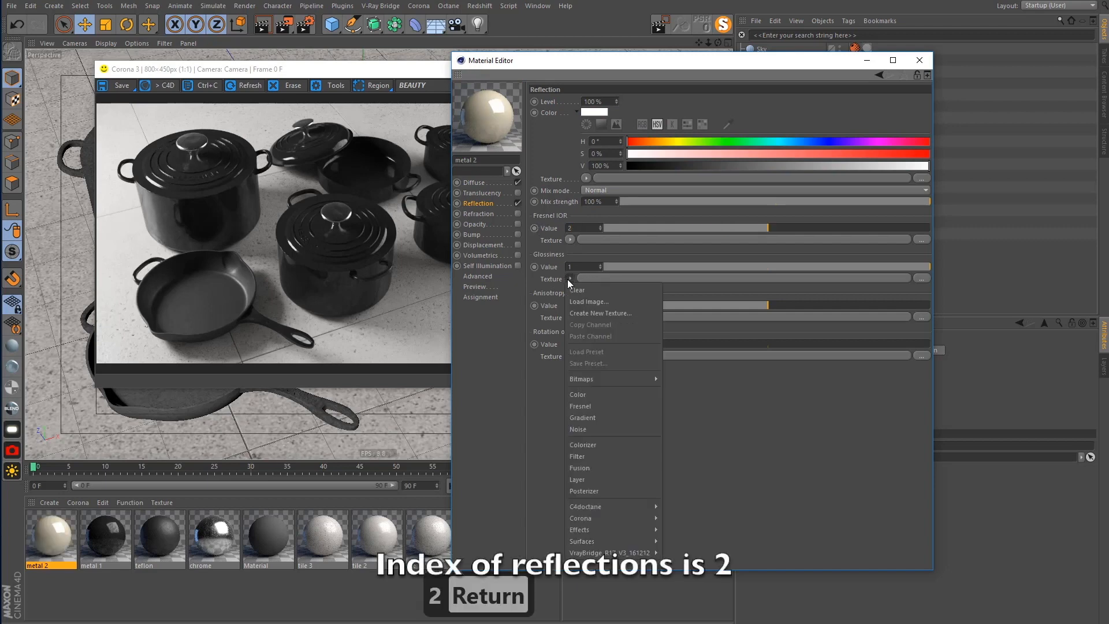
pyautogui.click(598, 406)
pyautogui.click(585, 304)
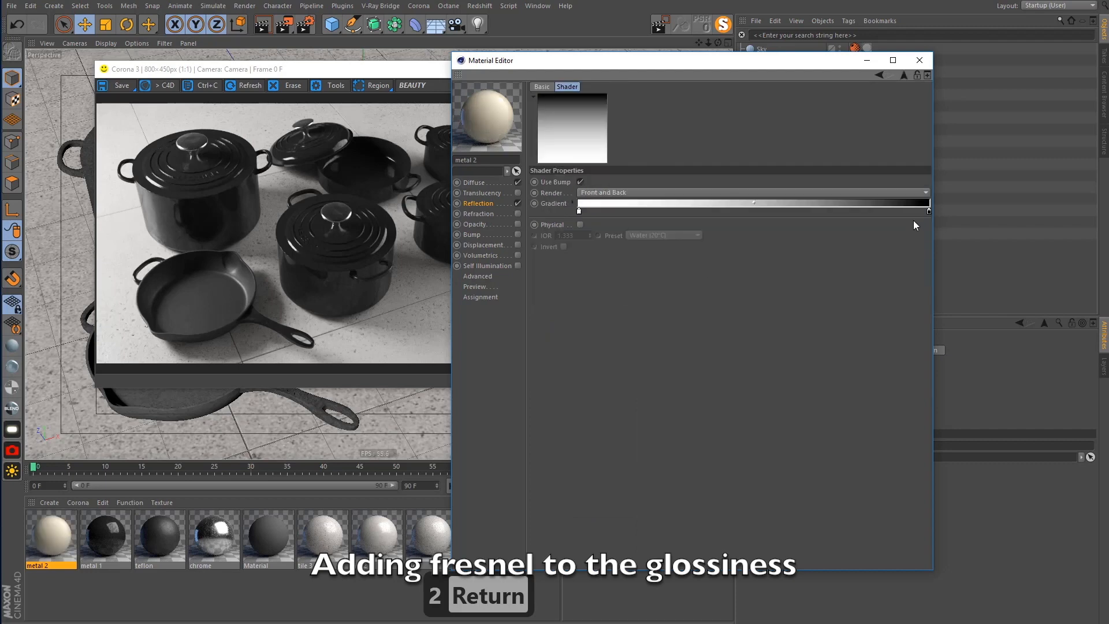
pyautogui.doubleClick(928, 210)
pyautogui.click(979, 236)
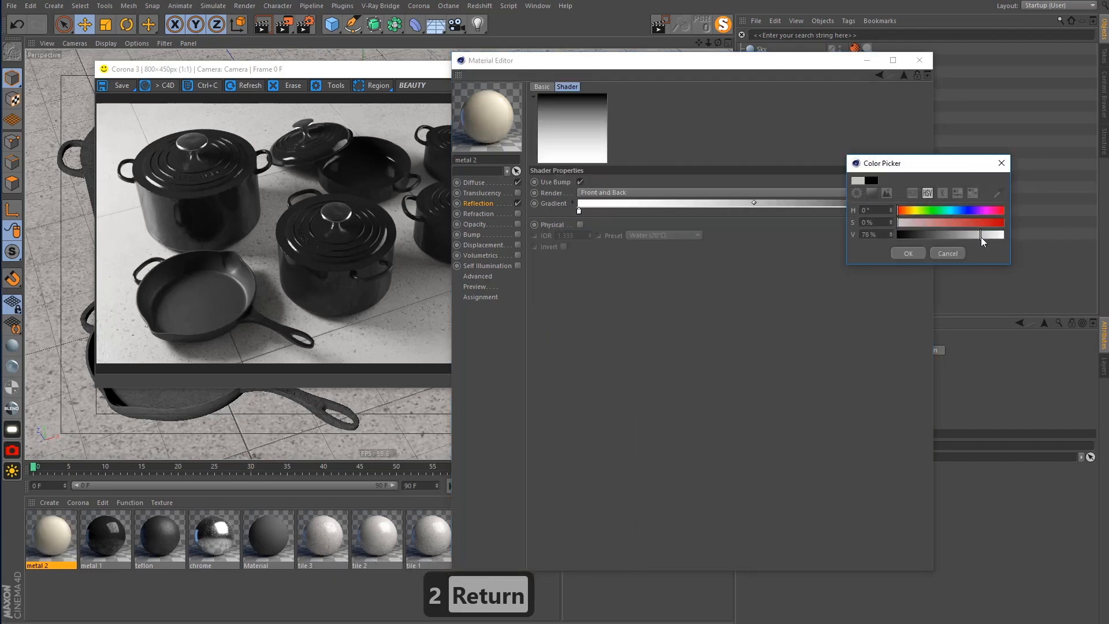
pyautogui.click(907, 253)
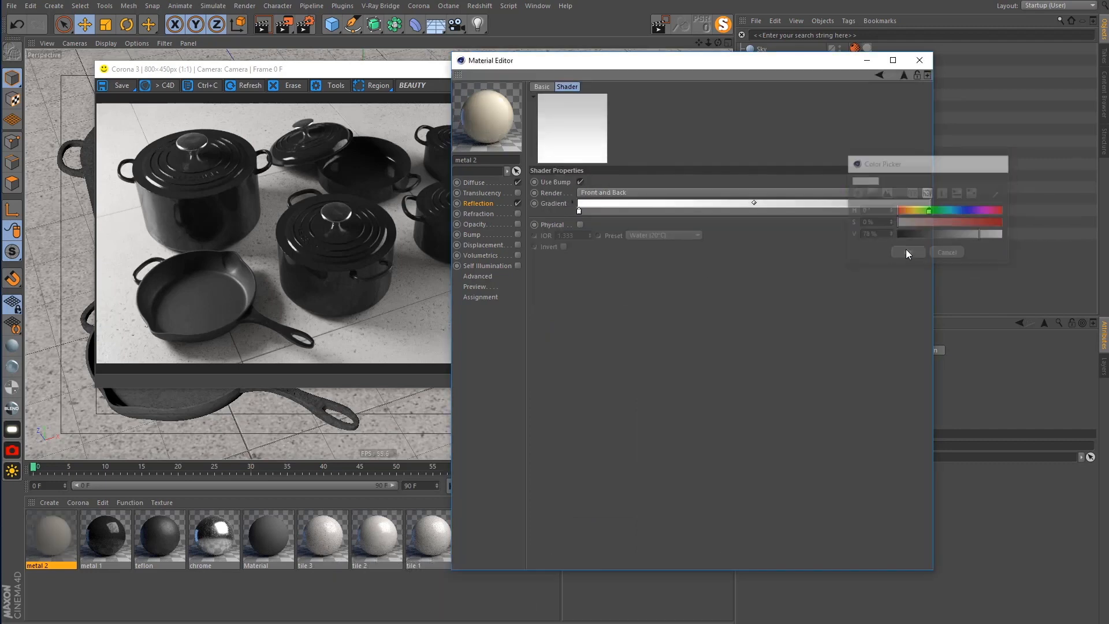
pyautogui.click(902, 74)
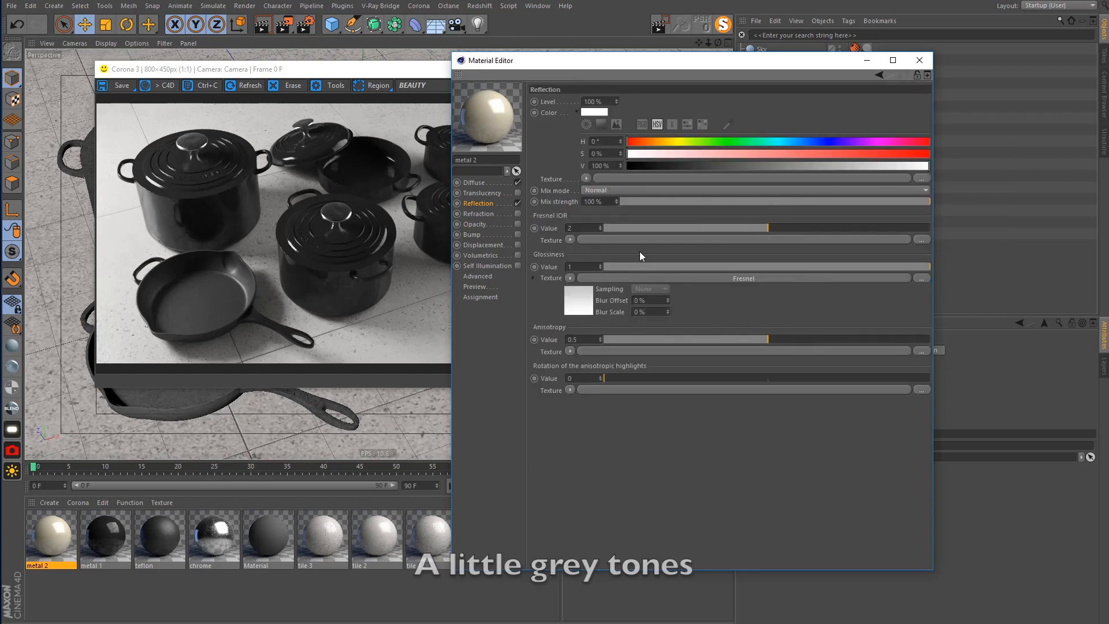
# Select the pot mesh inside Le Creuset Pan 2 and disable that pan's Subdivision Surface
pyautogui.click(867, 60)
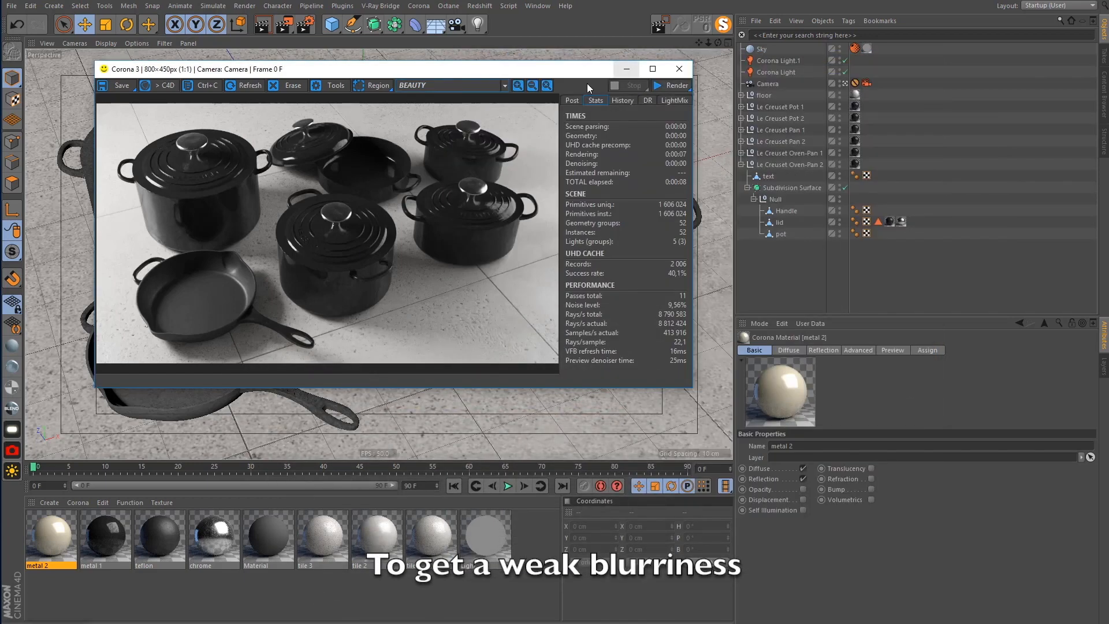
pyautogui.click(628, 68)
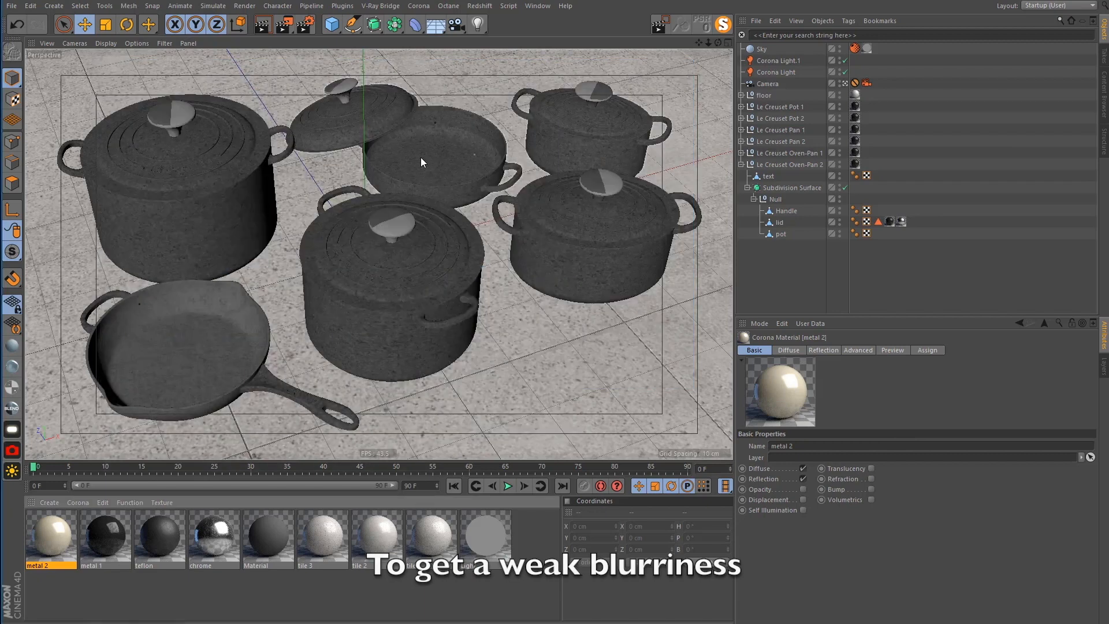
pyautogui.click(450, 159)
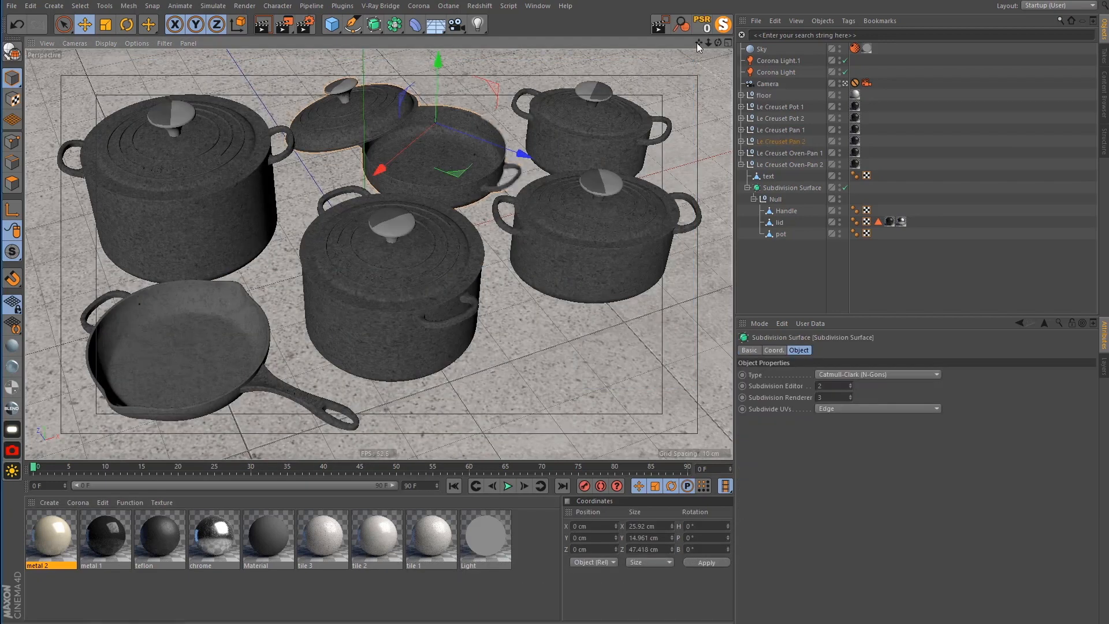
pyautogui.click(741, 142)
pyautogui.click(778, 191)
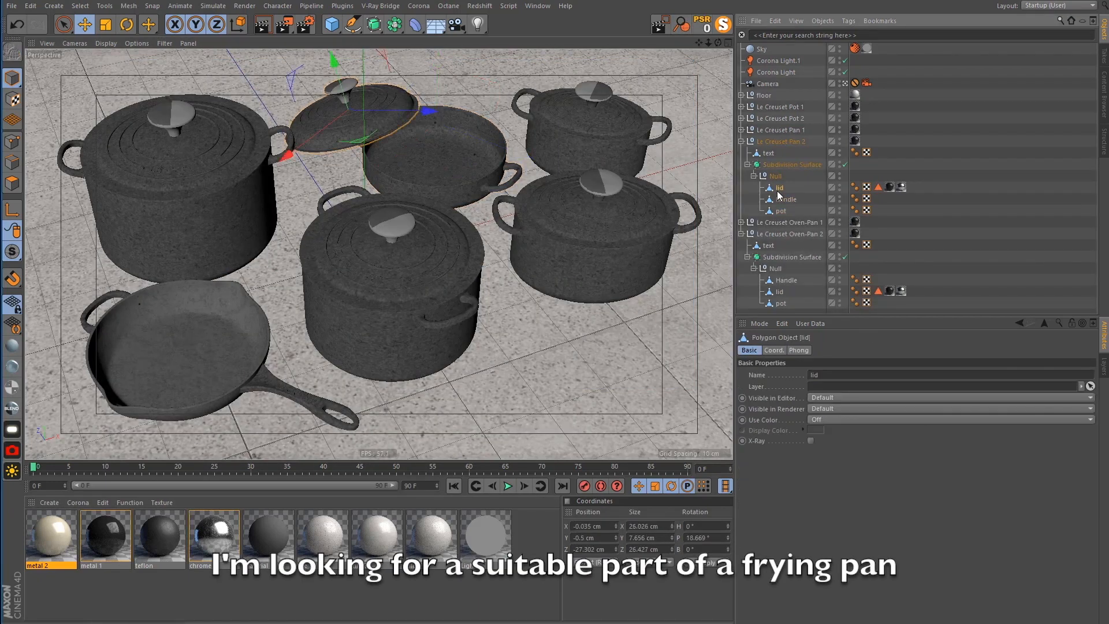
pyautogui.click(778, 211)
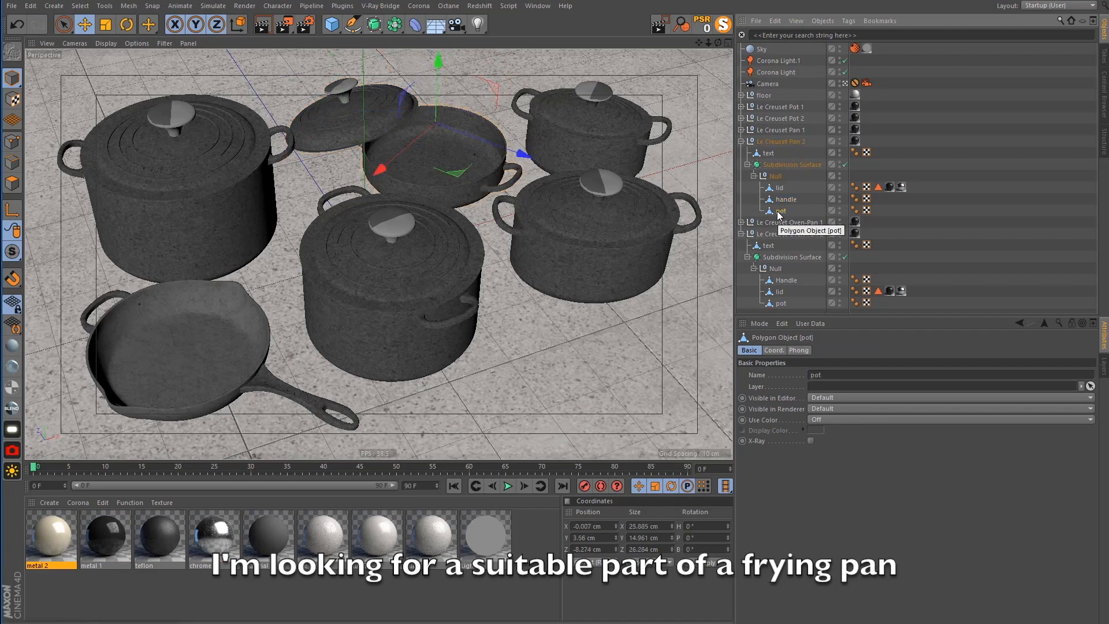
pyautogui.click(845, 165)
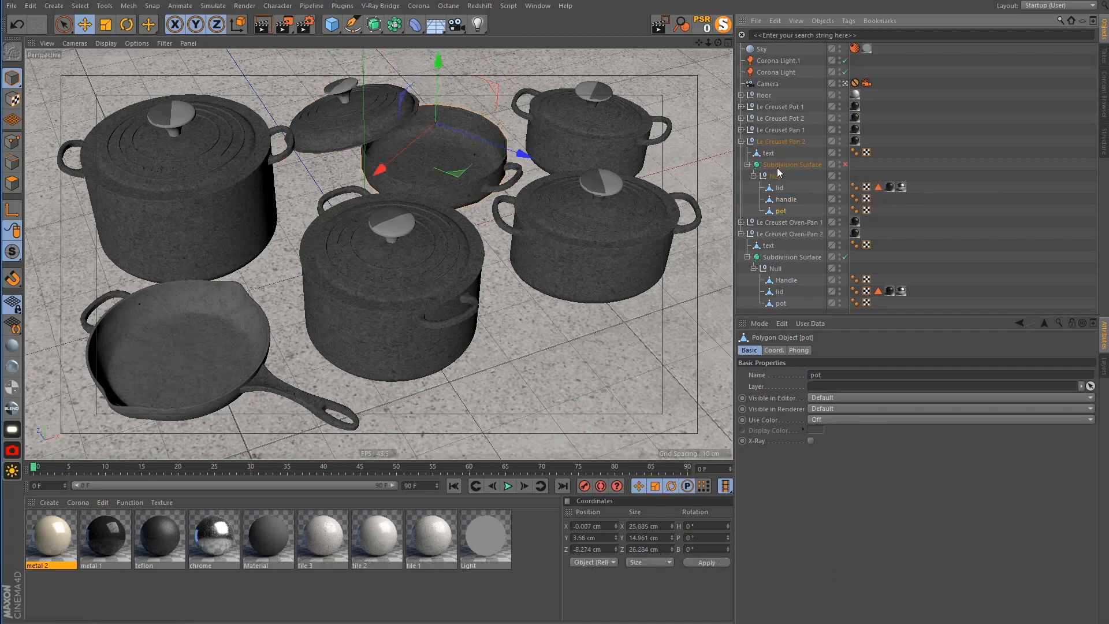
# Leave the scene camera and, in polygon mode, loop-select the polygon ring around the edge of the pot's inner floor
pyautogui.click(12, 183)
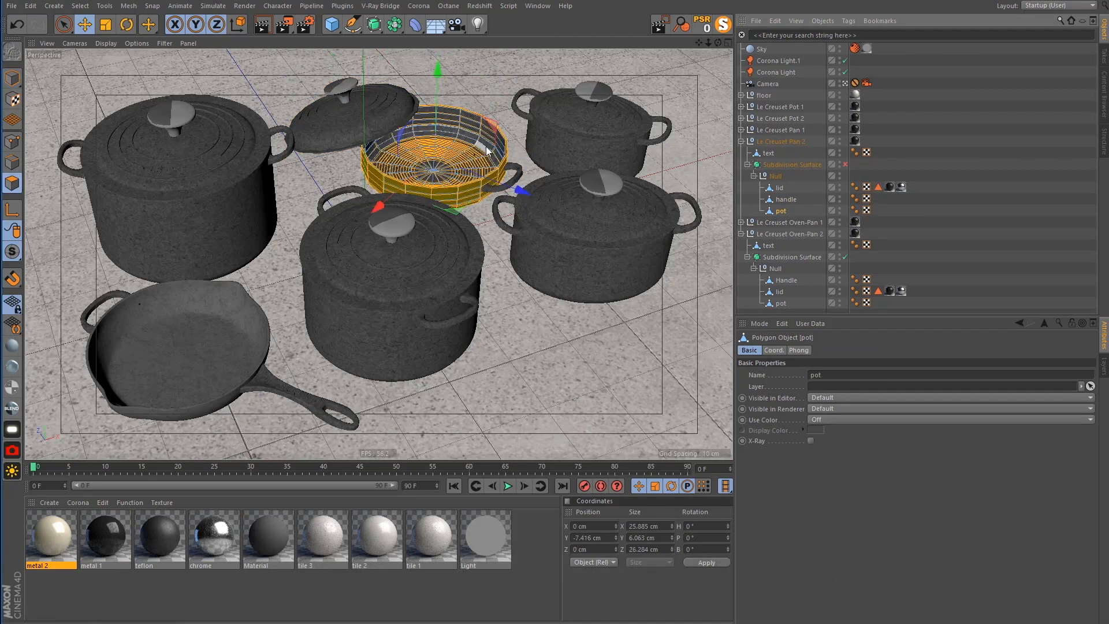
pyautogui.click(75, 43)
pyautogui.moveTo(103, 74)
pyautogui.click(192, 71)
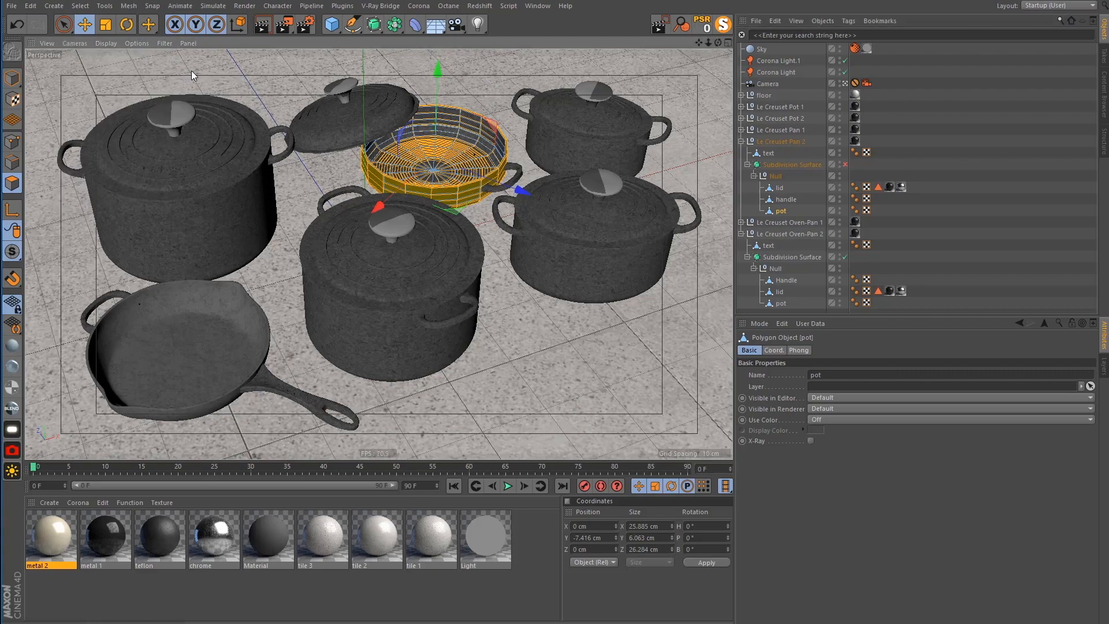
pyautogui.press('o')
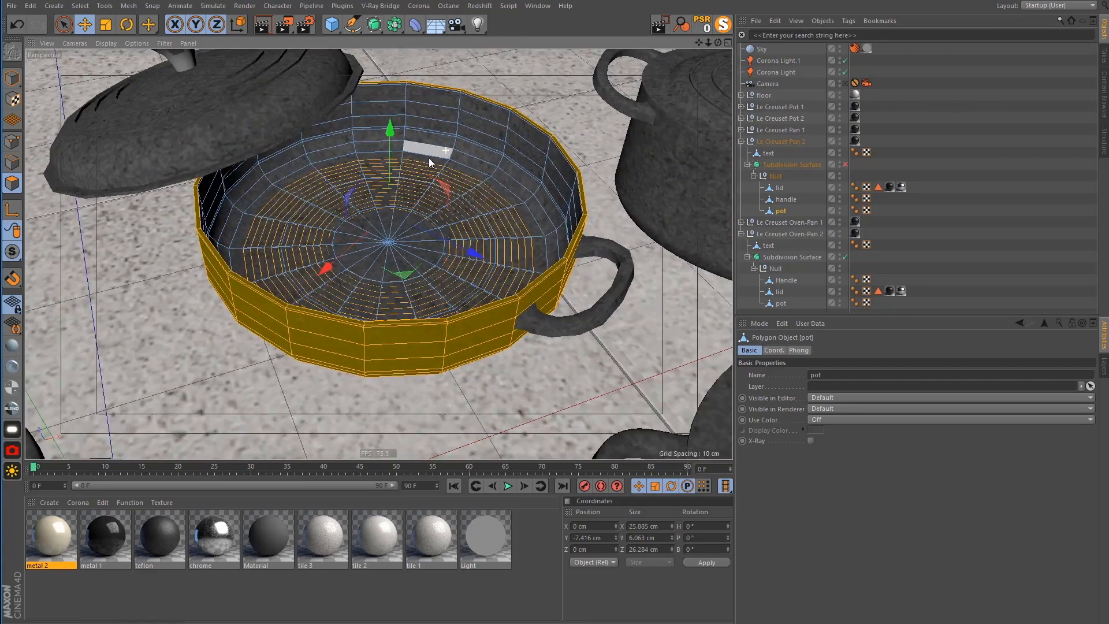
pyautogui.press('u')
pyautogui.press('l')
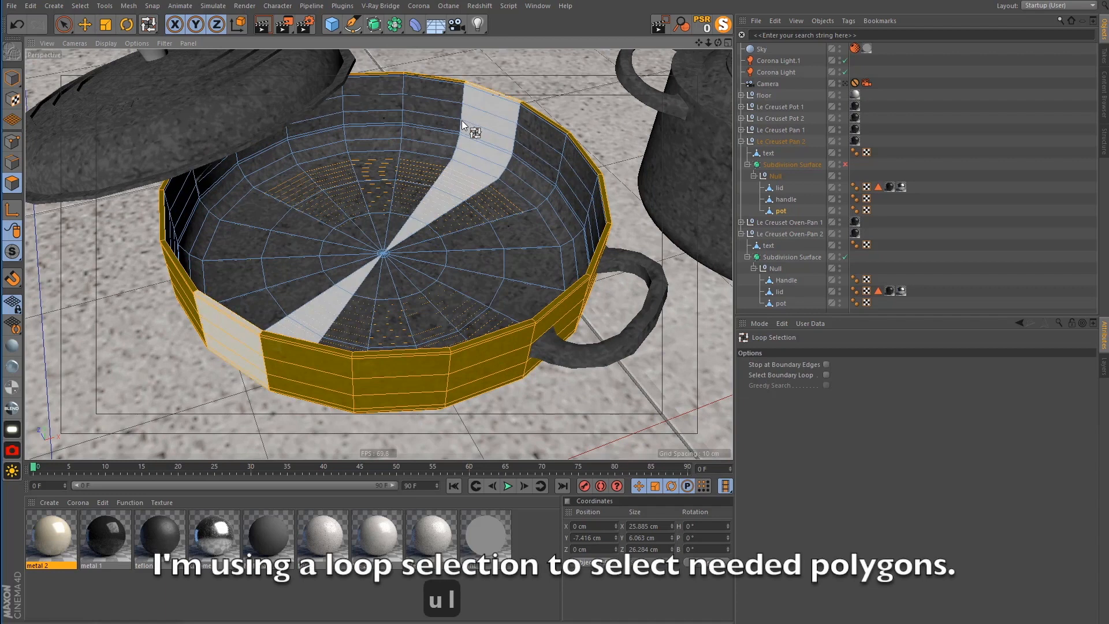
pyautogui.click(454, 151)
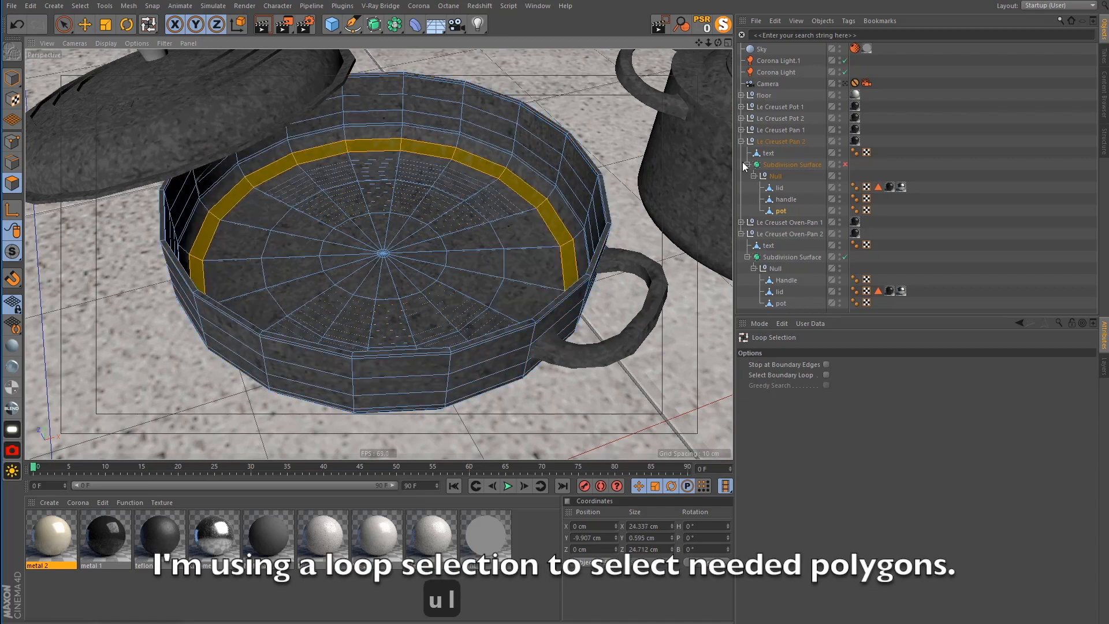
# Grow the polygon selection until it covers the pot's entire interior floor and walls up to the rim
pyautogui.press('u')
pyautogui.press('y')
pyautogui.press('u')
pyautogui.press('y')
pyautogui.press('u')
pyautogui.press('y')
pyautogui.press('u')
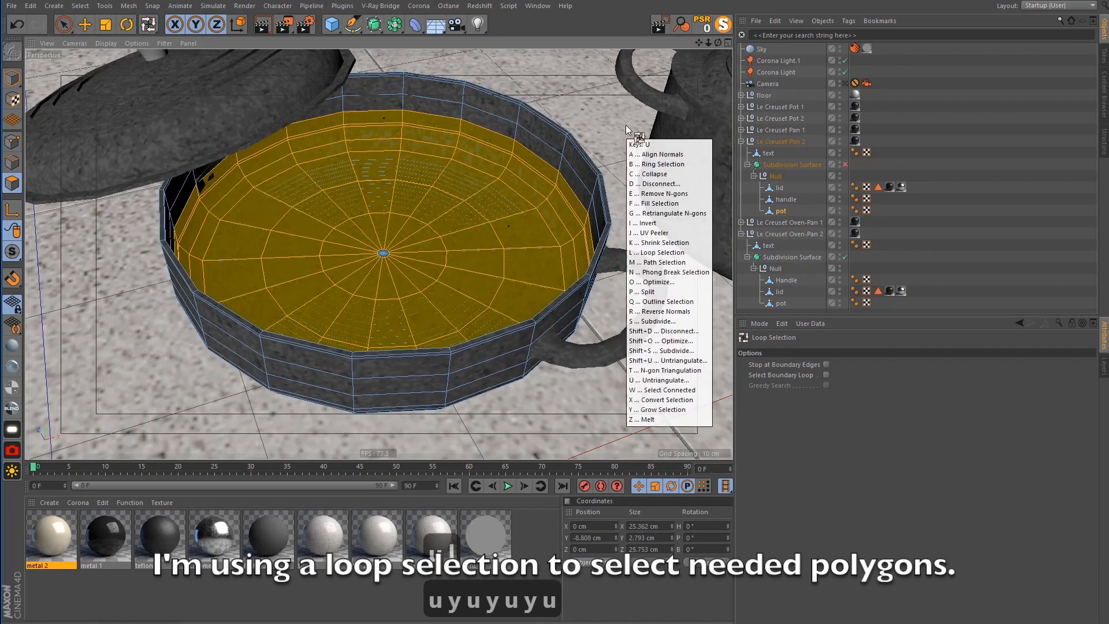
pyautogui.press('y')
pyautogui.press('u')
pyautogui.press('y')
pyautogui.scroll(5, 625, 125)
pyautogui.scroll(4, 563, 133)
pyautogui.press('u')
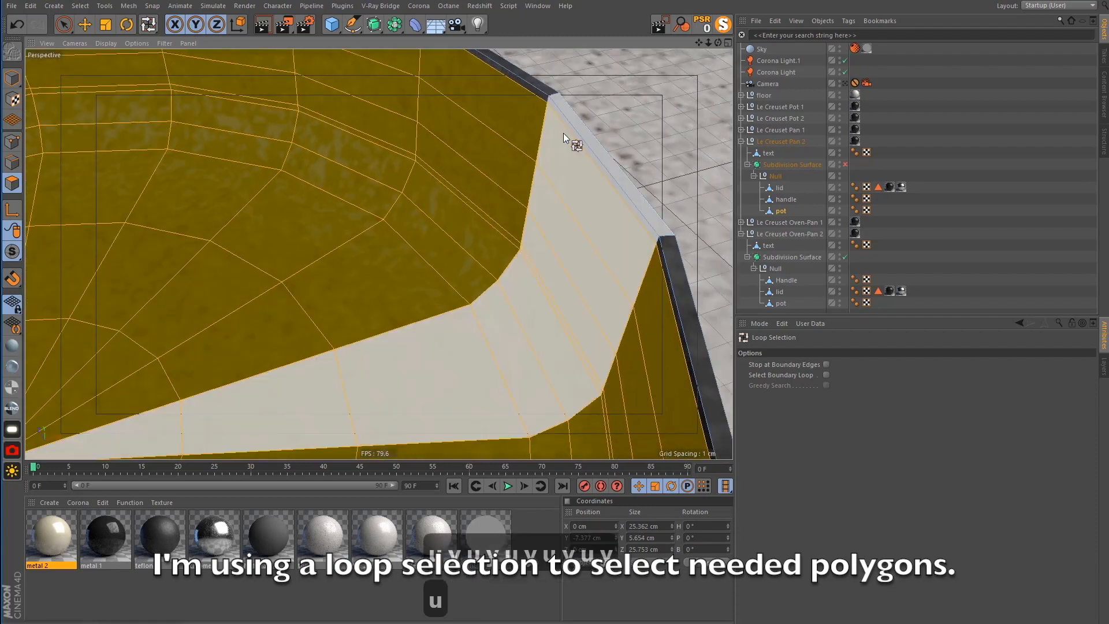
pyautogui.press('y')
pyautogui.scroll(-9, 563, 133)
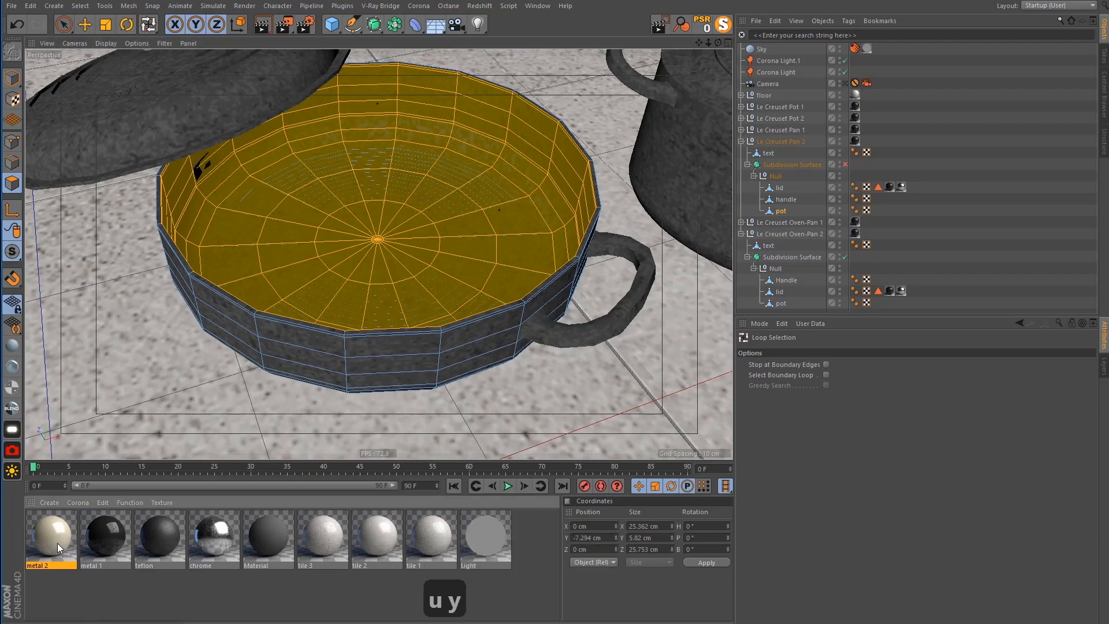
# Apply metal 2 to the pot mesh and set its texture projection to Cubic
pyautogui.moveTo(791, 223); pyautogui.dragTo(791, 214)
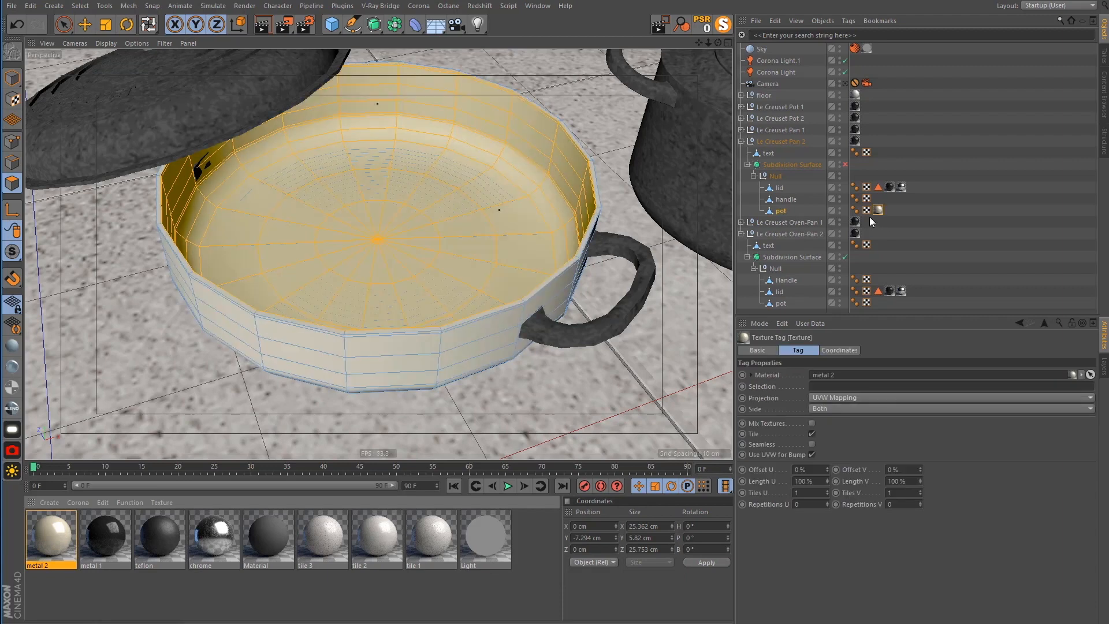
pyautogui.click(12, 99)
pyautogui.click(12, 208)
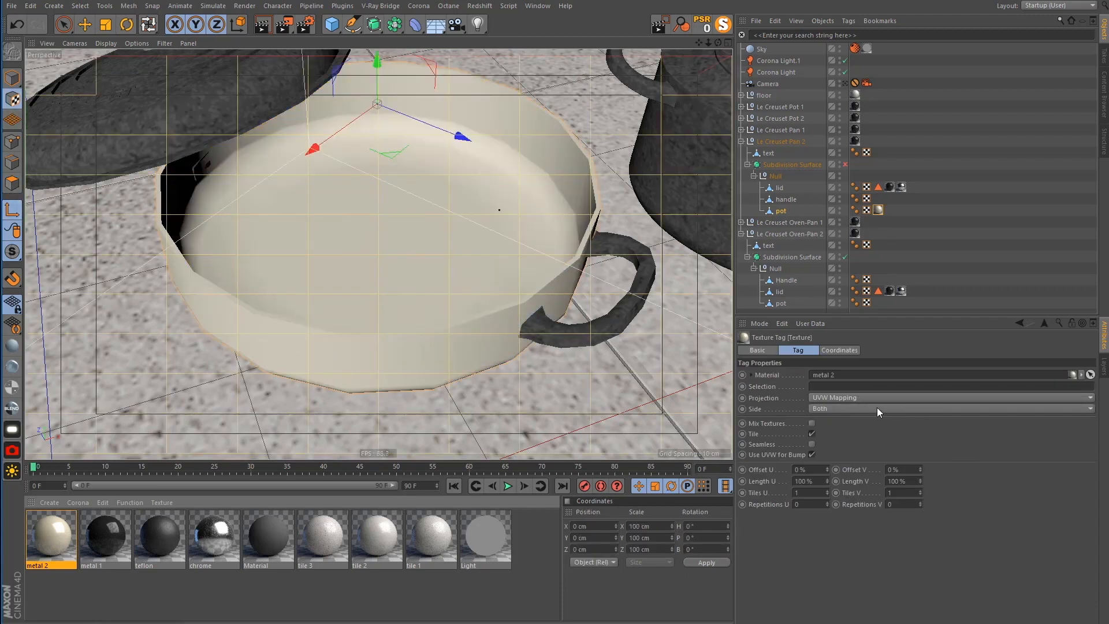
pyautogui.click(856, 397)
pyautogui.click(827, 445)
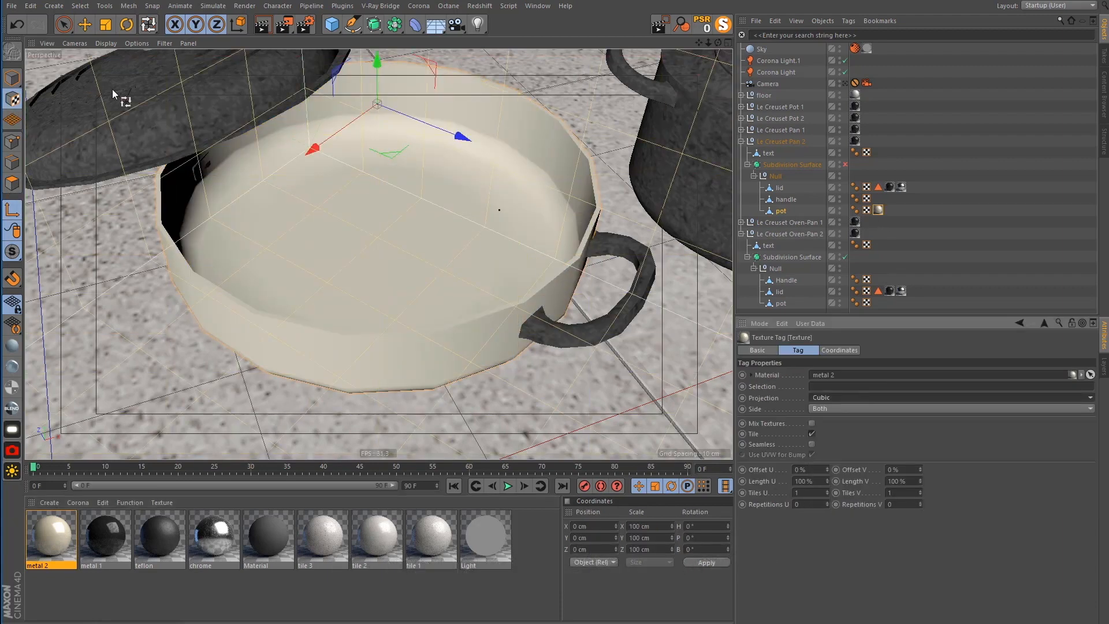
# Scale the pot's metal 2 texture projection uniformly down to about 14.1 cm per axis in the top view
pyautogui.press('F2')
pyautogui.press('s')
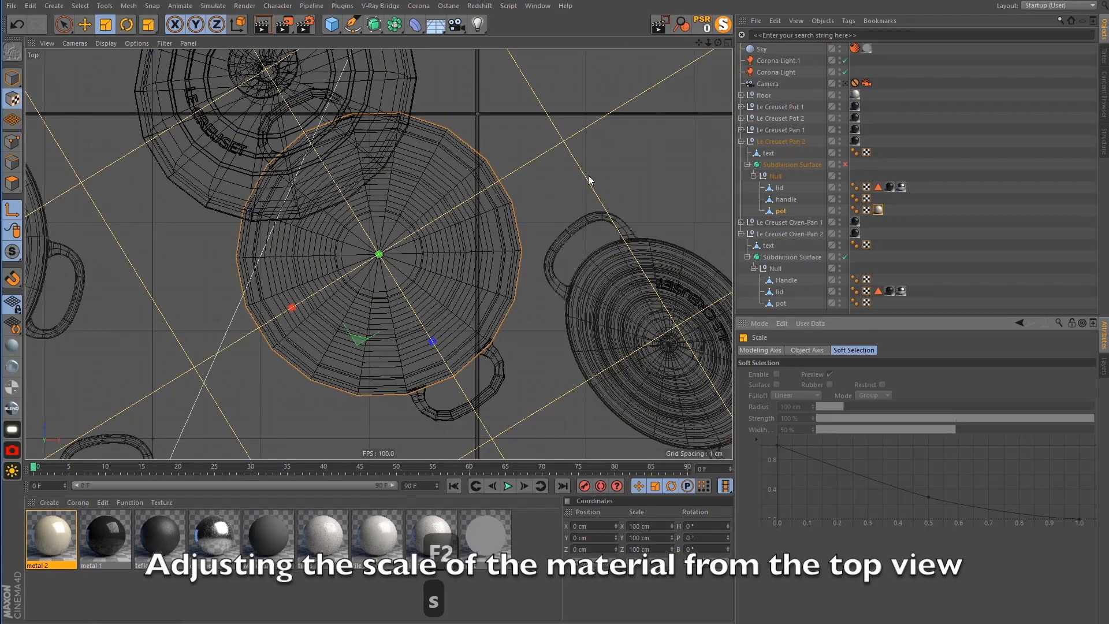
pyautogui.moveTo(352, 286); pyautogui.dragTo(273, 320)
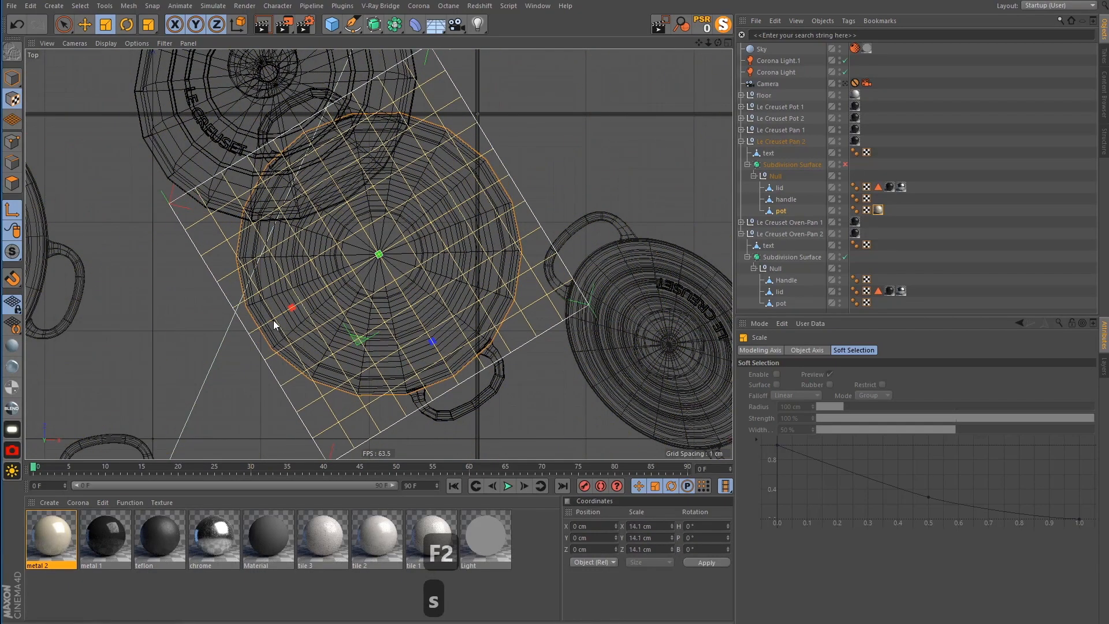
pyautogui.press('F1')
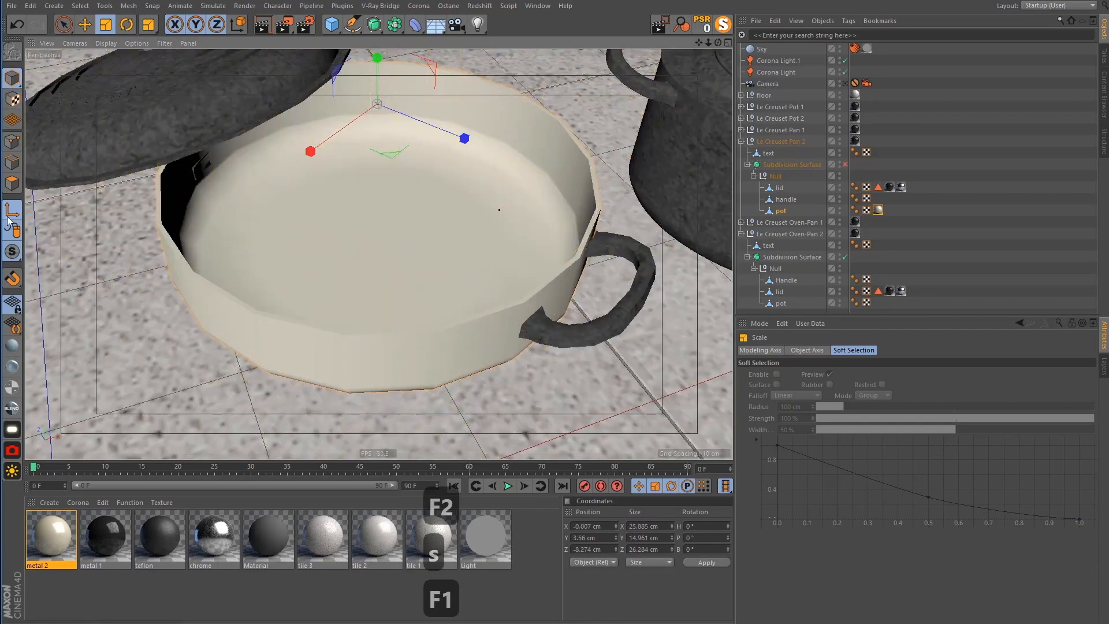
# Copy the lid's metal 1 texture tag onto the pot and place it before the metal 2 tag
pyautogui.click(85, 25)
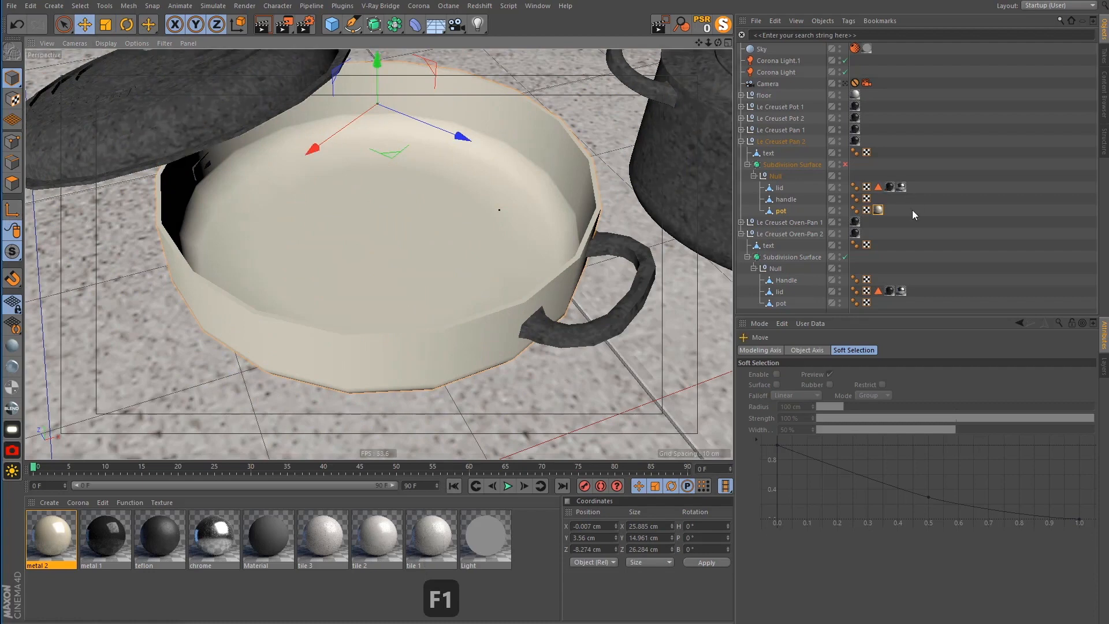
pyautogui.click(889, 187)
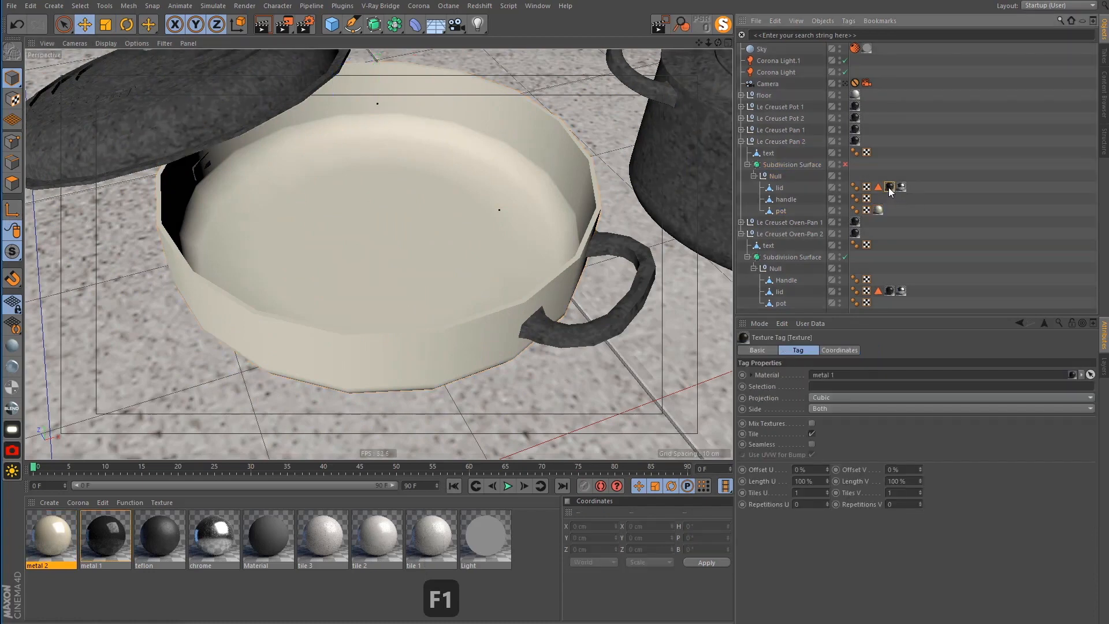
pyautogui.moveTo(885, 211); pyautogui.dragTo(906, 208)
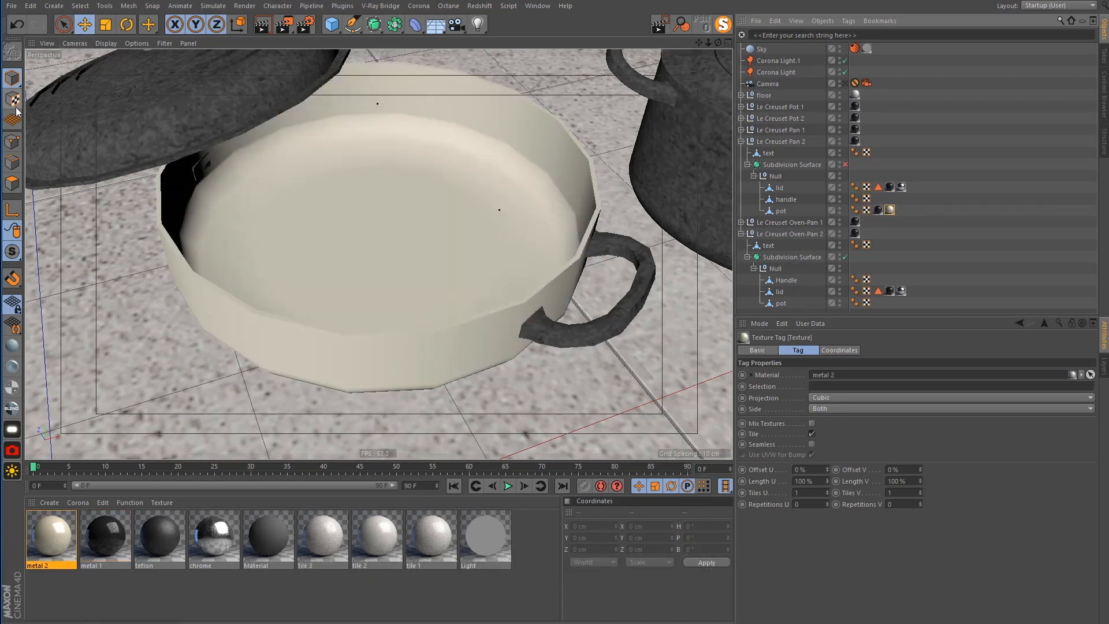
# Store the pot's selected interior polygons in a polygon selection tag
pyautogui.click(11, 179)
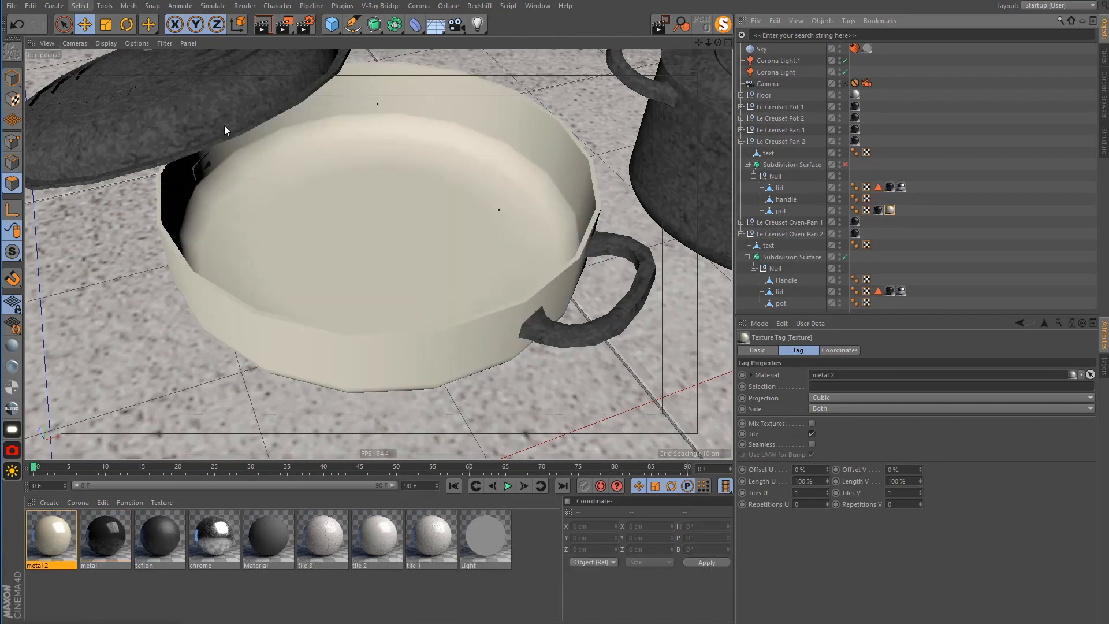
pyautogui.click(788, 213)
pyautogui.click(84, 7)
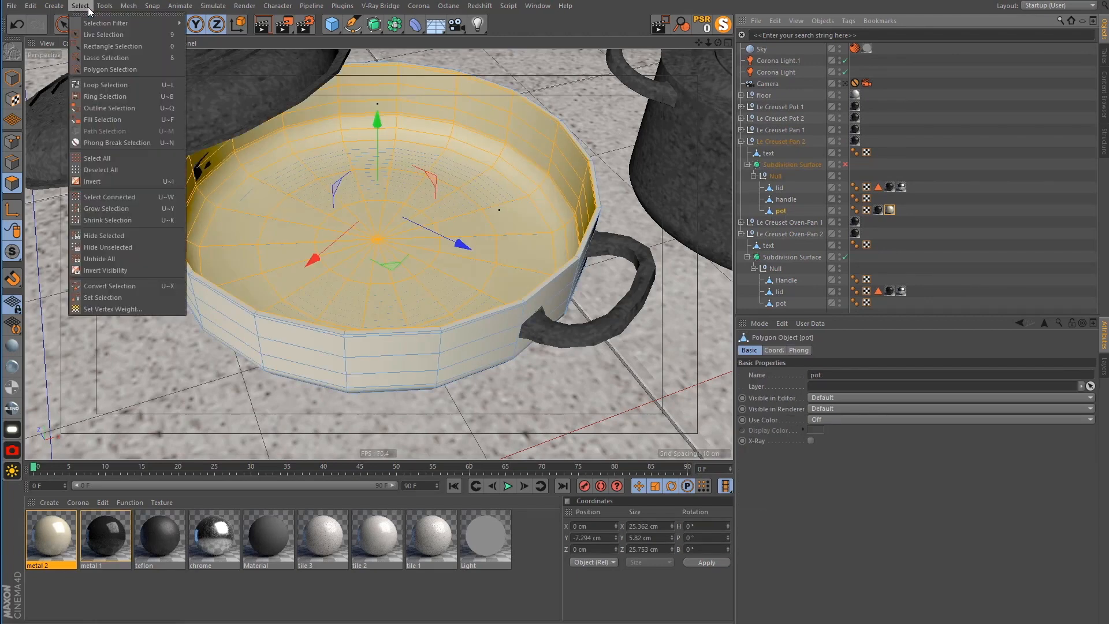
pyautogui.click(119, 300)
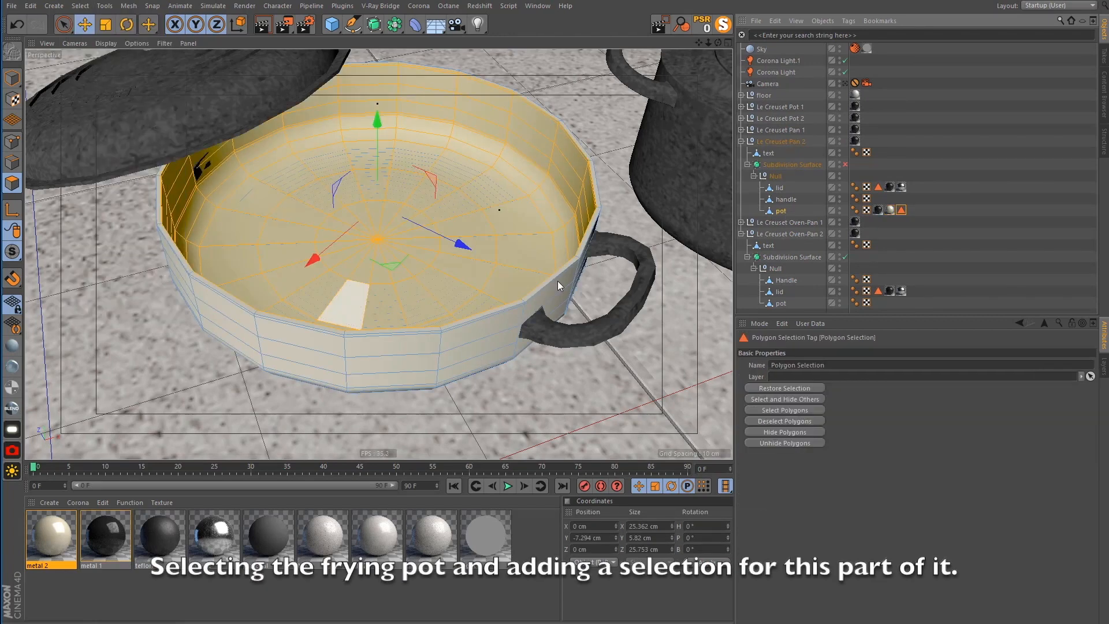
# Restrict the pot's metal 2 tag to Polygon Selection and re-enable Le Creuset Pan 2's Subdivision Surface
pyautogui.click(890, 211)
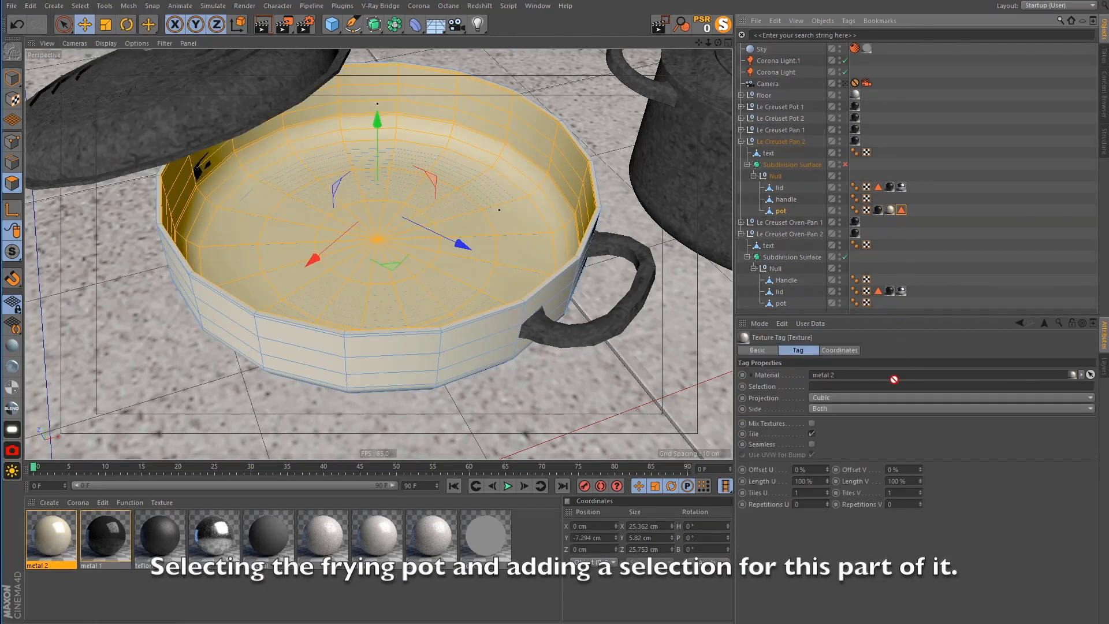
pyautogui.click(12, 78)
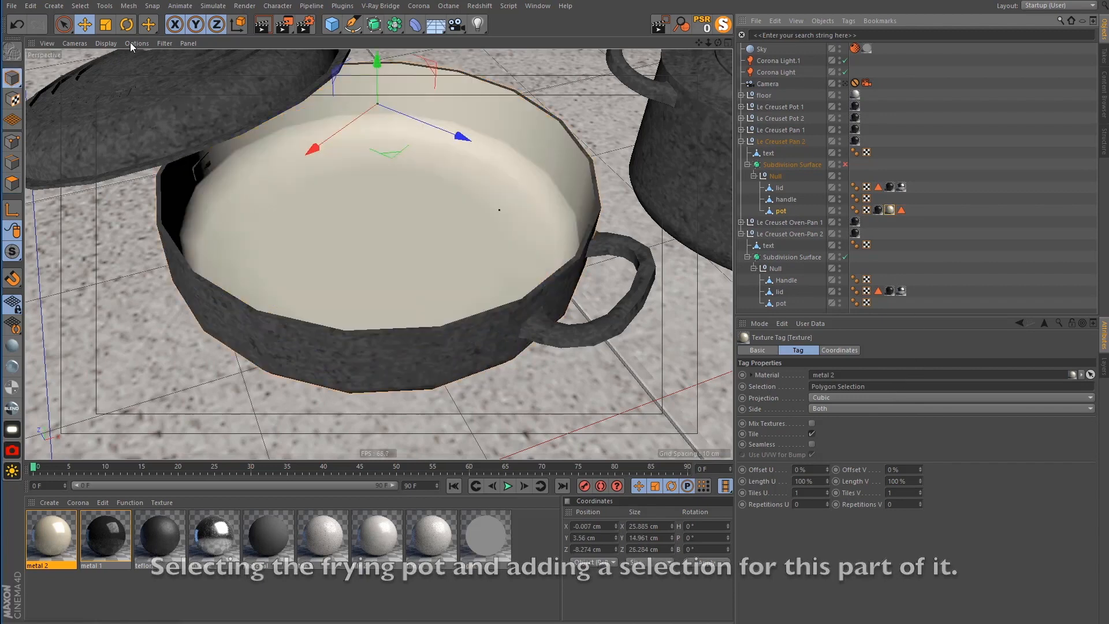
pyautogui.click(943, 255)
pyautogui.click(843, 165)
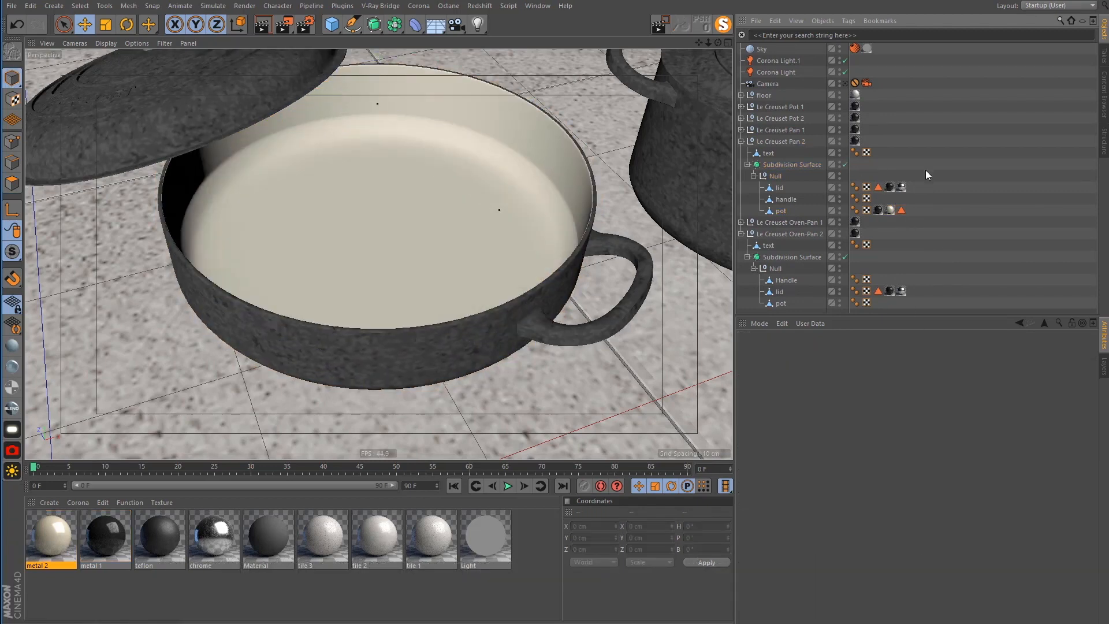
# Switch the viewport back to the scene camera and save the project
pyautogui.click(79, 44)
pyautogui.moveTo(99, 75)
pyautogui.click(197, 91)
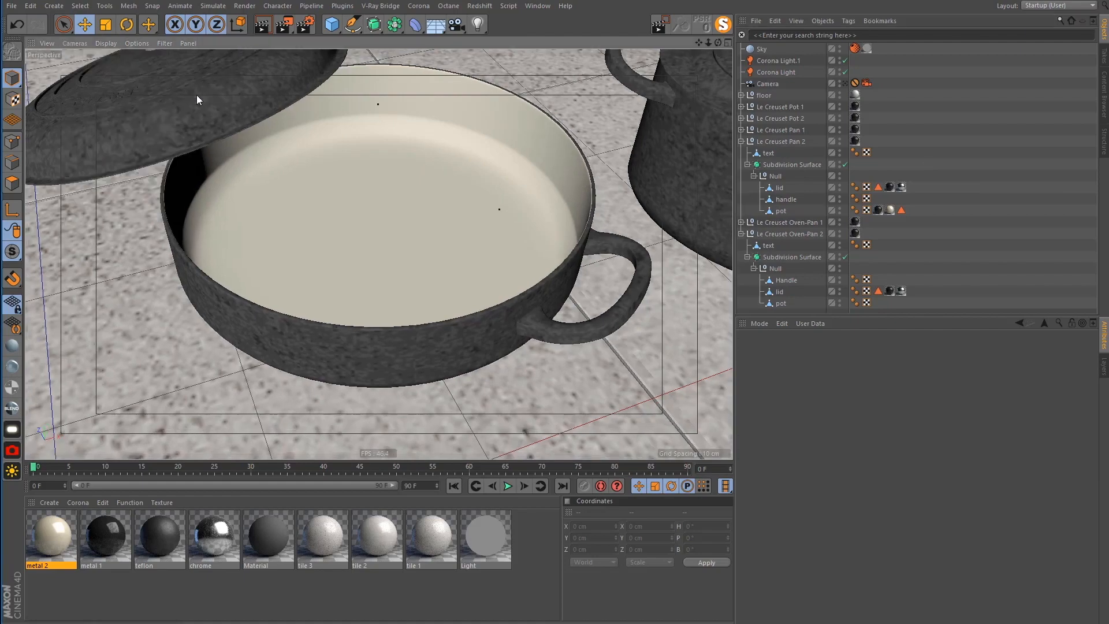
pyautogui.hotkey('ctrl', 's')
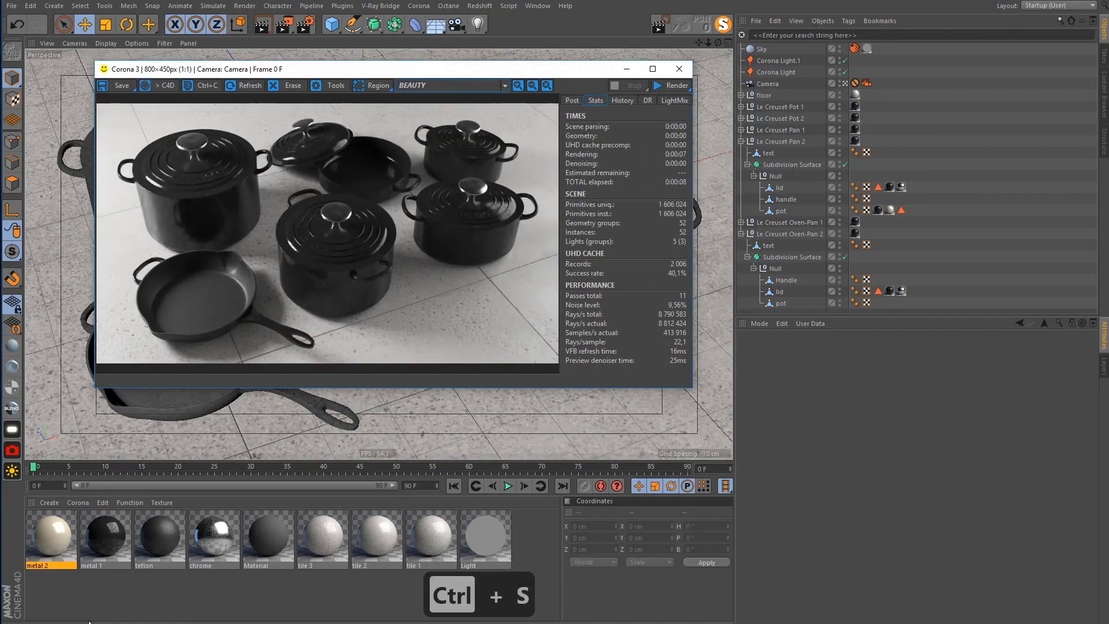
# Open metal 2 for editing and start Corona interactive rendering, with the render window and material editor placed side by side
pyautogui.doubleClick(51, 534)
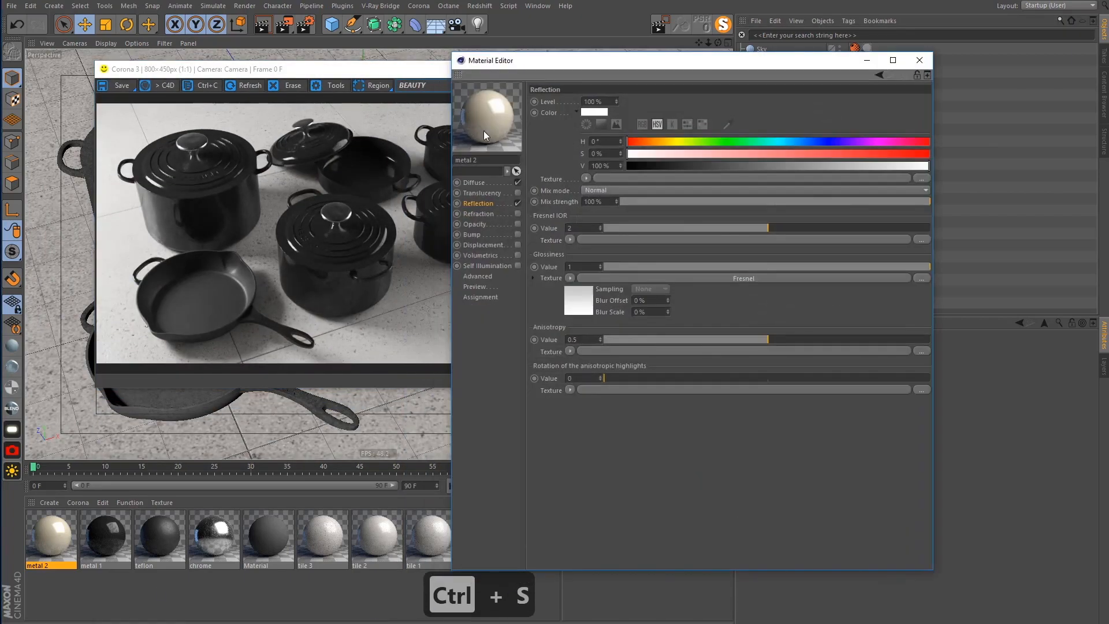
pyautogui.moveTo(547, 62); pyautogui.dragTo(663, 61)
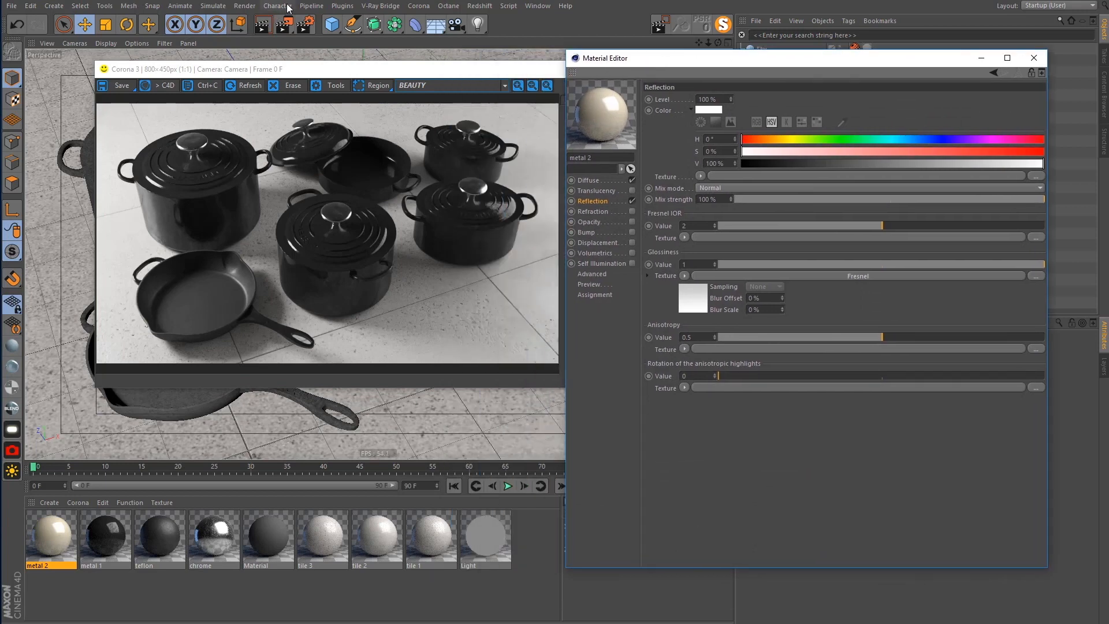
pyautogui.click(420, 6)
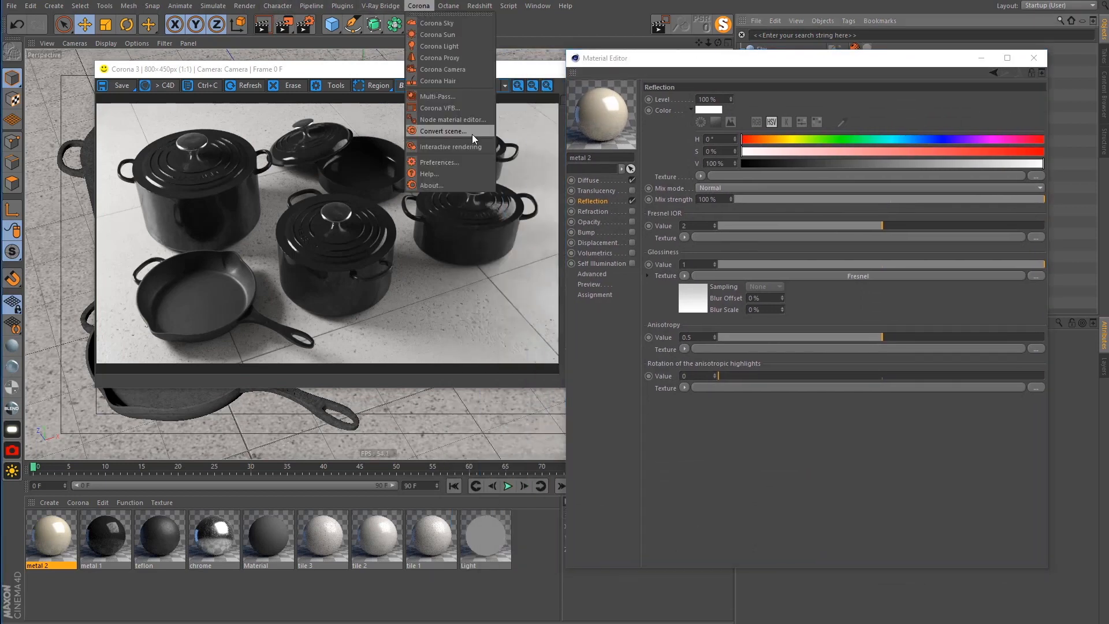
pyautogui.click(466, 148)
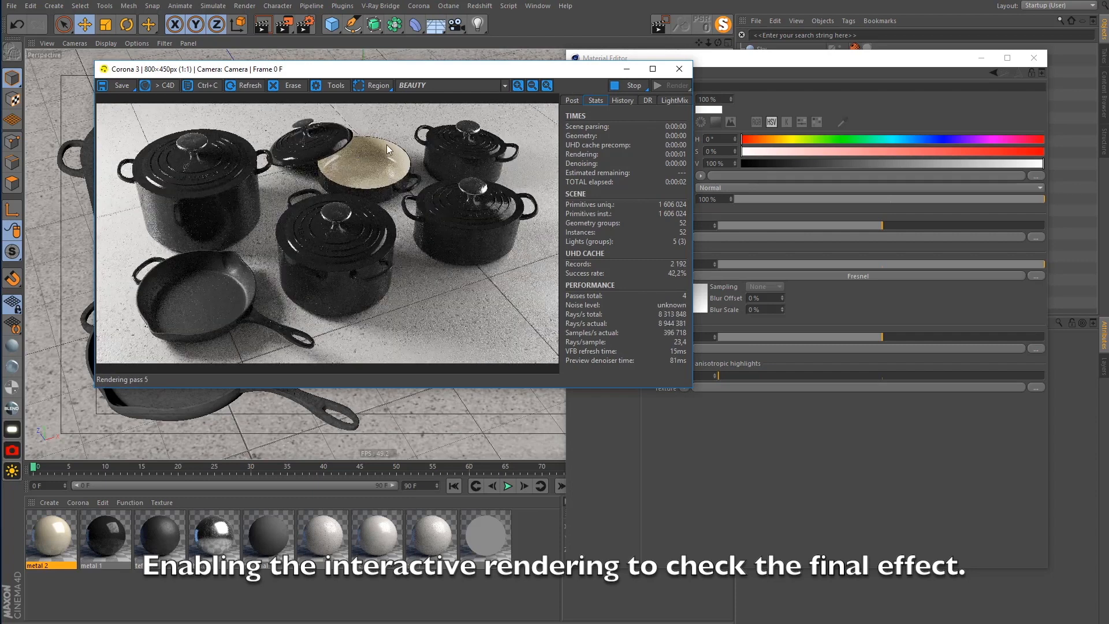
pyautogui.moveTo(425, 75); pyautogui.dragTo(393, 117)
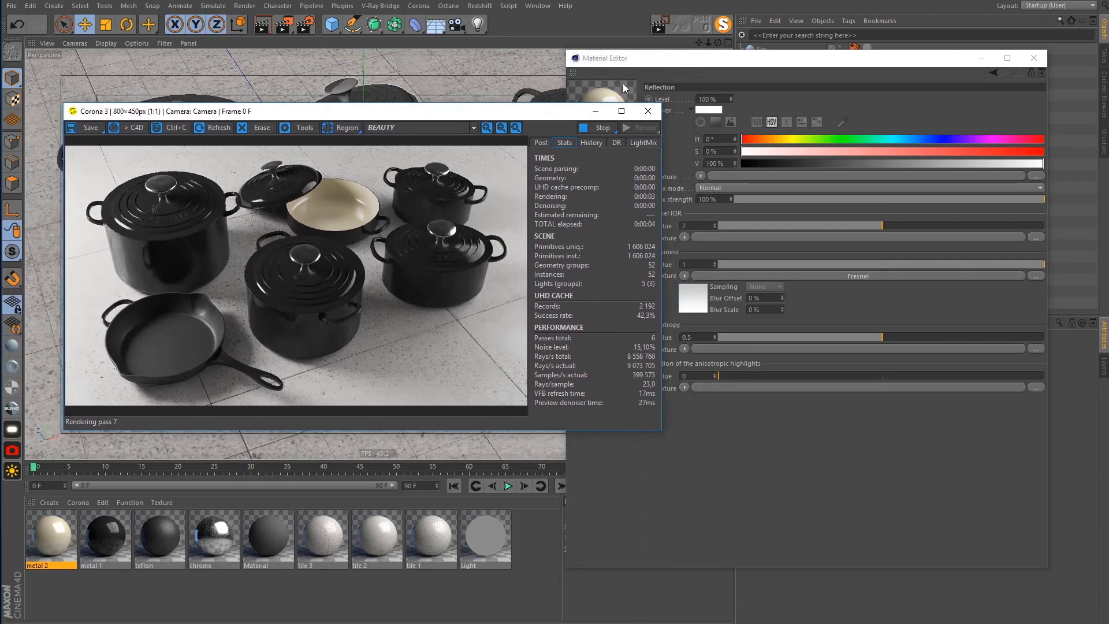
# In metal 2's glossiness Fresnel, shift the gradient midpoint toward the darker end and lighten the darker knot to V 84 %
pyautogui.click(702, 65)
pyautogui.click(697, 293)
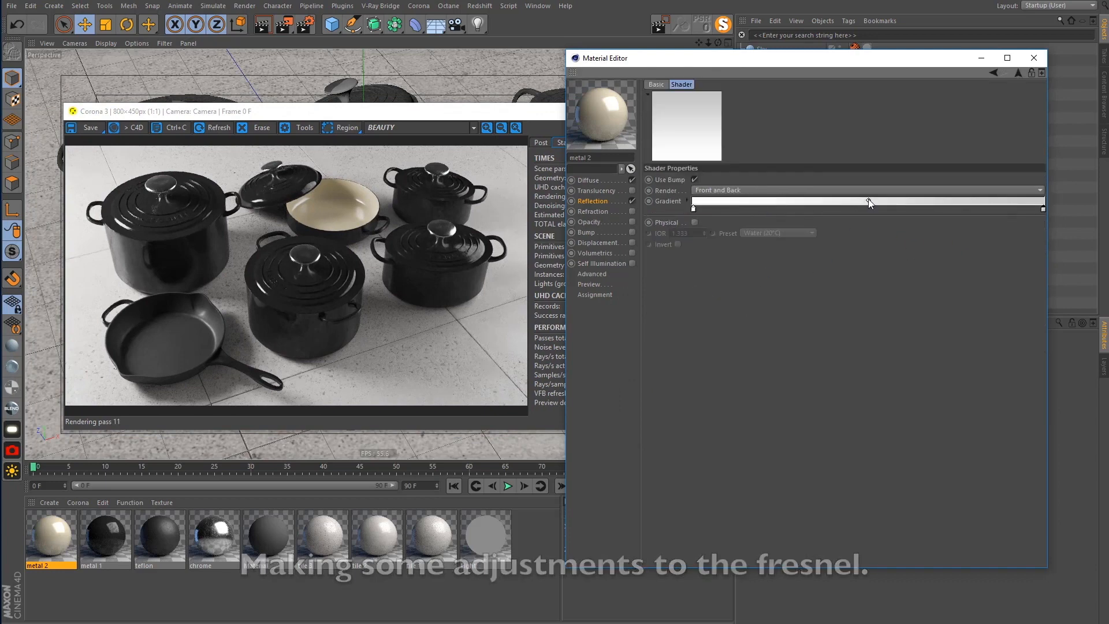
pyautogui.moveTo(868, 201); pyautogui.dragTo(905, 206)
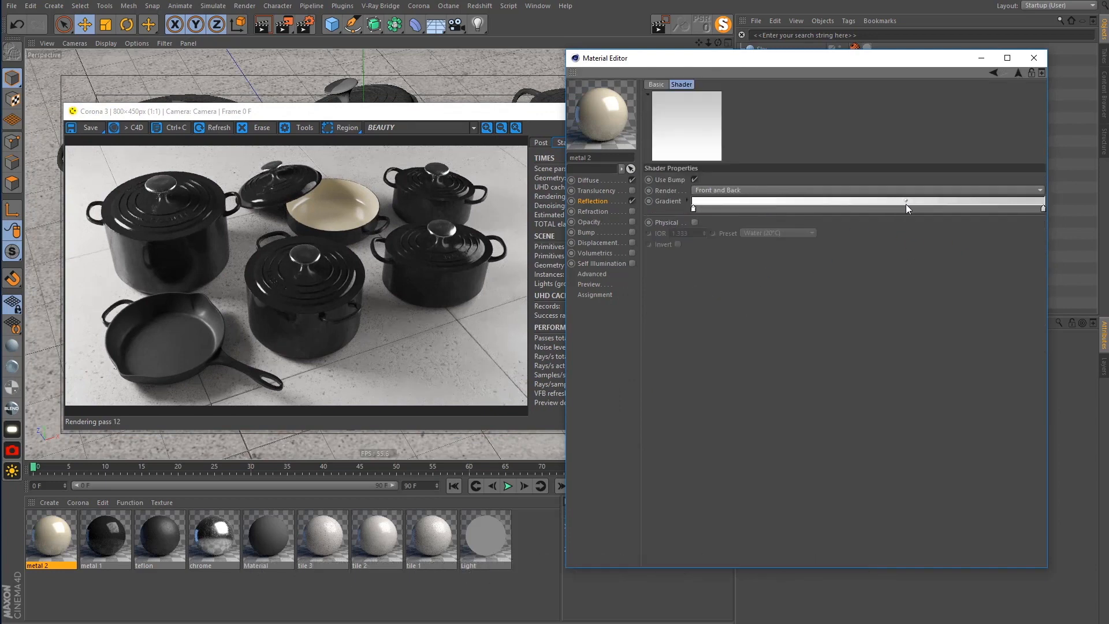
pyautogui.doubleClick(1042, 207)
pyautogui.moveTo(1079, 231); pyautogui.dragTo(1084, 233)
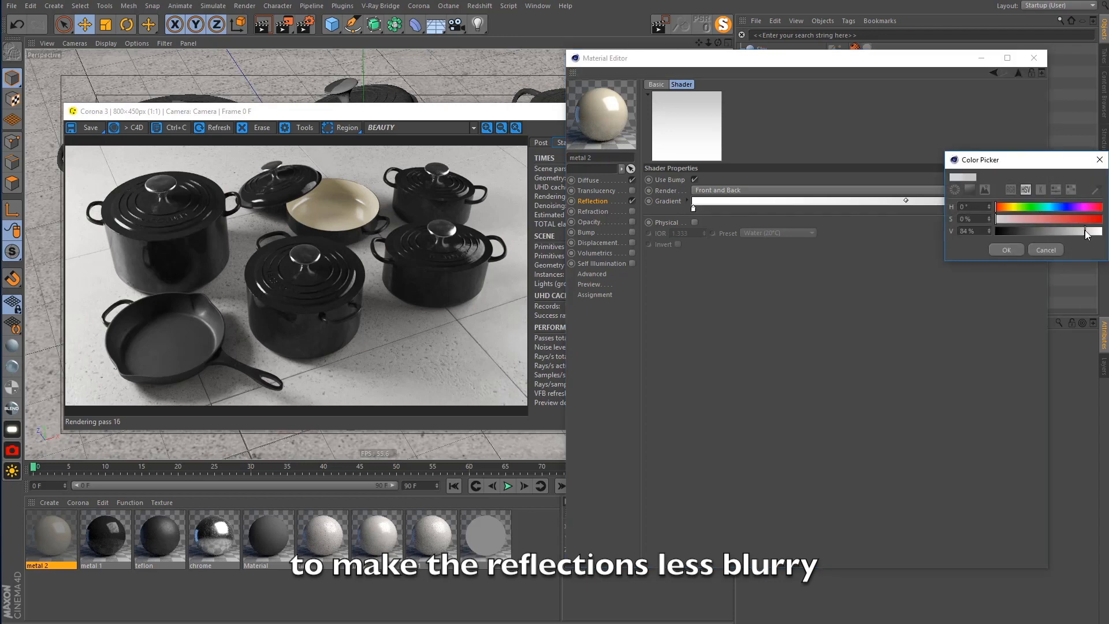
pyautogui.click(1021, 249)
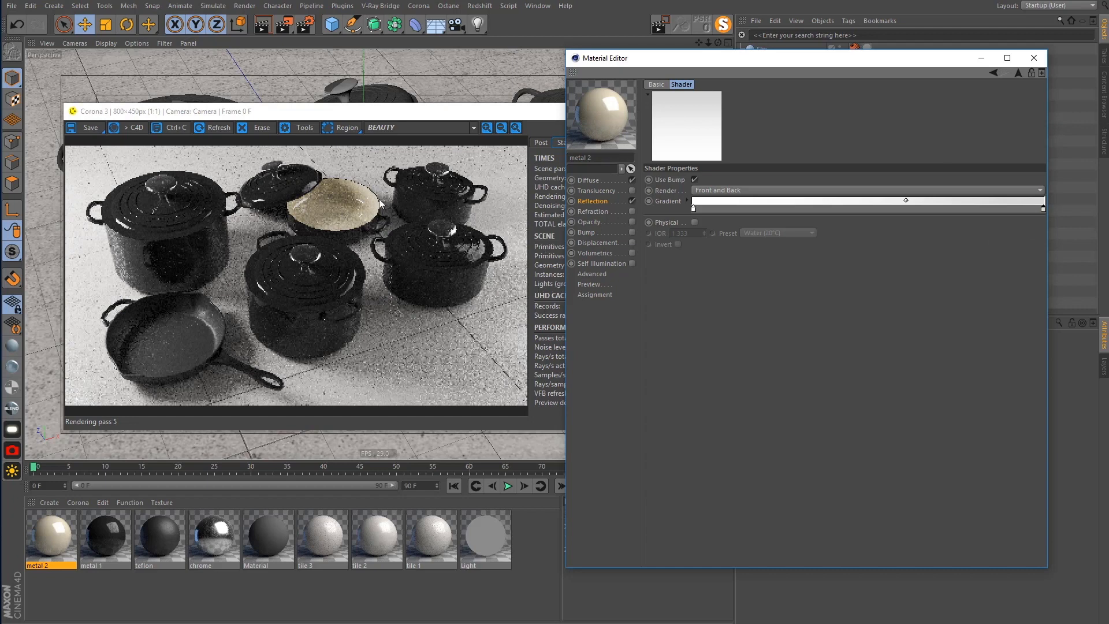
# Inspect the pan's interior in the render, and enable bump on metal 2 with a Noise shader as its texture
pyautogui.scroll(3, 379, 204)
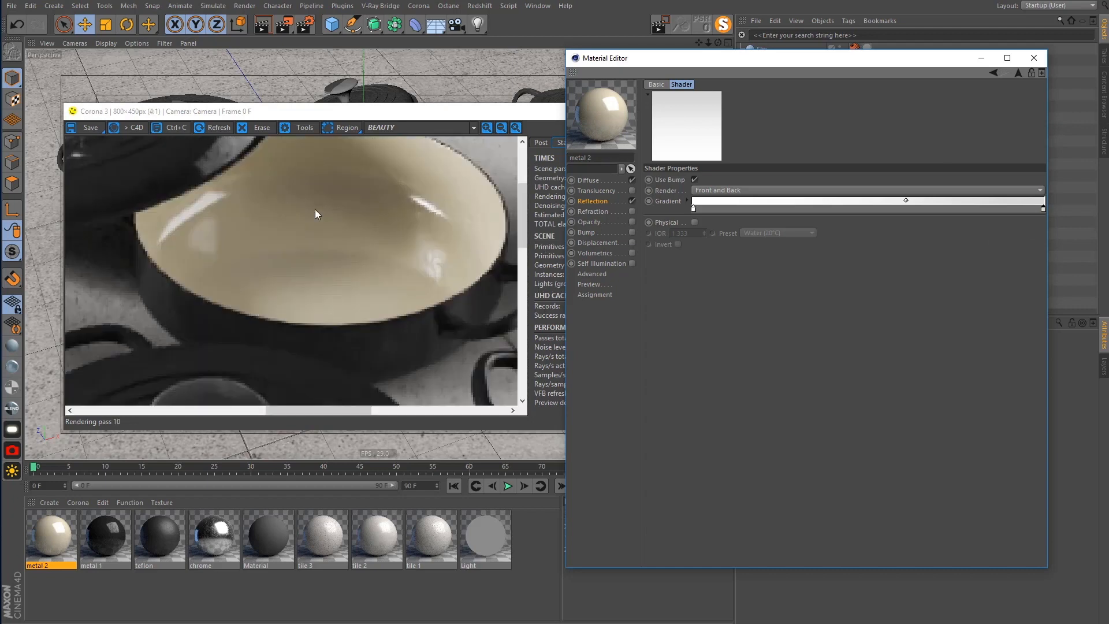
pyautogui.scroll(-2, 314, 214)
pyautogui.click(632, 232)
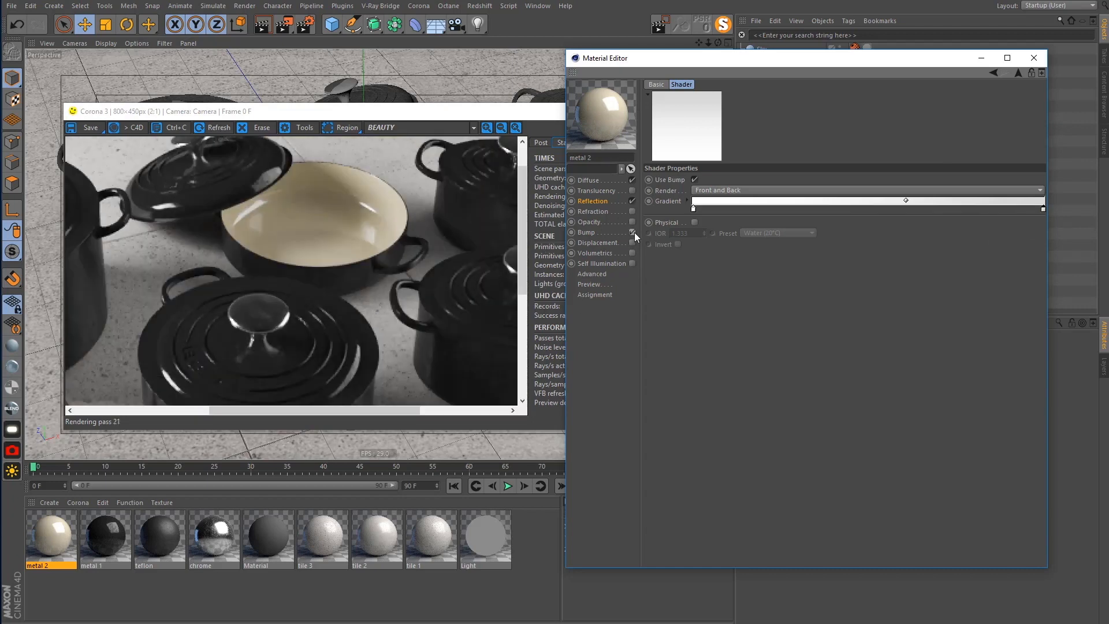
pyautogui.click(689, 110)
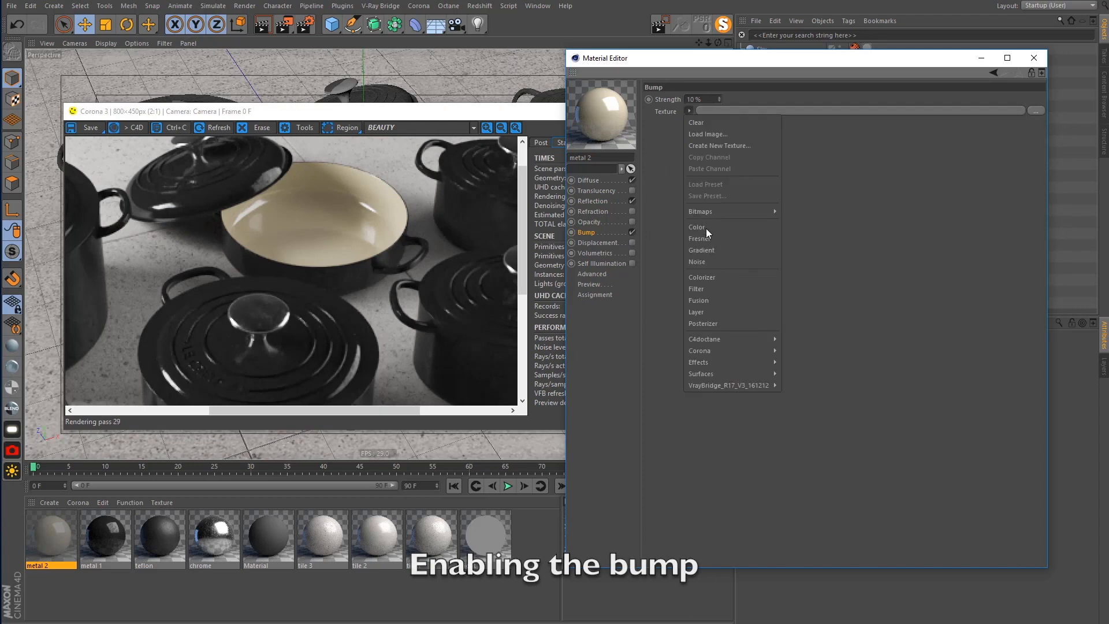
pyautogui.click(696, 262)
pyautogui.click(692, 129)
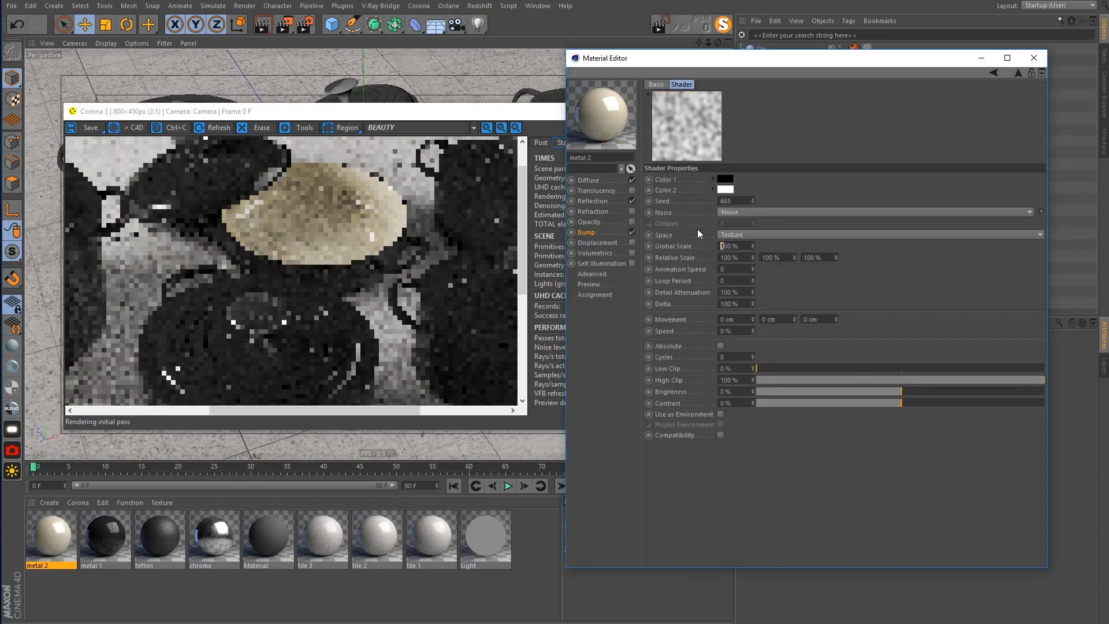
# Set metal 2's bump strength to 100 %
pyautogui.click(594, 233)
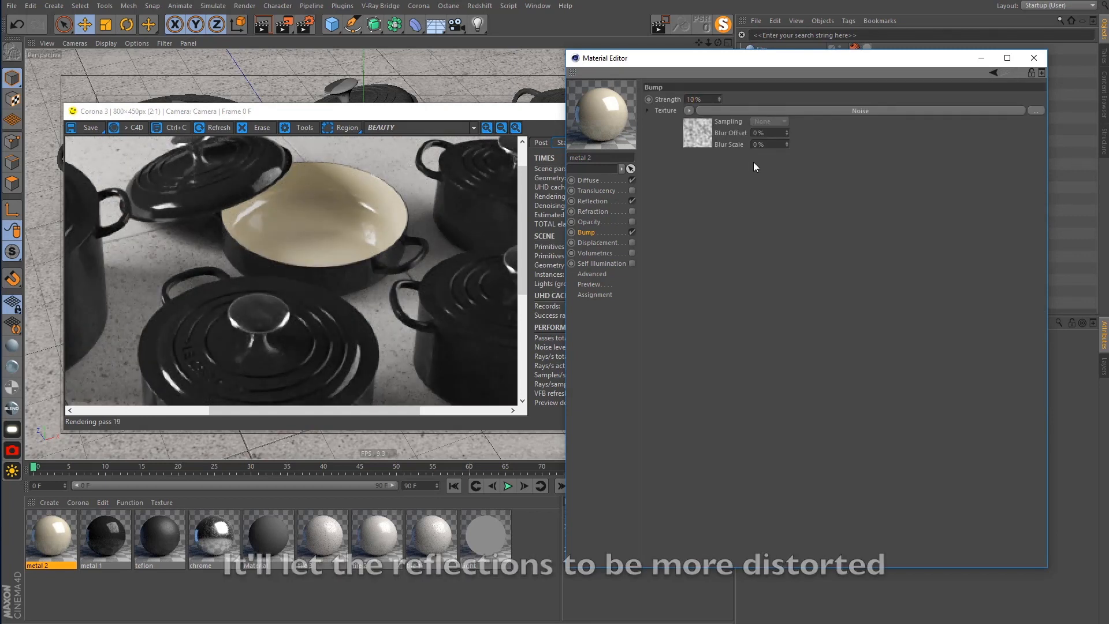
pyautogui.write('0')
pyautogui.press('Return')
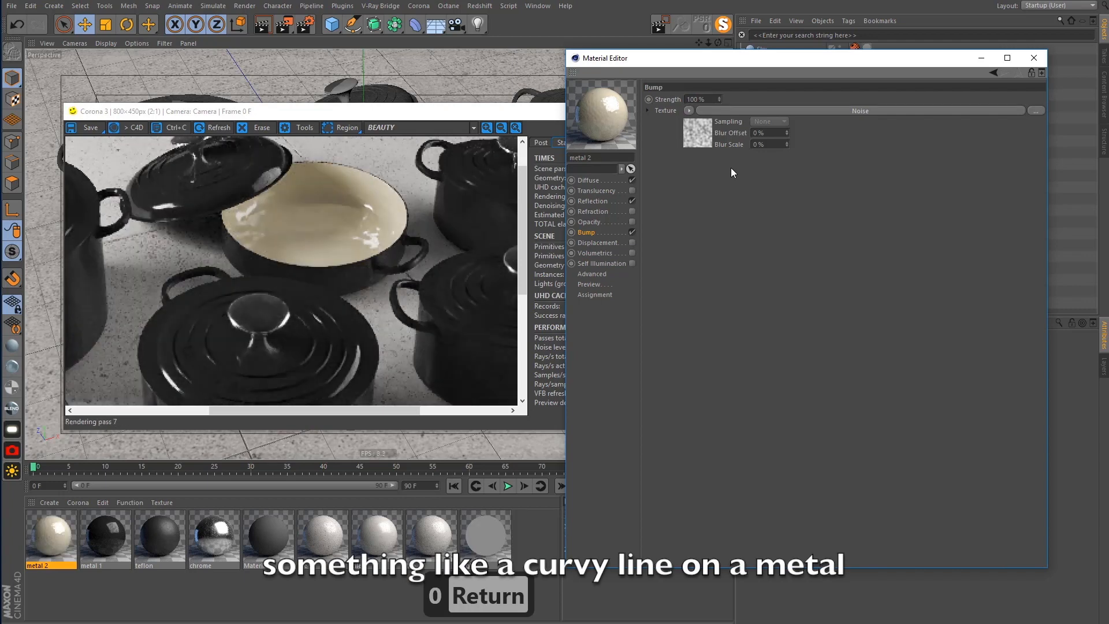
# Set the Global Scale of the Noise shader in metal 2's bump to 500 %
pyautogui.click(701, 132)
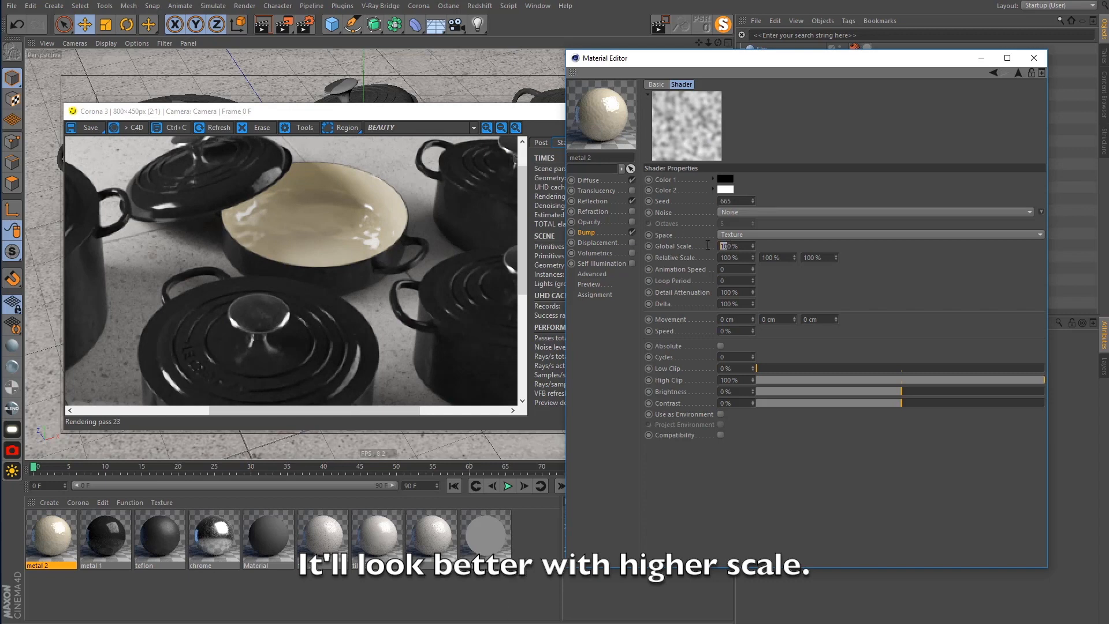
pyautogui.write('50')
pyautogui.press('Return')
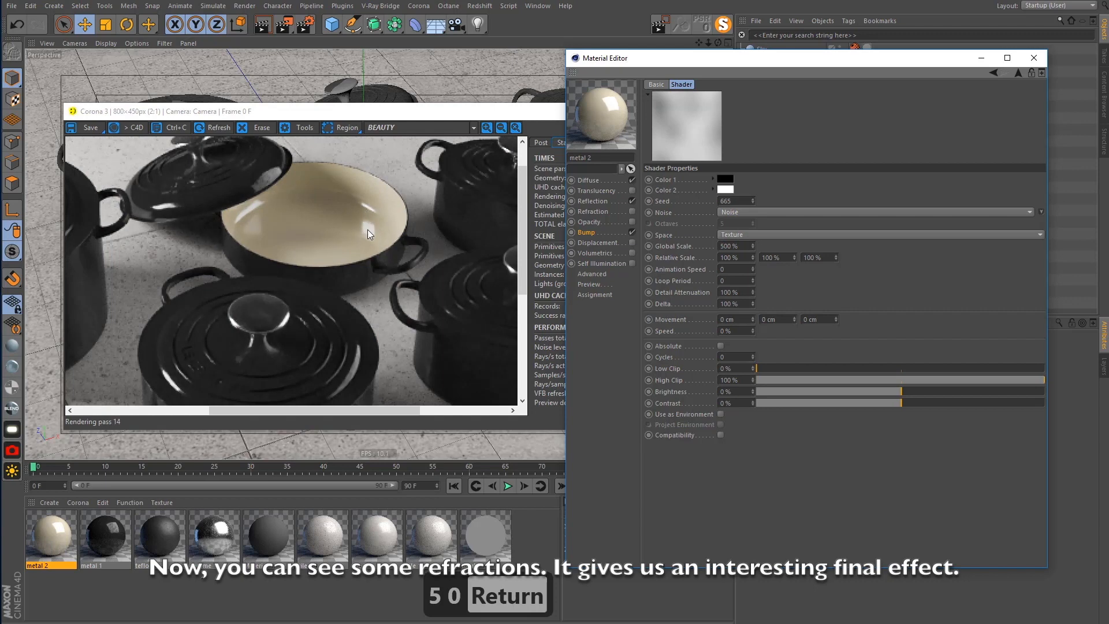
# Set metal 2's bump strength to 0 % to compare the pan's reflections, and restore it to 100 %
pyautogui.click(587, 233)
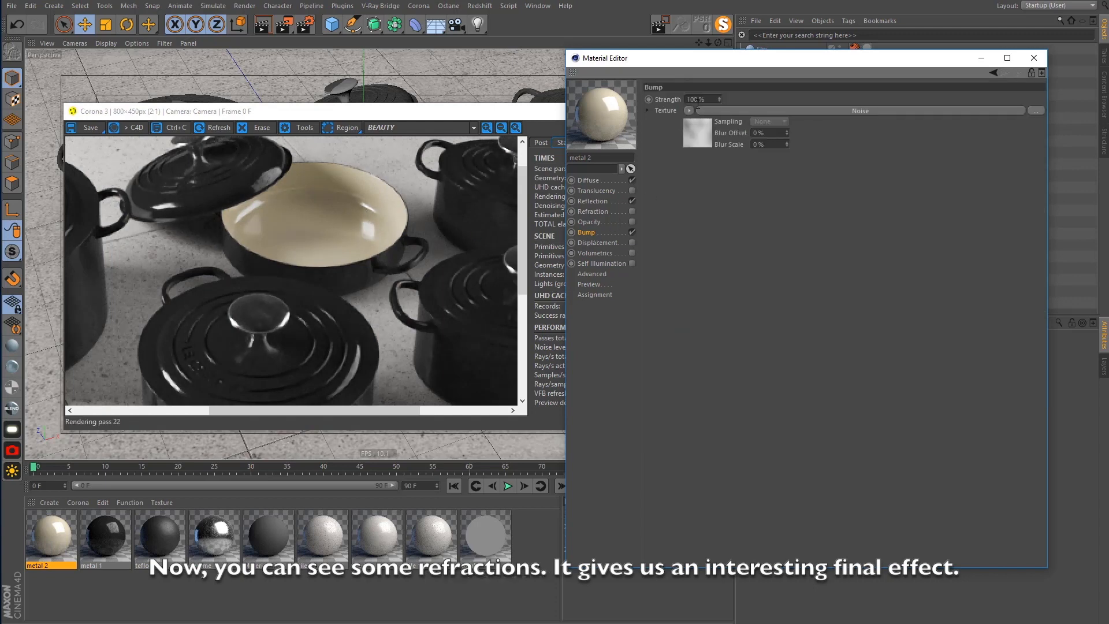
pyautogui.write('0')
pyautogui.press('Return')
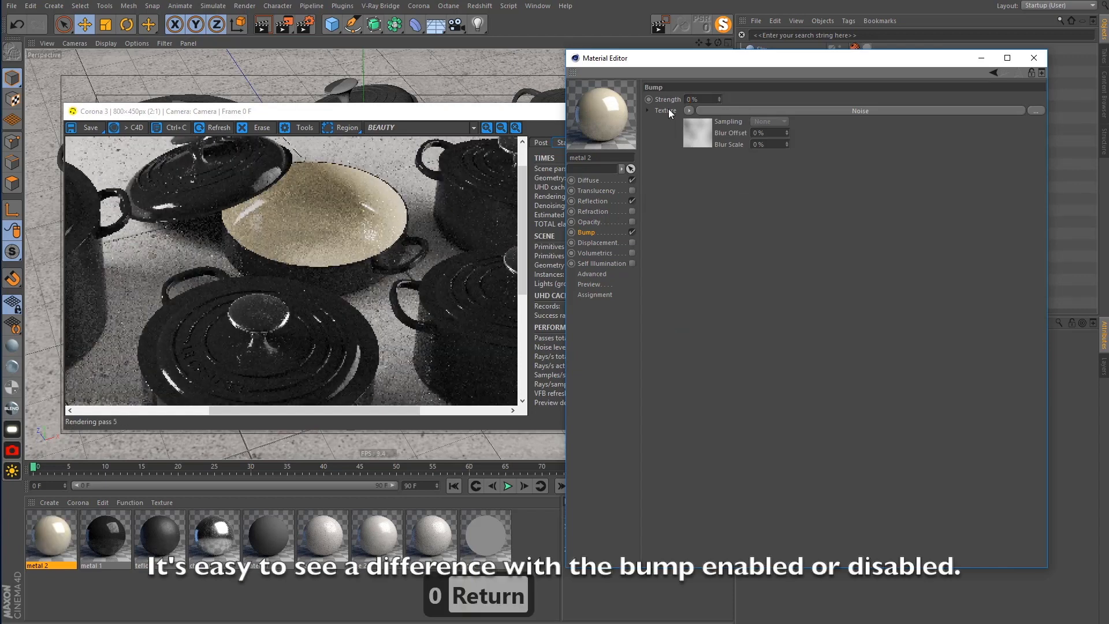
pyautogui.press('1')
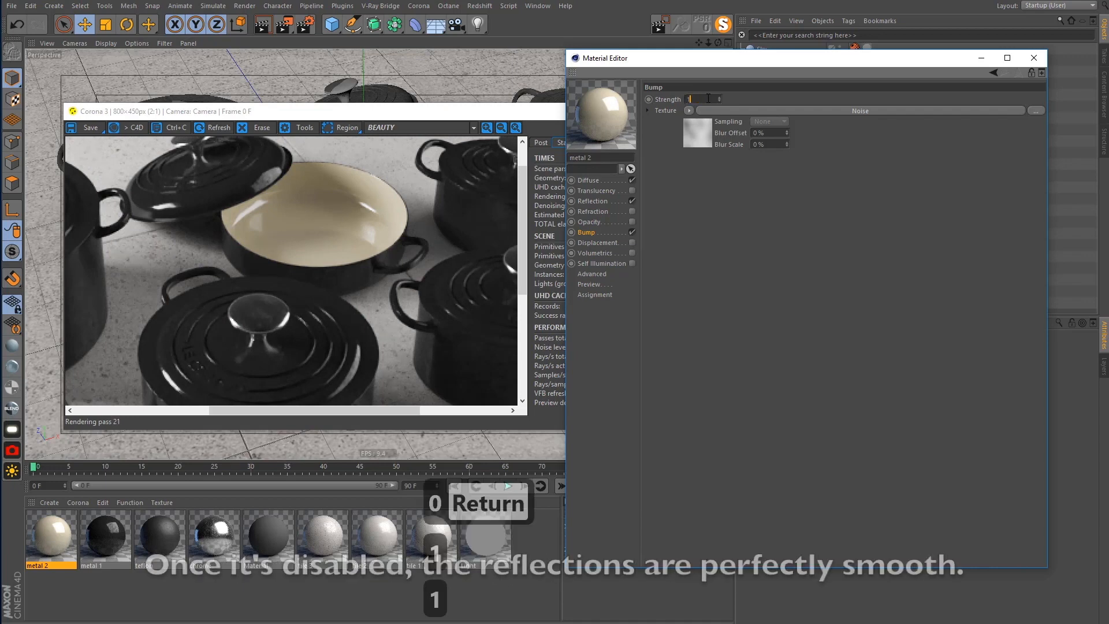
pyautogui.write('00')
pyautogui.press('Return')
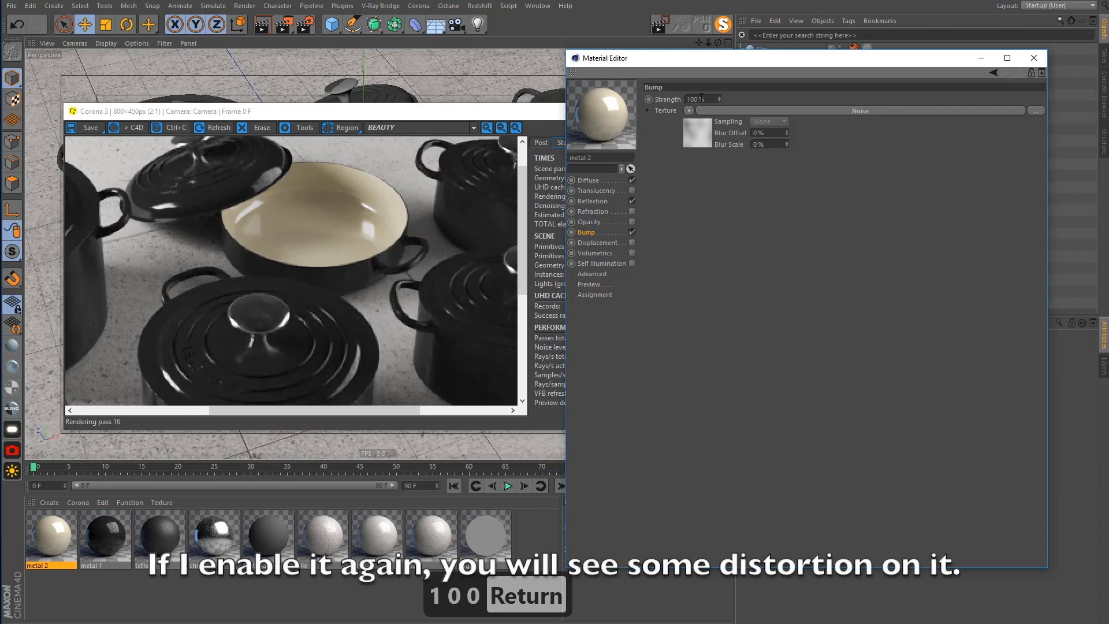
# Set the Light material's emission intensity to 0.1, check the whole render, and put away the material editor and render window
pyautogui.scroll(-1, 356, 237)
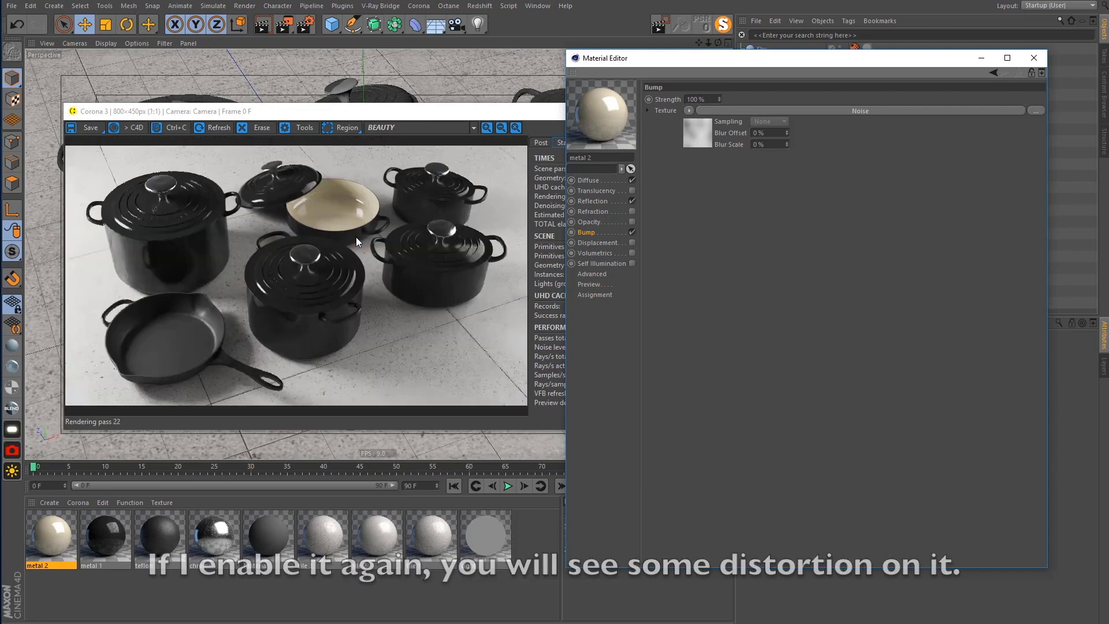
pyautogui.write('0.1')
pyautogui.press('Return')
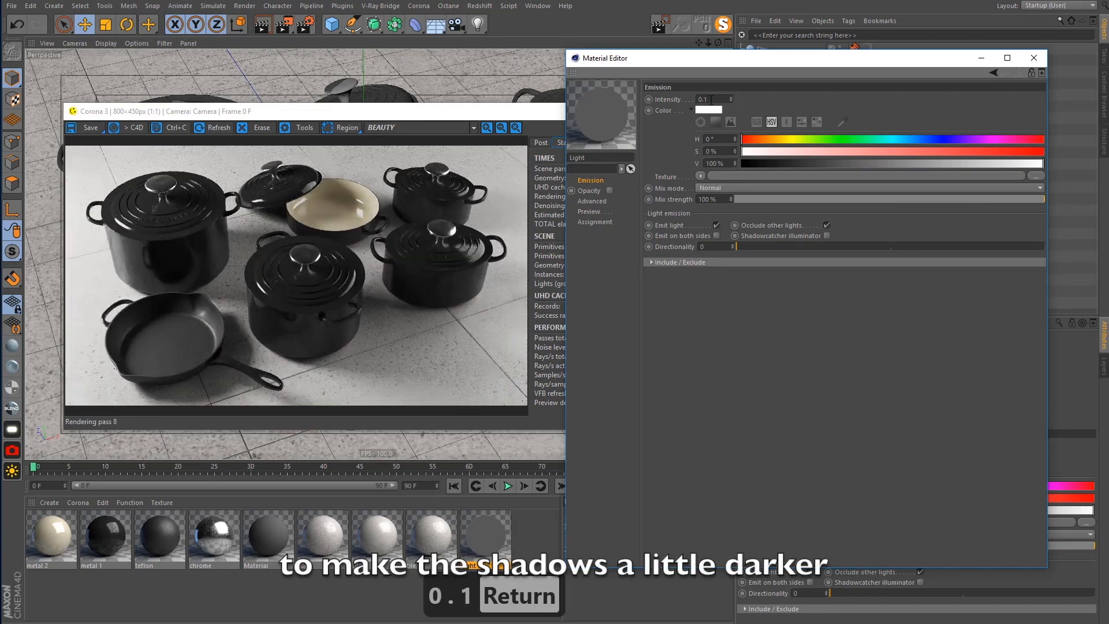
pyautogui.moveTo(711, 99); pyautogui.dragTo(674, 103)
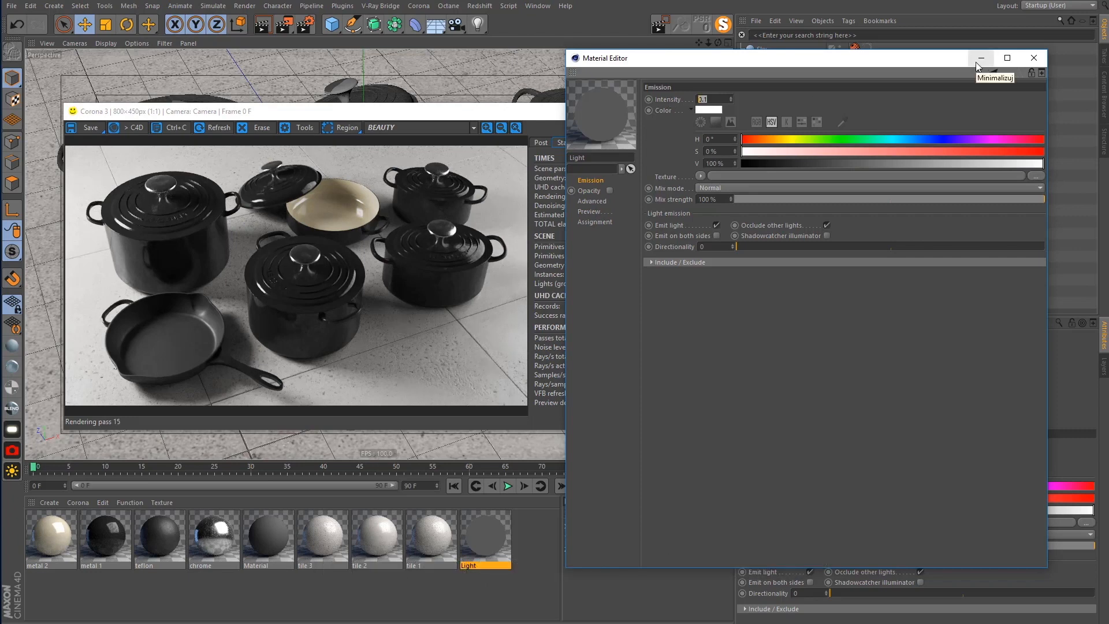
pyautogui.click(975, 61)
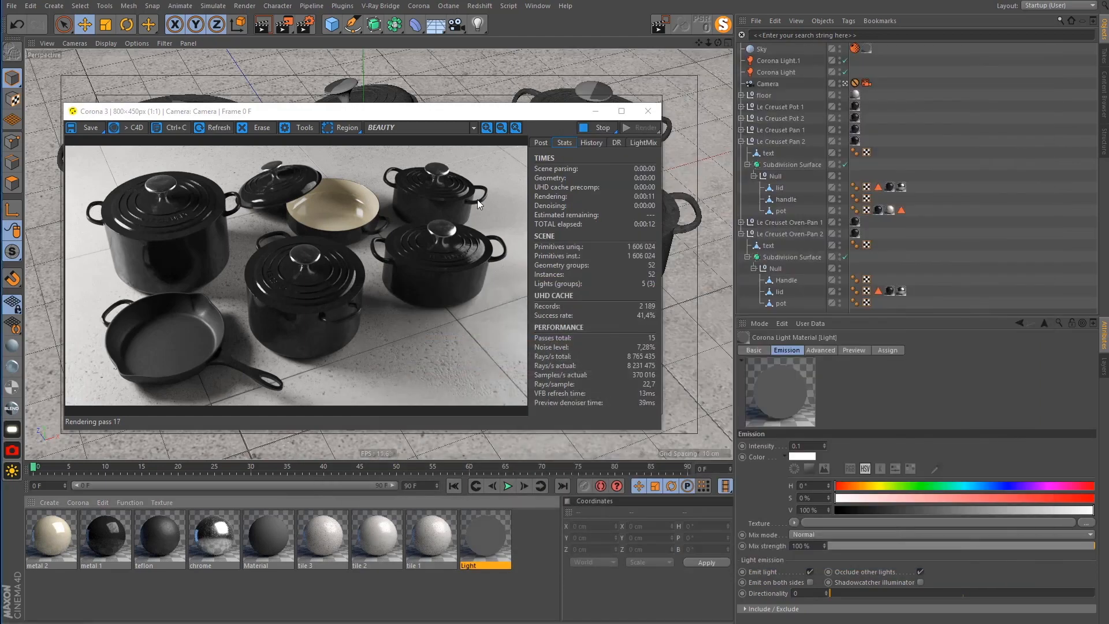
pyautogui.click(653, 109)
# Add a Polygon object above the pots and scale it to about 28 cm wide and 86 cm long
pyautogui.click(338, 29)
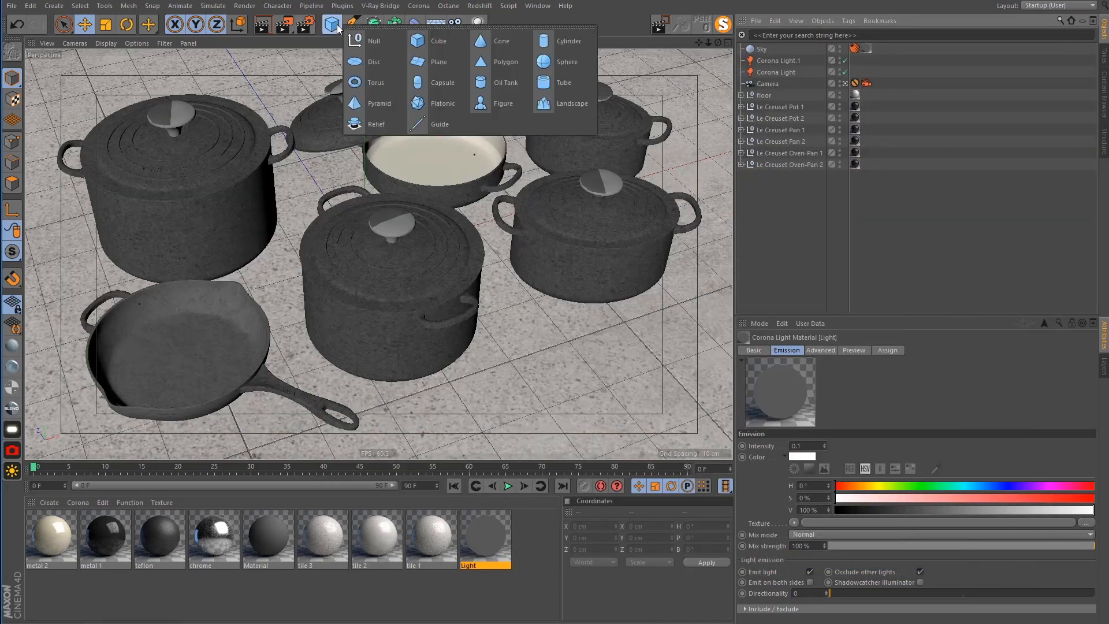
pyautogui.click(498, 65)
pyautogui.moveTo(386, 193); pyautogui.dragTo(377, 138)
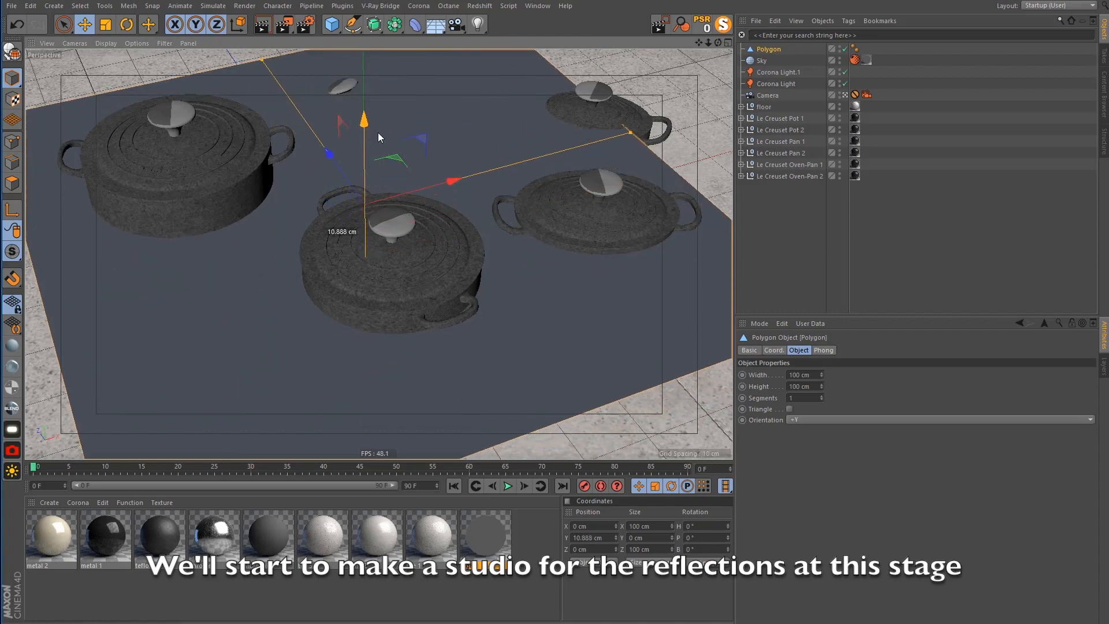
pyautogui.click(105, 24)
pyautogui.moveTo(300, 191); pyautogui.dragTo(92, 207)
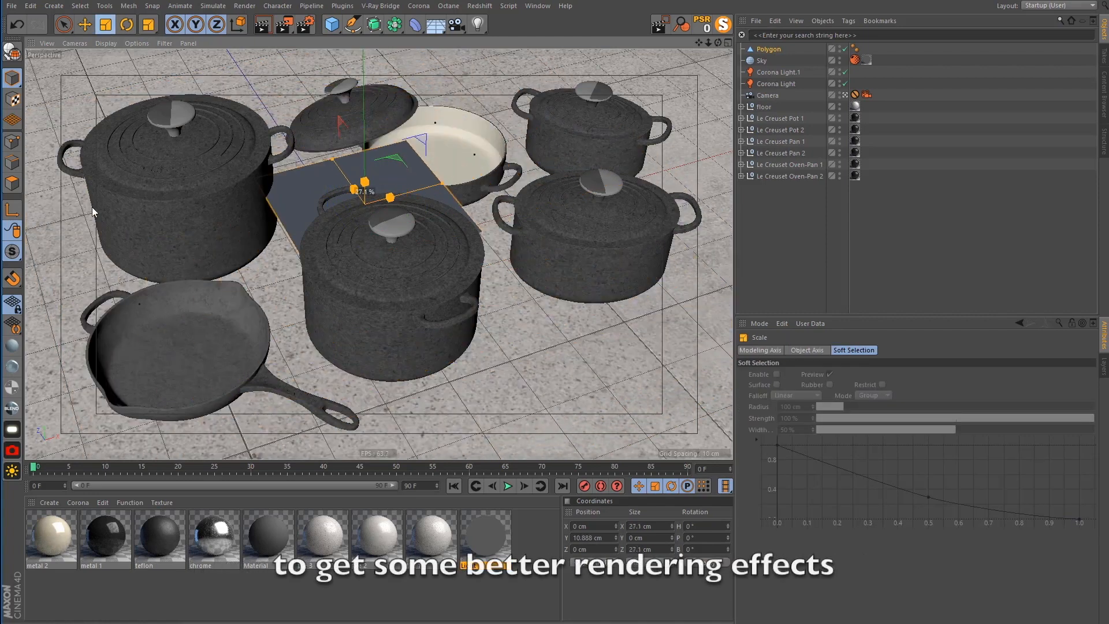
pyautogui.moveTo(330, 155); pyautogui.dragTo(275, 76)
# Move the polygon up to about 21.7 cm in Y and back to about 29.9 cm in Z
pyautogui.press('e')
pyautogui.moveTo(363, 122); pyautogui.dragTo(361, 68)
pyautogui.moveTo(335, 115); pyautogui.dragTo(235, 58)
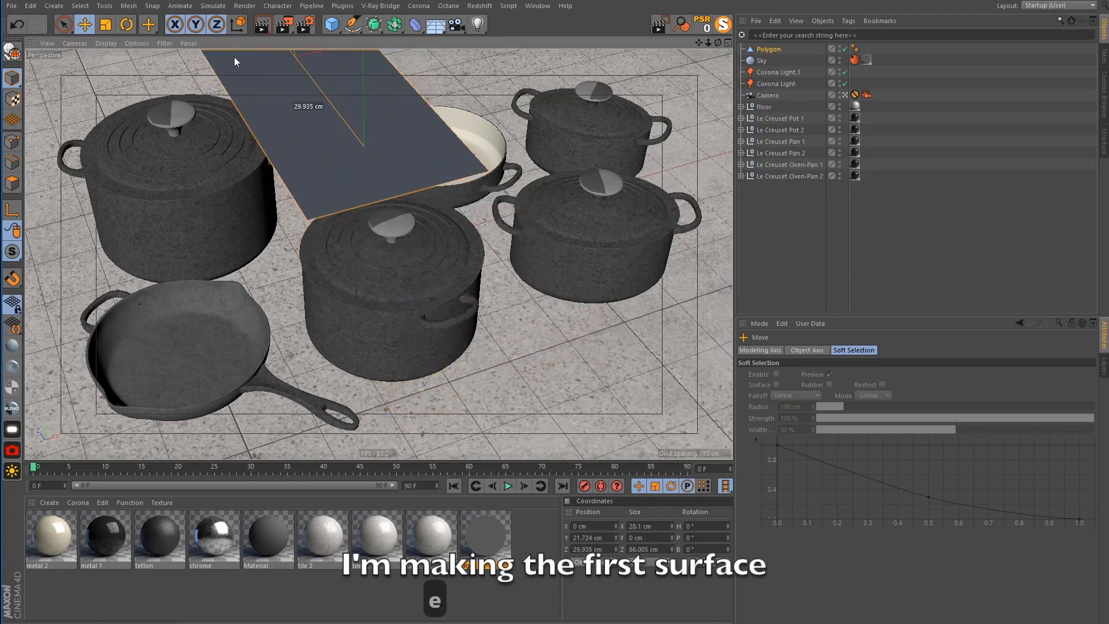
# Add a Corona Compositing tag to the Polygon object and disable Seen by camera
pyautogui.rightClick(770, 49)
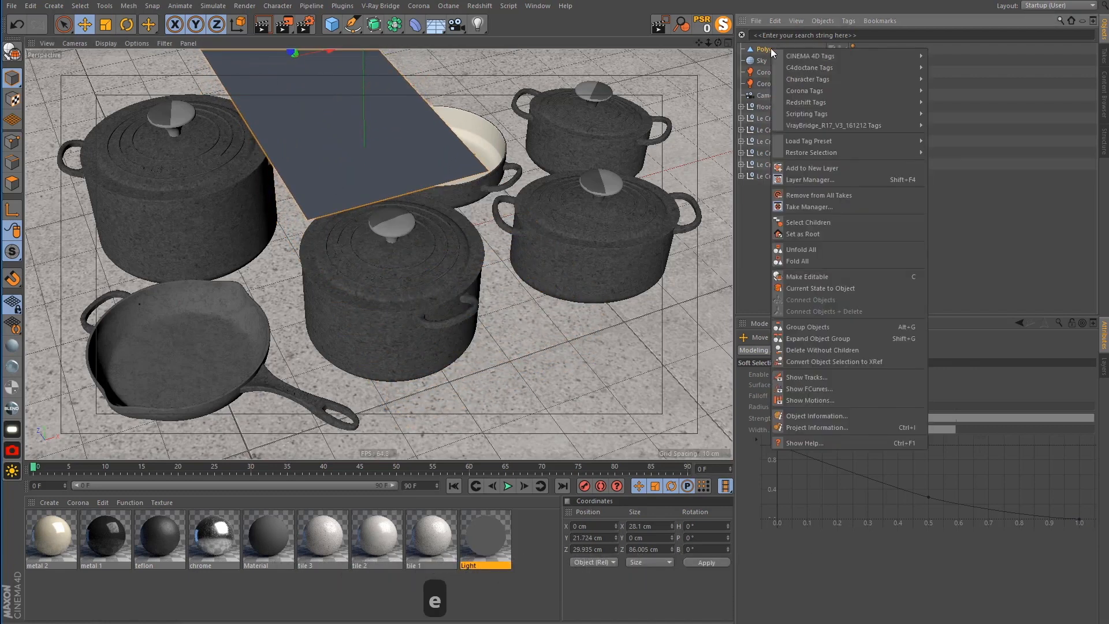
pyautogui.moveTo(812, 91)
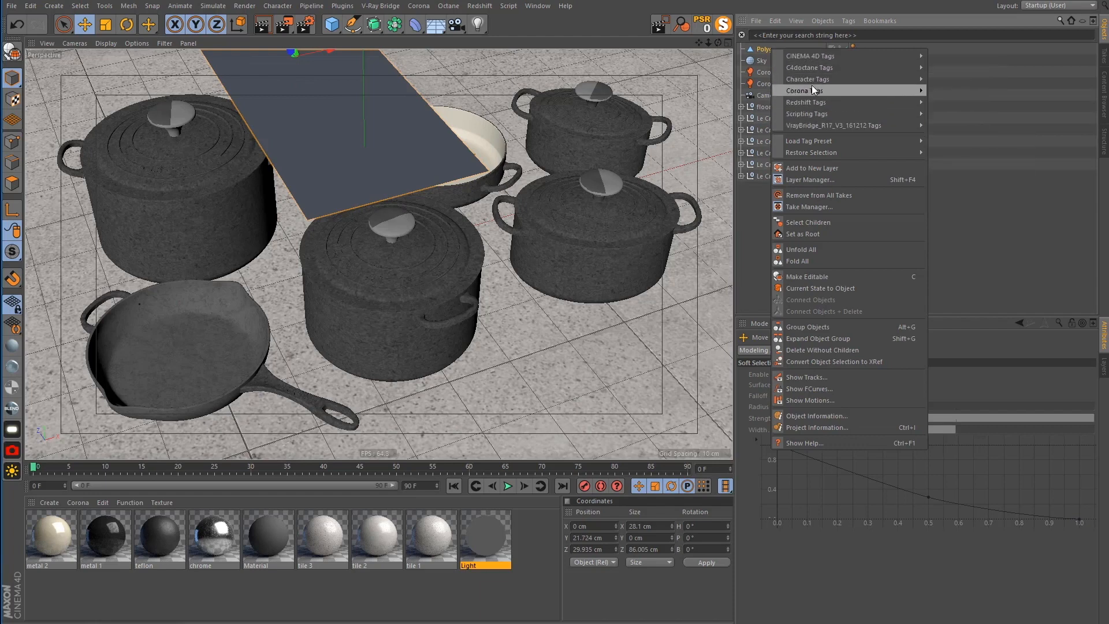
pyautogui.click(958, 101)
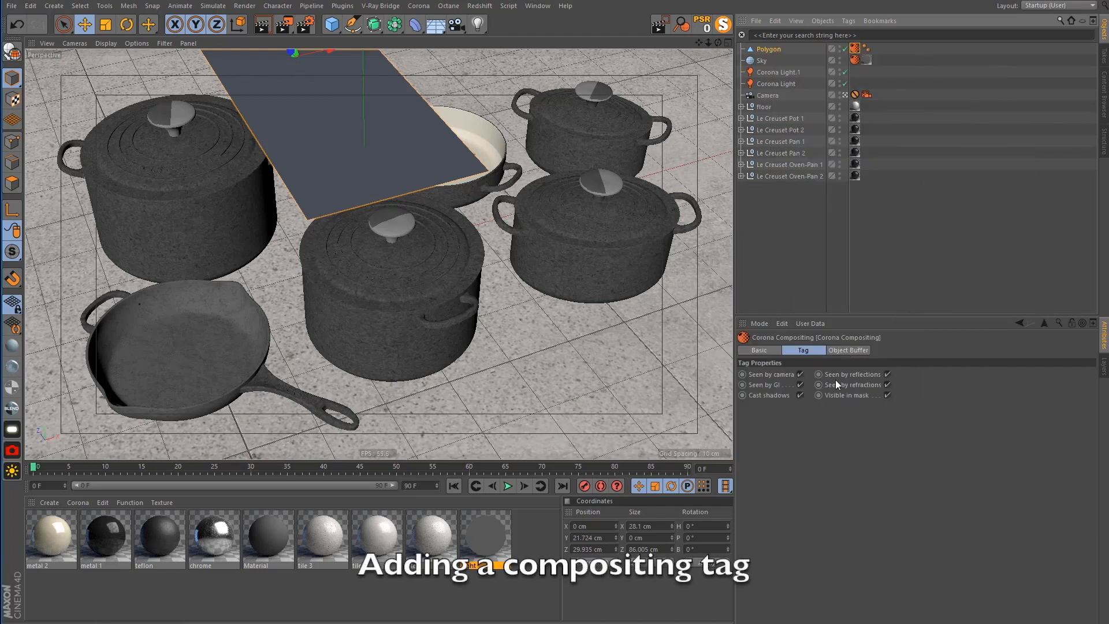
pyautogui.click(799, 374)
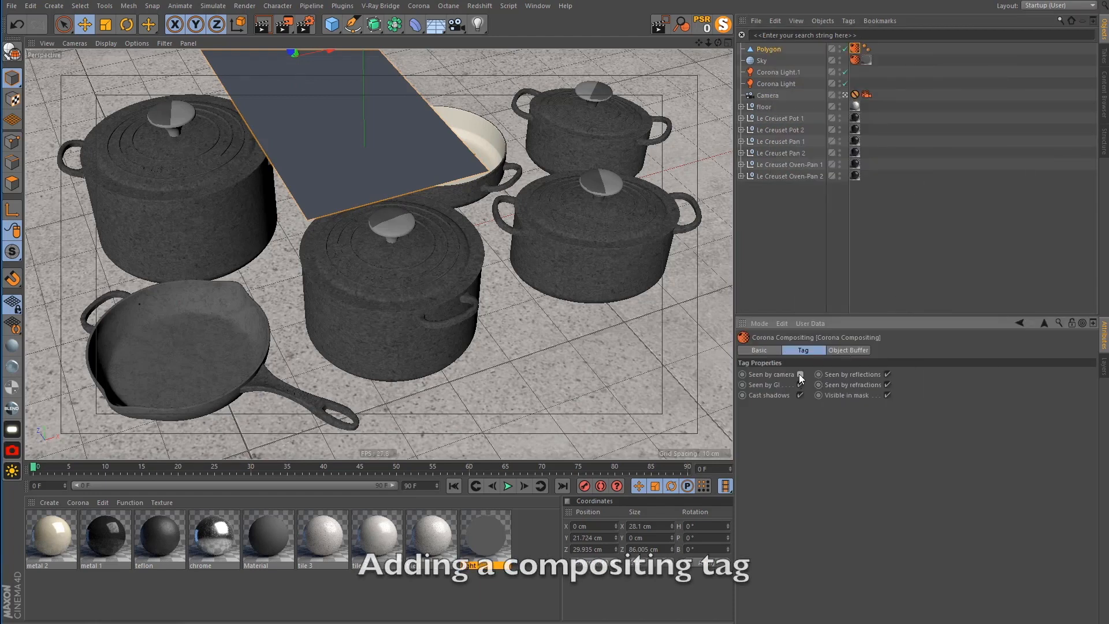
# Create a Corona Light material, rename it refl, and apply it to the Polygon object
pyautogui.click(193, 590)
pyautogui.click(77, 502)
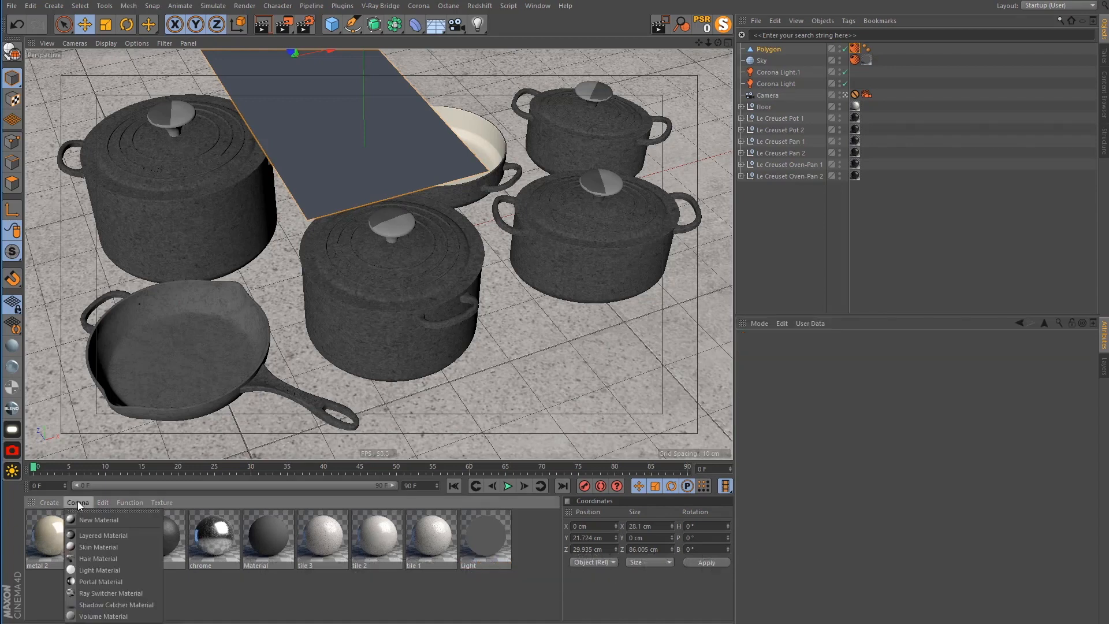
pyautogui.click(105, 568)
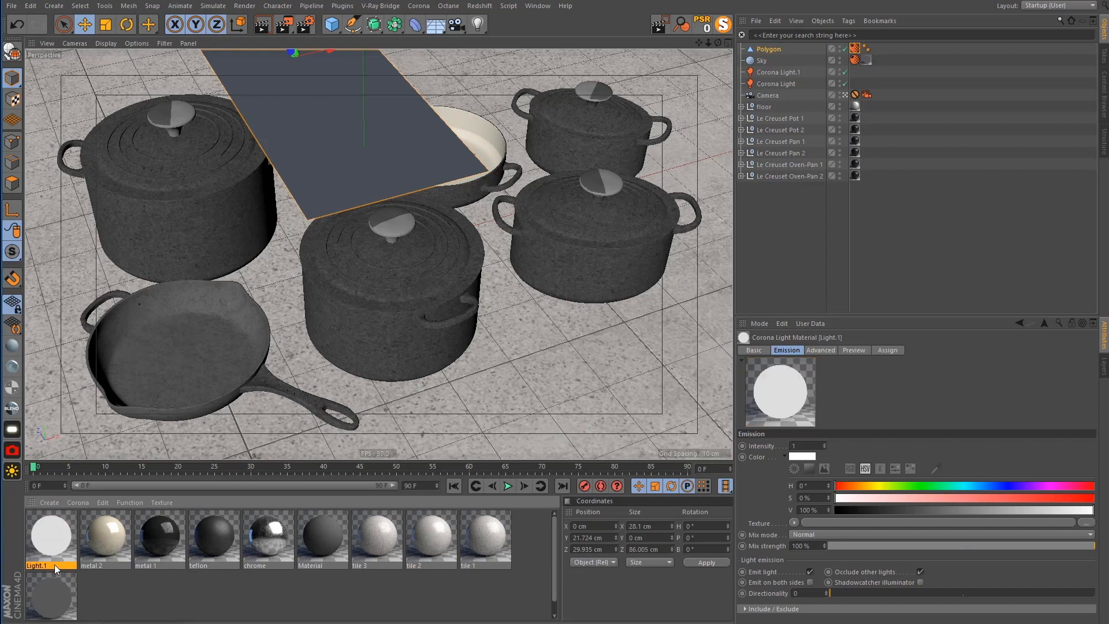
pyautogui.doubleClick(54, 567)
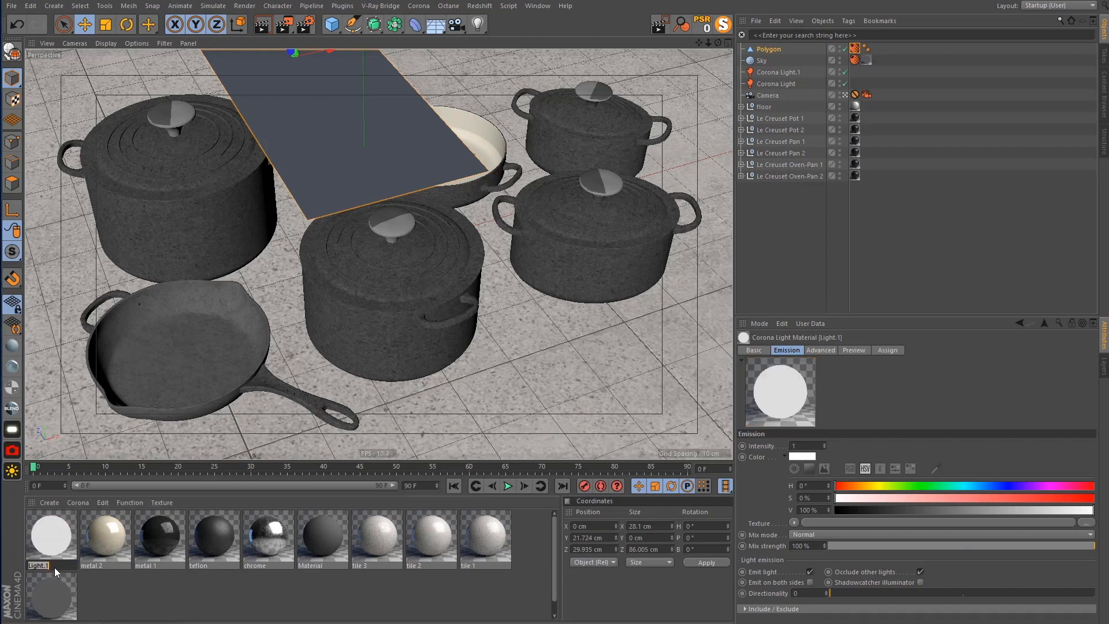
pyautogui.write('refl')
pyautogui.press('Return')
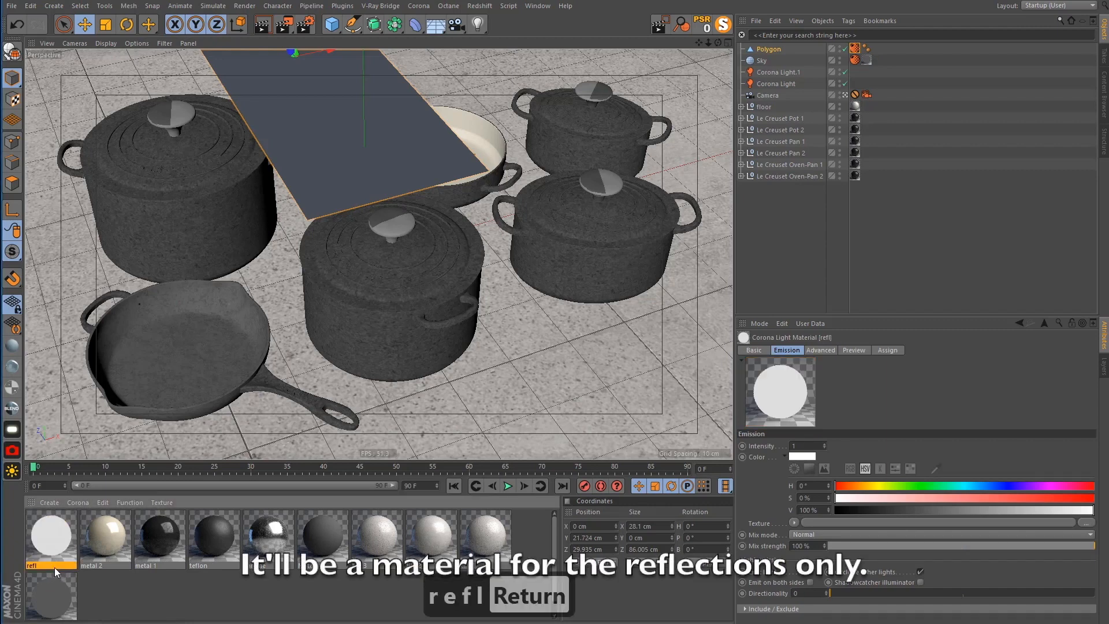
pyautogui.moveTo(134, 456); pyautogui.dragTo(766, 50)
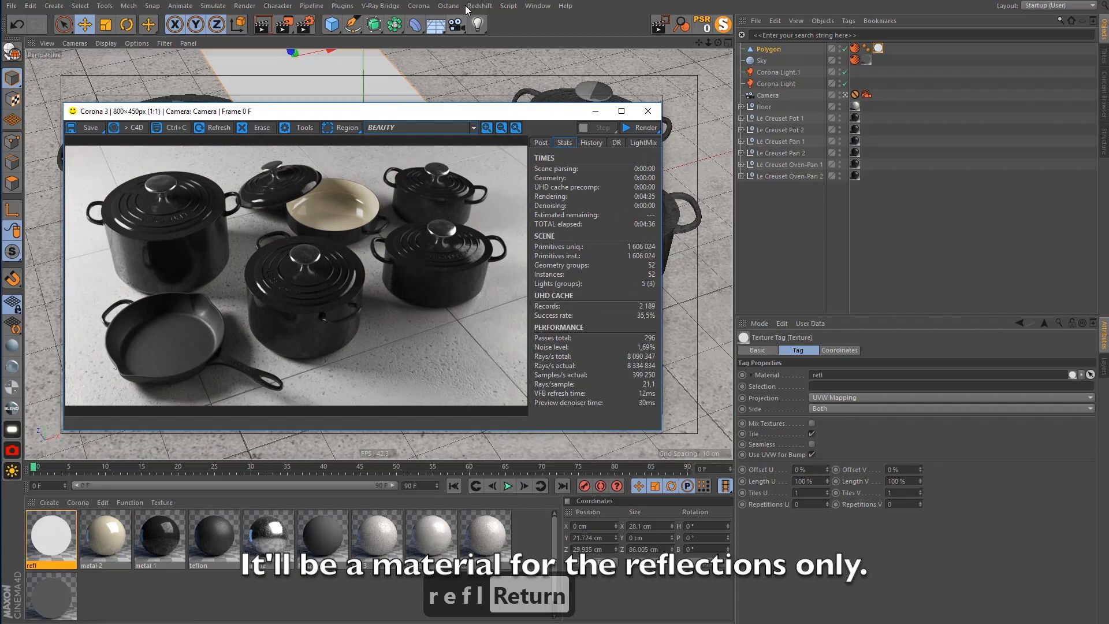
# Start Corona interactive rendering and check the pots for the polygon's reflection
pyautogui.click(424, 7)
pyautogui.click(470, 143)
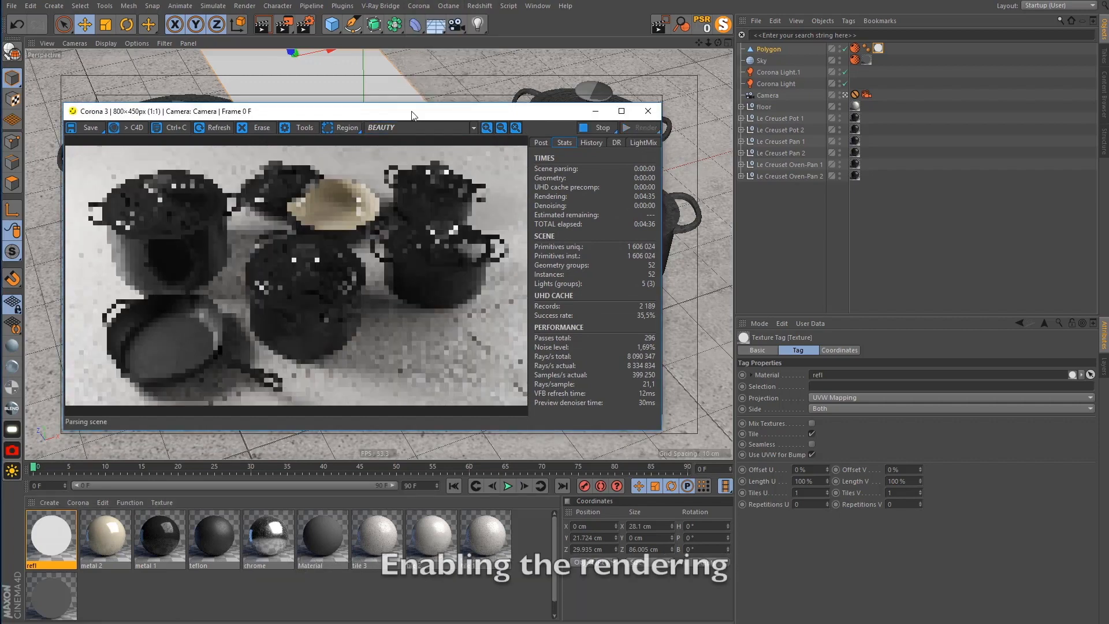
pyautogui.moveTo(412, 116); pyautogui.dragTo(478, 122)
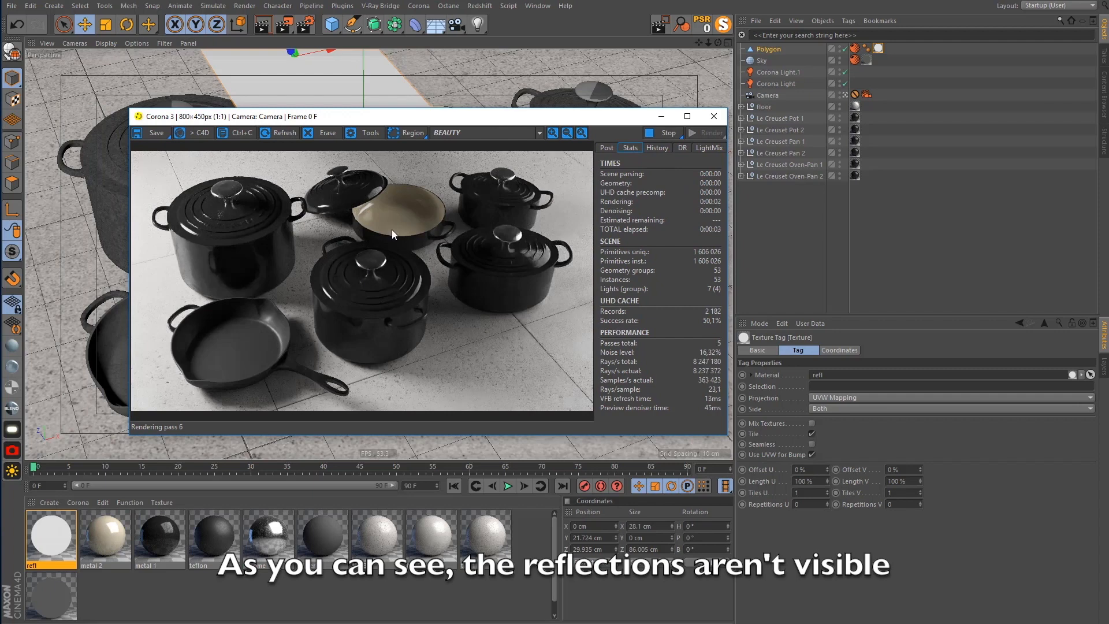
pyautogui.moveTo(620, 116); pyautogui.dragTo(638, 134)
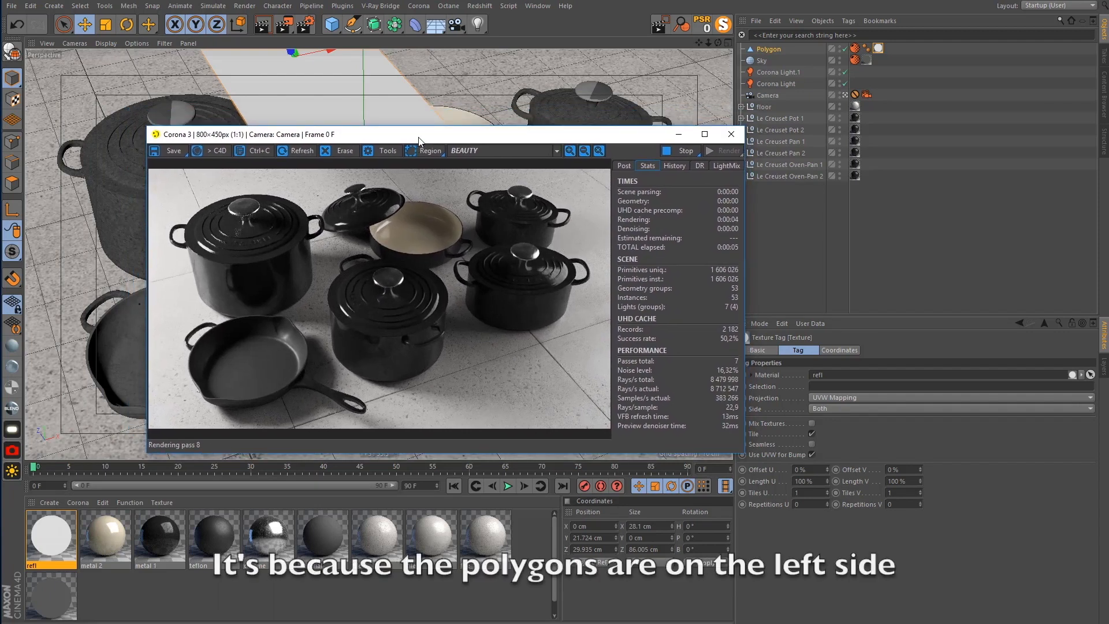
# Uncover the polygon in the viewport, make it editable, and switch to polygon mode
pyautogui.click(769, 50)
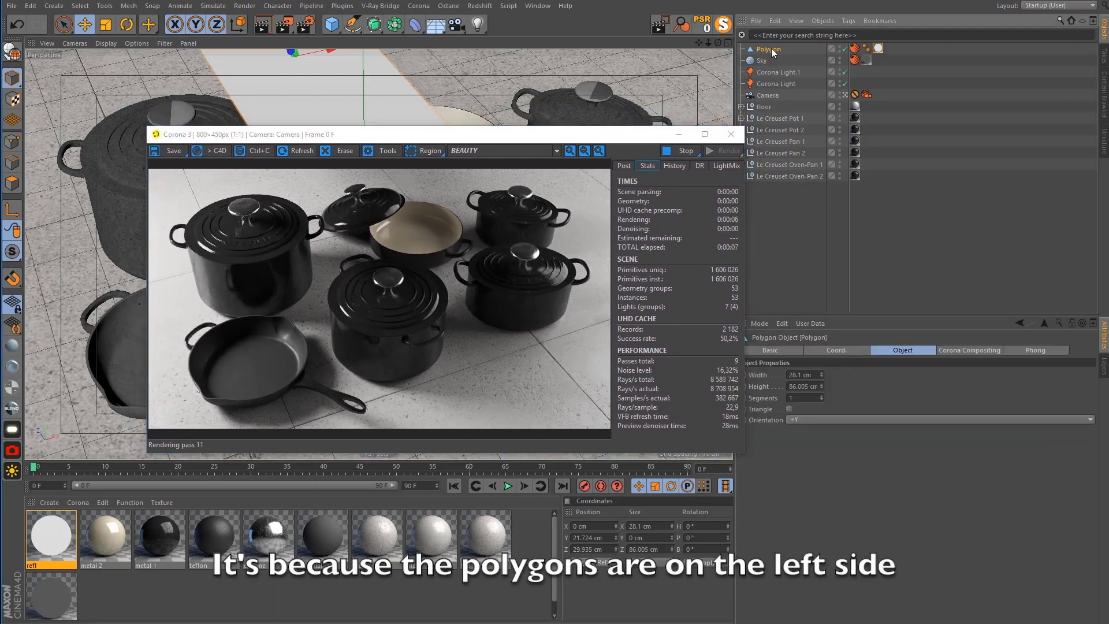
pyautogui.moveTo(478, 137); pyautogui.dragTo(451, 208)
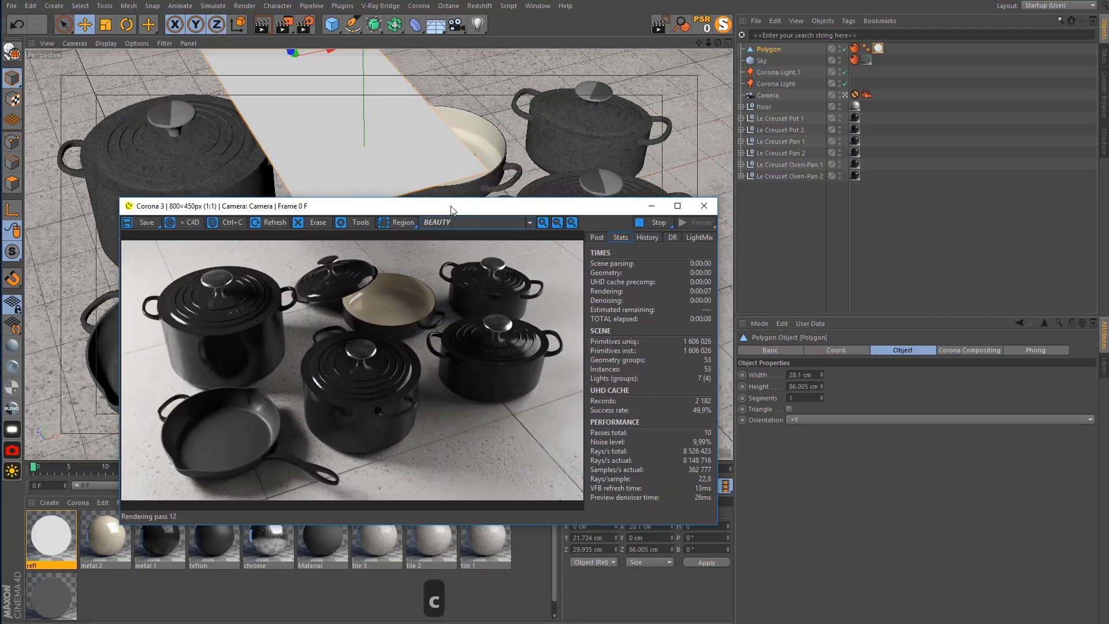
pyautogui.click(12, 183)
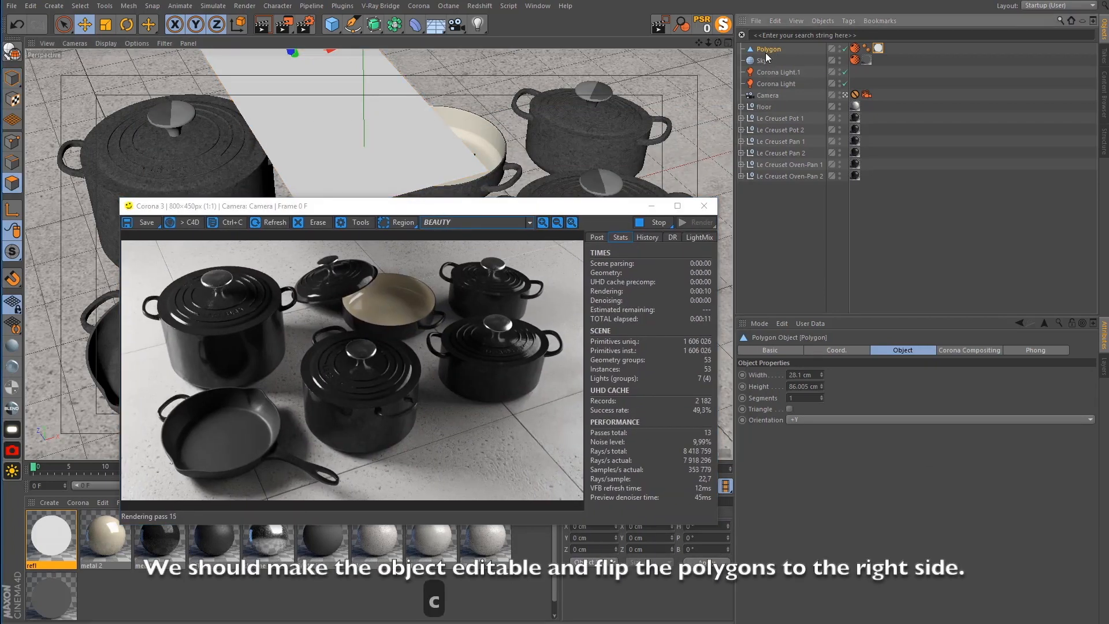
pyautogui.press('c')
pyautogui.click(356, 123)
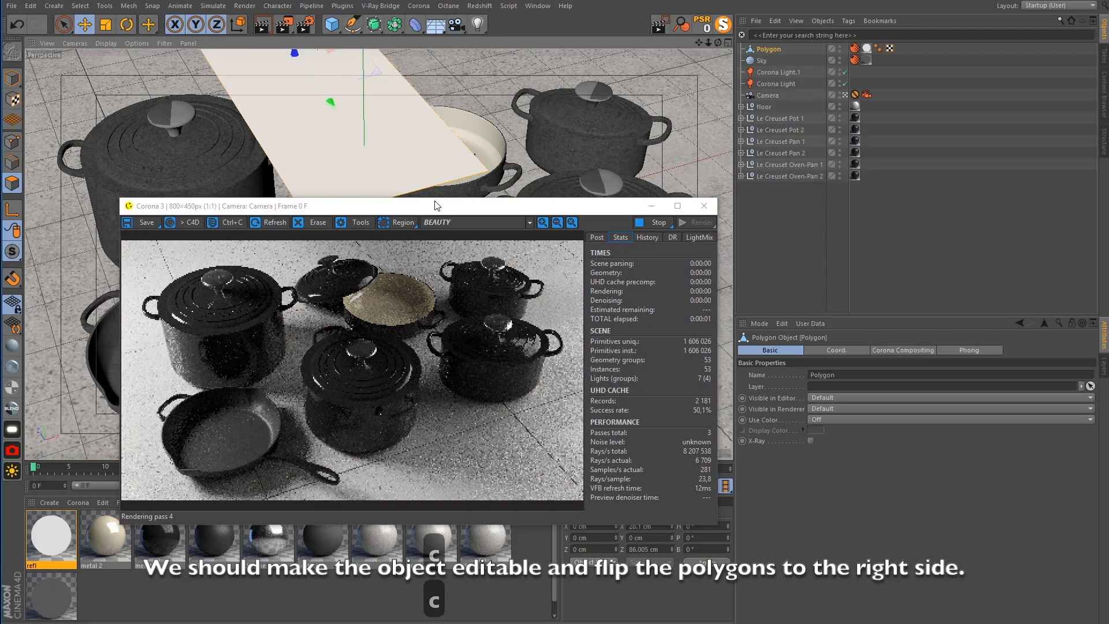
# Select all of the Polygon object's faces, reverse their normals so they face the pots, and return to model mode
pyautogui.hotkey('ctrl', 'a')
pyautogui.rightClick(344, 105)
pyautogui.click(331, 159)
pyautogui.rightClick(291, 117)
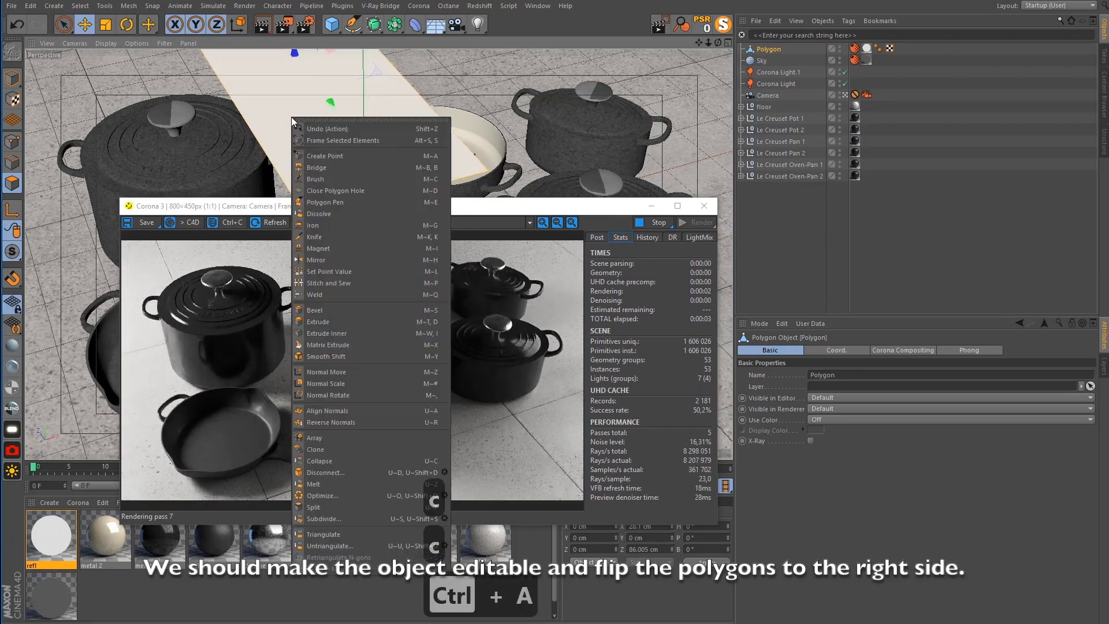
pyautogui.click(330, 411)
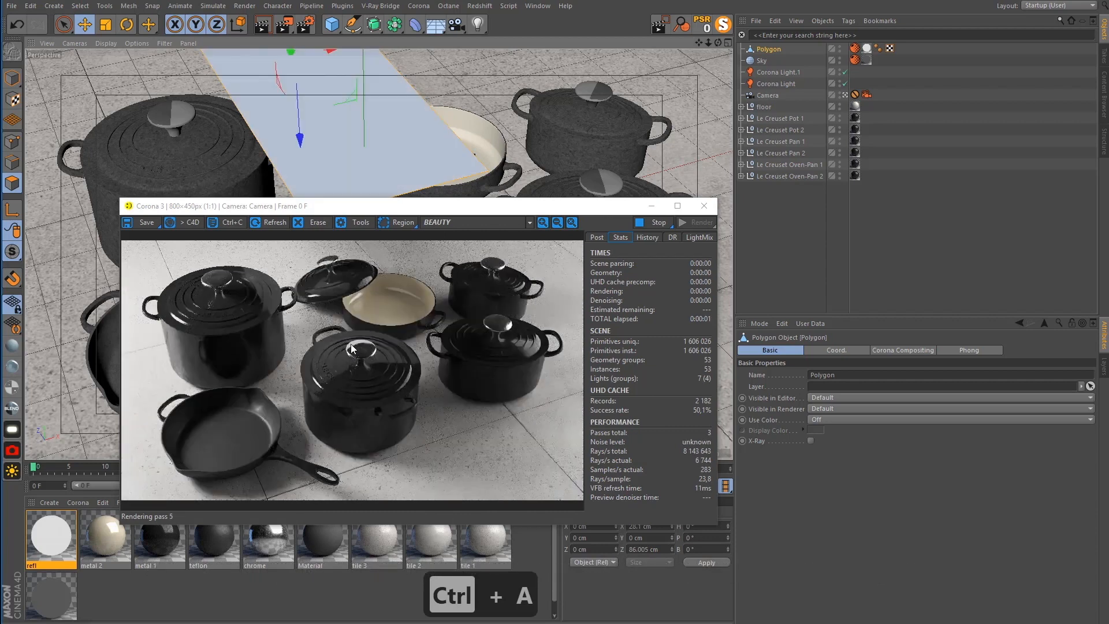
pyautogui.click(13, 78)
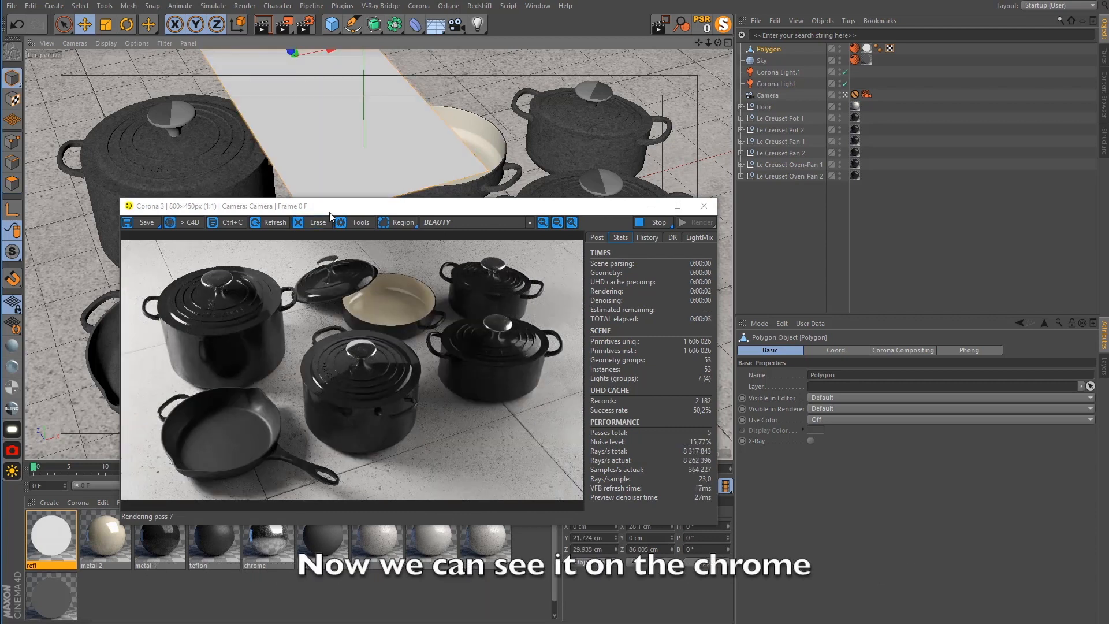
# Set the emission intensity of the refl light material to 10
pyautogui.moveTo(329, 211); pyautogui.dragTo(276, 89)
pyautogui.doubleClick(53, 532)
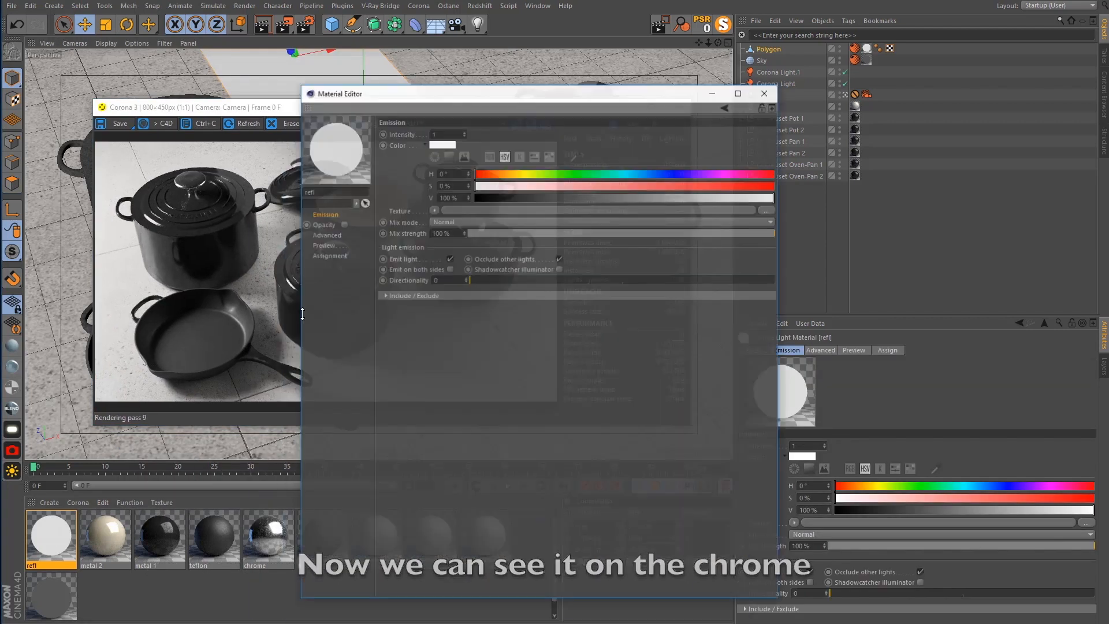
pyautogui.click(458, 120)
pyautogui.write('10')
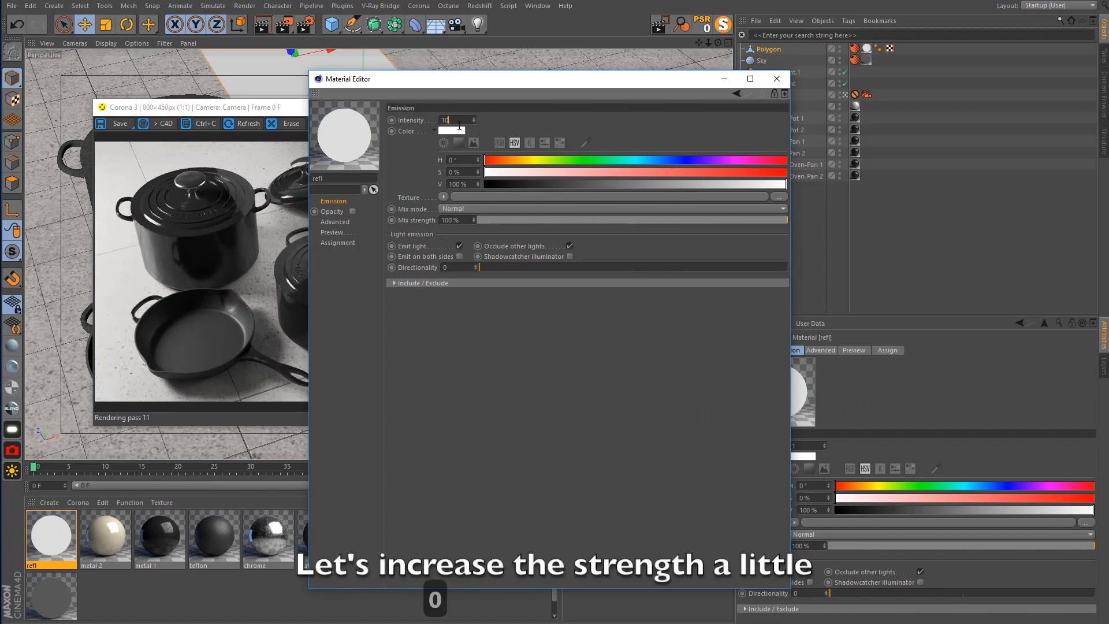
pyautogui.click(777, 78)
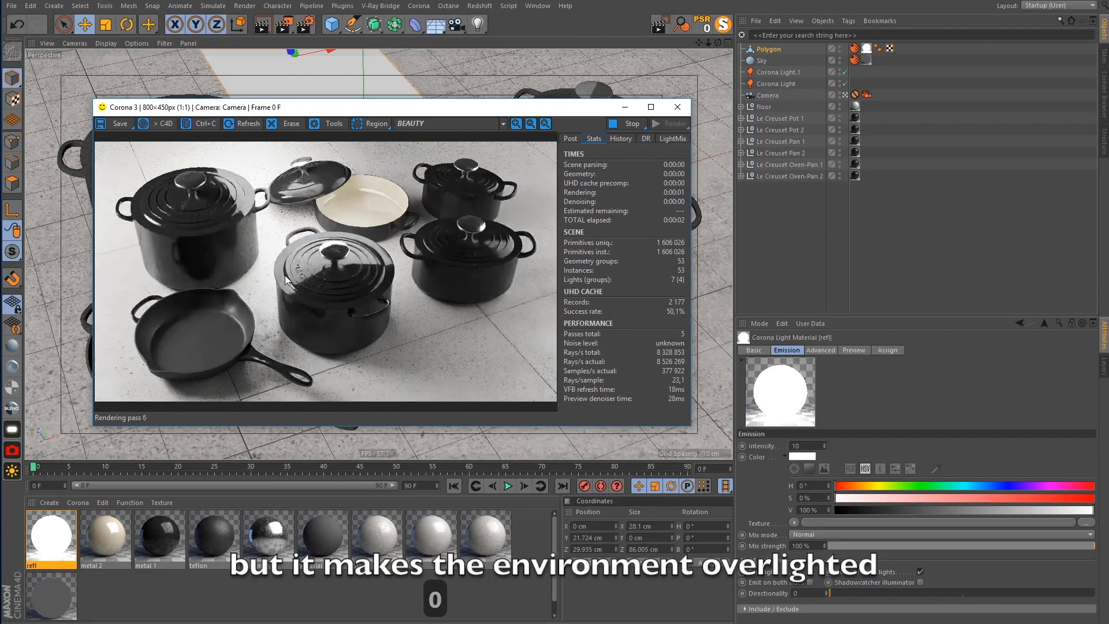
# Move the Polygon object above the front pot, to about Y 23.4 cm and Z 13.9 cm, and check its reflection in the render
pyautogui.moveTo(380, 110); pyautogui.dragTo(739, 86)
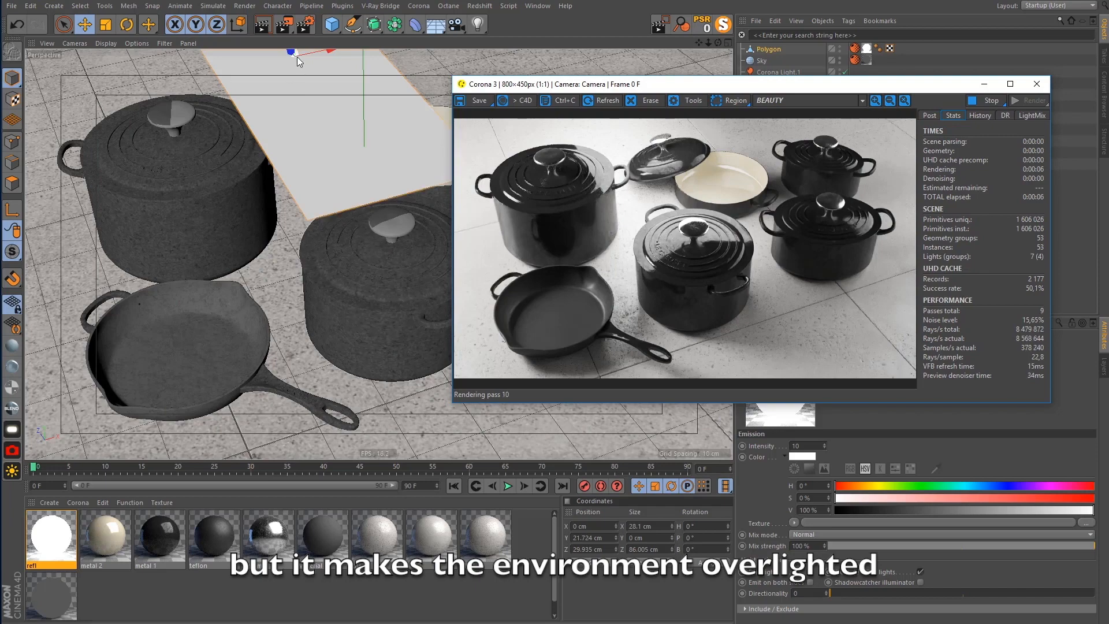
pyautogui.moveTo(297, 57); pyautogui.dragTo(335, 55)
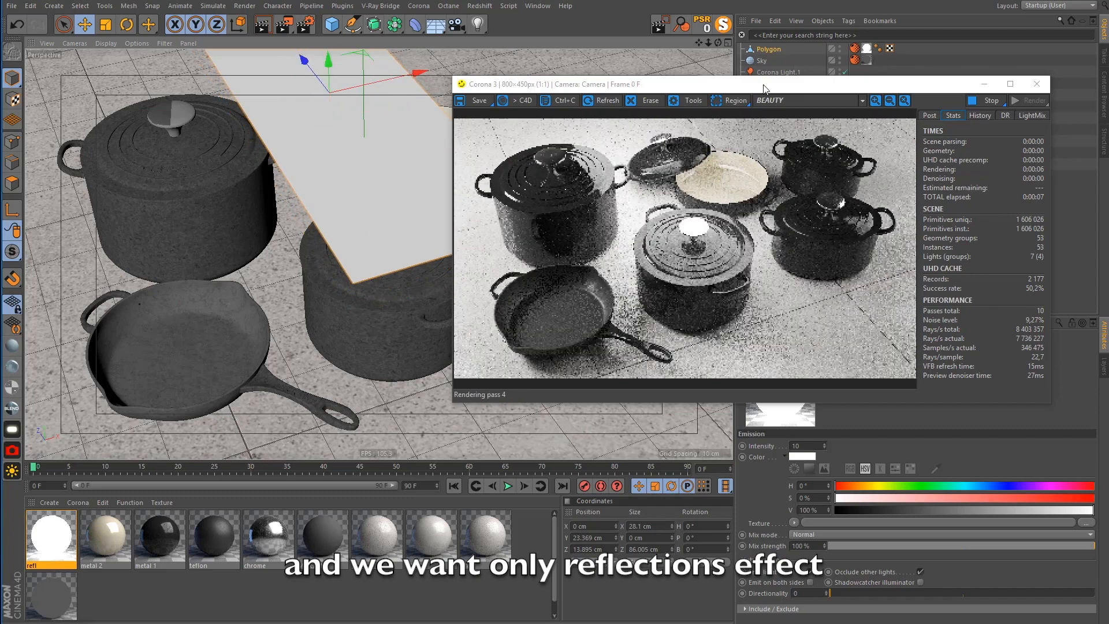
pyautogui.moveTo(764, 88); pyautogui.dragTo(402, 110)
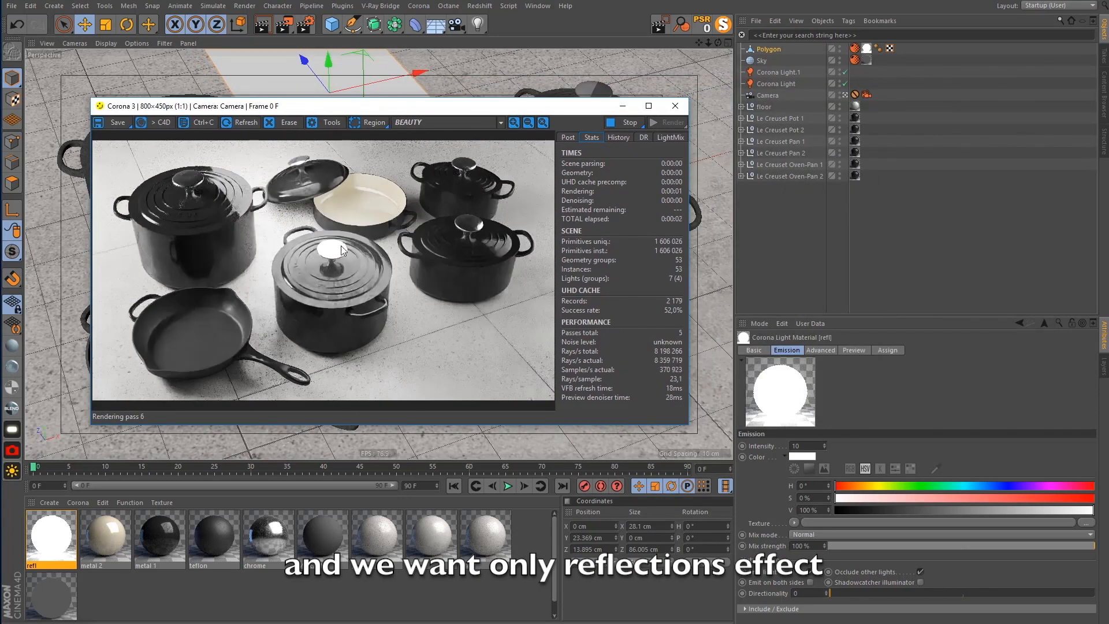
# Turn off Emit light in the refl material so the polygon only adds reflections
pyautogui.doubleClick(52, 534)
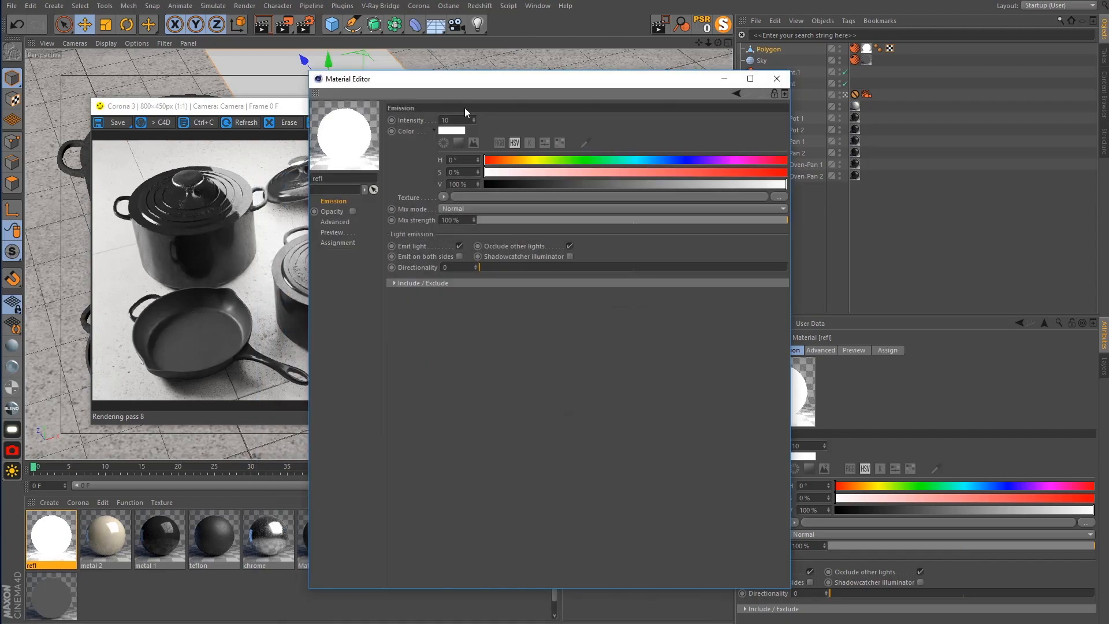
pyautogui.moveTo(499, 85); pyautogui.dragTo(674, 65)
pyautogui.click(537, 244)
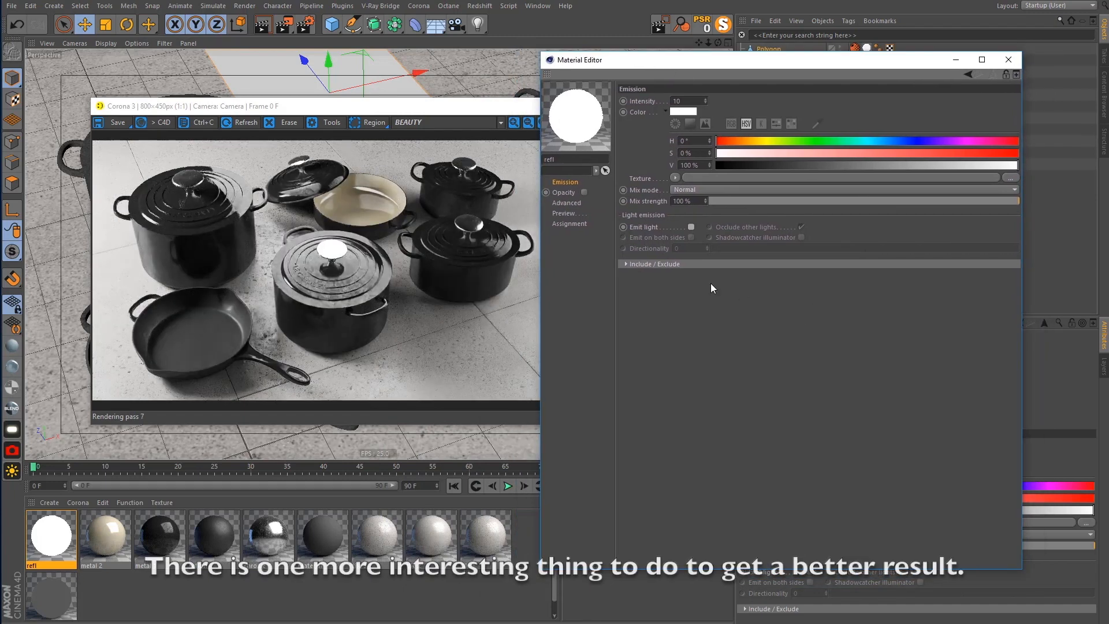
# Enable opacity on the refl material, load a Gradient shader as its texture, and open the gradient's properties
pyautogui.click(583, 192)
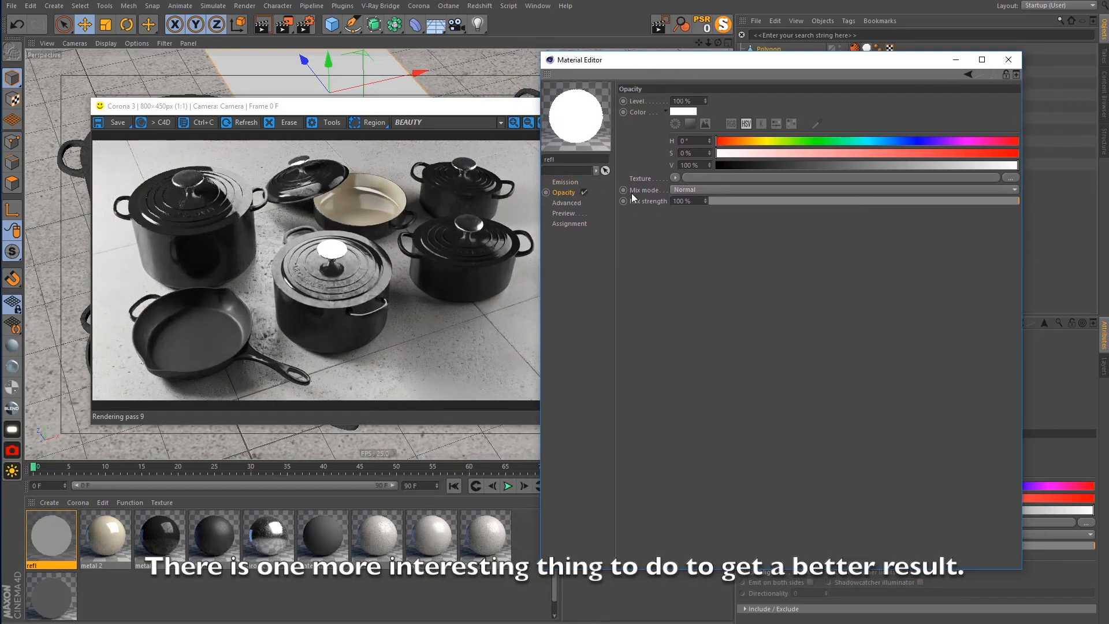
pyautogui.click(676, 177)
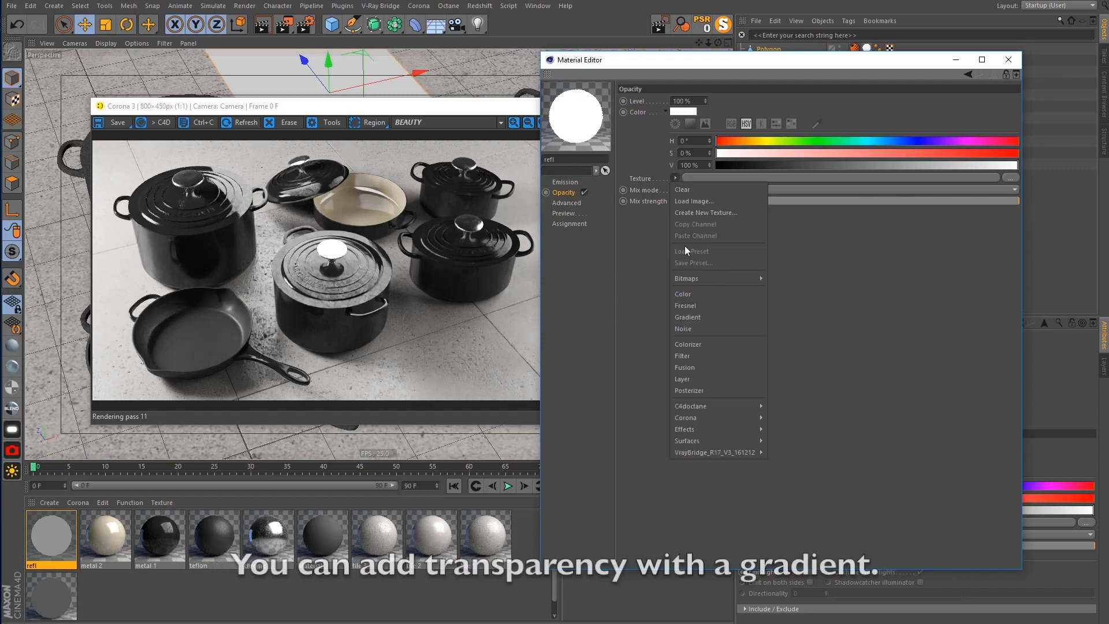
pyautogui.click(703, 317)
pyautogui.click(691, 196)
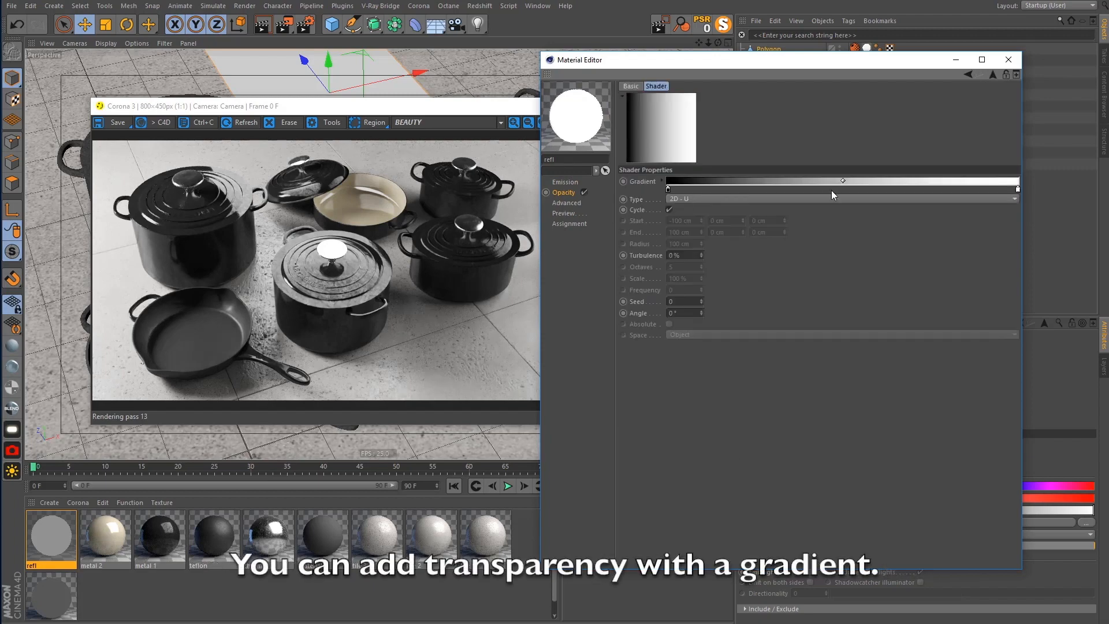
# Move the opacity gradient's white knot to about a fifth of its length and add a black knot at the far end
pyautogui.moveTo(1017, 190); pyautogui.dragTo(735, 190)
pyautogui.click(1018, 189)
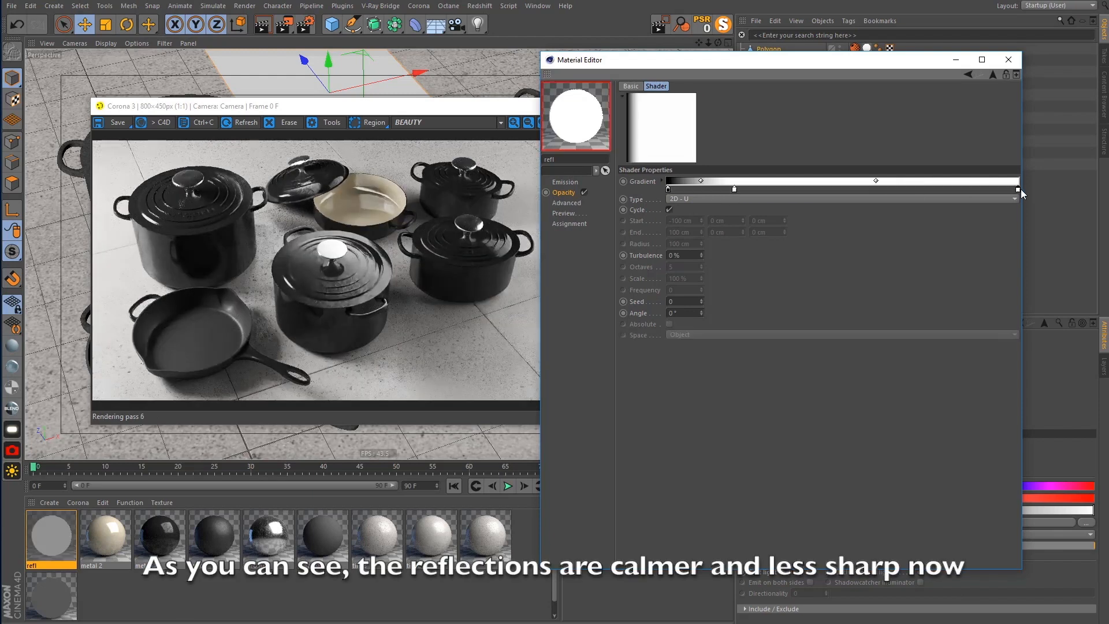
pyautogui.doubleClick(1019, 190)
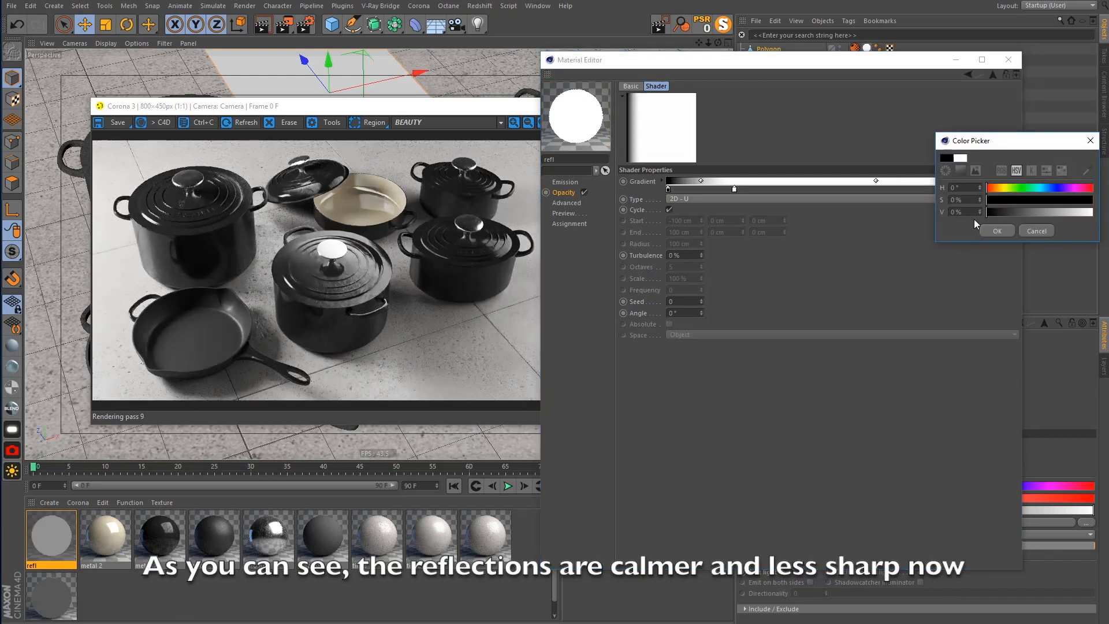
pyautogui.click(997, 230)
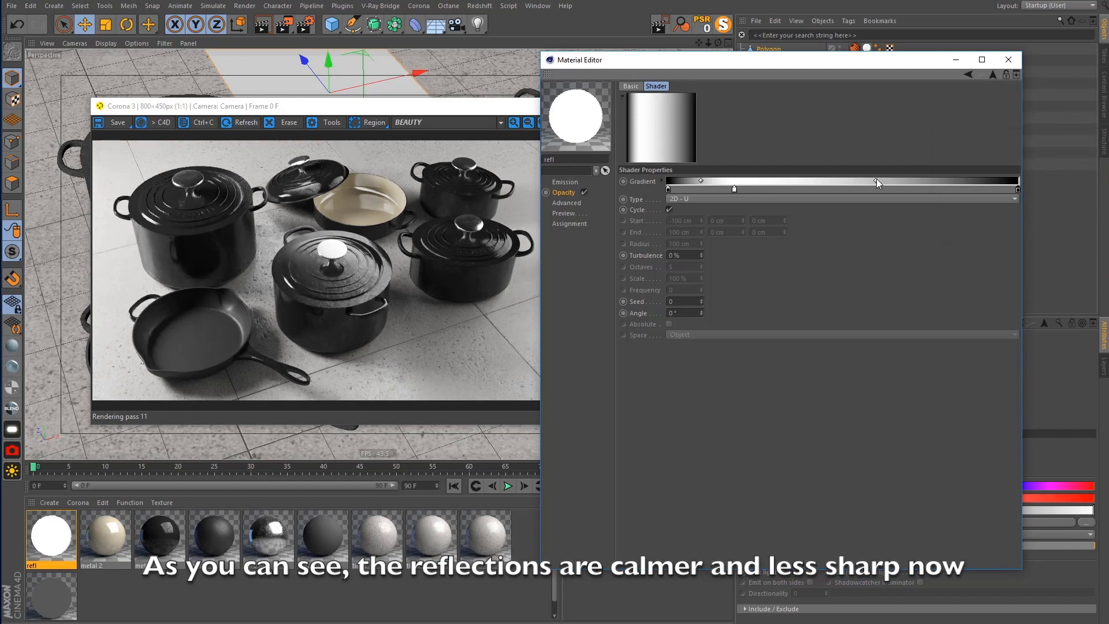
# Shift the gradient's white knot and blend midpoints toward its start for a longer fade-out, and put the material editor away
pyautogui.moveTo(876, 179); pyautogui.dragTo(834, 188)
pyautogui.moveTo(734, 189); pyautogui.dragTo(697, 189)
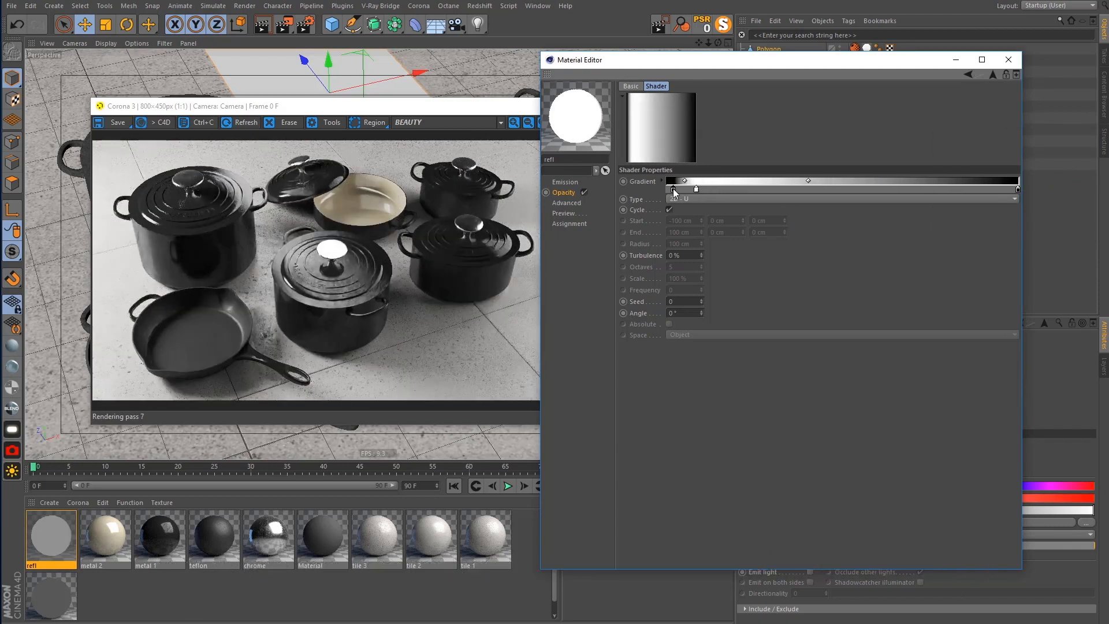
pyautogui.moveTo(683, 182); pyautogui.dragTo(681, 181)
pyautogui.moveTo(807, 181); pyautogui.dragTo(767, 186)
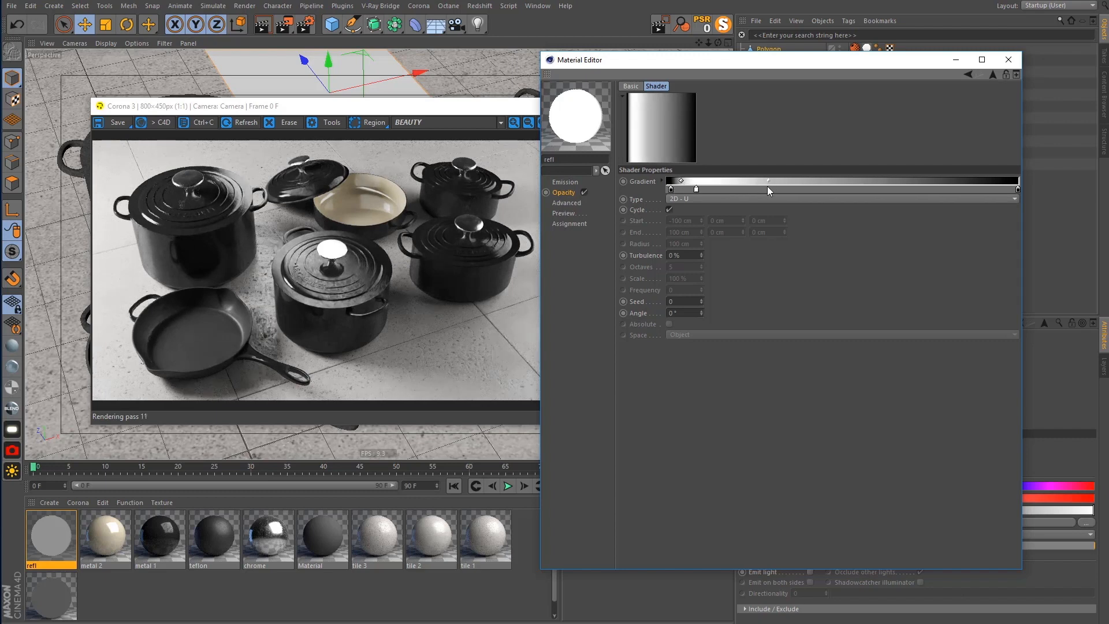
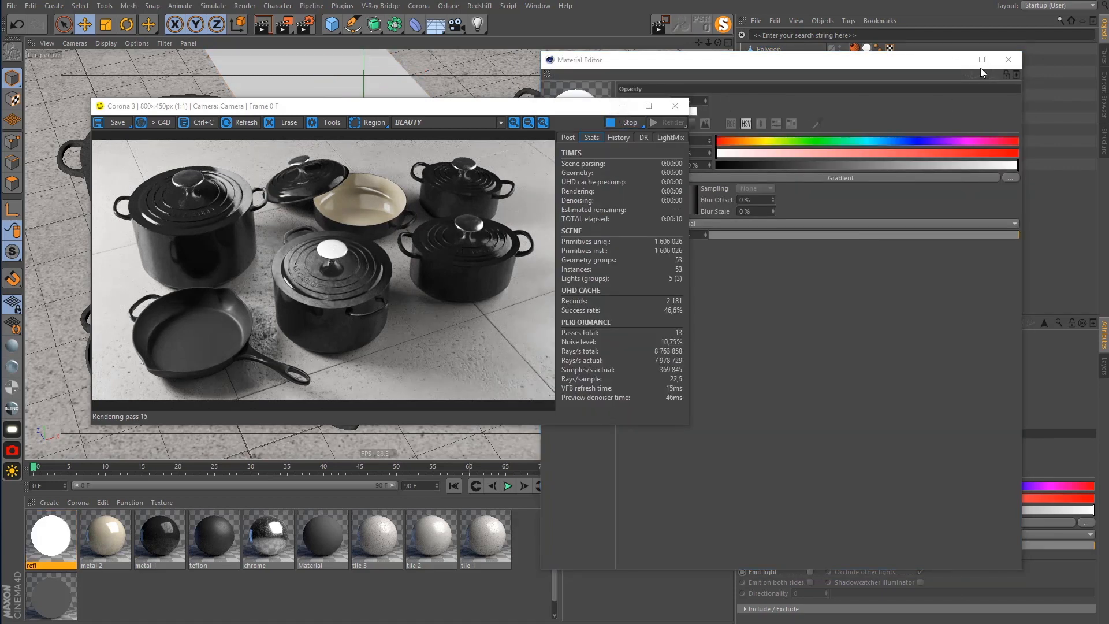
pyautogui.click(957, 60)
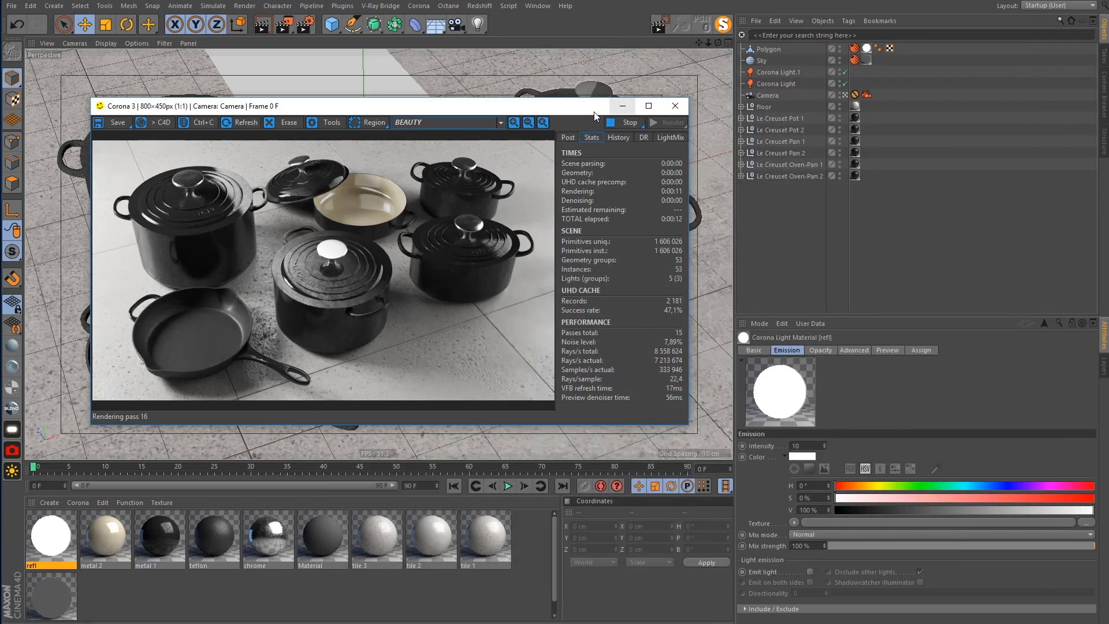
# Scale the Polygon object down and rotate it to tilt it over the pots
pyautogui.moveTo(566, 116); pyautogui.dragTo(978, 254)
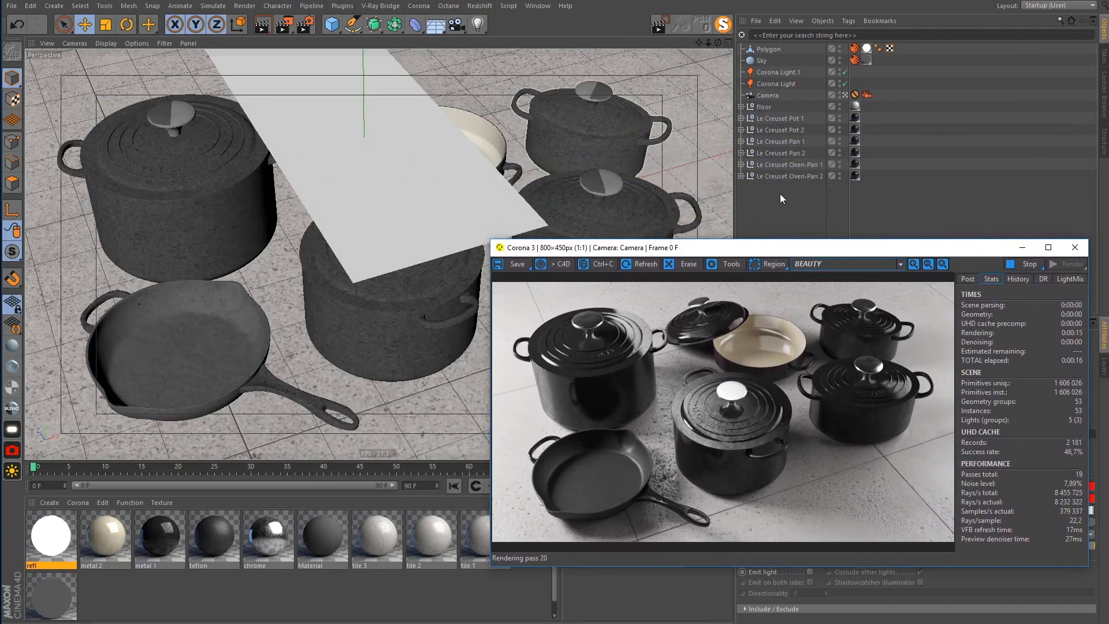
pyautogui.click(771, 49)
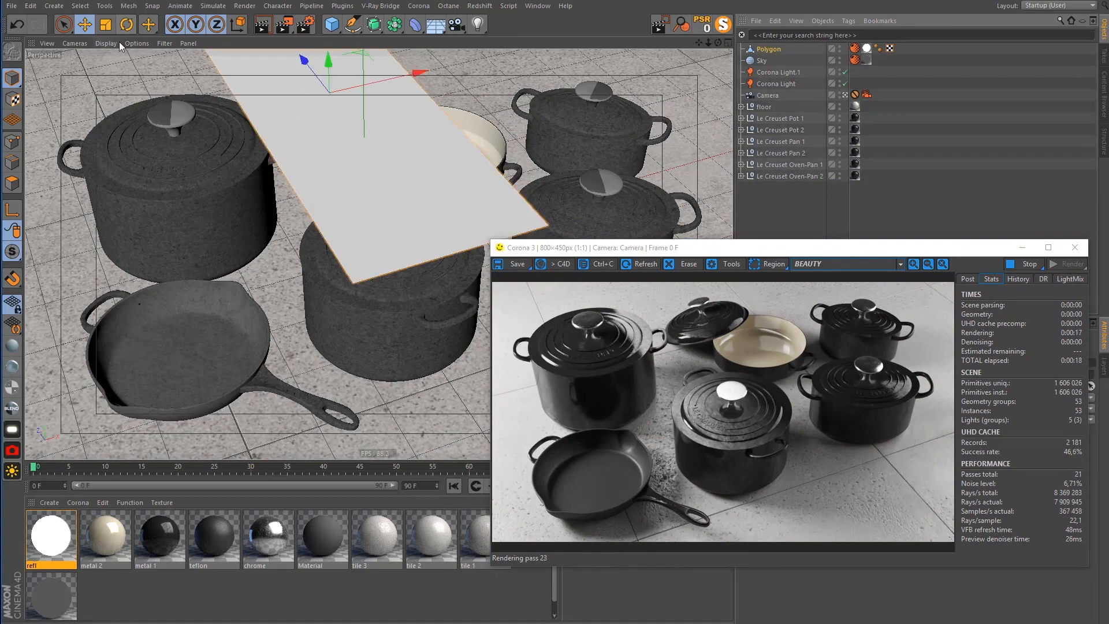
pyautogui.press('t')
pyautogui.moveTo(352, 143); pyautogui.dragTo(203, 182)
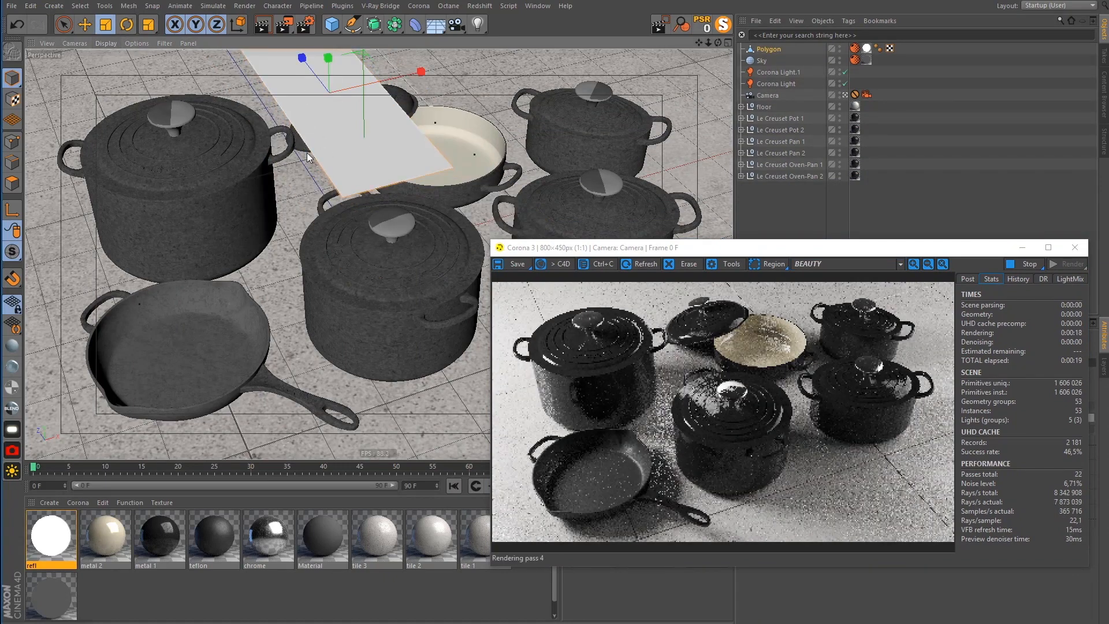
pyautogui.moveTo(311, 76); pyautogui.dragTo(314, 57)
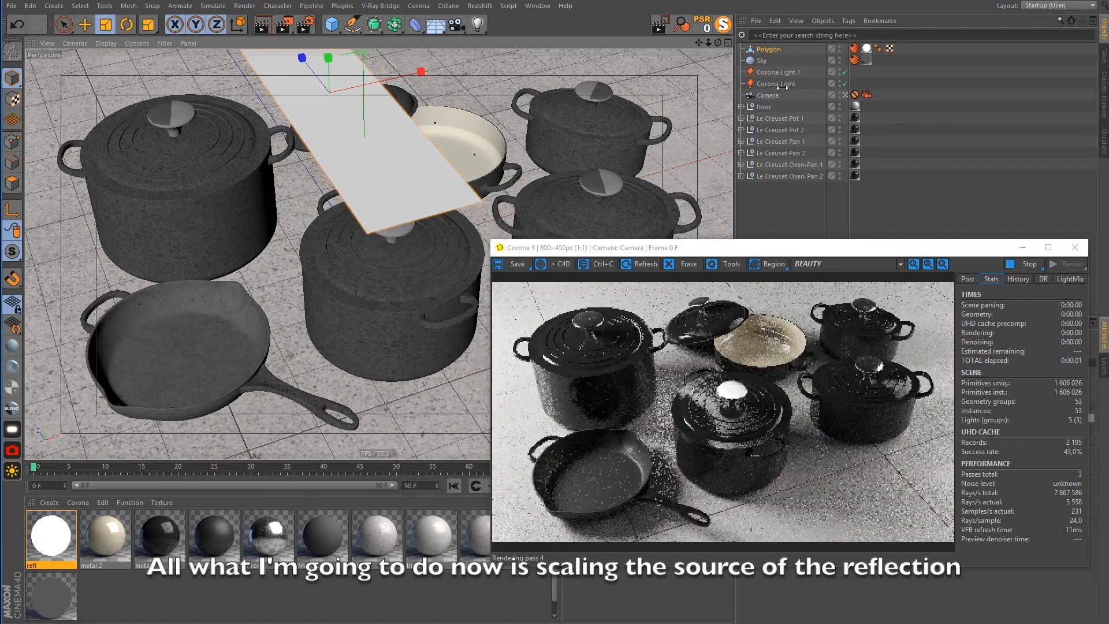
pyautogui.press('r')
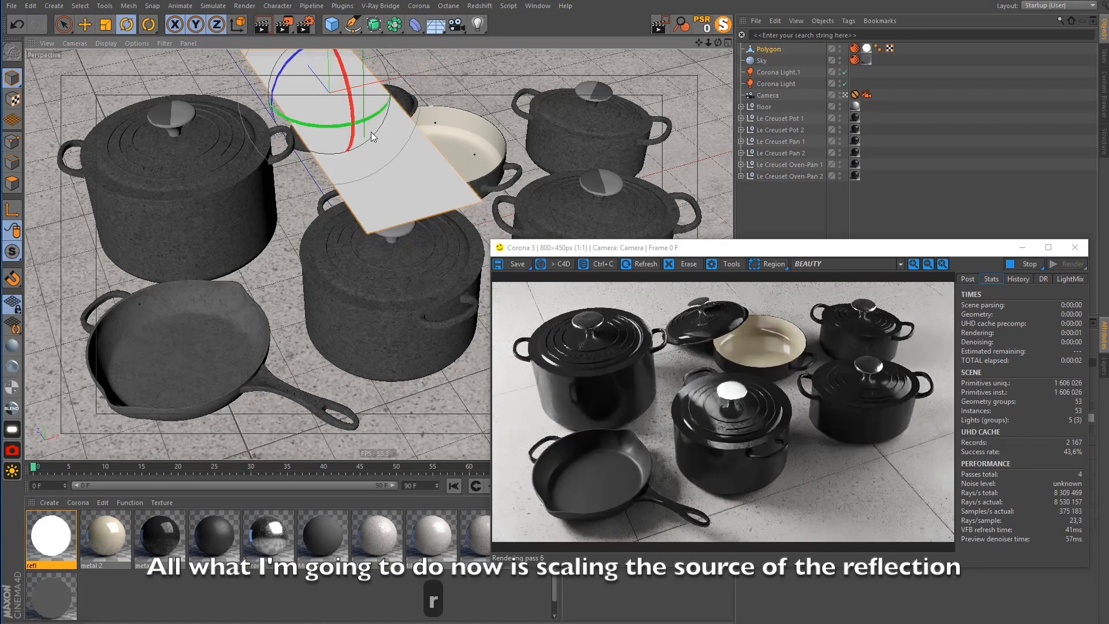
pyautogui.moveTo(352, 109)
pyautogui.mouseDown()
pyautogui.moveTo(342, 78)
pyautogui.moveTo(359, 82)
pyautogui.moveTo(341, 101)
pyautogui.mouseUp()
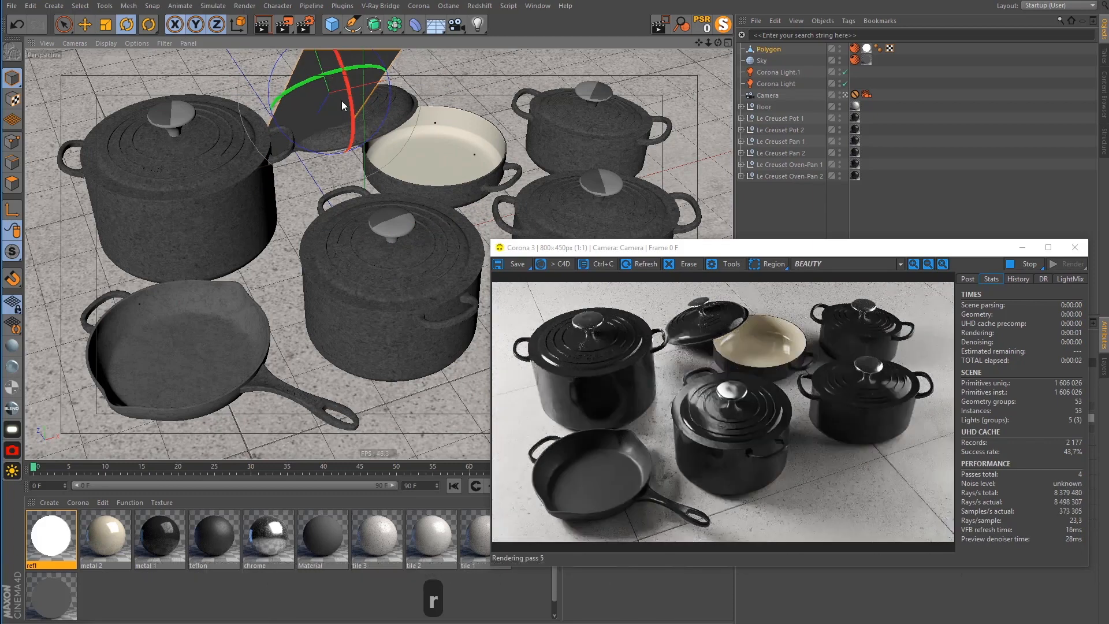
# Switch to the four-view layout and move the polygon in the Top view to just behind the rear left pot
pyautogui.click(729, 43)
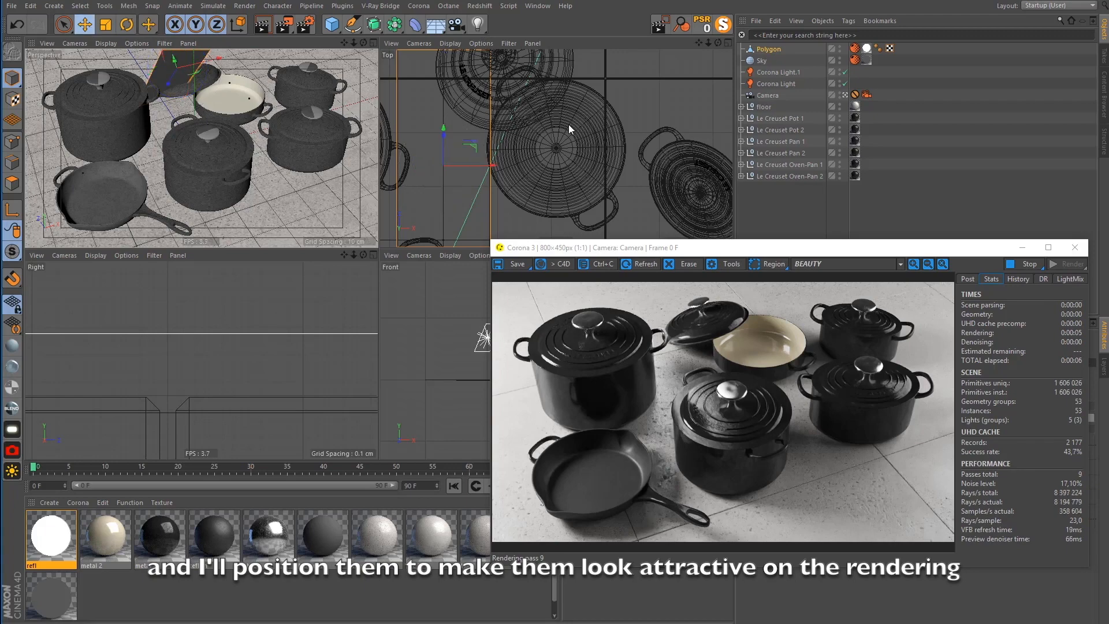
pyautogui.press('e')
pyautogui.scroll(-5, 569, 124)
pyautogui.scroll(-3, 567, 123)
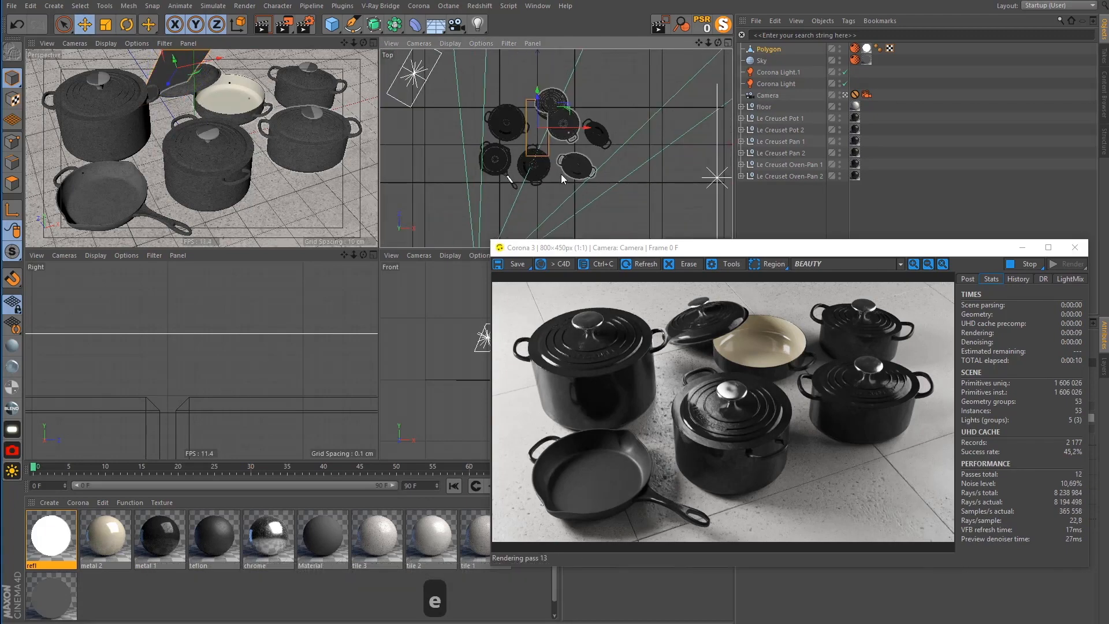
pyautogui.moveTo(594, 87); pyautogui.dragTo(587, 51)
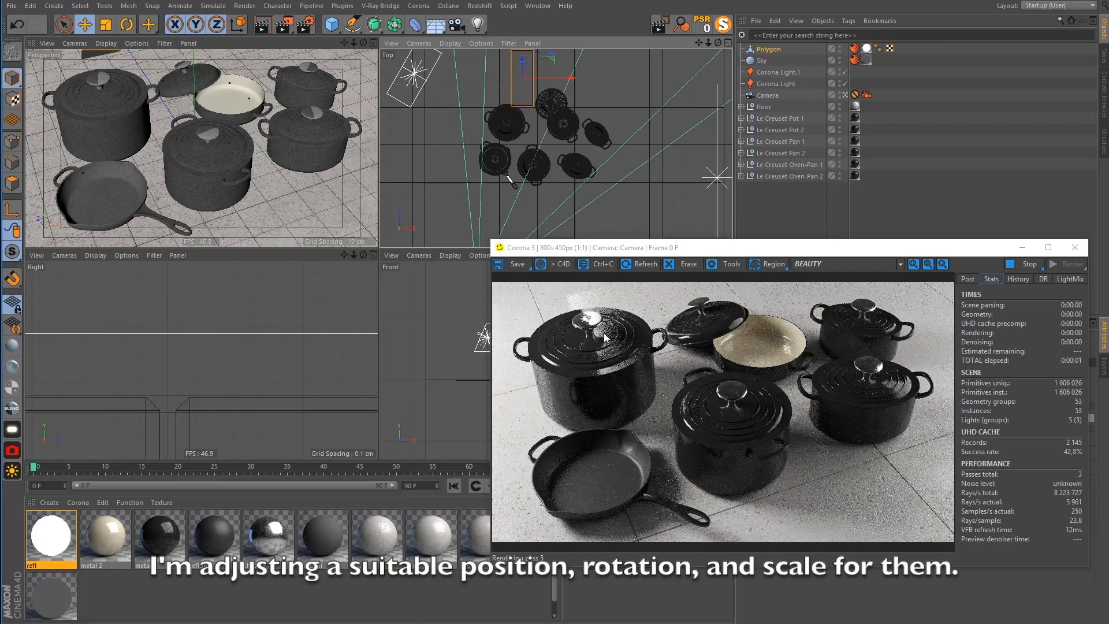
pyautogui.moveTo(590, 103); pyautogui.dragTo(583, 103)
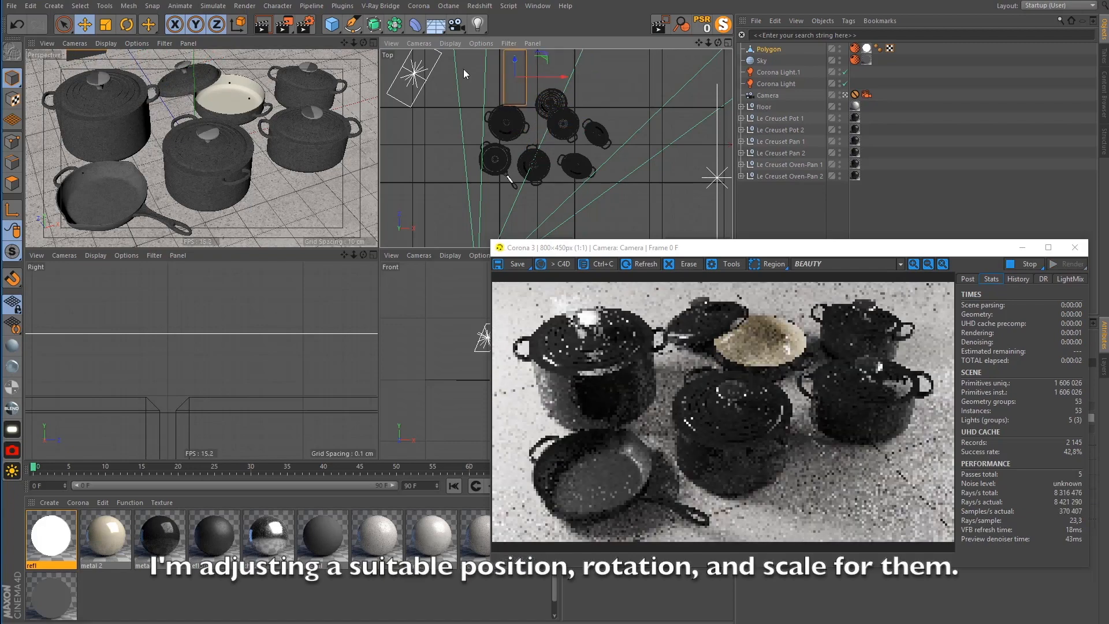
# Enlarge the Polygon object and shift it farther back from the pots in the Top view
pyautogui.click(105, 24)
pyautogui.moveTo(407, 210); pyautogui.dragTo(473, 208)
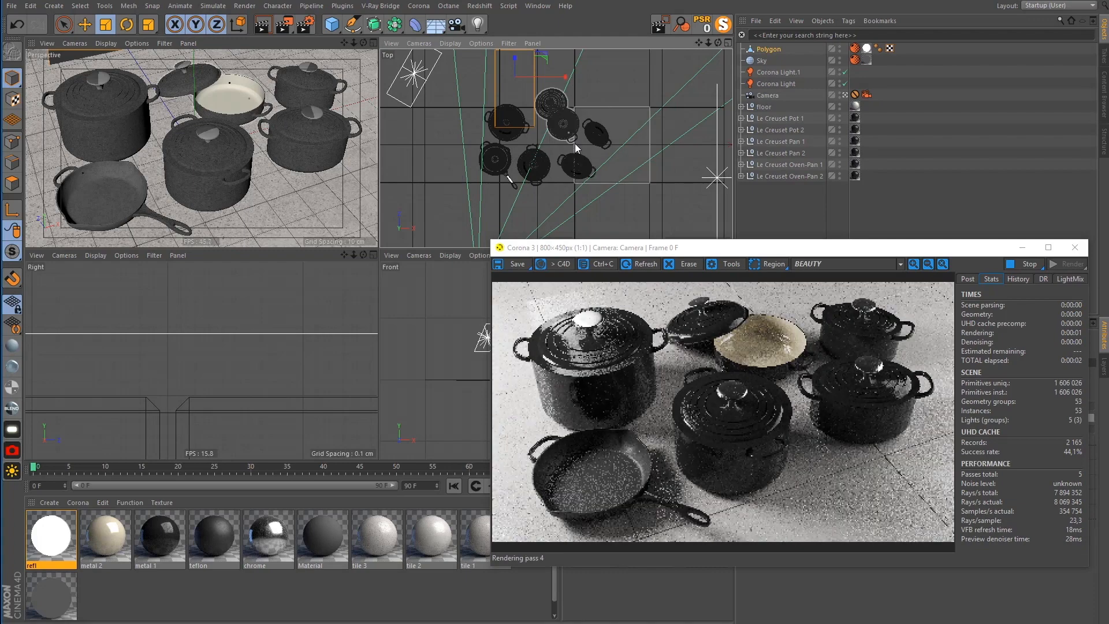
pyautogui.press('e')
pyautogui.moveTo(569, 142); pyautogui.dragTo(565, 128)
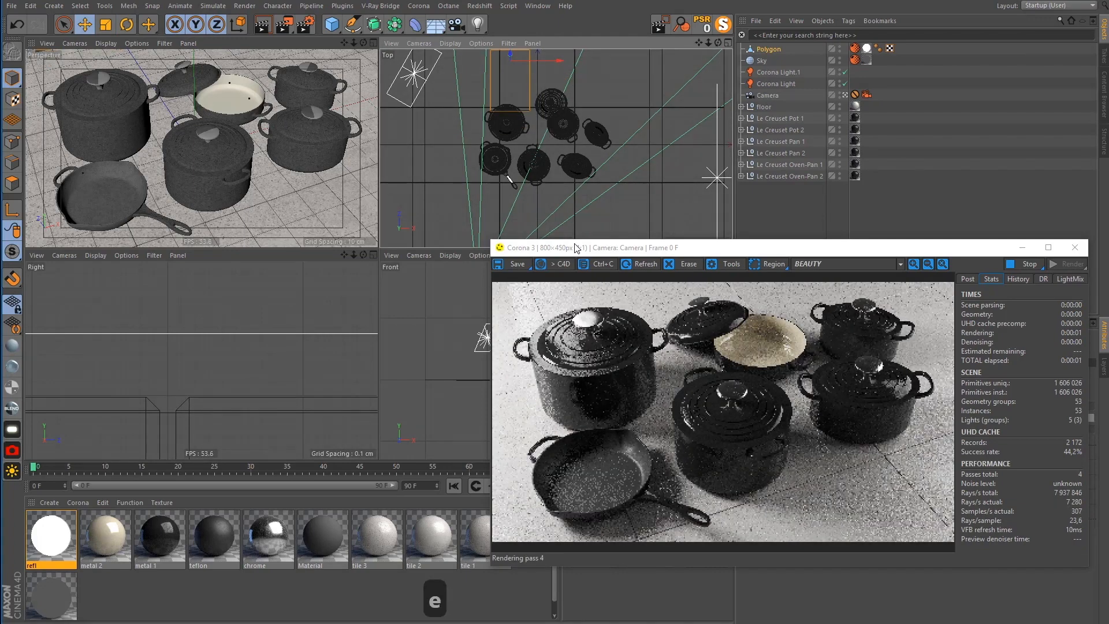
# Raise the polygon in the Front view and scale it up slightly to refine the lid reflections
pyautogui.moveTo(575, 247); pyautogui.dragTo(585, 379)
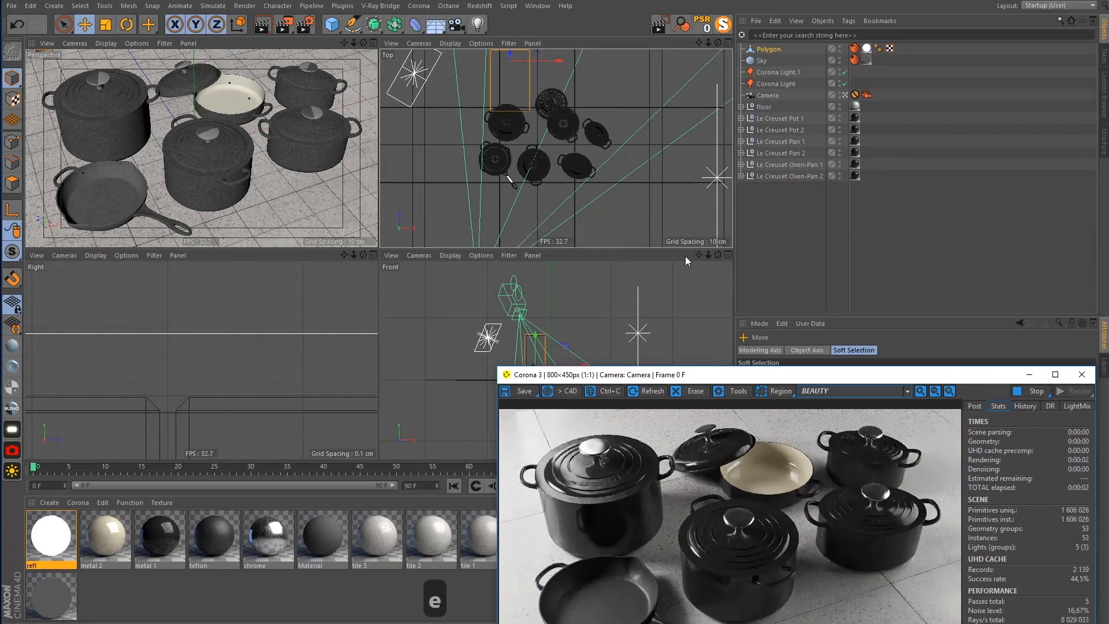
pyautogui.moveTo(549, 342); pyautogui.dragTo(574, 292)
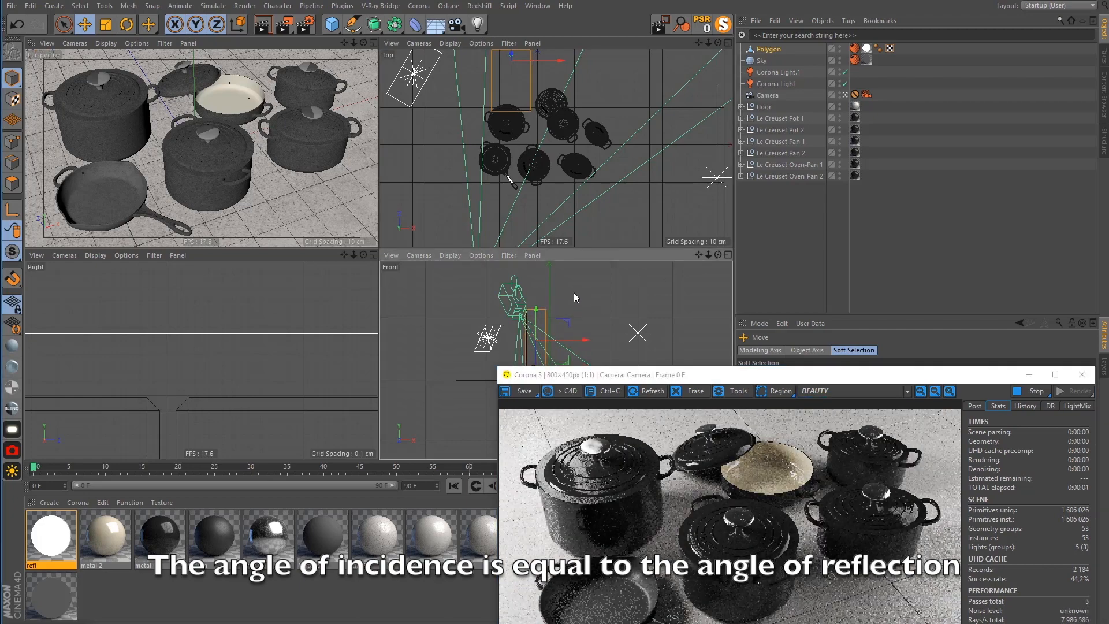
pyautogui.press('t')
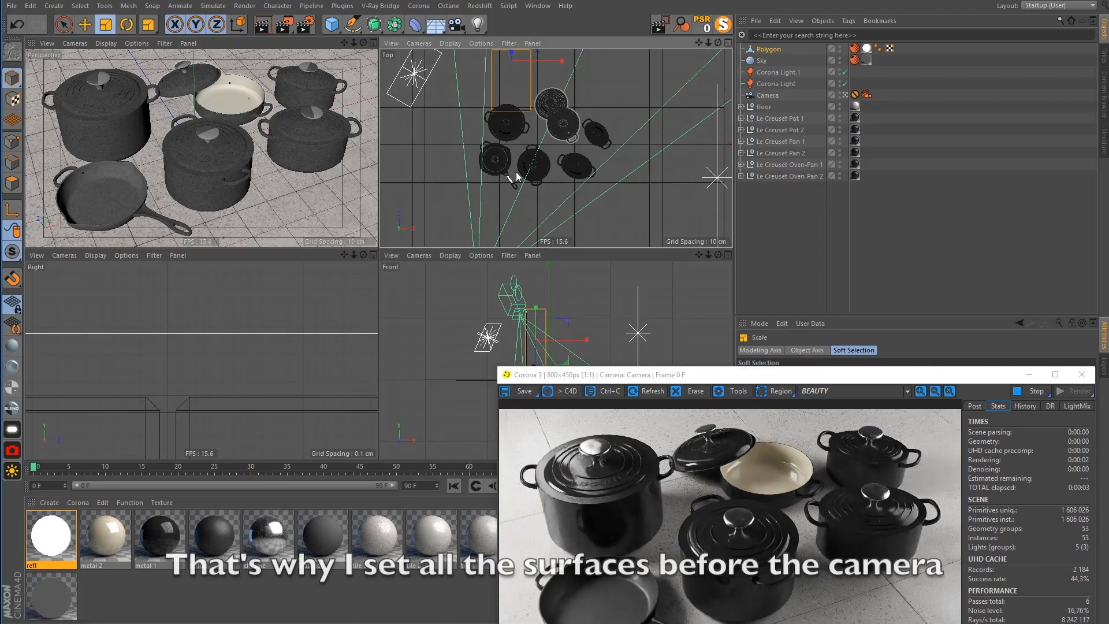
pyautogui.moveTo(517, 176); pyautogui.dragTo(534, 168)
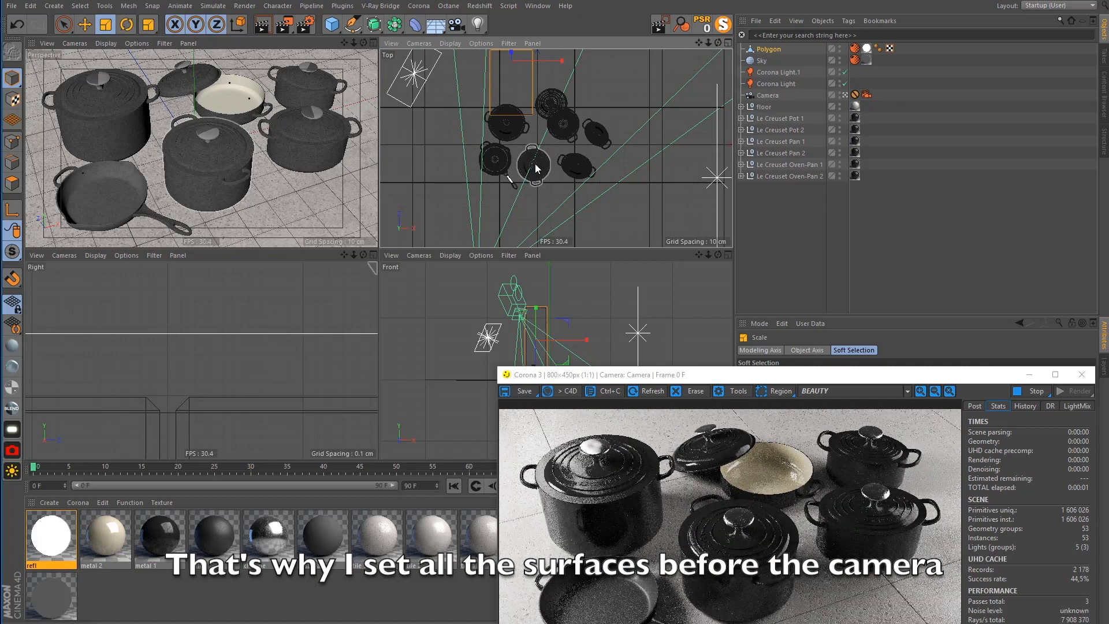
pyautogui.press('e')
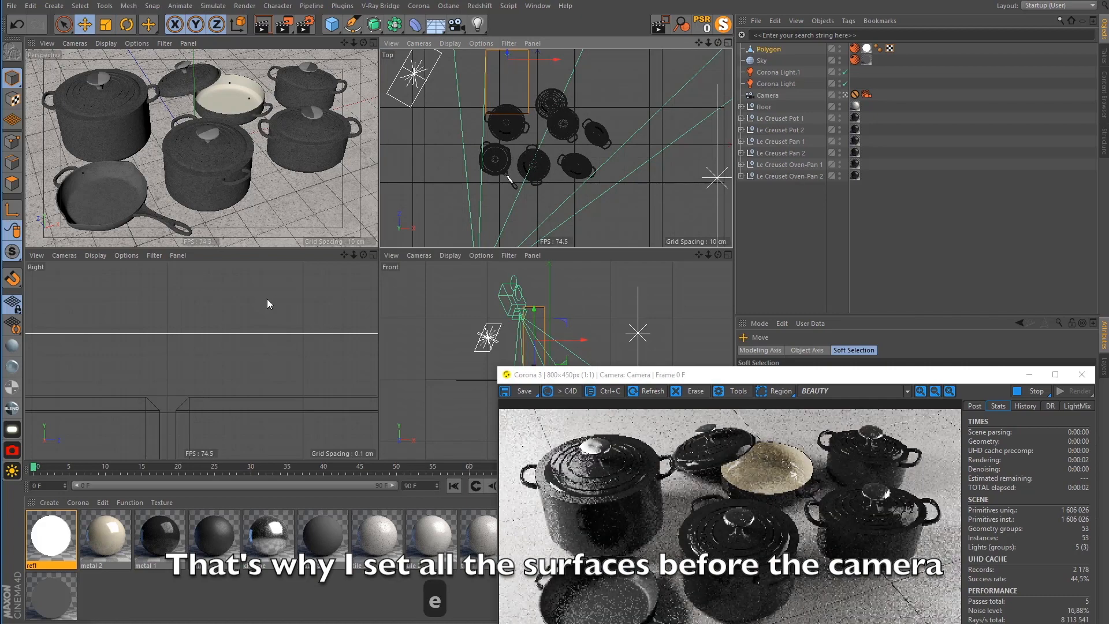
# Fit the Right view to the scene and rotate the Polygon object to stand closer to upright behind the pots
pyautogui.scroll(3, 268, 302)
pyautogui.scroll(-5, 267, 302)
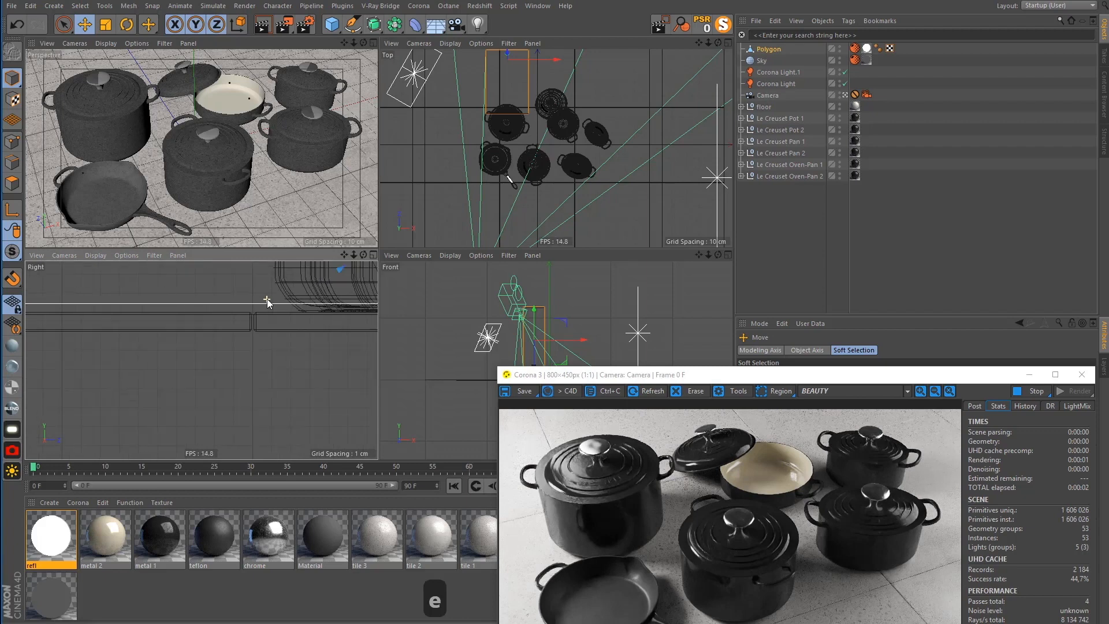
pyautogui.moveTo(345, 256); pyautogui.dragTo(281, 258)
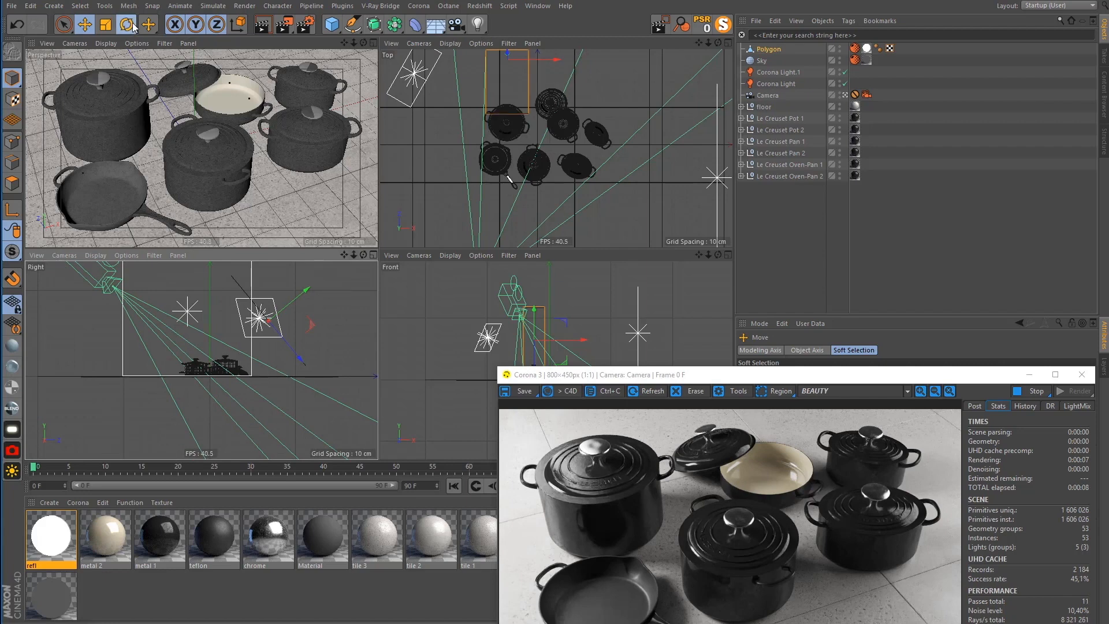
pyautogui.moveTo(303, 331); pyautogui.dragTo(300, 345)
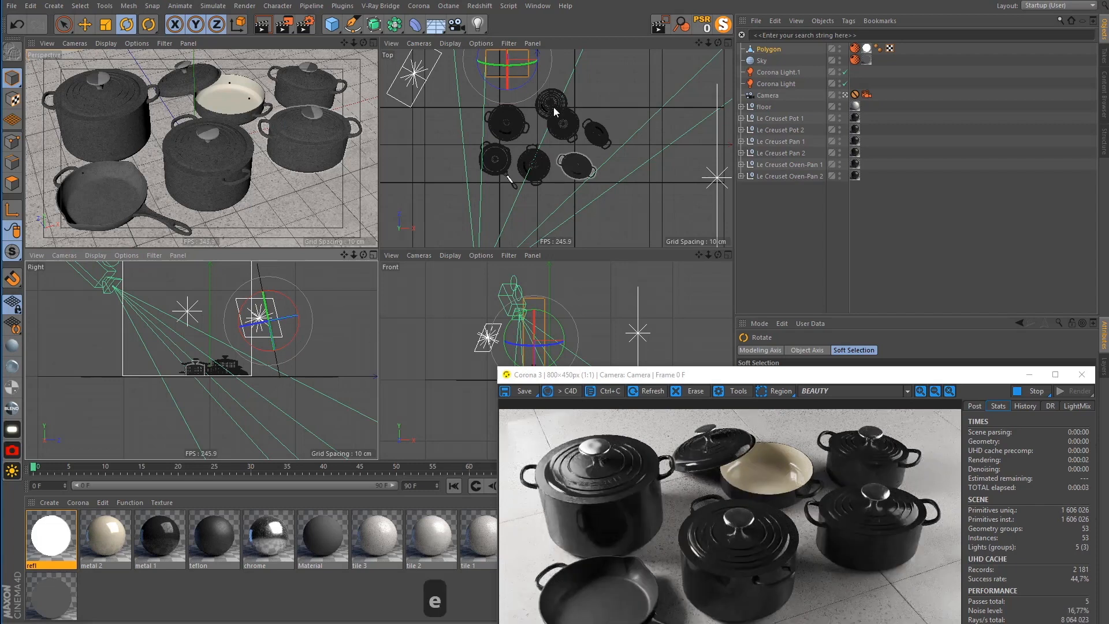
# Move the polygon farther back in the Top view and align it behind the rear left pot
pyautogui.scroll(-1, 566, 147)
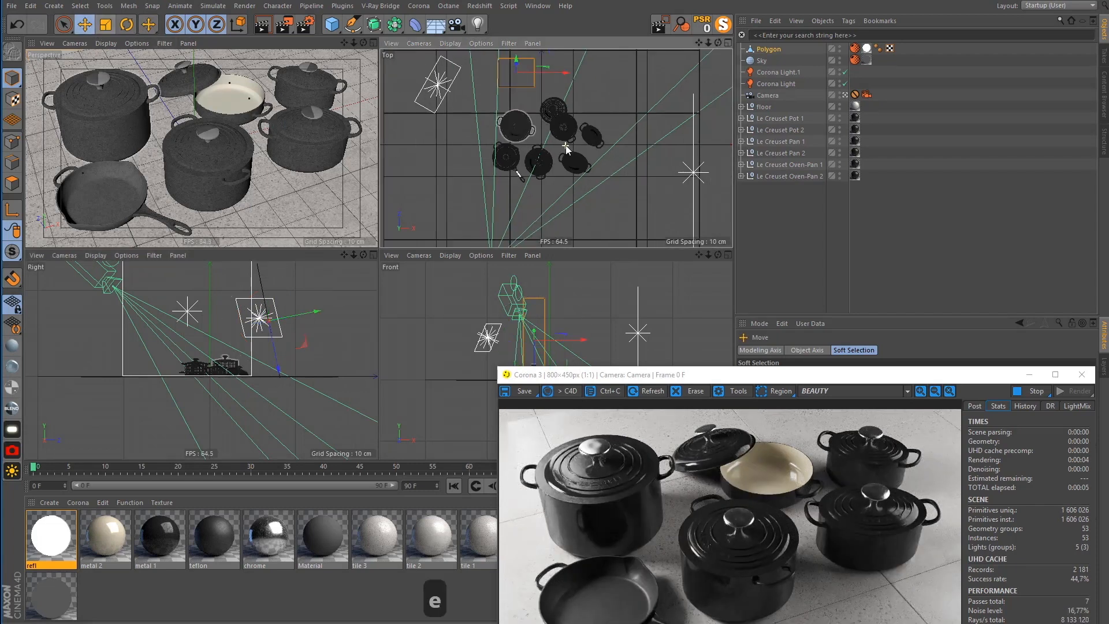
pyautogui.moveTo(699, 43); pyautogui.dragTo(718, 84)
pyautogui.moveTo(632, 112); pyautogui.dragTo(605, 79)
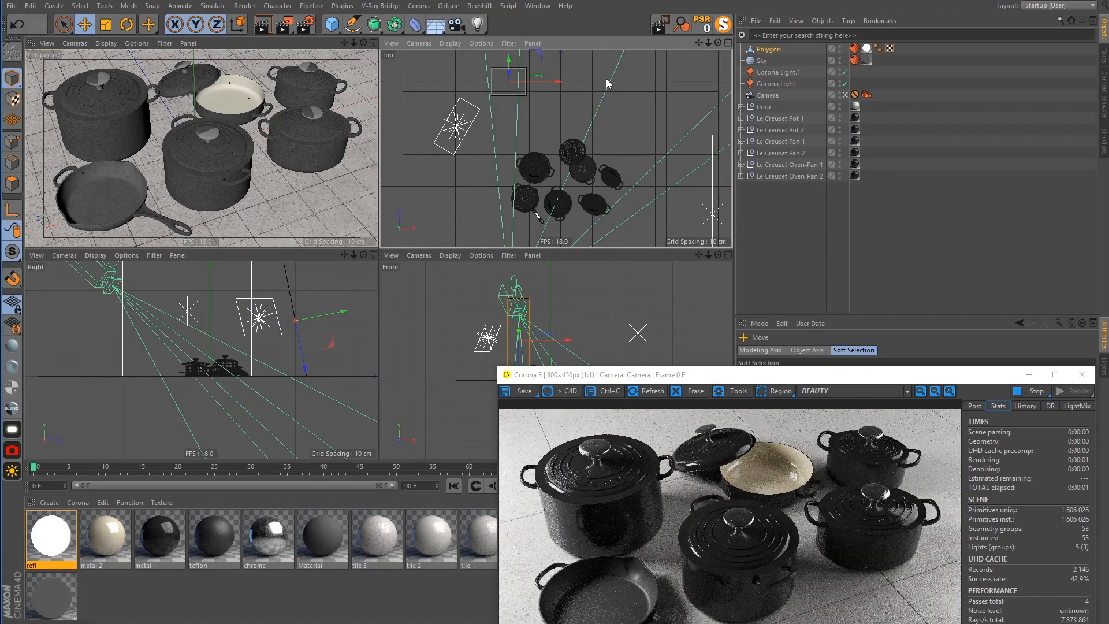
pyautogui.moveTo(606, 79); pyautogui.dragTo(625, 75)
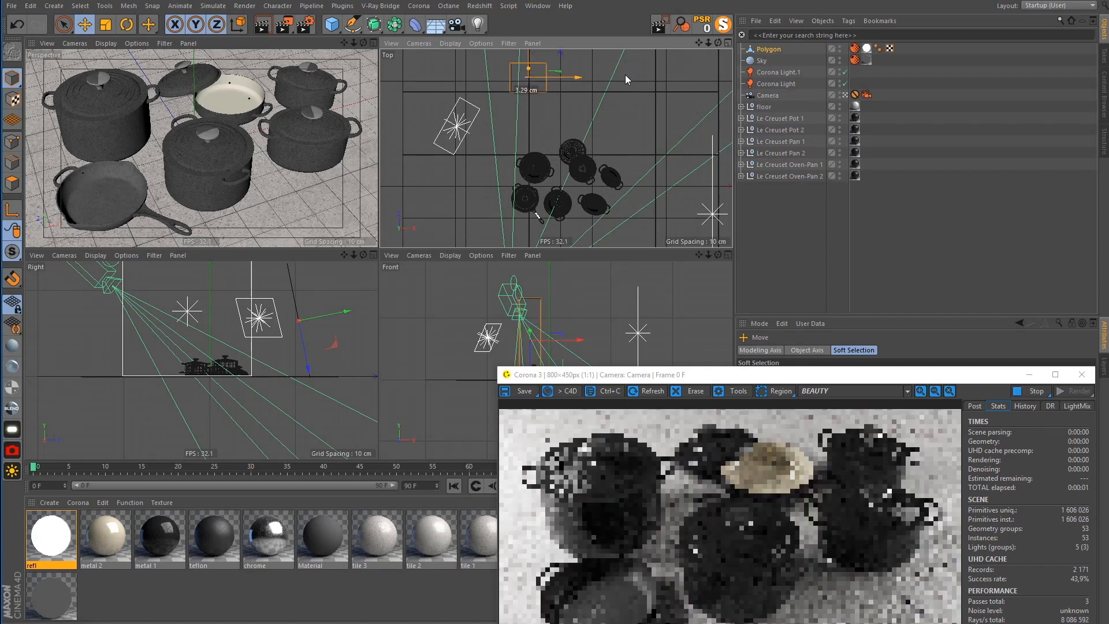
# Duplicate the polygon, shift the copy to its right, and make the copy narrower and about 166% as long
pyautogui.click(774, 50)
pyautogui.hotkey('ctrl', 'c')
pyautogui.hotkey('ctrl', 'v')
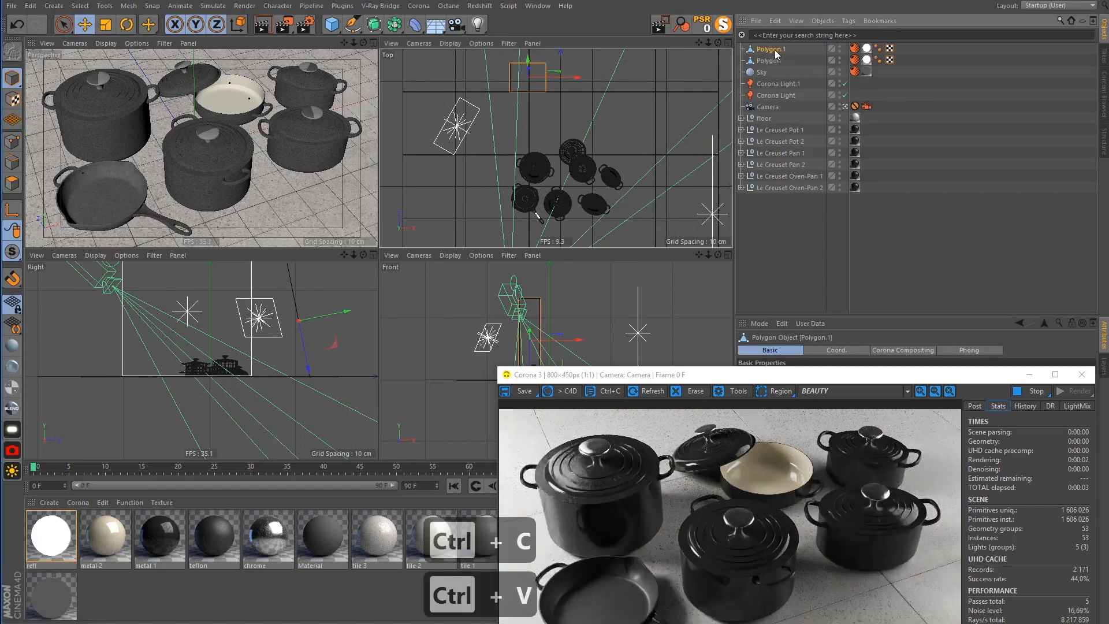
pyautogui.moveTo(577, 109); pyautogui.dragTo(604, 113)
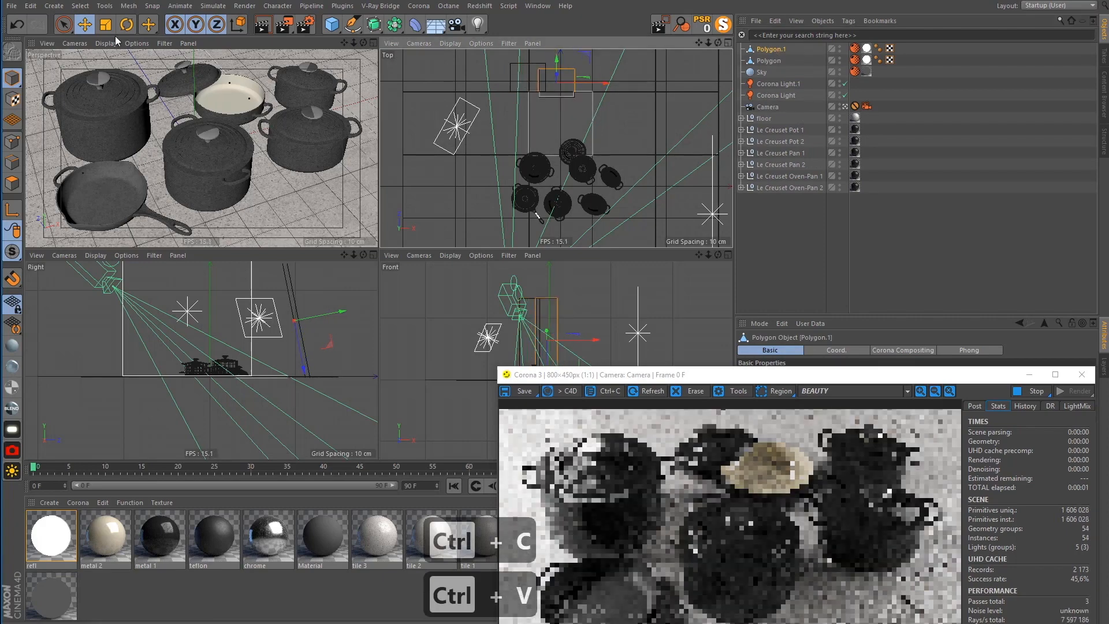
pyautogui.press('t')
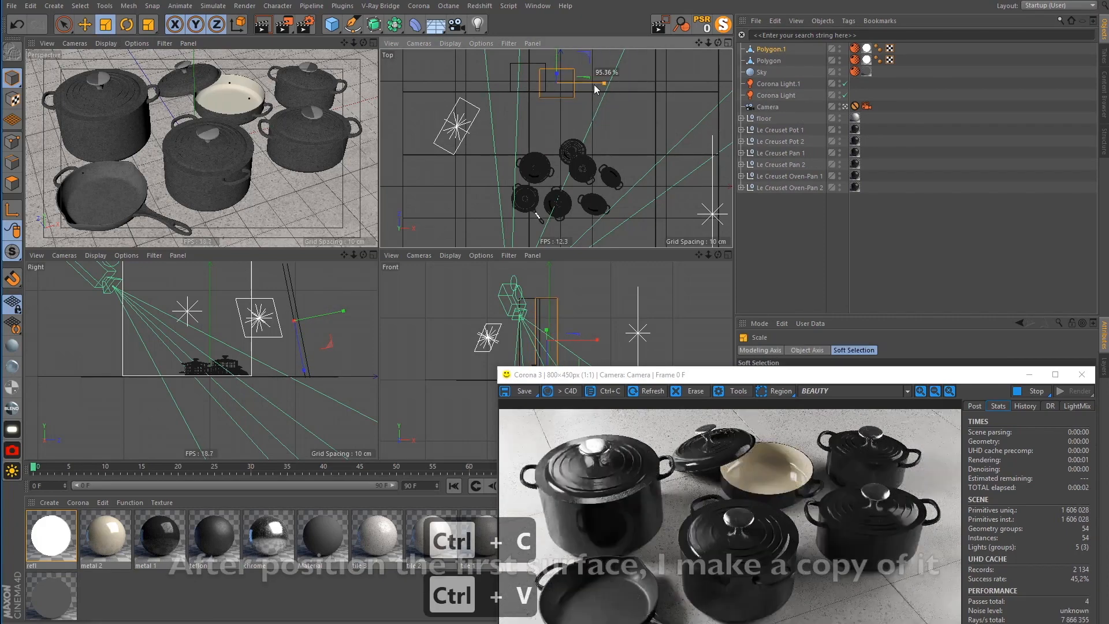
pyautogui.moveTo(595, 90); pyautogui.dragTo(583, 93)
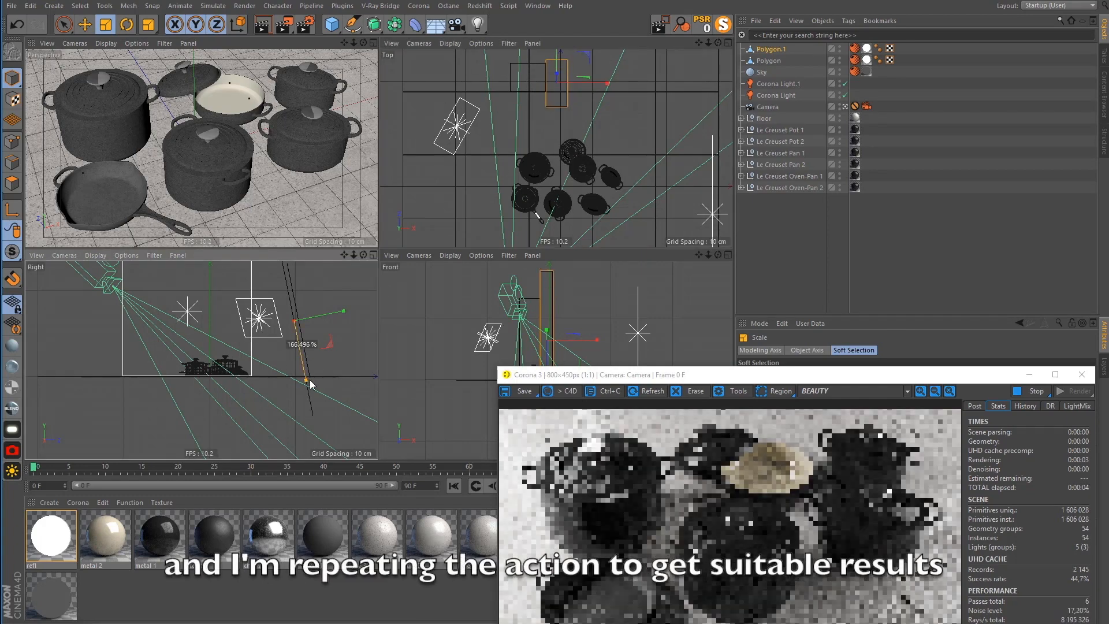
# Tilt the narrow copy farther from upright, lower it in the Right view and shift it slightly right in the Top view
pyautogui.press('r')
pyautogui.hotkey('ctrl', 'z')
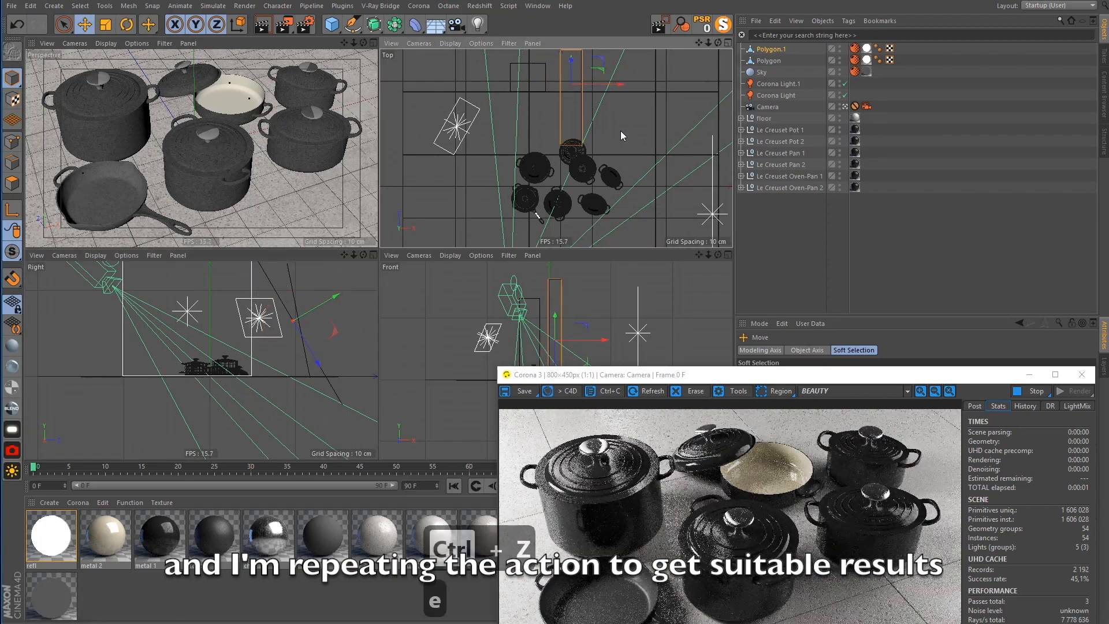
pyautogui.press('e')
pyautogui.moveTo(309, 352); pyautogui.dragTo(324, 381)
pyautogui.moveTo(611, 59); pyautogui.dragTo(615, 59)
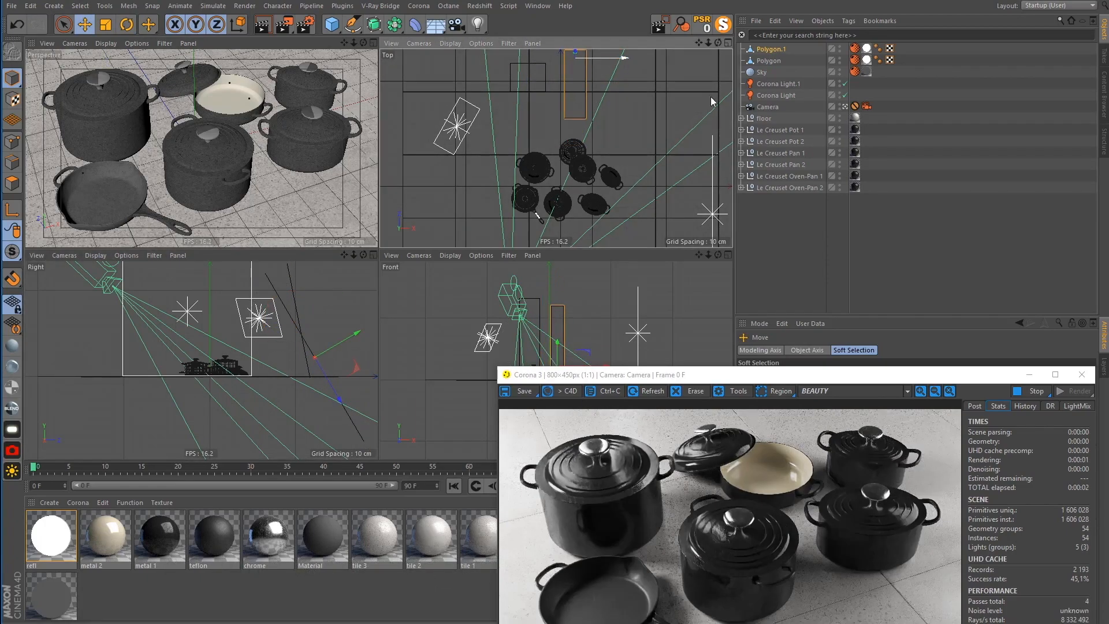
# Duplicate the narrow polygon to the right and nearer the pots, and rotate the new copy closer to upright
pyautogui.press('r')
pyautogui.hotkey('ctrl', 'c')
pyautogui.hotkey('ctrl', 'v')
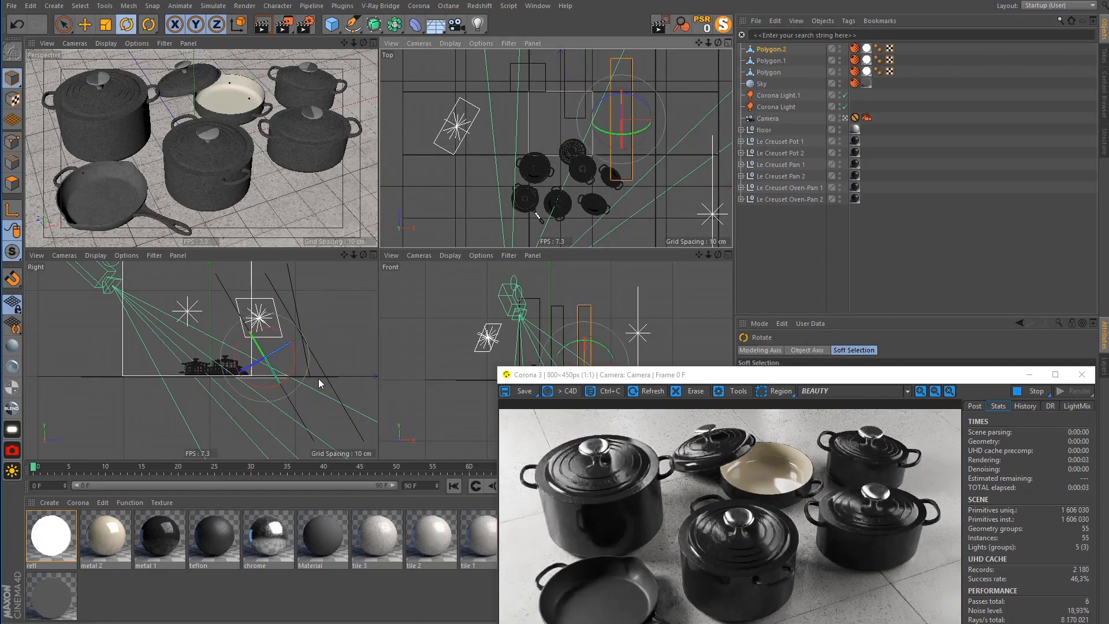
pyautogui.moveTo(293, 368); pyautogui.dragTo(287, 379)
# Widen the second copy in the Top view and lower it in the Right view
pyautogui.press('t')
pyautogui.moveTo(672, 119); pyautogui.dragTo(726, 120)
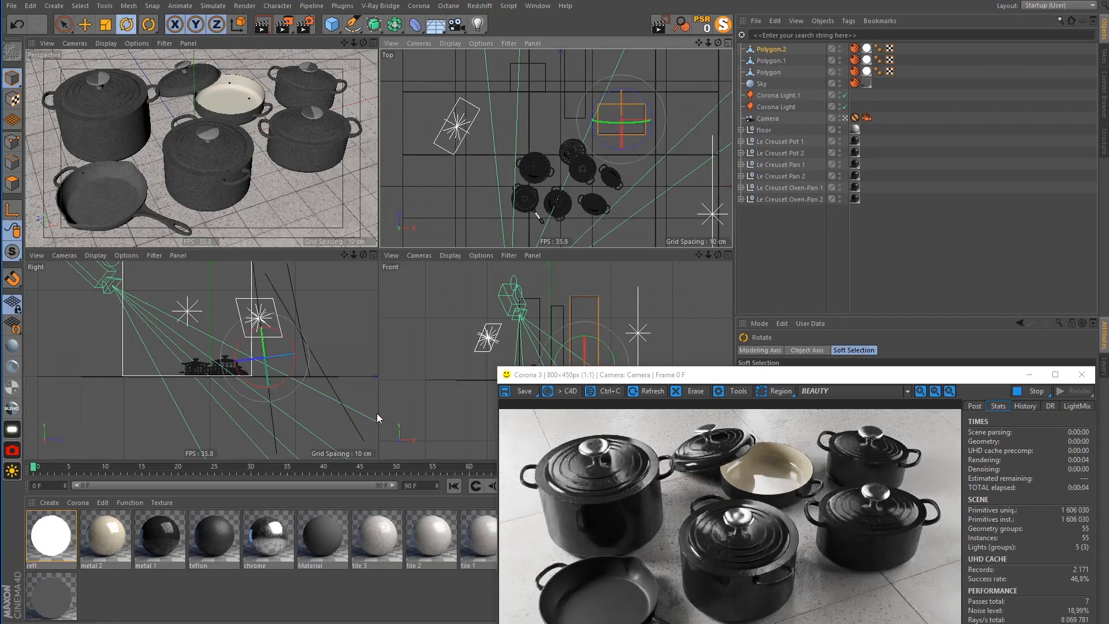
pyautogui.press('e')
pyautogui.moveTo(325, 274); pyautogui.dragTo(316, 303)
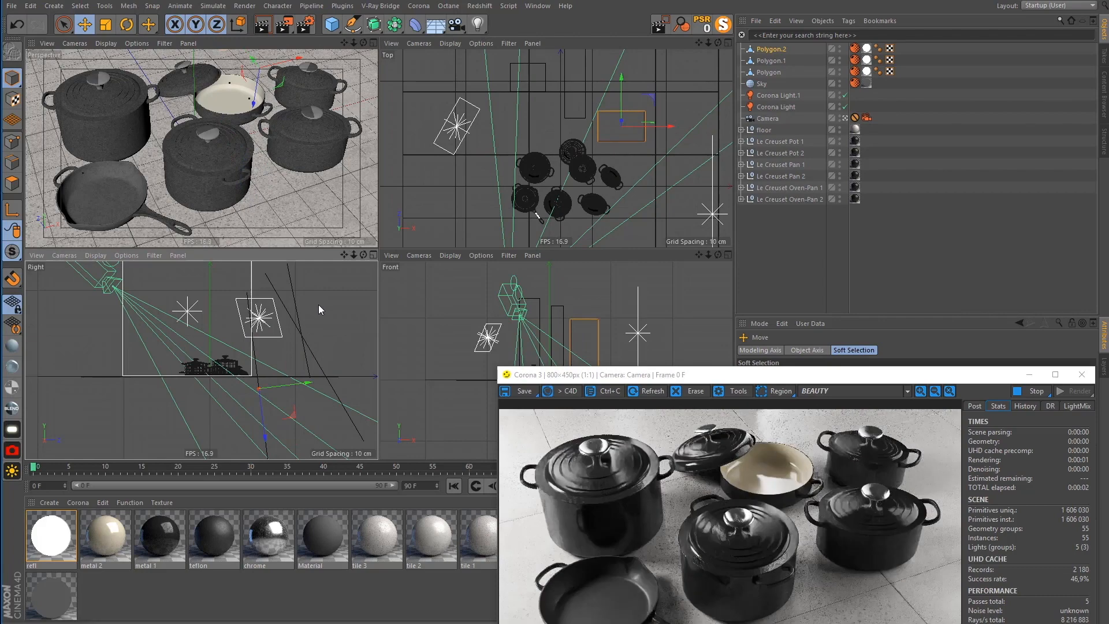
pyautogui.press('r')
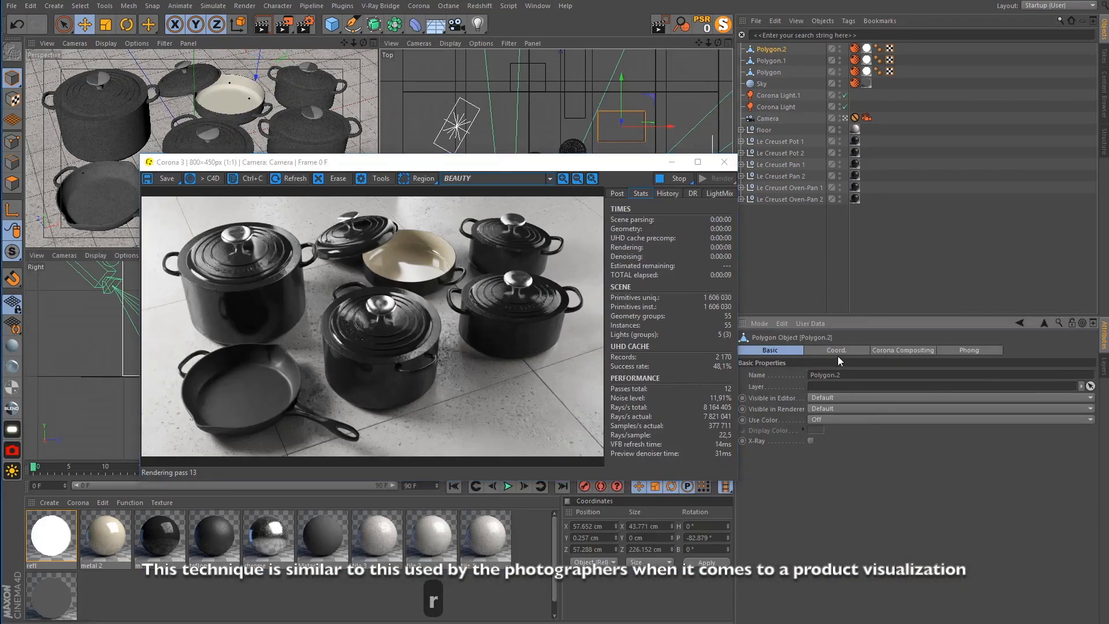
# Mirror Polygon.2 by setting its X scale to -1, and move it left in the Top view
pyautogui.click(837, 351)
pyautogui.click(832, 375)
pyautogui.write('-')
pyautogui.press('Return')
pyautogui.click(671, 162)
pyautogui.moveTo(568, 126); pyautogui.dragTo(544, 124)
pyautogui.hotkey('alt', 'Tab')
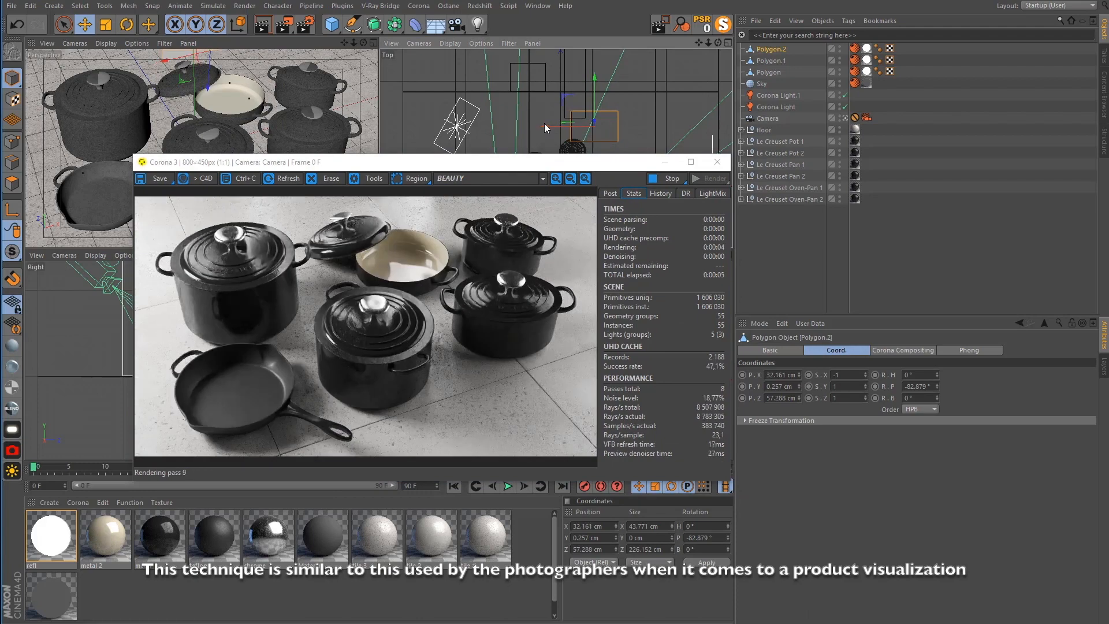
# Duplicate the first Polygon object and reset the copy's position and rotation to 0
pyautogui.click(776, 72)
pyautogui.hotkey('ctrl', 'c')
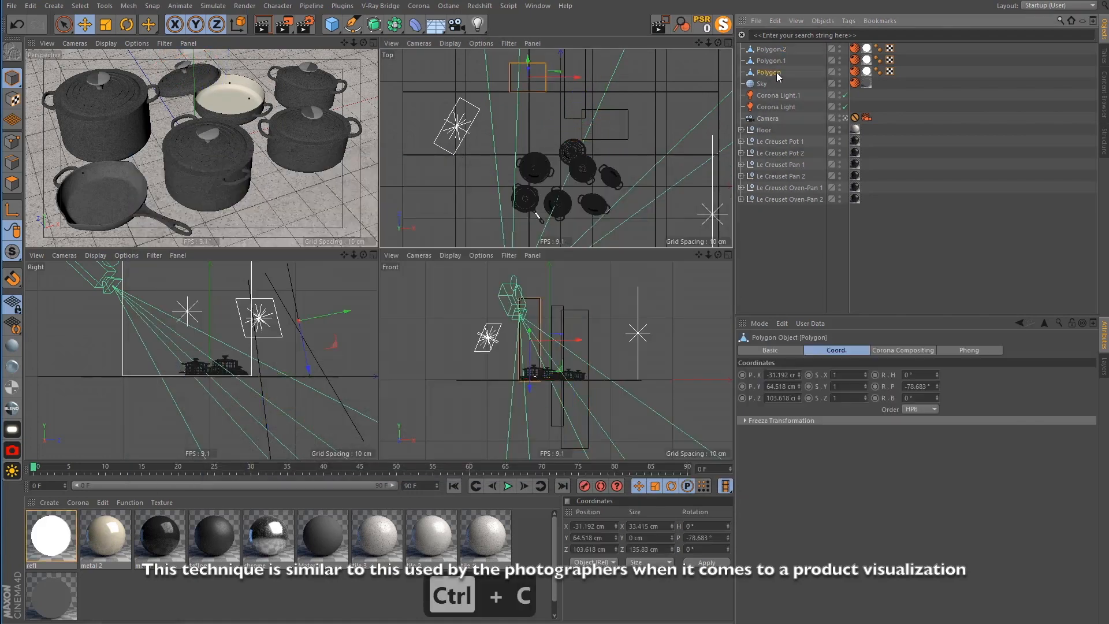
pyautogui.hotkey('ctrl', 'v')
pyautogui.doubleClick(589, 526)
pyautogui.write('0')
pyautogui.doubleClick(591, 538)
pyautogui.write('0')
pyautogui.doubleClick(591, 549)
pyautogui.write('0')
pyautogui.press('Return')
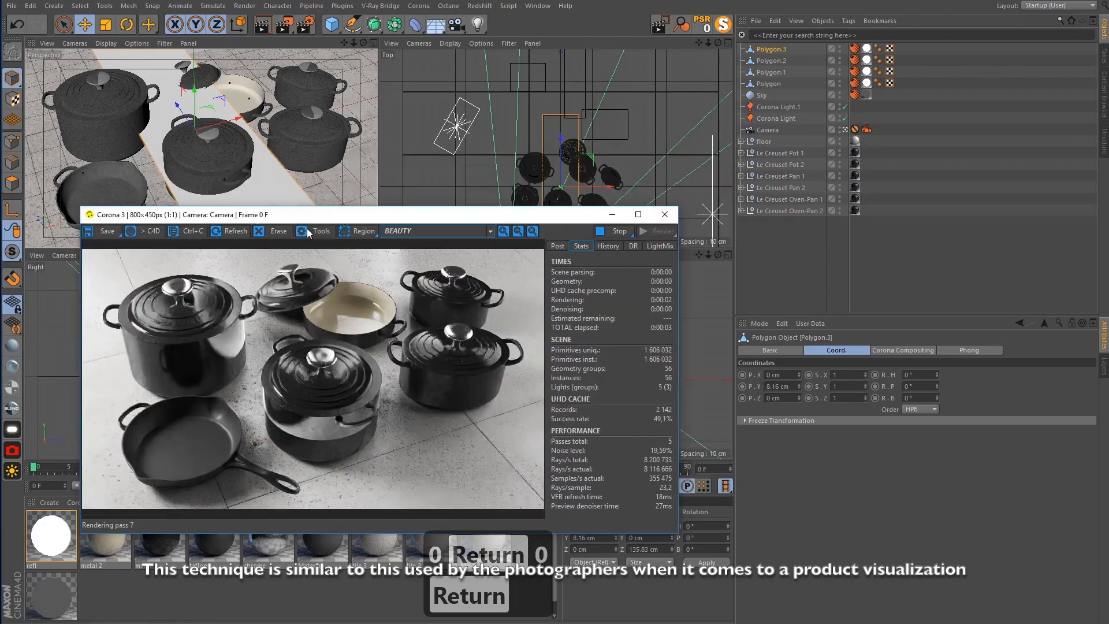
# Rotate the new polygon onto its side edge and place it to the right of the pots
pyautogui.press('r')
pyautogui.moveTo(254, 136); pyautogui.dragTo(227, 157)
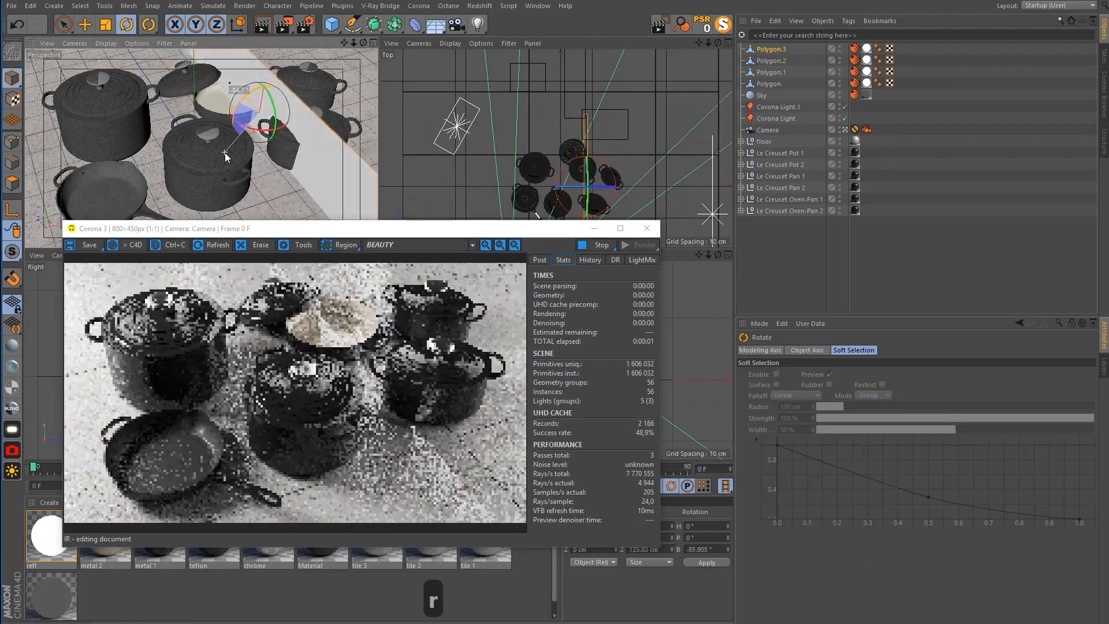
pyautogui.press('e')
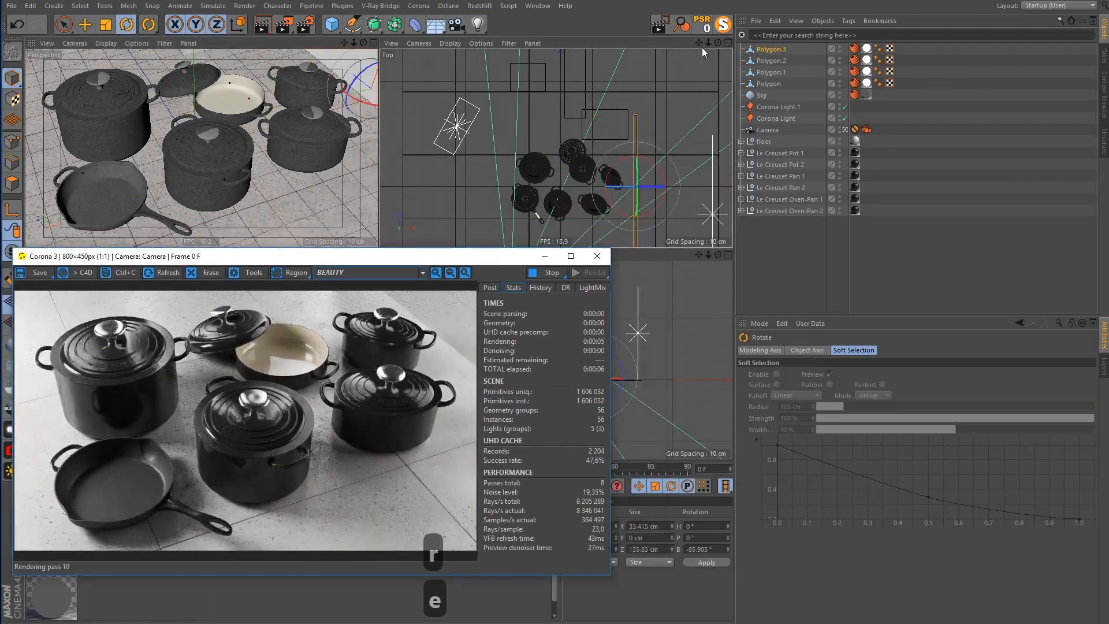
# Turn the polygon diagonally in the Top view and move it in front of the pots beside the right-hand light
pyautogui.moveTo(699, 43); pyautogui.dragTo(663, 0)
pyautogui.moveTo(660, 75); pyautogui.dragTo(693, 140)
pyautogui.moveTo(648, 189)
pyautogui.mouseDown()
pyautogui.moveTo(619, 200)
pyautogui.moveTo(650, 180)
pyautogui.mouseUp()
pyautogui.press('e')
pyautogui.moveTo(667, 116)
pyautogui.mouseDown()
pyautogui.moveTo(622, 81)
pyautogui.moveTo(612, 90)
pyautogui.moveTo(635, 123)
pyautogui.moveTo(668, 125)
pyautogui.mouseUp()
pyautogui.click(545, 256)
# Raise the diagonal polygon in the Front view and refine its rotation against the restored Corona render
pyautogui.moveTo(611, 338); pyautogui.dragTo(611, 305)
pyautogui.rightClick(92, 623)
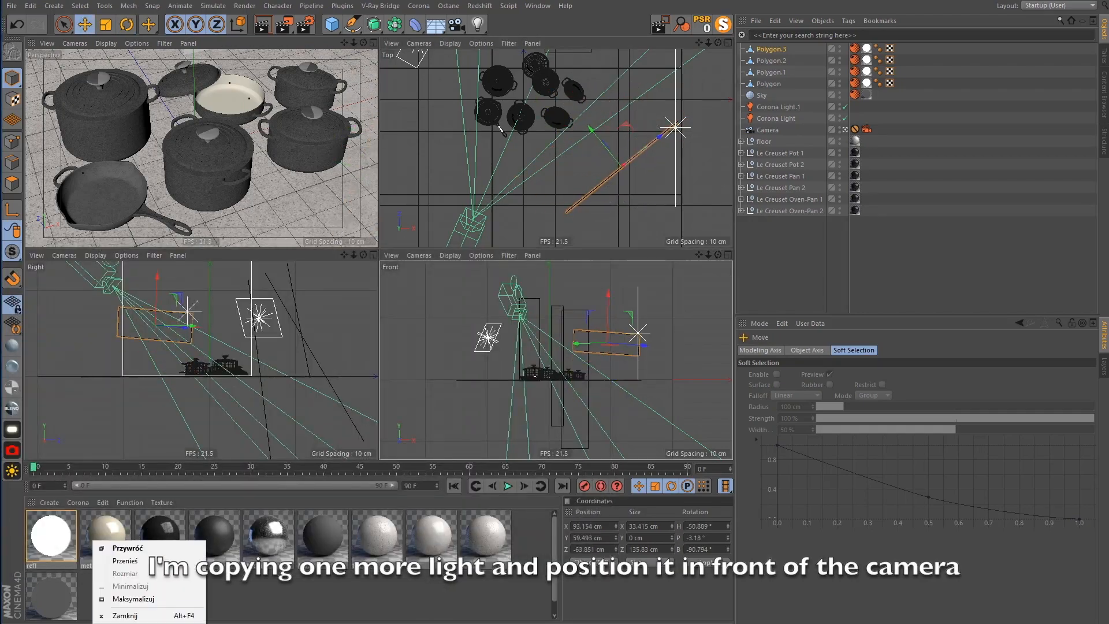
pyautogui.click(128, 548)
pyautogui.moveTo(514, 258); pyautogui.dragTo(571, 210)
pyautogui.press('r')
pyautogui.moveTo(623, 168); pyautogui.dragTo(607, 165)
# Duplicate the first Polygon object and start moving and rotating the copy toward the camera side in the Top view
pyautogui.click(607, 209)
pyautogui.hotkey('ctrl', 'c')
pyautogui.hotkey('ctrl', 'v')
pyautogui.press('e')
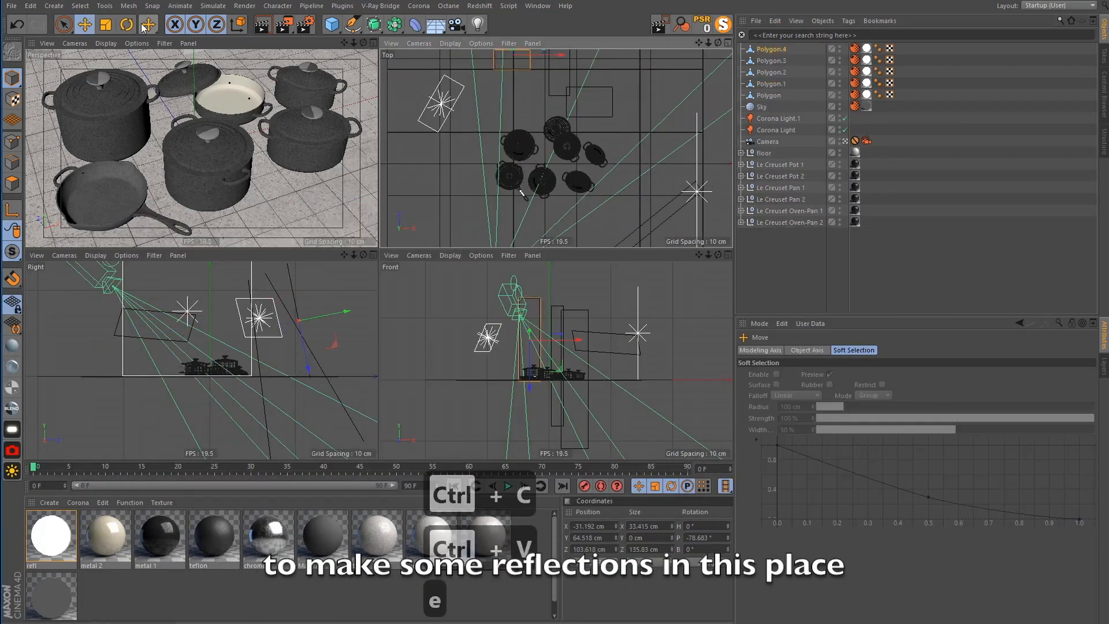
pyautogui.moveTo(557, 112); pyautogui.dragTo(510, 254)
pyautogui.click(126, 24)
pyautogui.moveTo(494, 213); pyautogui.dragTo(475, 156)
# Undo the last transformation, switch to world axes and place the copy left of the pots in the Top view
pyautogui.hotkey('ctrl', 'z')
pyautogui.click(238, 24)
pyautogui.press('e')
pyautogui.keyDown('alt'); pyautogui.moveTo(562, 234); pyautogui.dragTo(557, 149, button='middle'); pyautogui.keyUp('alt')
pyautogui.moveTo(557, 149); pyautogui.dragTo(546, 164)
# Raise the left polygon in the Right view and toggle its visibility to compare its reflections in the Corona render
pyautogui.click(128, 547)
pyautogui.moveTo(551, 212); pyautogui.dragTo(735, 235)
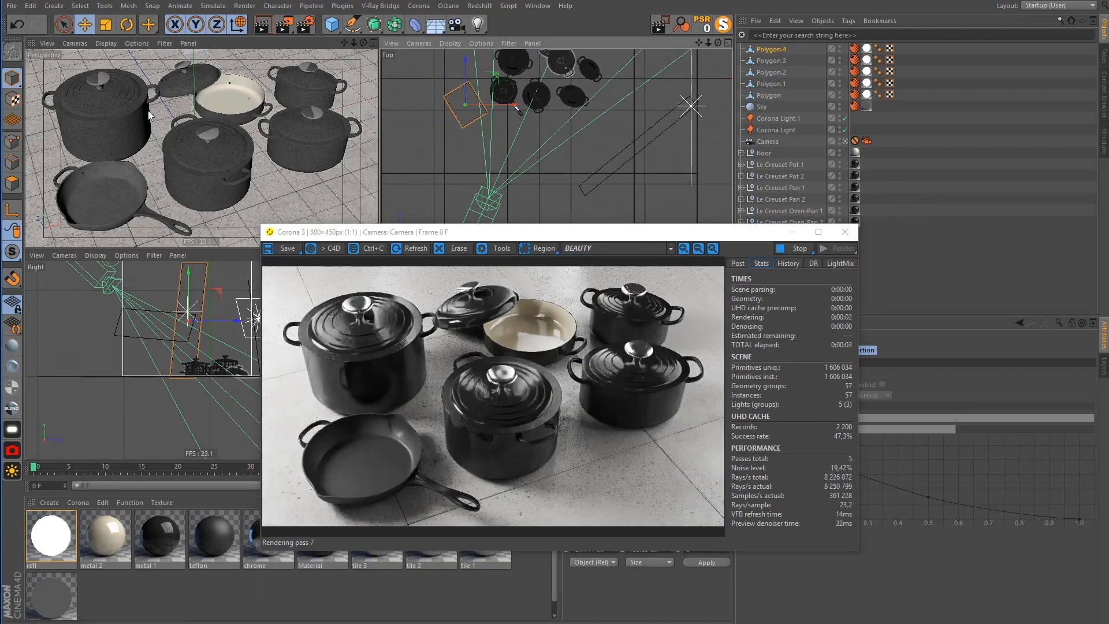
pyautogui.moveTo(189, 272); pyautogui.dragTo(188, 243)
pyautogui.doubleClick(840, 52)
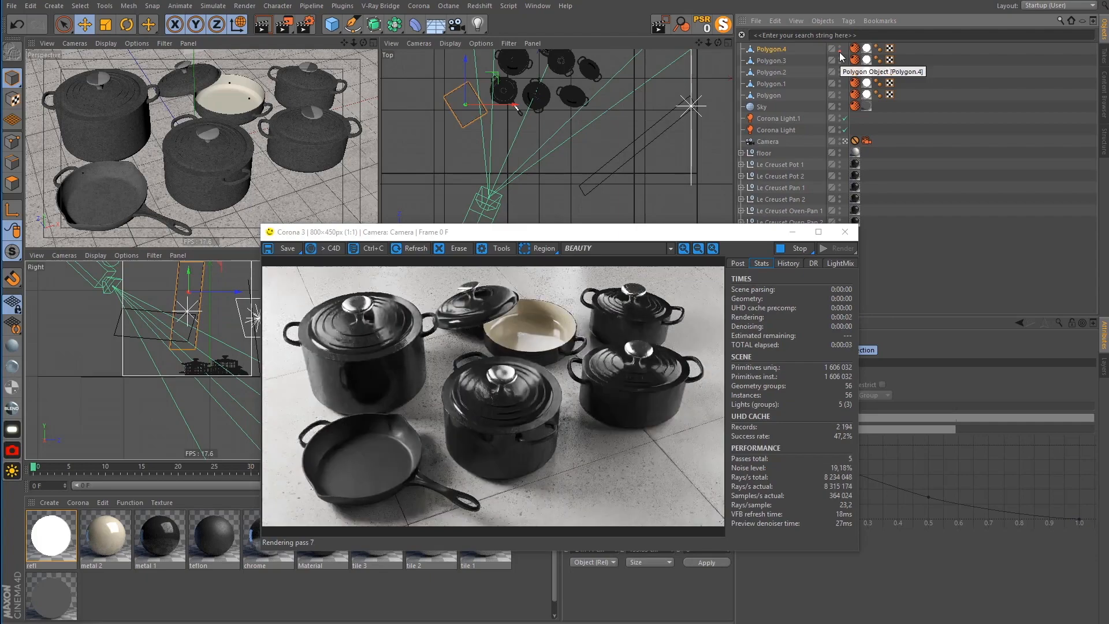
pyautogui.click(840, 52)
# Lower the left polygon in the Right view, move it closer to the pots and rotate it in the Top view
pyautogui.moveTo(766, 233); pyautogui.dragTo(927, 223)
pyautogui.moveTo(187, 273); pyautogui.dragTo(176, 361)
pyautogui.moveTo(448, 161); pyautogui.dragTo(507, 149)
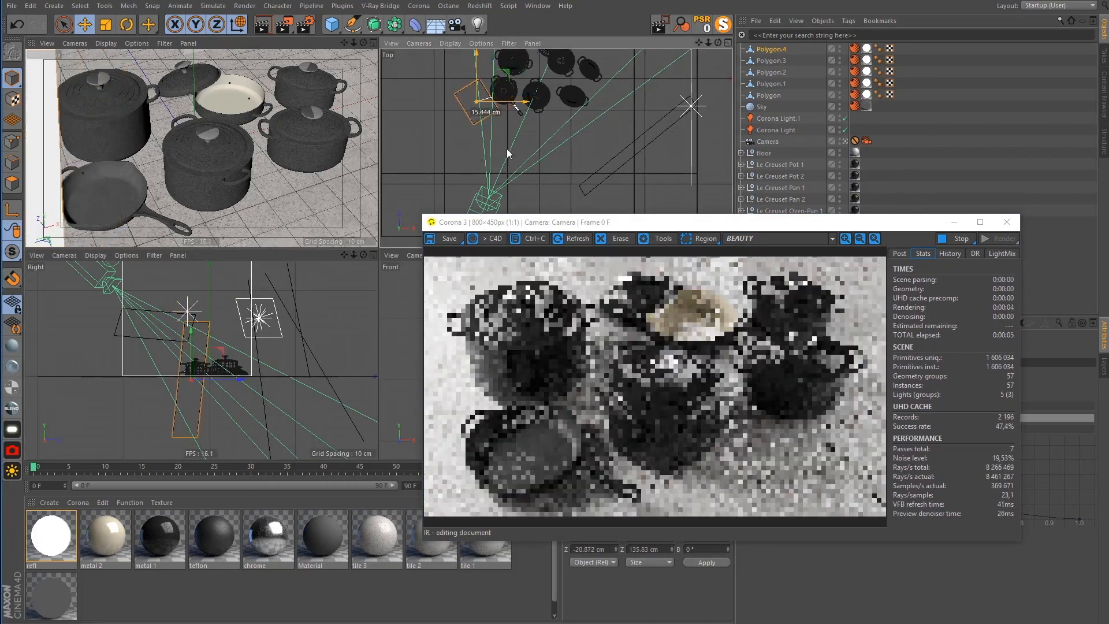
pyautogui.press('r')
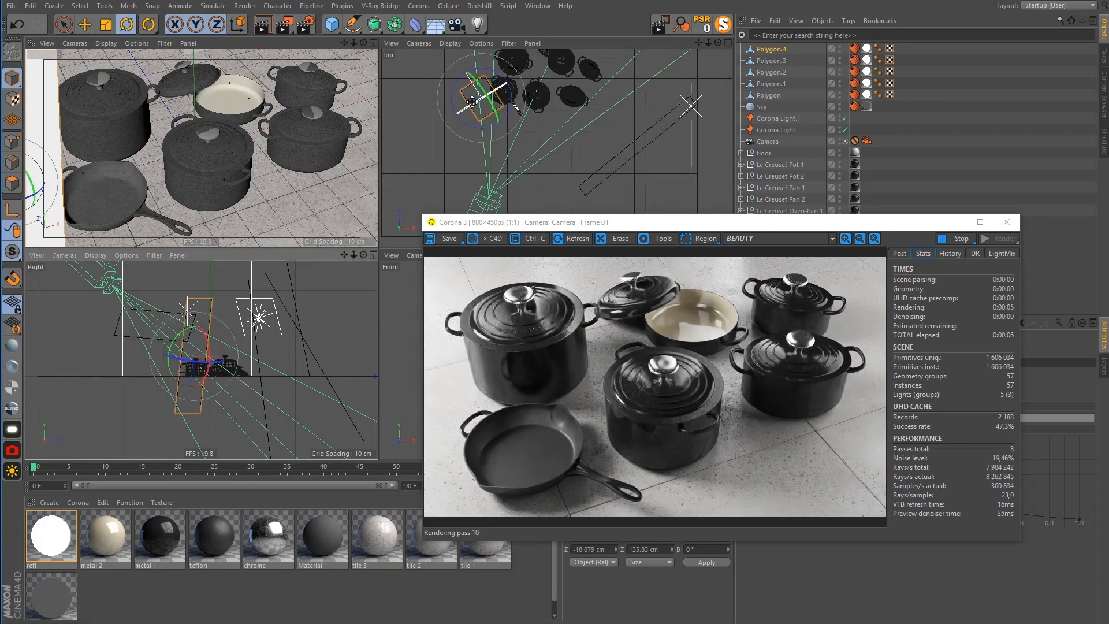
pyautogui.moveTo(472, 103); pyautogui.dragTo(481, 98)
pyautogui.moveTo(664, 222); pyautogui.dragTo(344, 129)
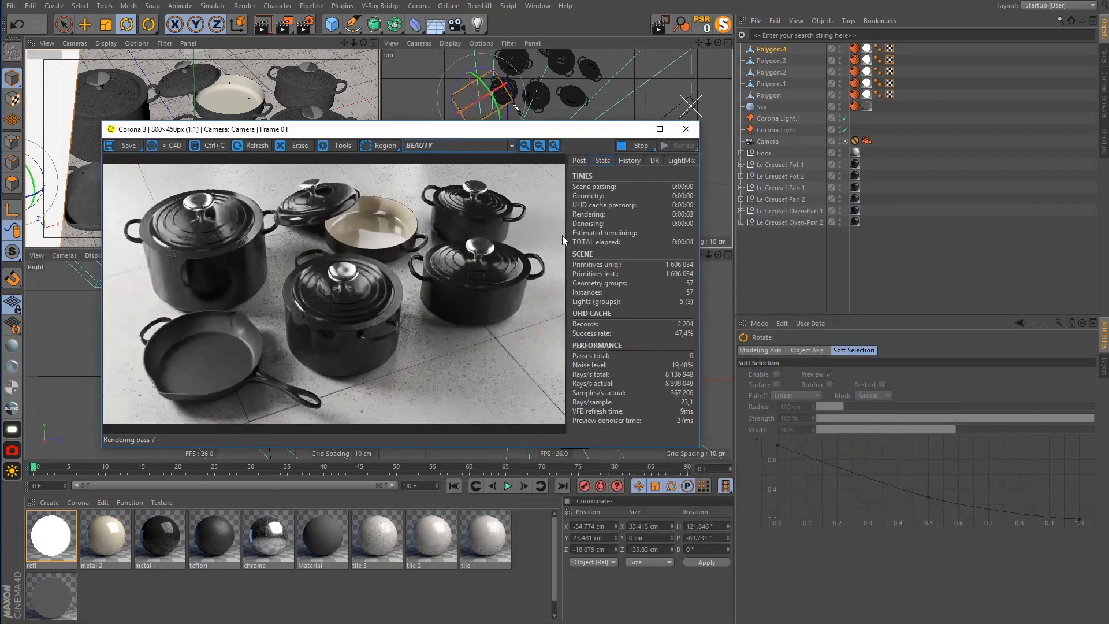
# Minimize the Corona render window and duplicate the left polygon
pyautogui.click(636, 131)
pyautogui.click(775, 21)
pyautogui.click(786, 64)
pyautogui.click(775, 22)
pyautogui.click(785, 75)
# Rotate the new copy across the scene and move it in front of the pots on the camera side
pyautogui.press('e')
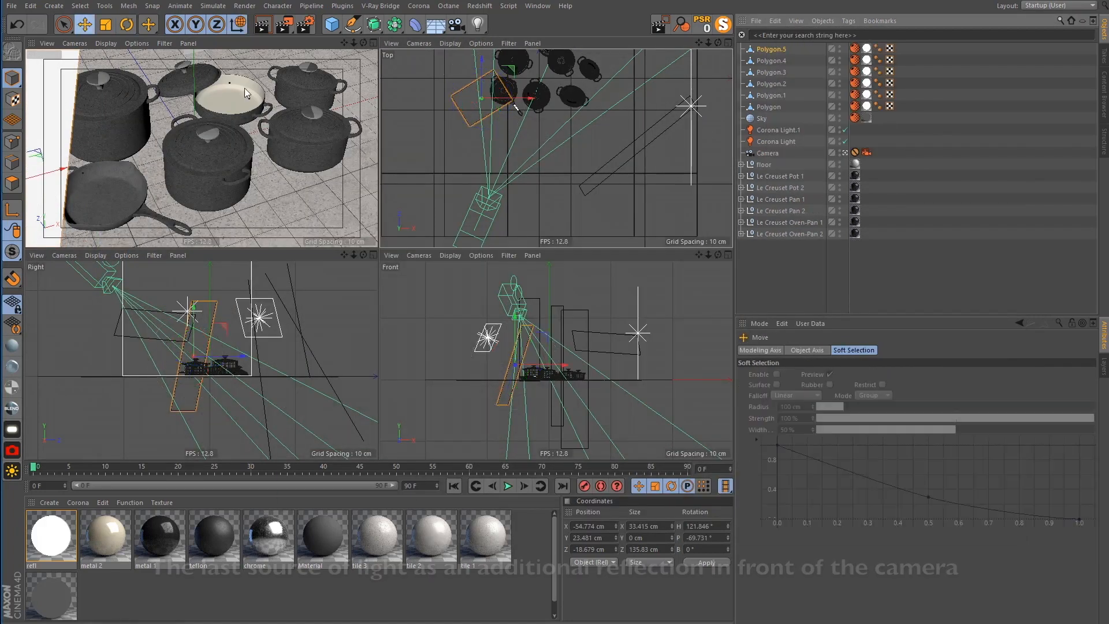
pyautogui.press('r')
pyautogui.moveTo(486, 104); pyautogui.dragTo(648, 179)
pyautogui.press('e')
pyautogui.moveTo(624, 100); pyautogui.dragTo(643, 85)
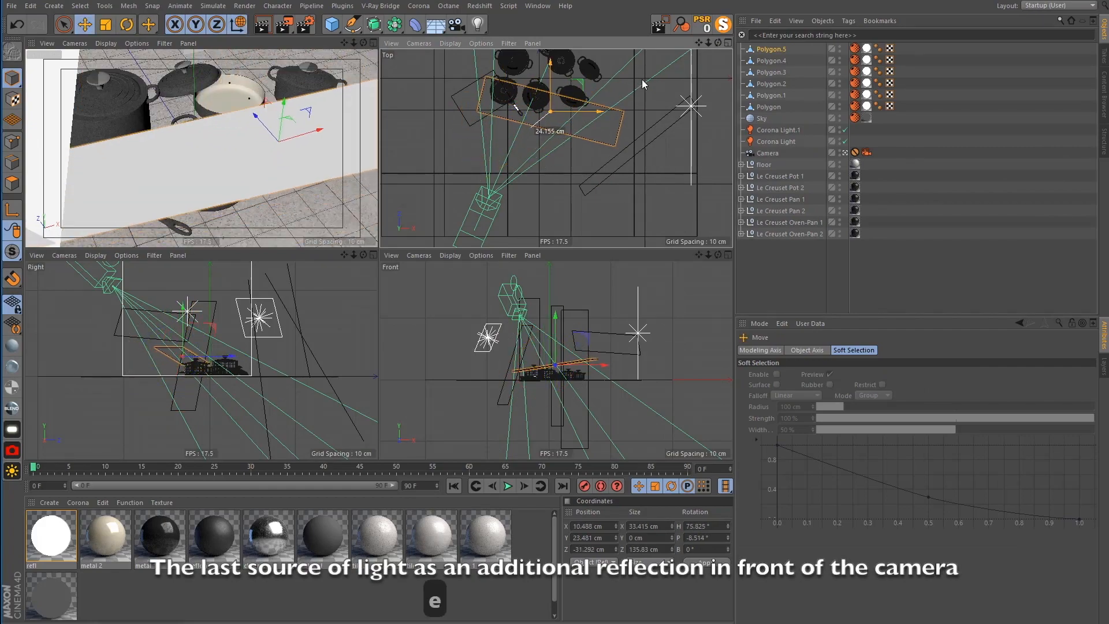
# Restore the Corona render and fine-tune the front polygon's position and rotation in the Top view
pyautogui.click(470, 616)
pyautogui.moveTo(471, 130); pyautogui.dragTo(439, 197)
pyautogui.moveTo(590, 120); pyautogui.dragTo(591, 143)
pyautogui.press('r')
pyautogui.press('e')
pyautogui.moveTo(633, 103); pyautogui.dragTo(631, 92)
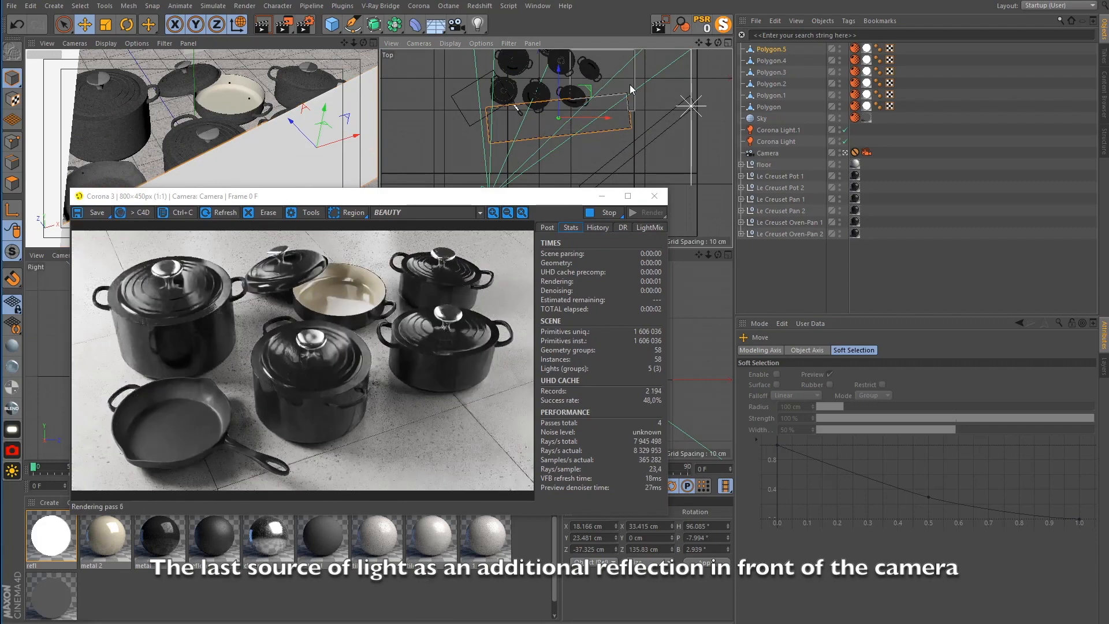
pyautogui.press('r')
pyautogui.moveTo(552, 107); pyautogui.dragTo(587, 164)
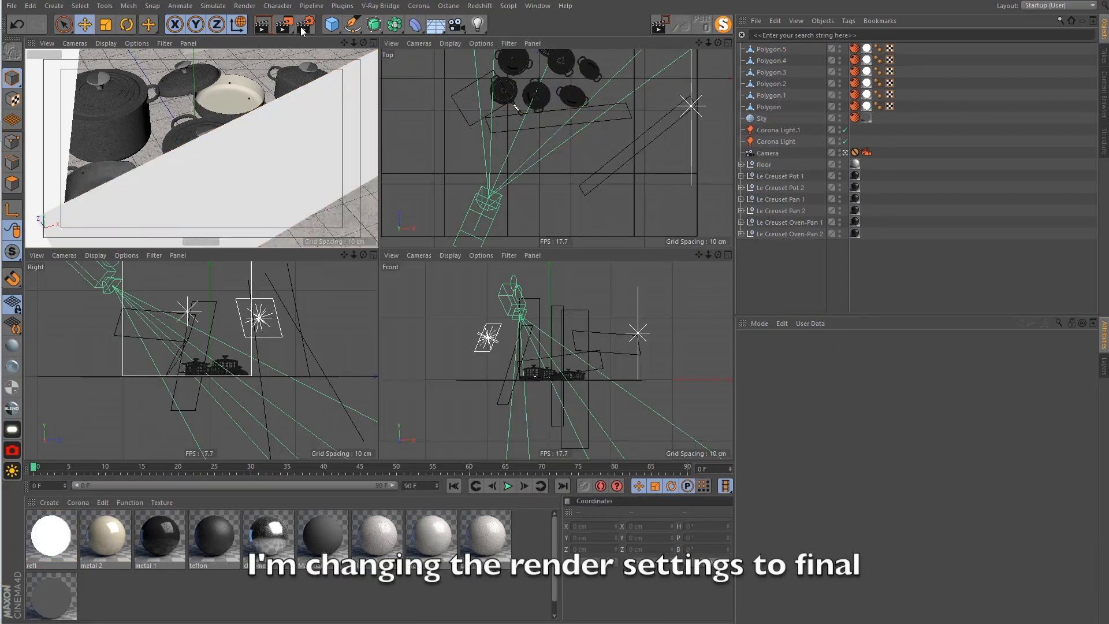
# Set the render output width to 1920 pixels and open the Corona render settings
pyautogui.click(303, 27)
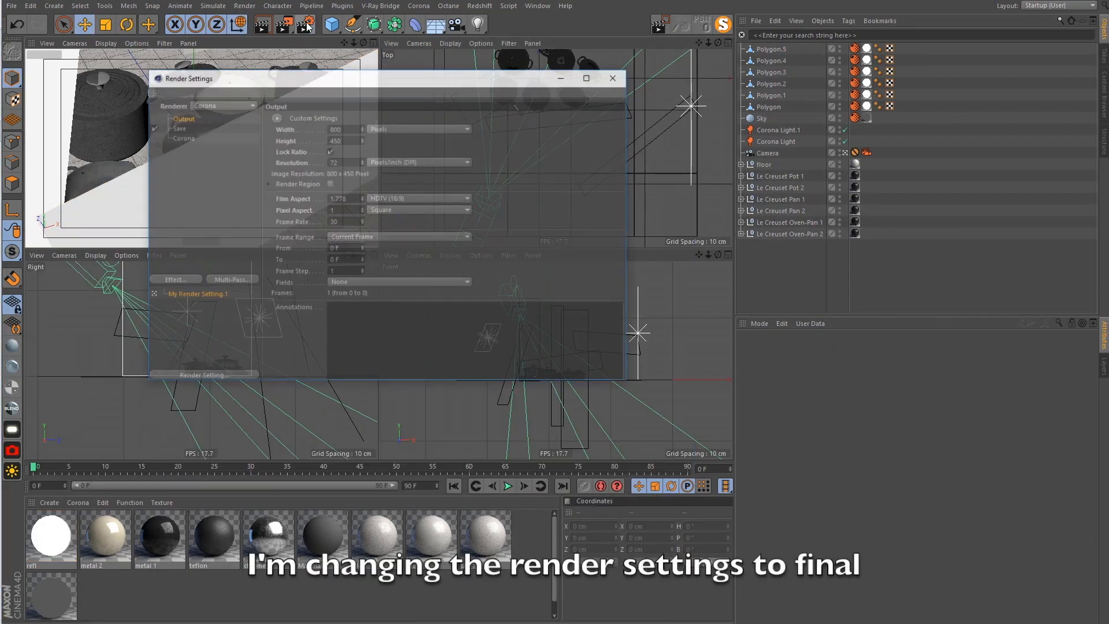
pyautogui.write('1920')
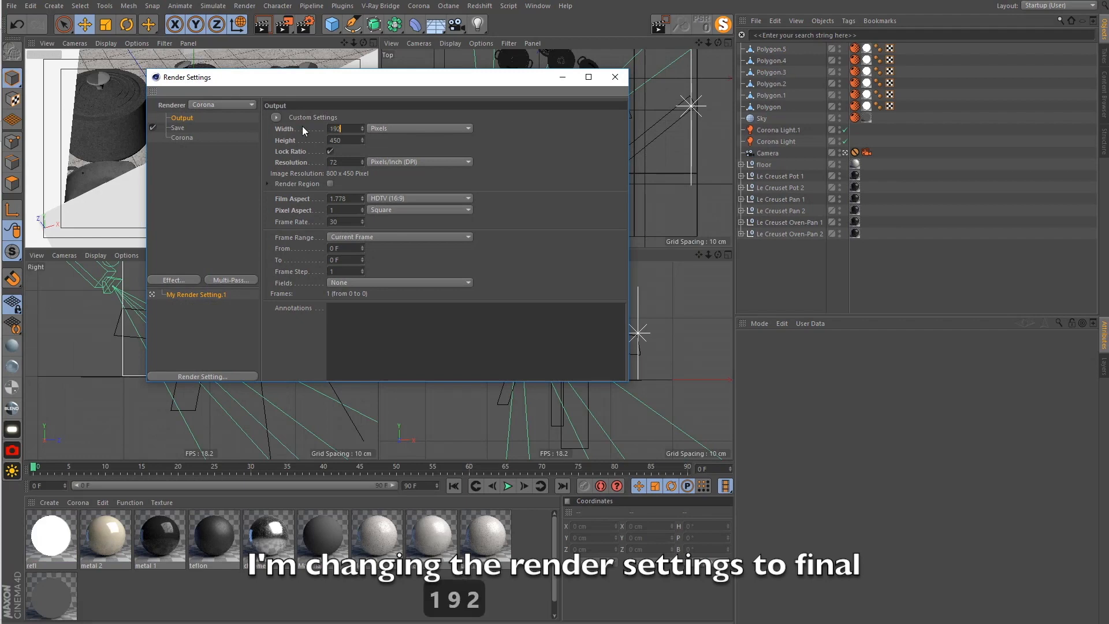
pyautogui.press('Return')
pyautogui.click(199, 138)
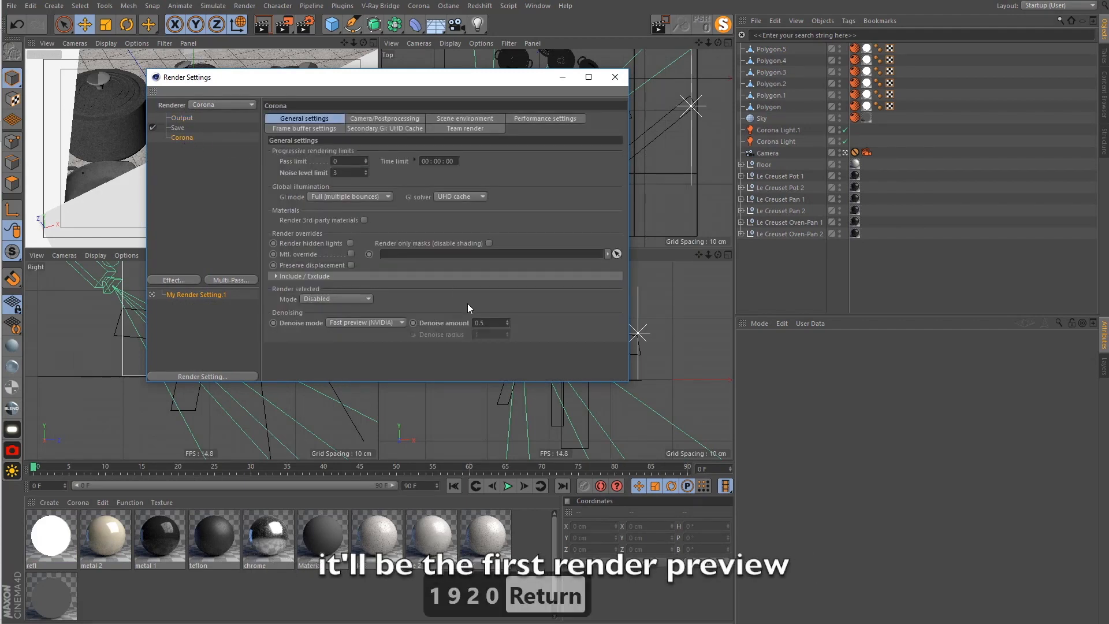
# Set the Corona denoise mode to High quality, check the output settings and close the render settings
pyautogui.click(383, 320)
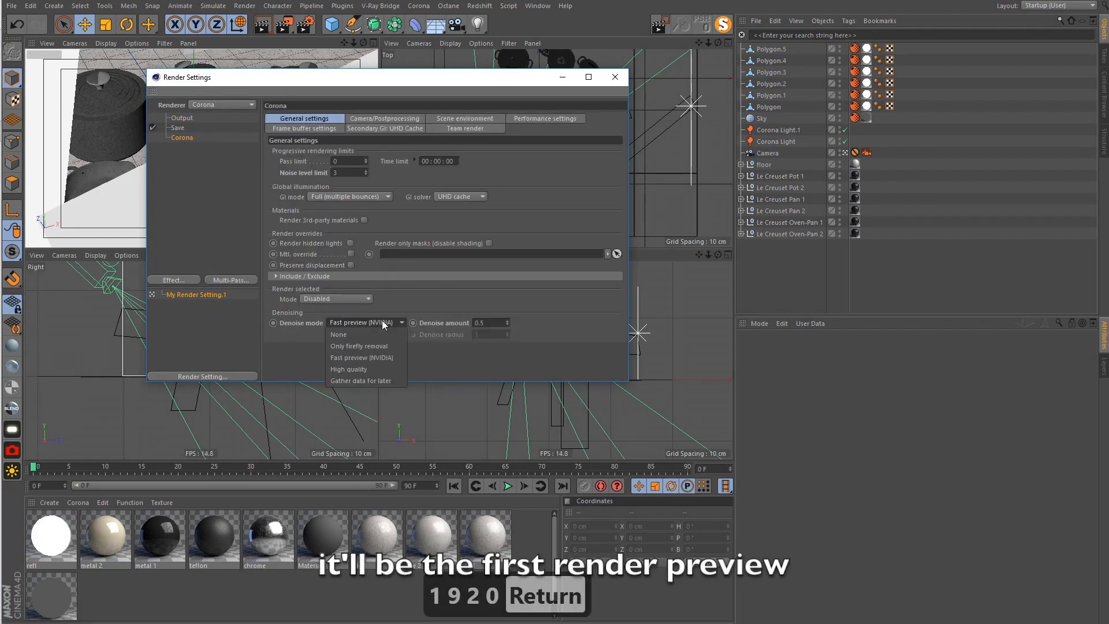
pyautogui.click(355, 371)
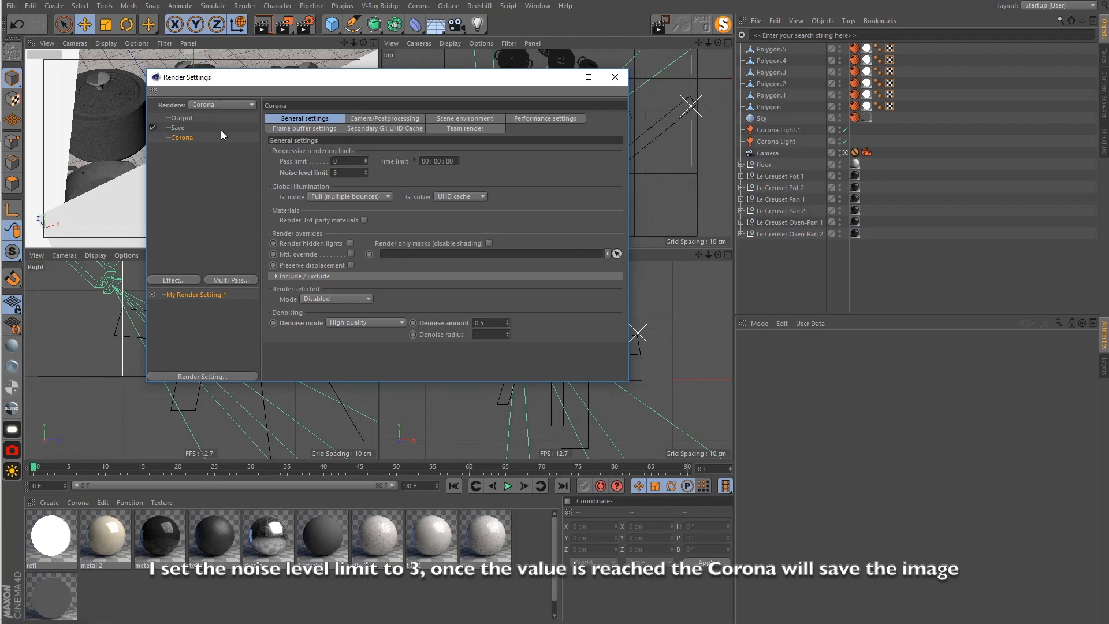
pyautogui.click(192, 116)
pyautogui.click(614, 77)
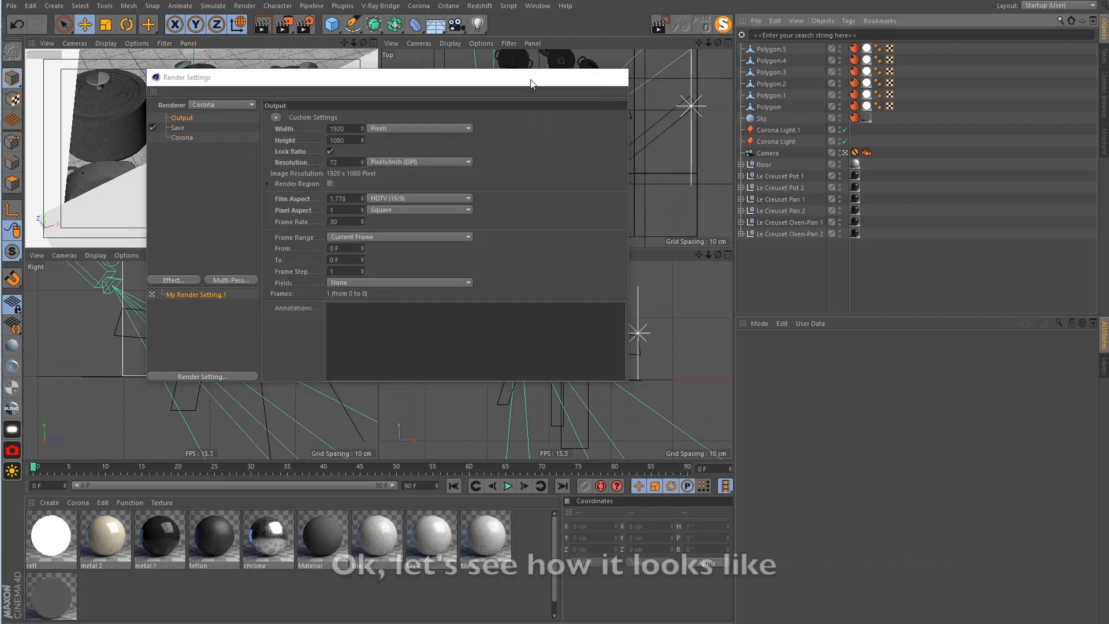
# Render the scene to the Picture Viewer and enlarge the image to examine the pot and floor materials
pyautogui.click(283, 26)
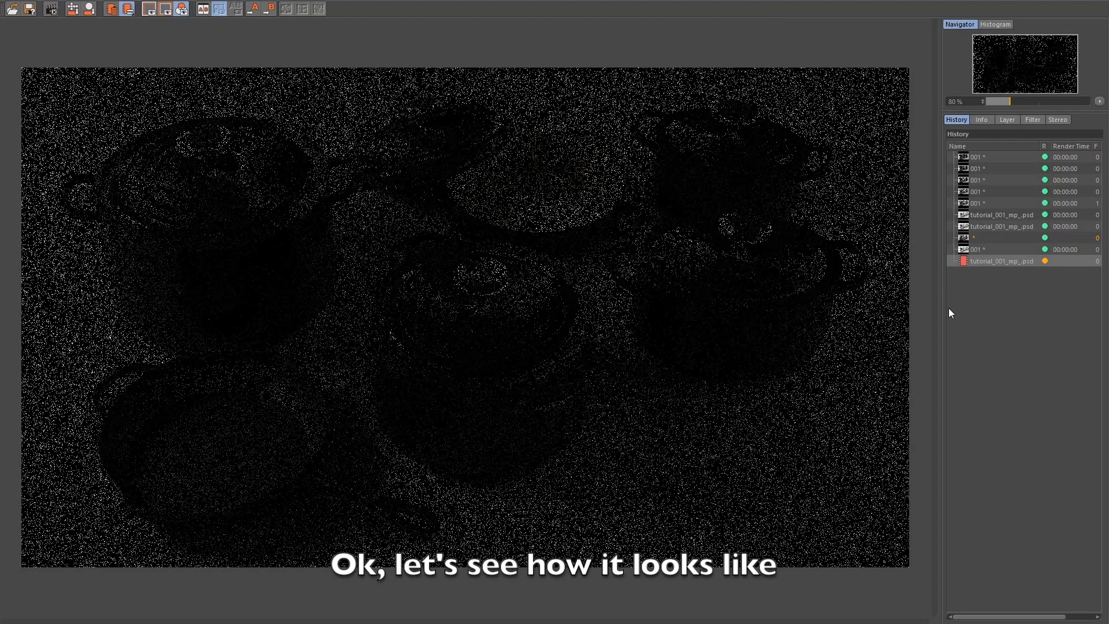
pyautogui.moveTo(936, 307); pyautogui.dragTo(1083, 303)
pyautogui.scroll(1, 546, 318)
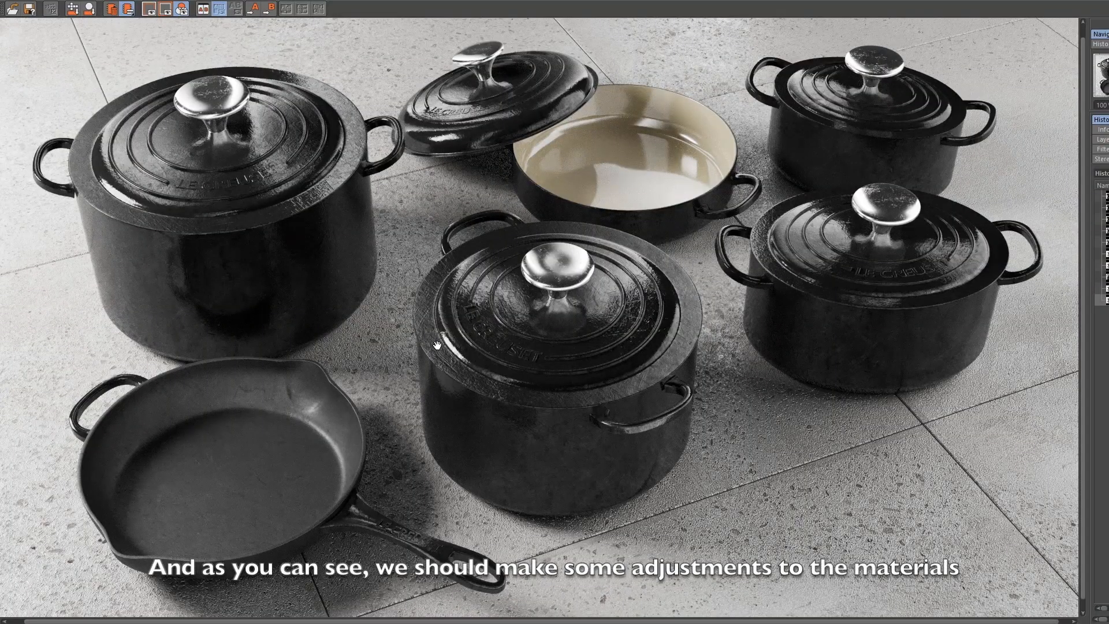
pyautogui.scroll(-1, 501, 295)
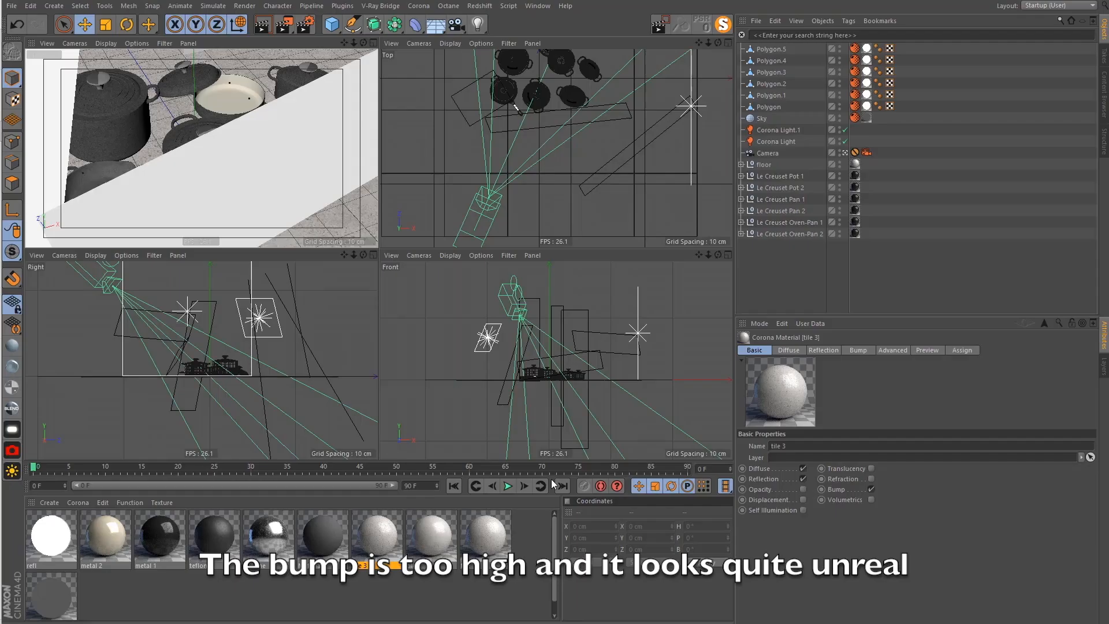
# Set the bump strength of the tile 1, tile 2 and tile 3 materials together to 5%
pyautogui.doubleClick(372, 545)
pyautogui.moveTo(487, 546); pyautogui.dragTo(488, 547)
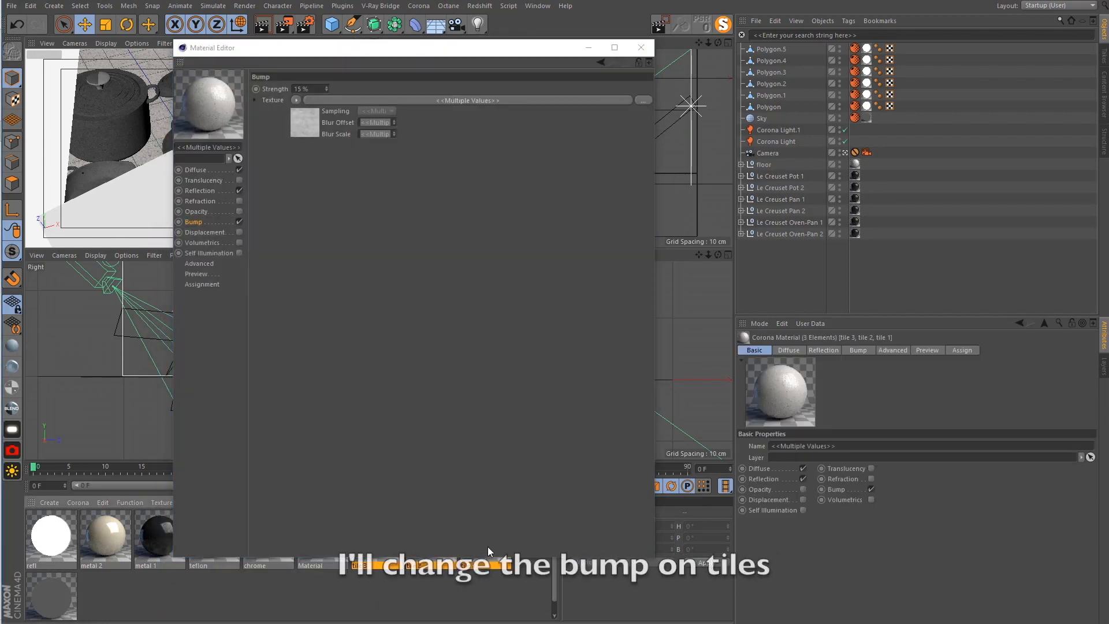
pyautogui.moveTo(371, 56); pyautogui.dragTo(718, 63)
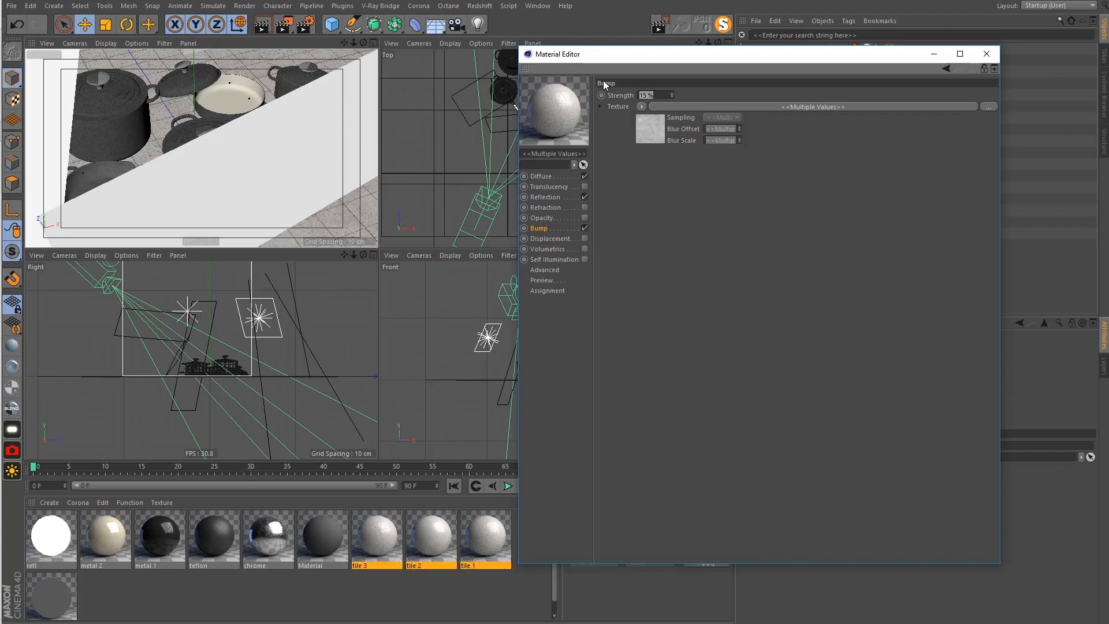
pyautogui.write('5')
pyautogui.press('Return')
pyautogui.click(315, 601)
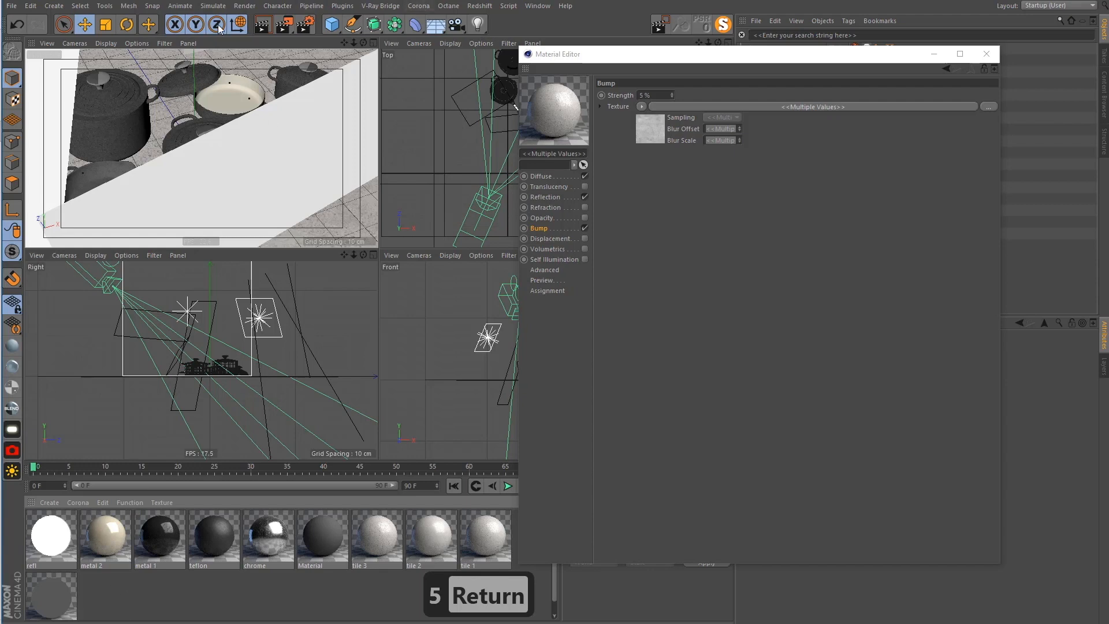
# Set the Corona denoise mode to Fast preview (NVIDIA) and the render output width to 800 pixels
pyautogui.click(306, 23)
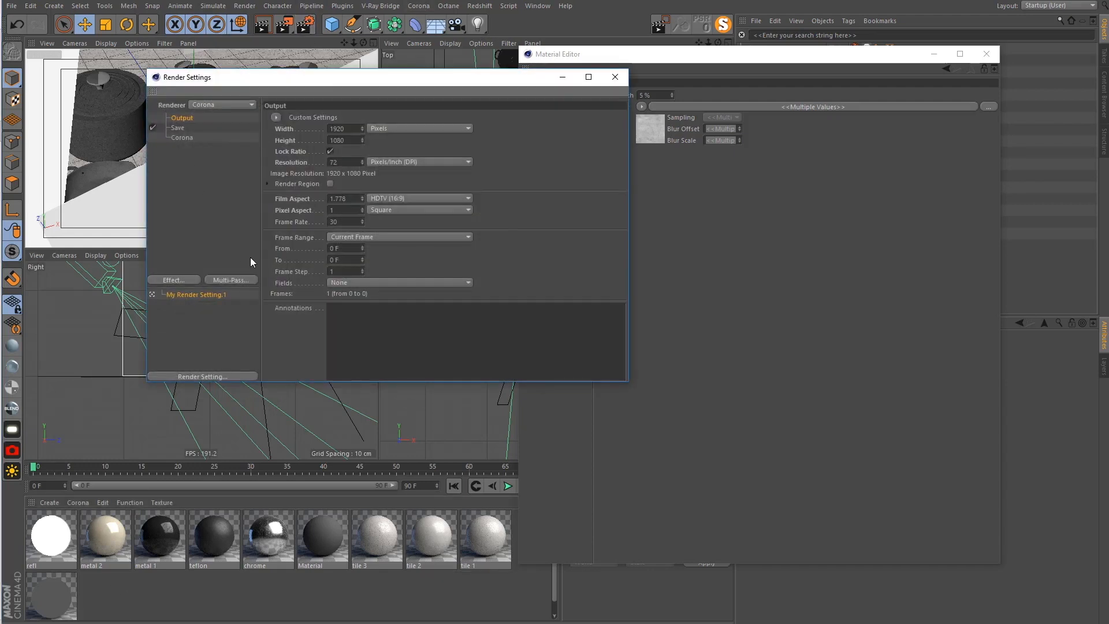
pyautogui.click(183, 138)
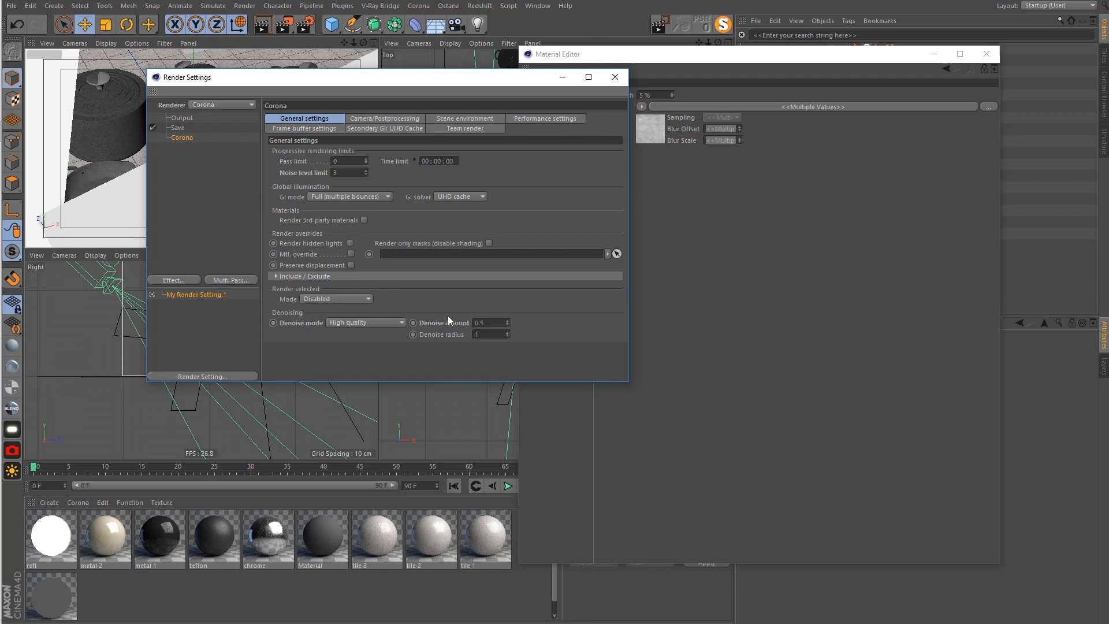
pyautogui.click(366, 321)
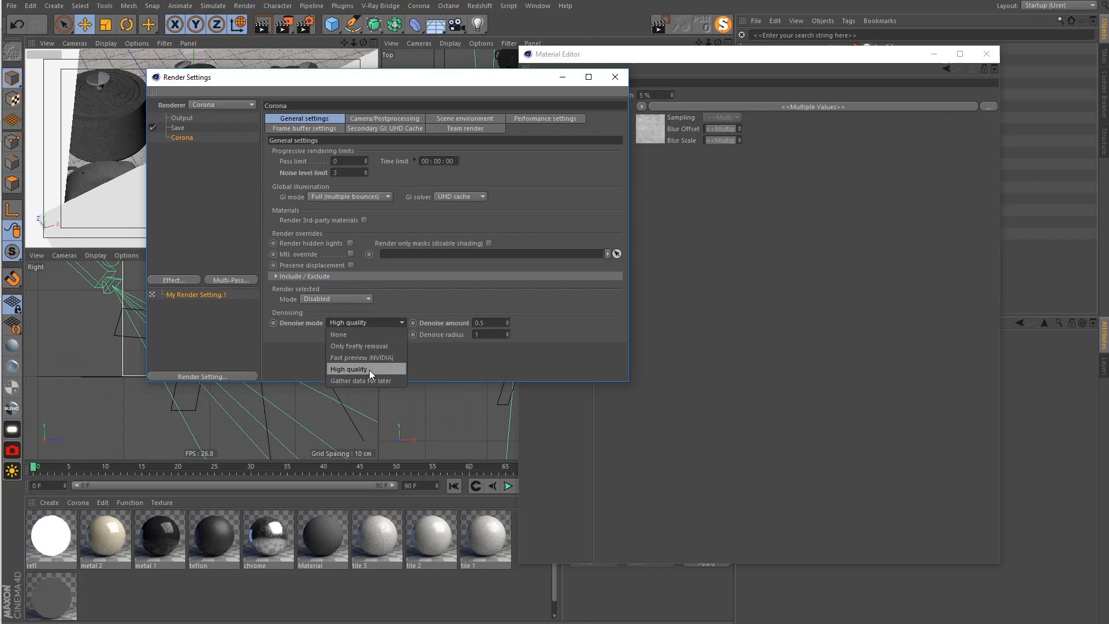
pyautogui.click(348, 358)
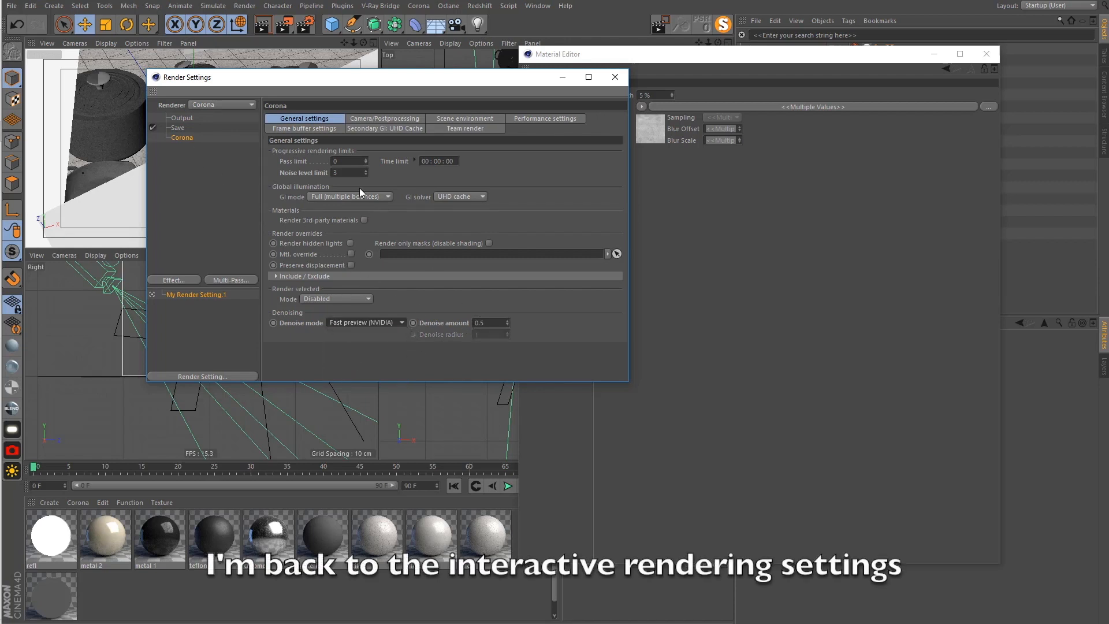
pyautogui.click(184, 118)
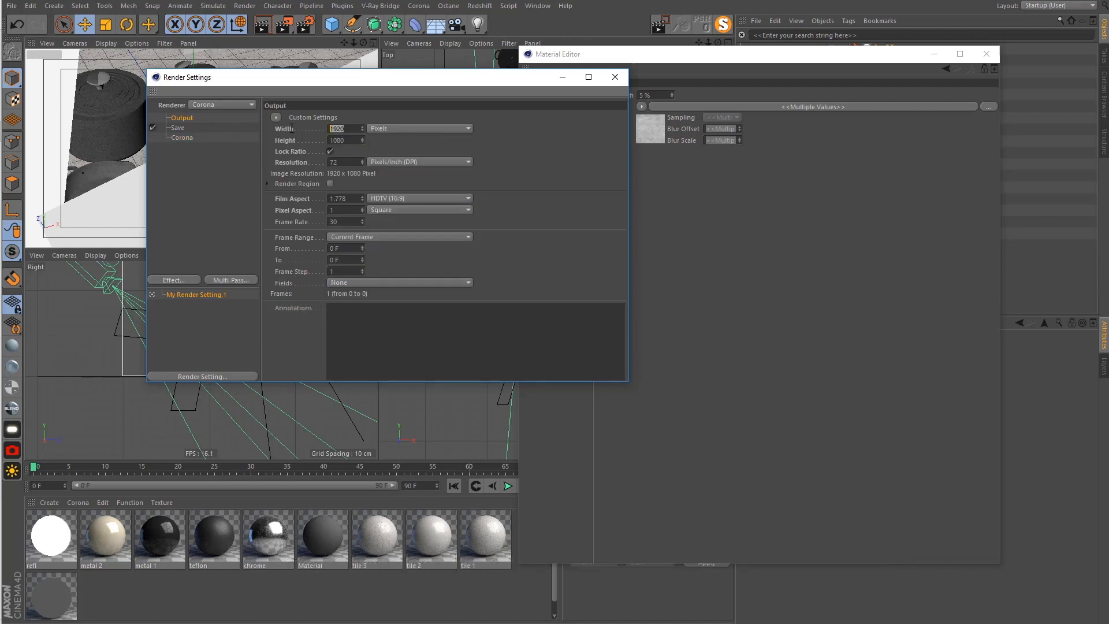
pyautogui.write('800')
pyautogui.press('Return')
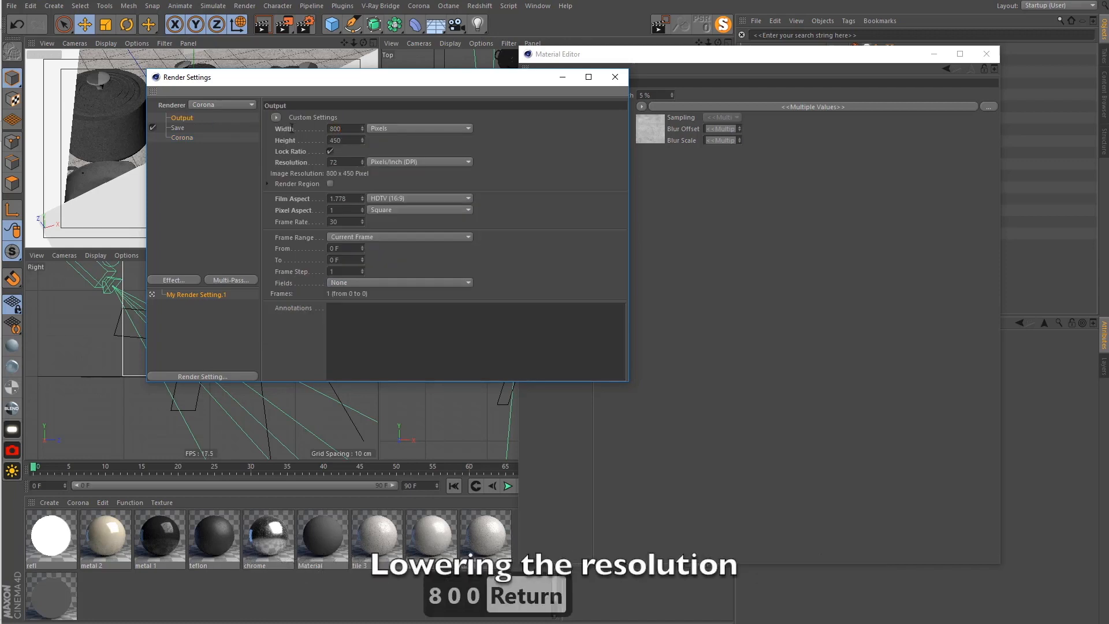
pyautogui.click(196, 138)
pyautogui.click(614, 77)
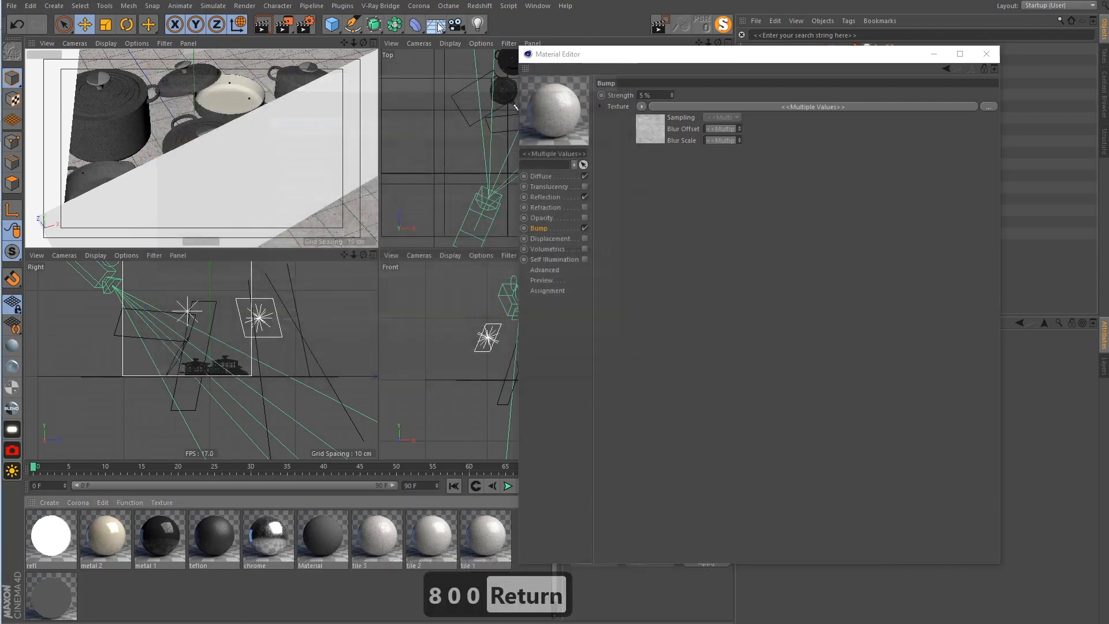
# Start Corona interactive rendering beside the Material Editor and inspect the materials of the pots and lids up close
pyautogui.click(418, 6)
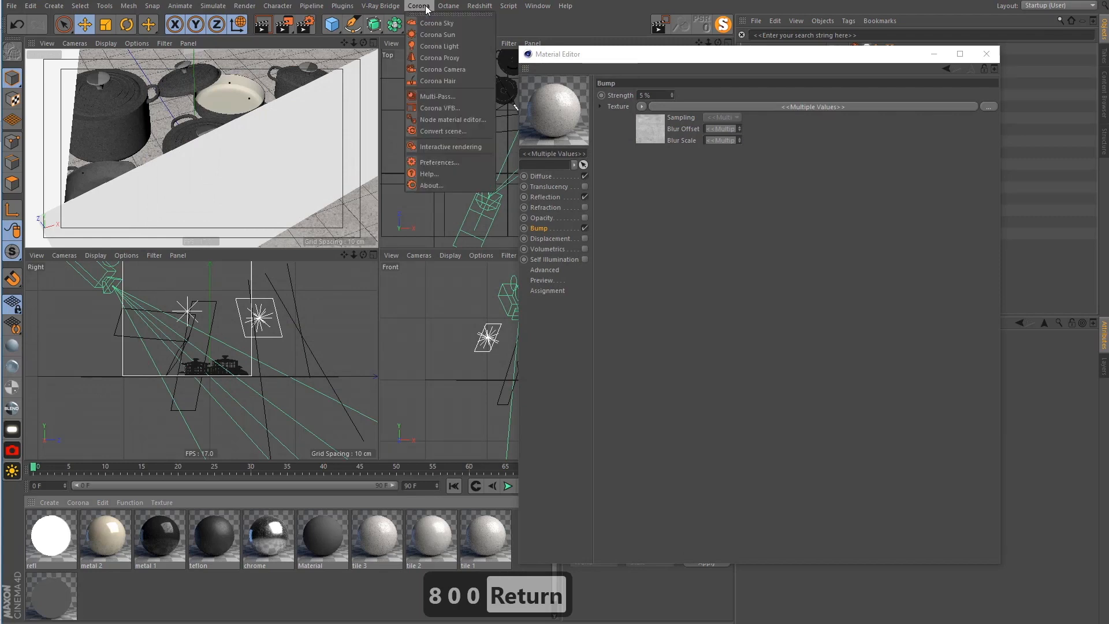
pyautogui.click(479, 148)
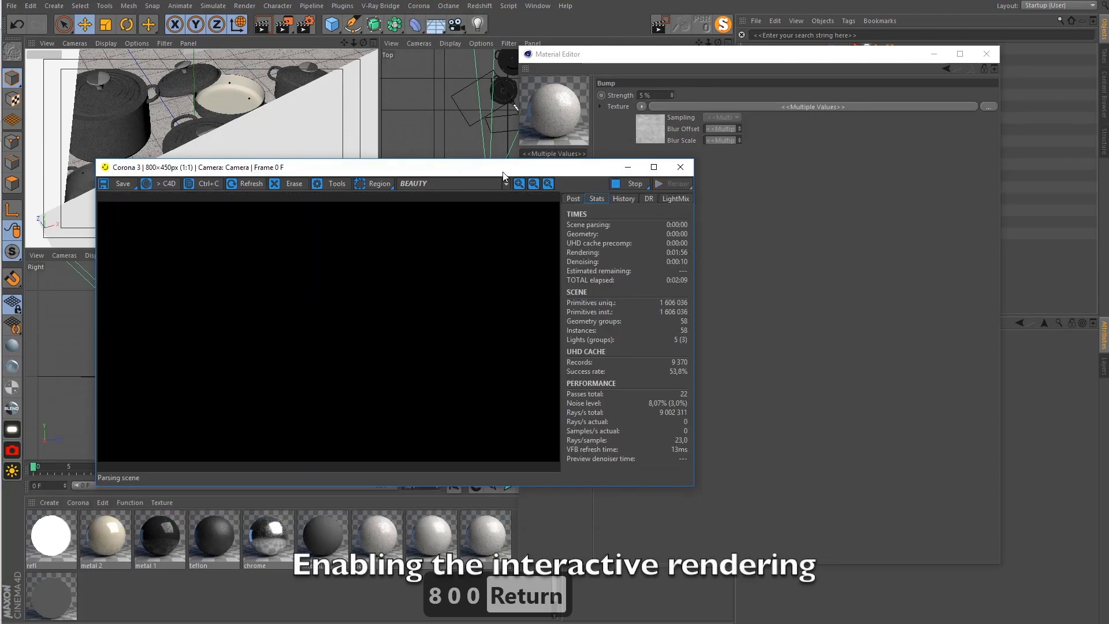
pyautogui.moveTo(503, 173); pyautogui.dragTo(439, 240)
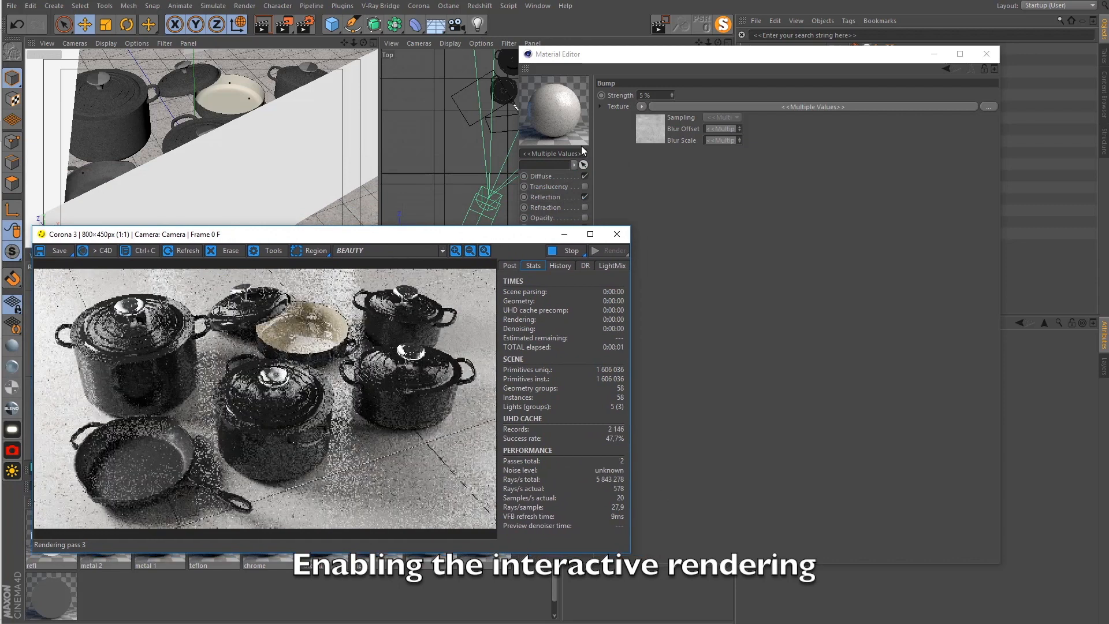
pyautogui.moveTo(635, 53)
pyautogui.mouseDown()
pyautogui.moveTo(710, 57)
pyautogui.moveTo(638, 71)
pyautogui.mouseUp()
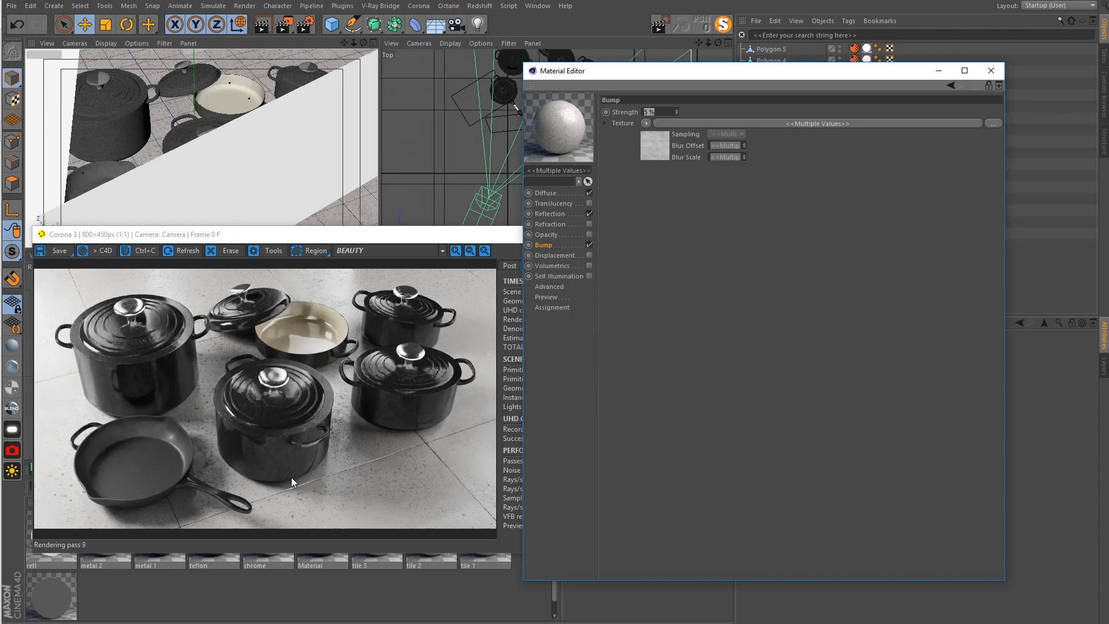
pyautogui.scroll(2, 252, 392)
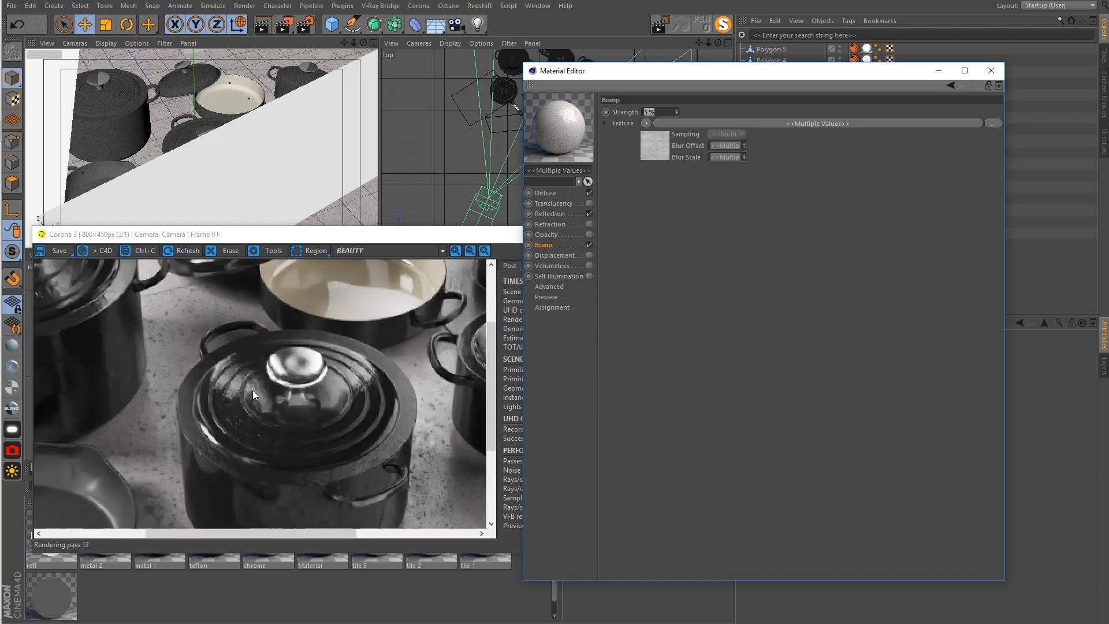
pyautogui.scroll(-2, 241, 390)
pyautogui.scroll(2, 119, 314)
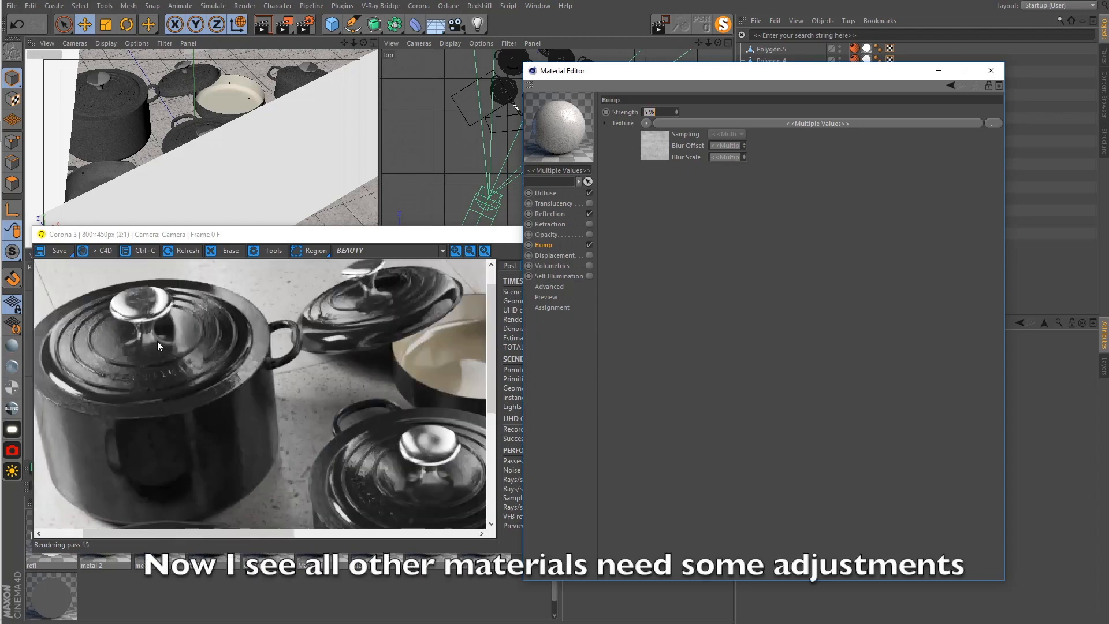
pyautogui.scroll(-1, 186, 354)
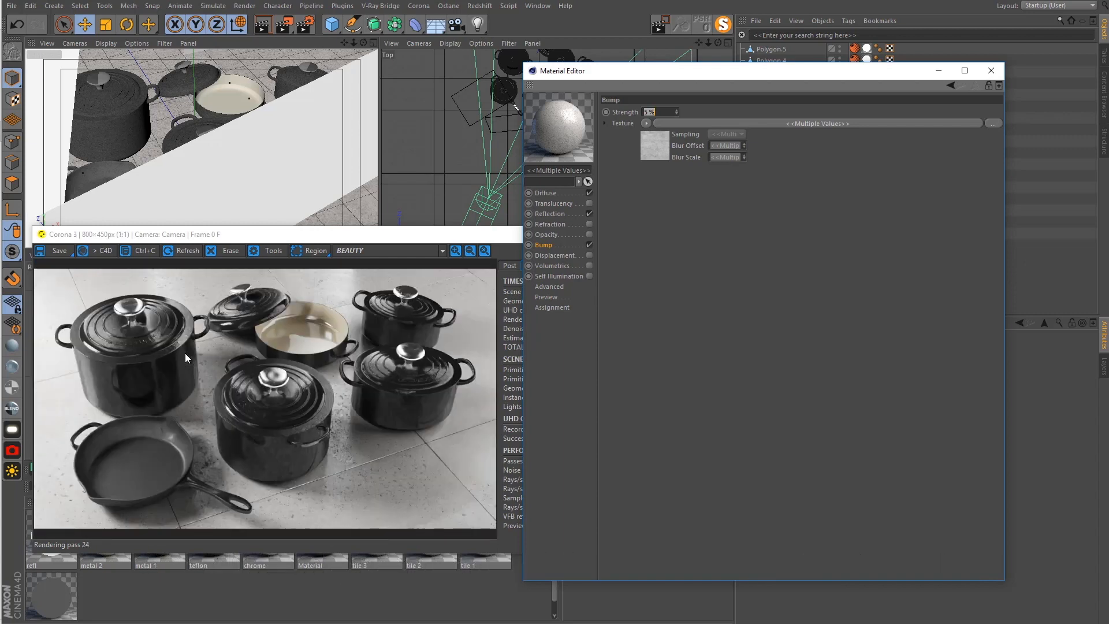
pyautogui.click(185, 354)
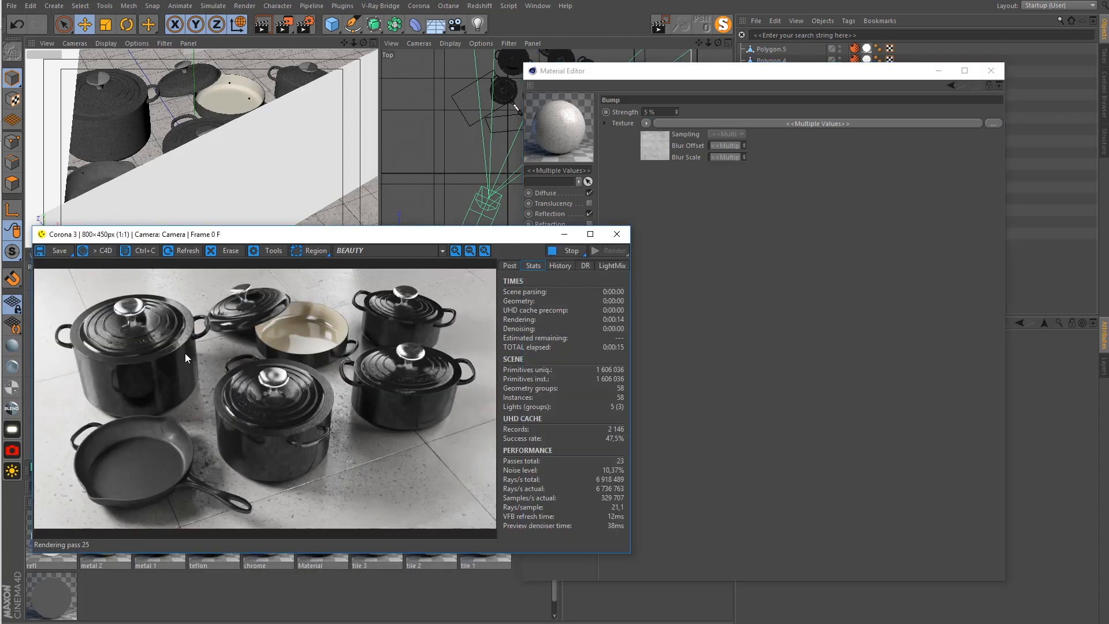
pyautogui.click(691, 279)
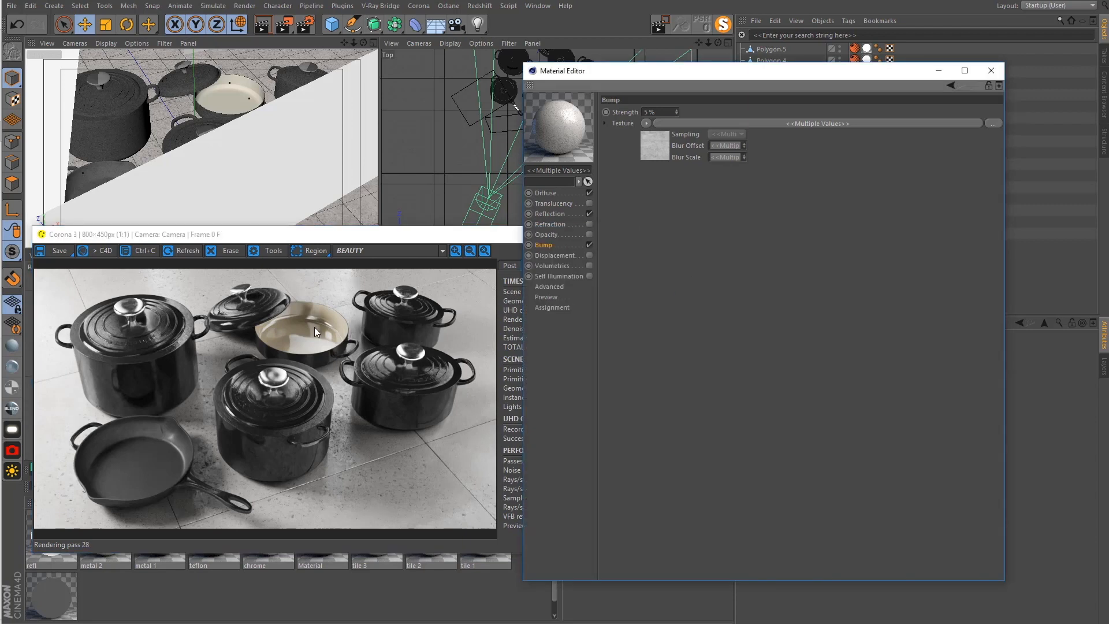
# Reposition the Corona render window to uncover the materials and set the metal 2 material's bump strength to 30%
pyautogui.moveTo(380, 239); pyautogui.dragTo(366, 130)
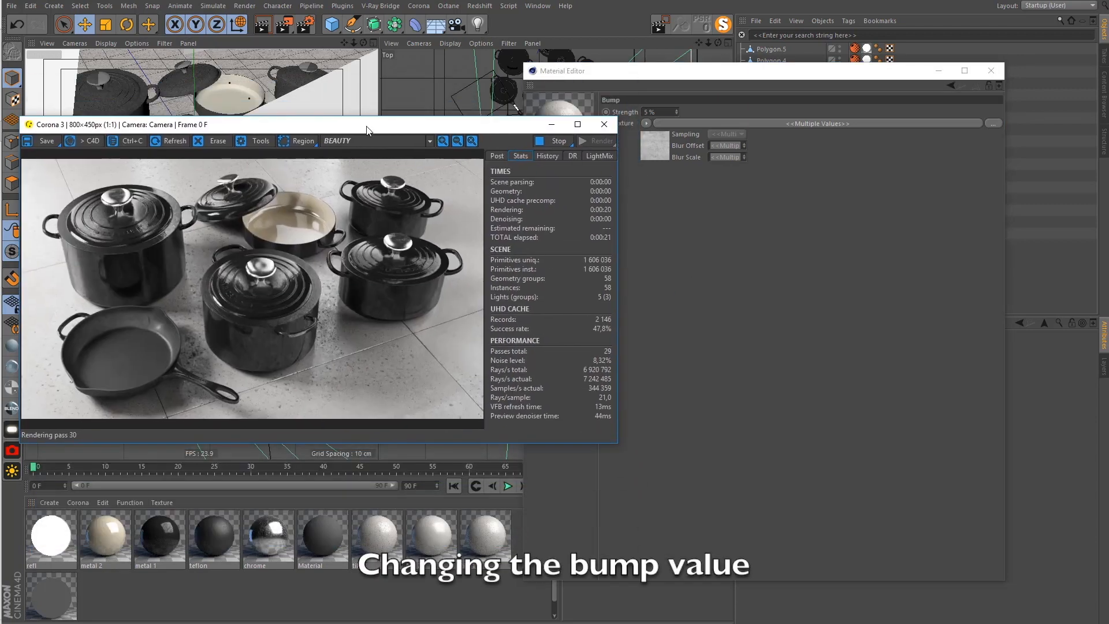
pyautogui.click(116, 544)
pyautogui.click(731, 314)
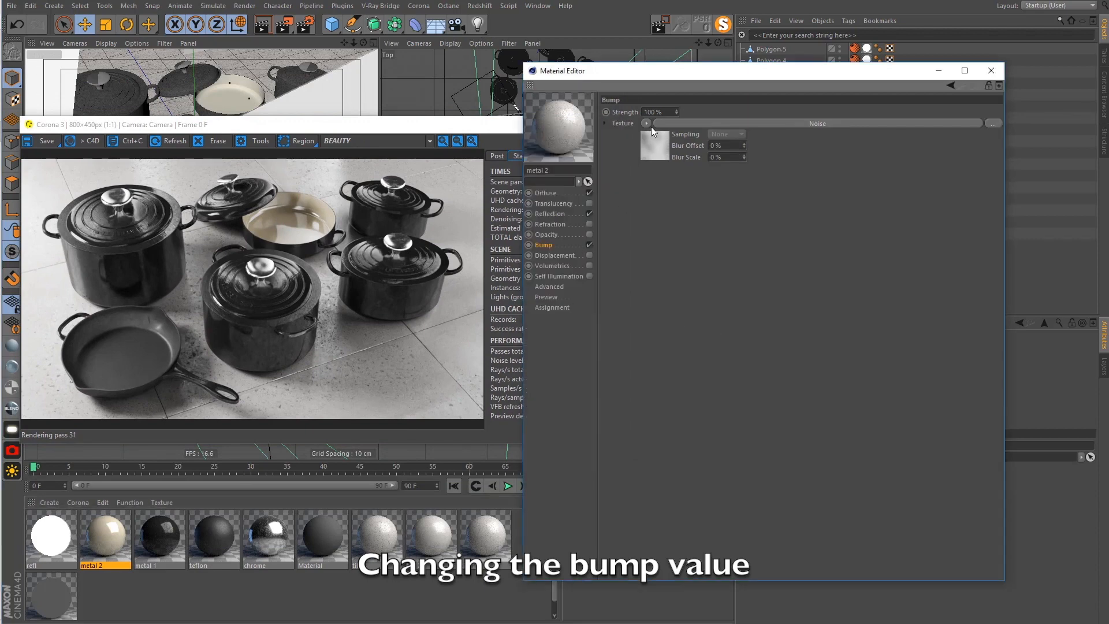
pyautogui.moveTo(657, 112); pyautogui.dragTo(610, 112)
pyautogui.write('30')
pyautogui.press('Return')
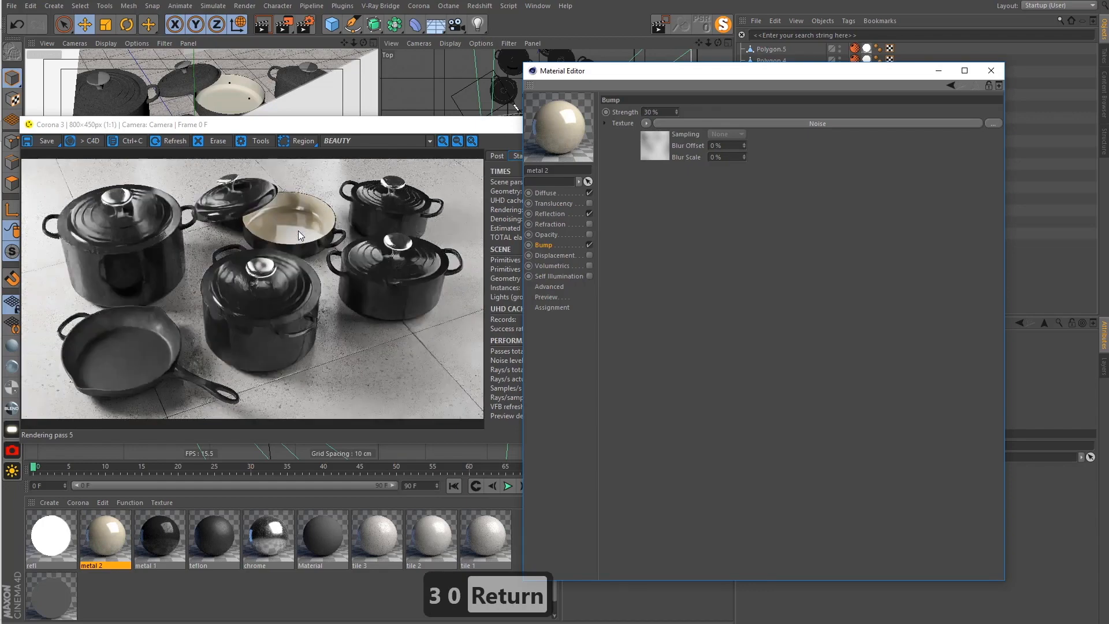
# Set the bump strength of the metal 1 material to 3%
pyautogui.click(144, 546)
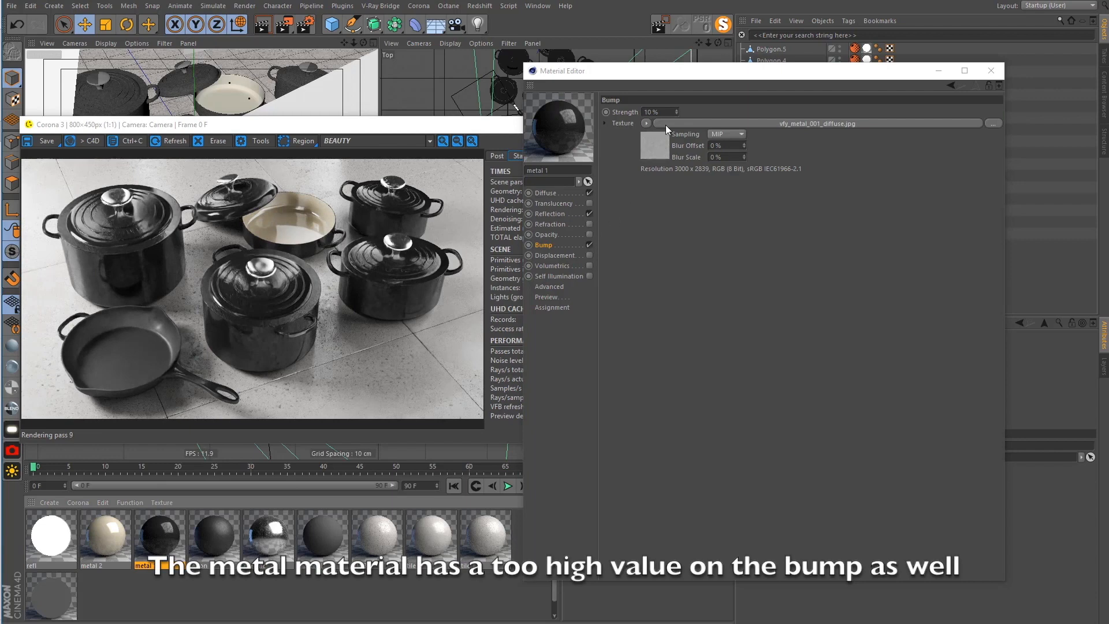
pyautogui.click(632, 111)
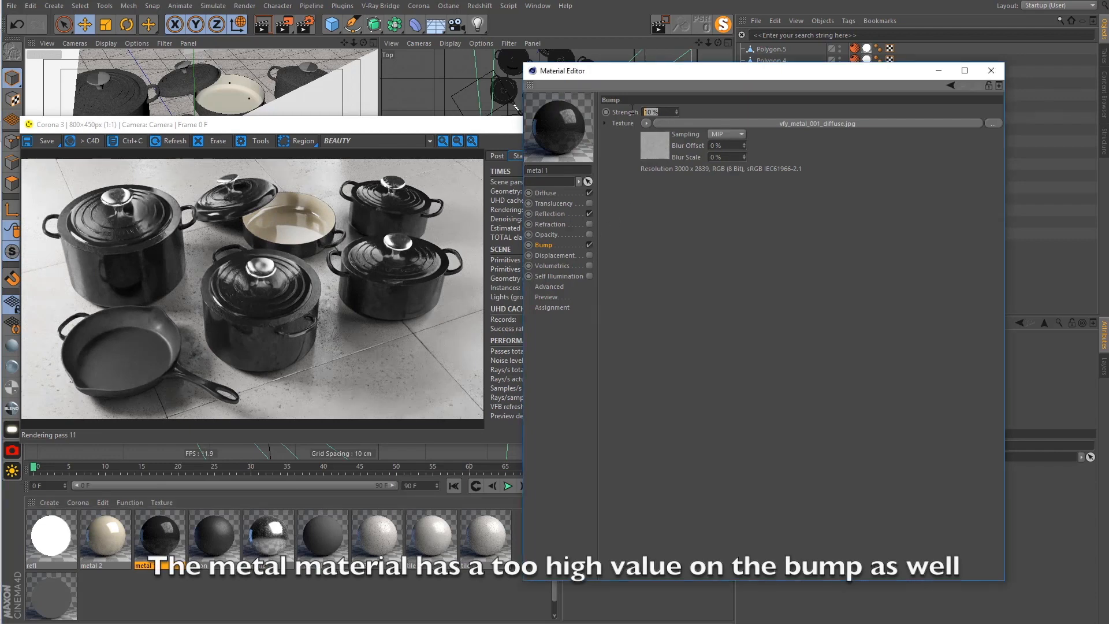
pyautogui.write('3')
pyautogui.press('Return')
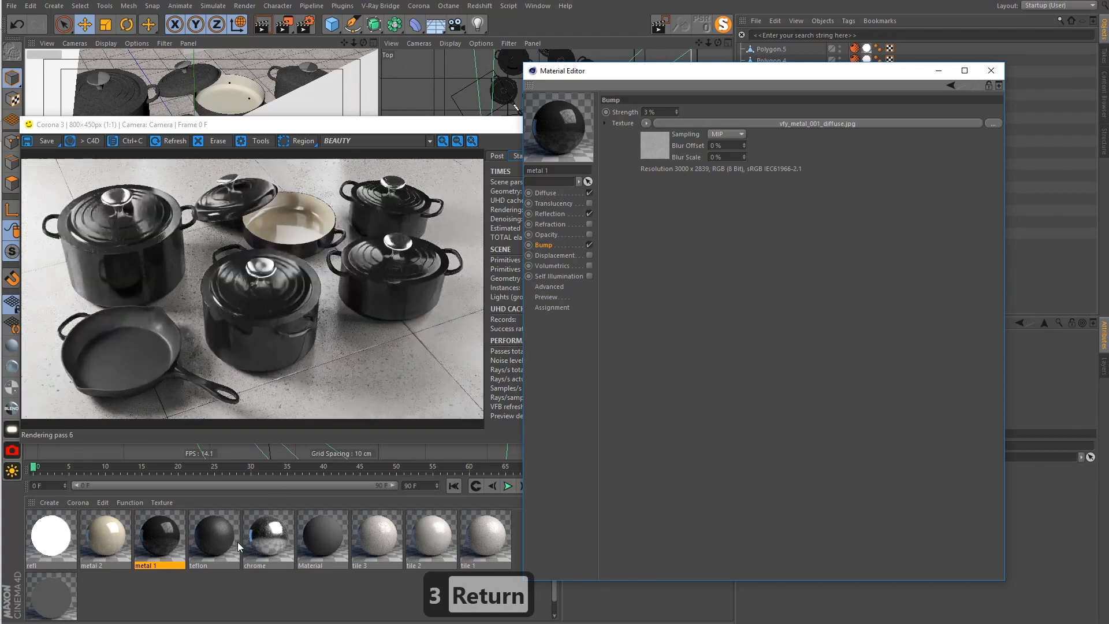
# Lower the low clip to about 18% in the Filter layer of the chrome material's reflection glossiness texture
pyautogui.click(267, 539)
pyautogui.click(545, 212)
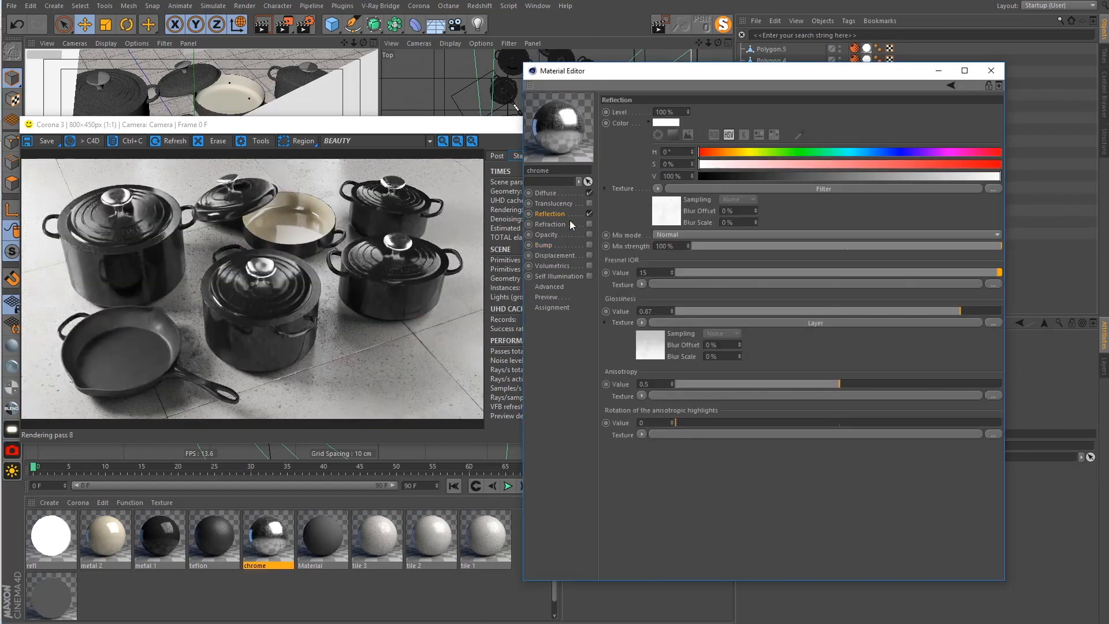
pyautogui.click(649, 339)
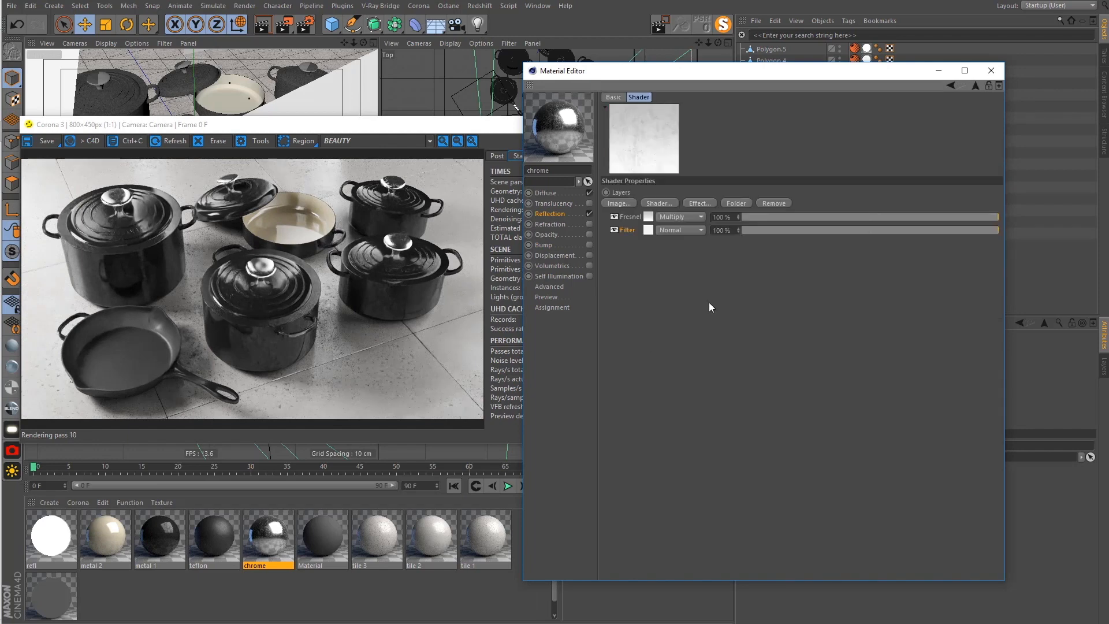
pyautogui.click(649, 230)
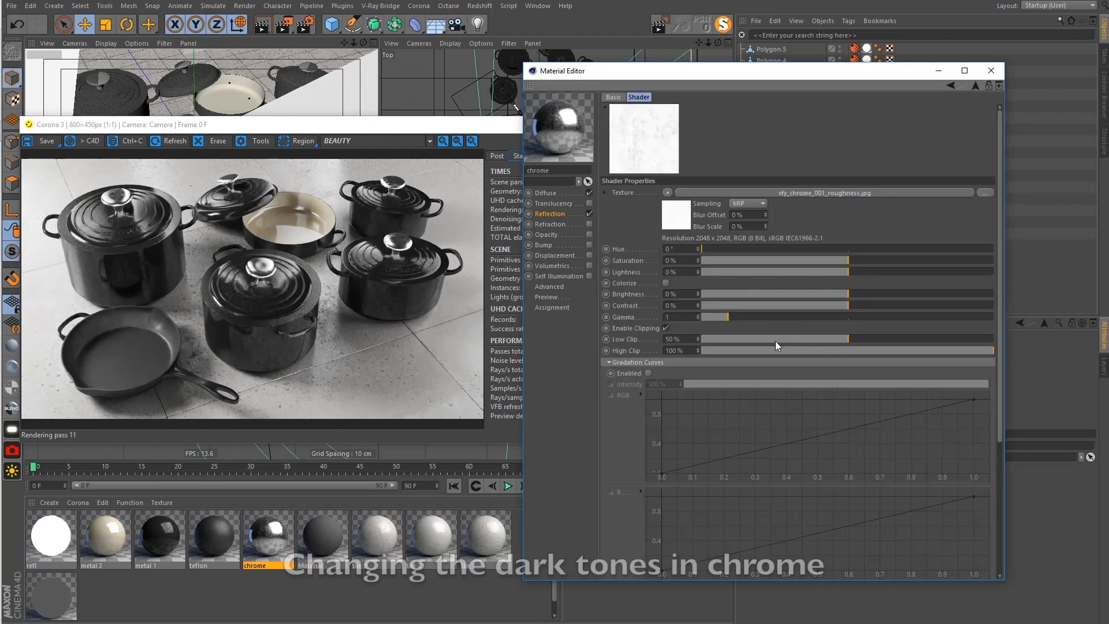
pyautogui.click(760, 339)
pyautogui.moveTo(761, 345); pyautogui.dragTo(757, 345)
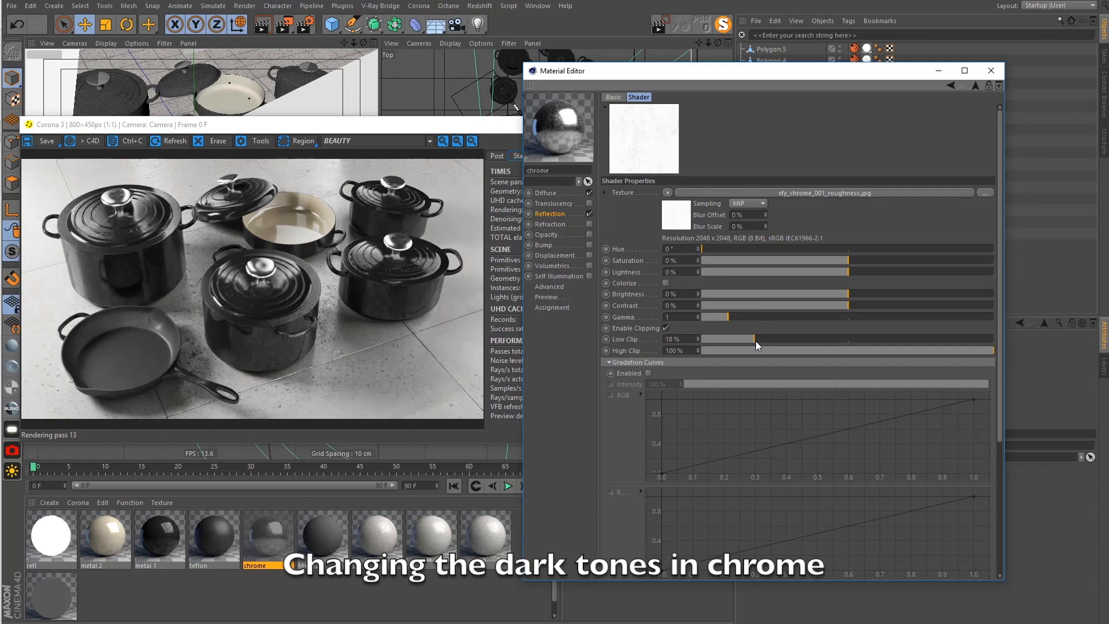
# Add a new Fresnel shader layer to the chrome material's reflection glossiness layers
pyautogui.click(570, 213)
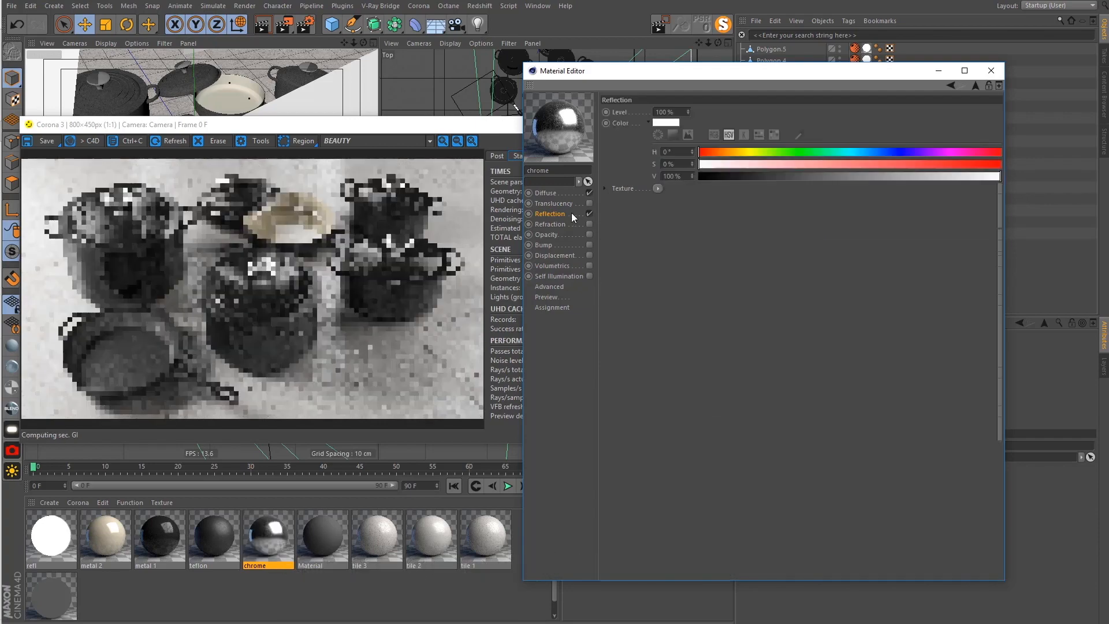
pyautogui.click(659, 322)
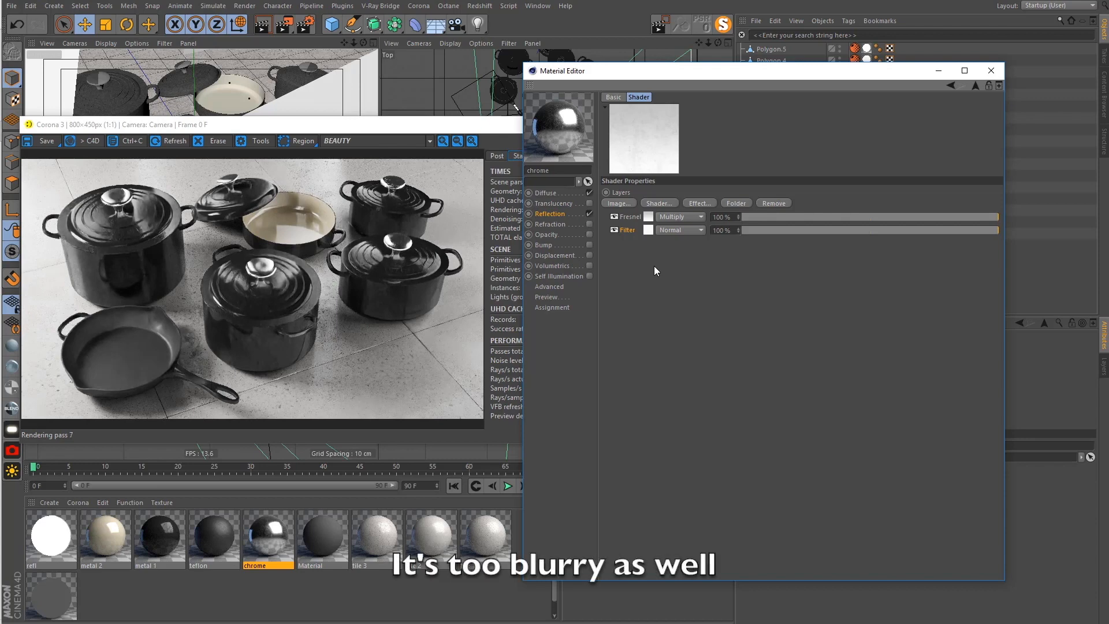
pyautogui.click(659, 203)
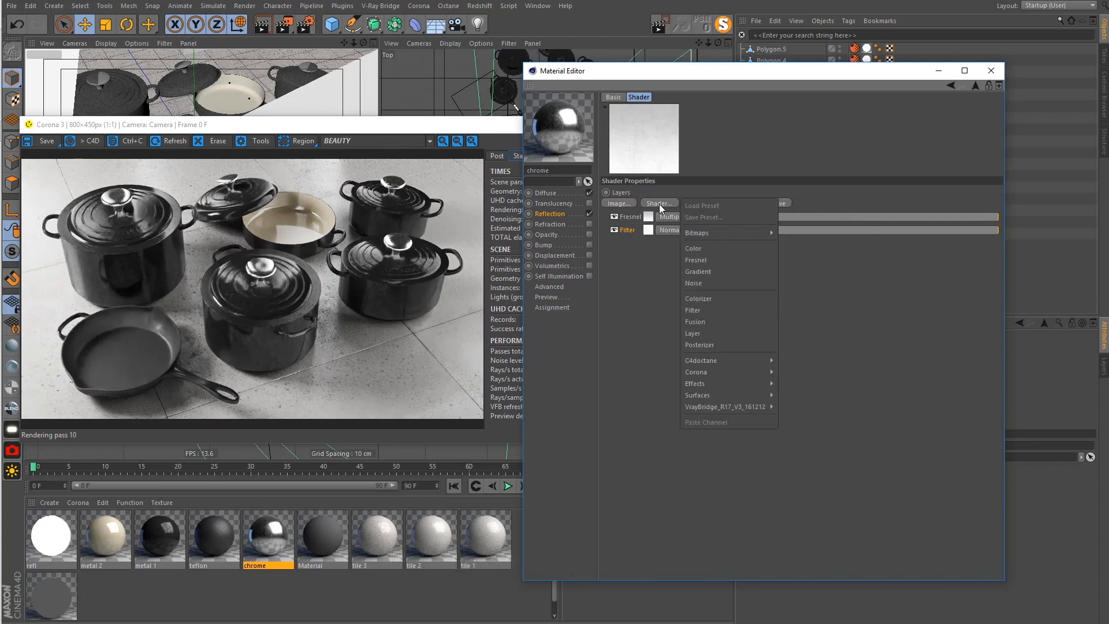
pyautogui.click(711, 261)
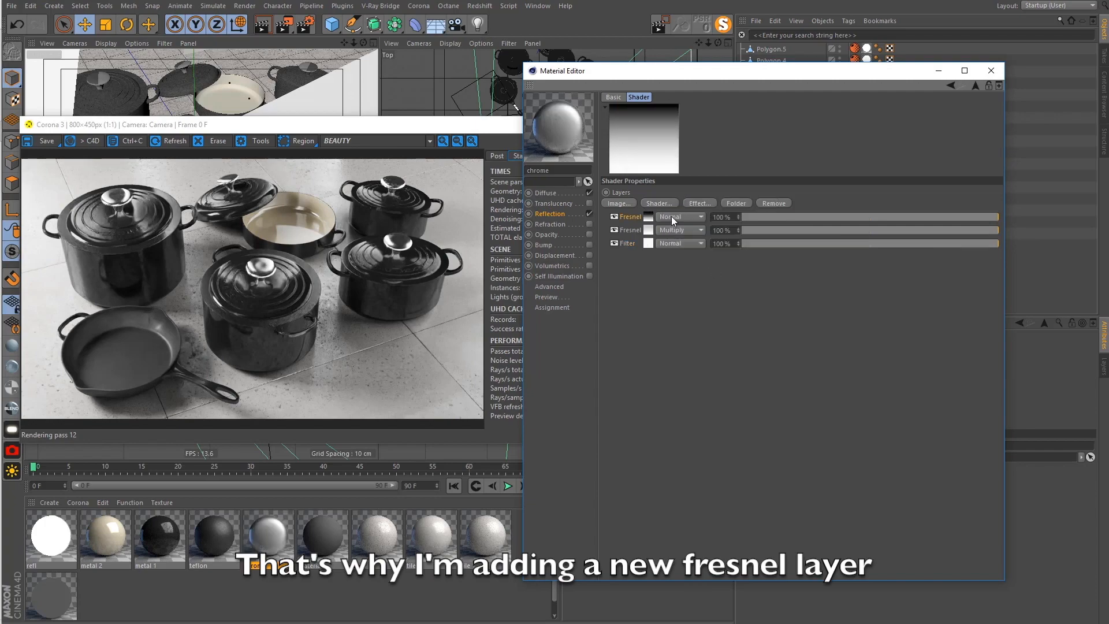
# Shift the new Fresnel layer's gradient midpoint toward the white end and set the layer's blend mode to Screen
pyautogui.click(649, 216)
pyautogui.moveTo(825, 213); pyautogui.dragTo(749, 219)
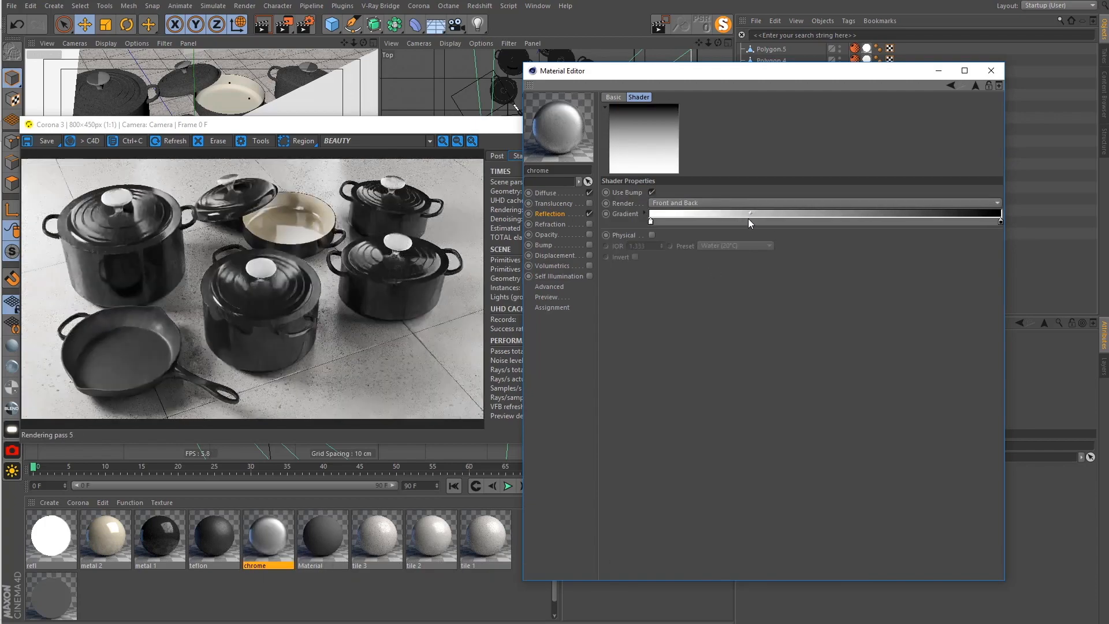
pyautogui.click(976, 86)
pyautogui.click(679, 217)
pyautogui.click(688, 256)
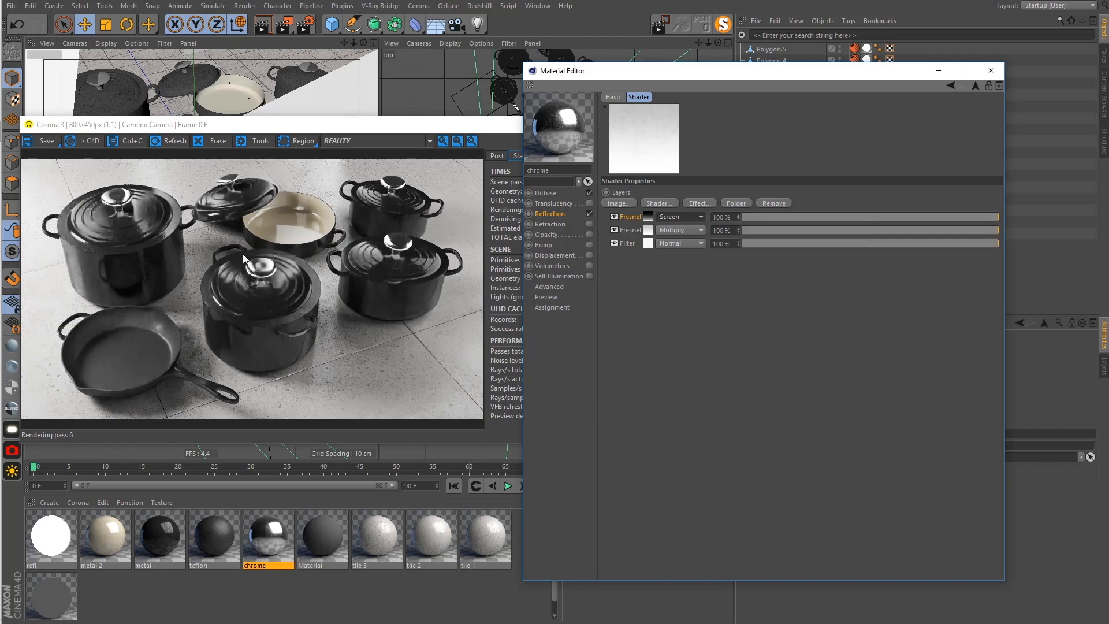
# Move the Fresnel gradient's midpoint slightly closer to white and its black knot inward, checking the lid knobs in the render
pyautogui.scroll(1, 255, 263)
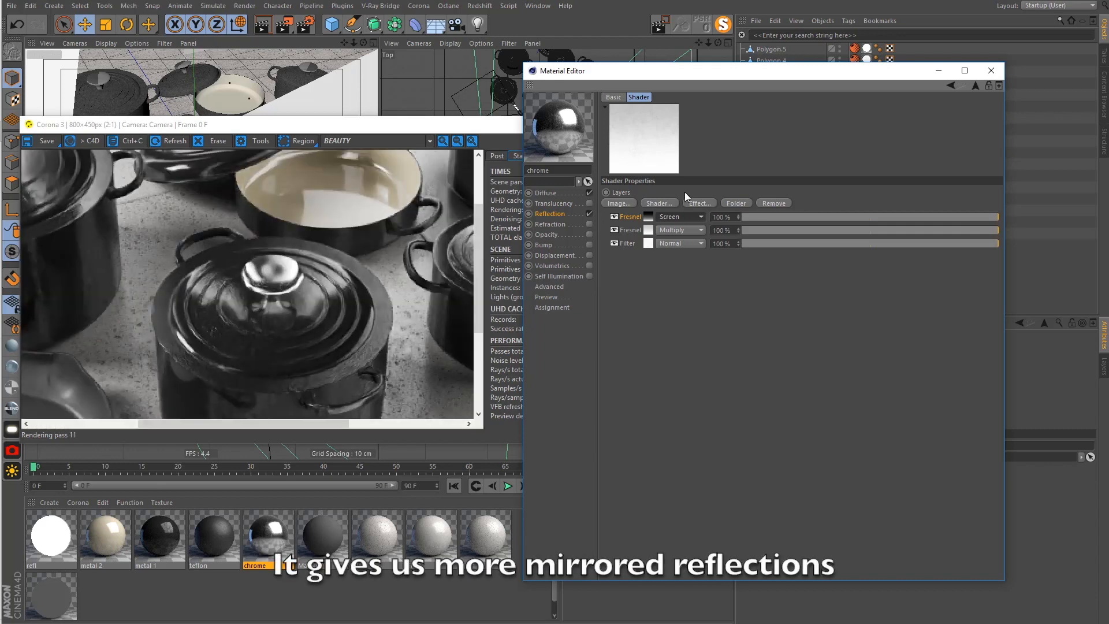
pyautogui.click(650, 219)
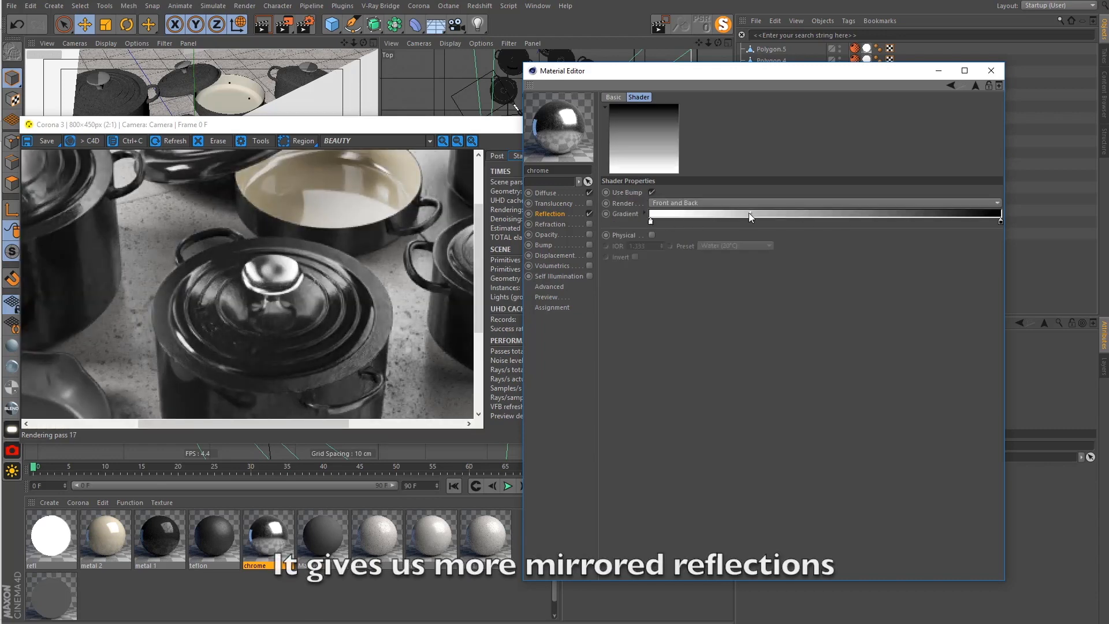
pyautogui.moveTo(750, 214); pyautogui.dragTo(735, 217)
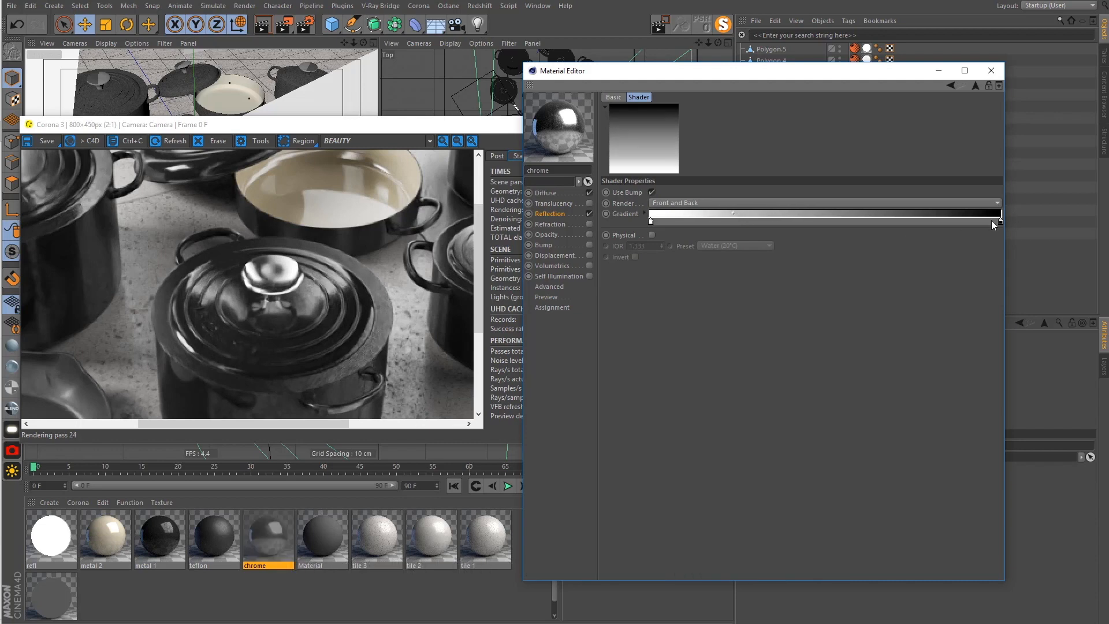
pyautogui.moveTo(1000, 222); pyautogui.dragTo(975, 226)
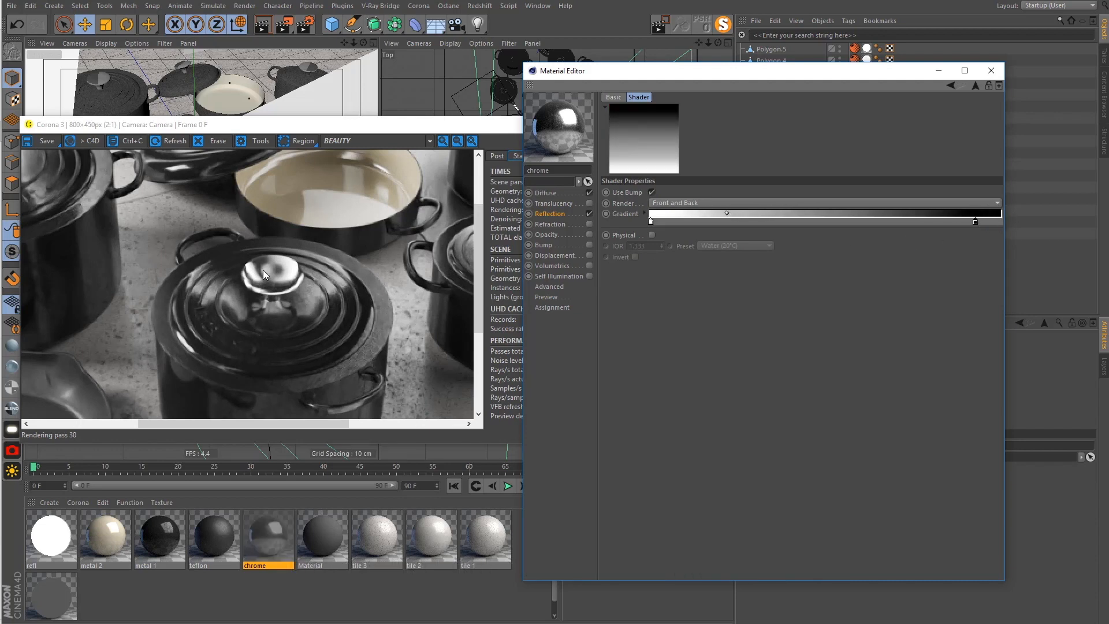
pyautogui.scroll(-1, 275, 271)
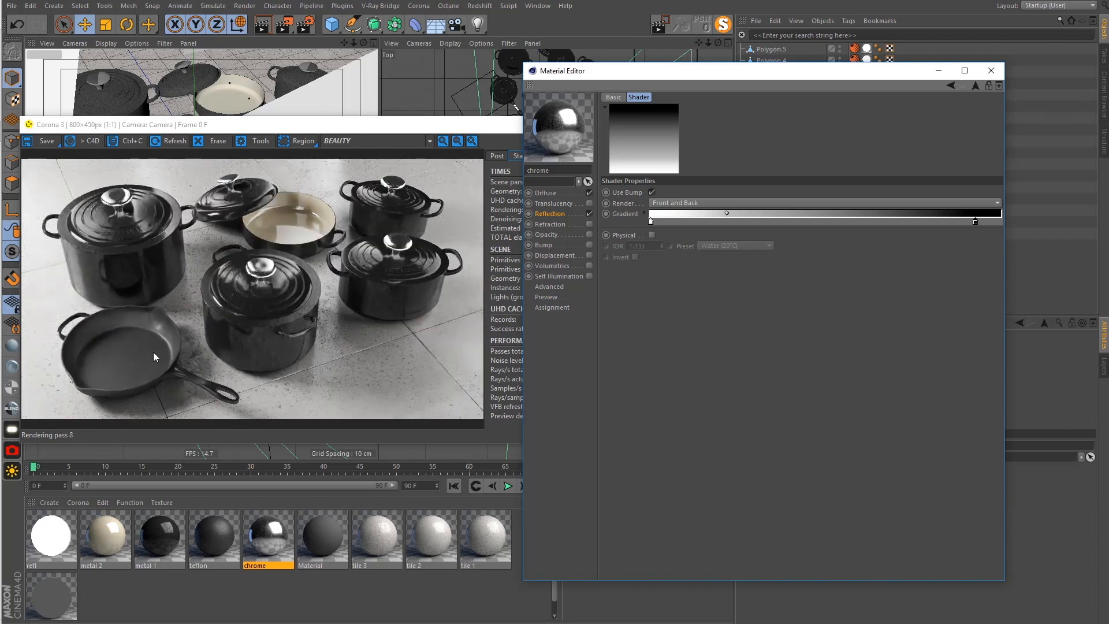
# Stop the interactive rendering and set the Corona denoise mode to None in the render settings
pyautogui.click(491, 136)
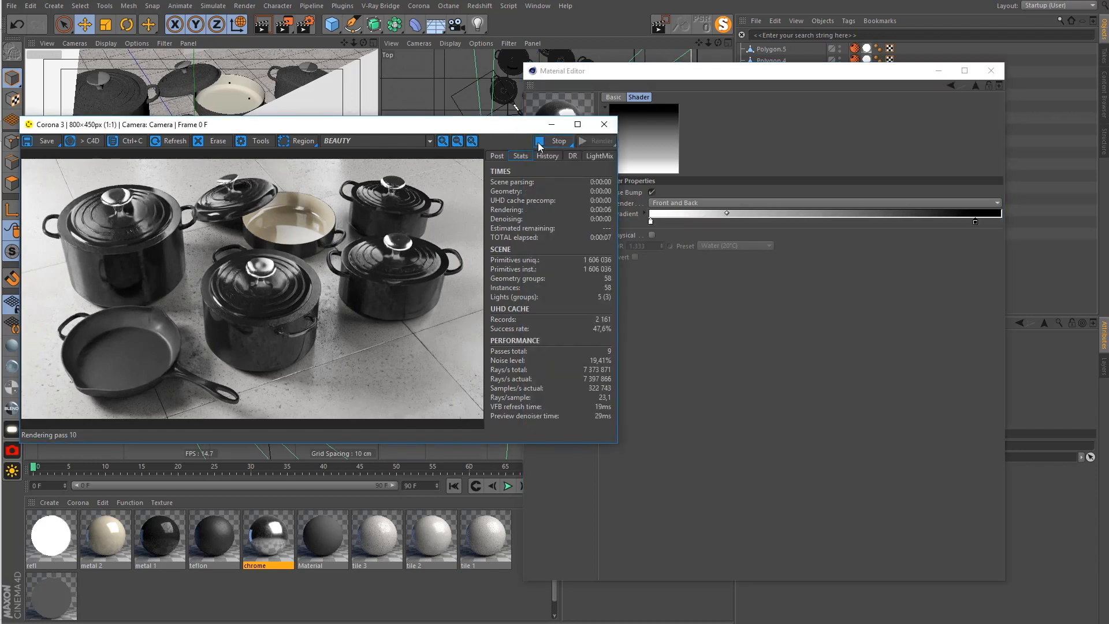
pyautogui.click(549, 142)
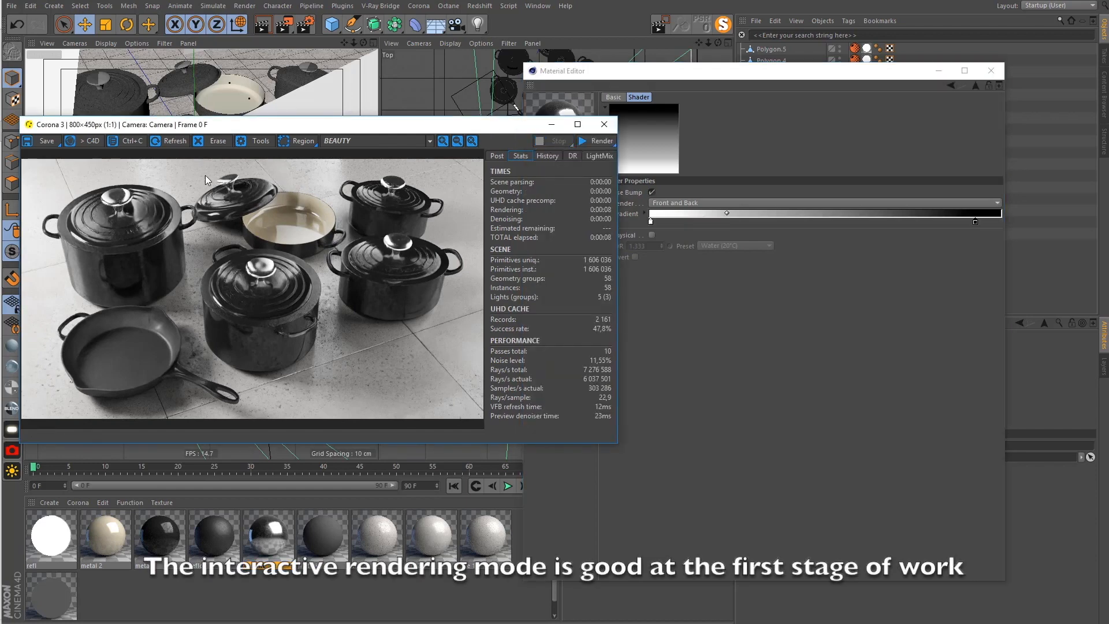
pyautogui.click(306, 24)
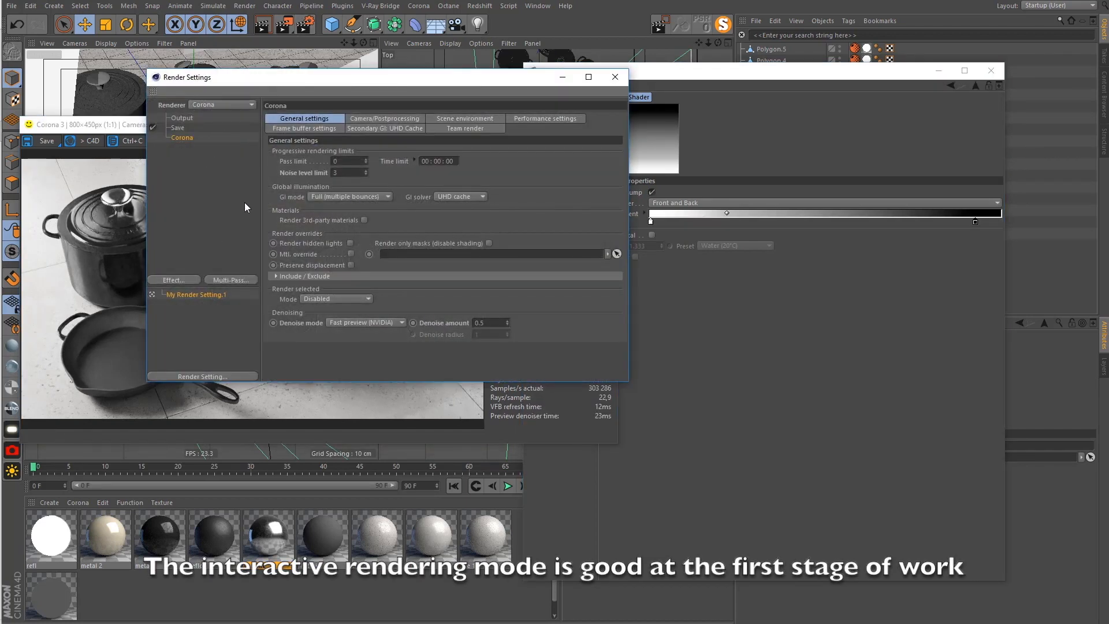
pyautogui.click(392, 322)
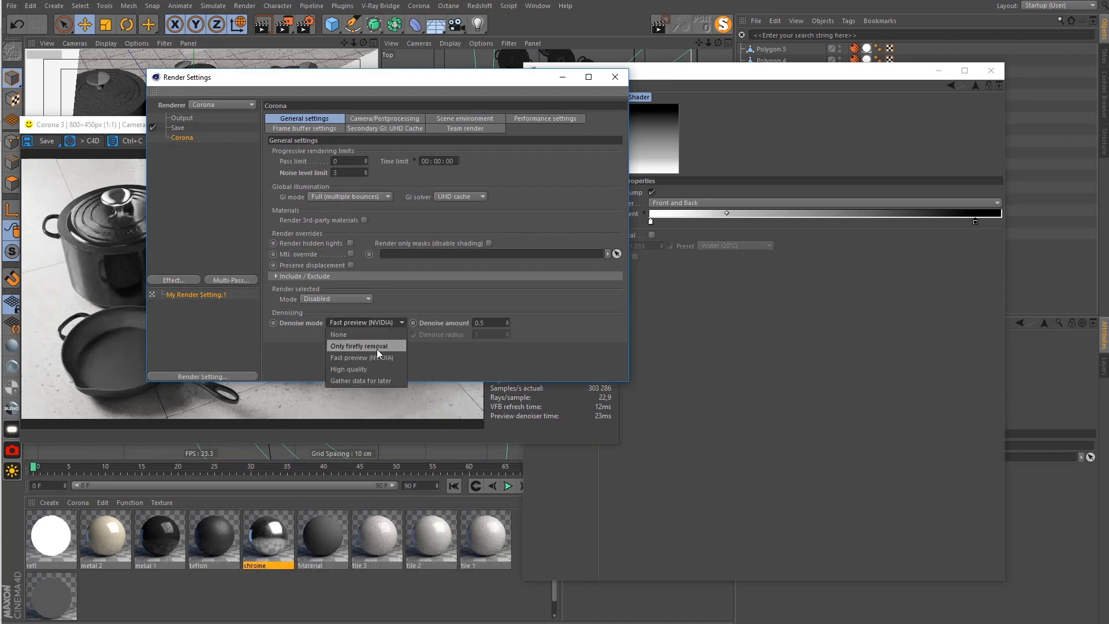
pyautogui.click(337, 336)
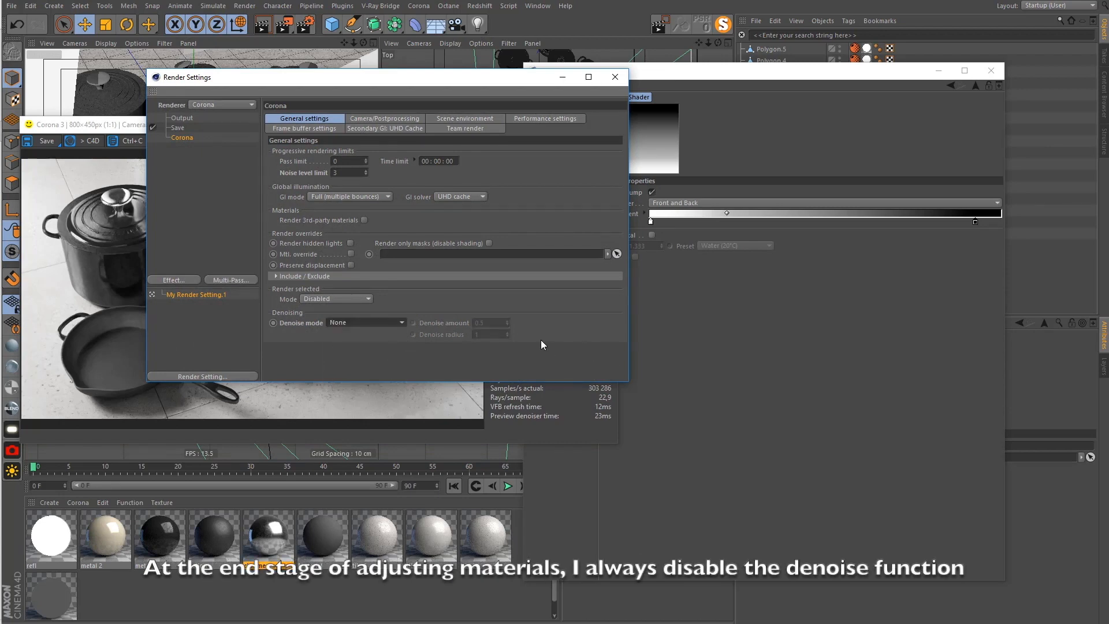
pyautogui.click(615, 77)
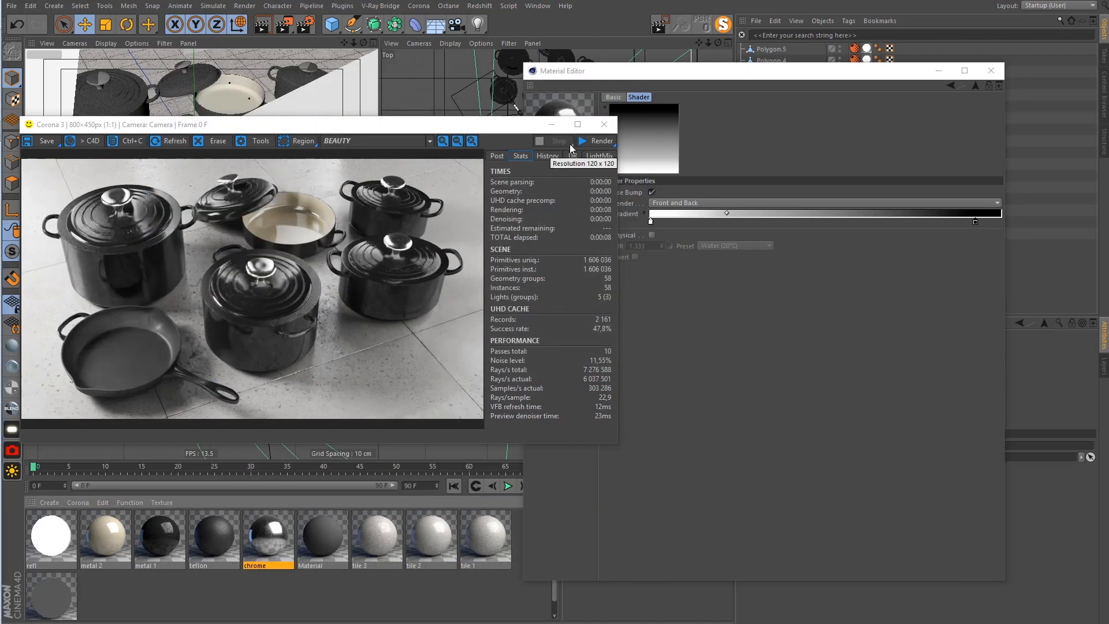
# Start a regular Corona render and limit it to a region around the frying pan, viewed close up
pyautogui.click(589, 141)
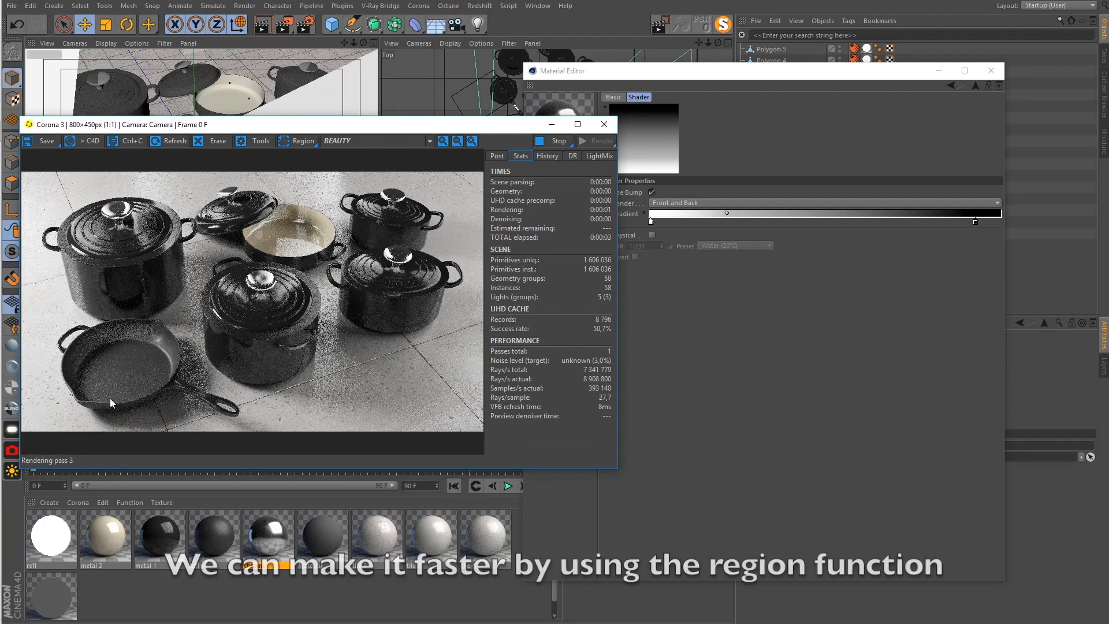
pyautogui.click(312, 140)
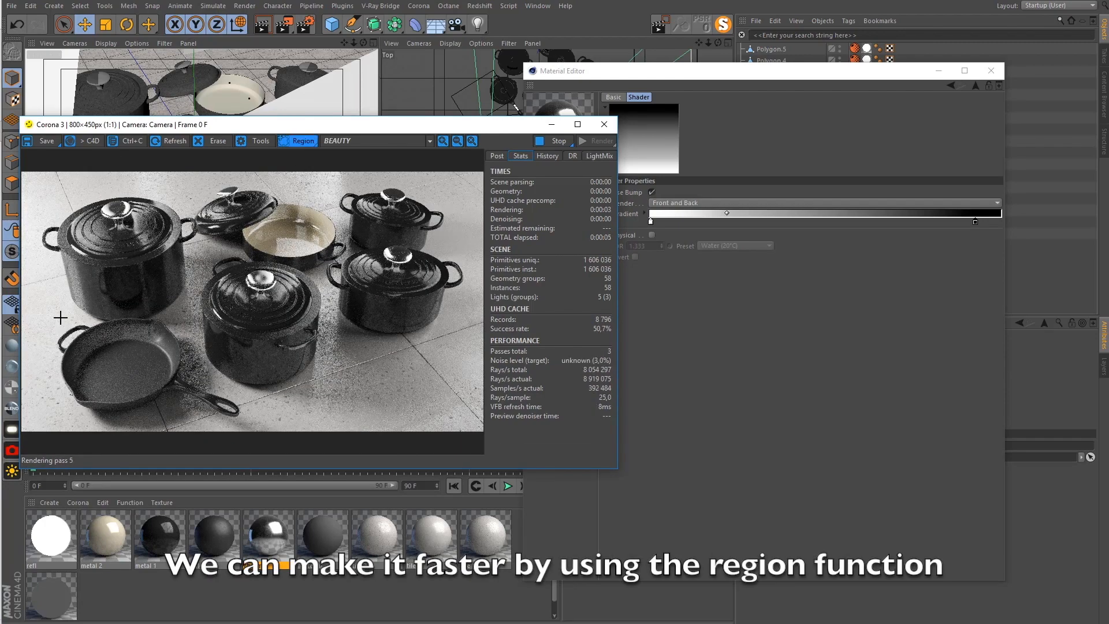
pyautogui.moveTo(61, 322); pyautogui.dragTo(153, 394)
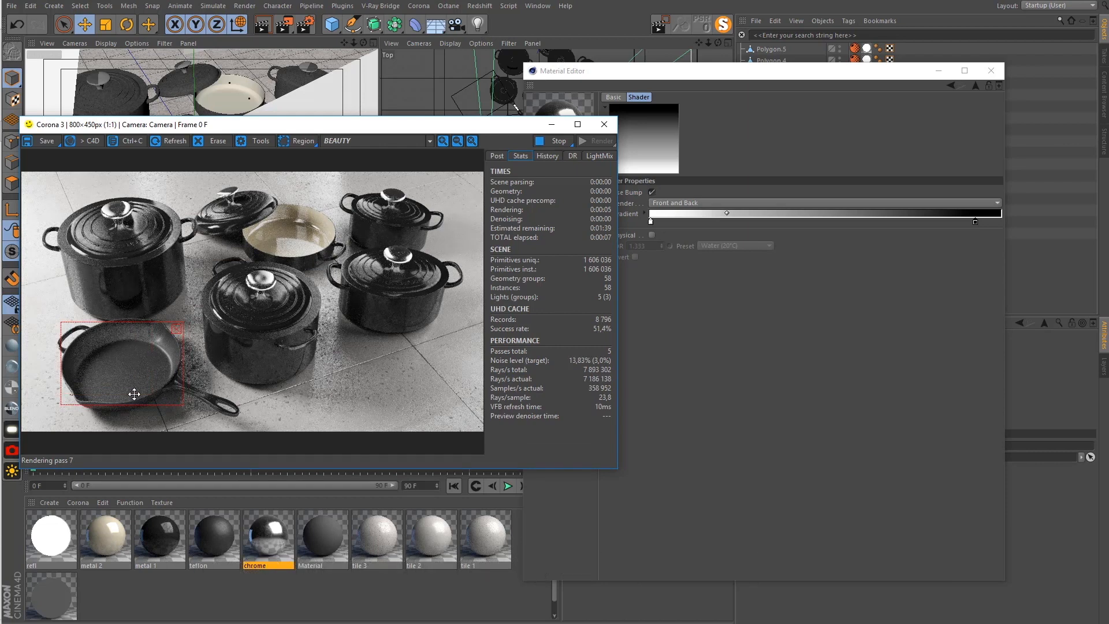
pyautogui.scroll(1, 130, 382)
pyautogui.moveTo(204, 446); pyautogui.dragTo(171, 446)
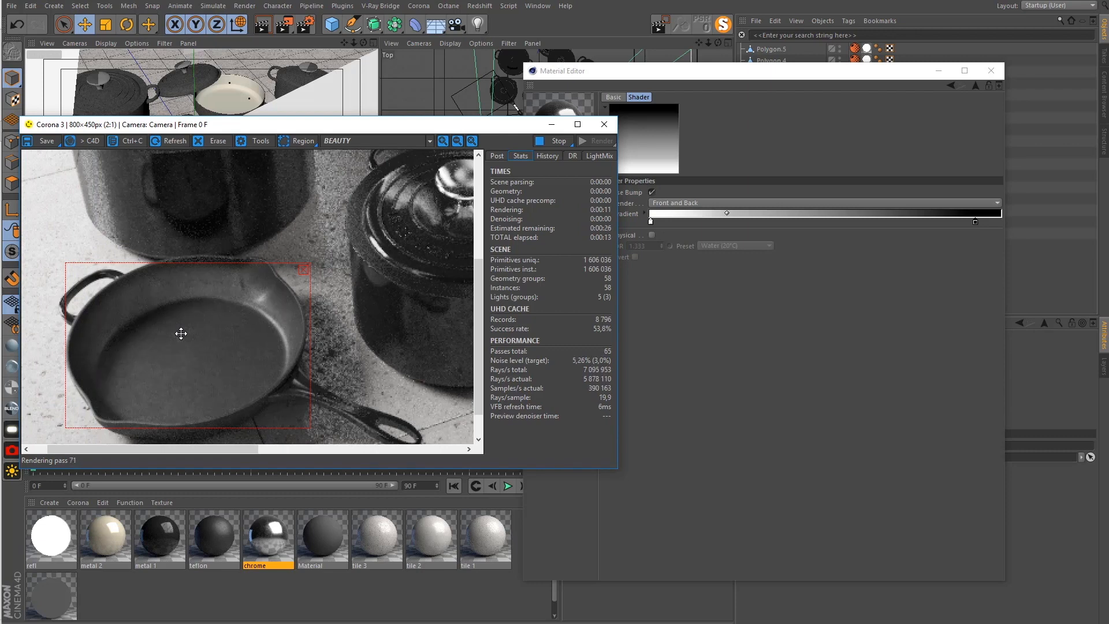
# Lower the lightness to 12% in the Filter texture of the teflon material's reflection glossiness
pyautogui.click(691, 75)
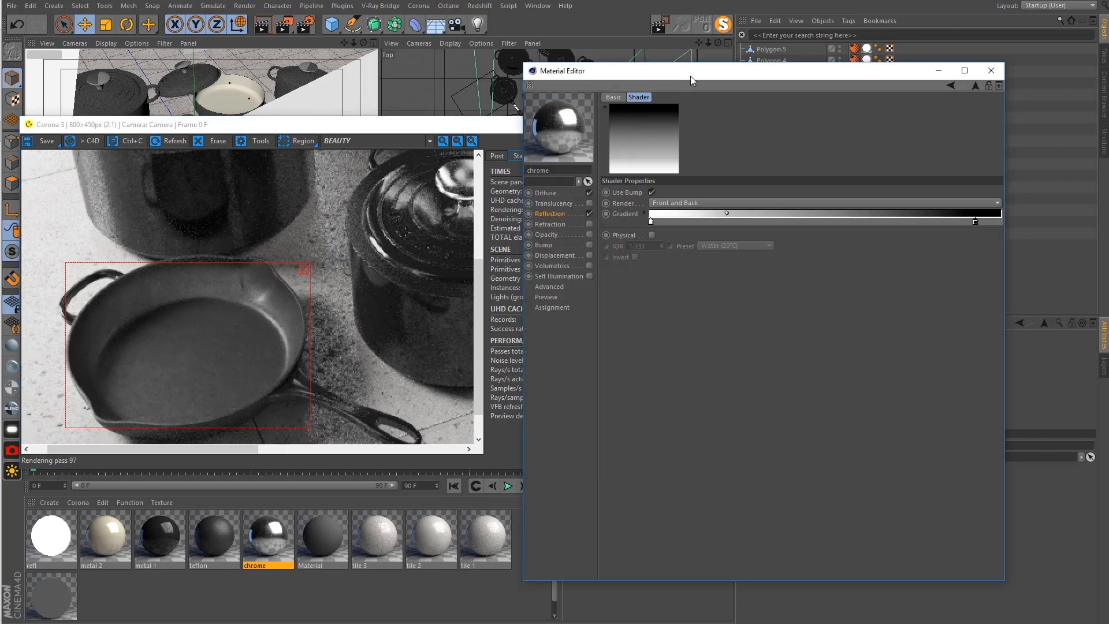
pyautogui.click(216, 533)
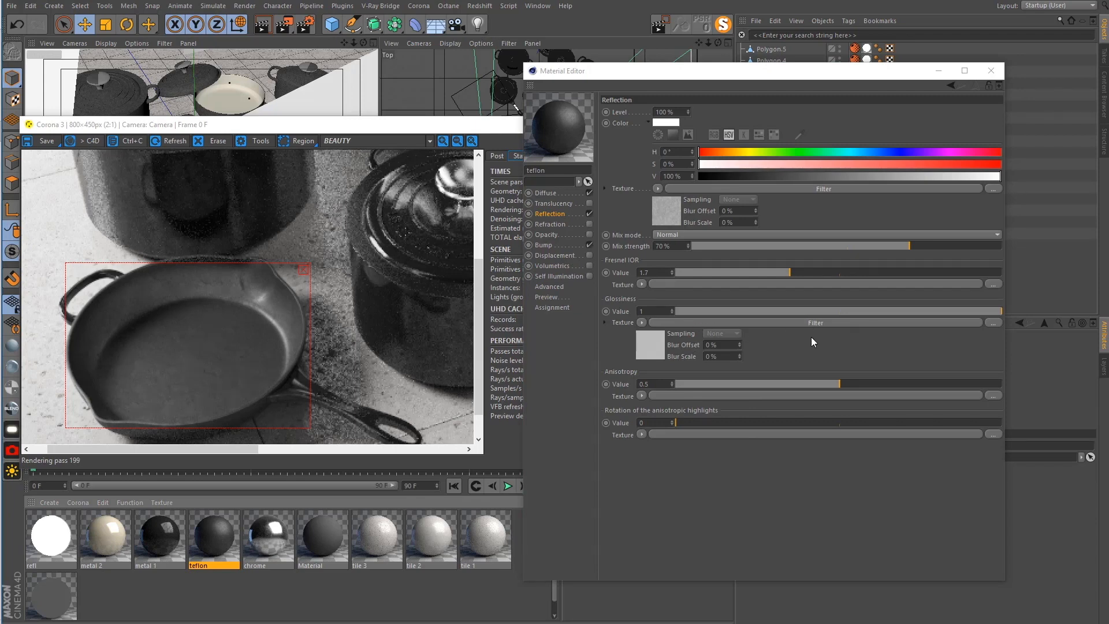
pyautogui.click(656, 345)
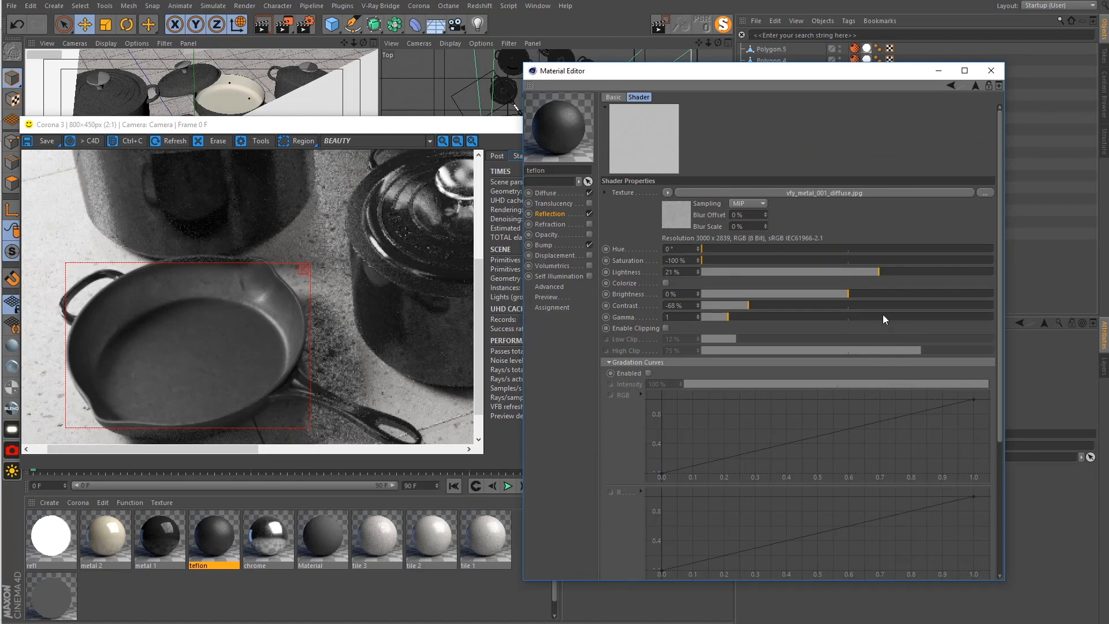
pyautogui.click(865, 272)
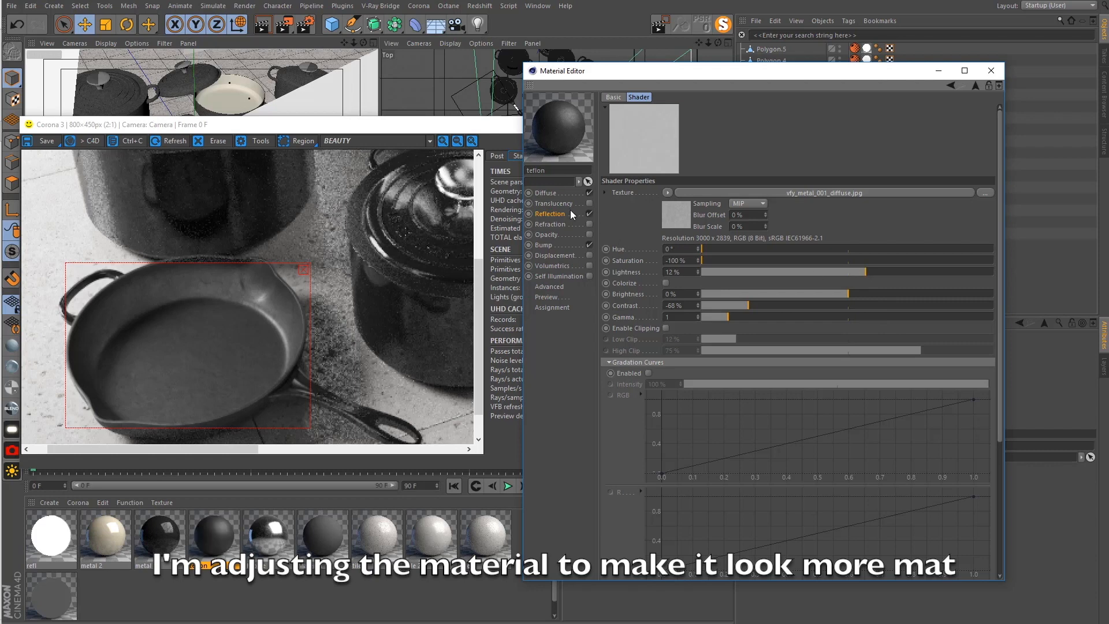
# Set the teflon reflection texture's mix strength to 50% and the Fresnel IOR to 1.6
pyautogui.click(571, 212)
pyautogui.click(848, 246)
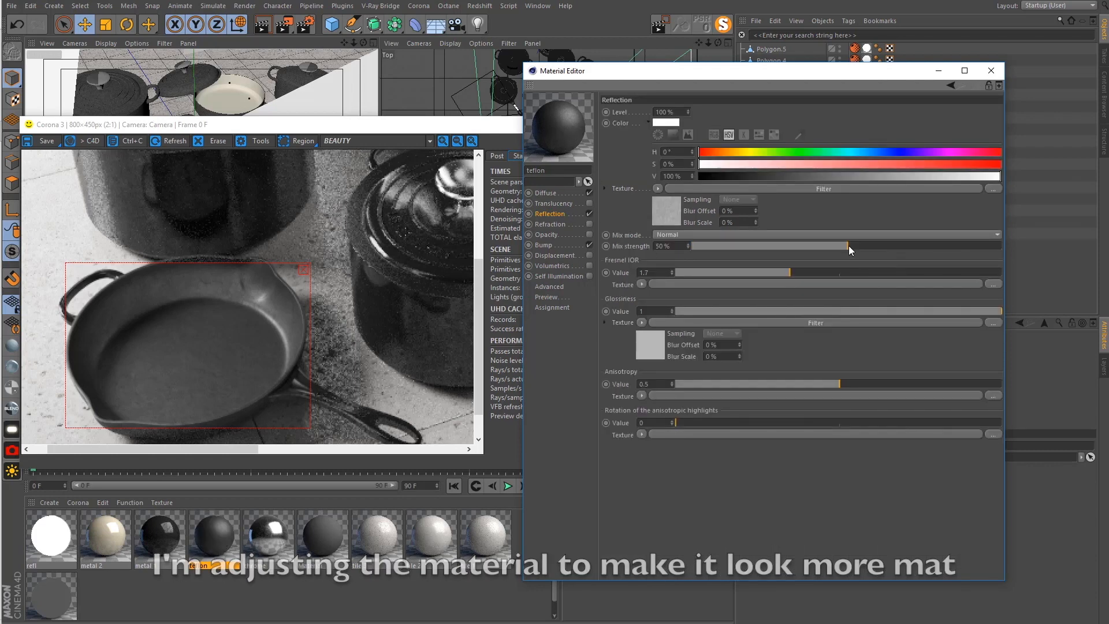
pyautogui.doubleClick(644, 272)
pyautogui.write('1.6')
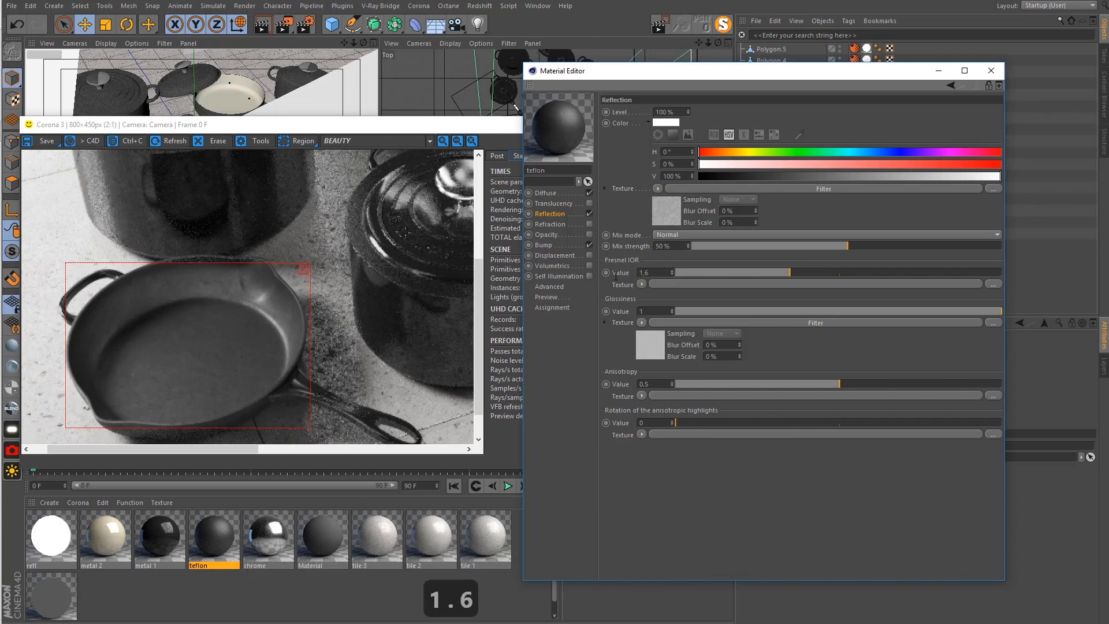
pyautogui.press('Return')
# Darken the teflon material's diffuse color to a value of 11%
pyautogui.click(550, 192)
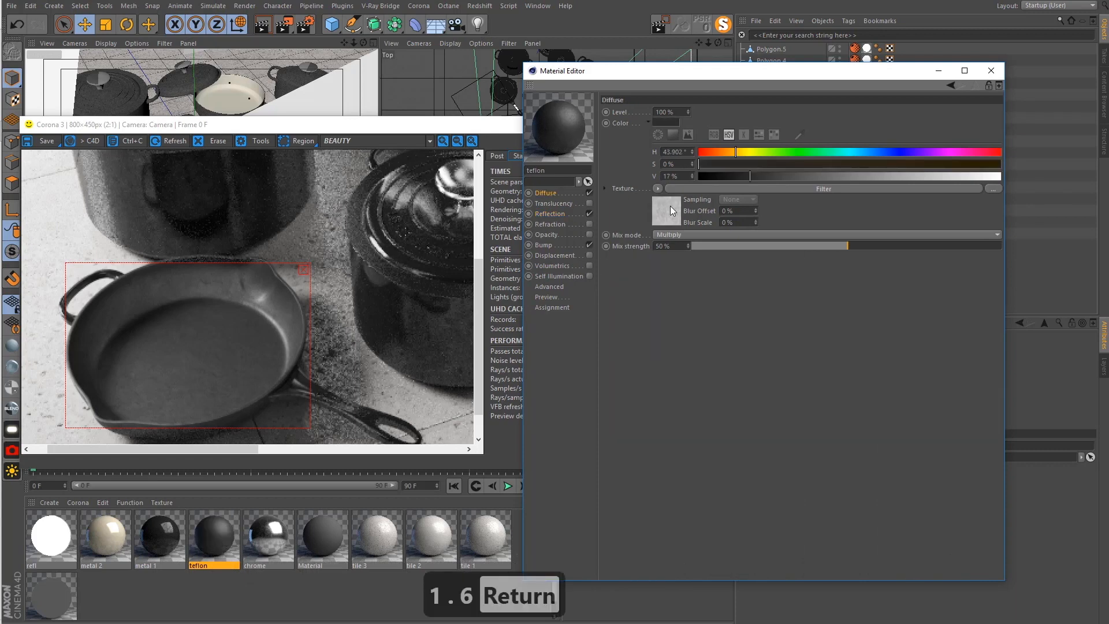
pyautogui.click(671, 124)
pyautogui.moveTo(658, 144); pyautogui.dragTo(652, 144)
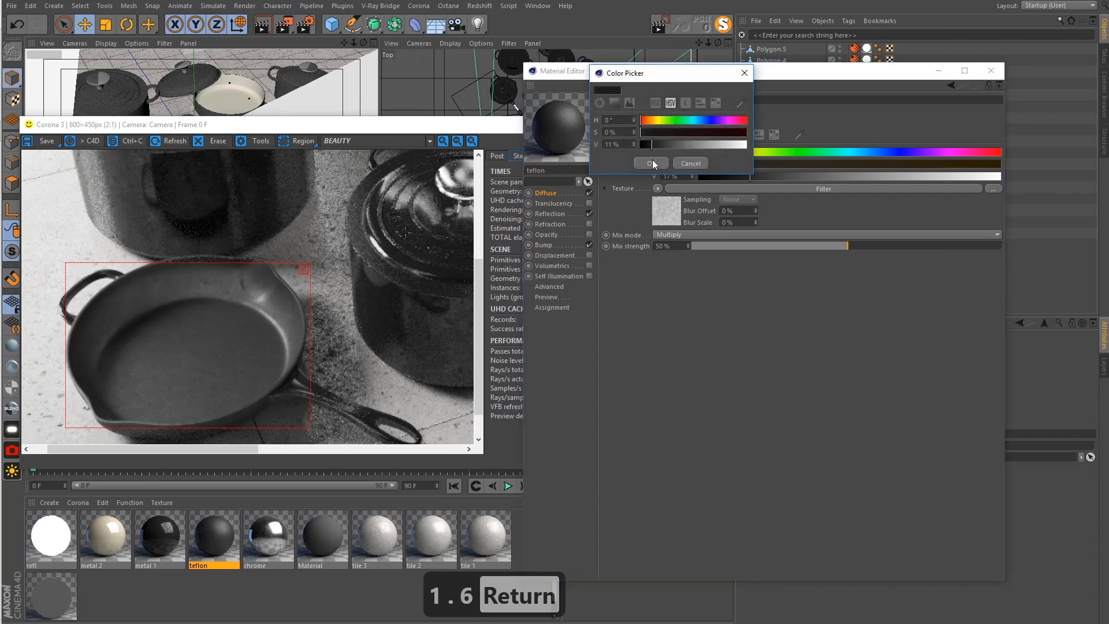
pyautogui.click(651, 163)
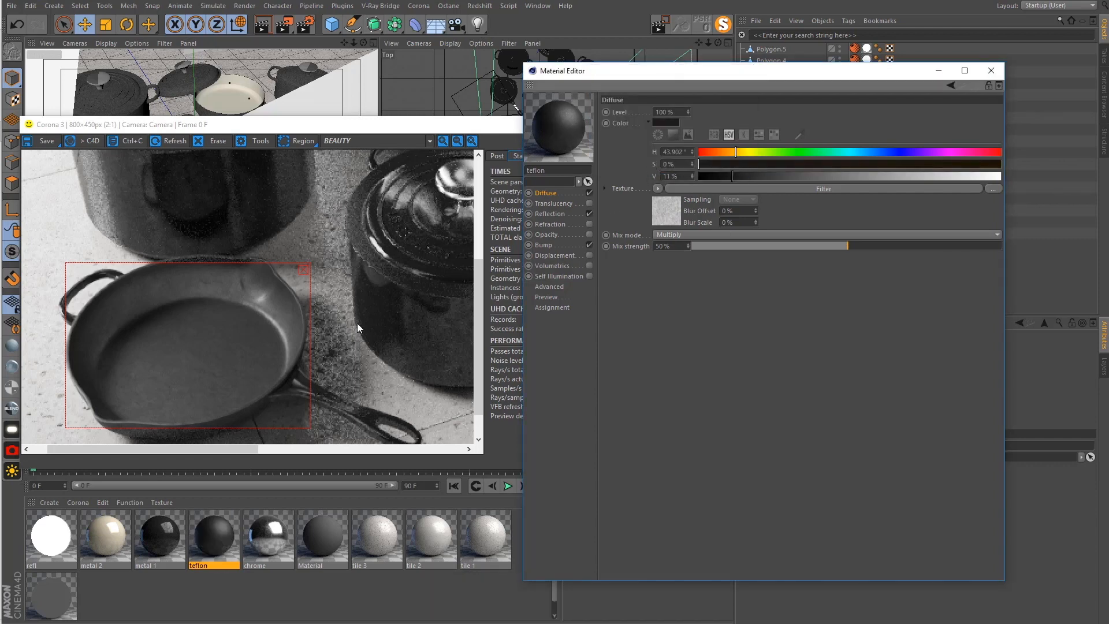
# Render the frying pan region again, then move the region onto the large pot's lid and inspect its materials up close
pyautogui.click(433, 223)
pyautogui.click(605, 145)
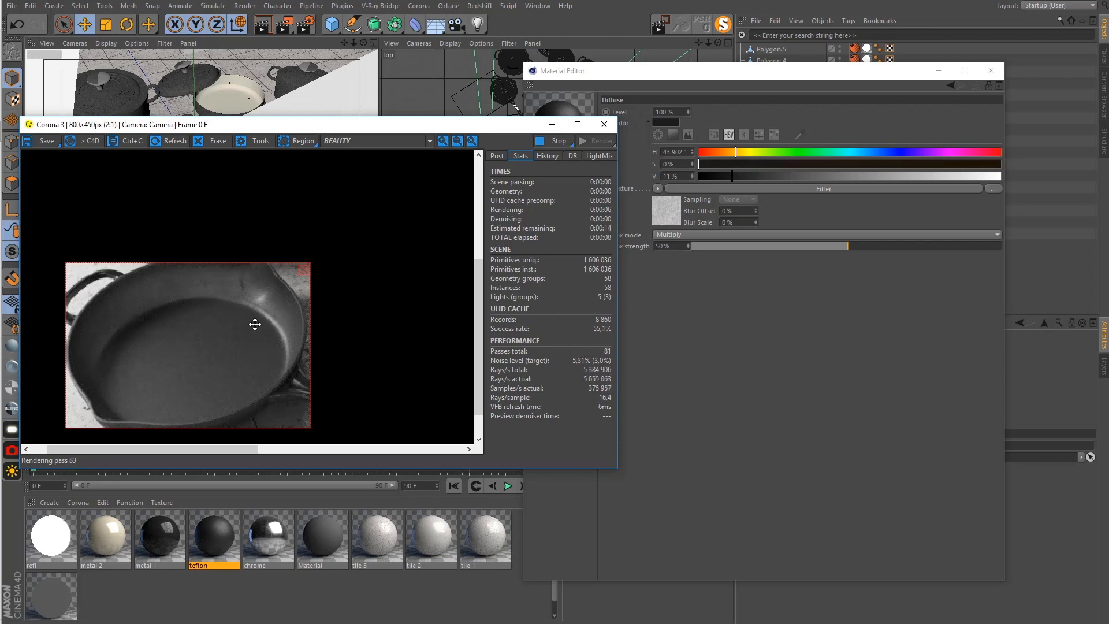
pyautogui.scroll(-1, 362, 289)
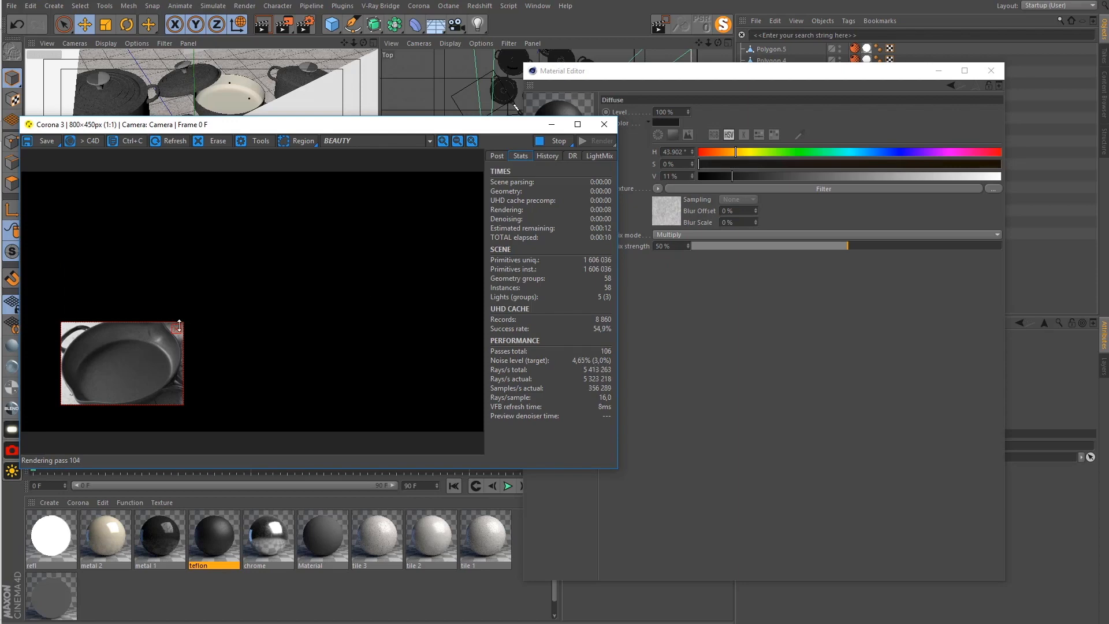
pyautogui.moveTo(152, 352); pyautogui.dragTo(139, 225)
pyautogui.scroll(2, 139, 226)
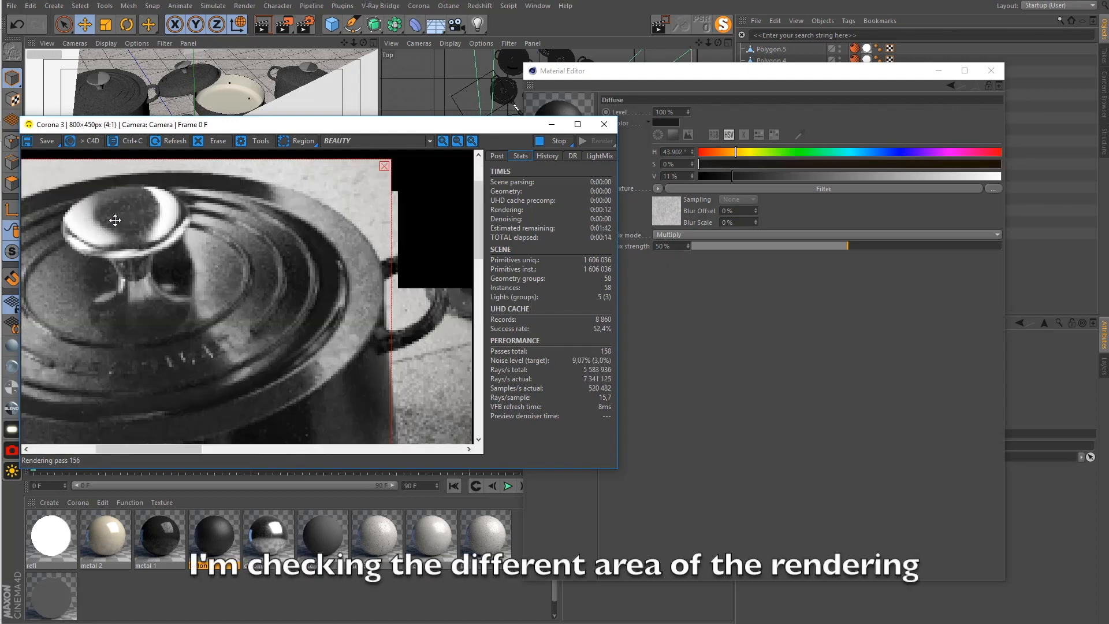
pyautogui.scroll(-1, 116, 220)
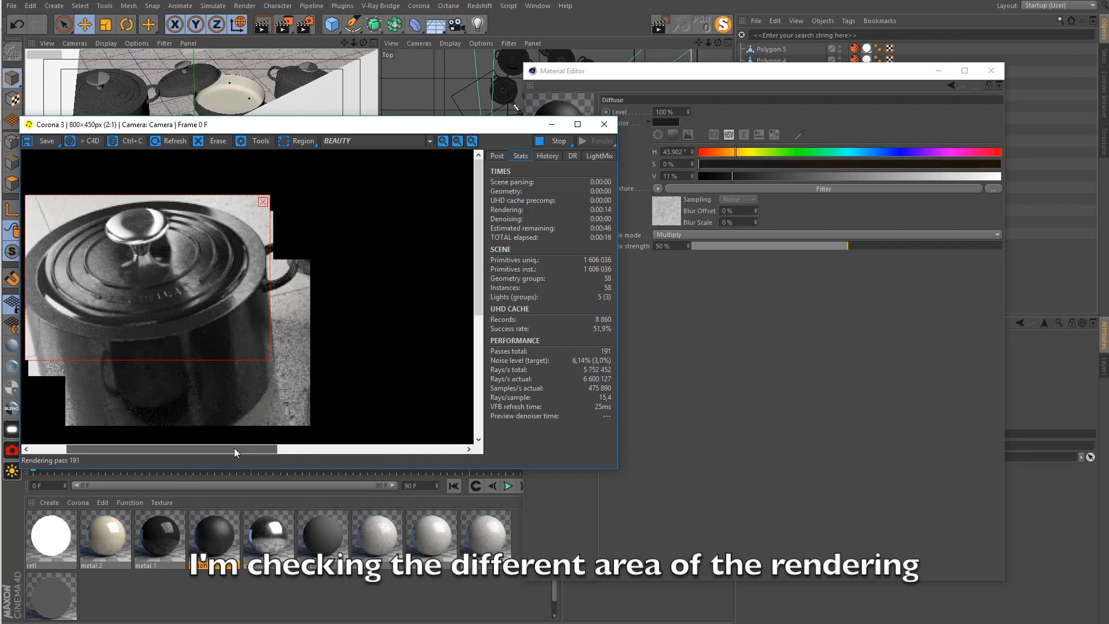
pyautogui.moveTo(231, 448); pyautogui.dragTo(217, 448)
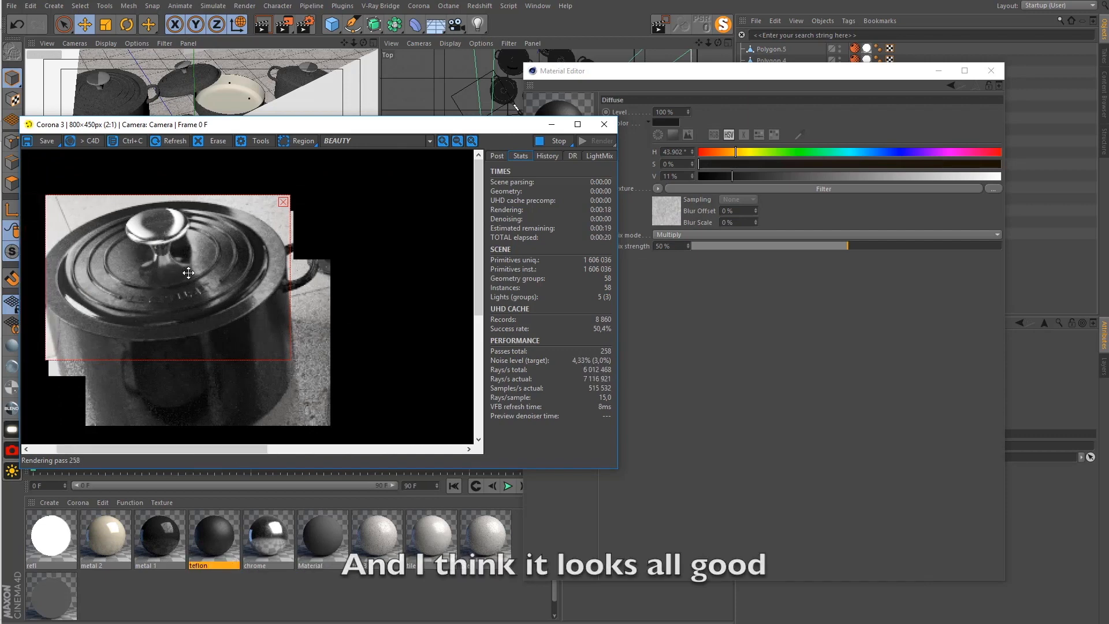
# Remove the render region to preview the full frame, then stop the render and close the frame buffer
pyautogui.scroll(-1, 188, 273)
pyautogui.scroll(-1, 153, 240)
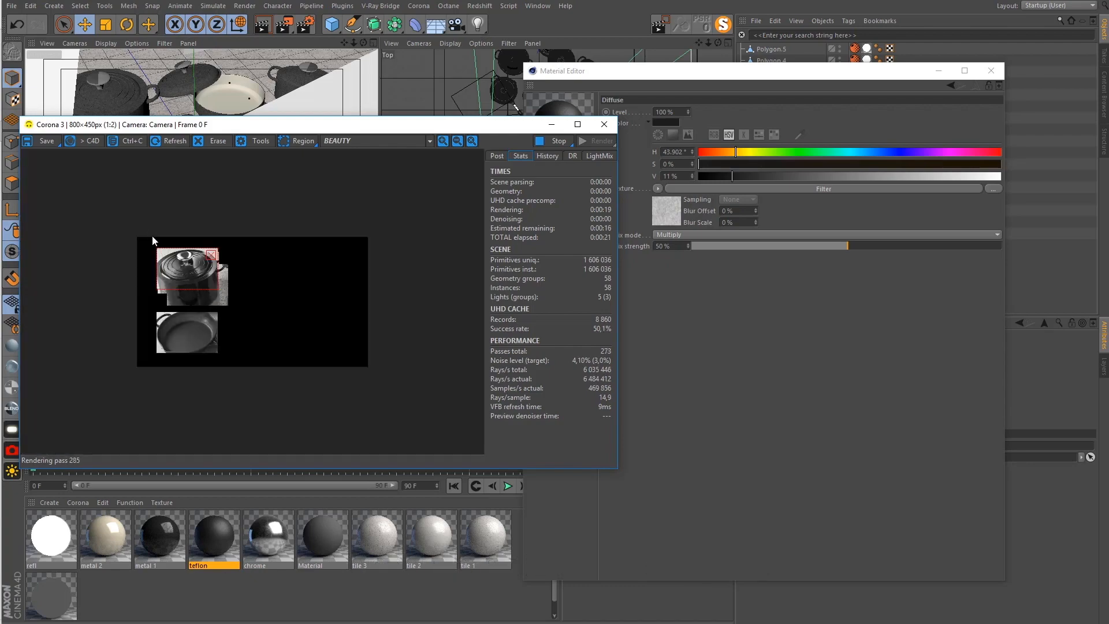
pyautogui.click(212, 254)
pyautogui.scroll(1, 303, 271)
pyautogui.scroll(-1, 303, 271)
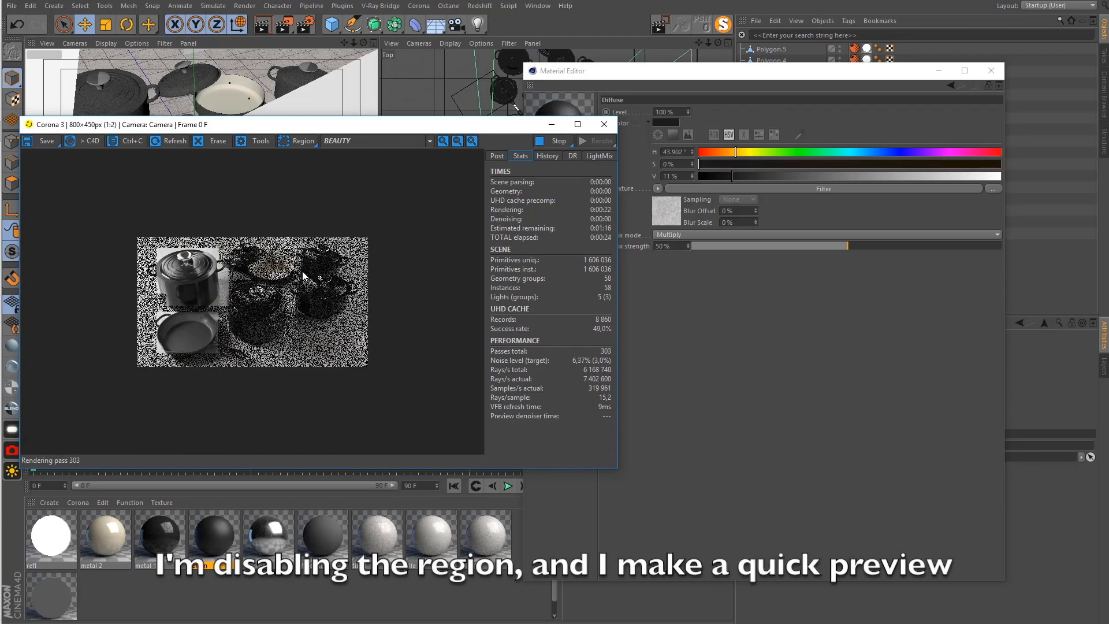
pyautogui.scroll(1, 352, 283)
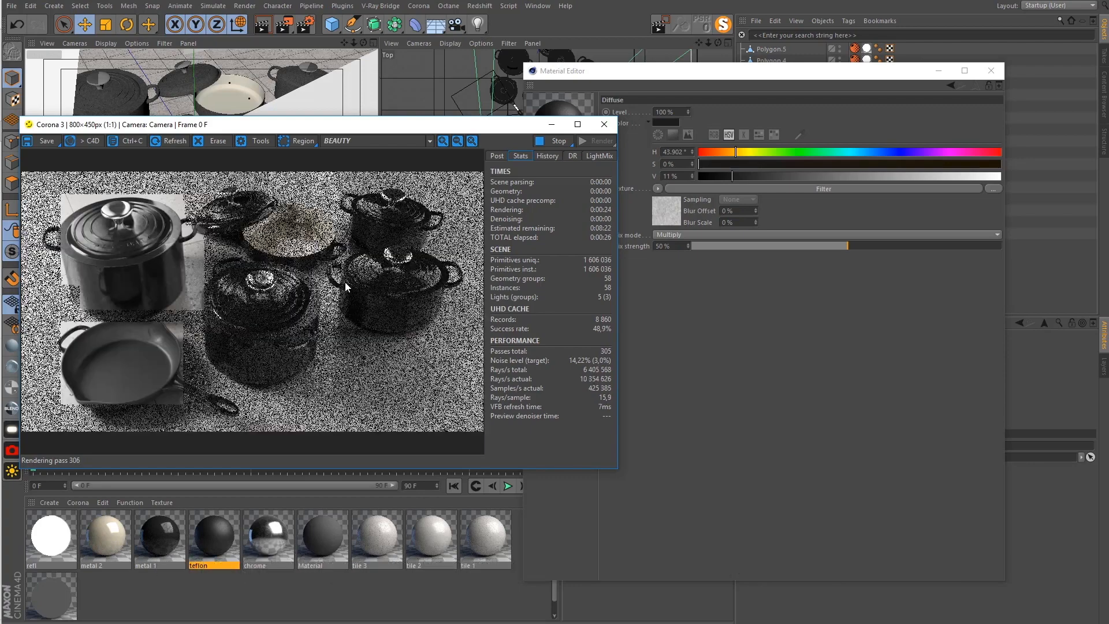
pyautogui.click(546, 142)
pyautogui.click(604, 124)
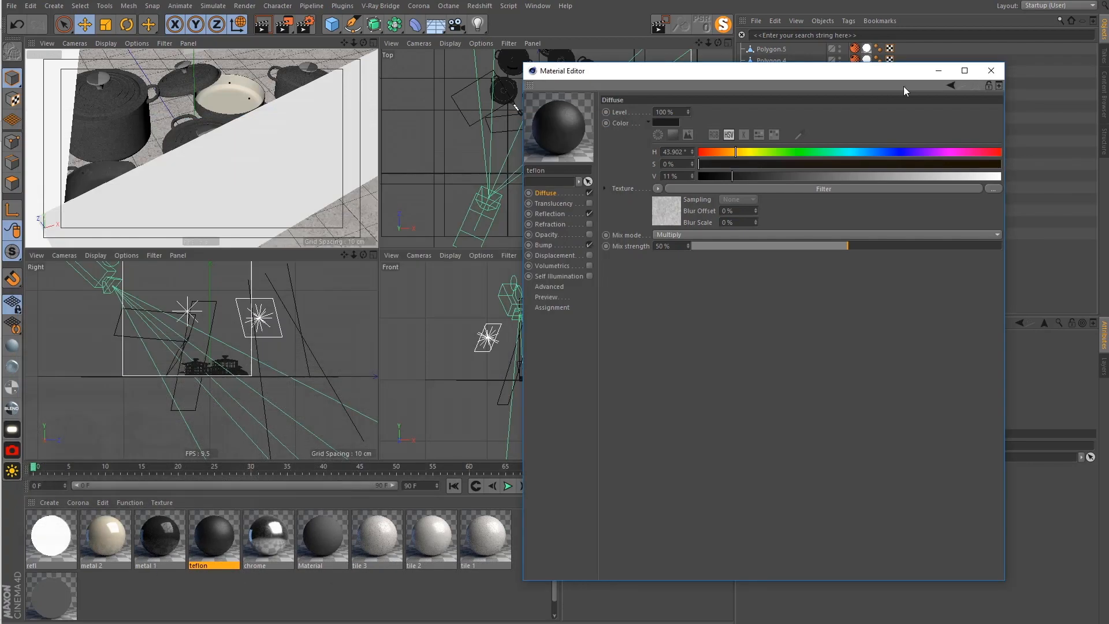
pyautogui.click(938, 72)
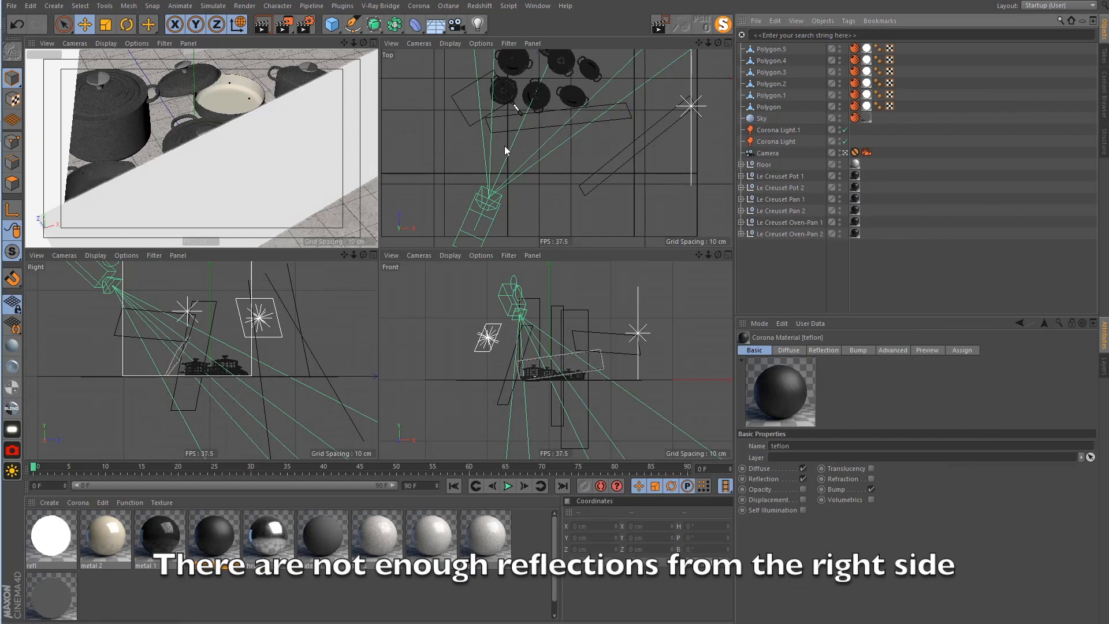
# Duplicate the Polygon.1 reflector plane and move the copy to about X 71 cm, Z 73 cm
pyautogui.moveTo(699, 43); pyautogui.dragTo(676, 136)
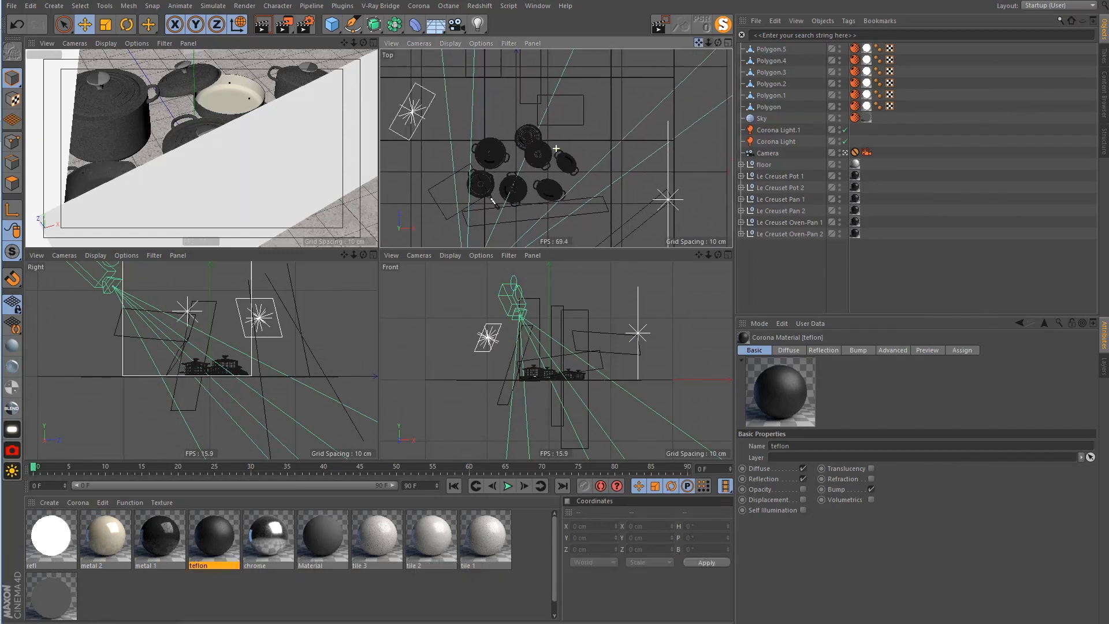
pyautogui.click(534, 87)
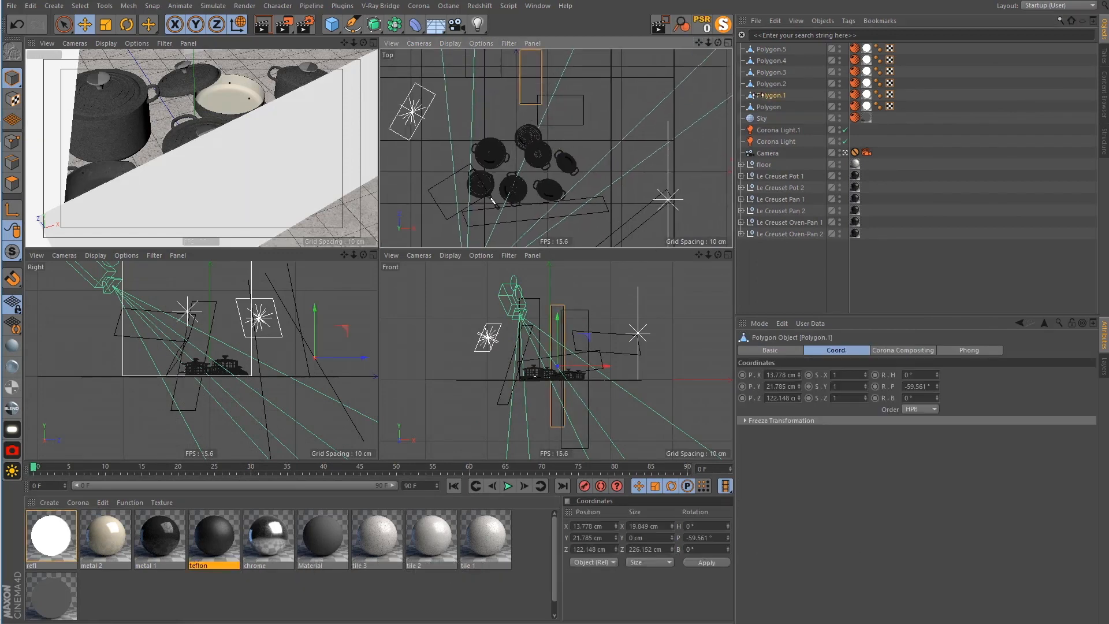
pyautogui.click(774, 21)
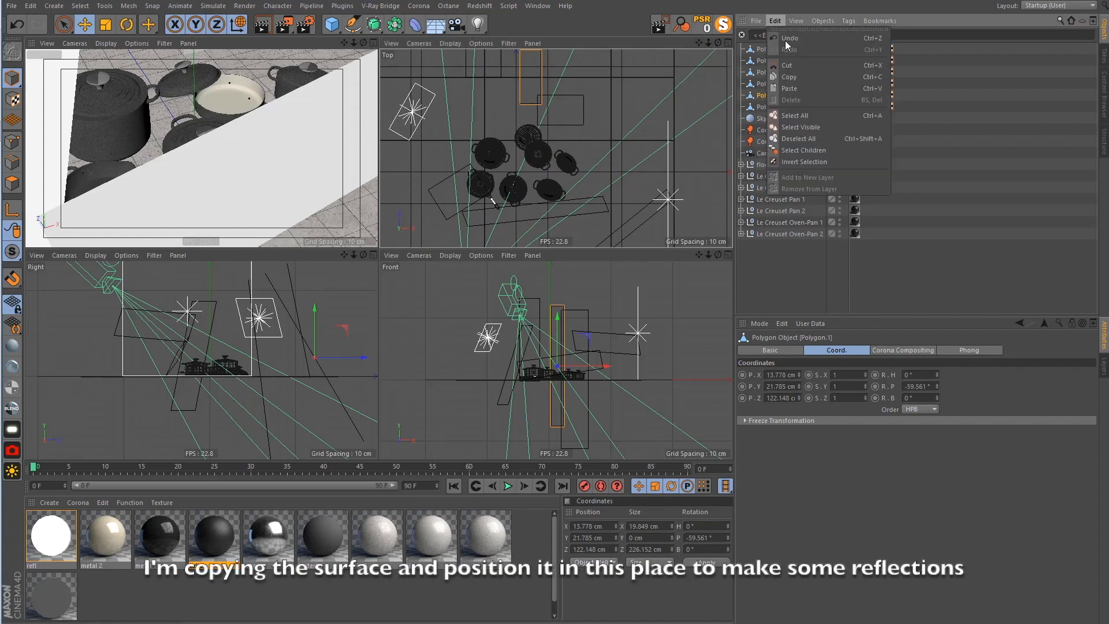
pyautogui.click(788, 76)
pyautogui.hotkey('ctrl', 'v')
pyautogui.moveTo(591, 82); pyautogui.dragTo(650, 134)
# Hide the Polygon.5 reflector in the viewports and move the Polygon.6 copy to about X 49 cm, Z 16 cm
pyautogui.click(771, 60)
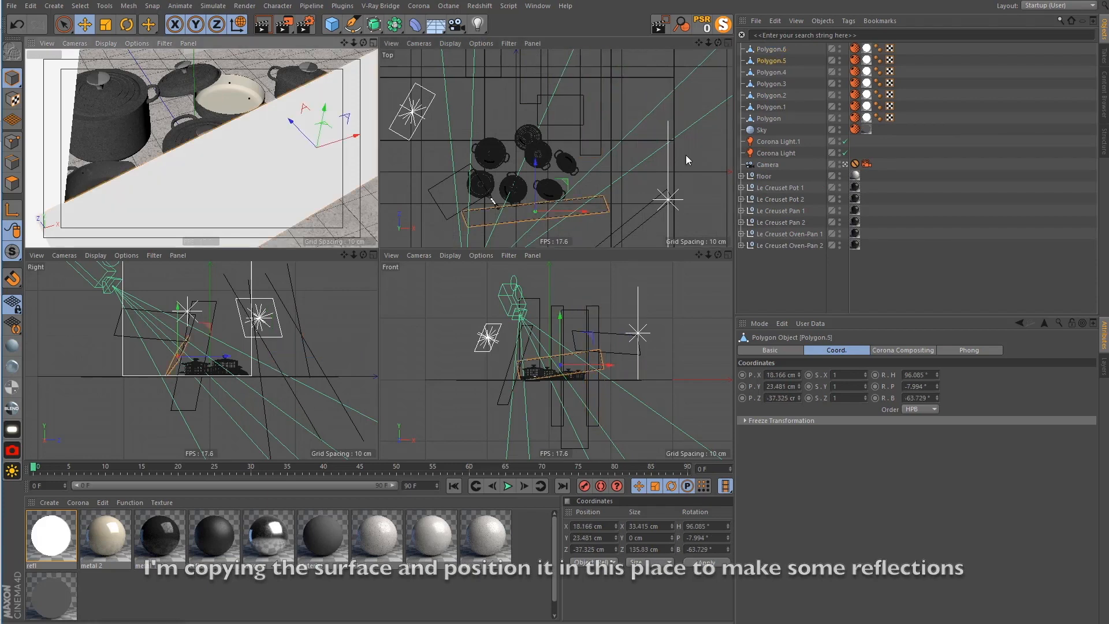
pyautogui.click(839, 58)
pyautogui.click(771, 49)
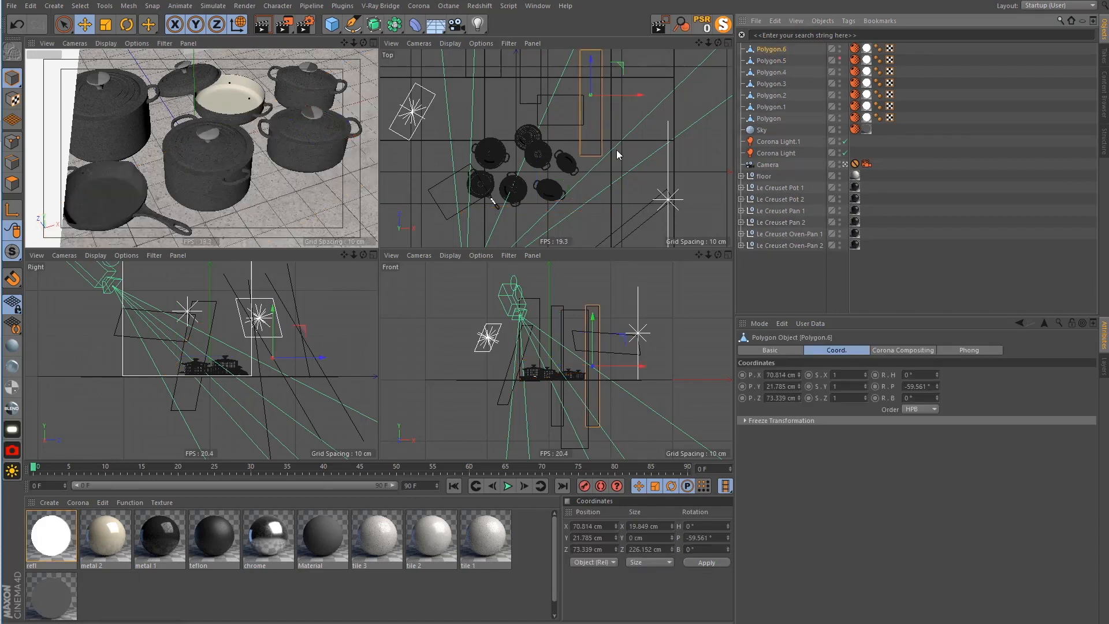
pyautogui.moveTo(624, 138); pyautogui.dragTo(600, 192)
# Rotate the Polygon.6 reflector to a heading of about -42° and widen it to about 37 cm
pyautogui.click(127, 25)
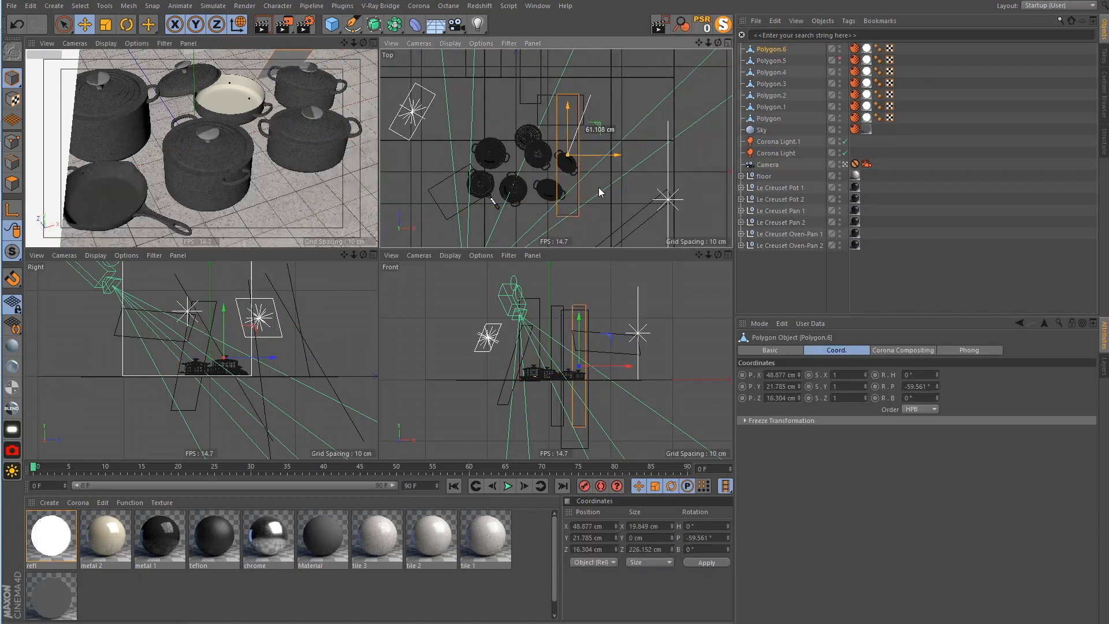
pyautogui.click(237, 24)
pyautogui.moveTo(581, 128); pyautogui.dragTo(598, 147)
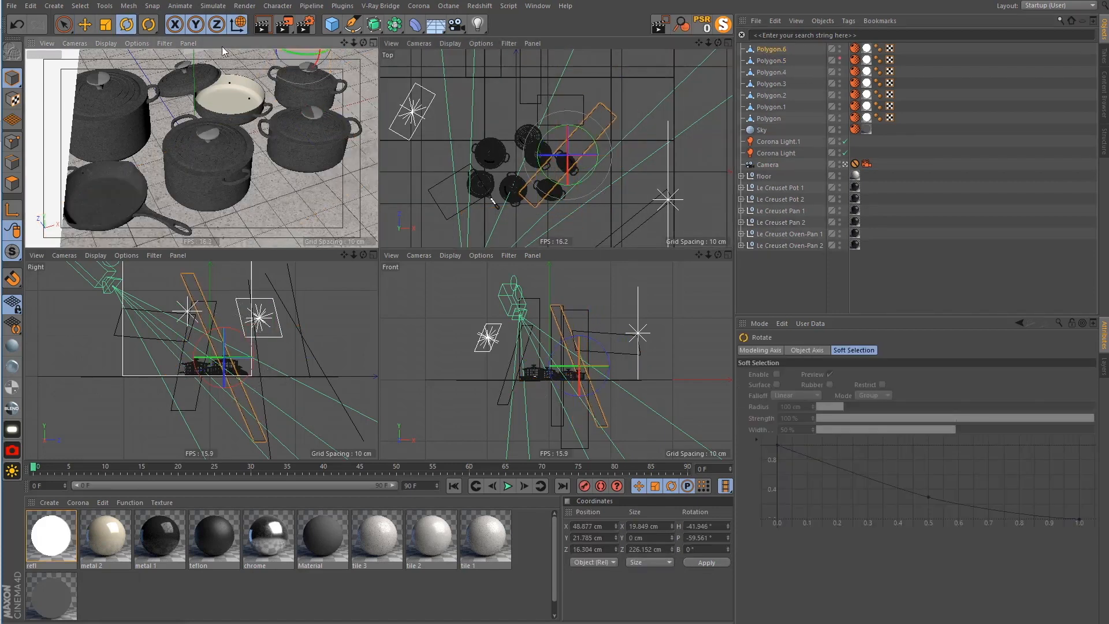
pyautogui.click(85, 29)
pyautogui.click(105, 26)
pyautogui.moveTo(606, 191); pyautogui.dragTo(639, 211)
# Move the Polygon.6 reflector to about X 77 cm, Z 20 cm and render the scene to check its reflections
pyautogui.click(84, 27)
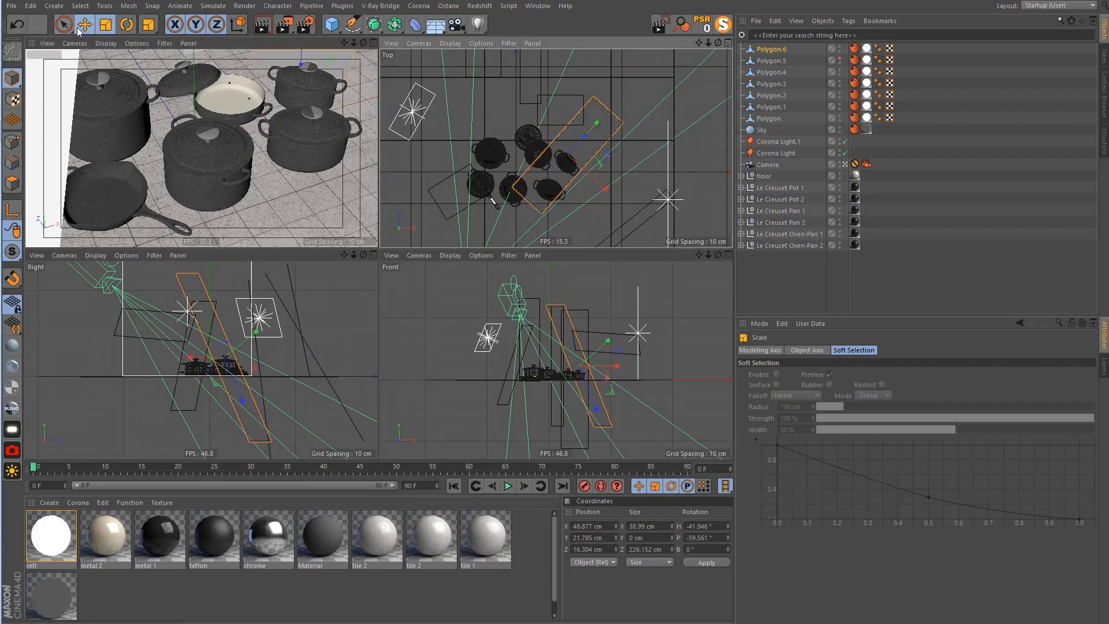
pyautogui.moveTo(596, 126); pyautogui.dragTo(626, 122)
pyautogui.hotkey('shift', 'r')
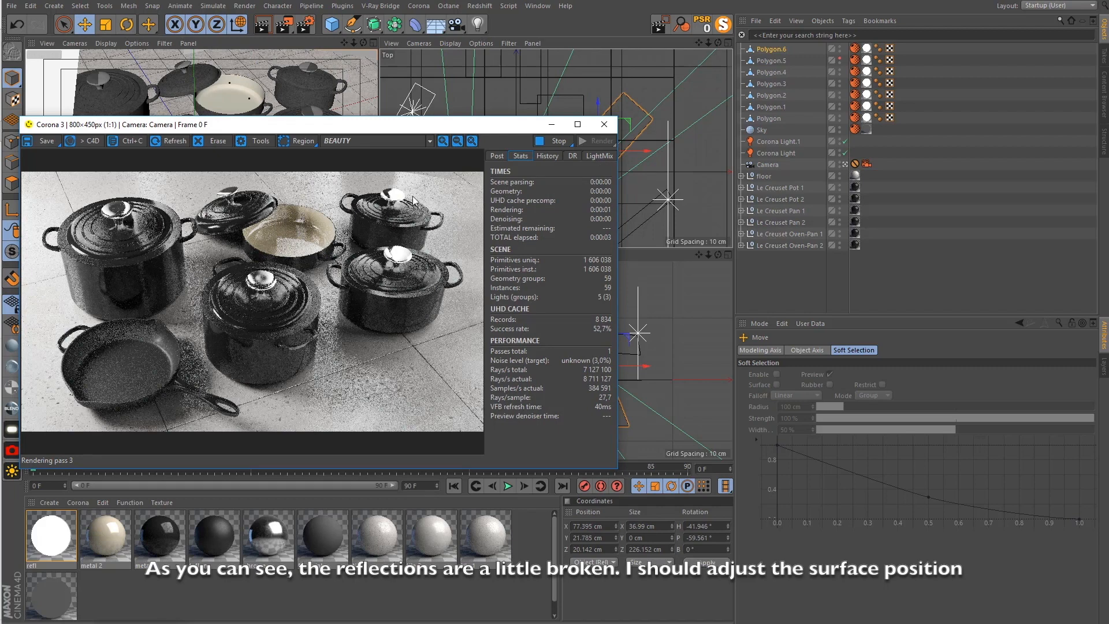
pyautogui.moveTo(523, 130); pyautogui.dragTo(565, 141)
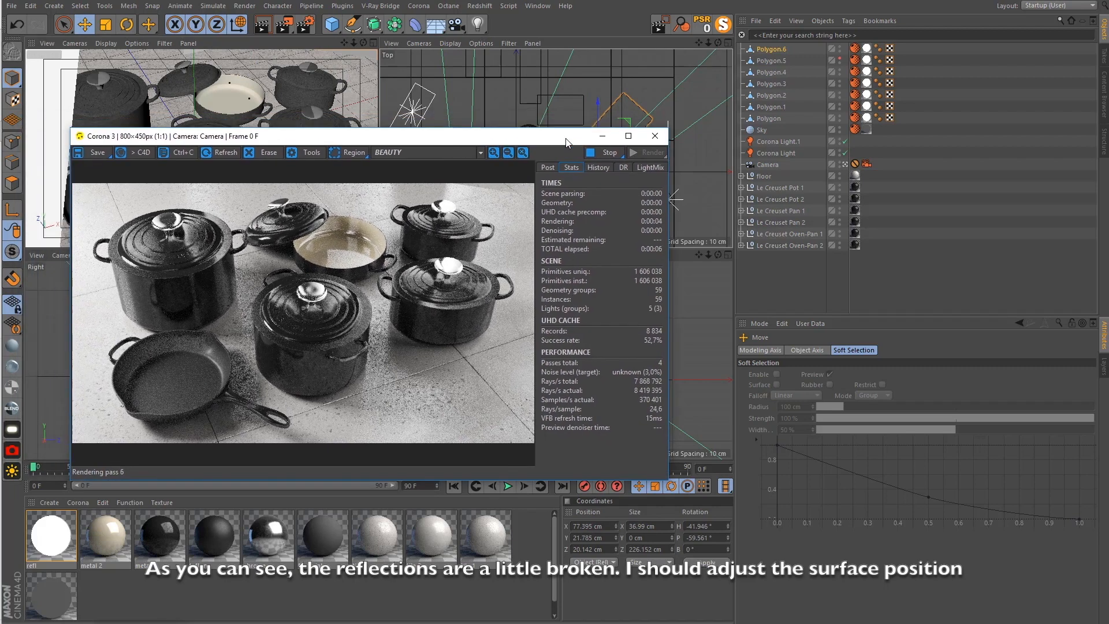
pyautogui.click(602, 136)
# Move the Polygon.6 reflector farther from the pots, to about X 89 cm, Z 30 cm, and render the full frame again
pyautogui.moveTo(638, 128); pyautogui.dragTo(648, 118)
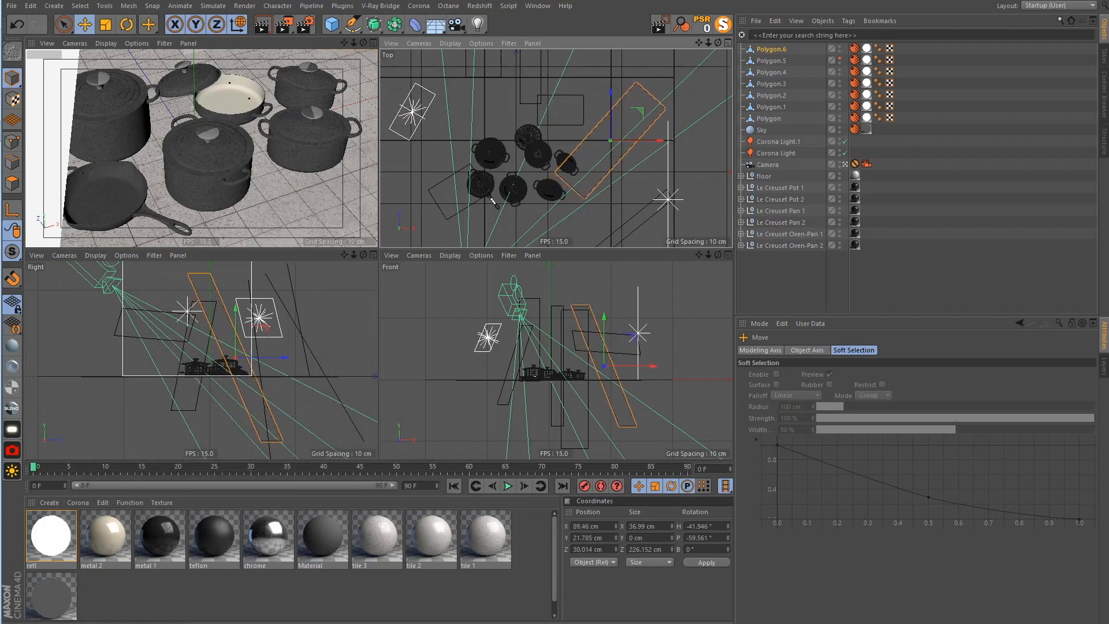
pyautogui.click(145, 622)
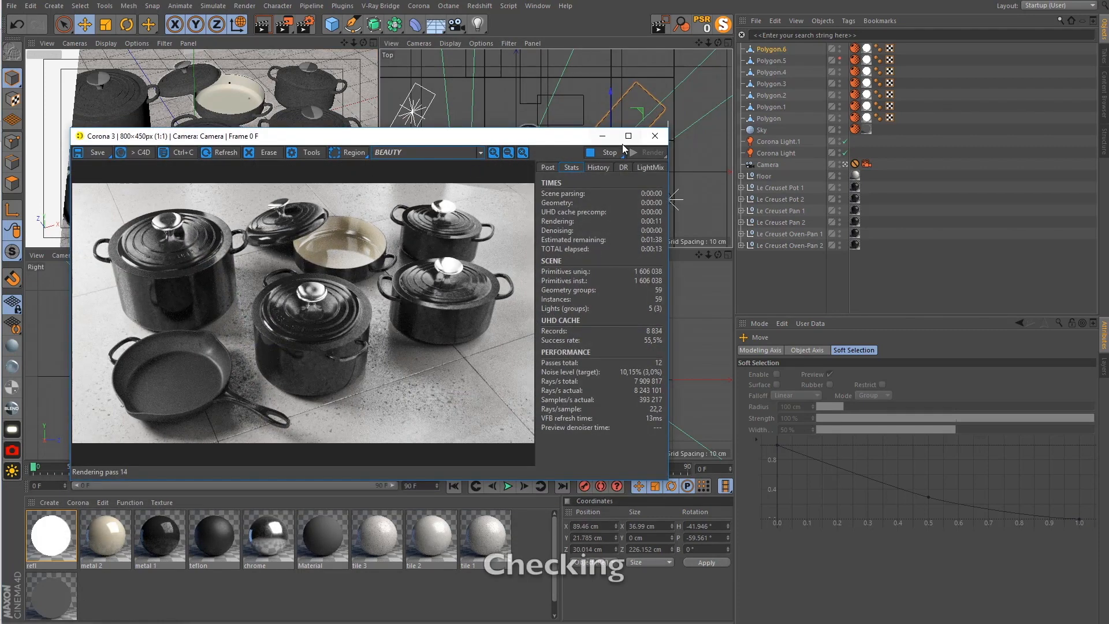
pyautogui.click(611, 151)
pyautogui.click(653, 152)
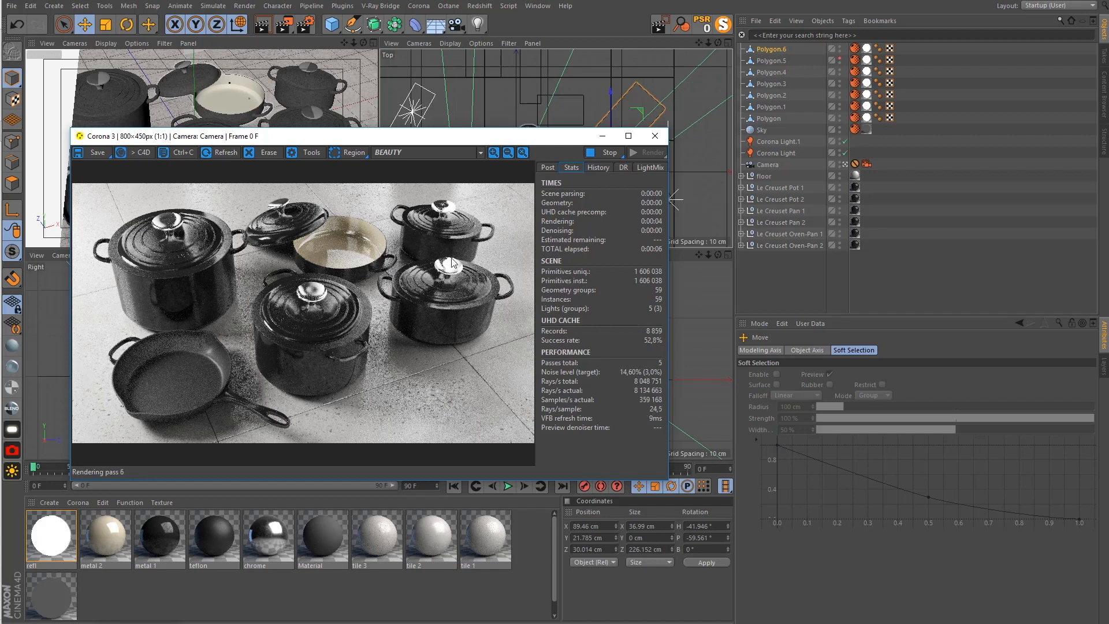
pyautogui.click(602, 136)
# Mirror the Polygon.6 reflector by setting its X scale to -1
pyautogui.click(774, 49)
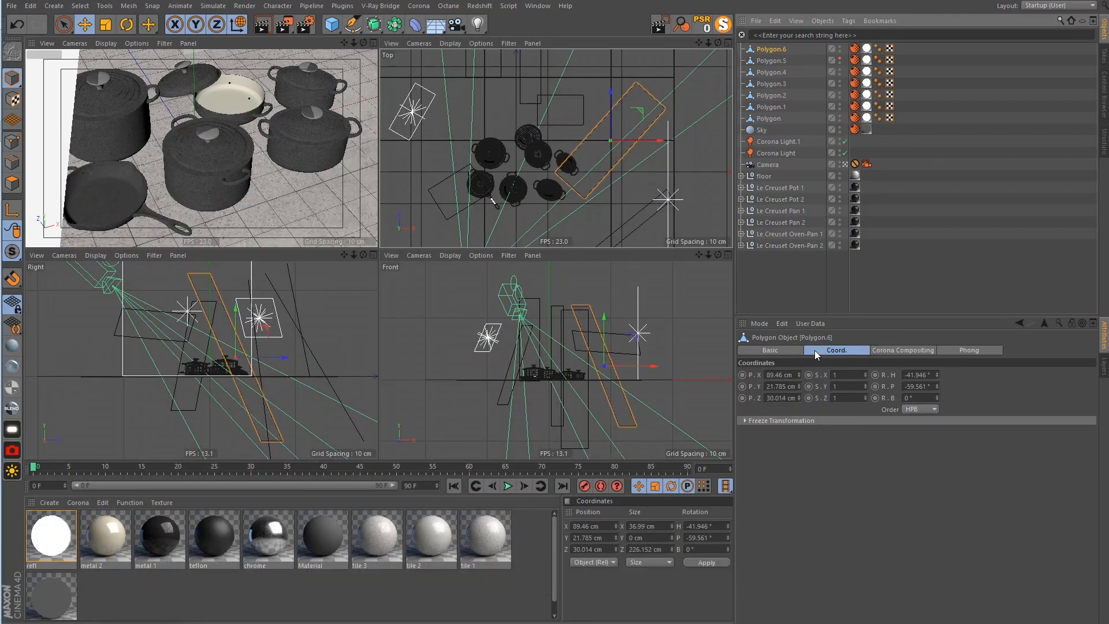
pyautogui.click(234, 29)
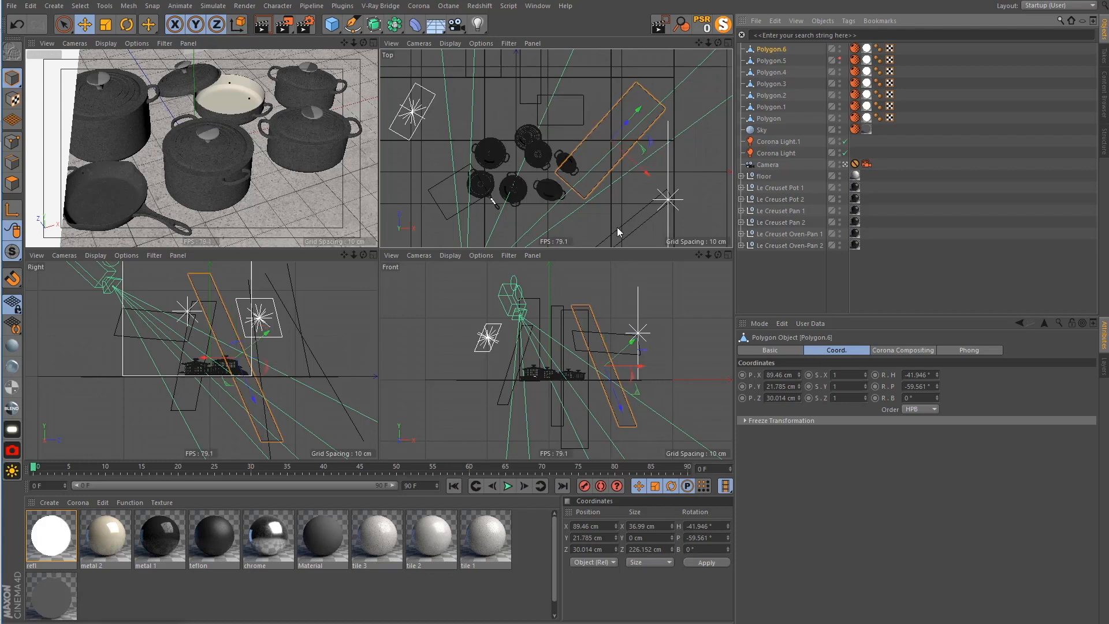
pyautogui.click(834, 374)
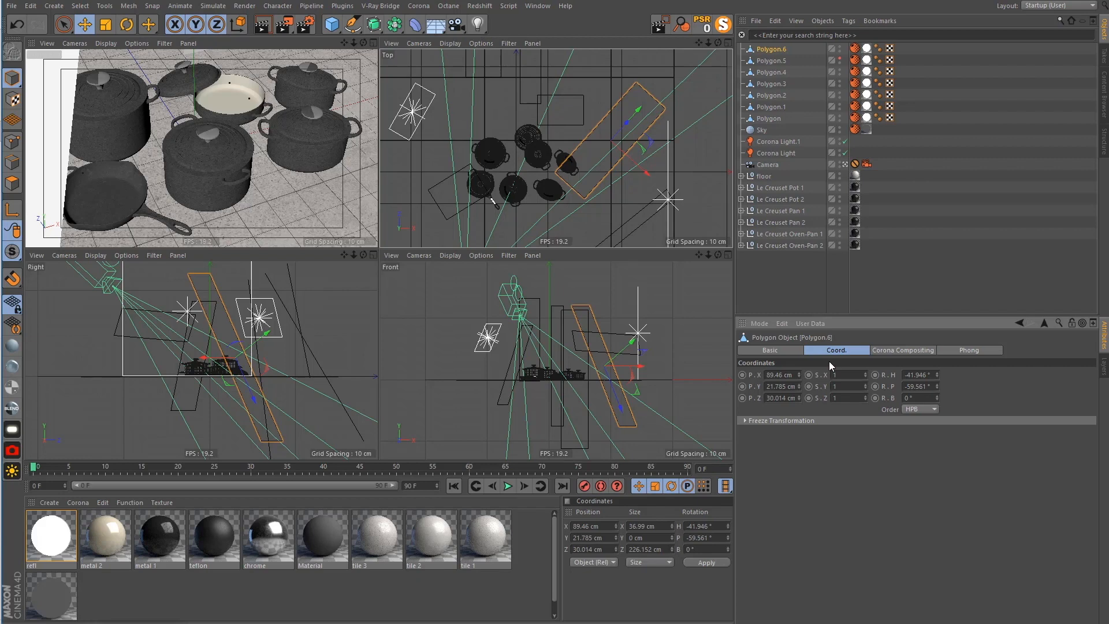
pyautogui.write('-')
pyautogui.press('Return')
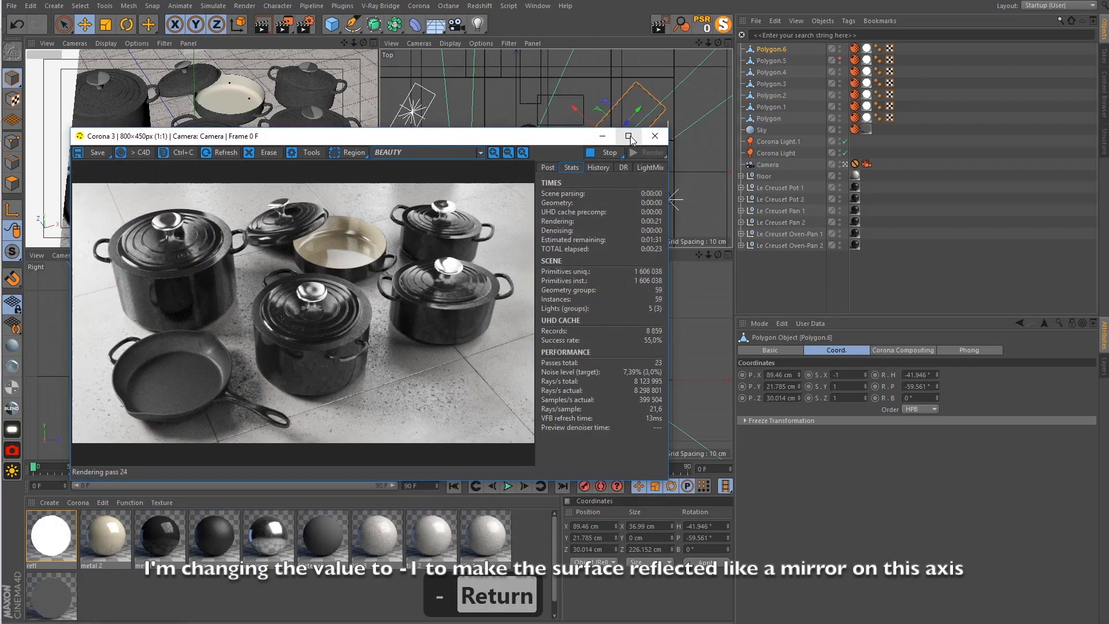
# Stop the full render and render only a region around the two lidded pots on the image's right side
pyautogui.click(608, 153)
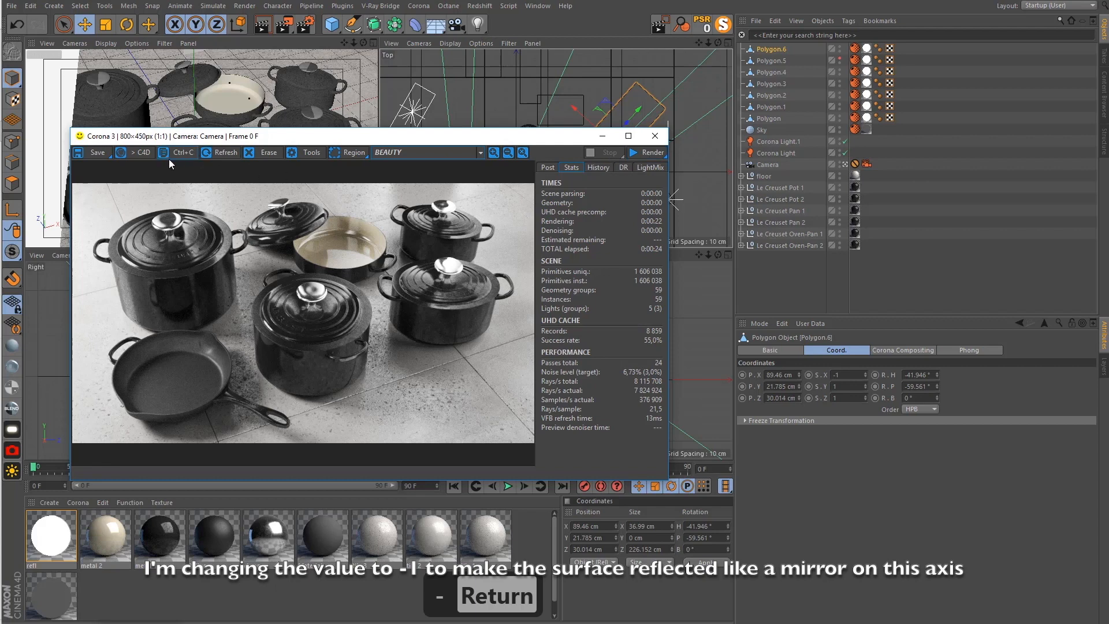
pyautogui.click(349, 153)
pyautogui.moveTo(376, 347); pyautogui.dragTo(549, 177)
pyautogui.click(648, 153)
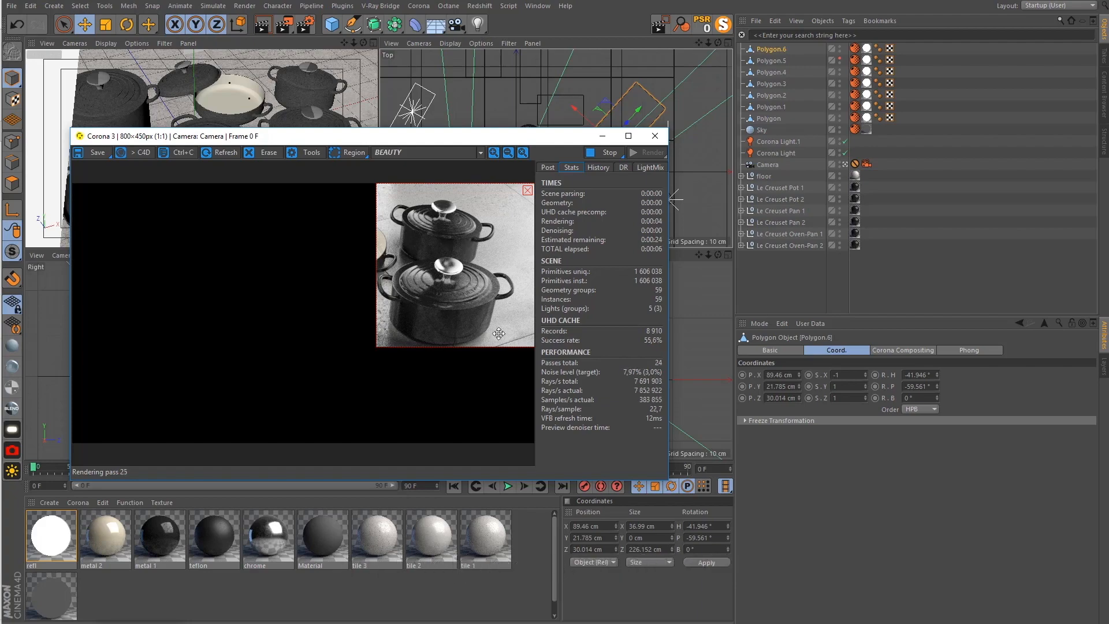
# Clear the render region, preview the full frame briefly, then stop the render and close the frame buffer
pyautogui.click(527, 190)
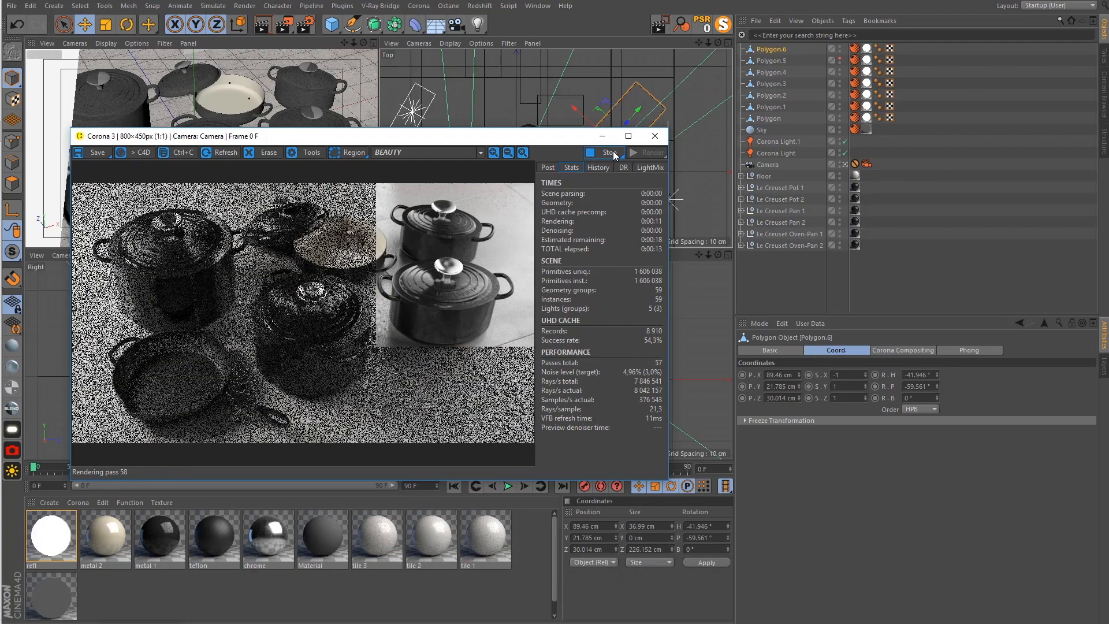
pyautogui.click(614, 155)
pyautogui.press('F9')
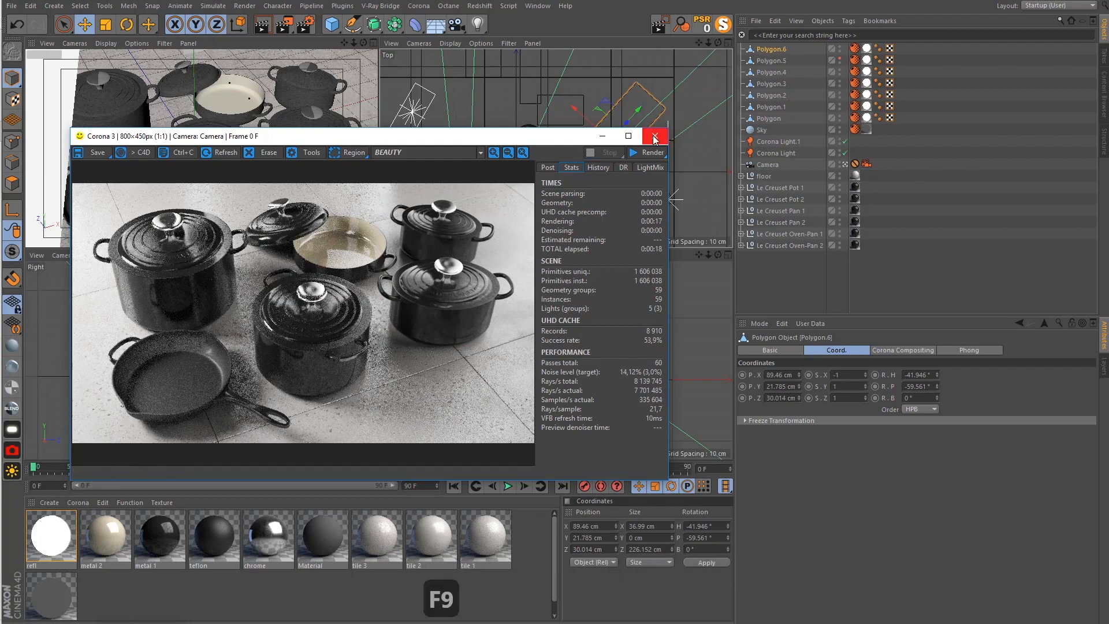
pyautogui.click(654, 136)
# Add a Corona Compositing tag to the floor and enable its object buffer 1
pyautogui.click(790, 269)
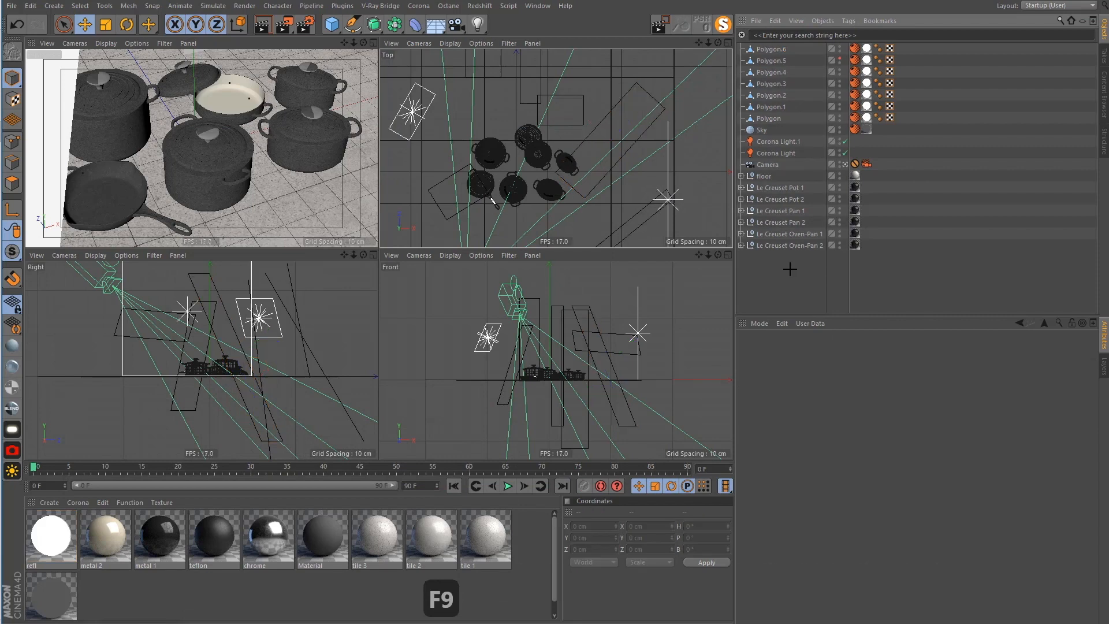
pyautogui.rightClick(765, 175)
pyautogui.moveTo(786, 184)
pyautogui.moveTo(808, 212)
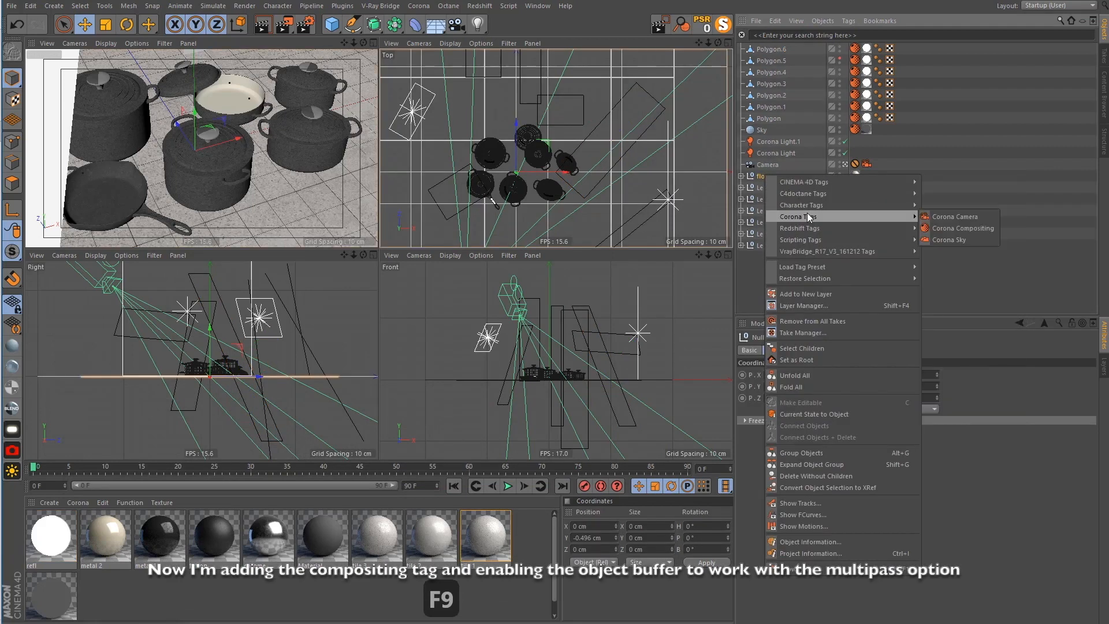
pyautogui.click(953, 230)
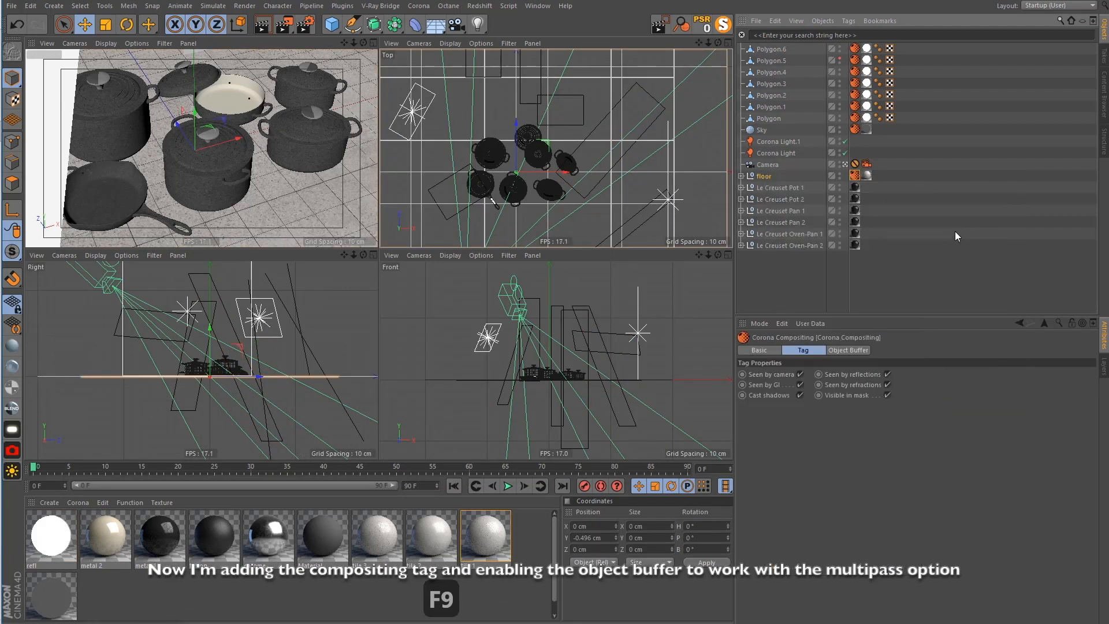
pyautogui.click(837, 350)
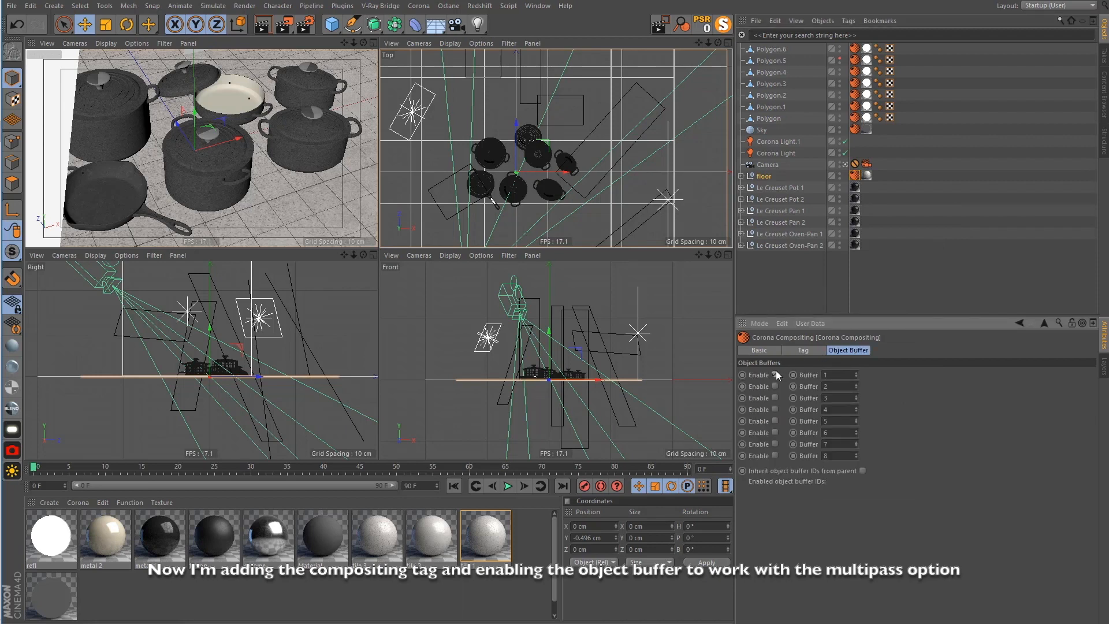
# Add Corona Compositing tags to all six Le Creuset pot and pan groups and enable object buffer 2 on them
pyautogui.moveTo(789, 275); pyautogui.dragTo(760, 186)
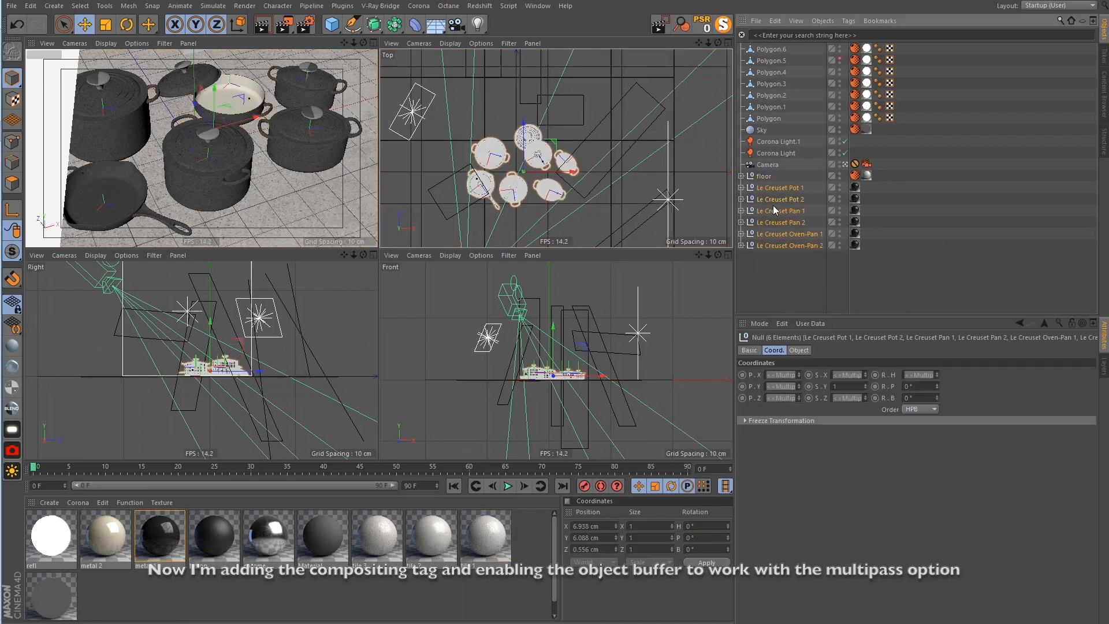
pyautogui.rightClick(773, 205)
pyautogui.moveTo(806, 249)
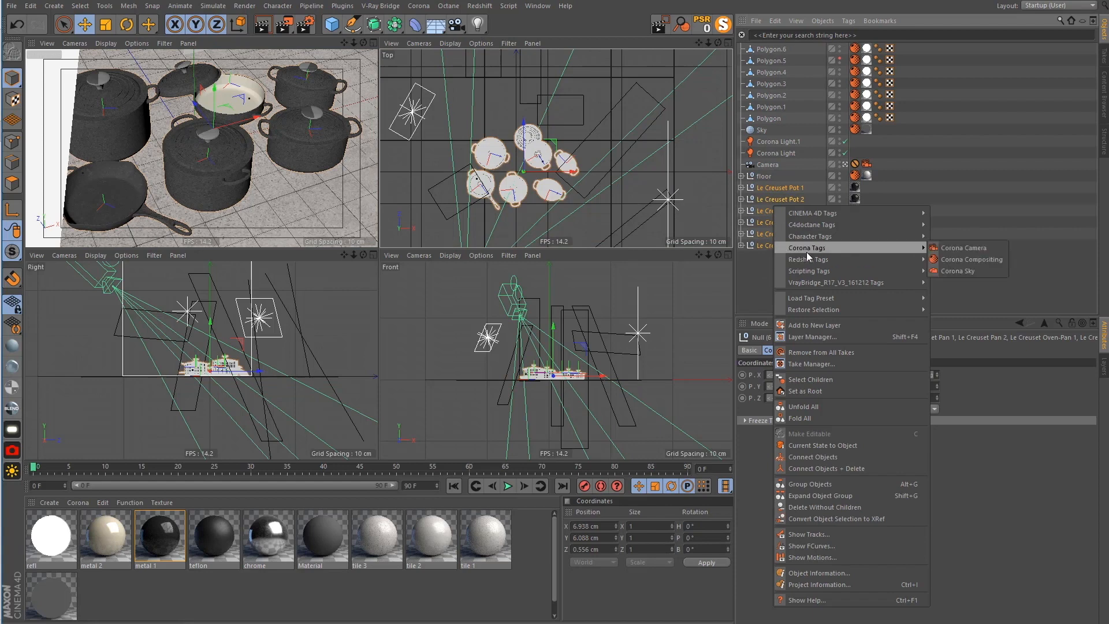
pyautogui.click(974, 260)
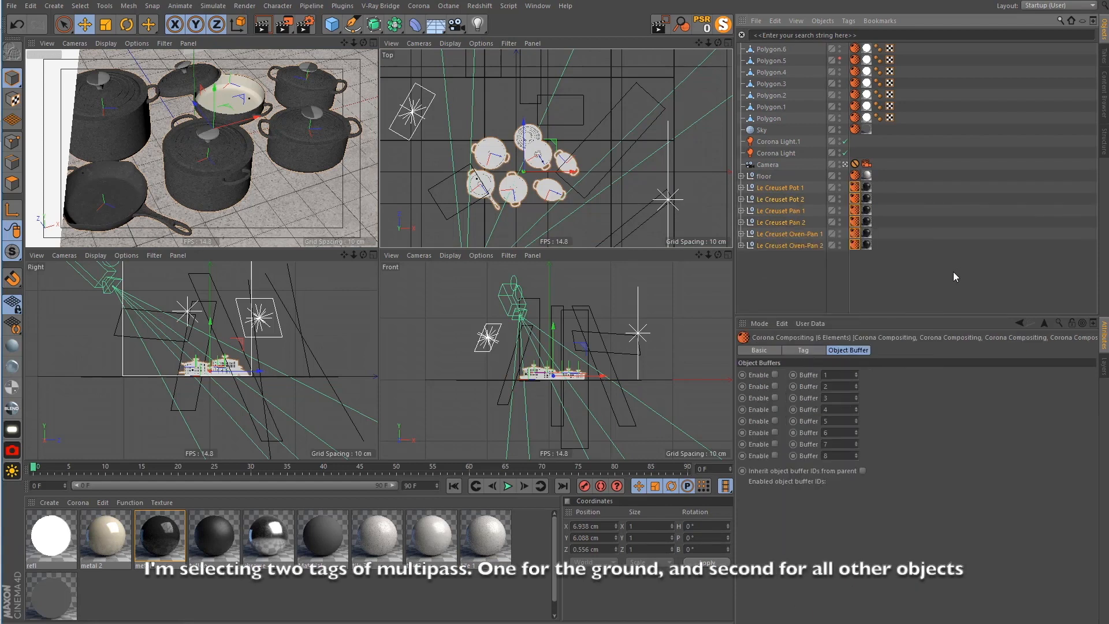
pyautogui.click(775, 386)
pyautogui.click(791, 279)
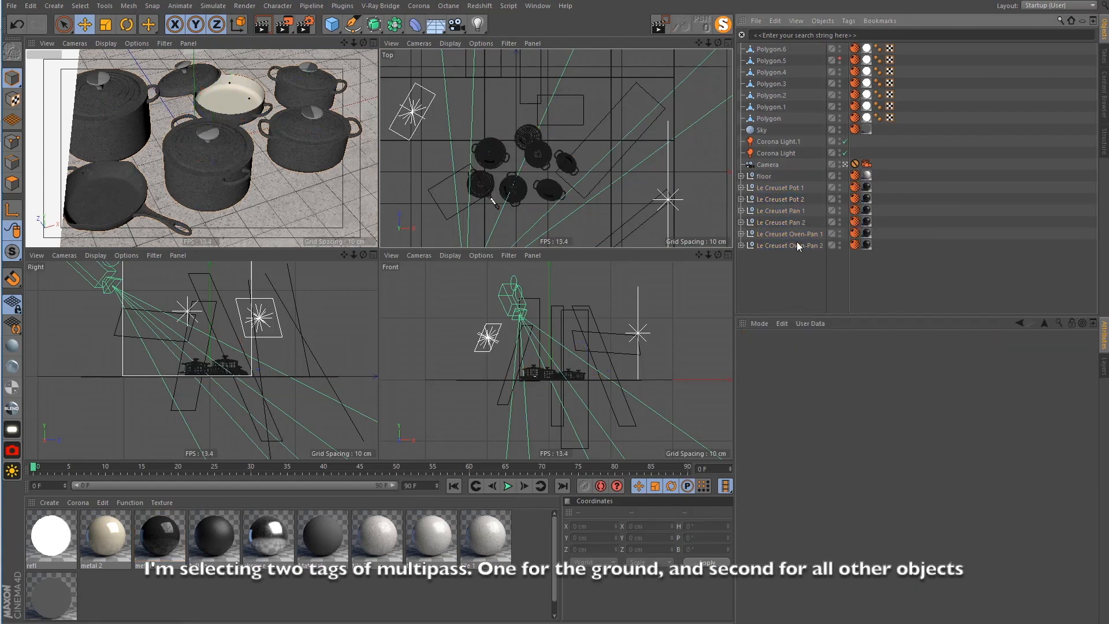
# Add a Reflect pass and three ID passes to the active passes in Corona Multi-Pass
pyautogui.click(427, 8)
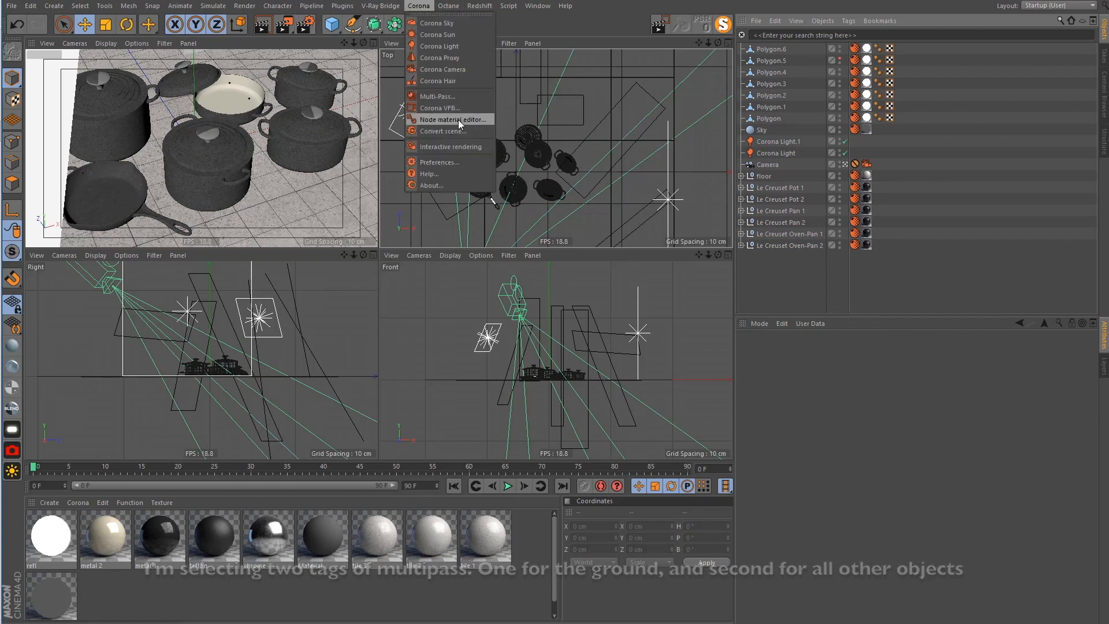
pyautogui.click(445, 97)
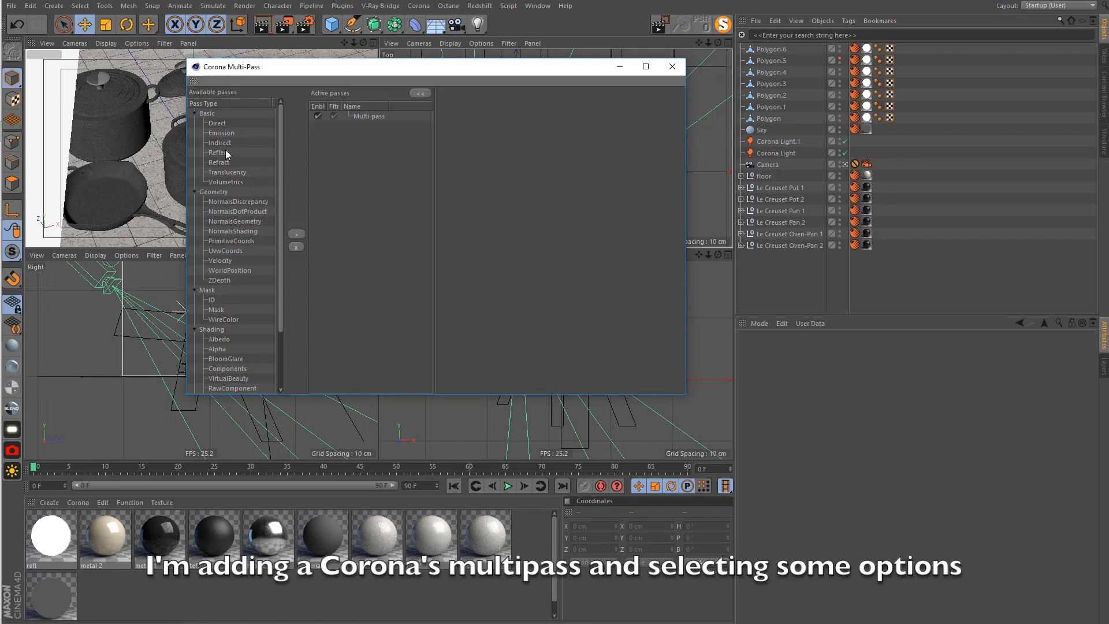
pyautogui.click(295, 233)
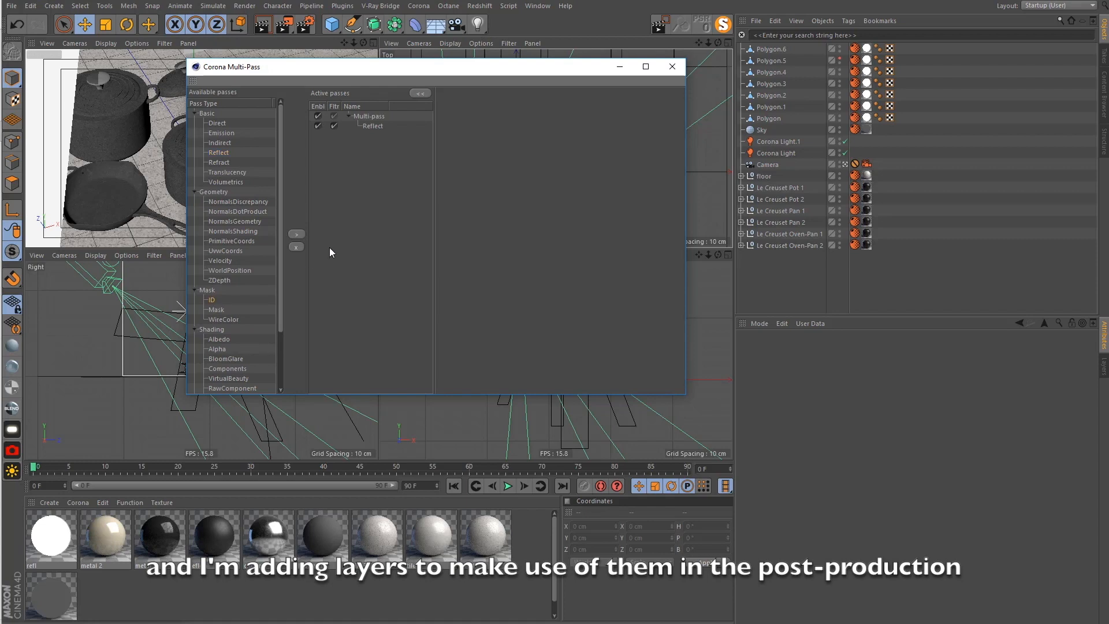
pyautogui.click(297, 234)
pyautogui.click(296, 234)
pyautogui.click(297, 233)
# Change the ID type of two of the ID passes, setting the last one to Object
pyautogui.click(366, 138)
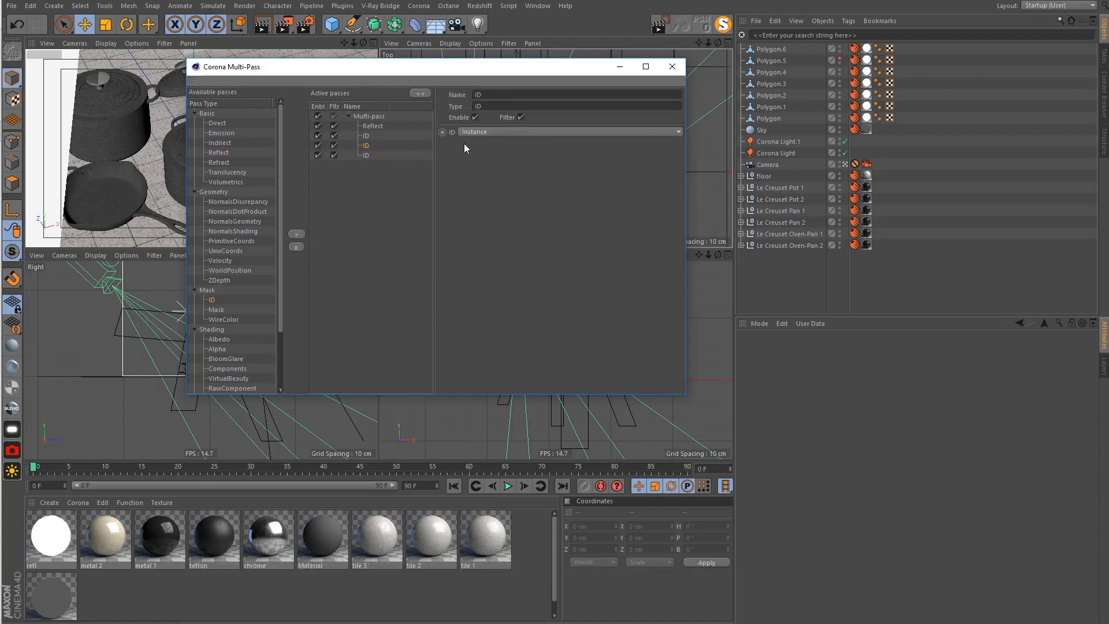
pyautogui.click(493, 134)
pyautogui.click(491, 176)
pyautogui.click(365, 155)
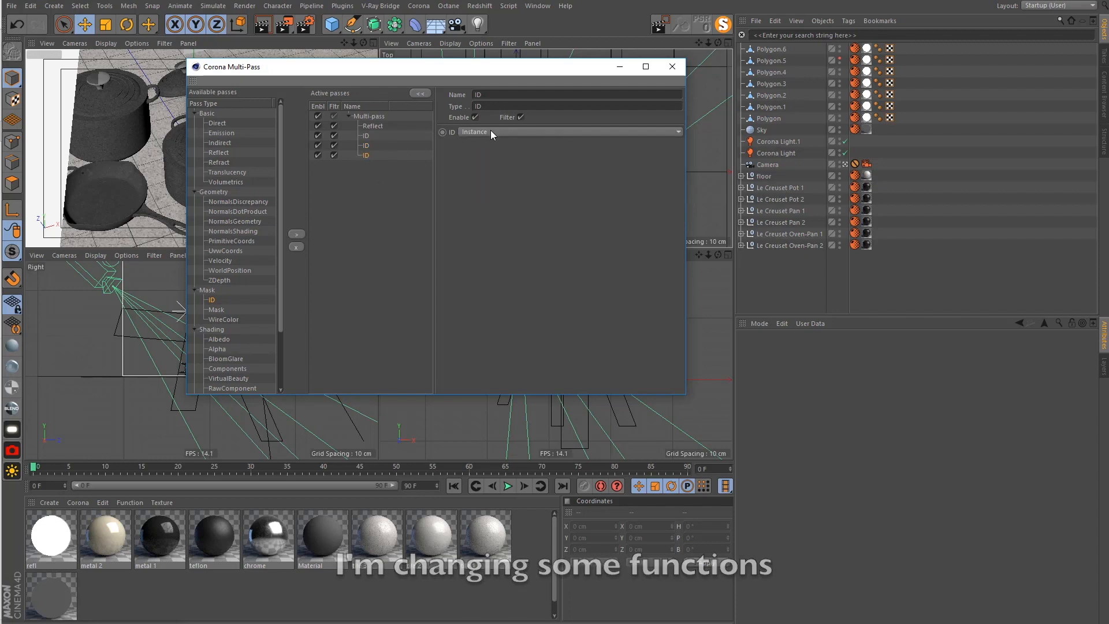
pyautogui.click(495, 131)
pyautogui.click(481, 191)
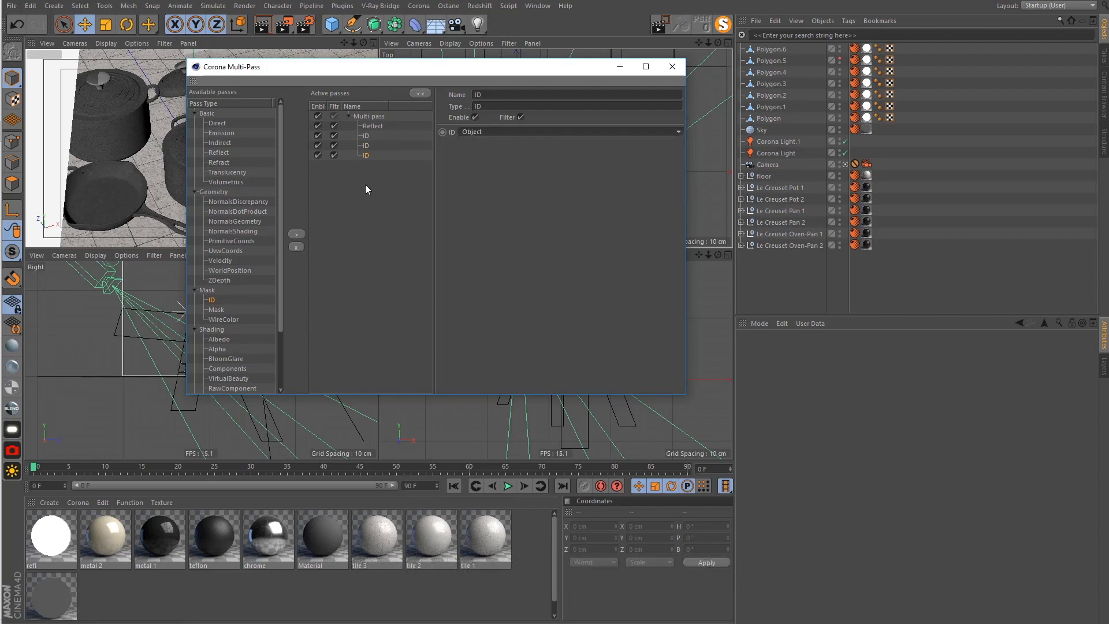
# Add two Mask passes, enabling object buffer ID 1 on the first and ID 2 on the second, and close the multi-pass window
pyautogui.click(221, 309)
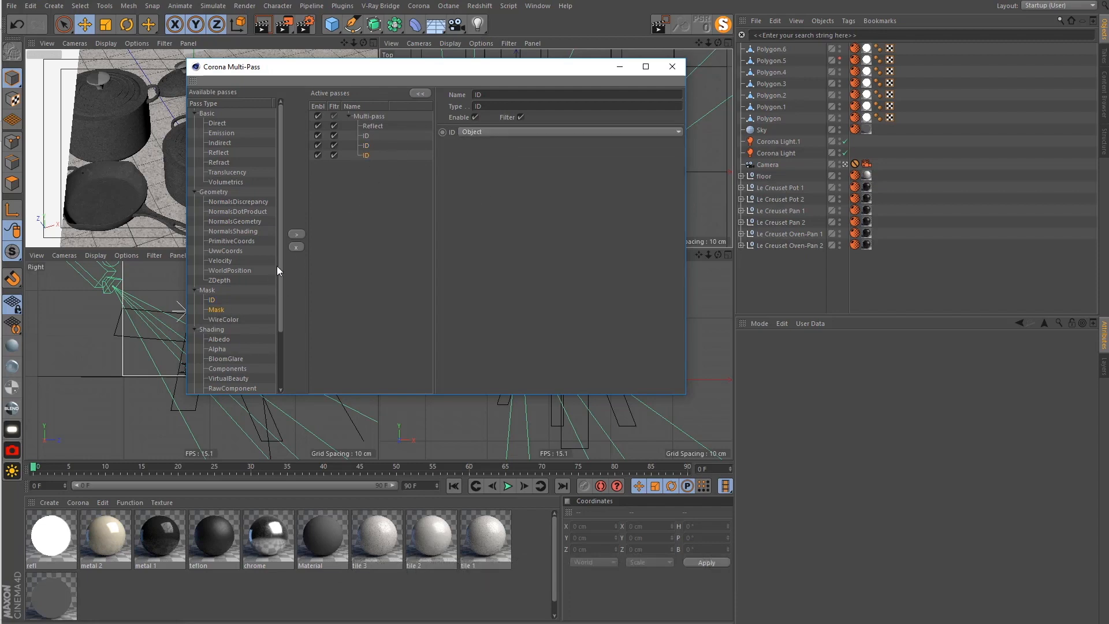
pyautogui.doubleClick(296, 235)
pyautogui.click(371, 166)
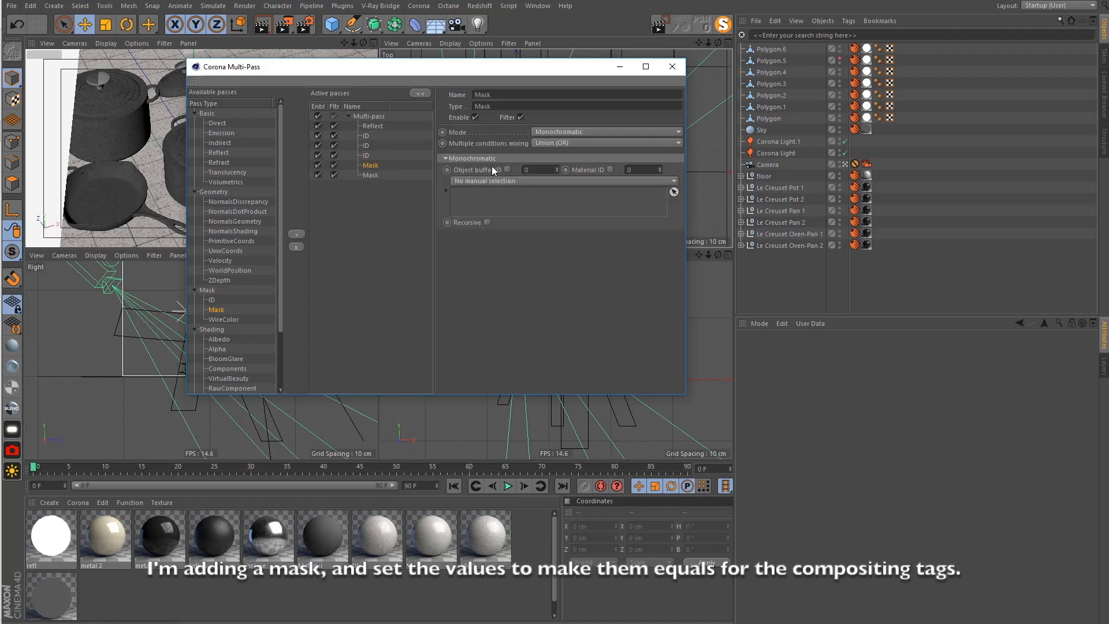
pyautogui.click(508, 169)
pyautogui.write('1')
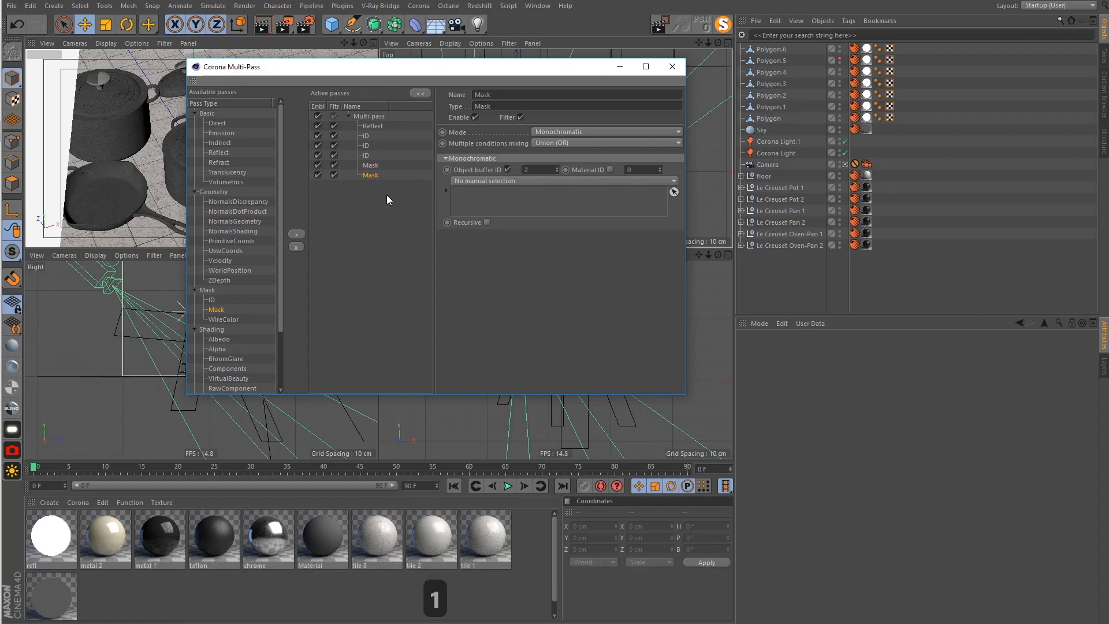
pyautogui.click(672, 67)
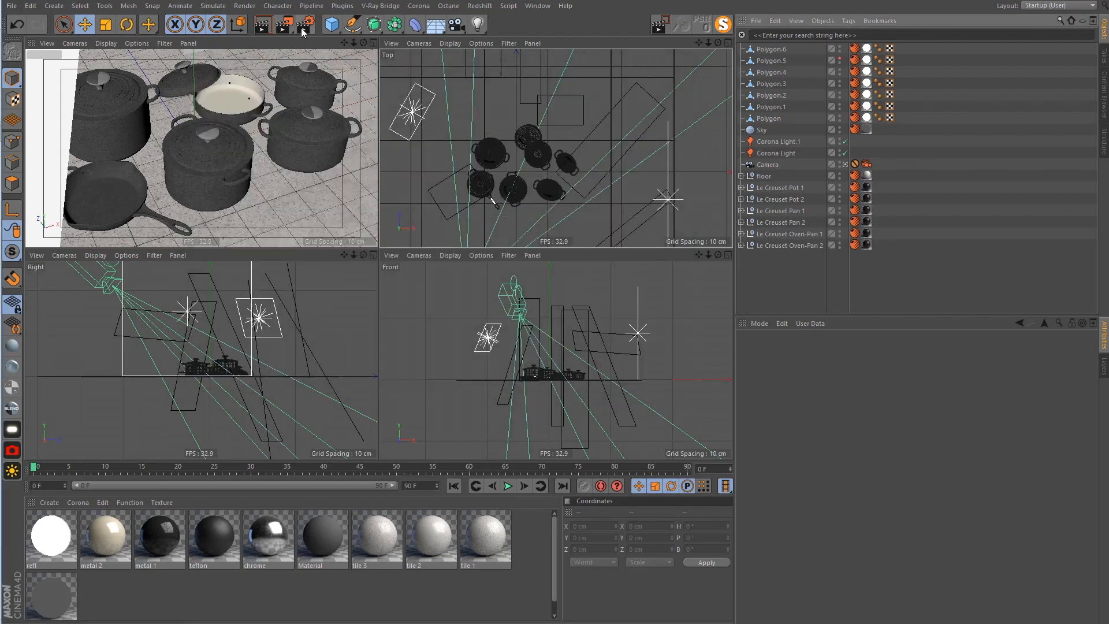
# Set the render output width to 1920 pixels with the aspect ratio locked
pyautogui.click(305, 24)
pyautogui.click(184, 117)
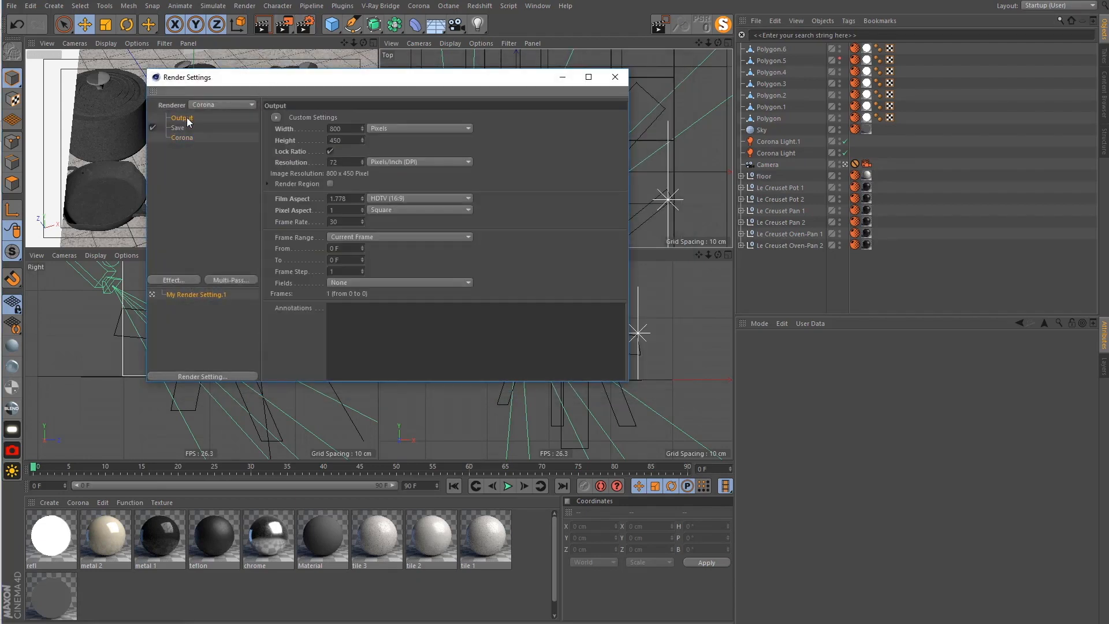
pyautogui.doubleClick(347, 128)
pyautogui.write('1920')
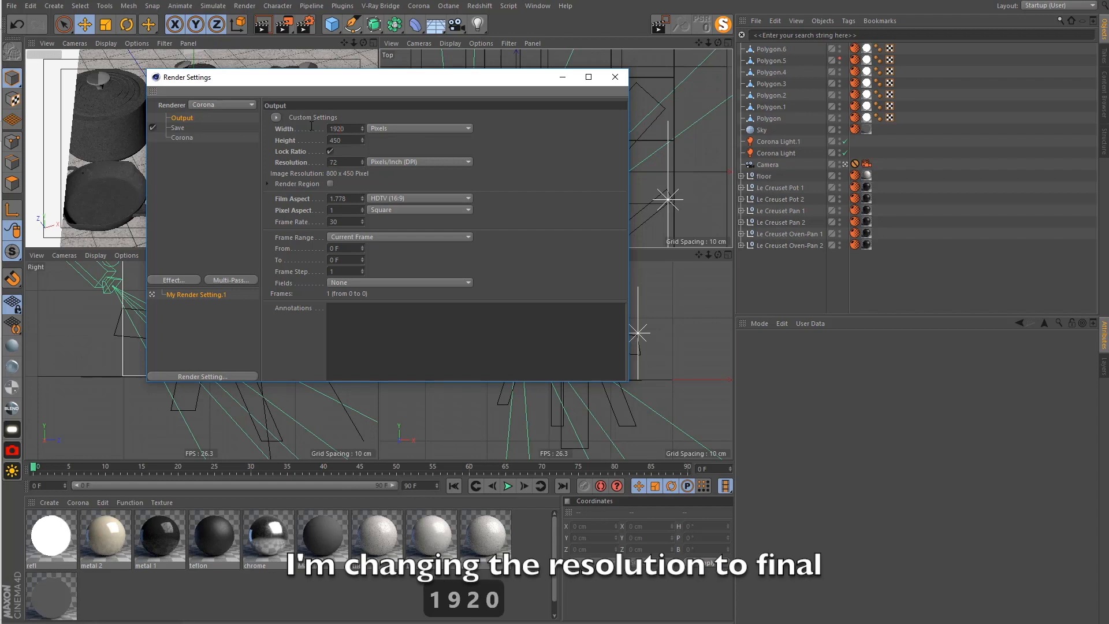
pyautogui.press('Return')
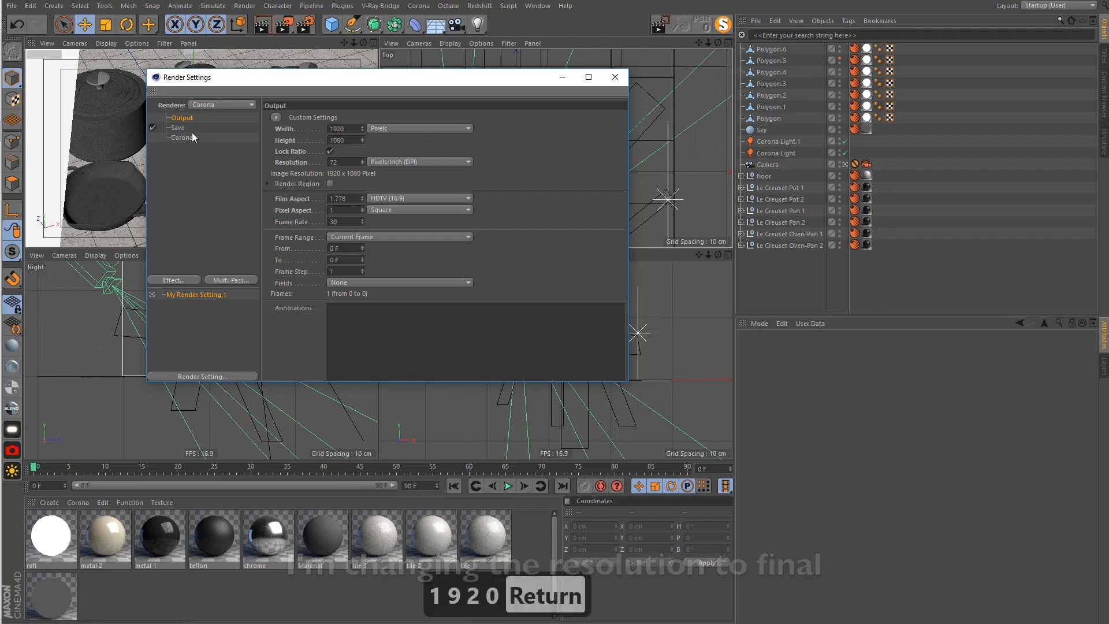
# Set Corona's denoise mode to High quality in the general render settings
pyautogui.click(234, 140)
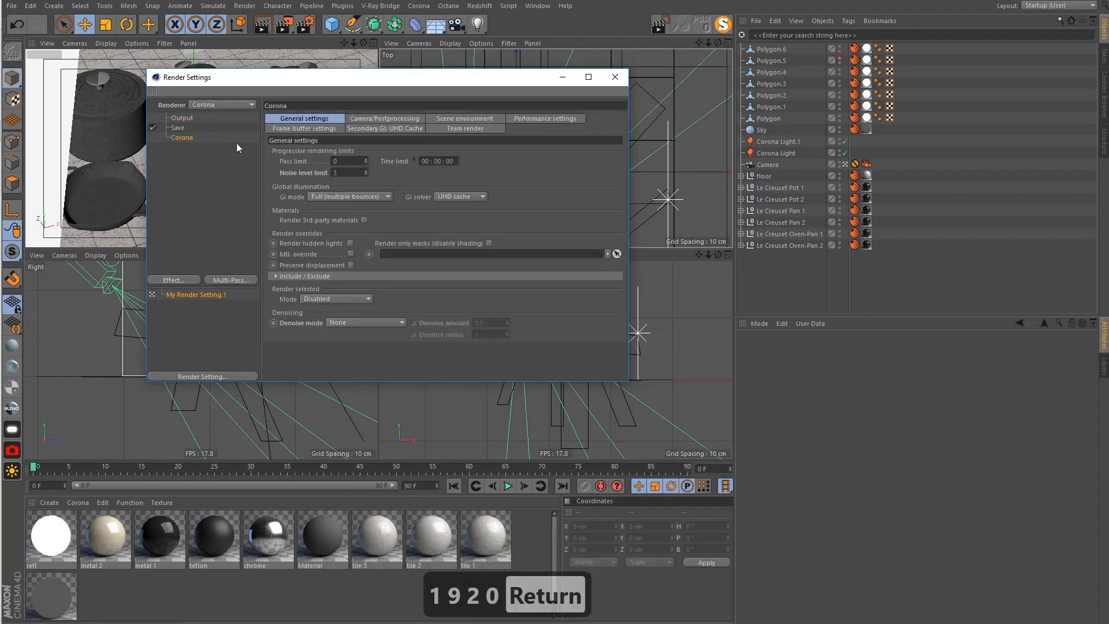
pyautogui.click(314, 172)
pyautogui.click(355, 322)
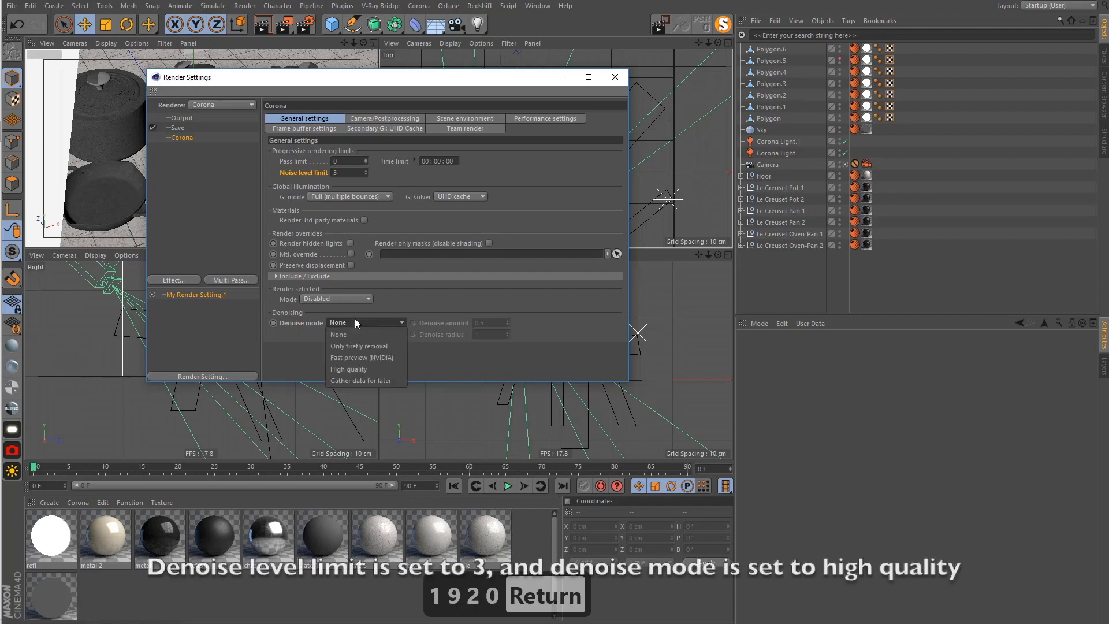
pyautogui.click(367, 367)
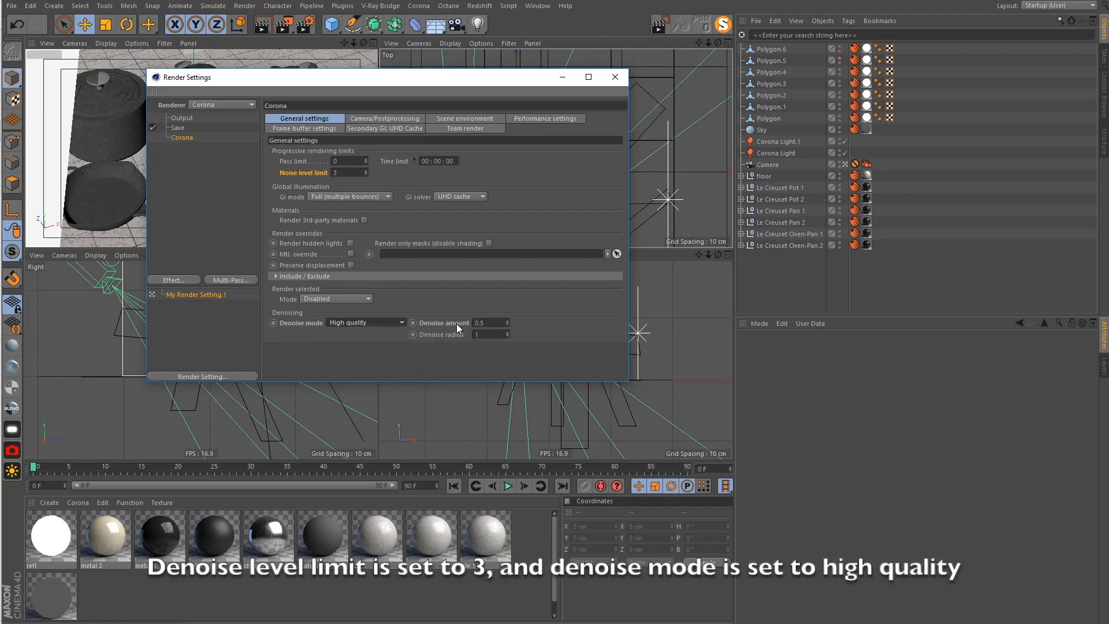
pyautogui.click(223, 161)
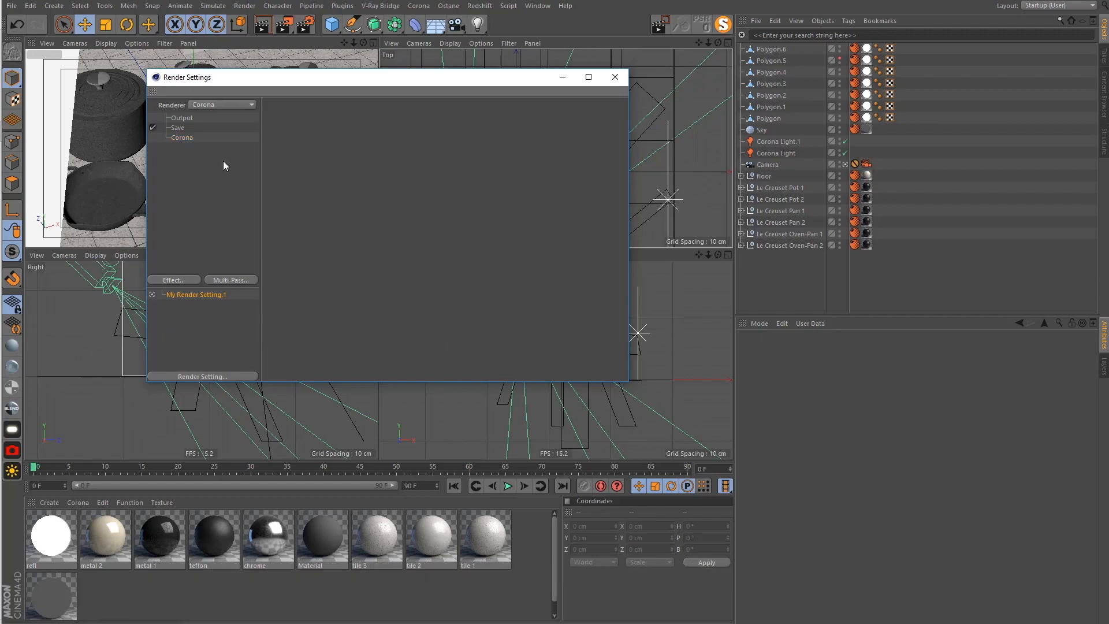
# Render the final image in the Picture Viewer and view the result at a closer zoom
pyautogui.click(284, 24)
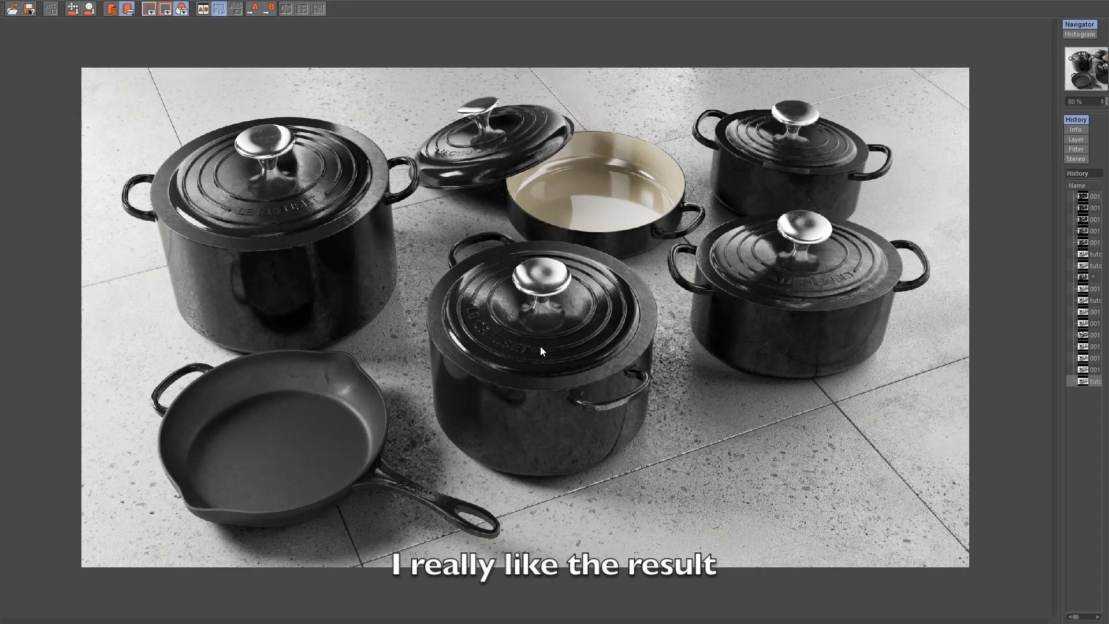
pyautogui.scroll(2, 541, 348)
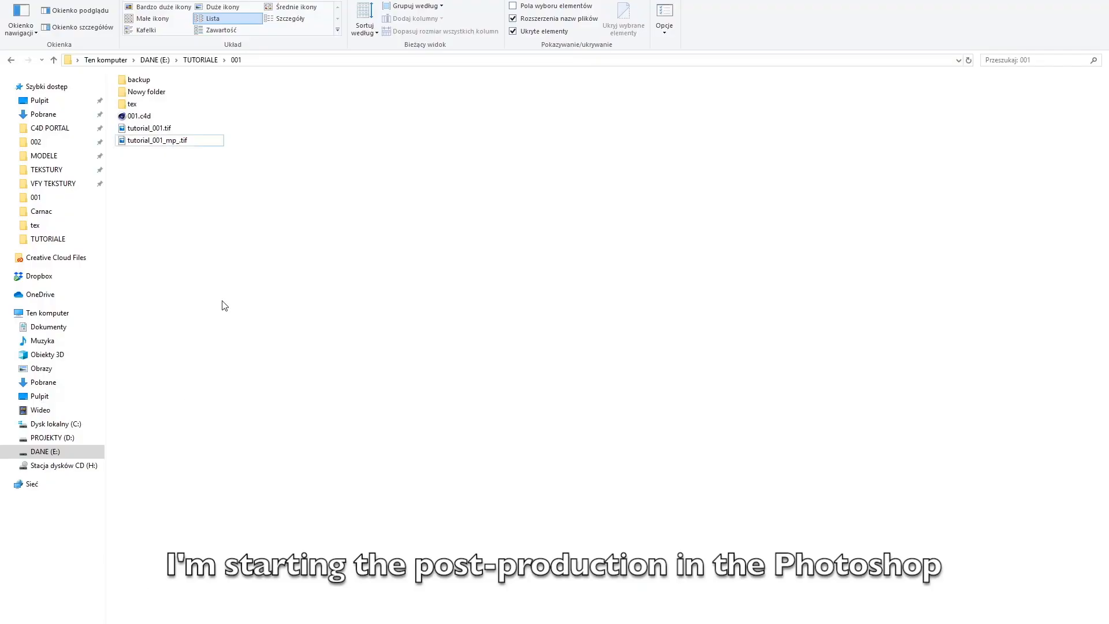
# Open both rendered TIF files in Photoshop and duplicate all Mask, ID and Reflect layers from tutorial_001_mp_.tif into tutorial_001.tif
pyautogui.moveTo(206, 232); pyautogui.dragTo(84, 621)
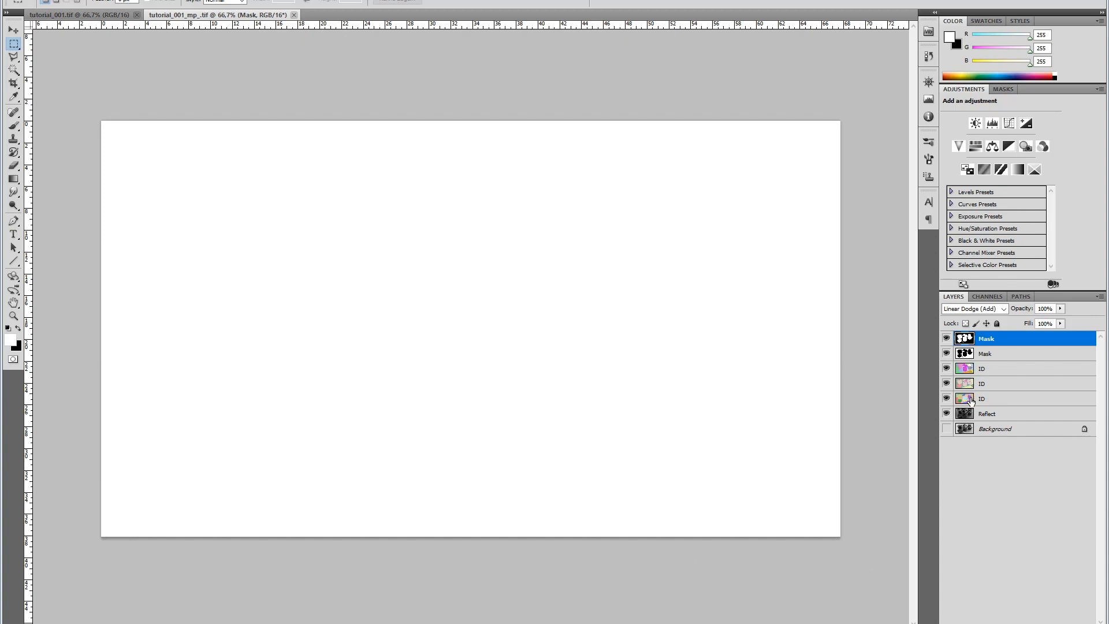
pyautogui.keyDown('shift'); pyautogui.click(969, 414); pyautogui.keyUp('shift')
pyautogui.rightClick(982, 414)
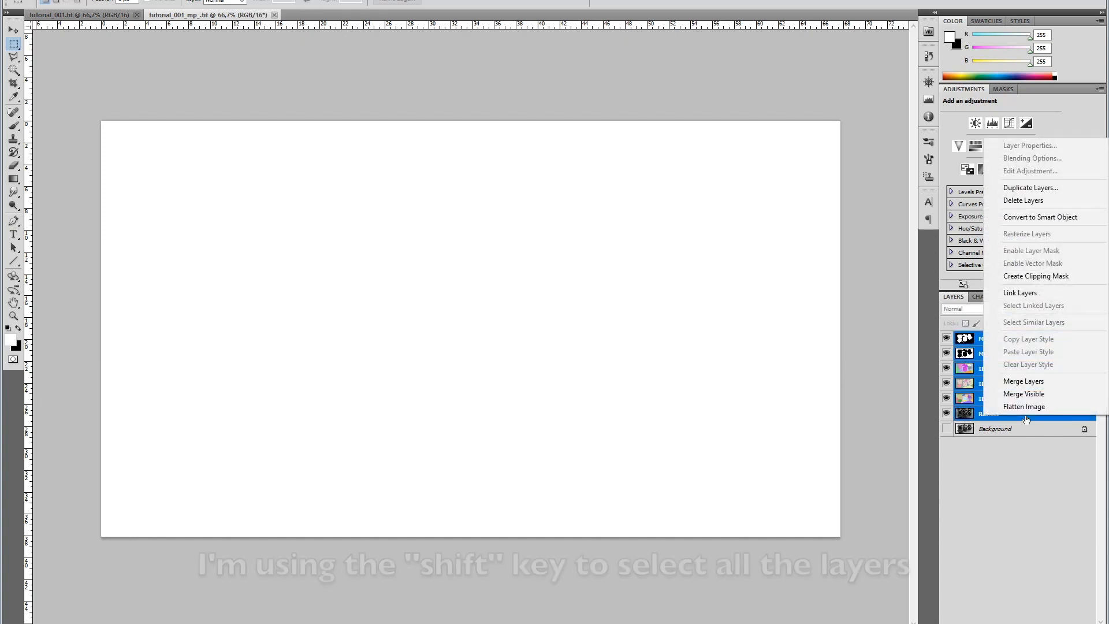
pyautogui.click(1051, 194)
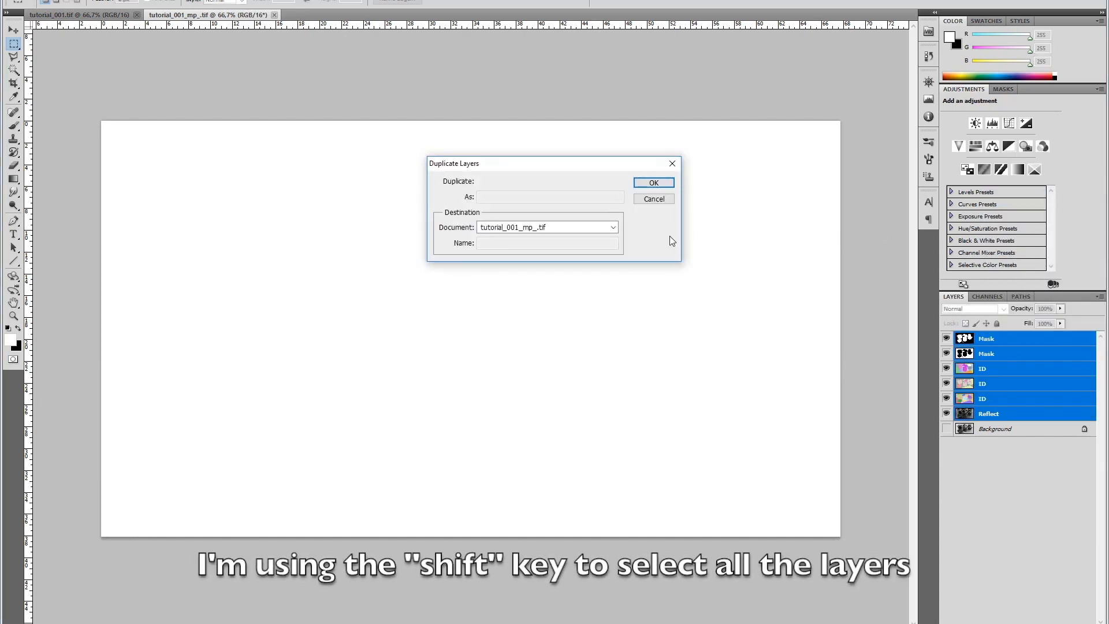
pyautogui.click(532, 227)
pyautogui.click(531, 239)
pyautogui.click(654, 183)
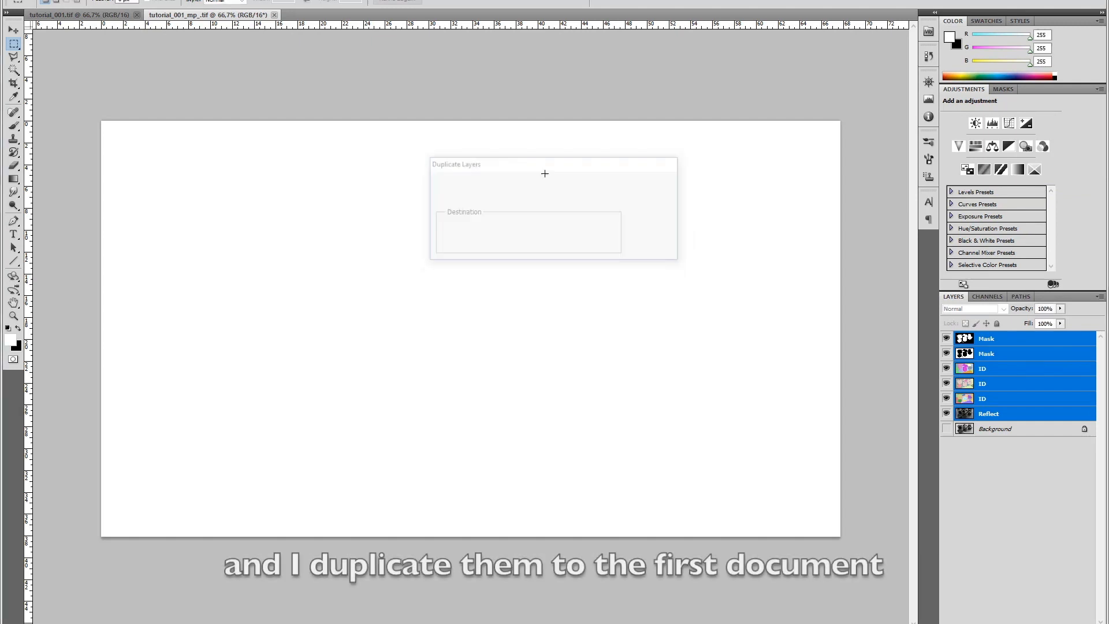
pyautogui.click(279, 15)
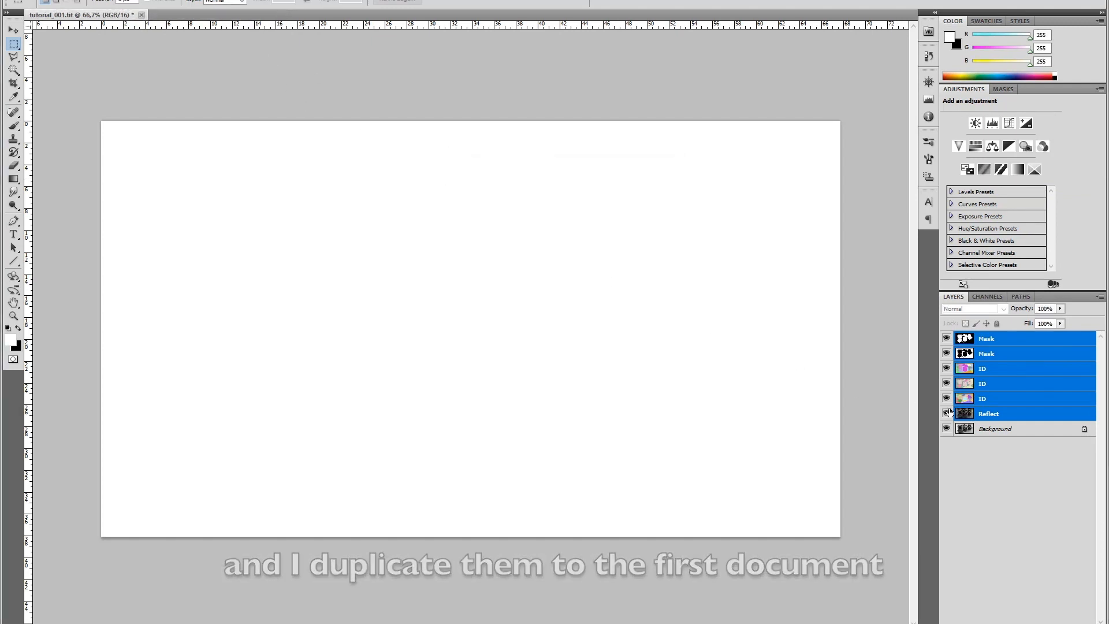
# Hide all the multi-pass layers and duplicate the Background render layer
pyautogui.click(946, 339)
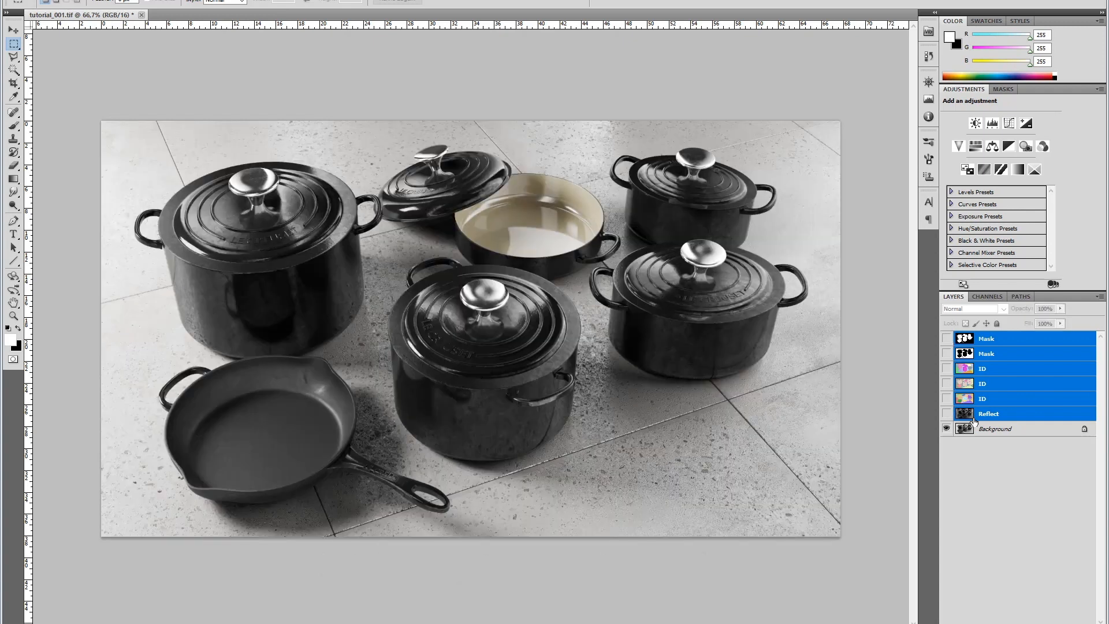
pyautogui.click(995, 429)
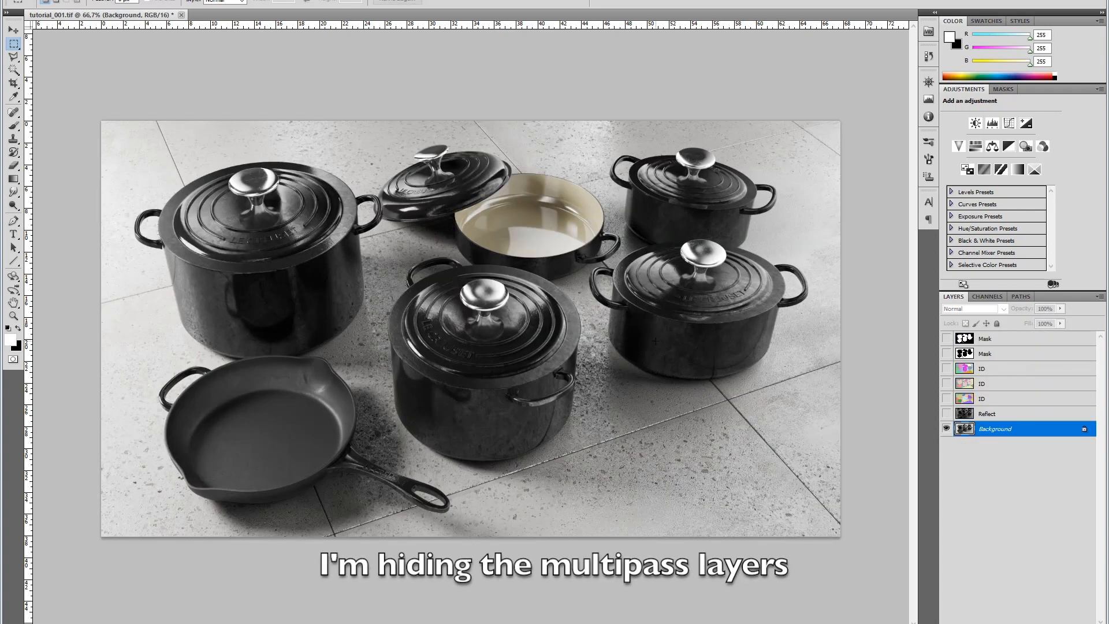
pyautogui.hotkey('ctrl', 'j')
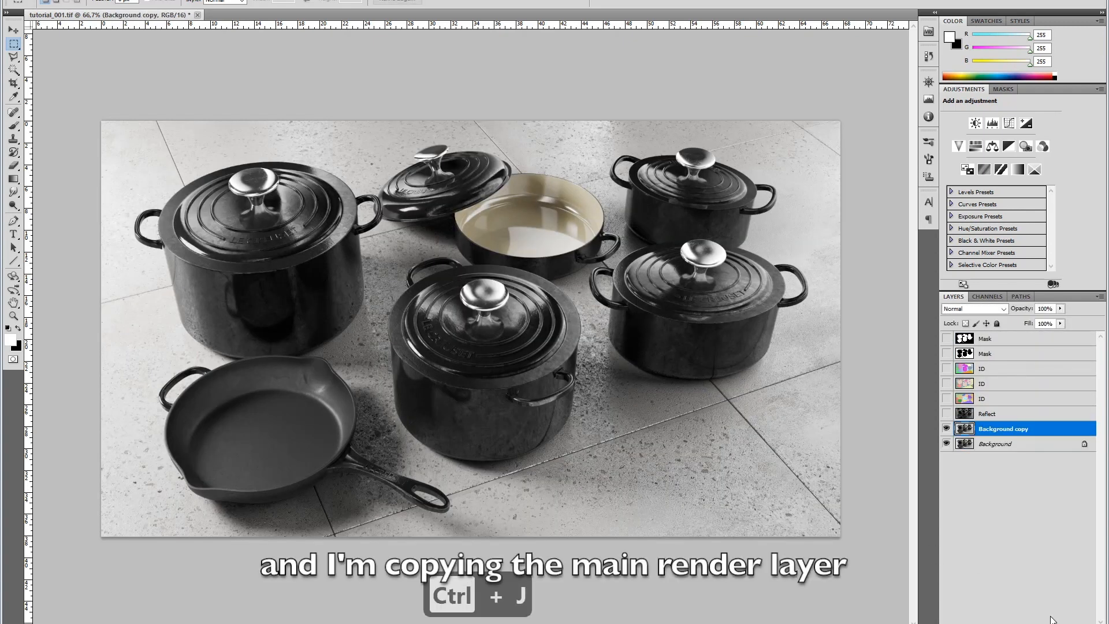
# Add a Curves adjustment layer that slightly raises contrast, with curve points at about input 162, output 179 and input 39, output 41
pyautogui.click(1027, 623)
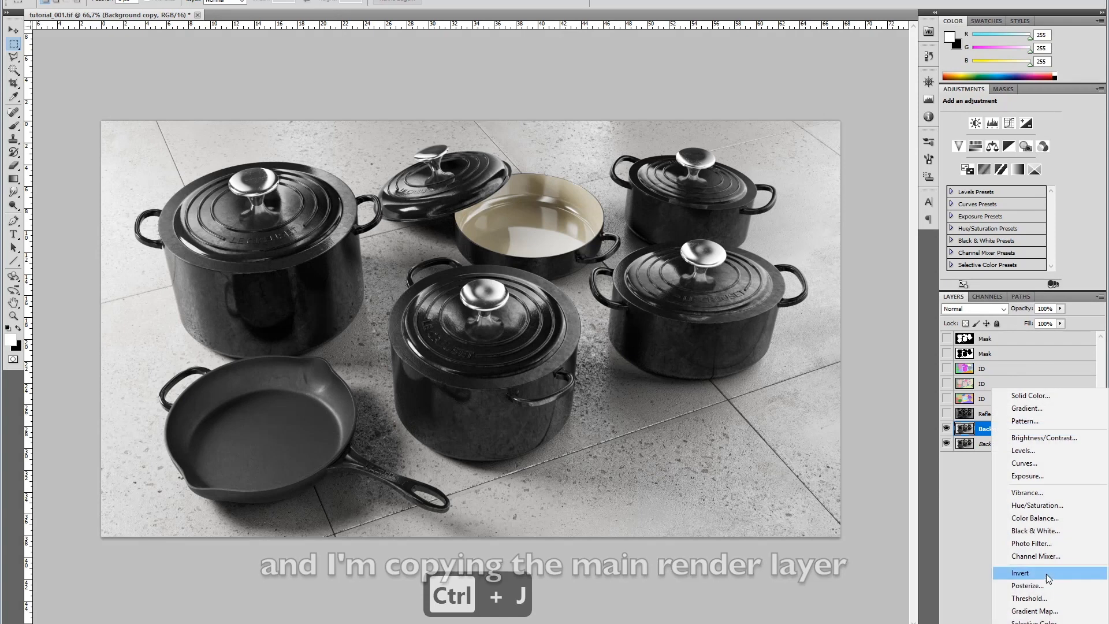
pyautogui.click(1037, 465)
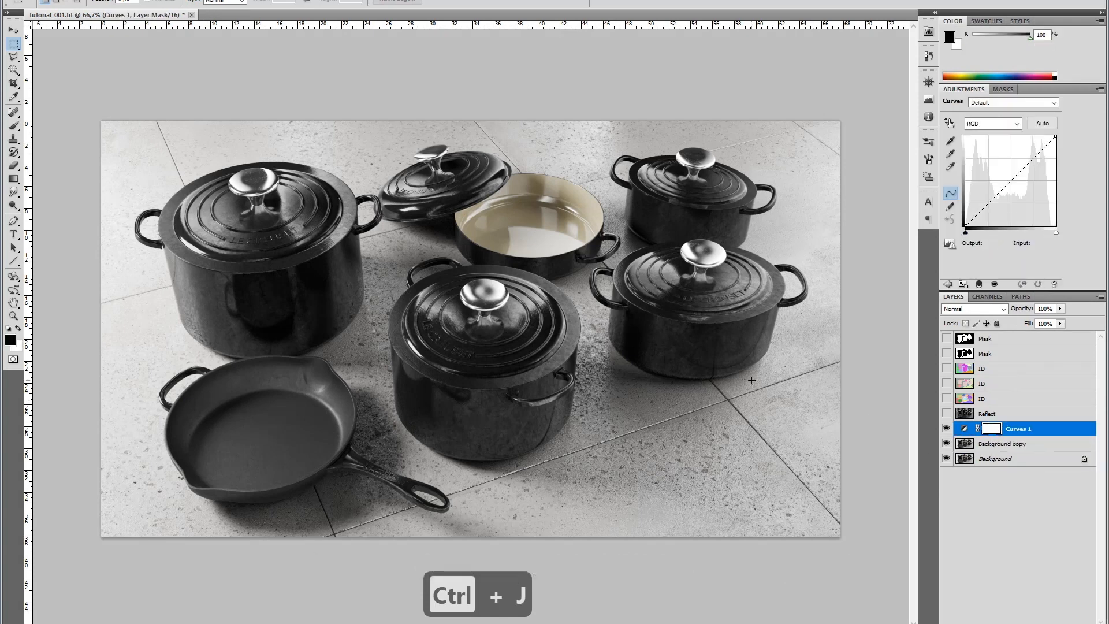
pyautogui.press('F9')
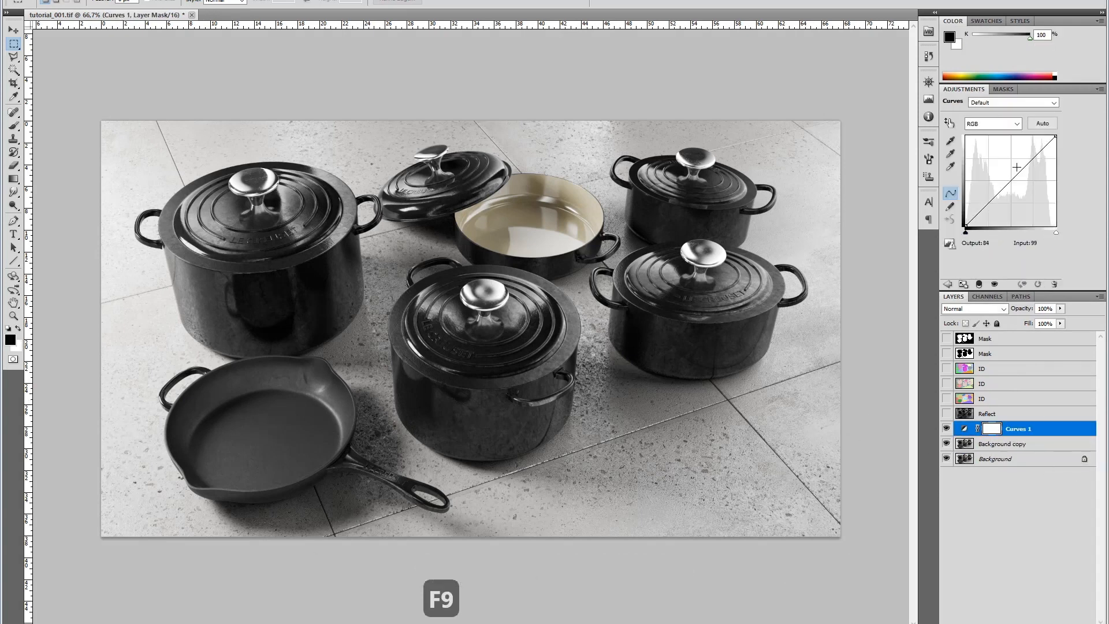
pyautogui.moveTo(1020, 172); pyautogui.dragTo(1020, 164)
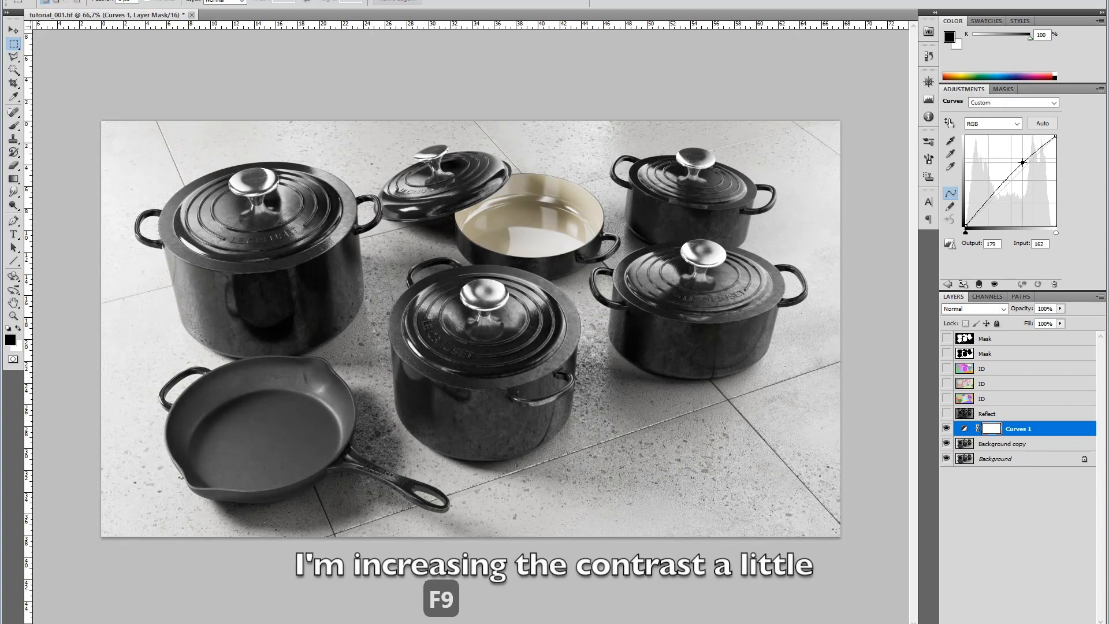
pyautogui.moveTo(987, 201); pyautogui.dragTo(979, 211)
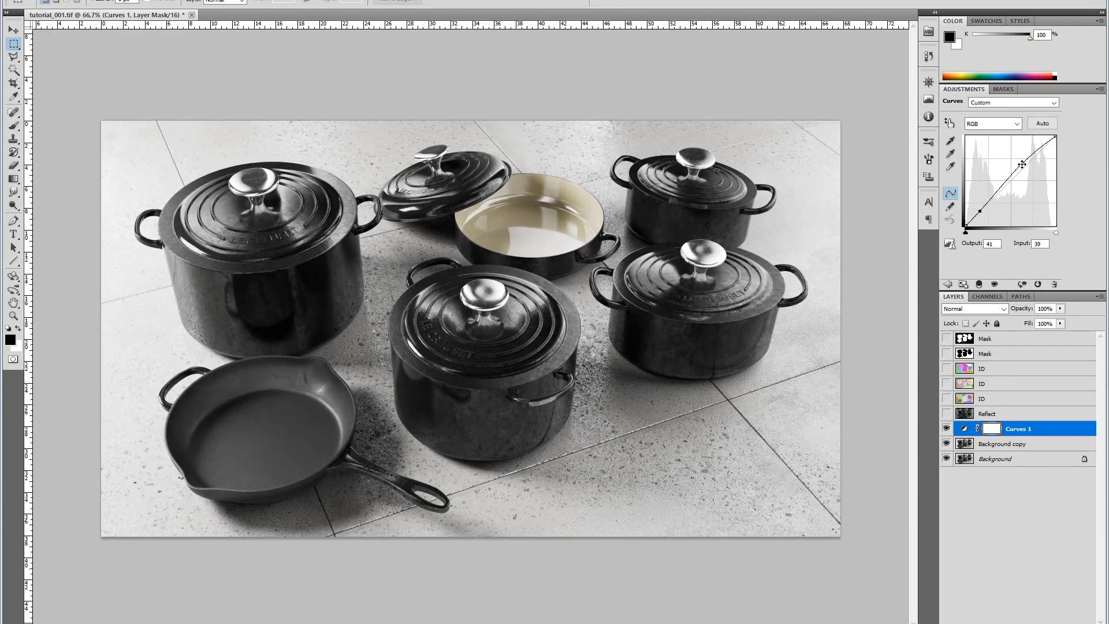
pyautogui.moveTo(1022, 163); pyautogui.dragTo(1022, 163)
# Add a second Curves adjustment layer and copy the whole image of the ground Mask layer
pyautogui.click(1016, 621)
pyautogui.click(1019, 475)
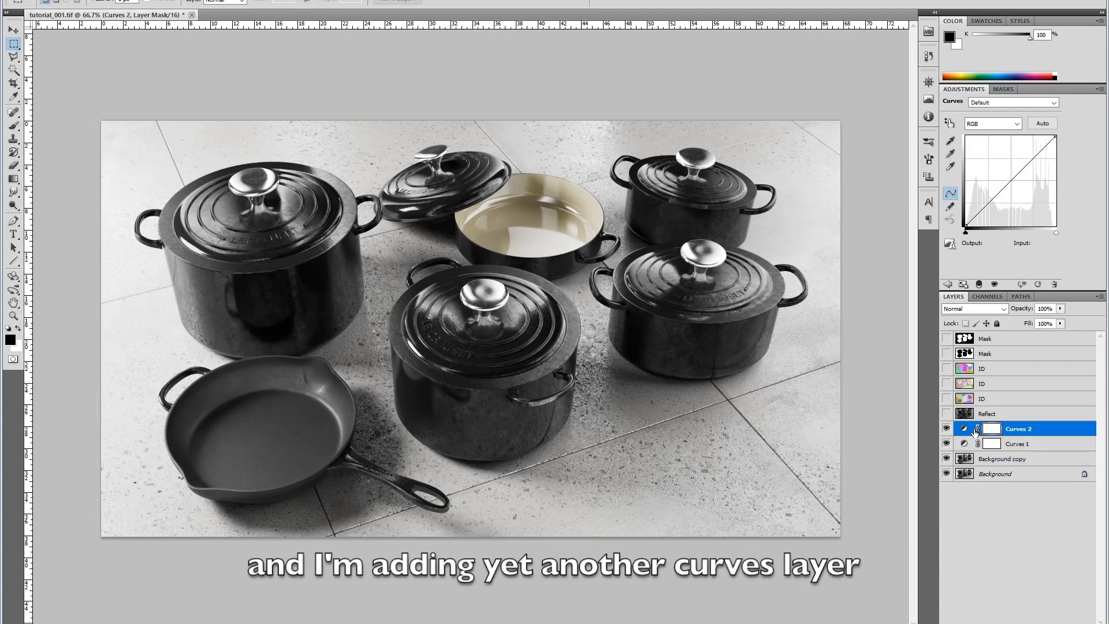
pyautogui.click(946, 354)
pyautogui.click(982, 353)
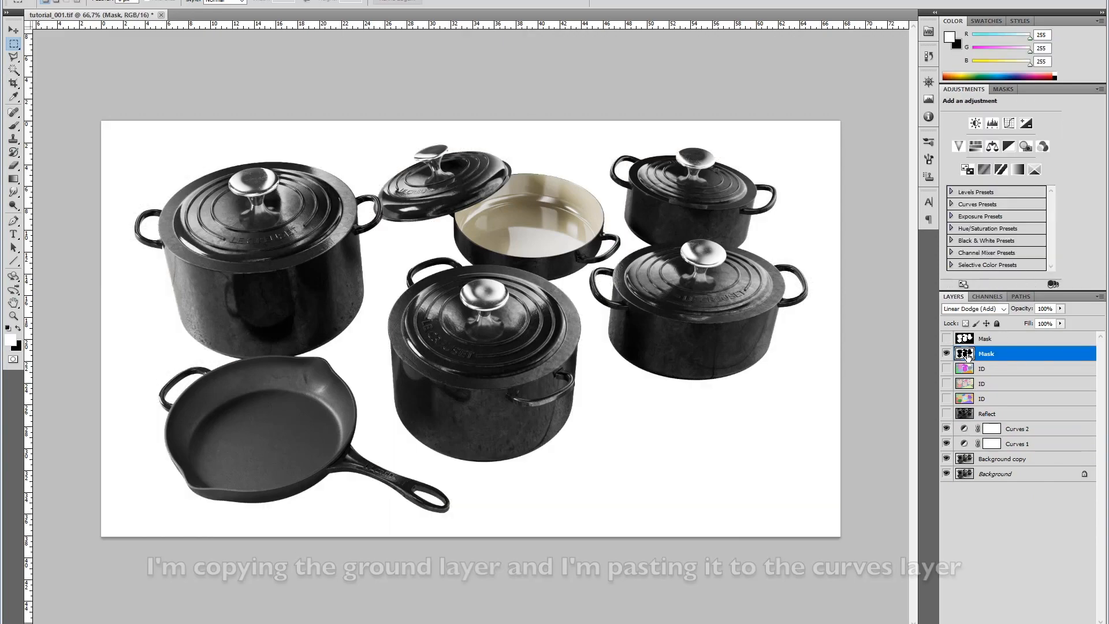
pyautogui.hotkey('ctrl', 'a')
pyautogui.hotkey('ctrl', 'c')
# Hide the ground Mask layer, paste its image into the Curves 2 layer mask, and lower the curve at about input 151, output 128
pyautogui.click(946, 353)
pyautogui.click(992, 428)
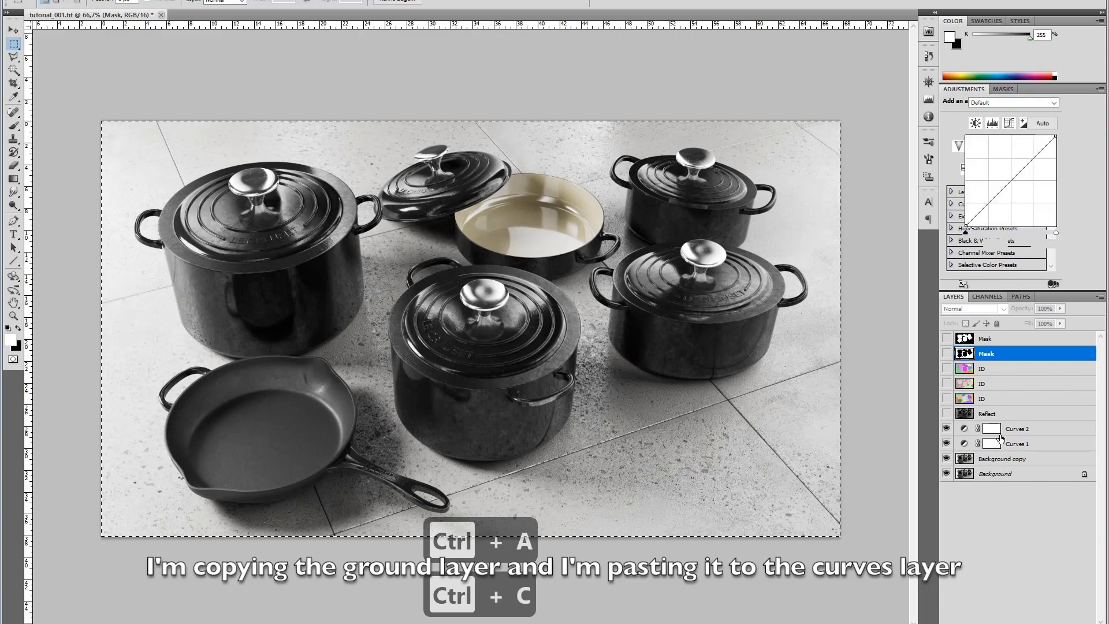
pyautogui.keyDown('alt'); pyautogui.click(992, 429); pyautogui.keyUp('alt')
pyautogui.hotkey('ctrl', 'v')
pyautogui.click(973, 428)
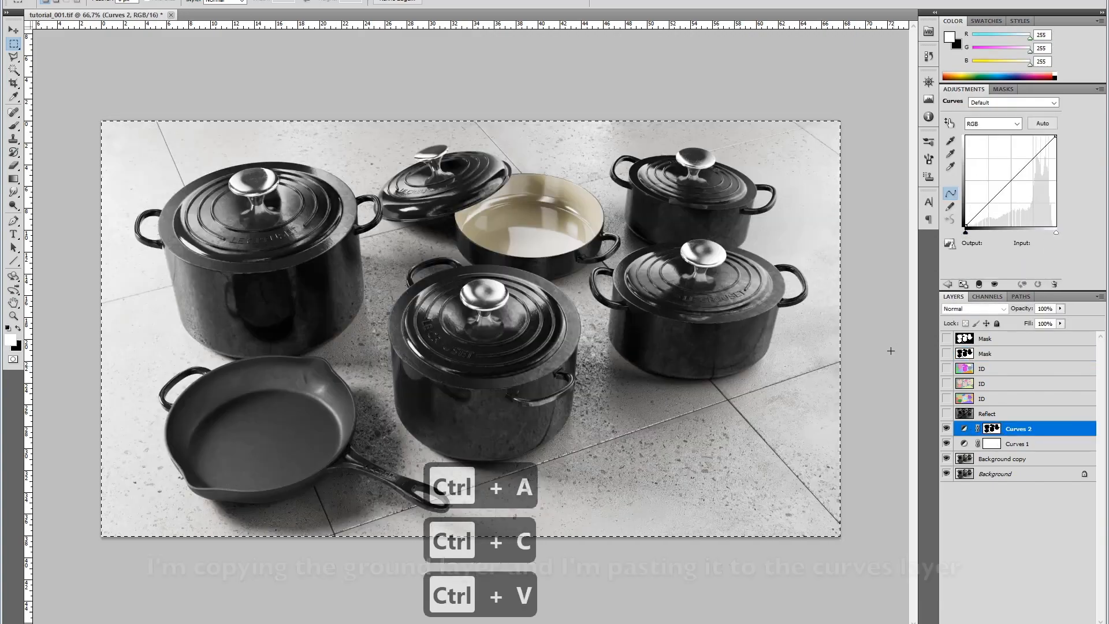
pyautogui.moveTo(1017, 181); pyautogui.dragTo(1018, 181)
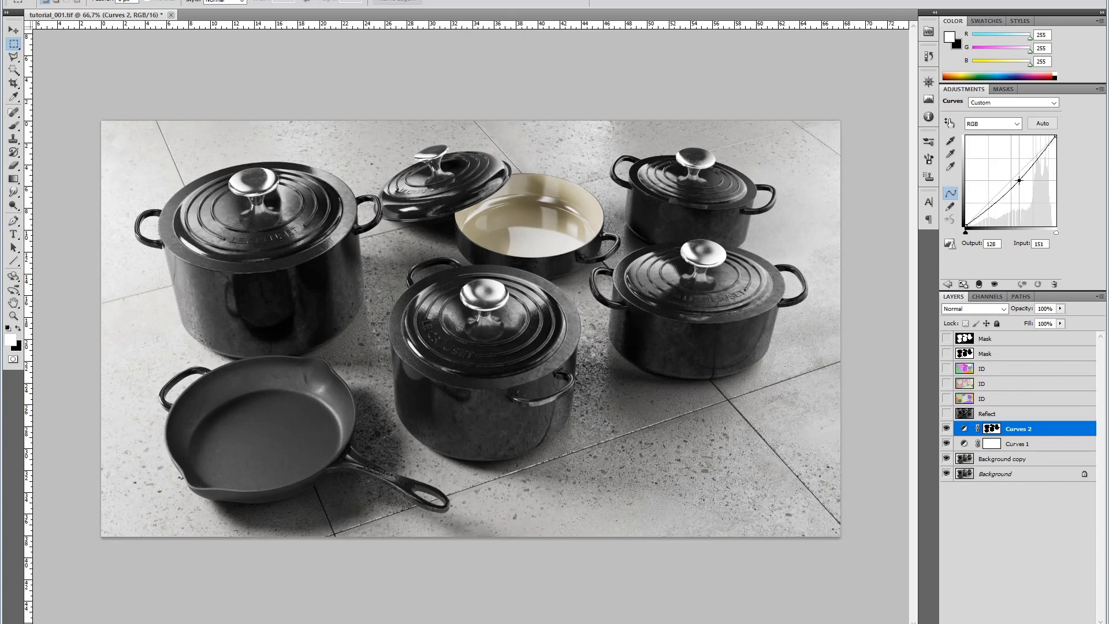
pyautogui.moveTo(1019, 180); pyautogui.dragTo(1020, 181)
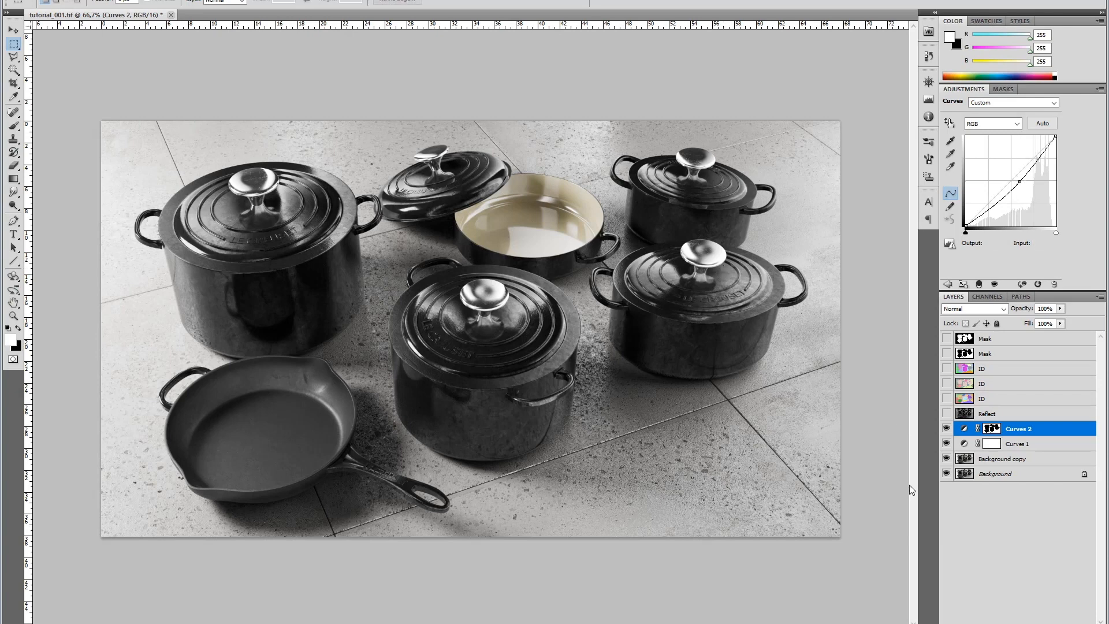
# Add a Selective Color adjustment layer with Whites set to Cyan +12, Yellow -10 and Black -25, and compare the image with and without it
pyautogui.click(1022, 623)
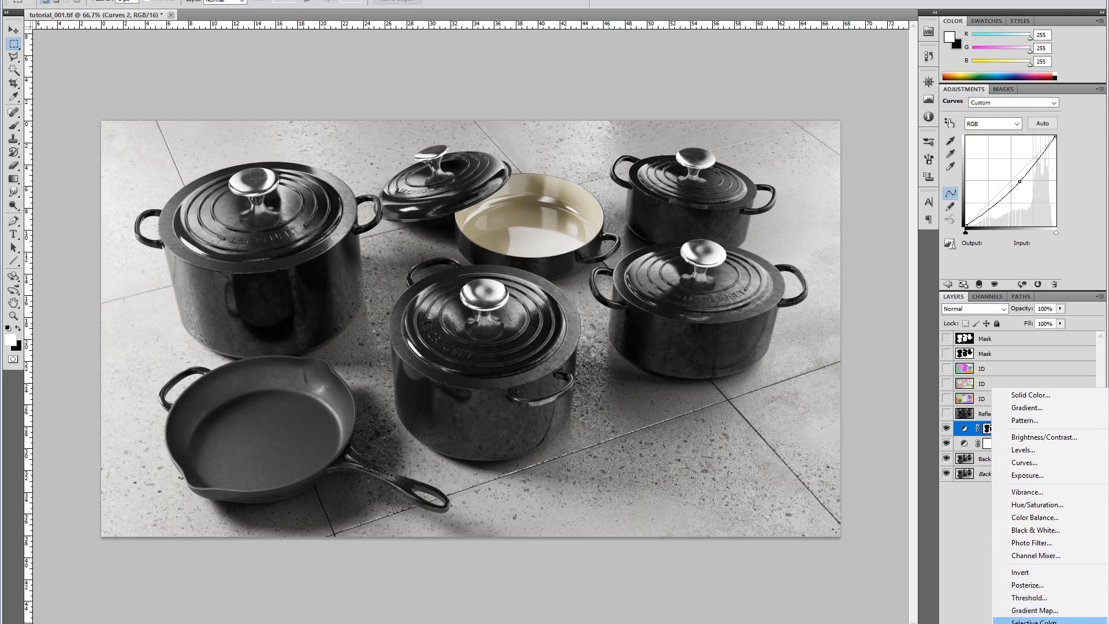
pyautogui.click(1034, 621)
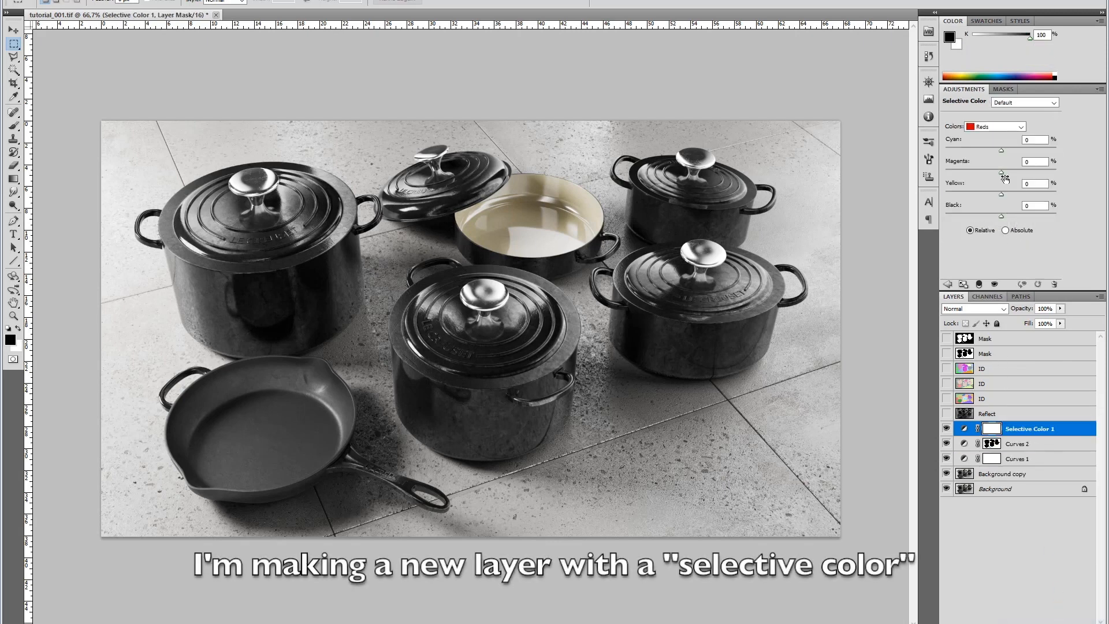
pyautogui.click(998, 127)
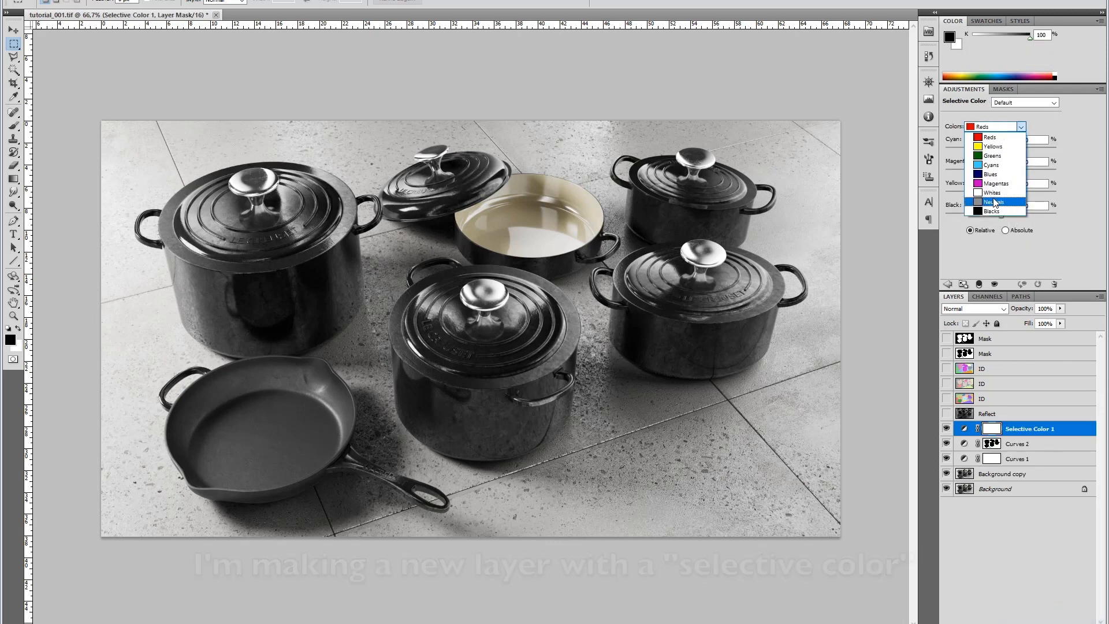
pyautogui.click(993, 193)
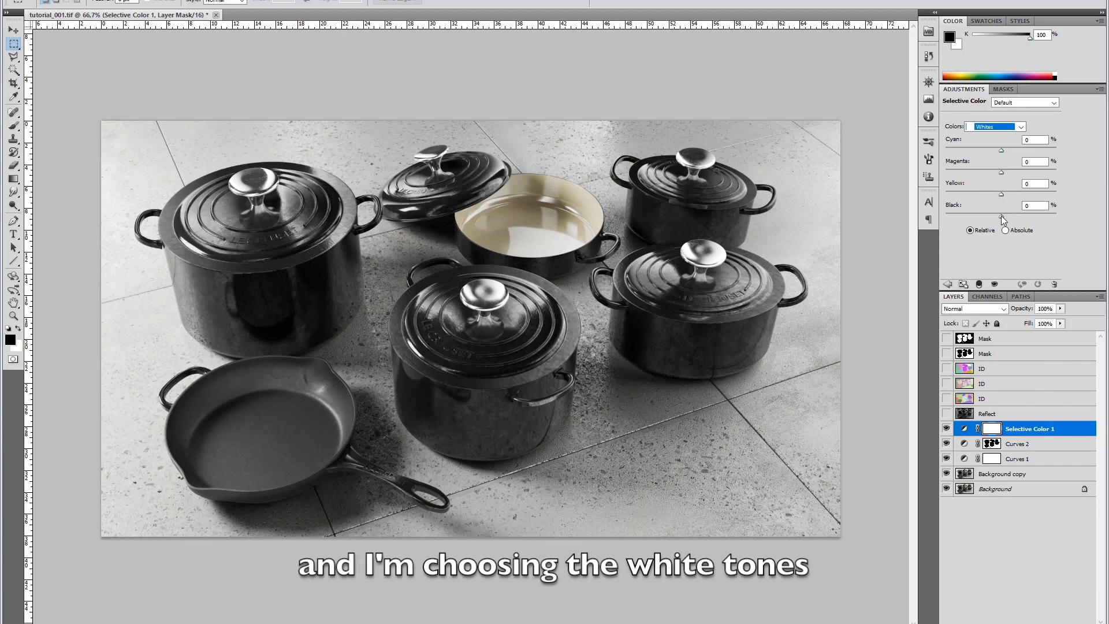
pyautogui.moveTo(1001, 216)
pyautogui.mouseDown()
pyautogui.moveTo(948, 216)
pyautogui.moveTo(987, 214)
pyautogui.mouseUp()
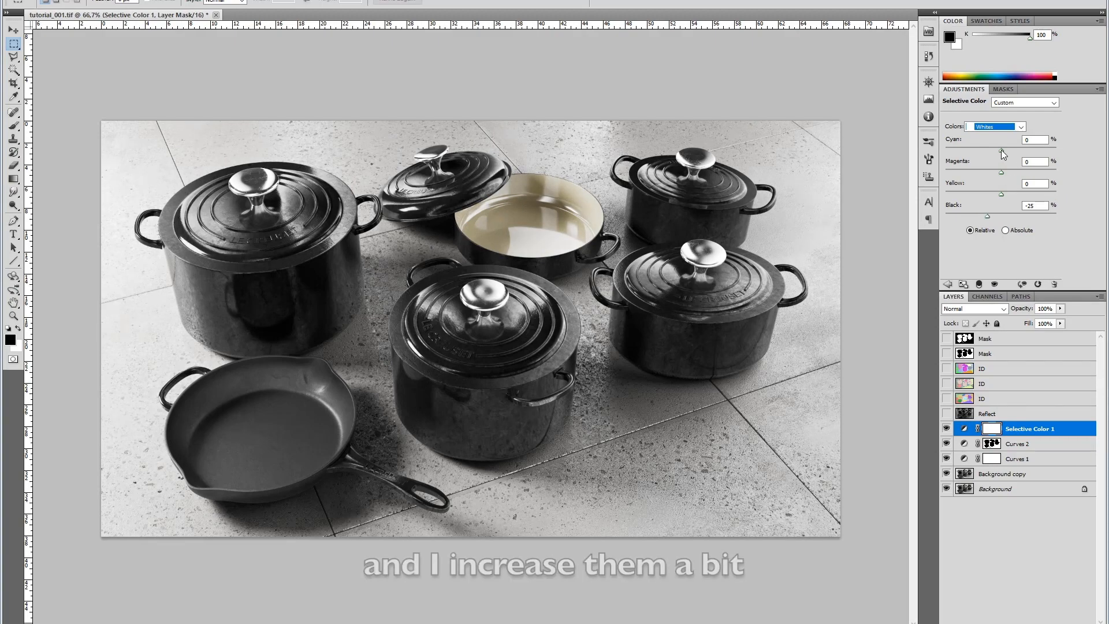
pyautogui.moveTo(1000, 150); pyautogui.dragTo(1007, 150)
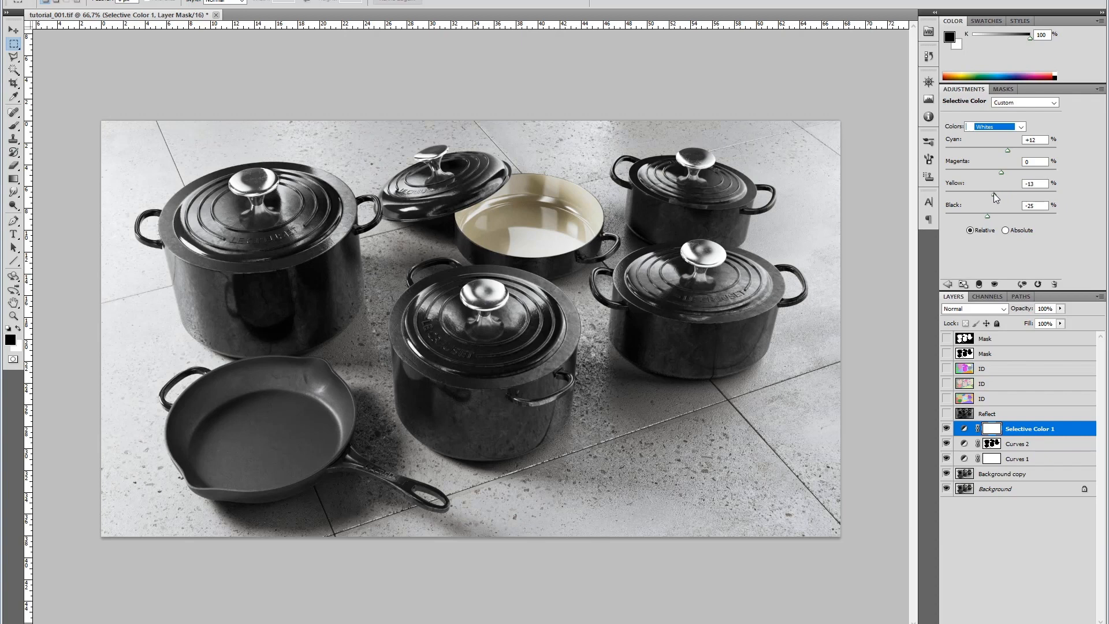
pyautogui.moveTo(993, 193); pyautogui.dragTo(995, 194)
pyautogui.click(946, 430)
pyautogui.click(947, 430)
# Add a third Curves adjustment layer that brightens the image, with a curve point at about input 99, output 156
pyautogui.click(1022, 622)
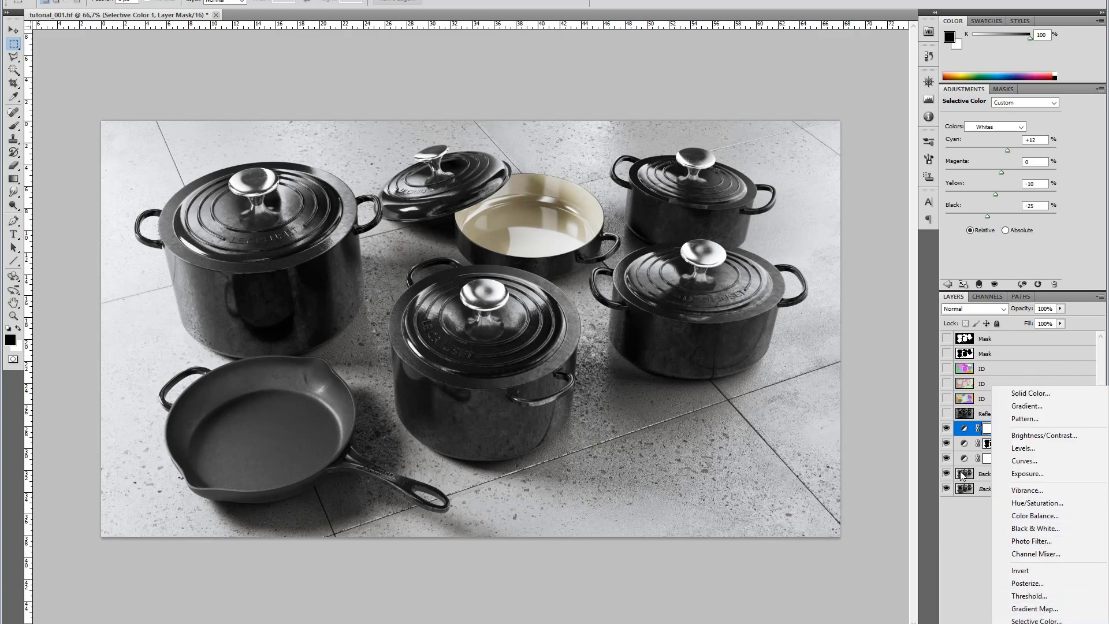
pyautogui.click(1015, 461)
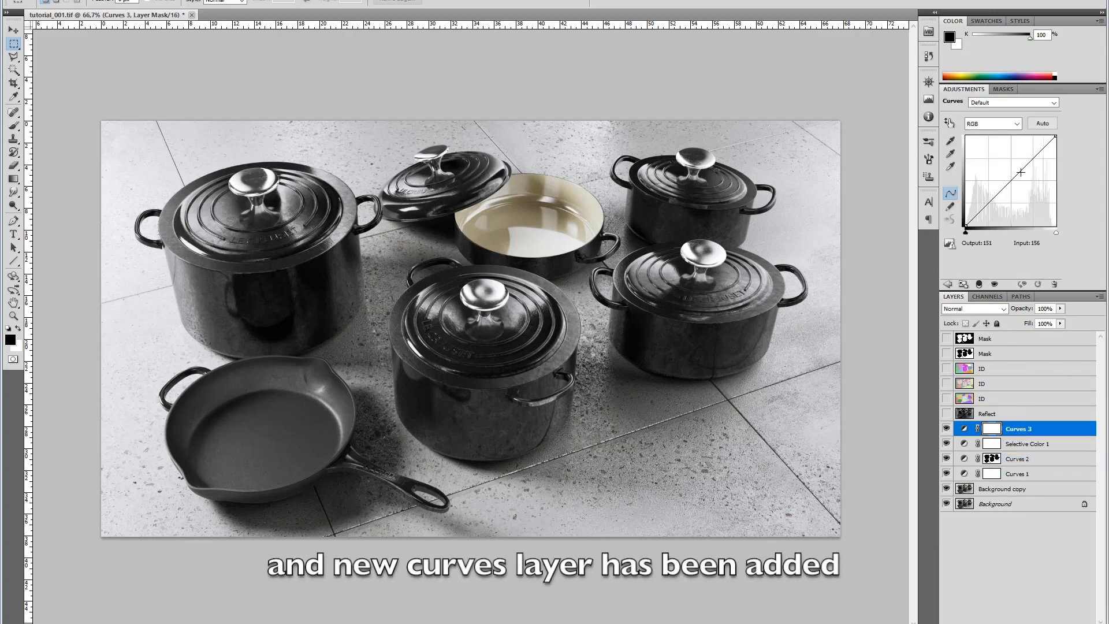
pyautogui.moveTo(1015, 174); pyautogui.dragTo(1001, 171)
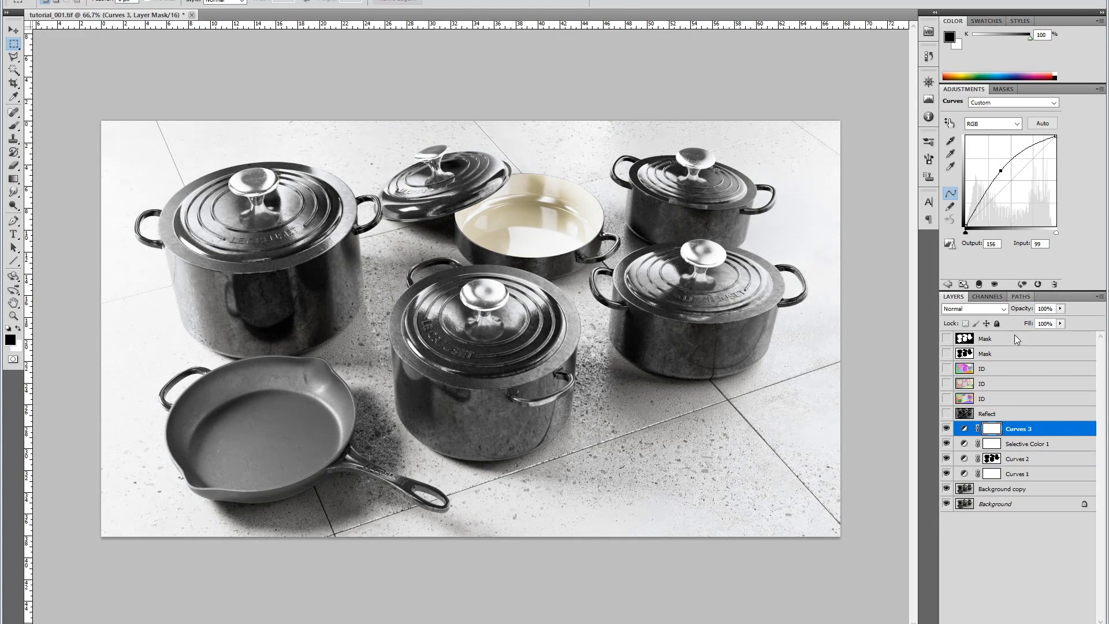
# Show only the pots Mask layer, copy its whole image and duplicate the layer
pyautogui.click(964, 340)
pyautogui.click(946, 338)
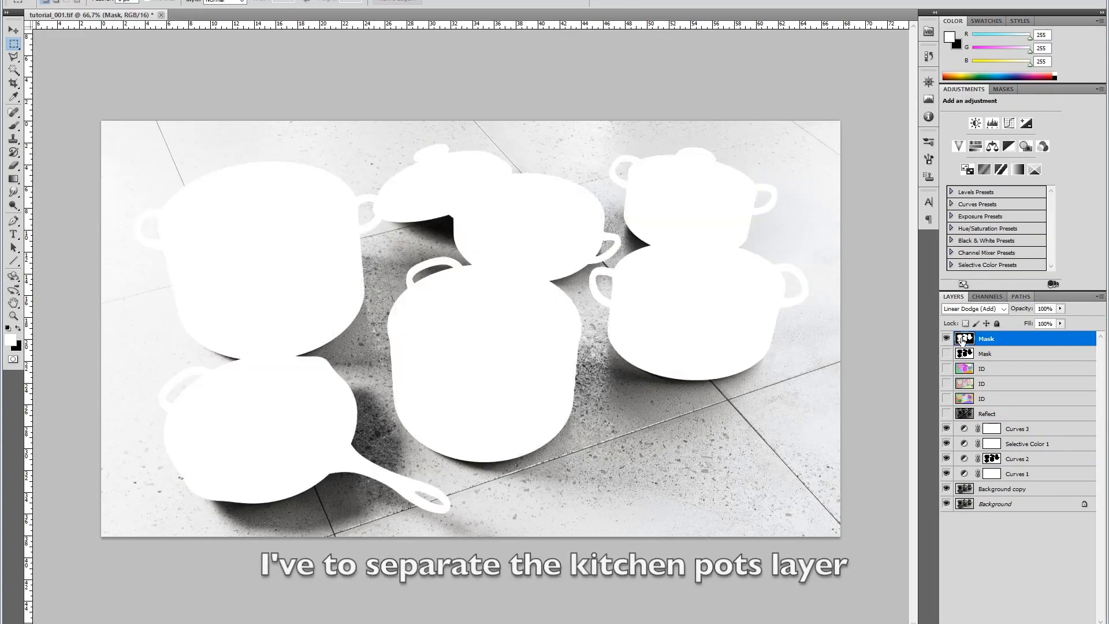
pyautogui.keyDown('alt'); pyautogui.click(947, 339); pyautogui.keyUp('alt')
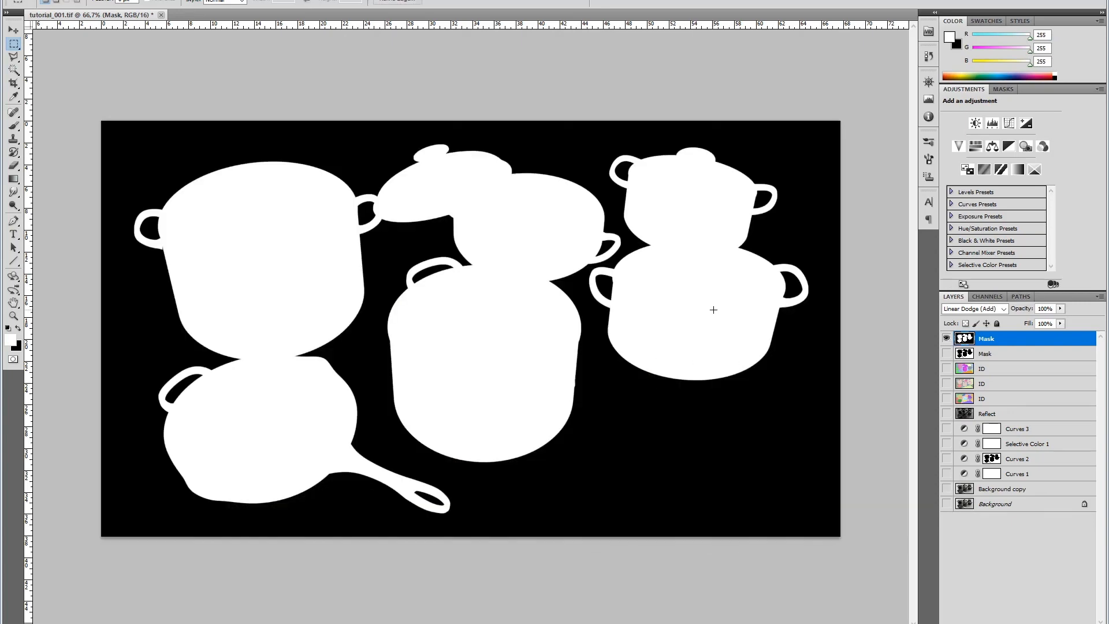
pyautogui.hotkey('ctrl', 'a')
pyautogui.hotkey('ctrl', 'c')
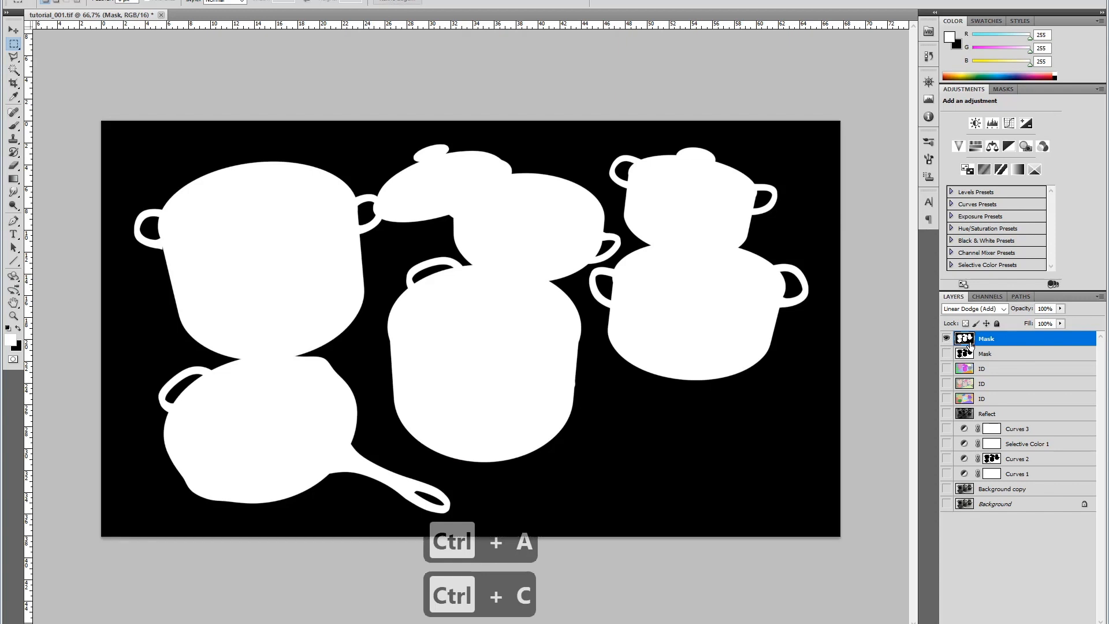
pyautogui.hotkey('ctrl', 'j')
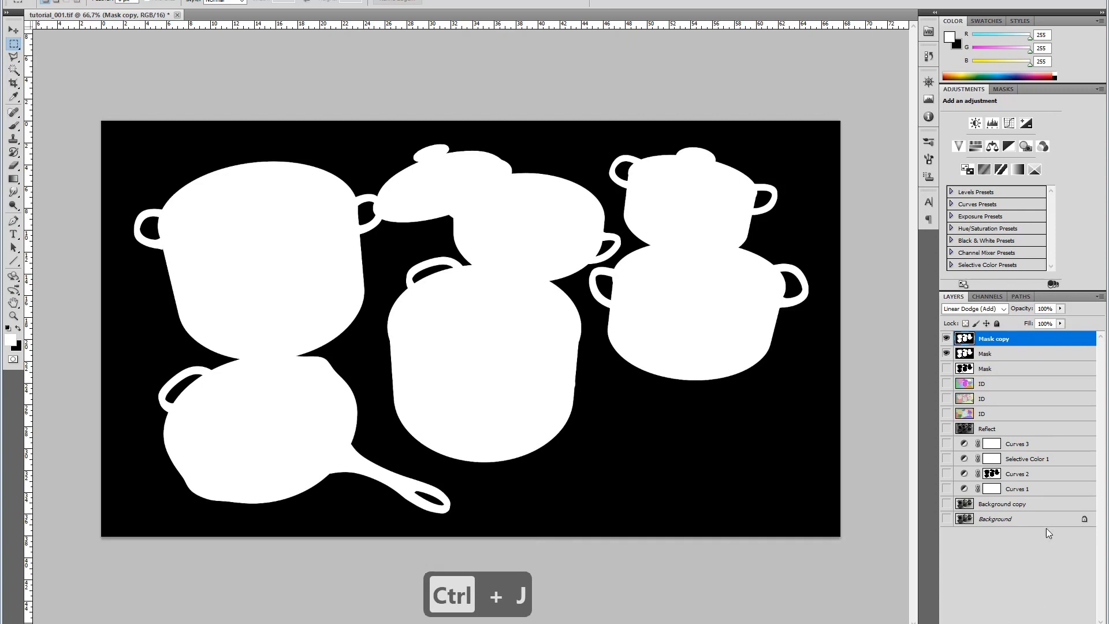
# Paste the pots image into a layer mask on the Mask copy layer and hide the original pots Mask layer
pyautogui.keyDown('alt'); pyautogui.click(991, 339); pyautogui.keyUp('alt')
pyautogui.hotkey('ctrl', 'v')
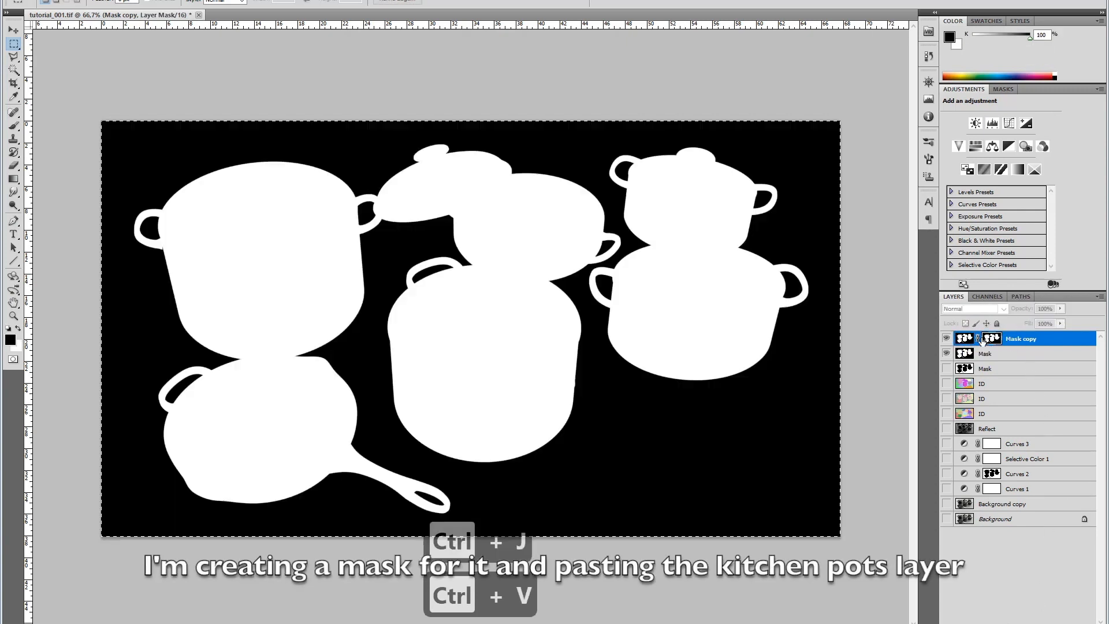
pyautogui.click(966, 339)
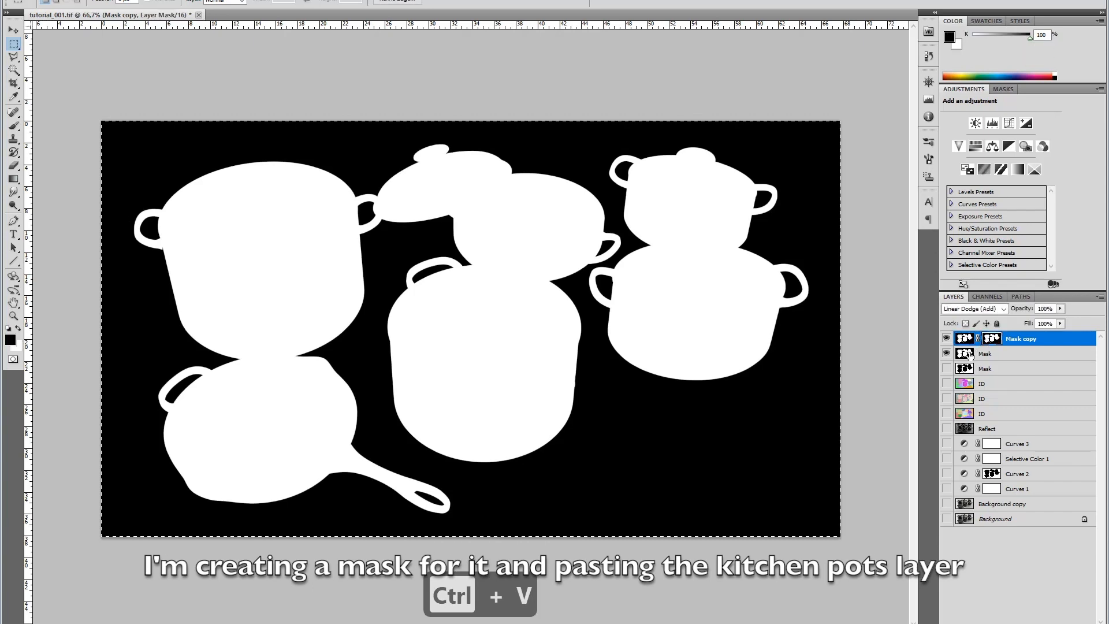
pyautogui.click(946, 354)
pyautogui.click(965, 339)
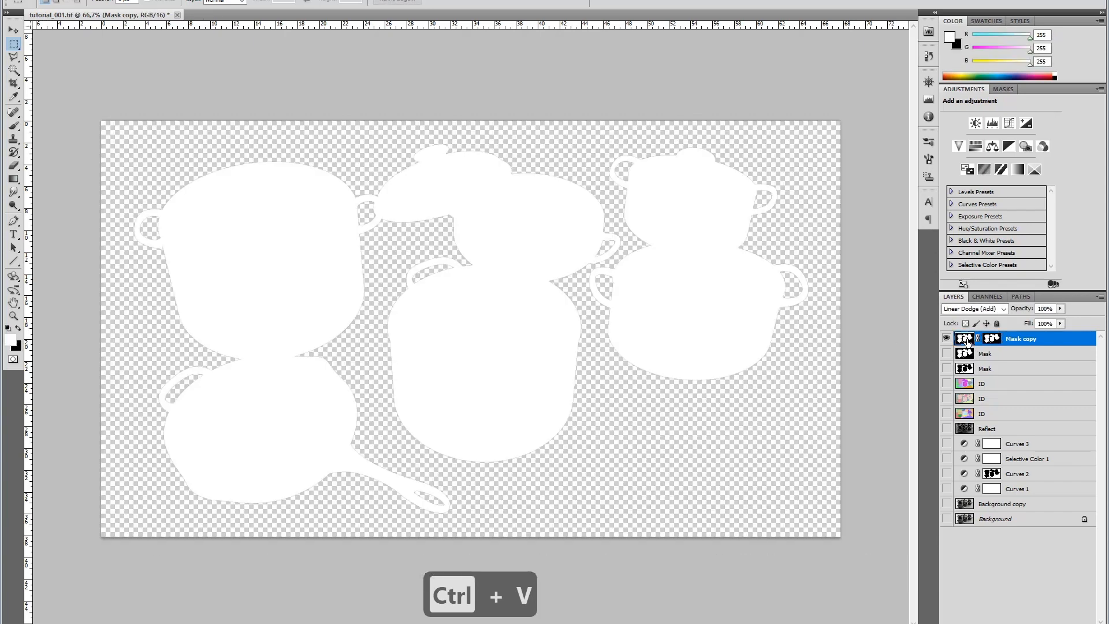
# Create a new empty layer and merge it with the Mask copy layer into a single pots layer
pyautogui.hotkey('ctrl', 'shift', 'n')
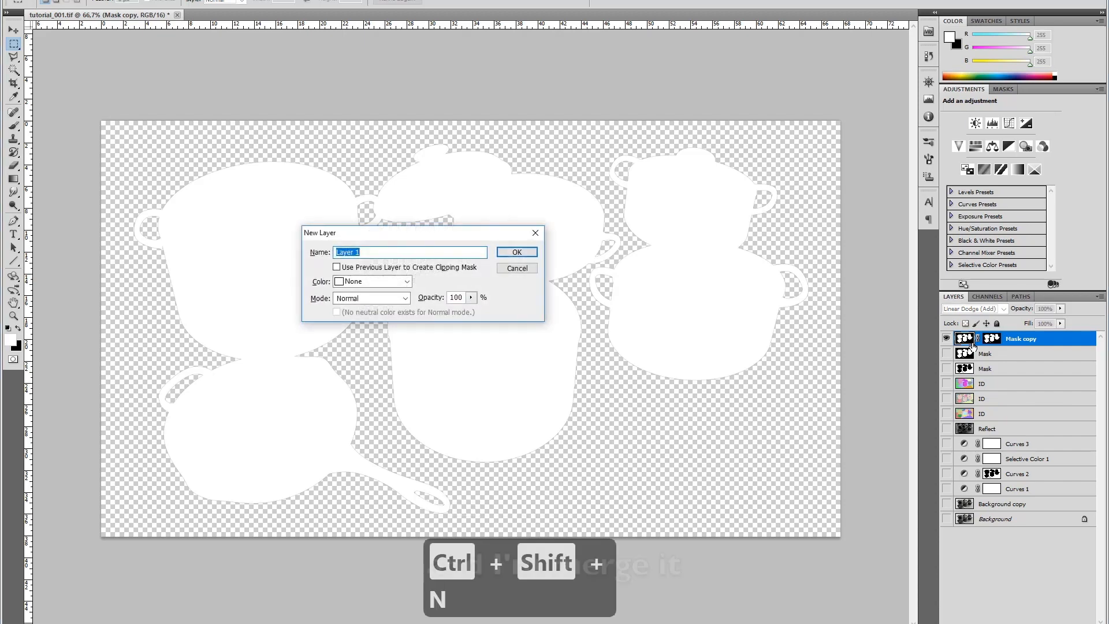
pyautogui.press('Return')
pyautogui.keyDown('shift'); pyautogui.click(974, 355); pyautogui.keyUp('shift')
pyautogui.hotkey('ctrl', 'e')
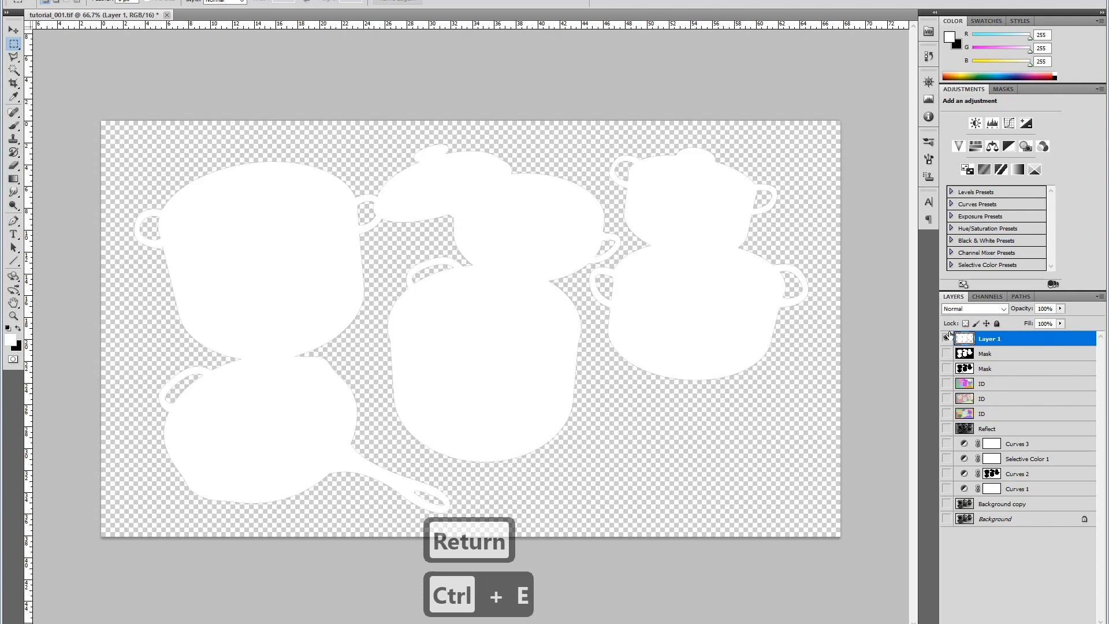
# Hide Layer 1 and show both background layers and all the Curves and Selective Color adjustment layers again
pyautogui.click(948, 339)
pyautogui.click(946, 428)
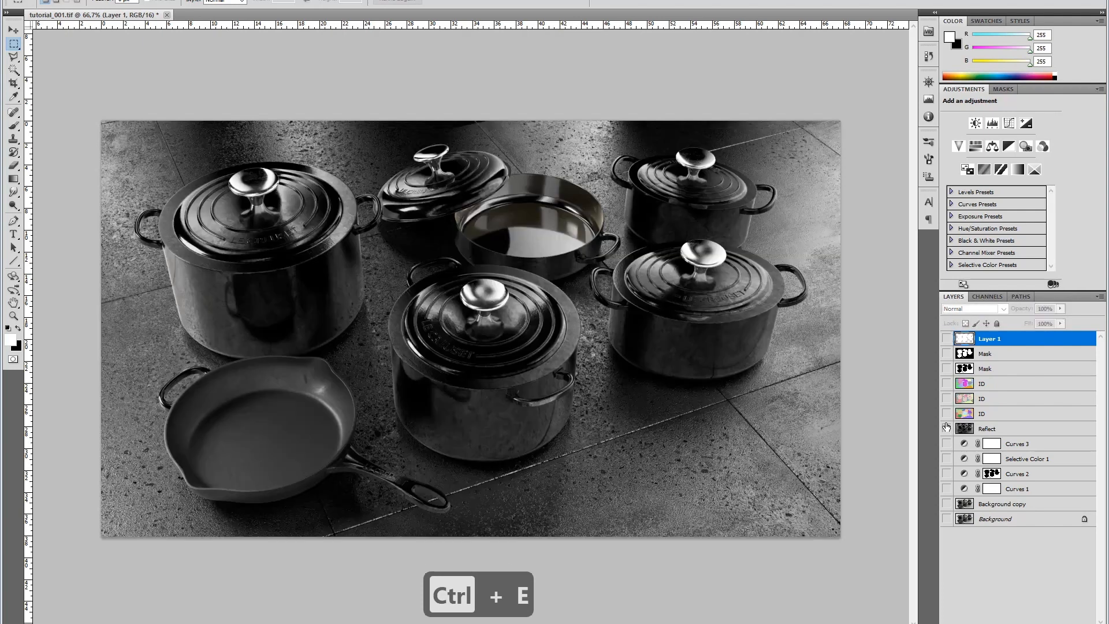
pyautogui.click(946, 429)
pyautogui.click(946, 504)
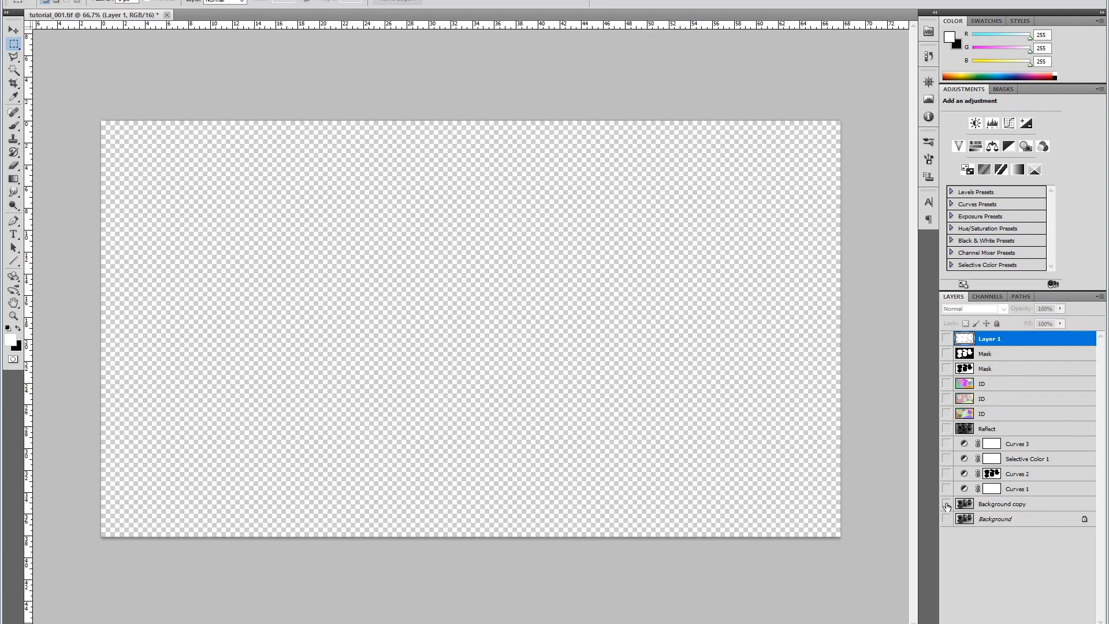
pyautogui.click(946, 519)
pyautogui.moveTo(946, 488); pyautogui.dragTo(948, 444)
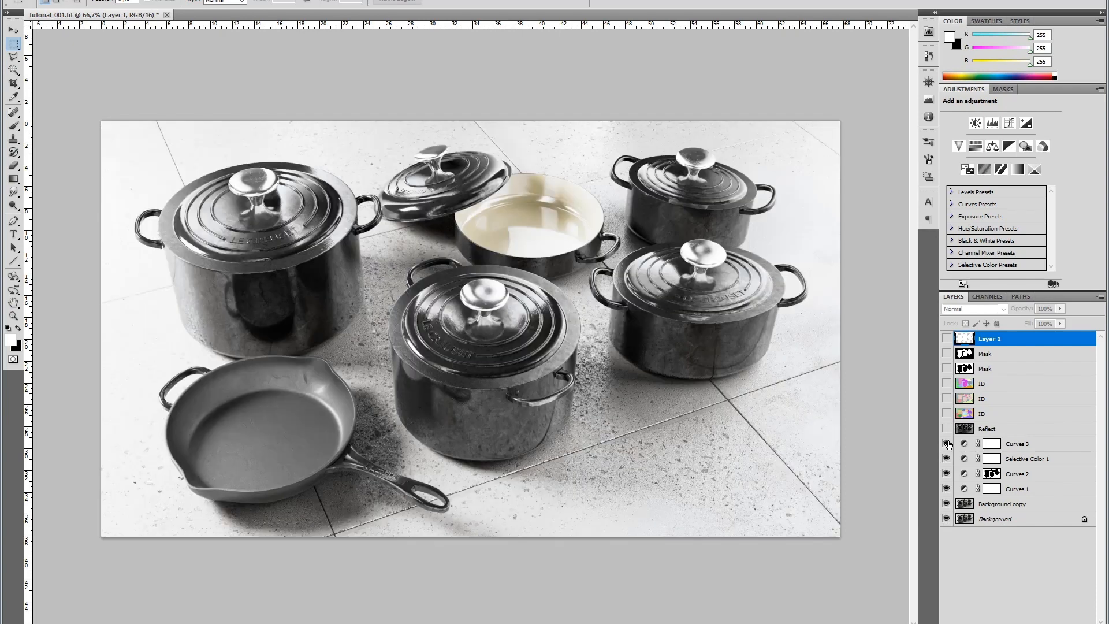
# Invert the Curves 3 layer mask to black
pyautogui.hotkey('ctrl', 'alt', 'z')
pyautogui.hotkey('ctrl', 'alt', 'z')
pyautogui.hotkey('ctrl', 'alt', 'z')
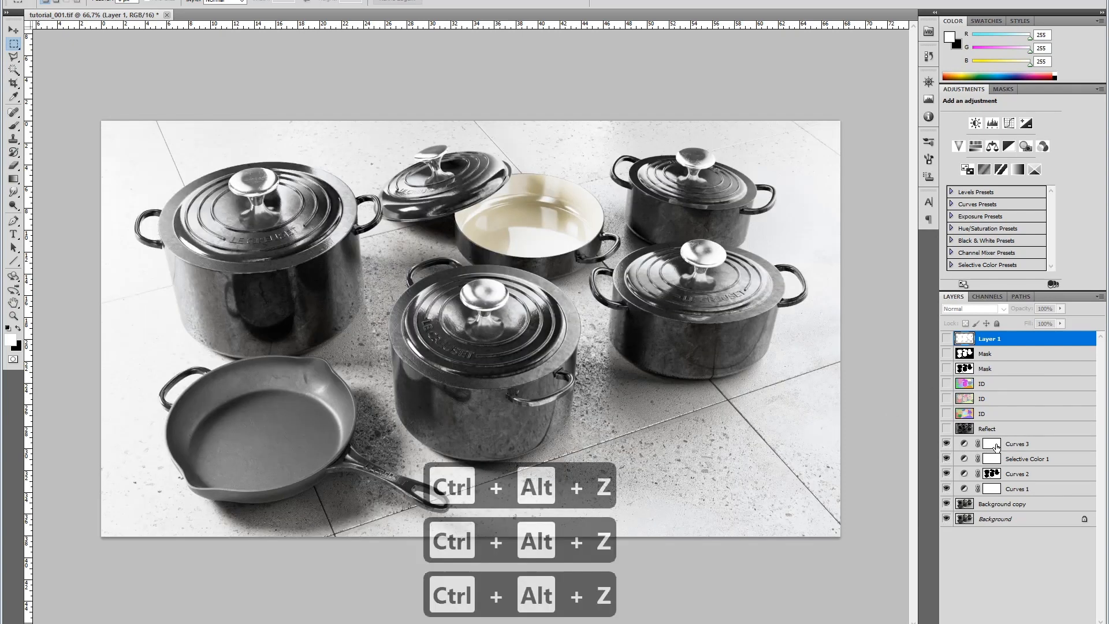
pyautogui.click(992, 444)
pyautogui.hotkey('ctrl', 'i')
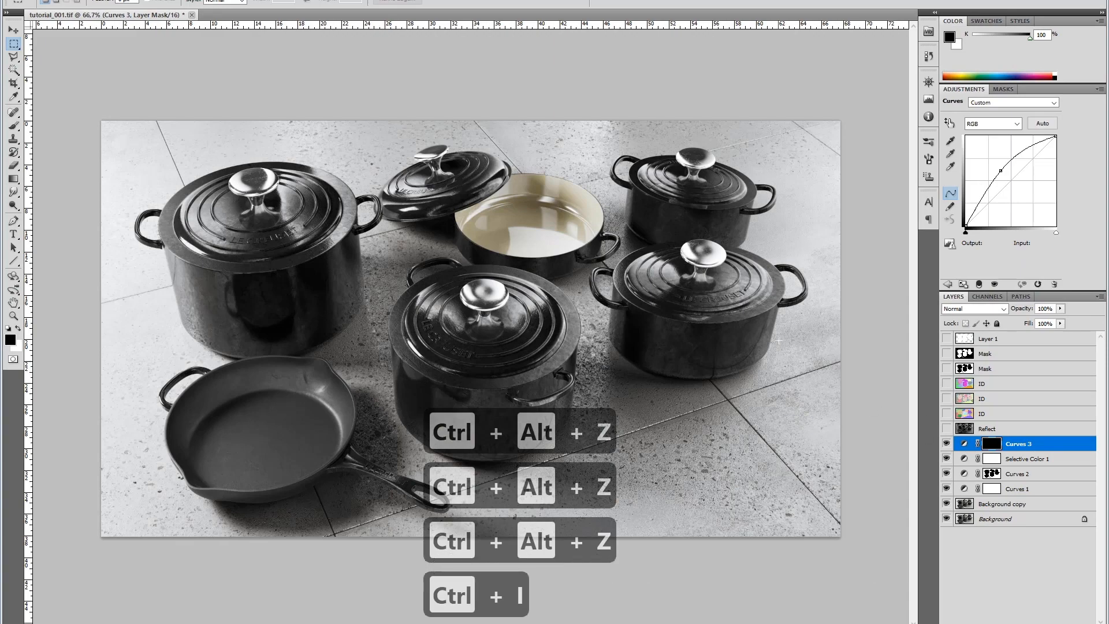
# Load the pots outline from Layer 1 as a selection and ready the Brush tool with white as the foreground color
pyautogui.press('b')
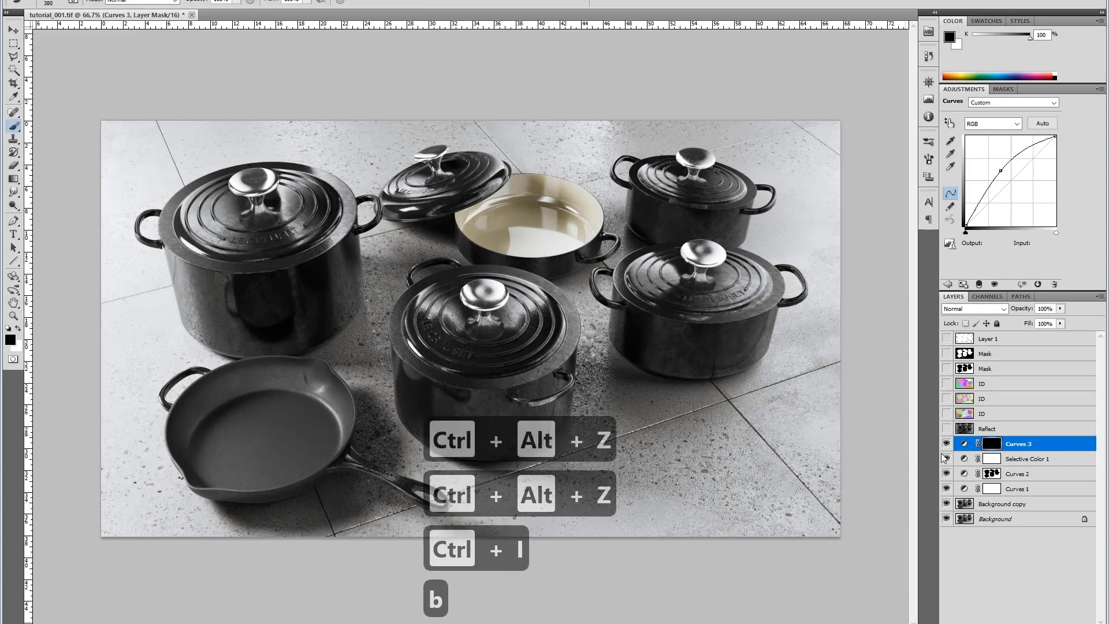
pyautogui.keyDown('ctrl'); pyautogui.click(964, 339); pyautogui.keyUp('ctrl')
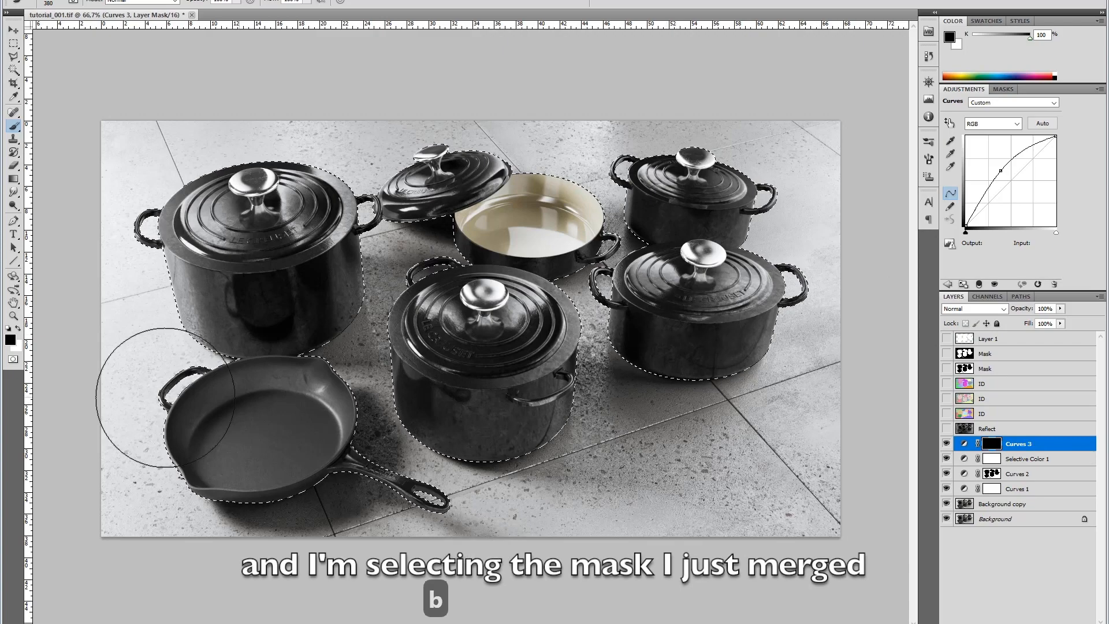
pyautogui.press('x')
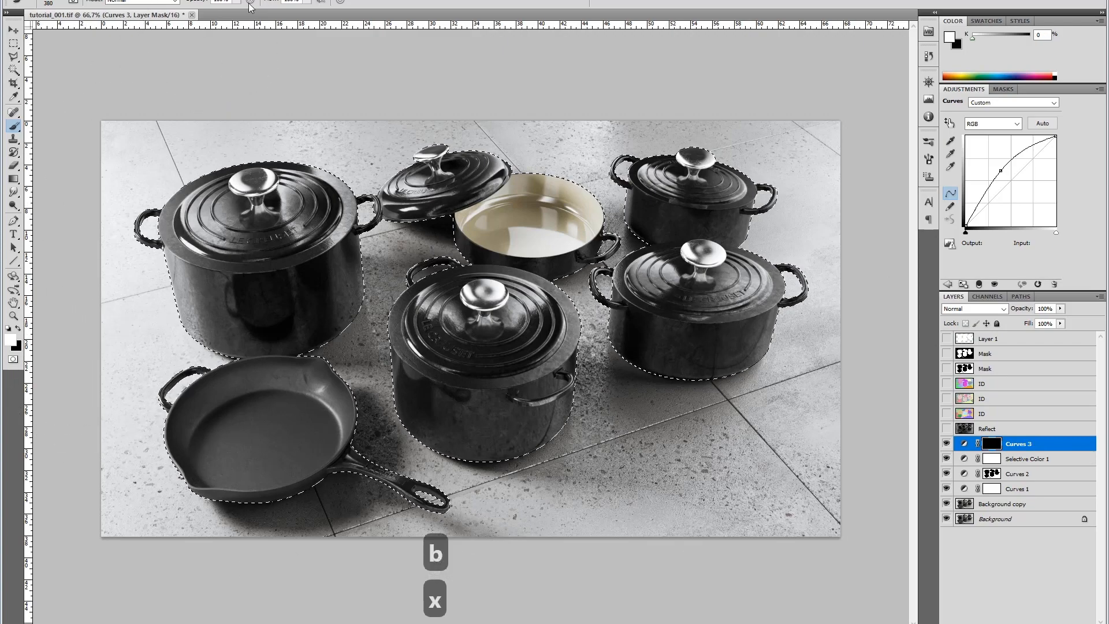
pyautogui.press('b')
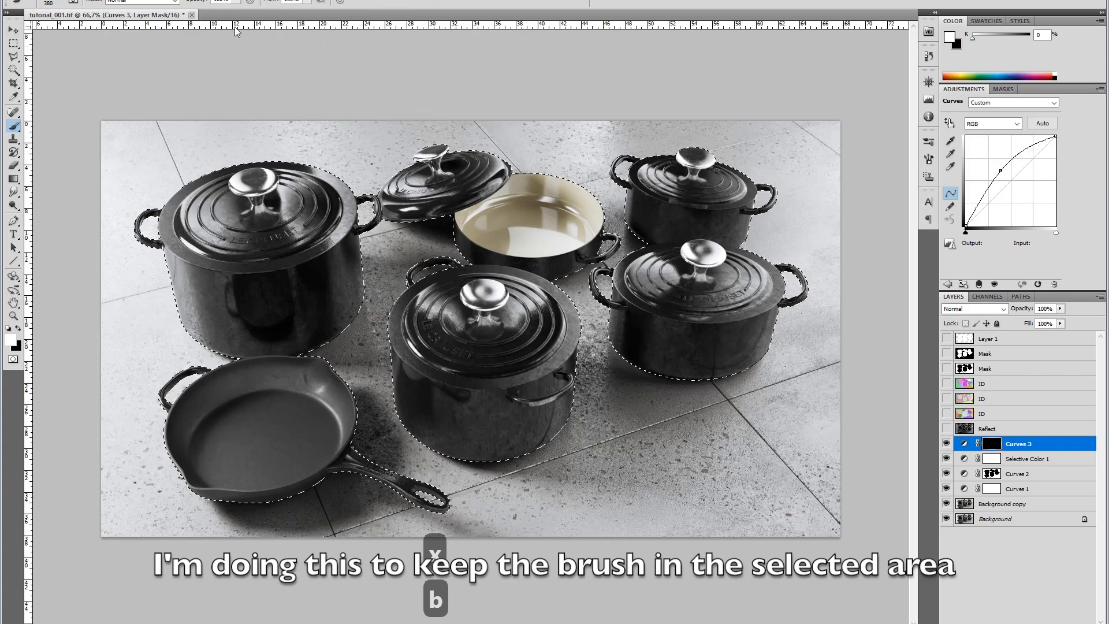
# Lower the brush opacity for the Curves 3 mask, trying strokes on the large pot and undoing them
pyautogui.click(237, 2)
pyautogui.moveTo(224, 10); pyautogui.dragTo(199, 10)
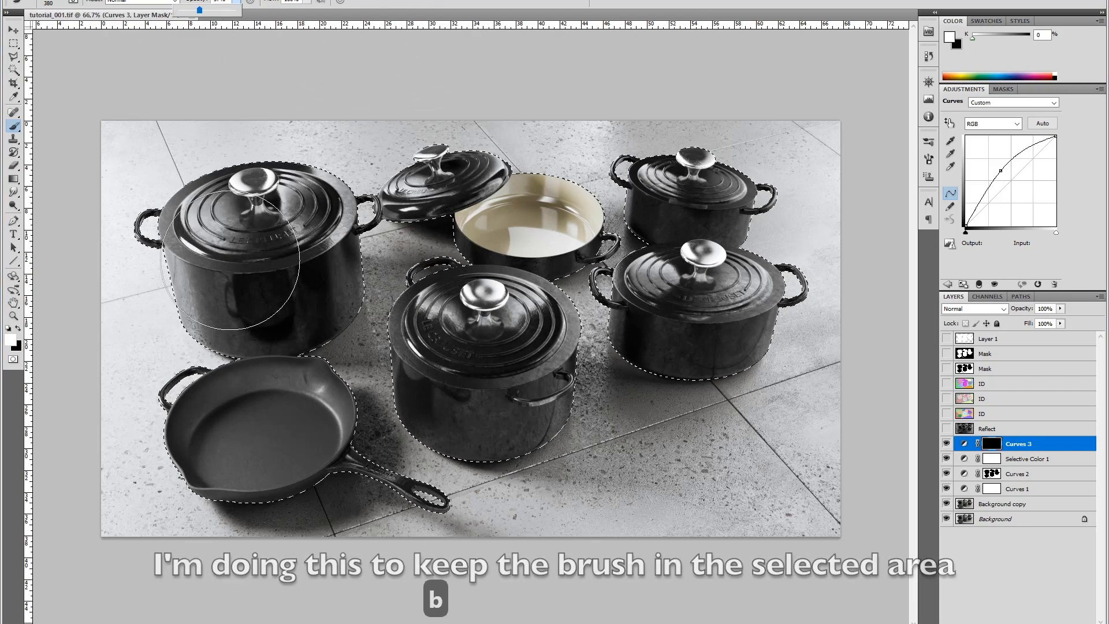
pyautogui.hotkey('ctrl', 'z')
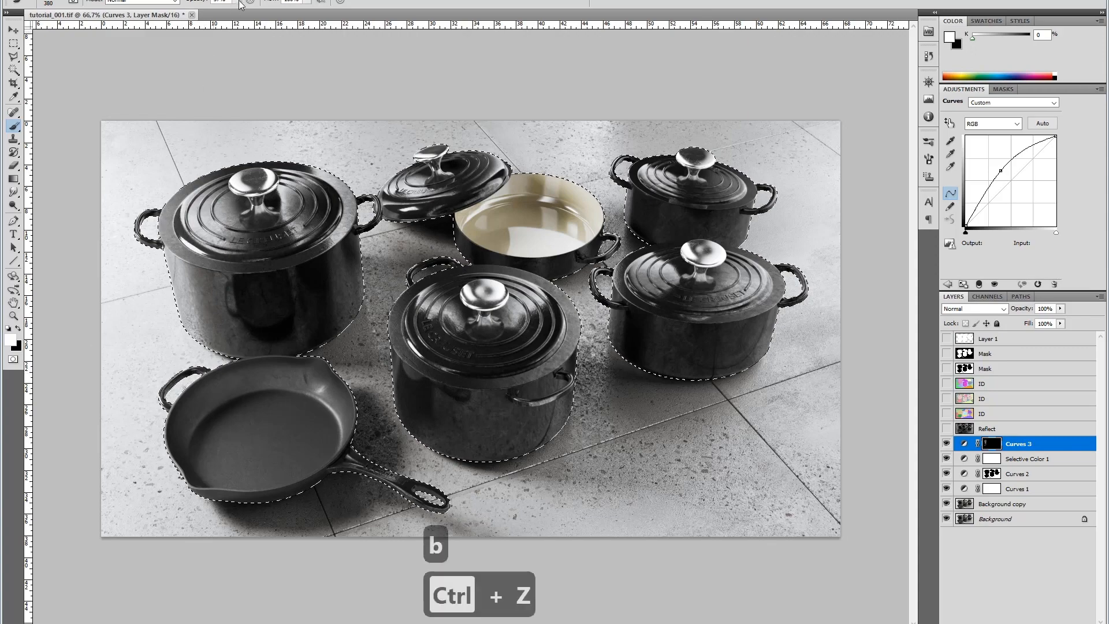
pyautogui.click(236, 1)
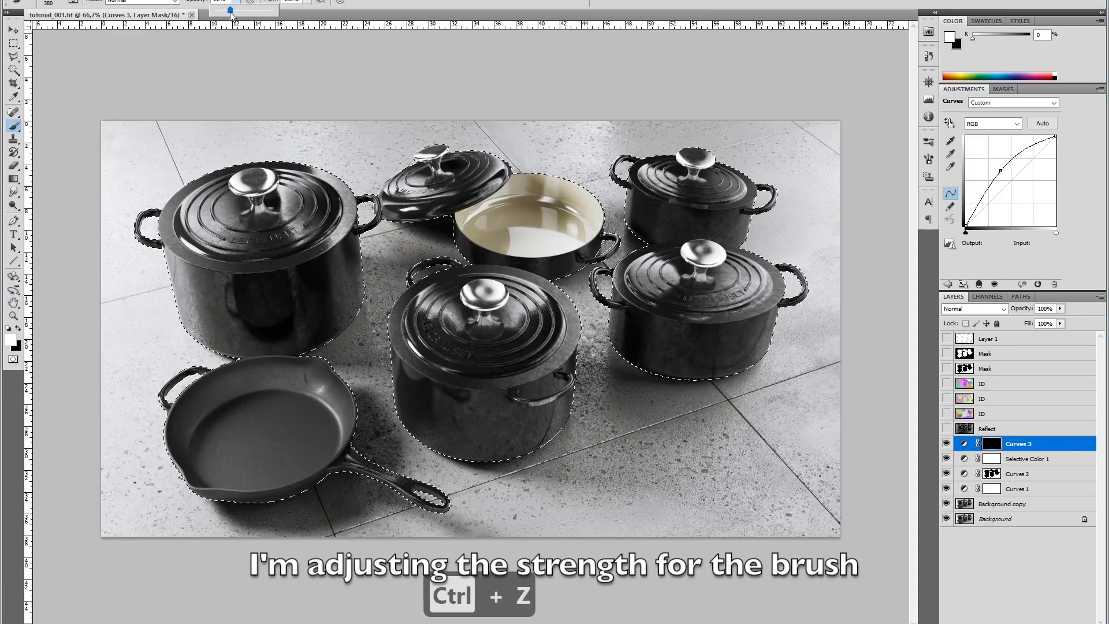
pyautogui.moveTo(152, 181); pyautogui.dragTo(135, 339)
pyautogui.hotkey('ctrl', 'z')
pyautogui.click(236, 2)
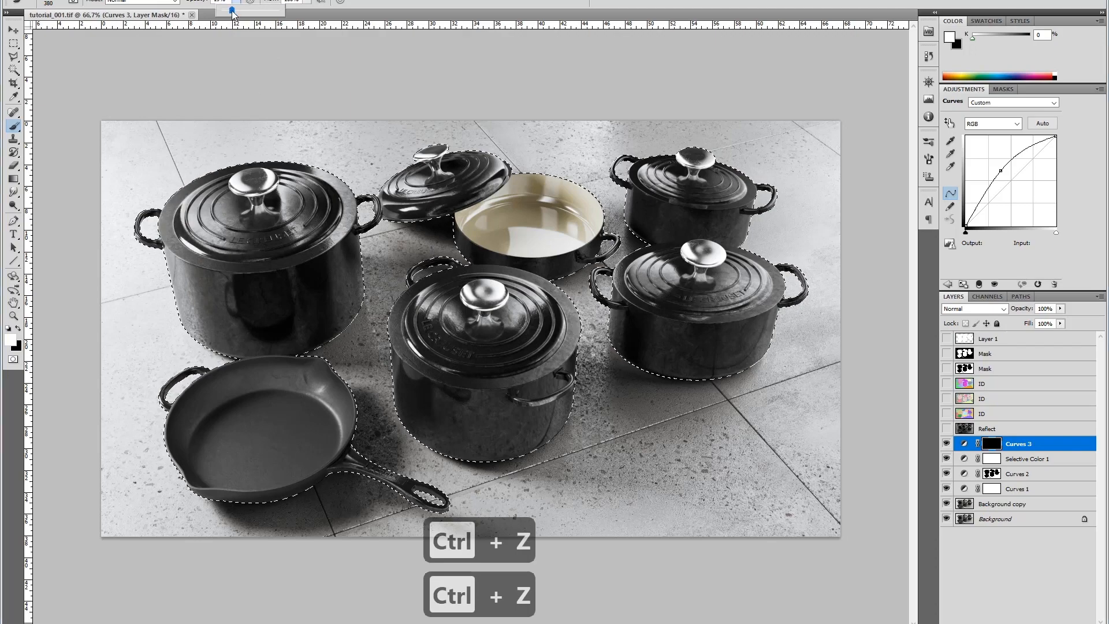
pyautogui.click(225, 2)
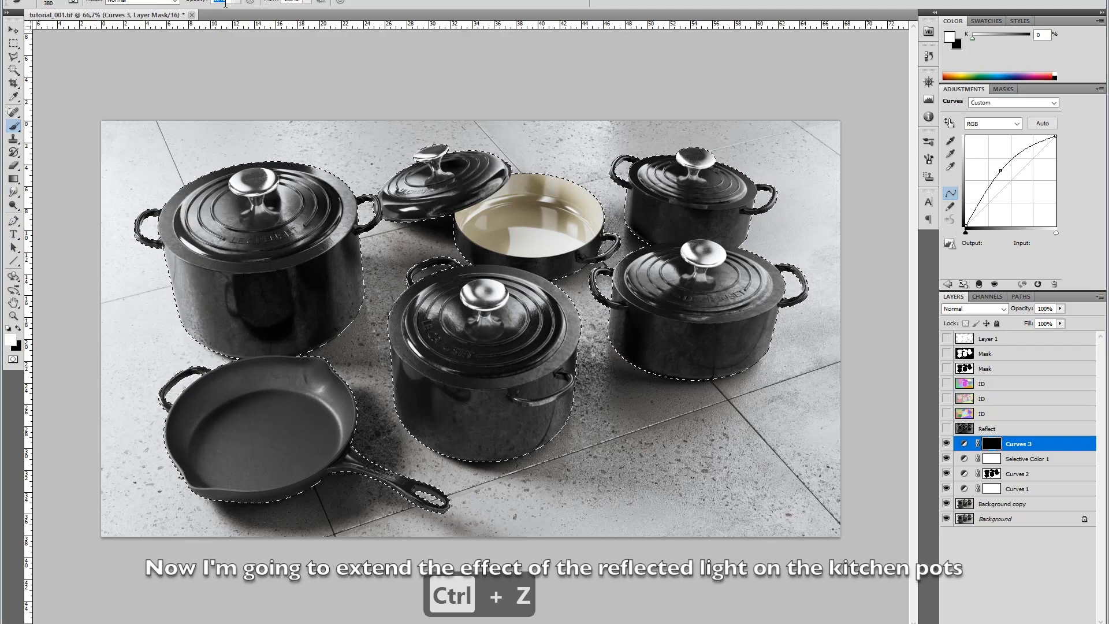
pyautogui.click(13, 43)
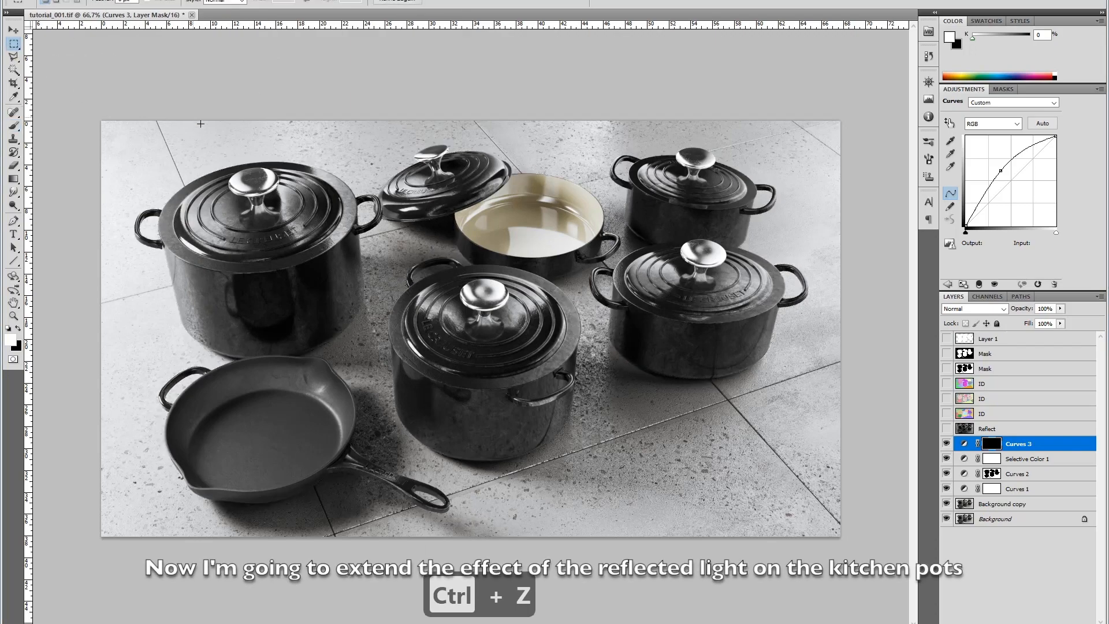
pyautogui.click(201, 159)
pyautogui.hotkey('ctrl', 'alt', 'z')
pyautogui.press('b')
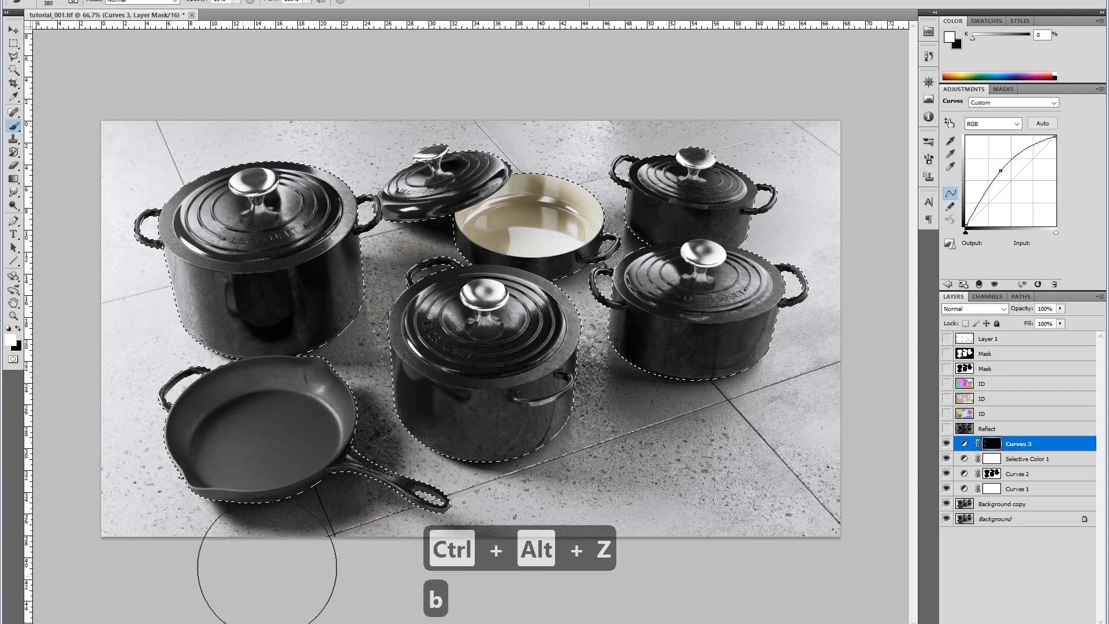
# Paint white on the Curves 3 mask over the pots' reflections with a 182 px brush, and clear the selection
pyautogui.rightClick(732, 506)
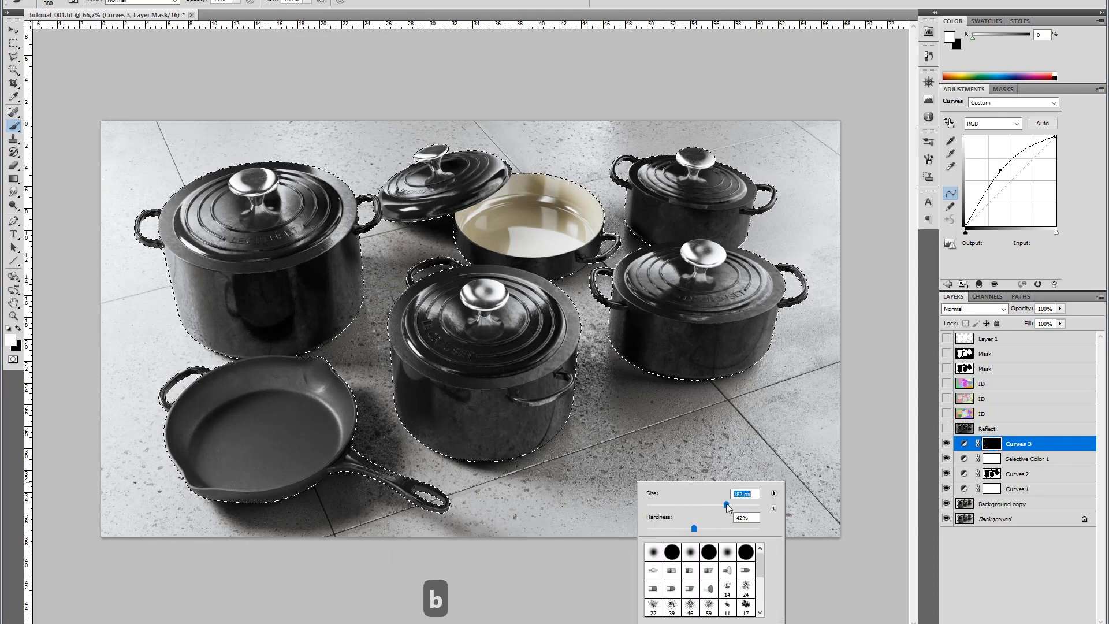
pyautogui.click(615, 342)
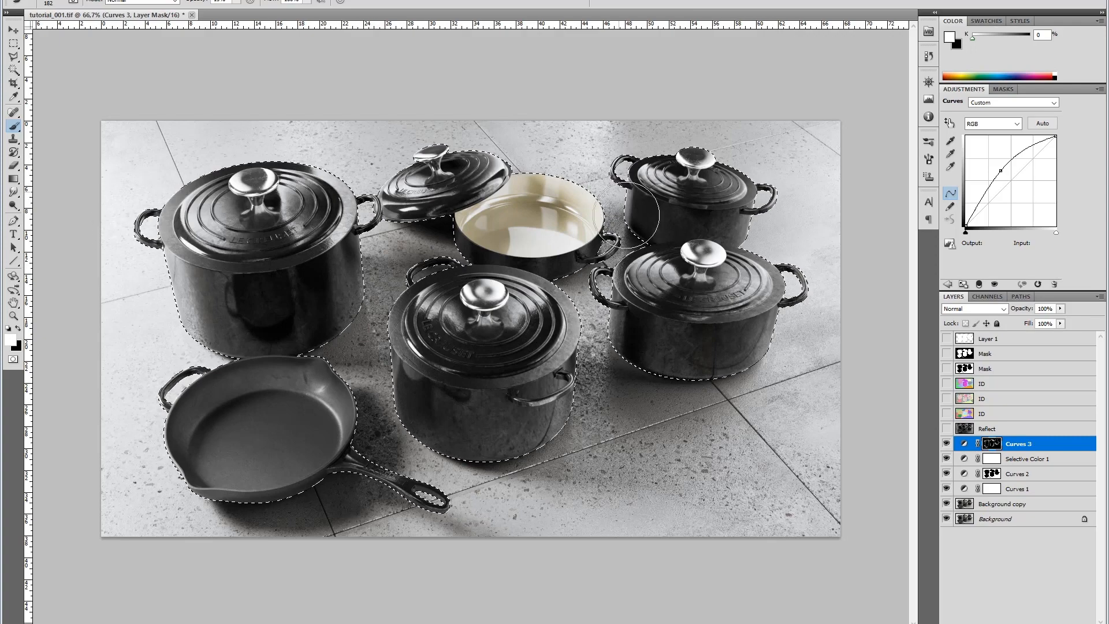
pyautogui.click(15, 45)
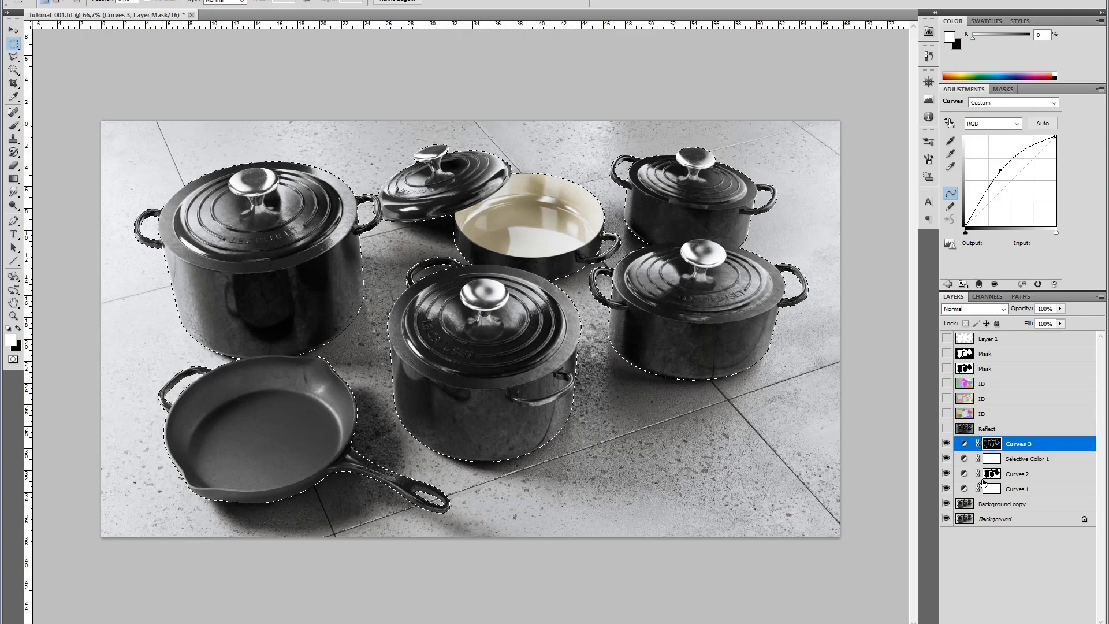
pyautogui.hotkey('ctrl', 'd')
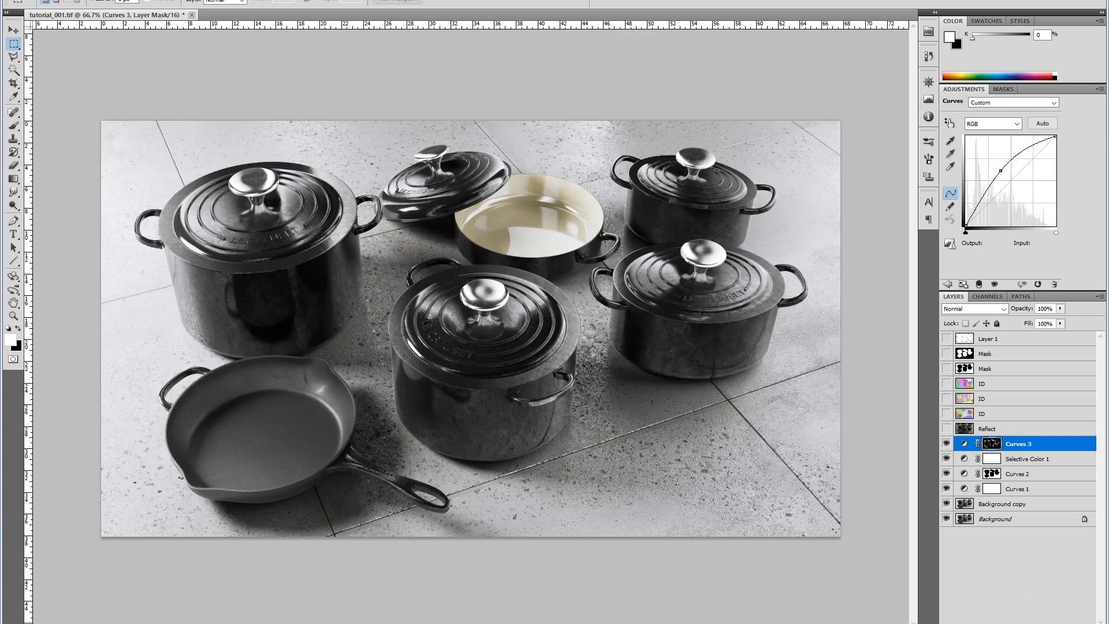
# Add a darkening Curves adjustment layer with input 180 and output 107, and invert its mask to black
pyautogui.click(1035, 461)
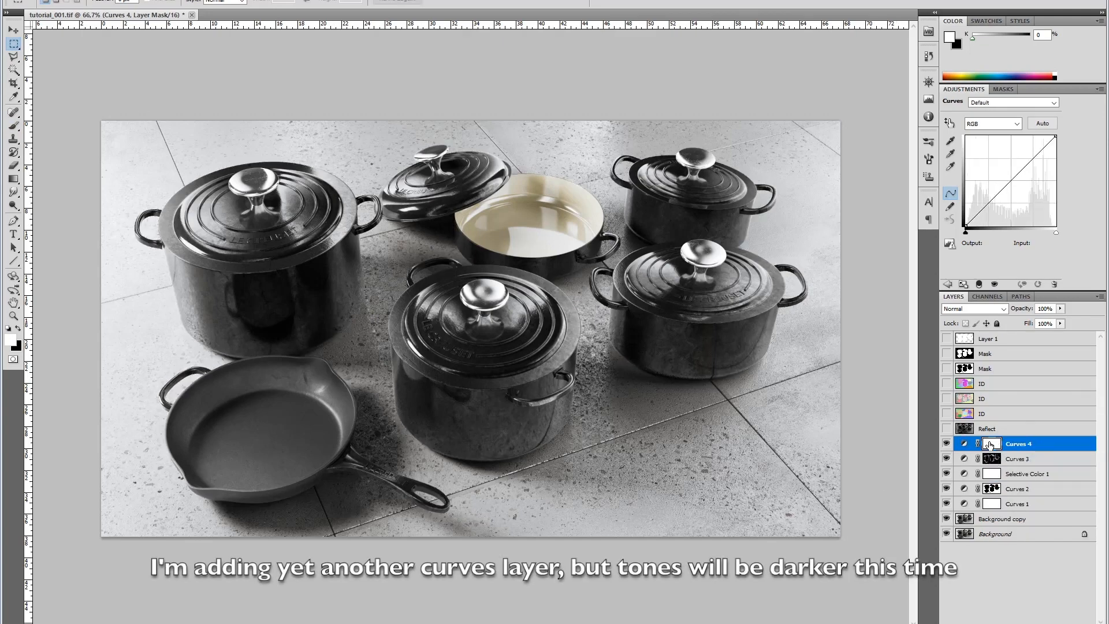
pyautogui.hotkey('ctrl', 'i')
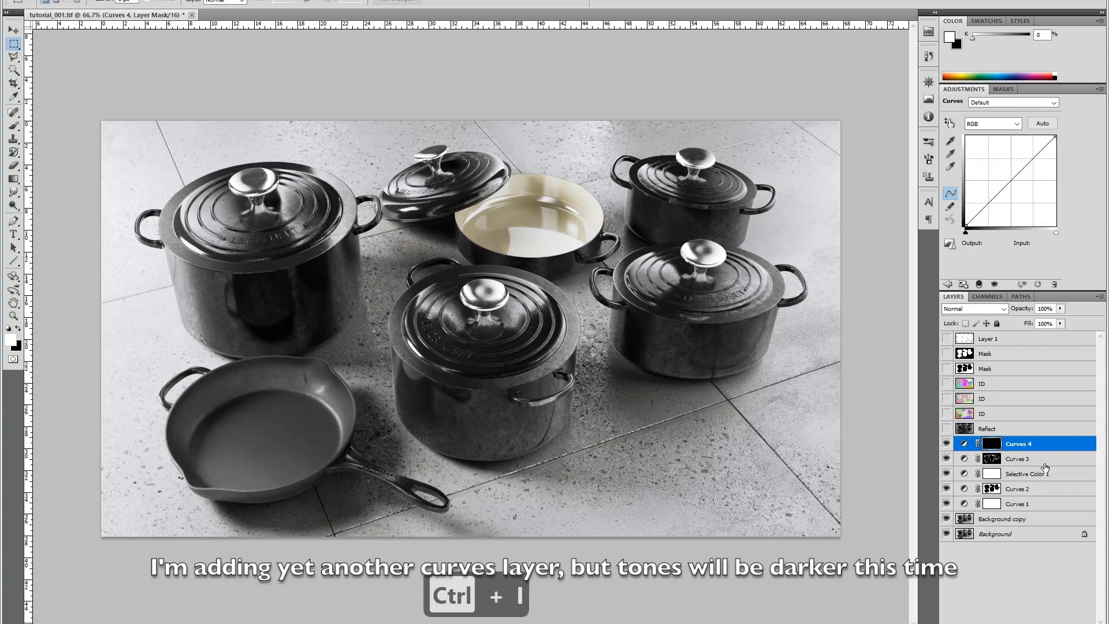
pyautogui.moveTo(1013, 186); pyautogui.dragTo(1029, 187)
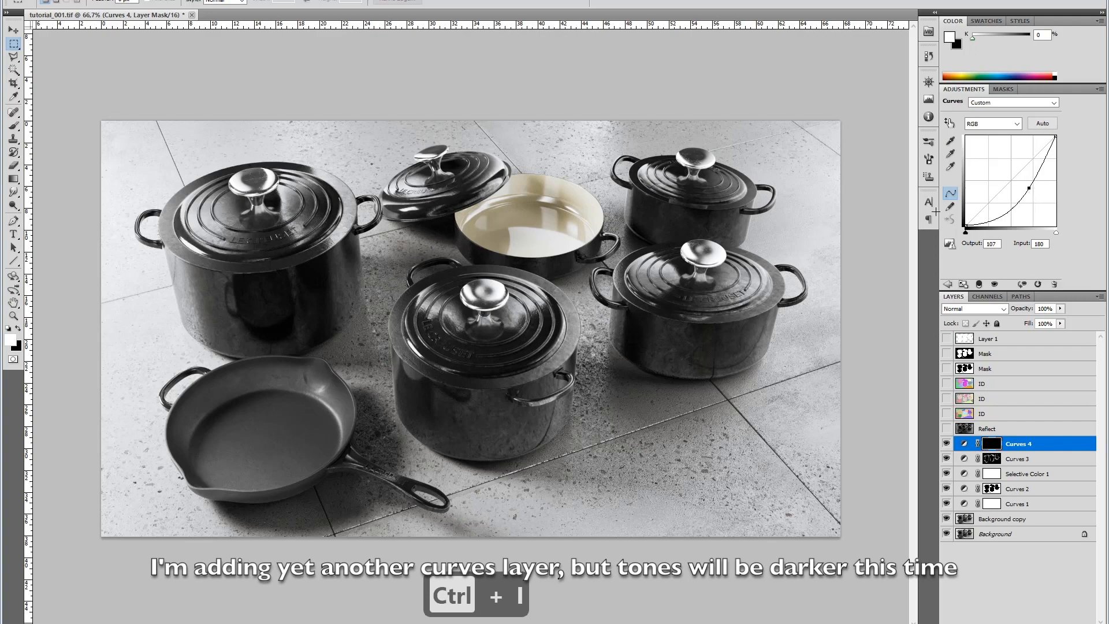
# Load the pots outline from the upper Mask layer, paint the dark areas of the pots white on the Curves 4 mask, and deselect
pyautogui.keyDown('ctrl'); pyautogui.click(964, 353); pyautogui.keyUp('ctrl')
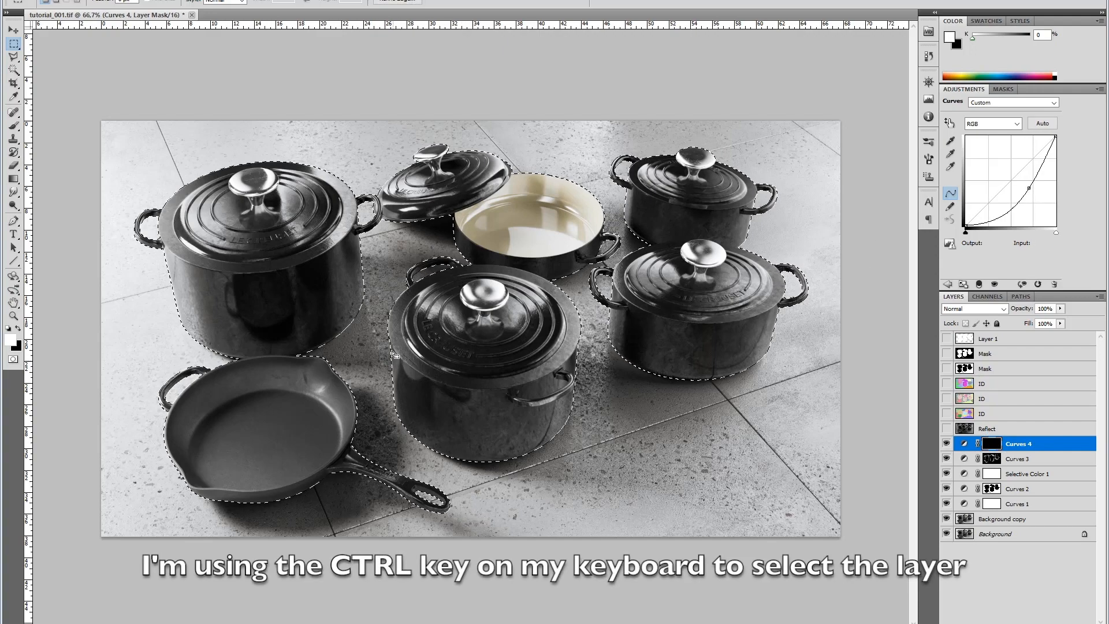
pyautogui.press('b')
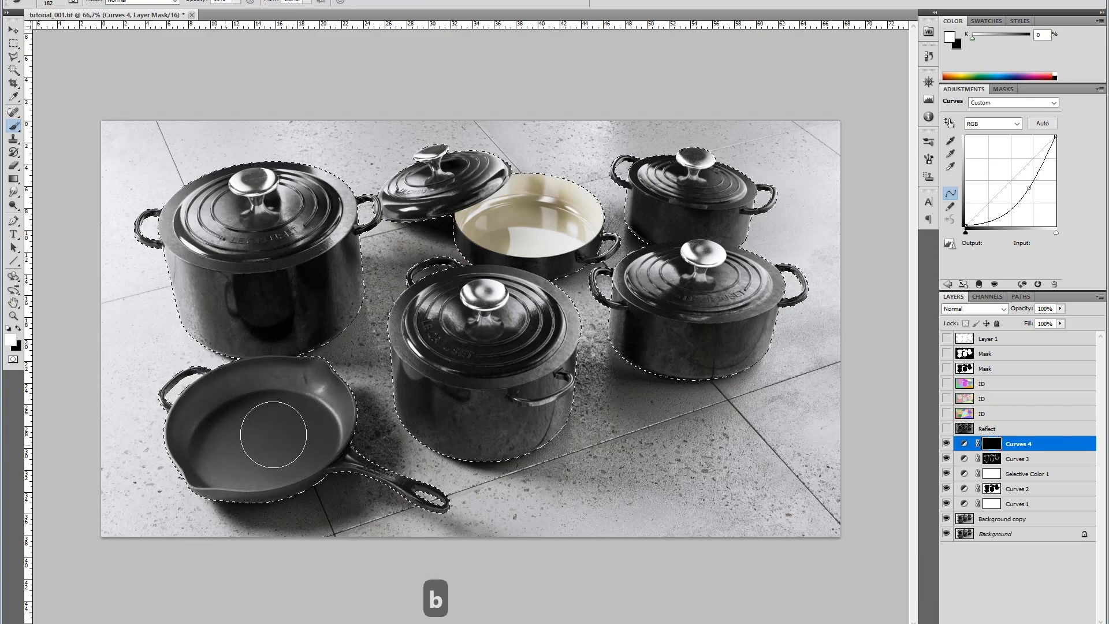
pyautogui.click(221, 3)
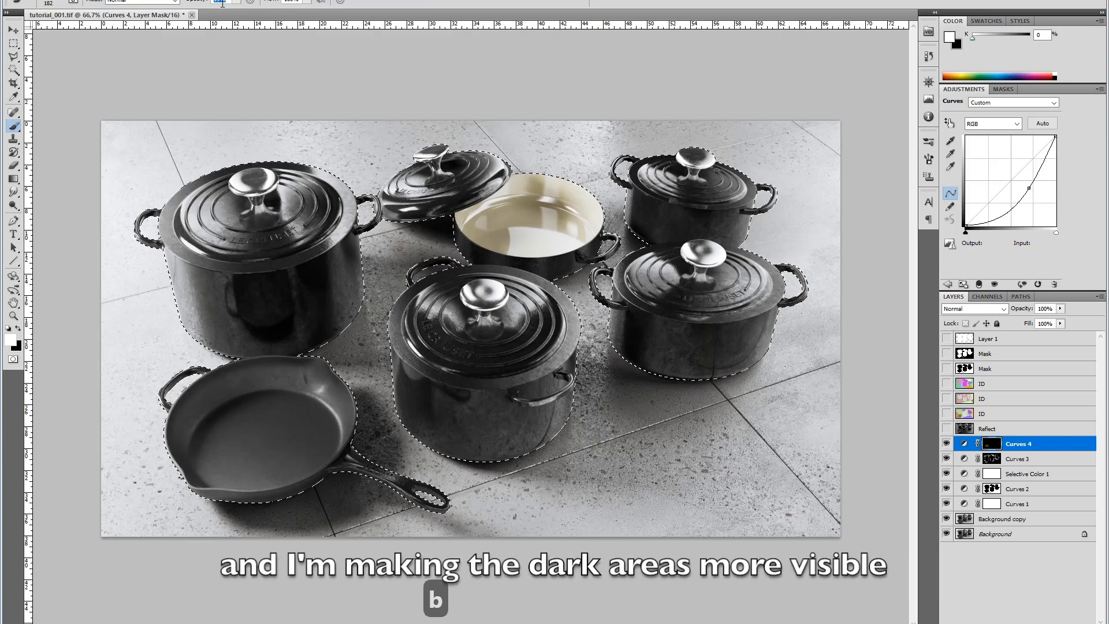
pyautogui.press('m')
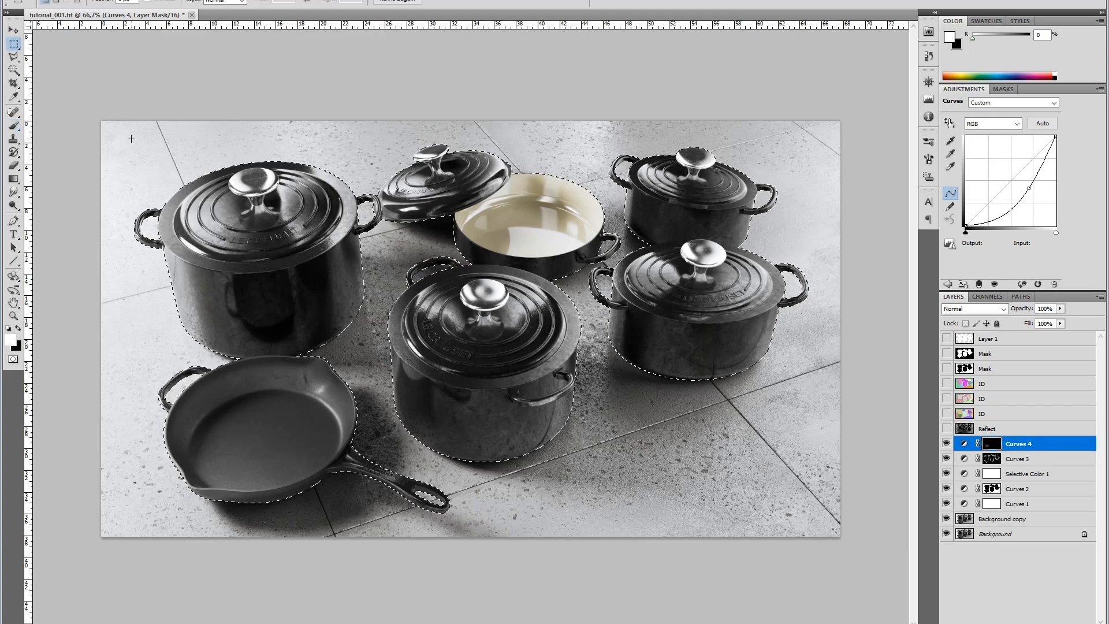
pyautogui.hotkey('ctrl', 'alt', 'z')
pyautogui.hotkey('ctrl', 'alt', 'z')
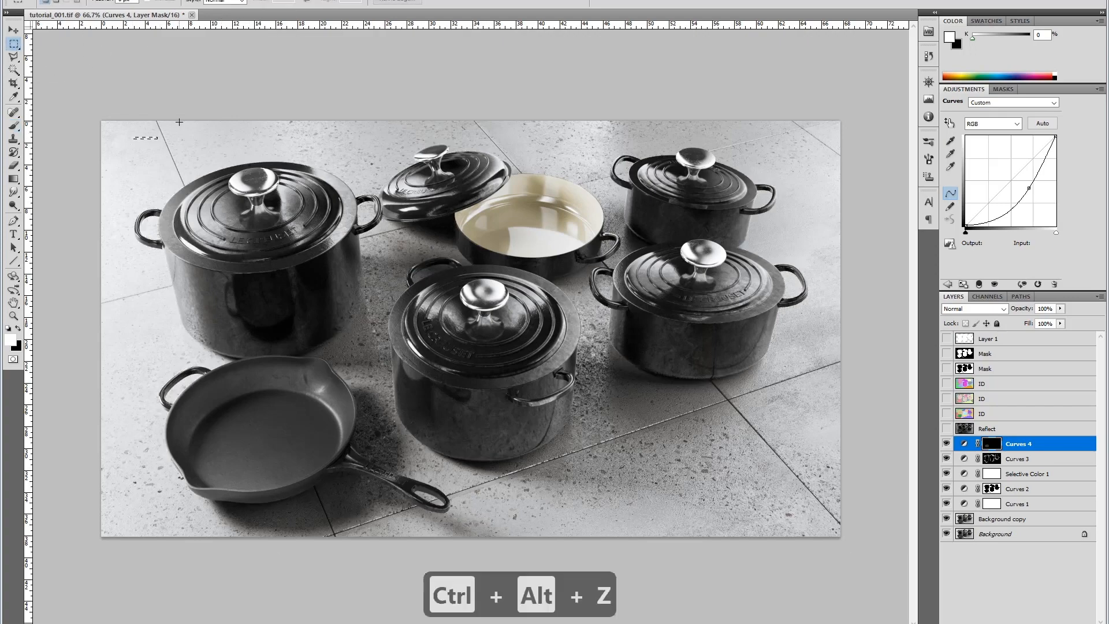
pyautogui.press('b')
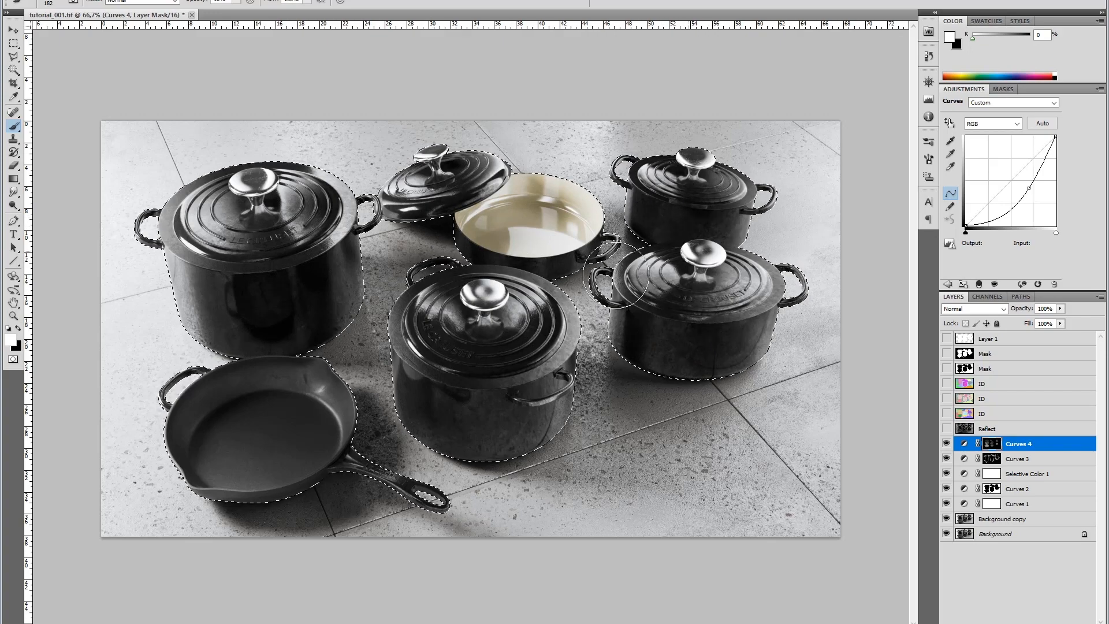
pyautogui.click(15, 44)
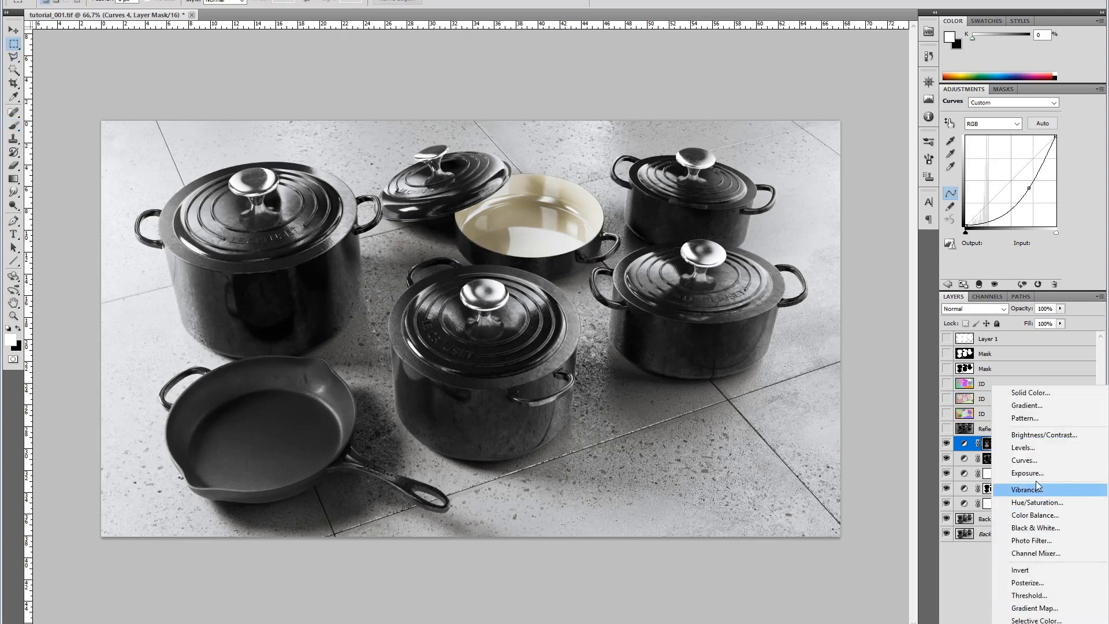
# Add a brightening Curves adjustment layer with input 120 and output 163, and invert its mask to black
pyautogui.click(1034, 459)
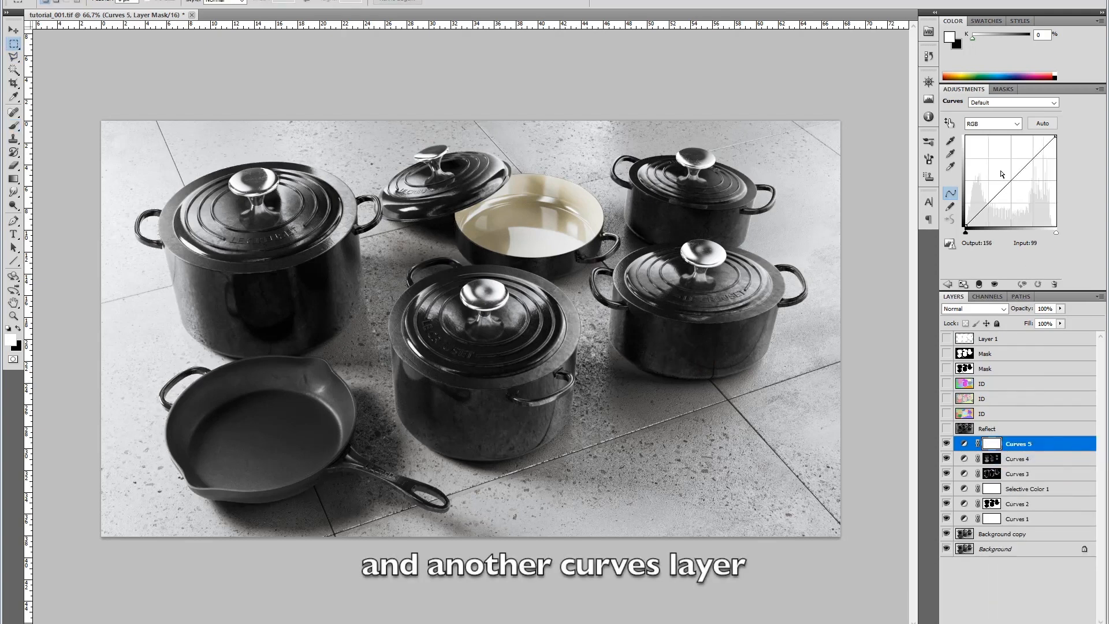
pyautogui.moveTo(1001, 174); pyautogui.dragTo(1008, 168)
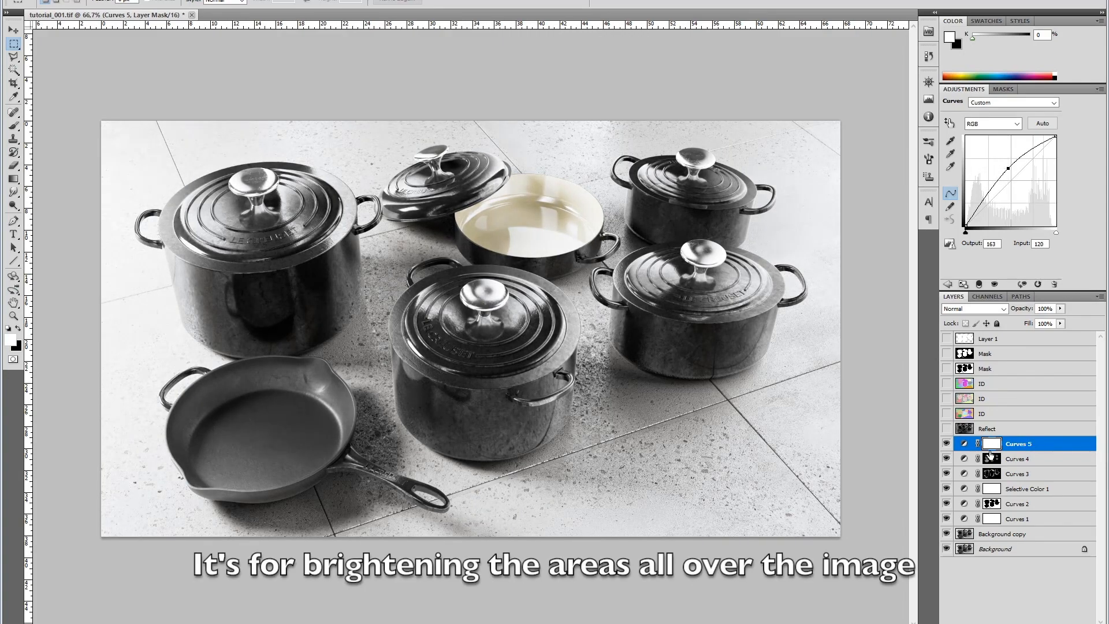
pyautogui.hotkey('ctrl', 'i')
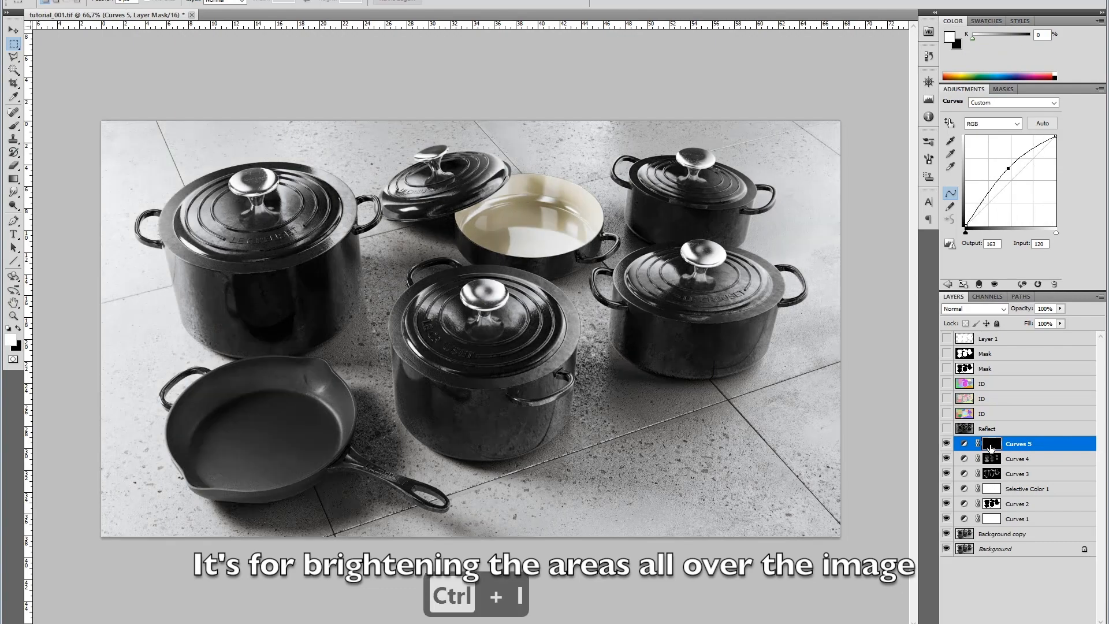
# Paint white on the Curves 5 mask along the upper part of the image with a 473 px brush
pyautogui.press('b')
pyautogui.rightClick(524, 416)
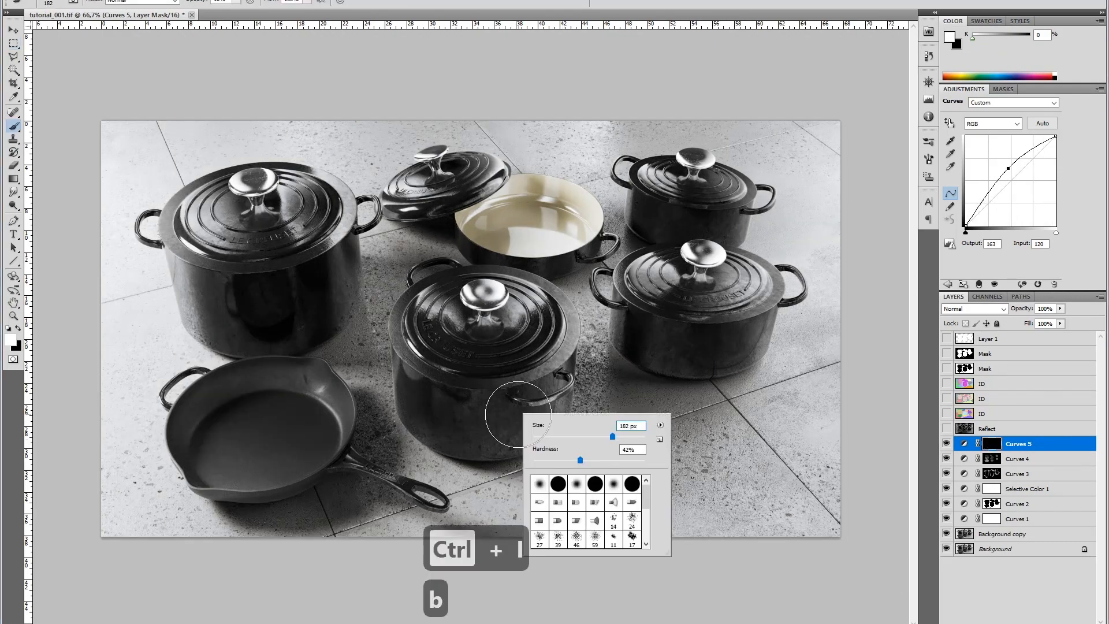
pyautogui.click(633, 437)
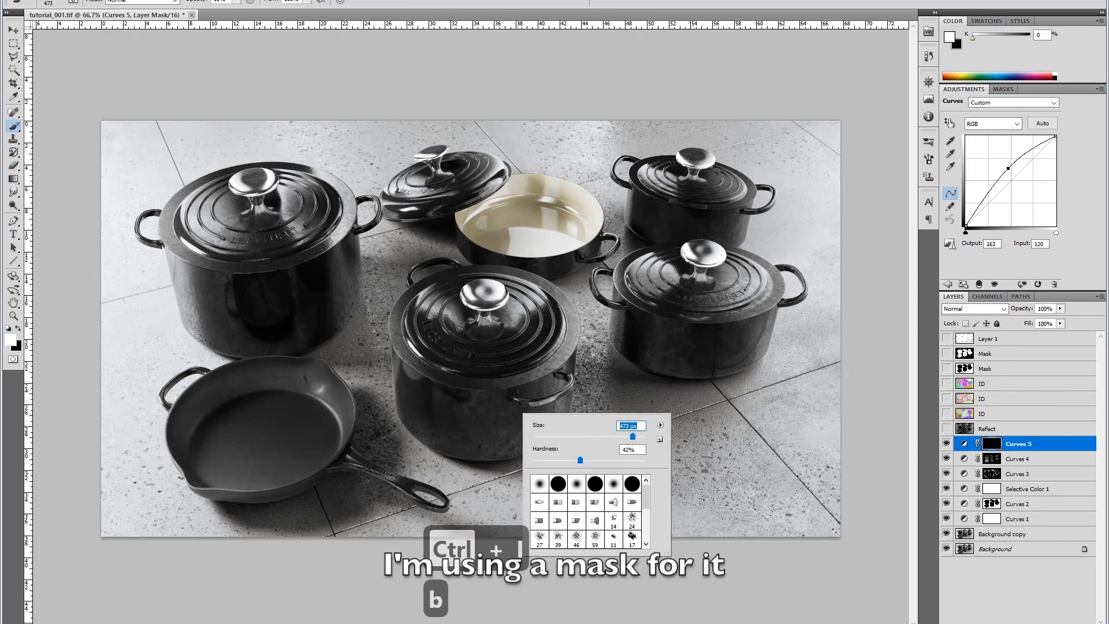
pyautogui.press('Return')
pyautogui.hotkey('ctrl', '-')
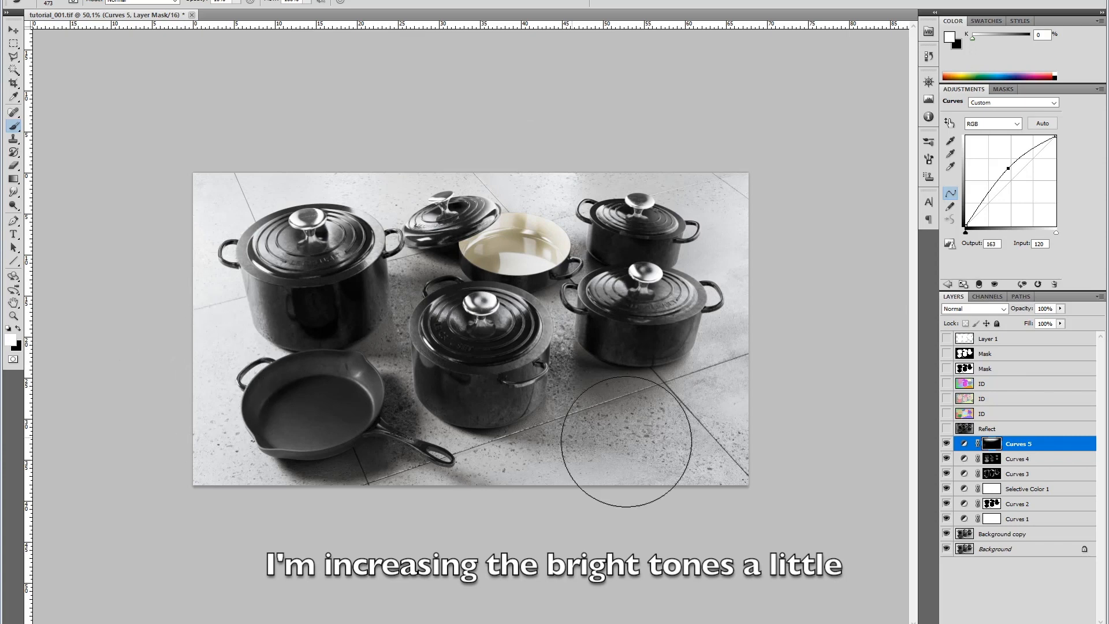
# Reduce the brush to 246 px and brighten smaller areas of the floor around the pots on the Curves 5 mask
pyautogui.rightClick(592, 455)
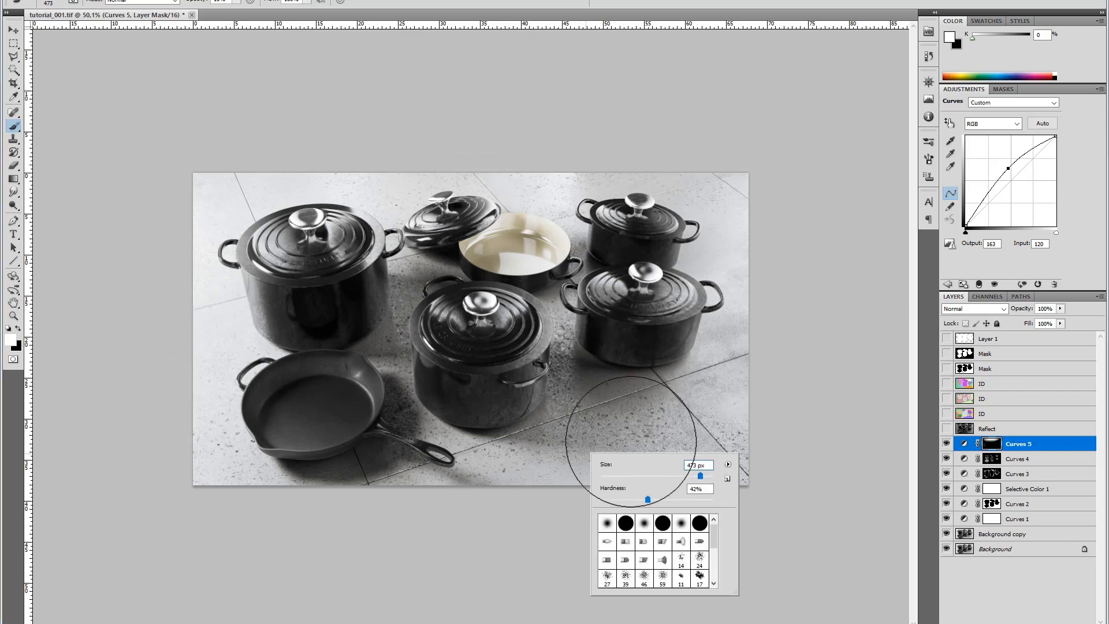
pyautogui.click(688, 474)
pyautogui.click(507, 468)
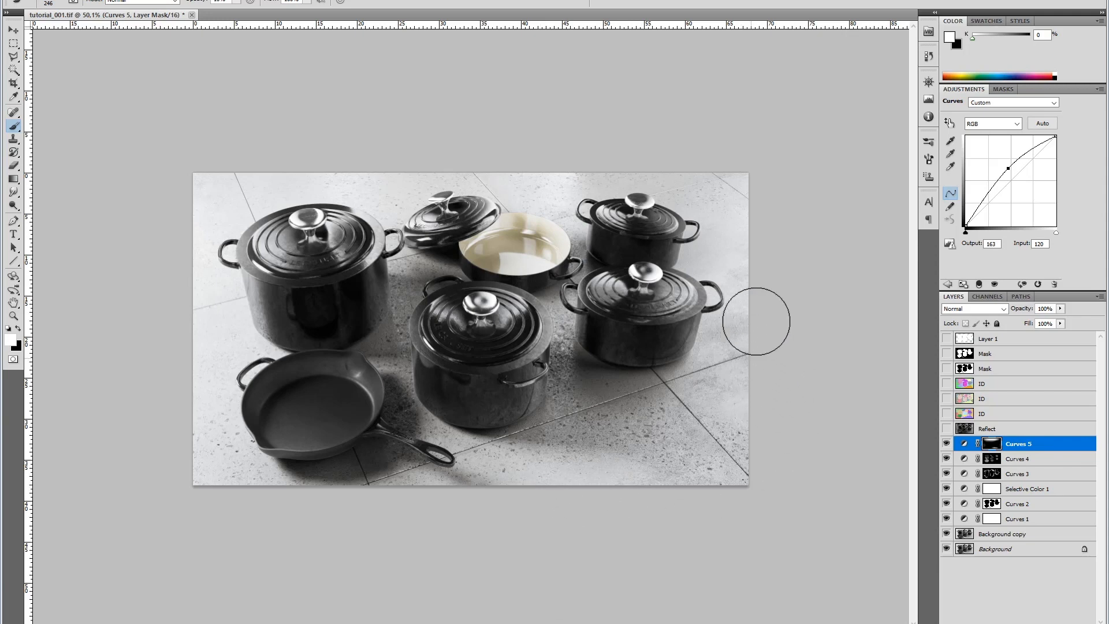
# Add another Curves adjustment layer that darkens the whole image, with input 164 and output 110
pyautogui.hotkey('ctrl', '+')
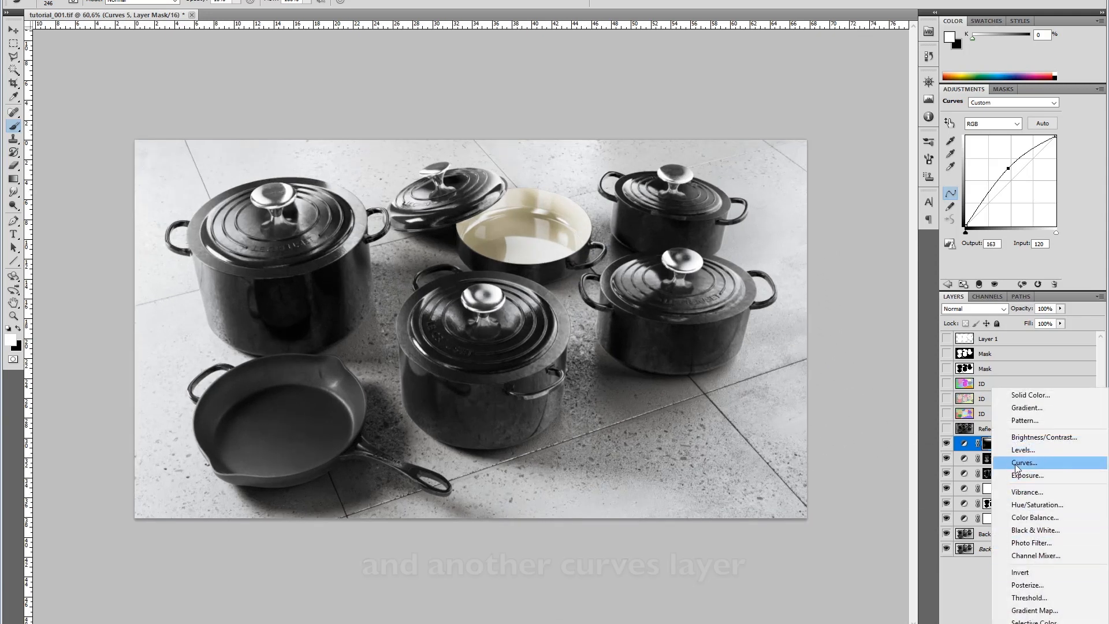
pyautogui.click(1015, 460)
pyautogui.click(1022, 190)
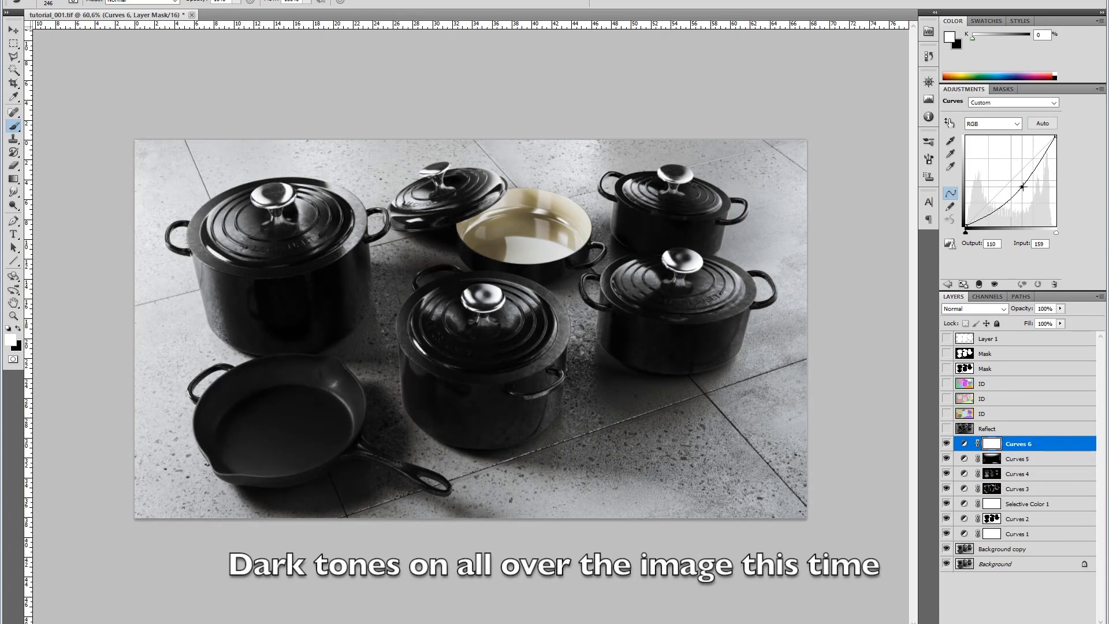
pyautogui.moveTo(1022, 187); pyautogui.dragTo(1024, 186)
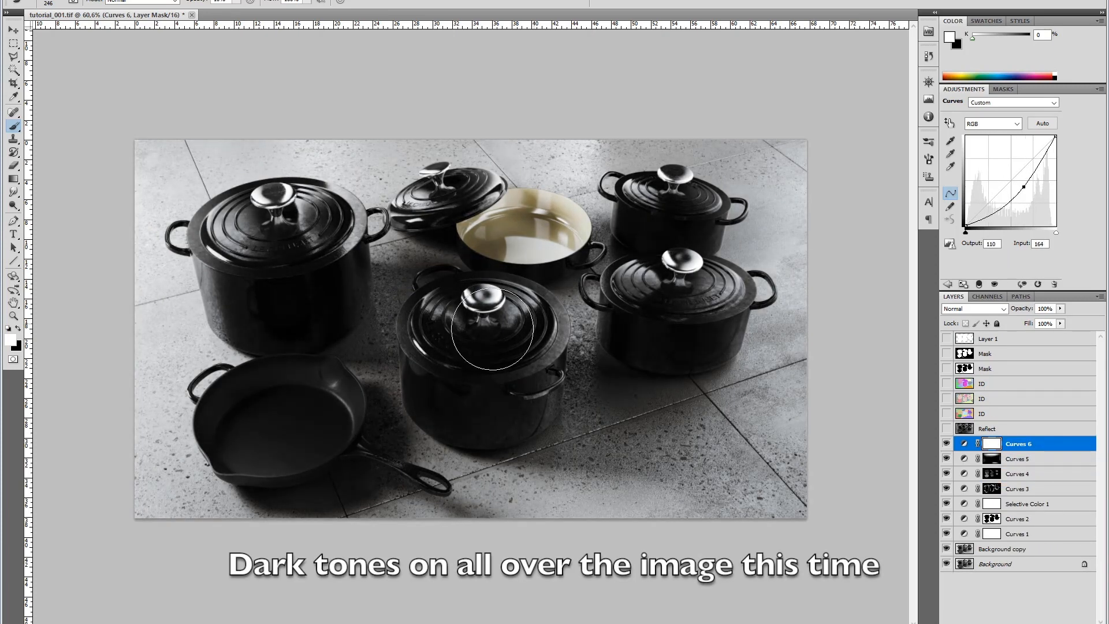
# Invert the Curves 6 mask to black and brush white over the shadowed floor areas around the pots to darken them
pyautogui.click(15, 45)
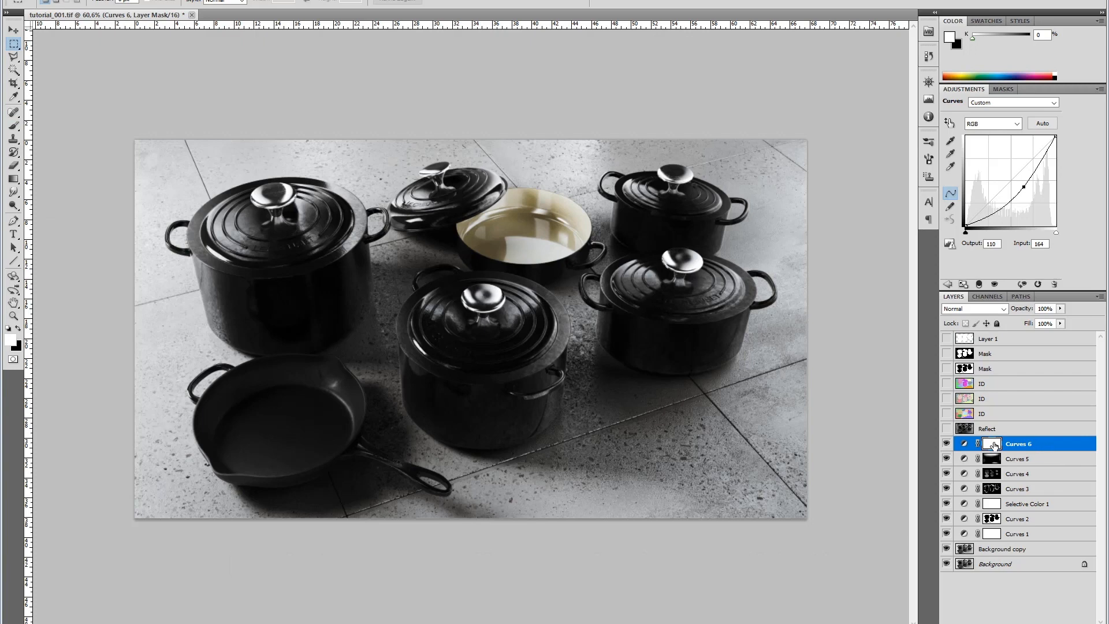
pyautogui.hotkey('ctrl', 'i')
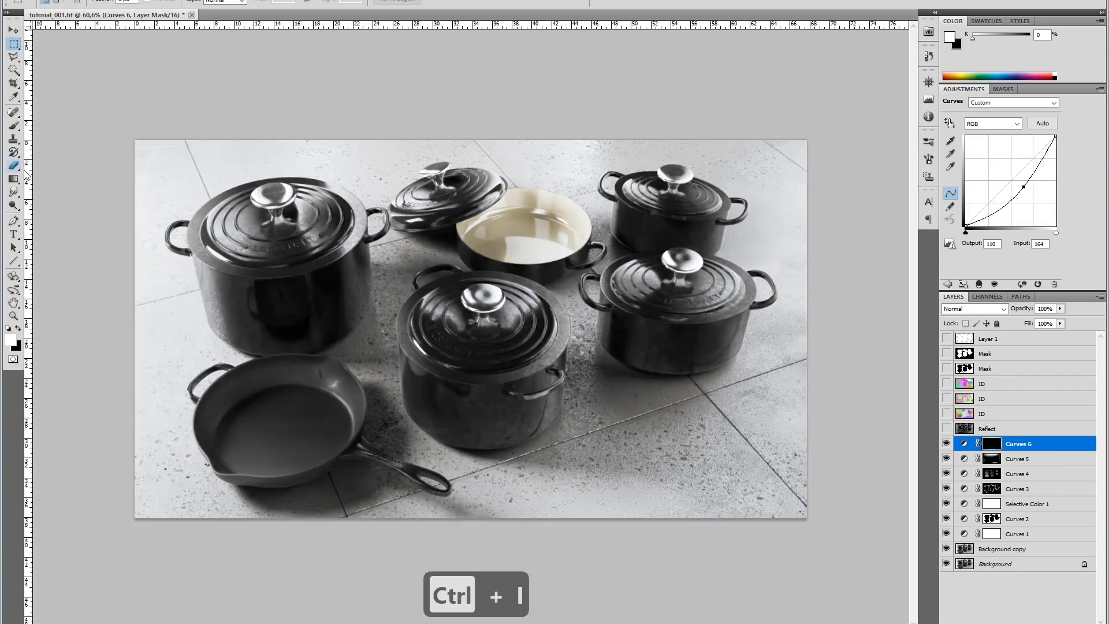
pyautogui.press('b')
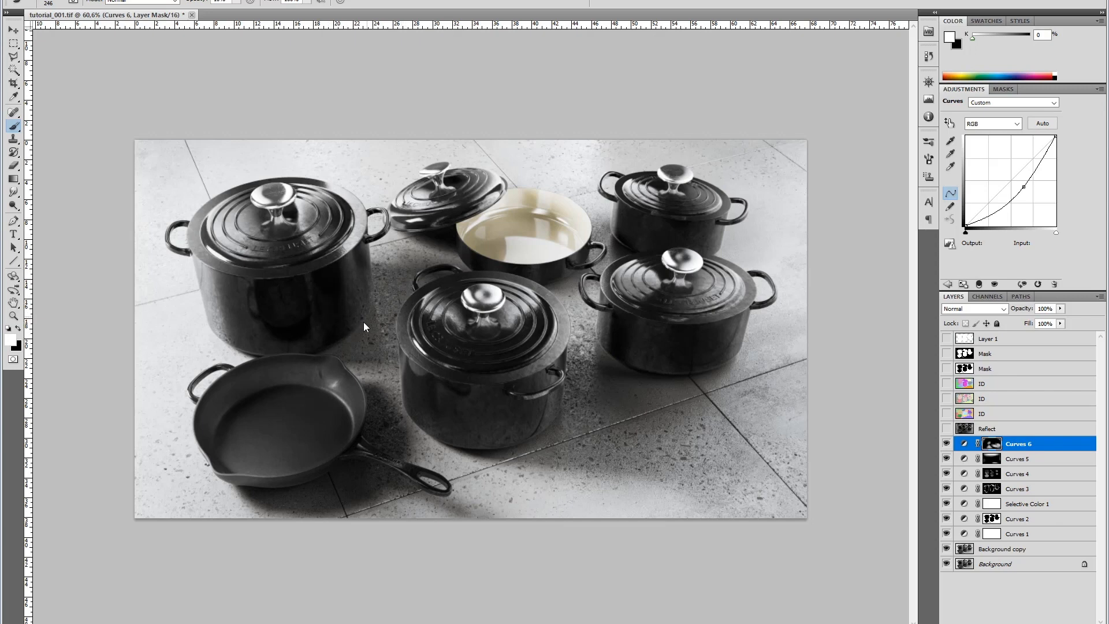
# Touch up the darkened floor around the pots on the Curves 6 mask using a 170 px brush and then a 246 px brush
pyautogui.rightClick(627, 269)
pyautogui.moveTo(732, 290); pyautogui.dragTo(718, 291)
pyautogui.click(604, 274)
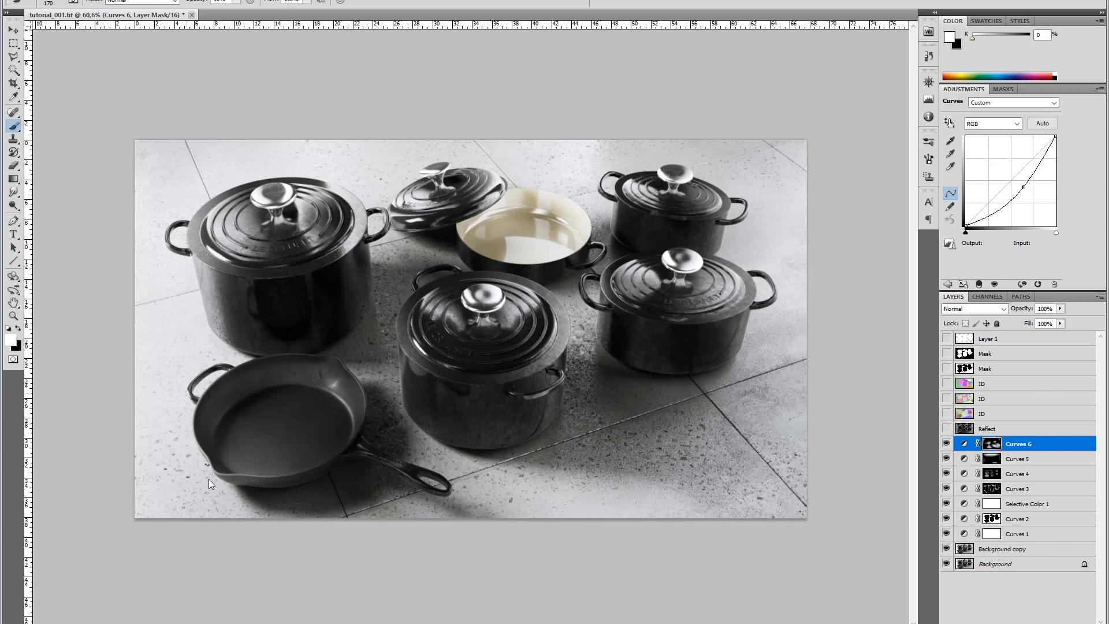
pyautogui.rightClick(269, 355)
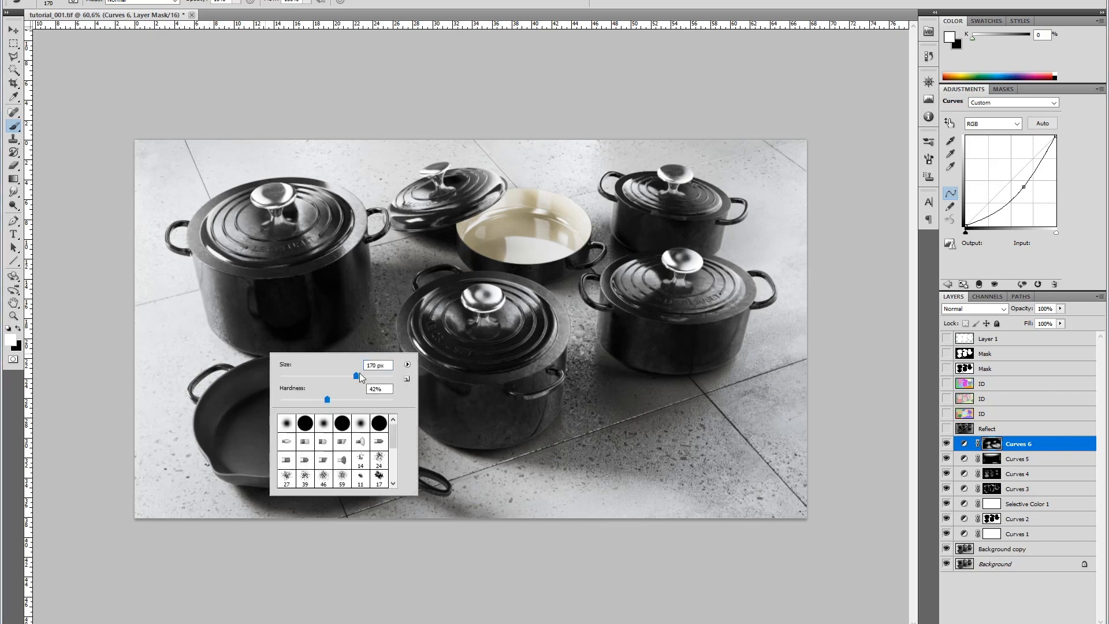
pyautogui.moveTo(358, 375); pyautogui.dragTo(367, 378)
pyautogui.click(115, 476)
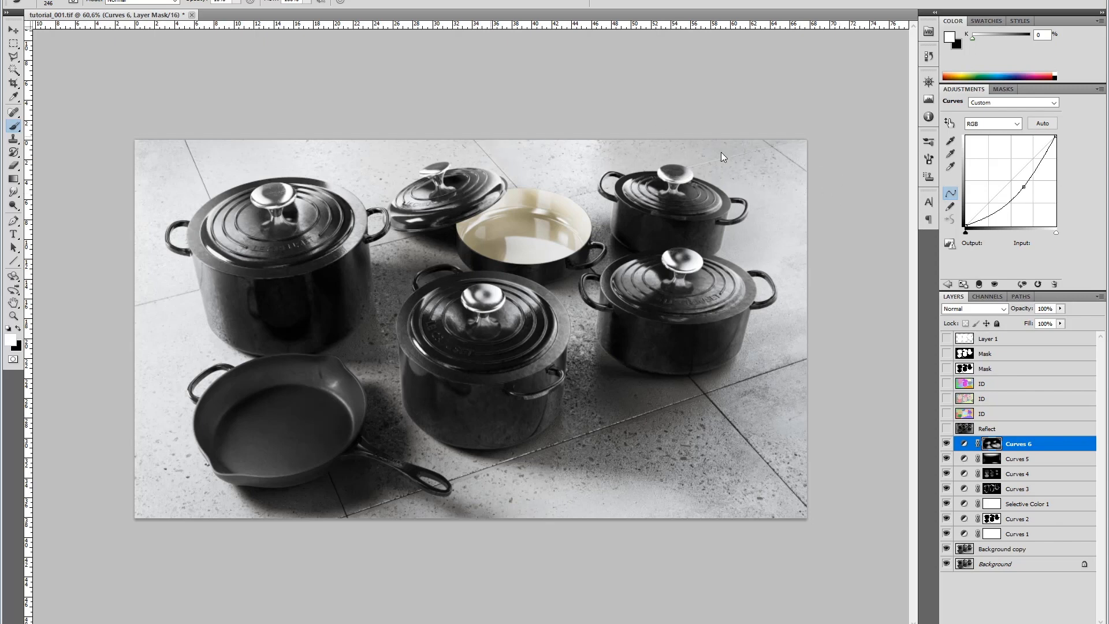
# Select the layers from Curves 6 through Background and stamp them into a new merged layer above Curves 6
pyautogui.keyDown('alt'); pyautogui.scroll(-2, 664, 400); pyautogui.keyUp('alt')
pyautogui.keyDown('alt'); pyautogui.scroll(3, 637, 391); pyautogui.keyUp('alt')
pyautogui.press('m')
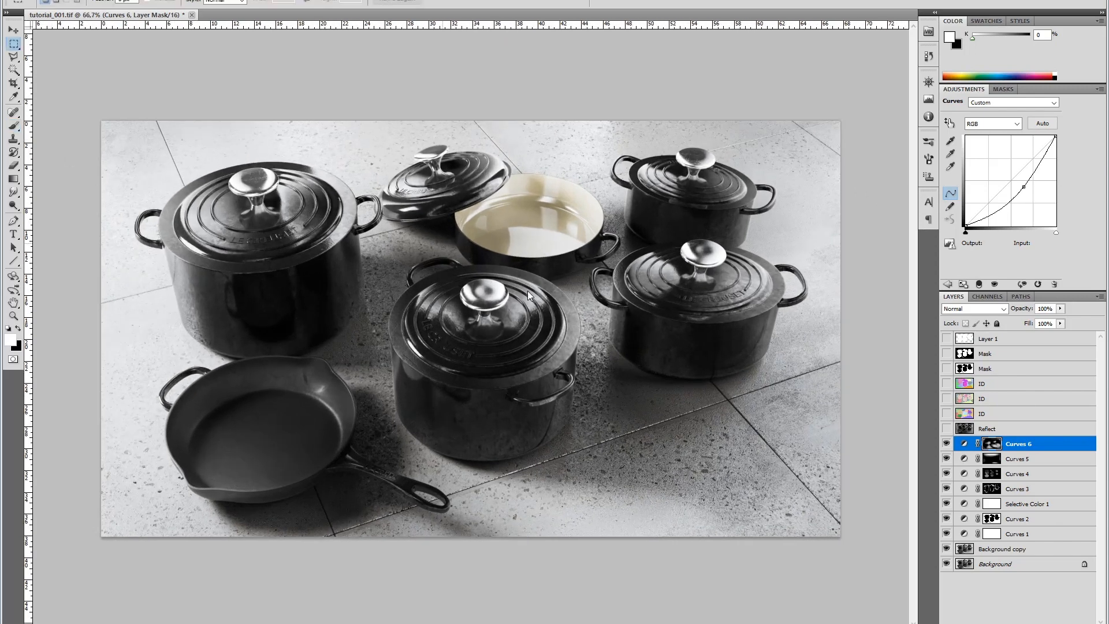
pyautogui.keyDown('shift'); pyautogui.click(973, 561); pyautogui.keyUp('shift')
pyautogui.hotkey('ctrl', 'alt', 'shift', 'e')
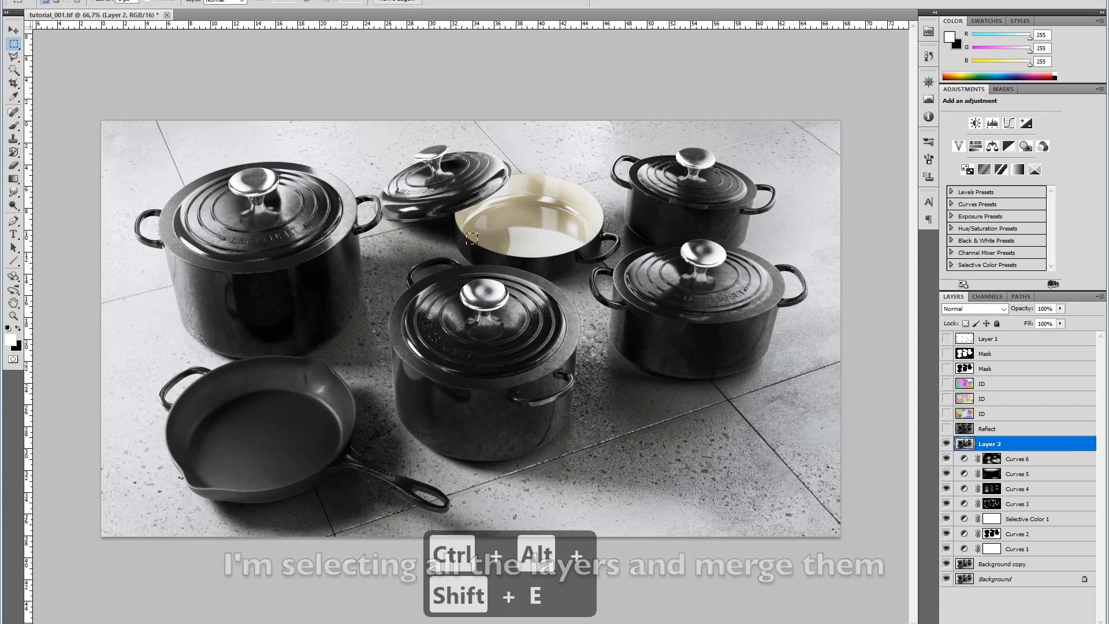
pyautogui.click(162, 0)
pyautogui.moveTo(211, 210)
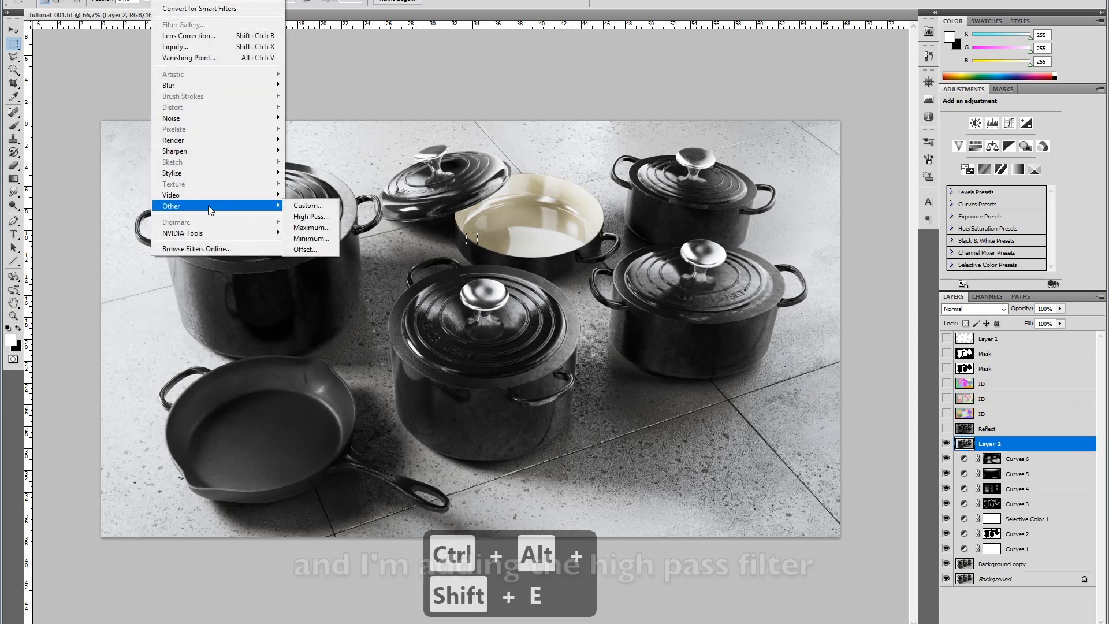
pyautogui.click(309, 216)
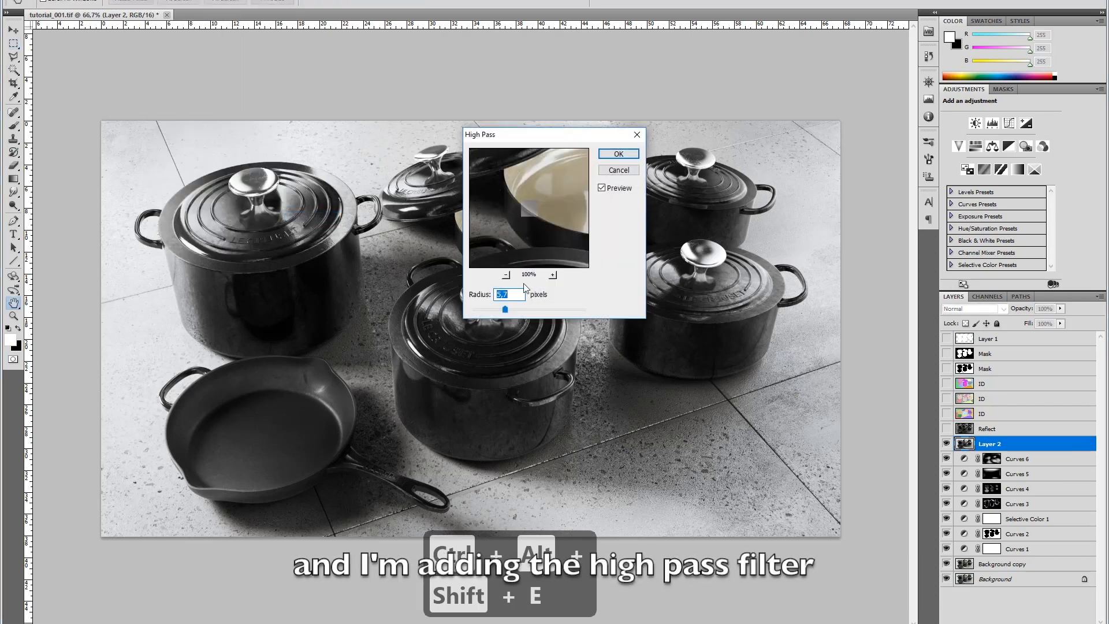
pyautogui.press('Escape')
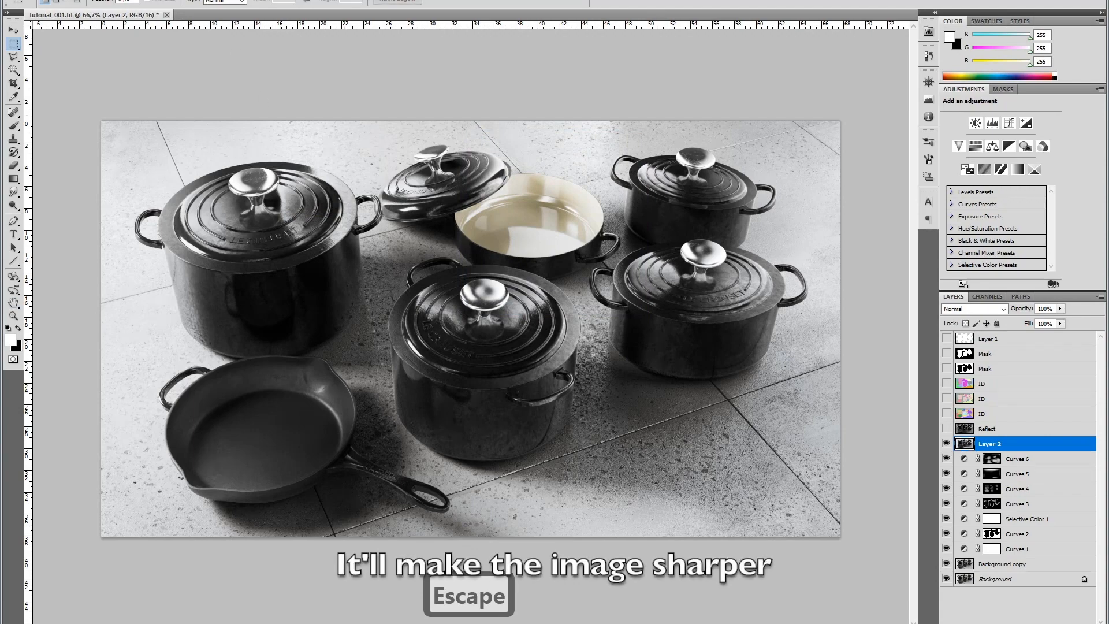
# Apply a High Pass filter with a 0,7 pixel radius to the merged layer
pyautogui.click(162, 0)
pyautogui.moveTo(231, 205)
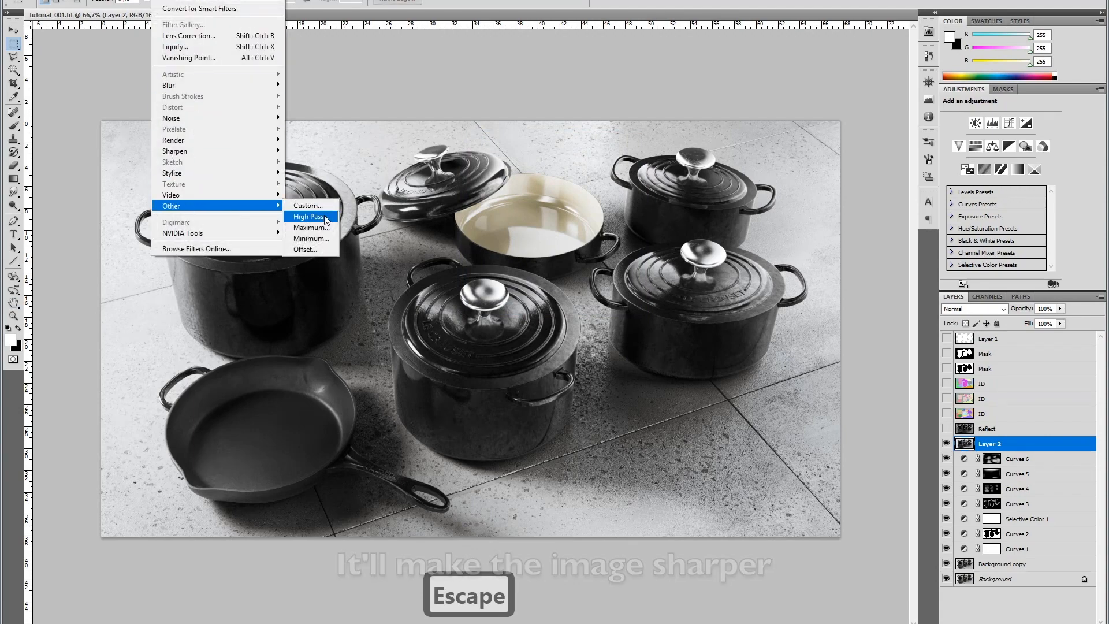
pyautogui.click(309, 216)
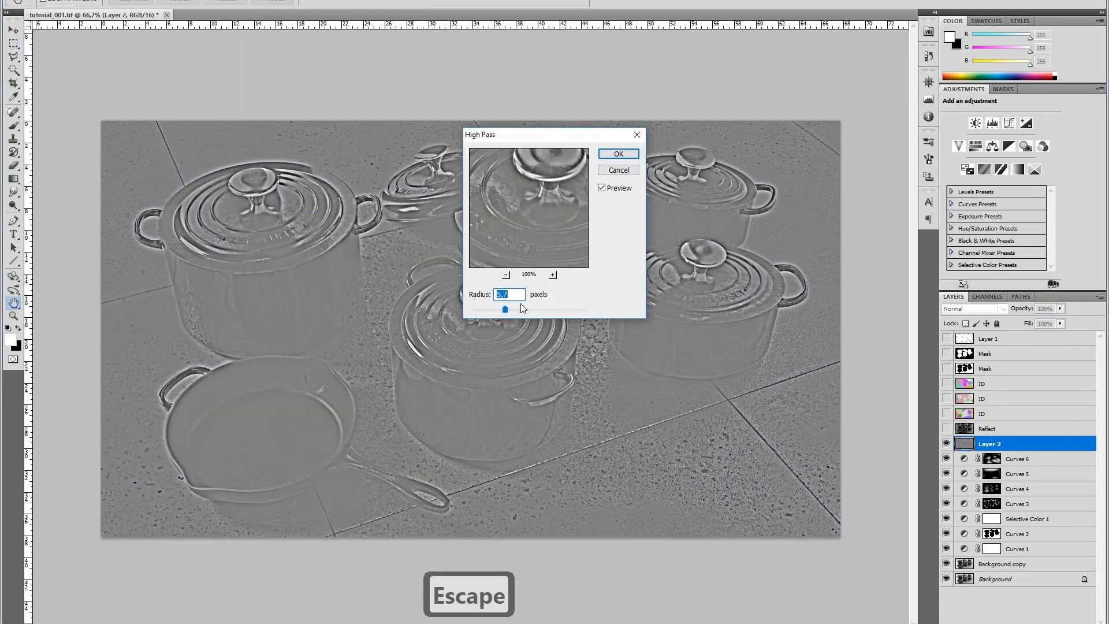
pyautogui.write('0,7')
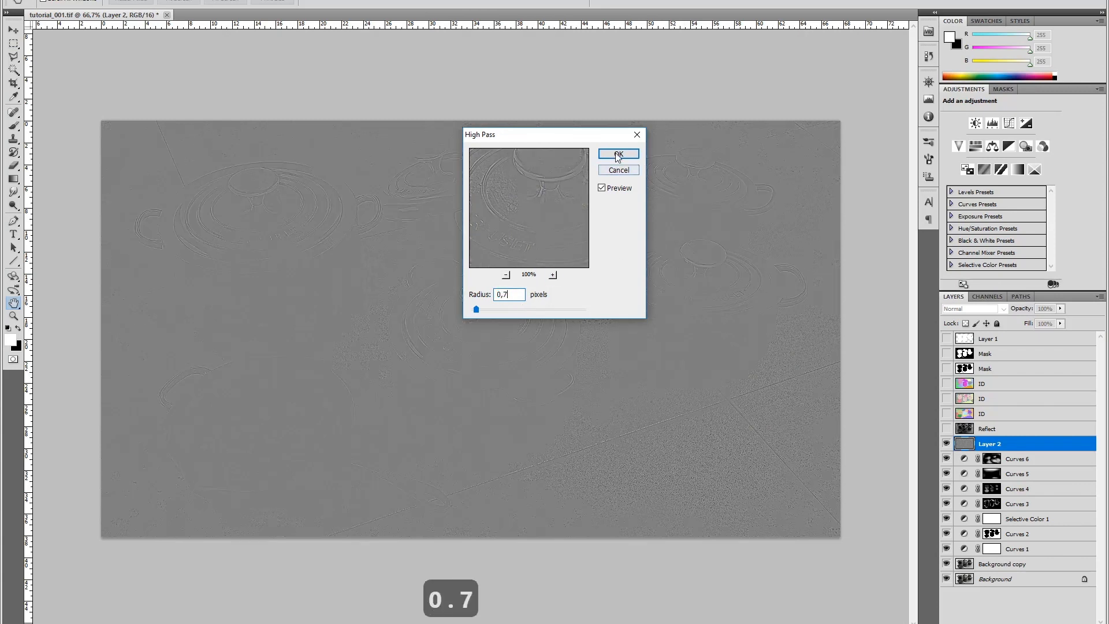
pyautogui.click(617, 154)
# Set the high-pass layer's blend mode to Overlay and open its opacity value for editing
pyautogui.click(985, 312)
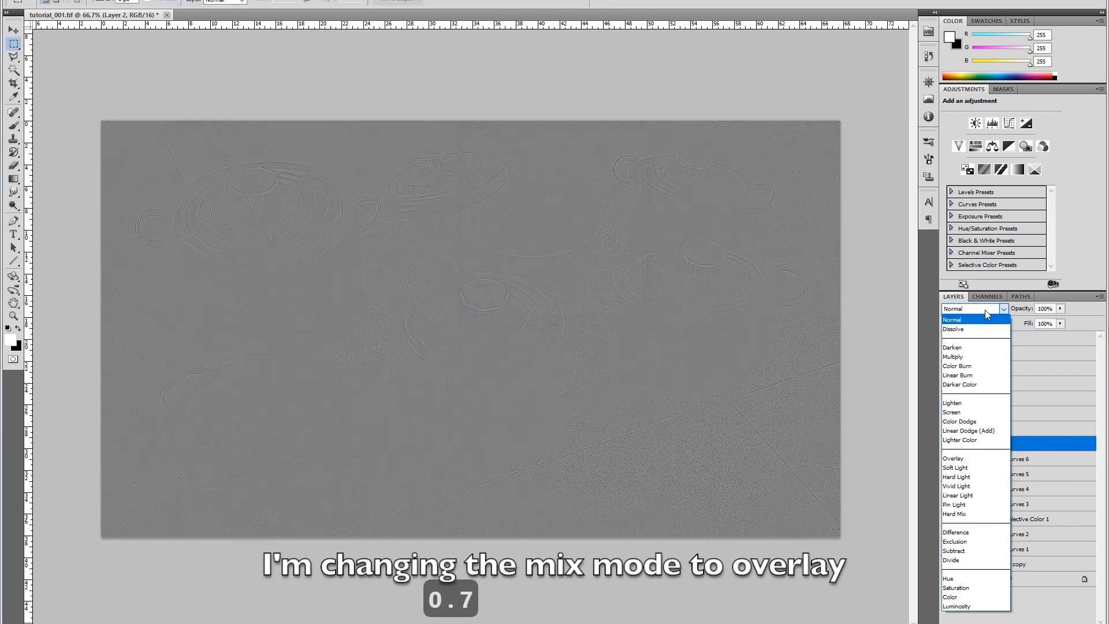
pyautogui.click(953, 458)
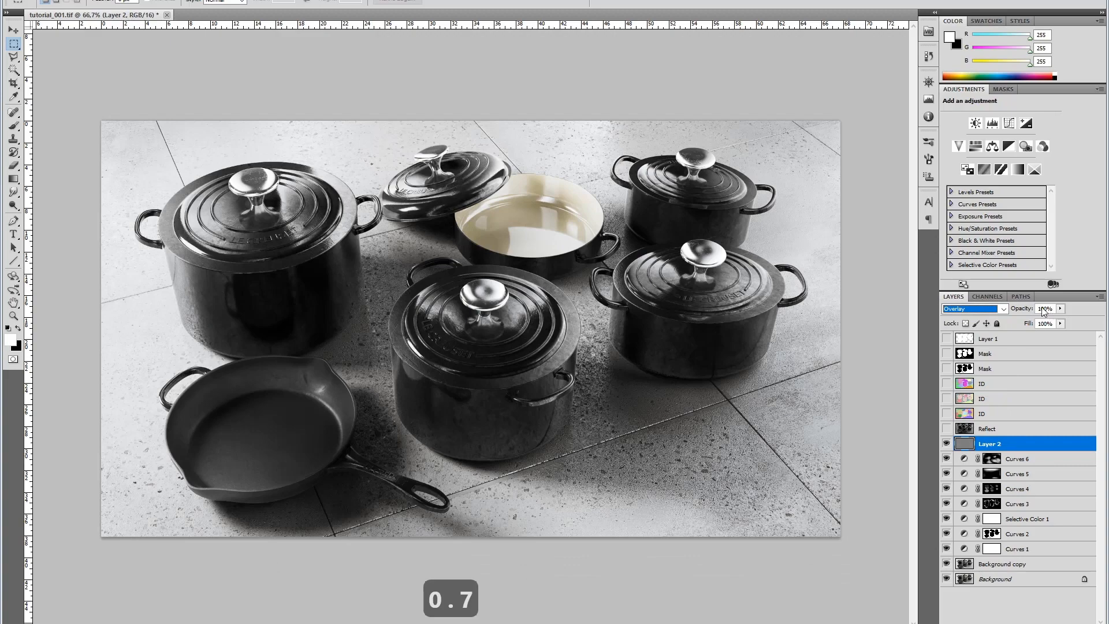
pyautogui.click(1046, 309)
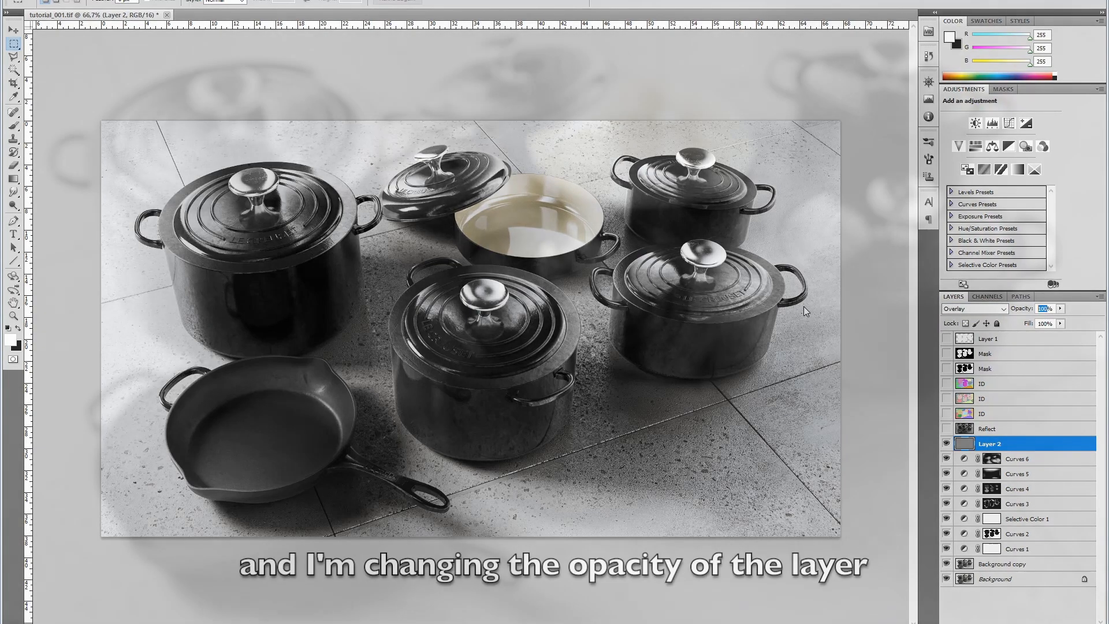